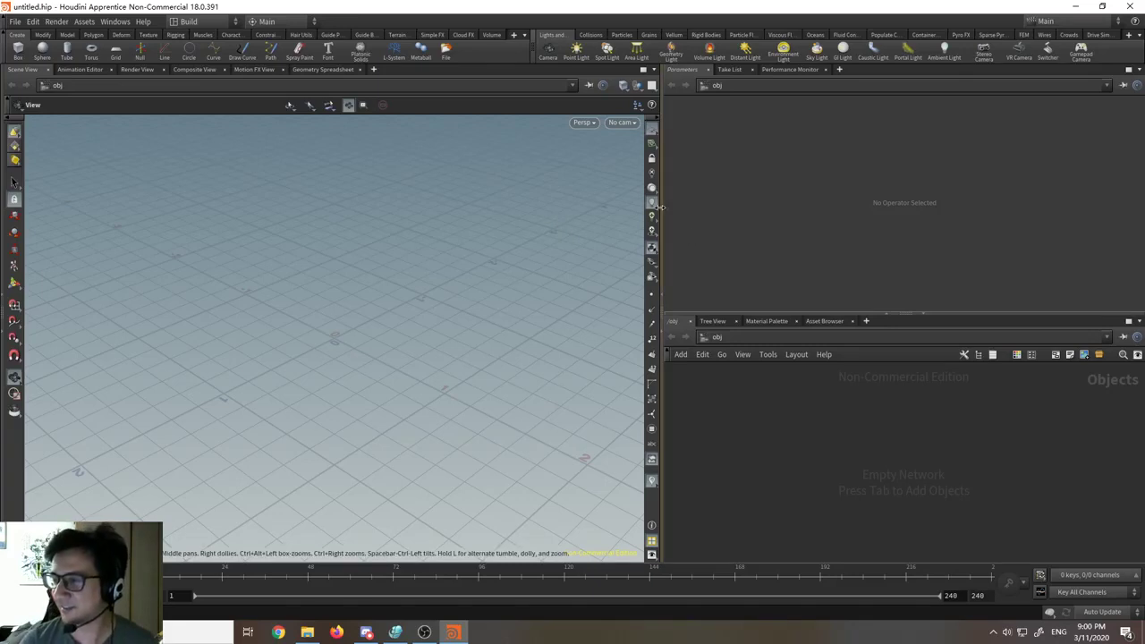
Step: Try different widths for the scene view against the parameter and network panes
{"action": "left_click_drag", "start_coordinate": [662, 207], "coordinate": [529, 210]}
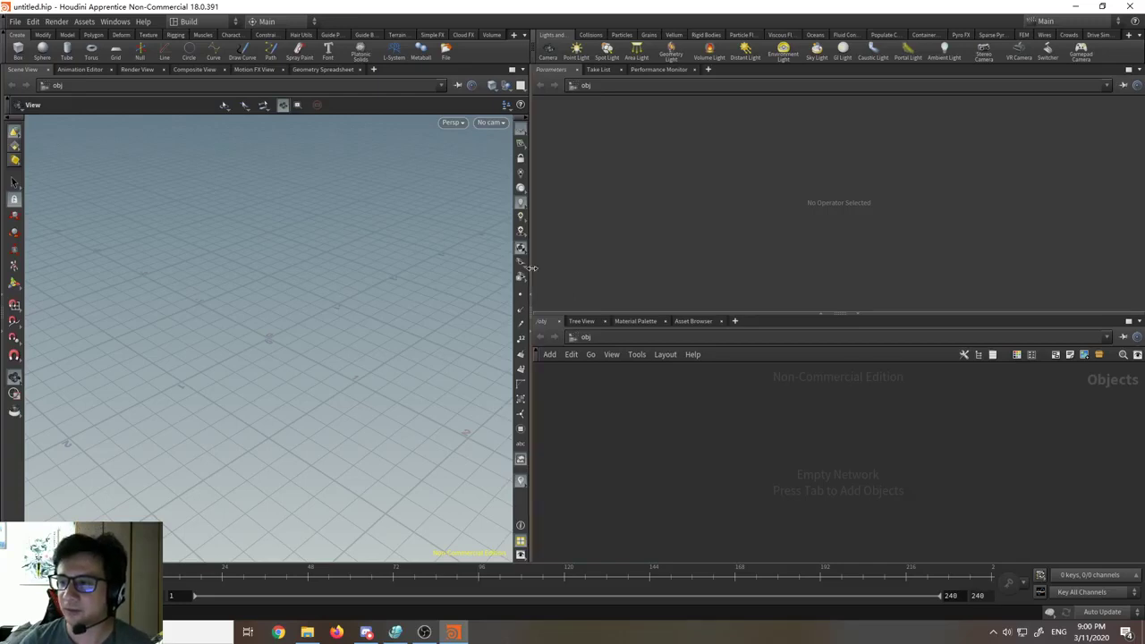
{"action": "left_click_drag", "start_coordinate": [531, 268], "coordinate": [671, 272]}
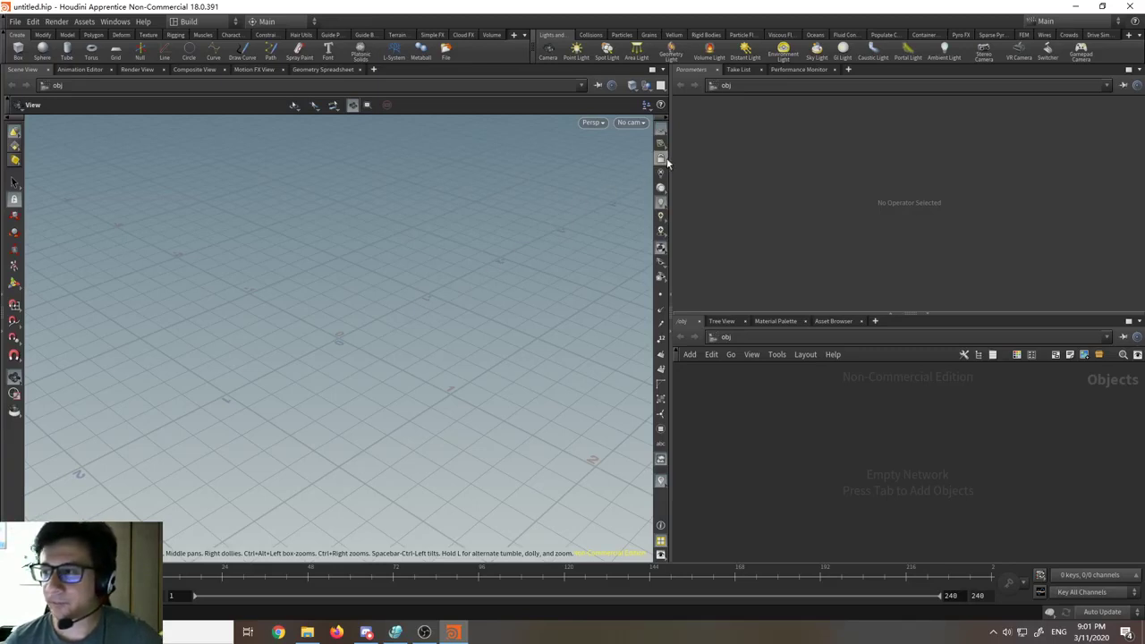
{"action": "mouse_move", "coordinate": [669, 154]}
{"action": "left_mouse_down"}
{"action": "mouse_move", "coordinate": [639, 154]}
{"action": "mouse_move", "coordinate": [650, 153]}
{"action": "left_mouse_up"}
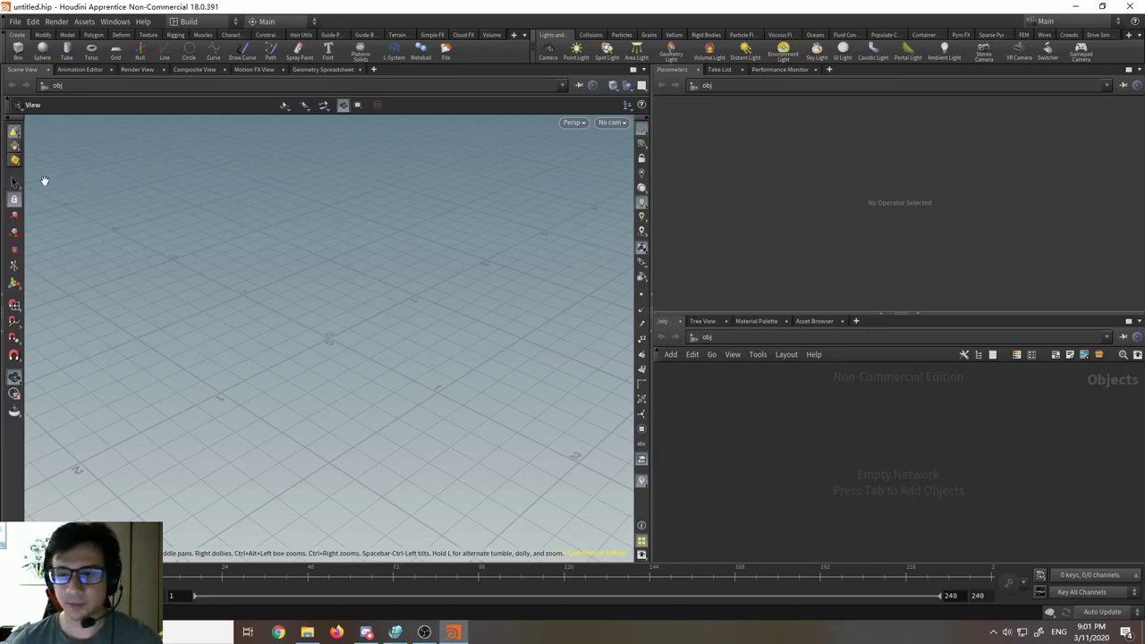
Step: Examine the shelf tool sets from Modify through Muscles and Characters, ending back on the Create tools
{"action": "left_click", "coordinate": [42, 34]}
{"action": "left_click", "coordinate": [72, 34]}
{"action": "left_click", "coordinate": [95, 34]}
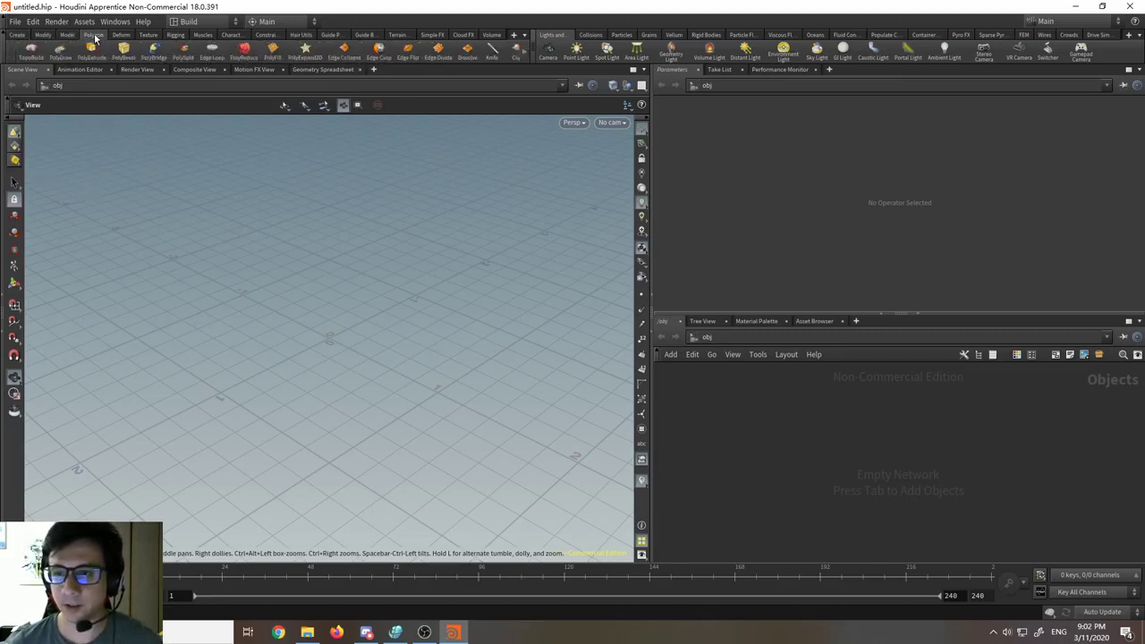
{"action": "left_click", "coordinate": [123, 35]}
{"action": "left_click", "coordinate": [148, 34]}
{"action": "left_click", "coordinate": [176, 34]}
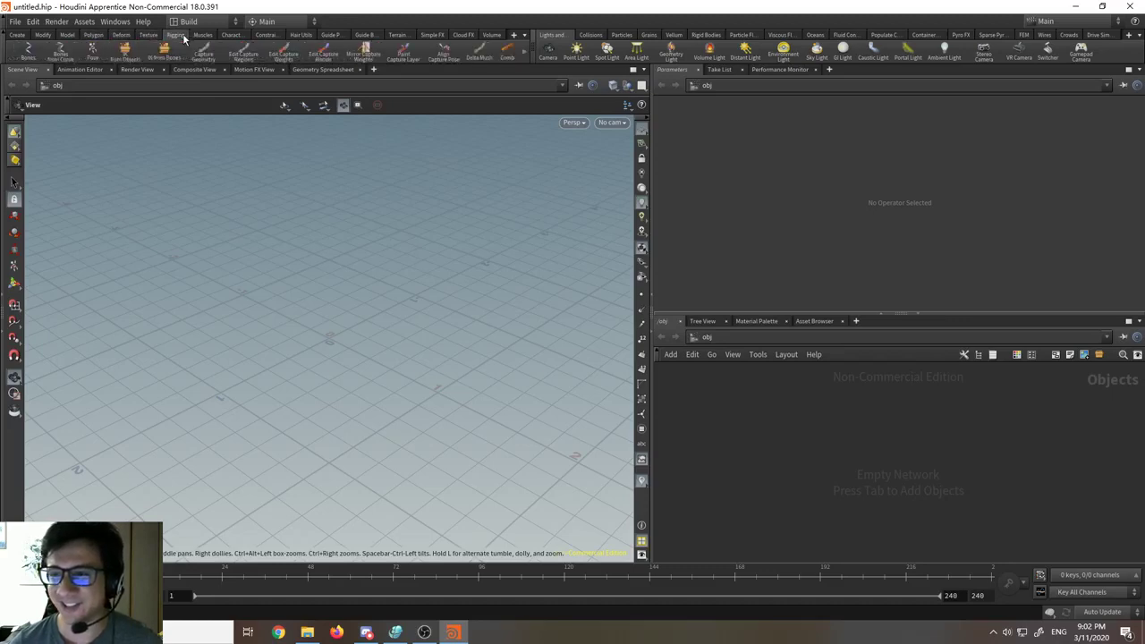
{"action": "left_click", "coordinate": [203, 35]}
{"action": "left_click", "coordinate": [230, 35]}
{"action": "left_click", "coordinate": [204, 35]}
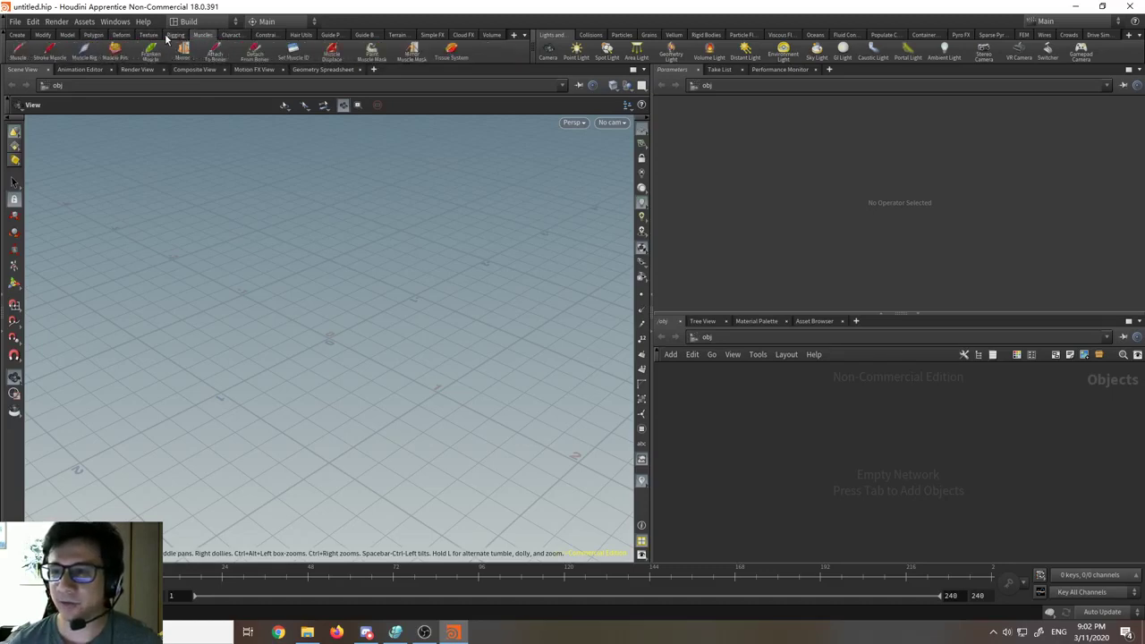
{"action": "left_click", "coordinate": [175, 35]}
{"action": "left_click", "coordinate": [148, 35]}
{"action": "left_click", "coordinate": [115, 37]}
{"action": "left_click", "coordinate": [96, 36]}
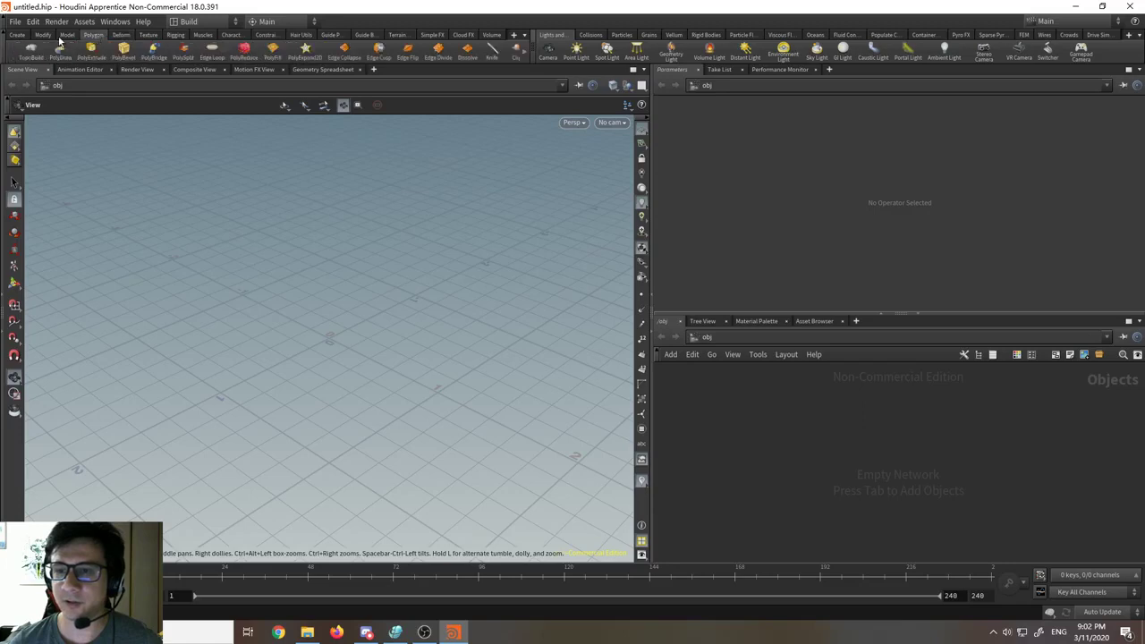
{"action": "left_click", "coordinate": [64, 35]}
{"action": "left_click", "coordinate": [45, 35]}
{"action": "left_click", "coordinate": [25, 35]}
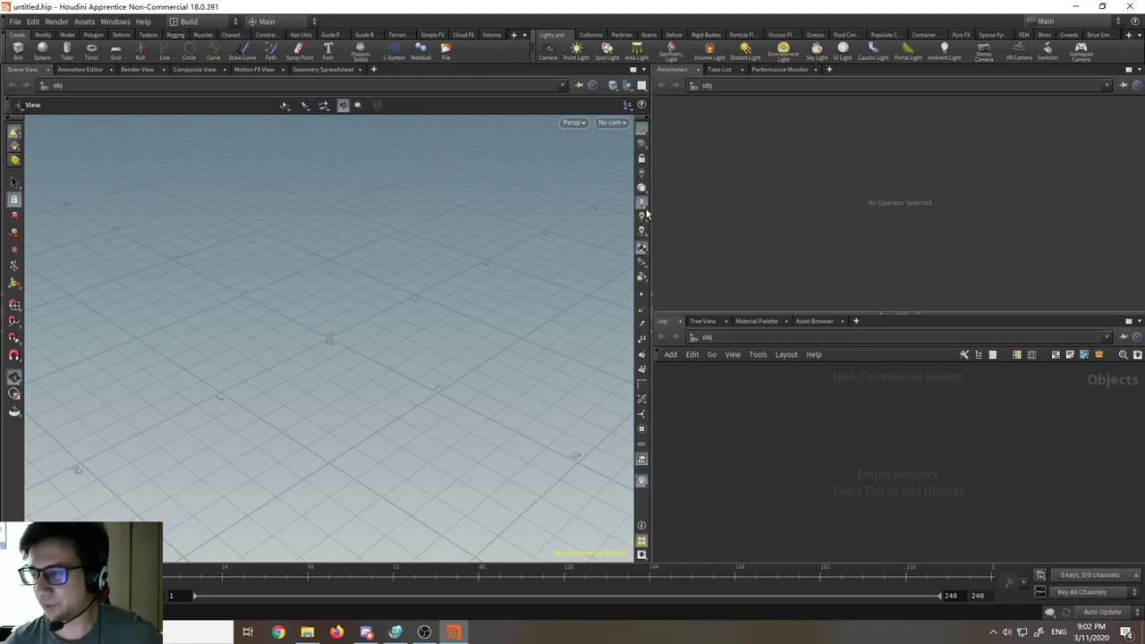
Step: Narrow the scene view slightly and enlarge the network editor by shrinking the parameter pane above it
{"action": "left_click_drag", "start_coordinate": [651, 207], "coordinate": [624, 205]}
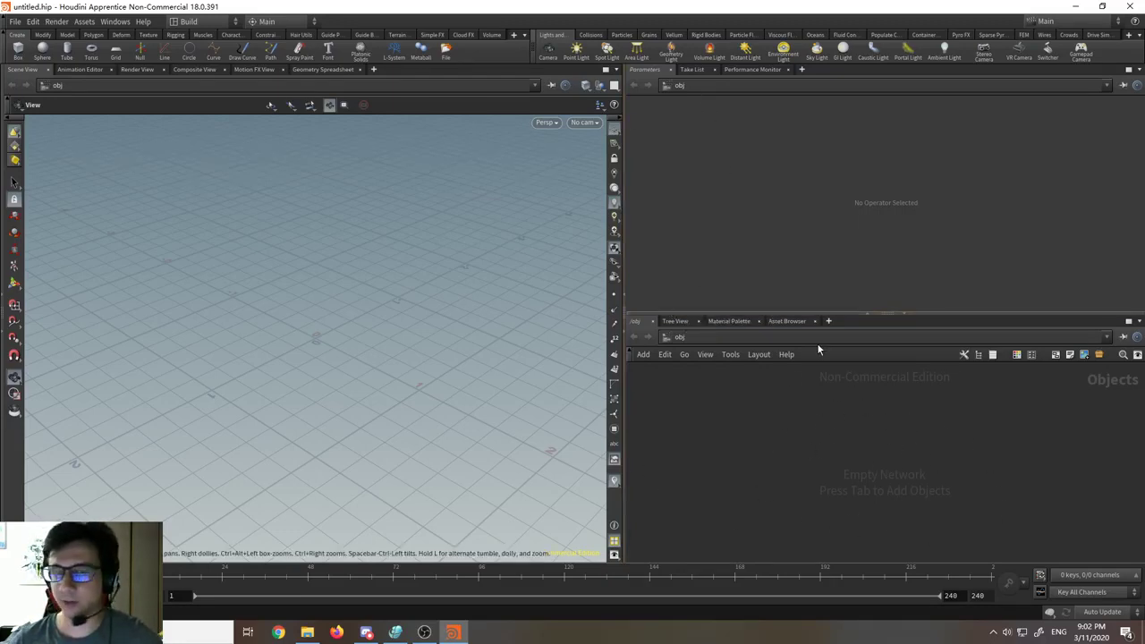
{"action": "left_click_drag", "start_coordinate": [827, 317], "coordinate": [829, 228]}
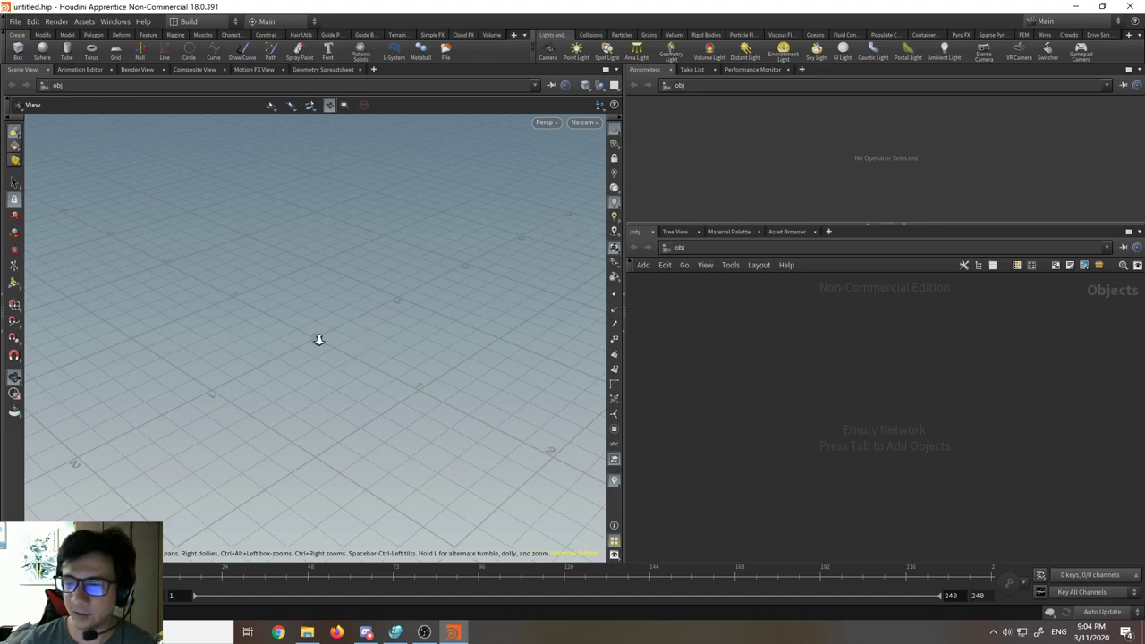
Step: Examine the empty scene's grid by orbiting, panning and zooming around it, reframing the view along the way
{"action": "right_click_drag", "start_coordinate": [318, 340], "coordinate": [314, 310]}
{"action": "mouse_move", "coordinate": [314, 308]}
{"action": "middle_mouse_down"}
{"action": "mouse_move", "coordinate": [316, 297]}
{"action": "mouse_move", "coordinate": [320, 313]}
{"action": "middle_mouse_up"}
{"action": "right_click_drag", "start_coordinate": [321, 313], "coordinate": [292, 307]}
{"action": "left_click_drag", "start_coordinate": [291, 306], "coordinate": [293, 343]}
{"action": "middle_click_drag", "start_coordinate": [293, 342], "coordinate": [184, 348]}
{"action": "right_click_drag", "start_coordinate": [184, 349], "coordinate": [429, 439]}
{"action": "left_click_drag", "start_coordinate": [429, 440], "coordinate": [332, 351]}
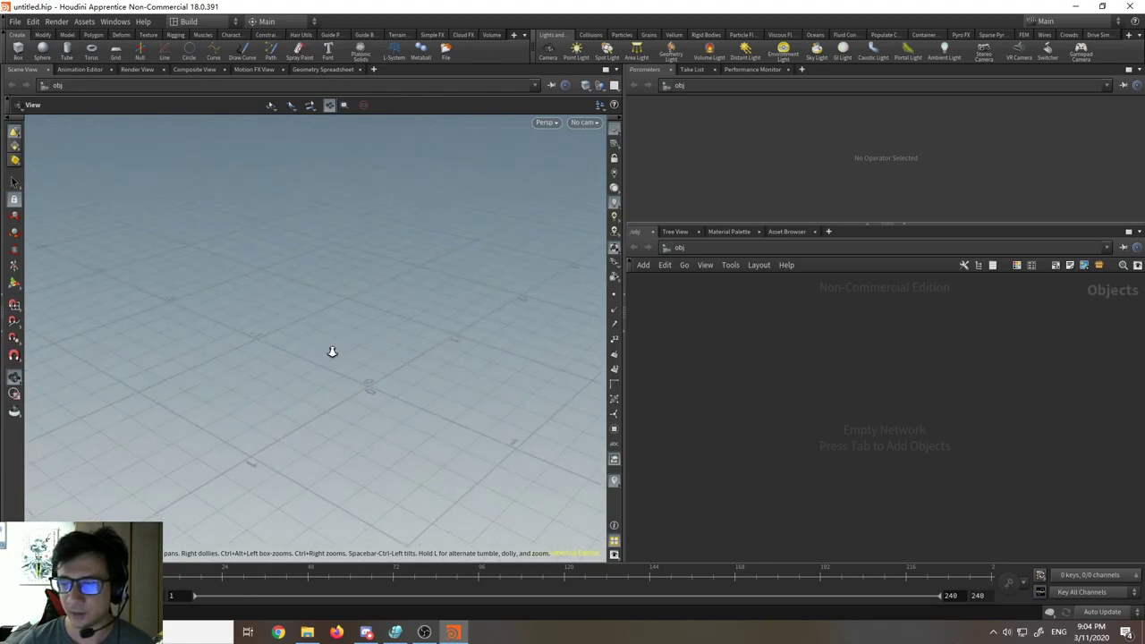
{"action": "key", "text": "f"}
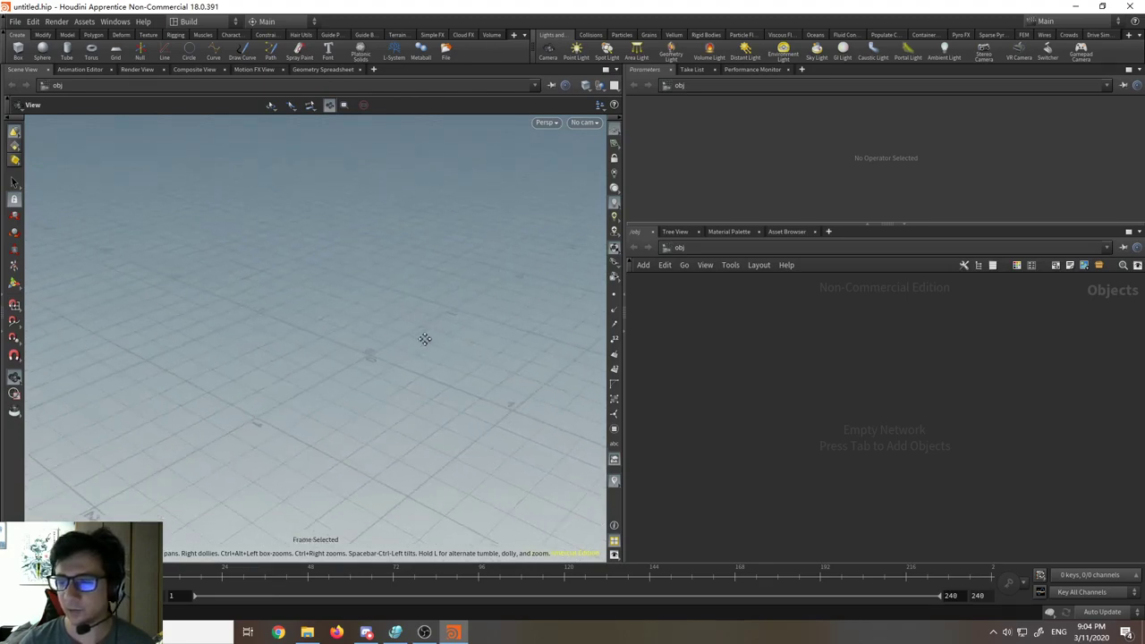
{"action": "mouse_move", "coordinate": [425, 339]}
{"action": "middle_mouse_down"}
{"action": "mouse_move", "coordinate": [363, 345]}
{"action": "mouse_move", "coordinate": [365, 319]}
{"action": "mouse_move", "coordinate": [634, 390]}
{"action": "mouse_move", "coordinate": [501, 384]}
{"action": "mouse_move", "coordinate": [564, 381]}
{"action": "mouse_move", "coordinate": [504, 364]}
{"action": "middle_mouse_up"}
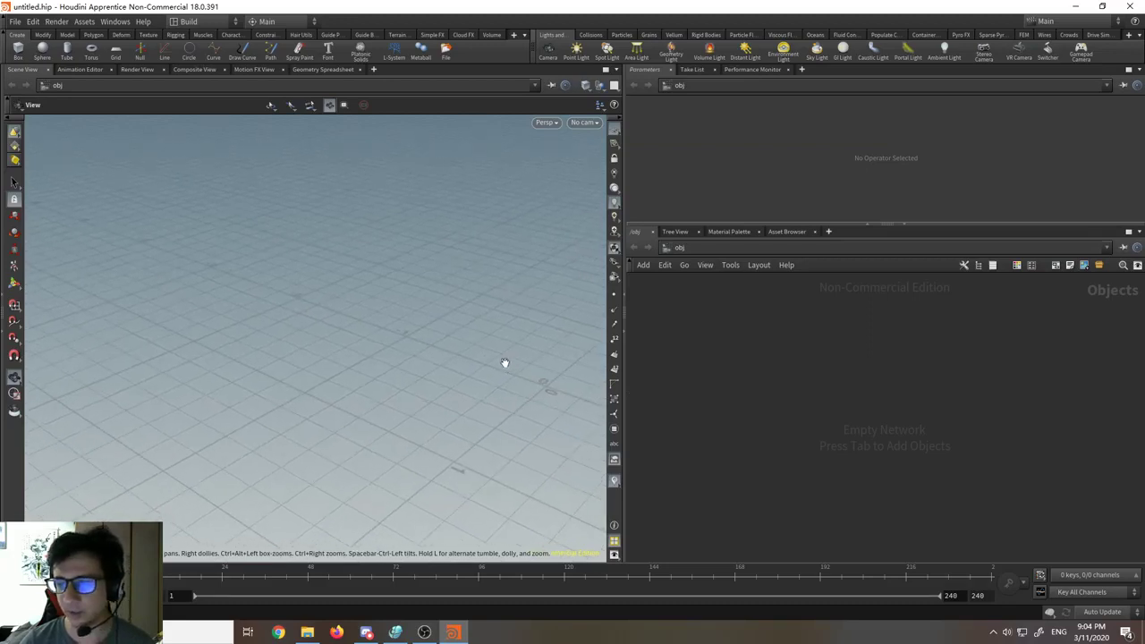
{"action": "key", "text": "f"}
{"action": "middle_click_drag", "start_coordinate": [342, 331], "coordinate": [349, 332]}
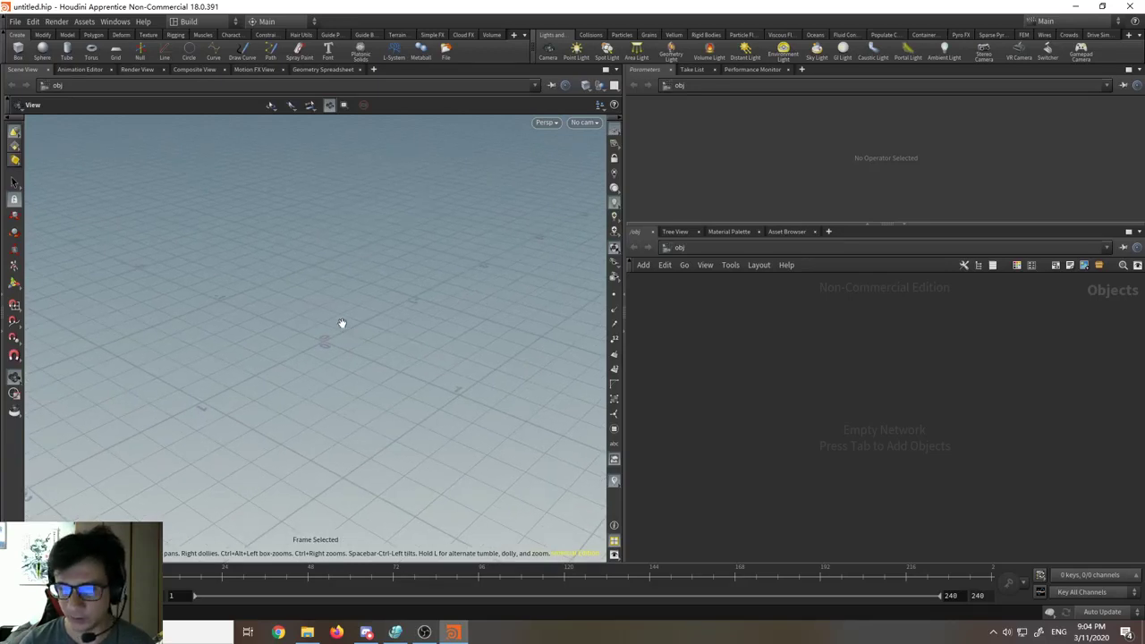
{"action": "mouse_move", "coordinate": [342, 337]}
{"action": "middle_mouse_down"}
{"action": "mouse_move", "coordinate": [367, 346]}
{"action": "mouse_move", "coordinate": [321, 343]}
{"action": "middle_mouse_up"}
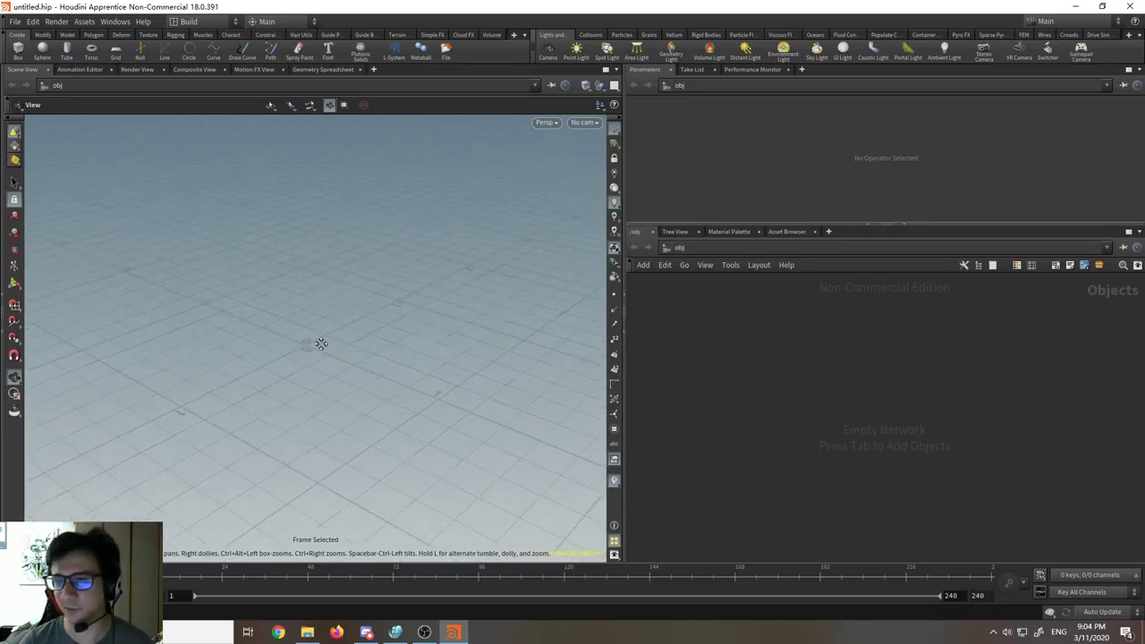
{"action": "mouse_move", "coordinate": [321, 344]}
{"action": "left_mouse_down"}
{"action": "mouse_move", "coordinate": [395, 355]}
{"action": "mouse_move", "coordinate": [314, 340]}
{"action": "mouse_move", "coordinate": [314, 253]}
{"action": "mouse_move", "coordinate": [324, 314]}
{"action": "mouse_move", "coordinate": [358, 322]}
{"action": "mouse_move", "coordinate": [312, 294]}
{"action": "mouse_move", "coordinate": [345, 287]}
{"action": "mouse_move", "coordinate": [304, 276]}
{"action": "mouse_move", "coordinate": [296, 261]}
{"action": "mouse_move", "coordinate": [296, 290]}
{"action": "mouse_move", "coordinate": [313, 300]}
{"action": "left_mouse_up"}
{"action": "right_click_drag", "start_coordinate": [313, 300], "coordinate": [317, 231]}
{"action": "mouse_move", "coordinate": [316, 230]}
{"action": "left_mouse_down"}
{"action": "mouse_move", "coordinate": [357, 363]}
{"action": "mouse_move", "coordinate": [391, 366]}
{"action": "mouse_move", "coordinate": [358, 340]}
{"action": "mouse_move", "coordinate": [321, 382]}
{"action": "mouse_move", "coordinate": [340, 462]}
{"action": "mouse_move", "coordinate": [314, 399]}
{"action": "mouse_move", "coordinate": [331, 391]}
{"action": "left_mouse_up"}
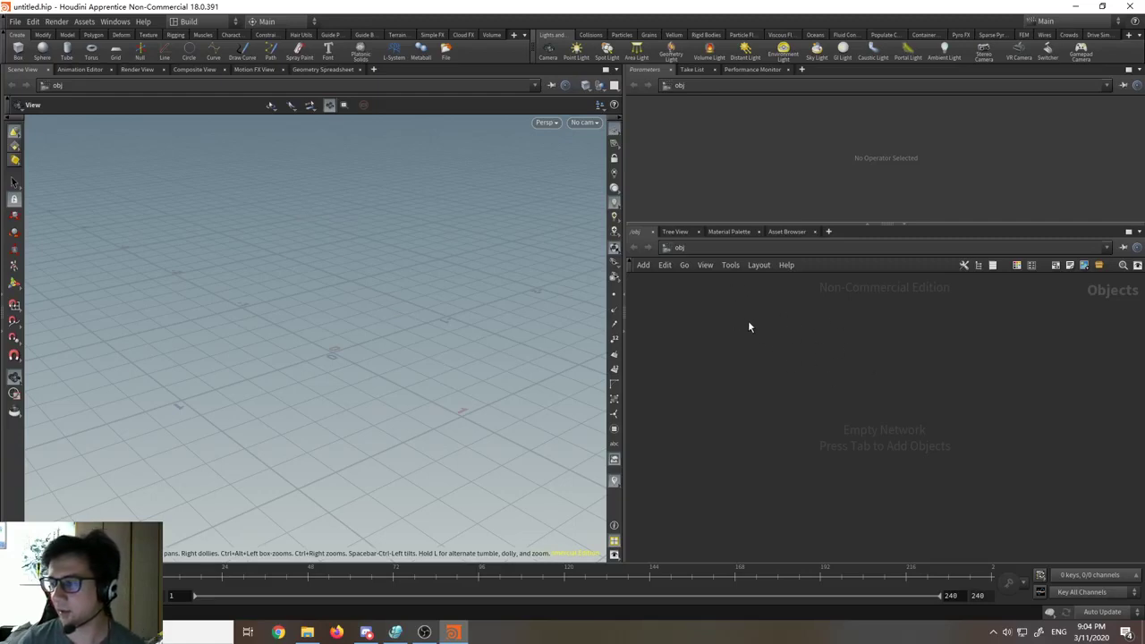
Step: Set the network editor to the obj network and place a Geometry node in it
{"action": "left_click", "coordinate": [669, 249]}
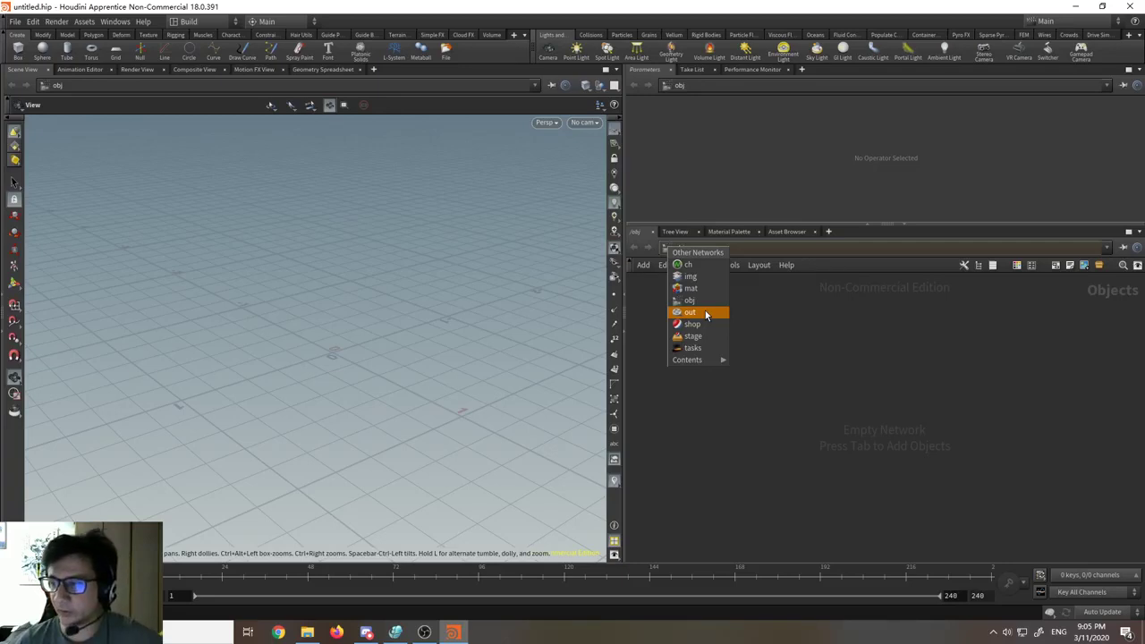
{"action": "left_click", "coordinate": [687, 302]}
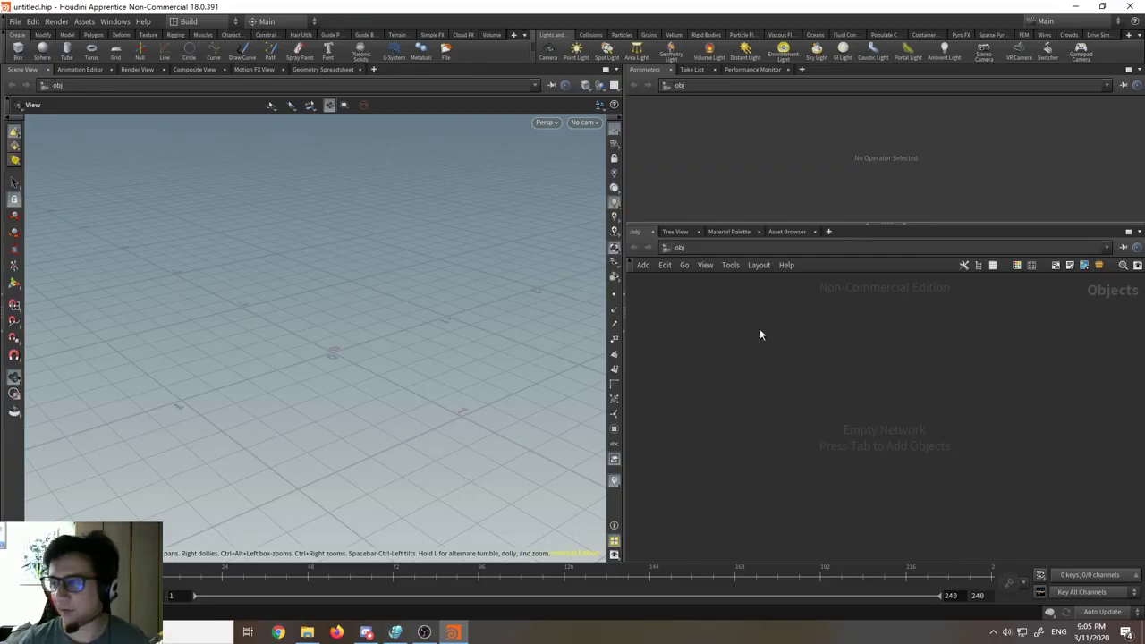
{"action": "key", "text": "Tab"}
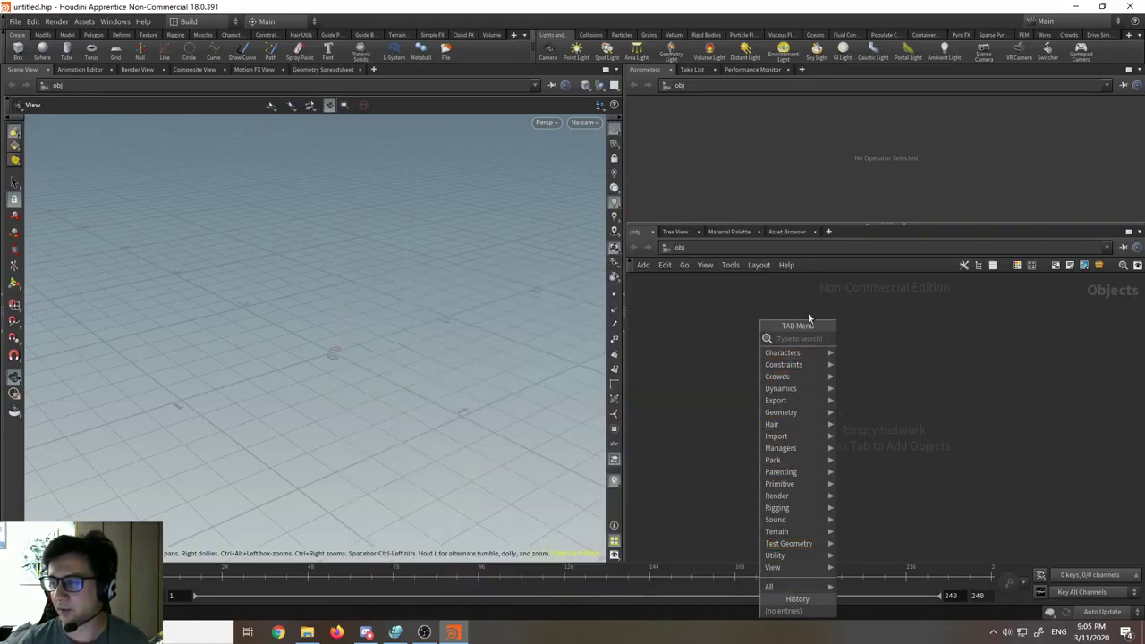
{"action": "mouse_move", "coordinate": [795, 413]}
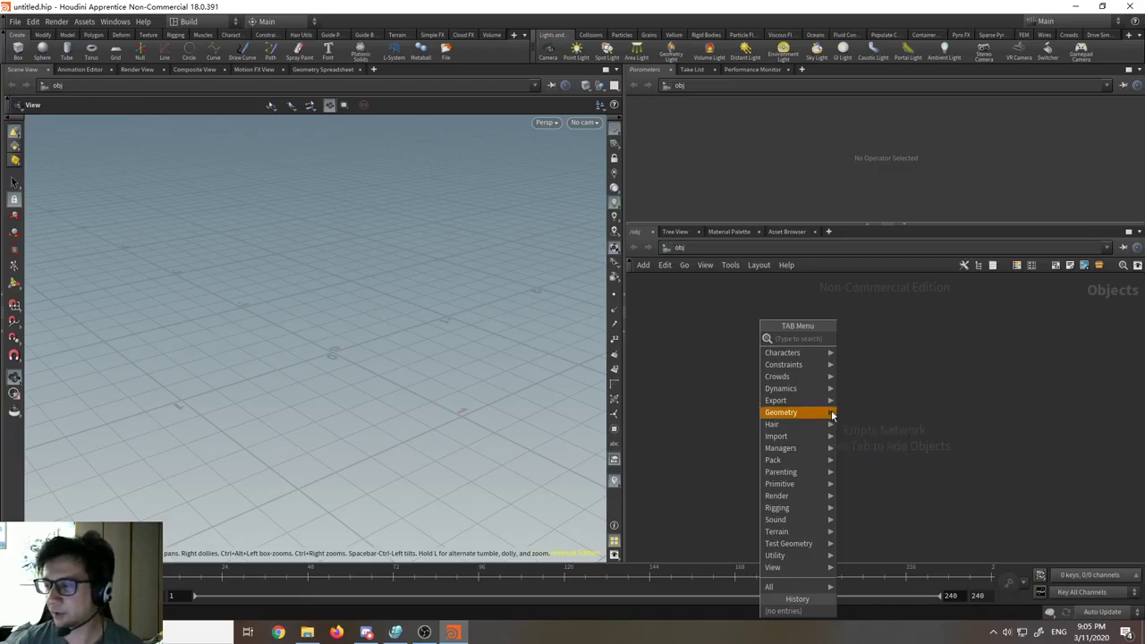
{"action": "mouse_move", "coordinate": [820, 393]}
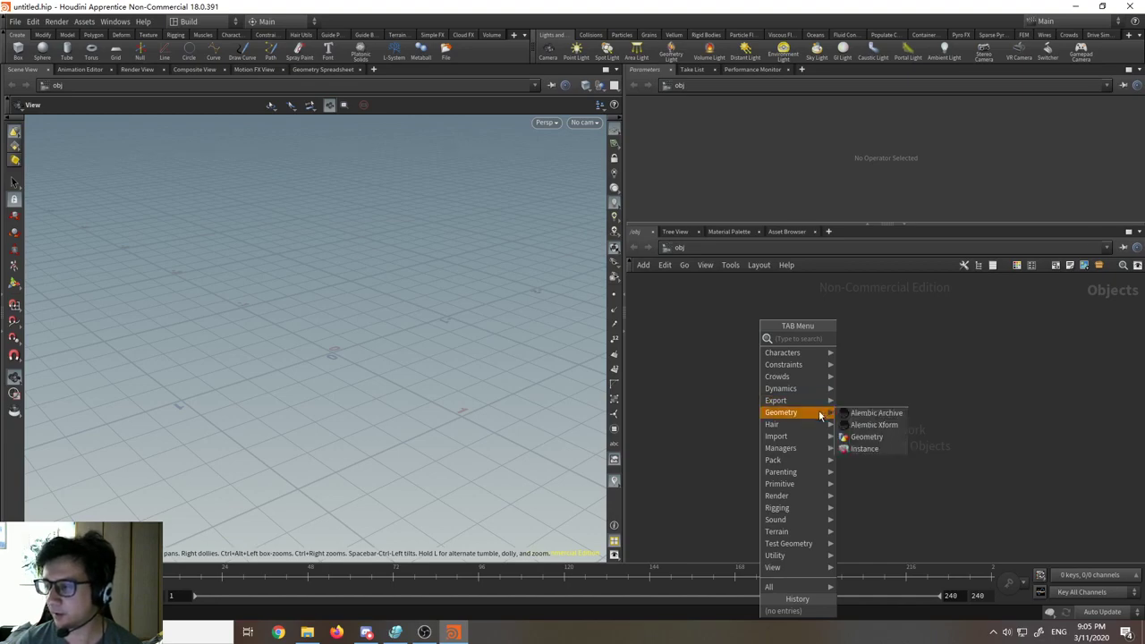
{"action": "left_click", "coordinate": [875, 436]}
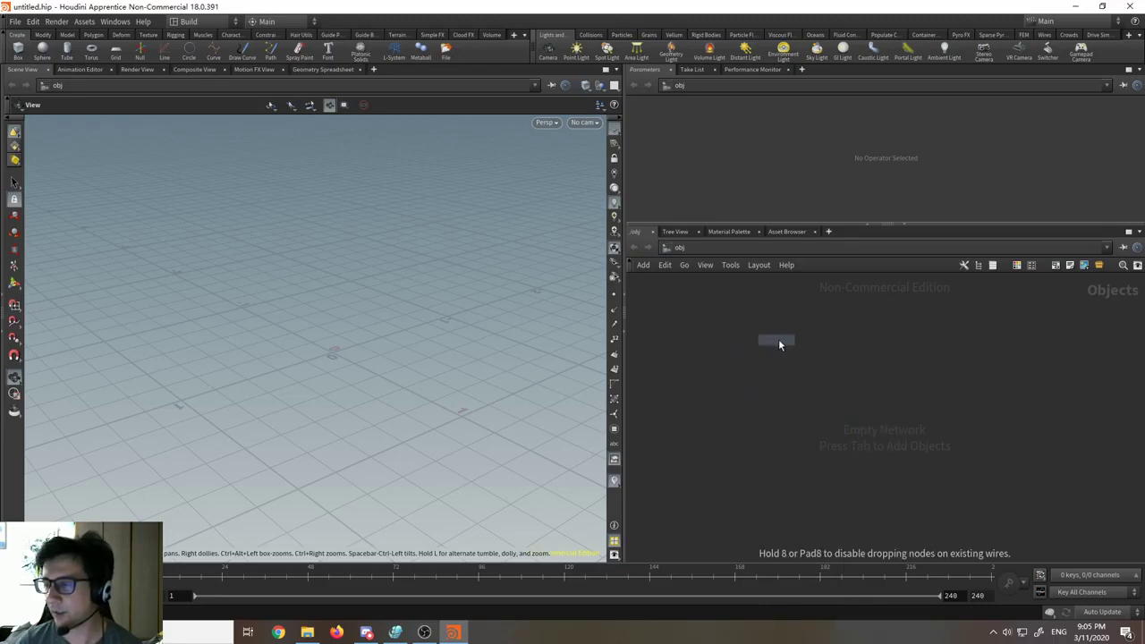
{"action": "left_click", "coordinate": [793, 355]}
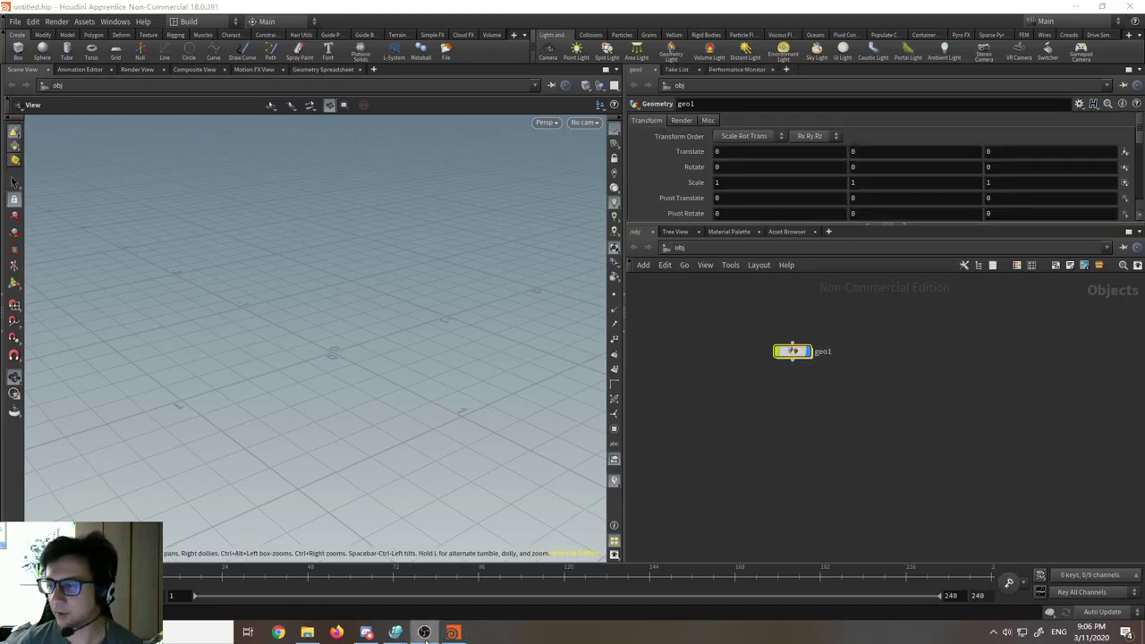
Step: Examine the node categories that can be added at the object level, including Characters and Geometry
{"action": "scroll", "coordinate": [804, 345], "scroll_direction": "up", "scroll_amount": 2}
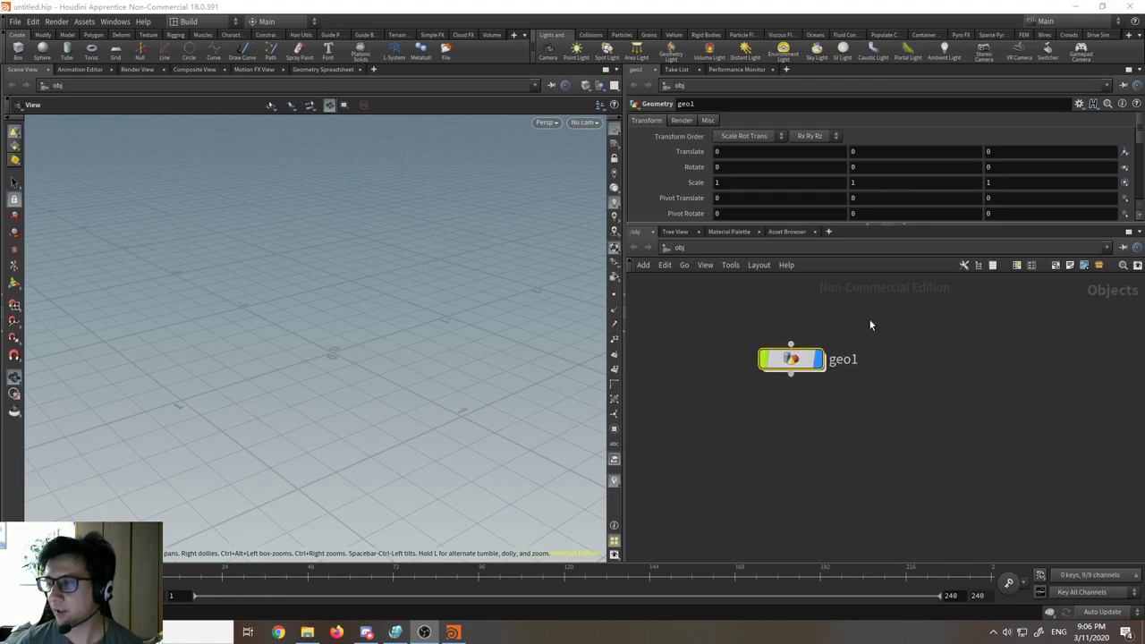
{"action": "key", "text": "Tab"}
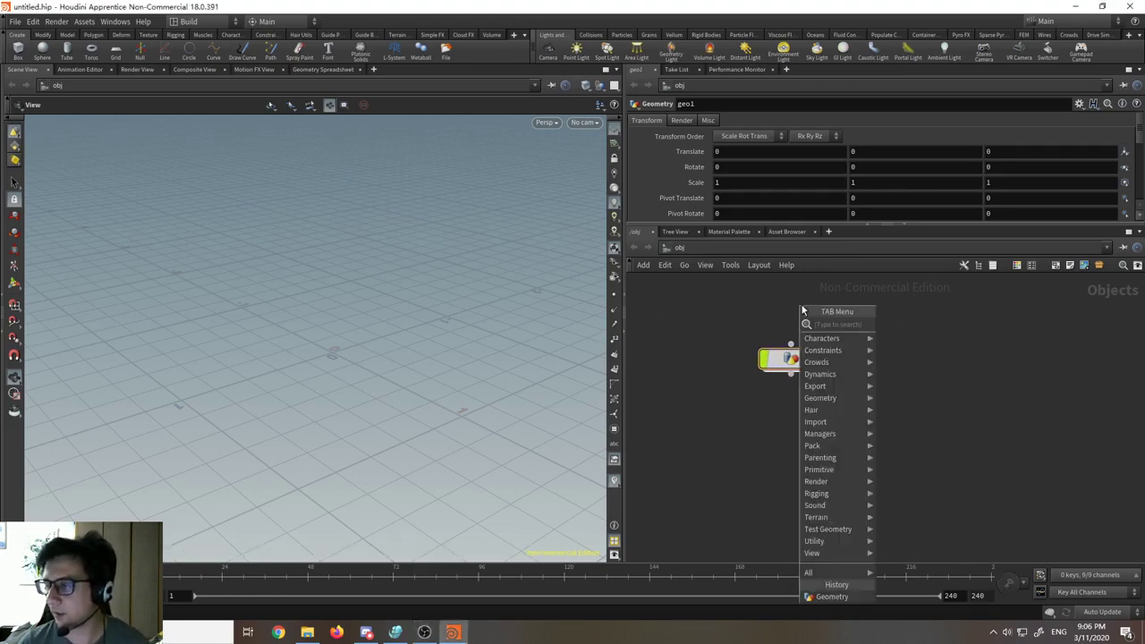
{"action": "left_click", "coordinate": [725, 308]}
{"action": "key", "text": "Tab"}
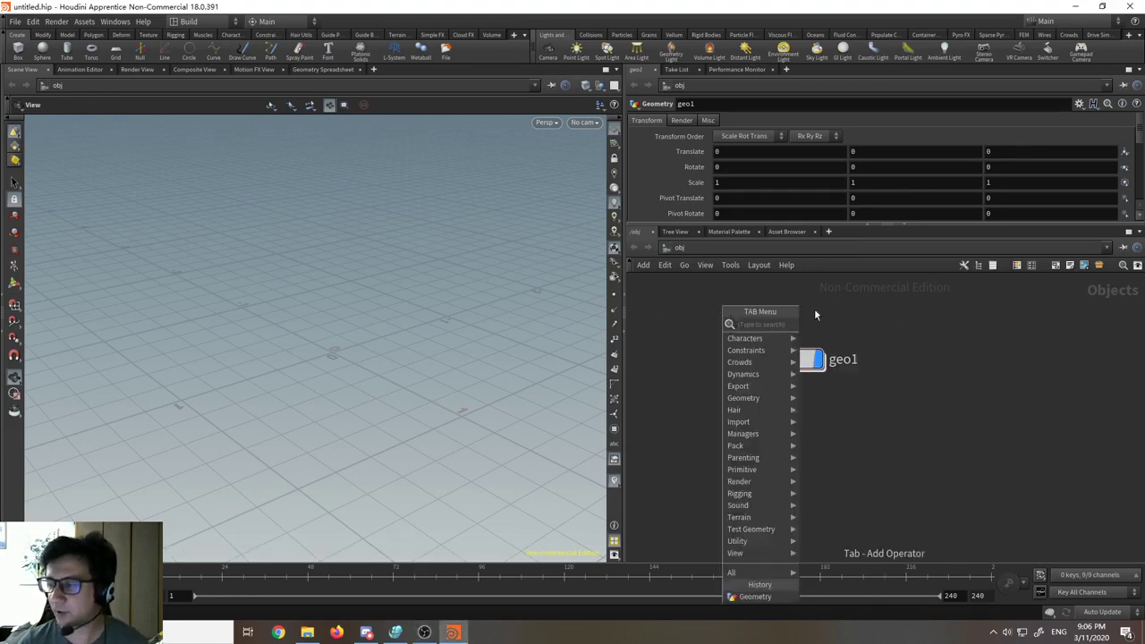
{"action": "left_click", "coordinate": [884, 323]}
{"action": "key", "text": "Tab"}
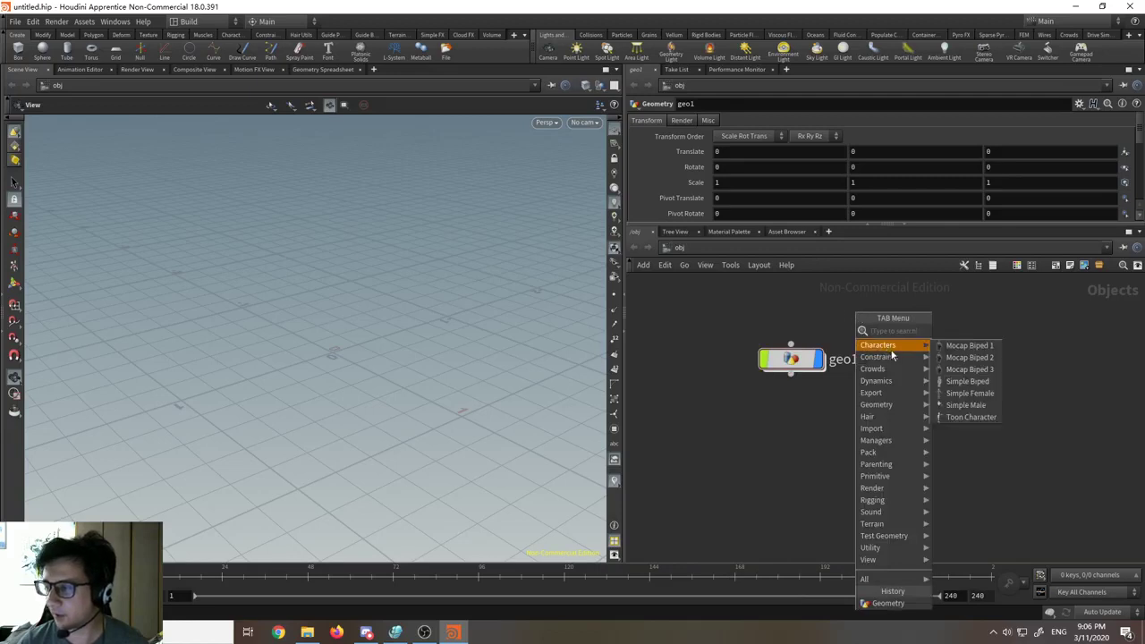
{"action": "mouse_move", "coordinate": [896, 364]}
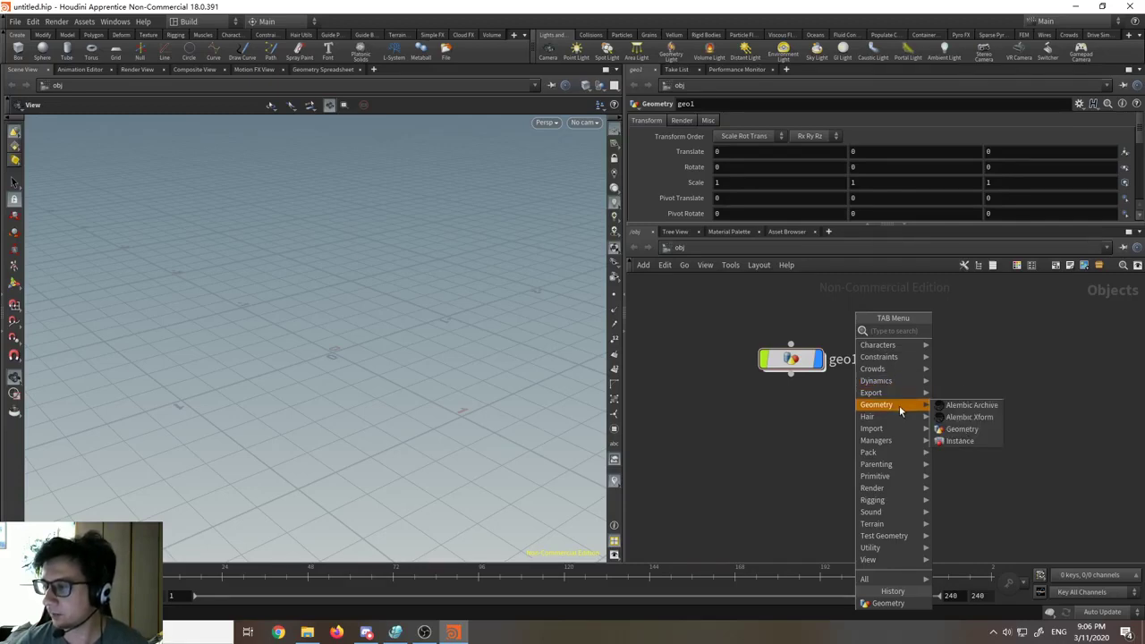
{"action": "left_click", "coordinate": [700, 317]}
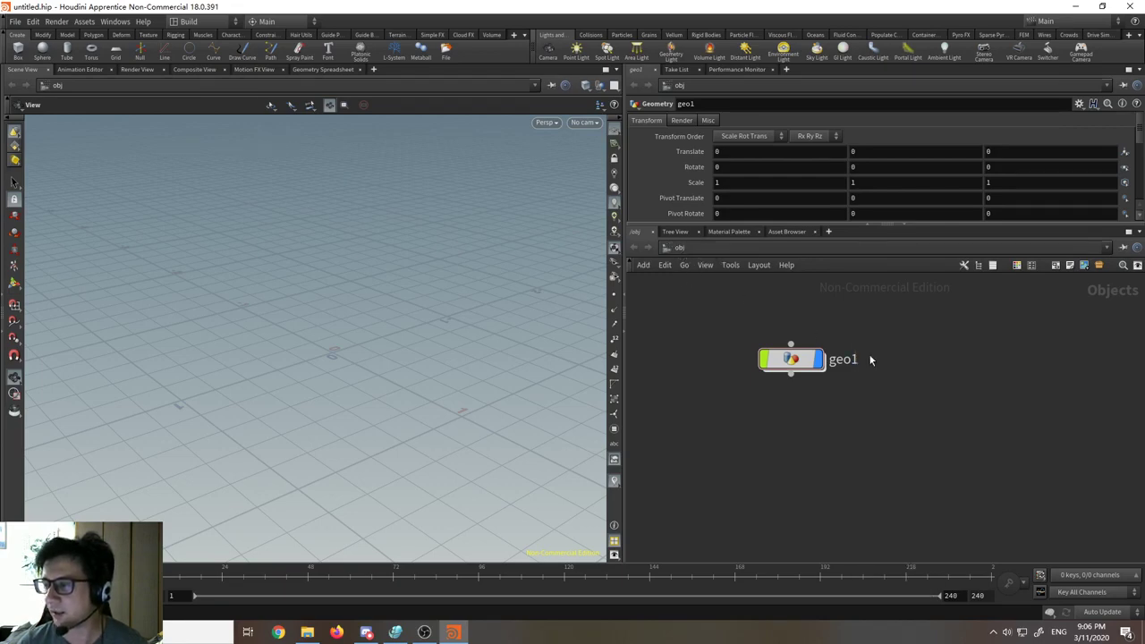
{"action": "key", "text": "Tab"}
{"action": "left_click", "coordinate": [837, 398]}
Step: Go inside the geo1 node and examine the node categories available at geometry level, including Edge, Pack and Mask
{"action": "mouse_move", "coordinate": [796, 360]}
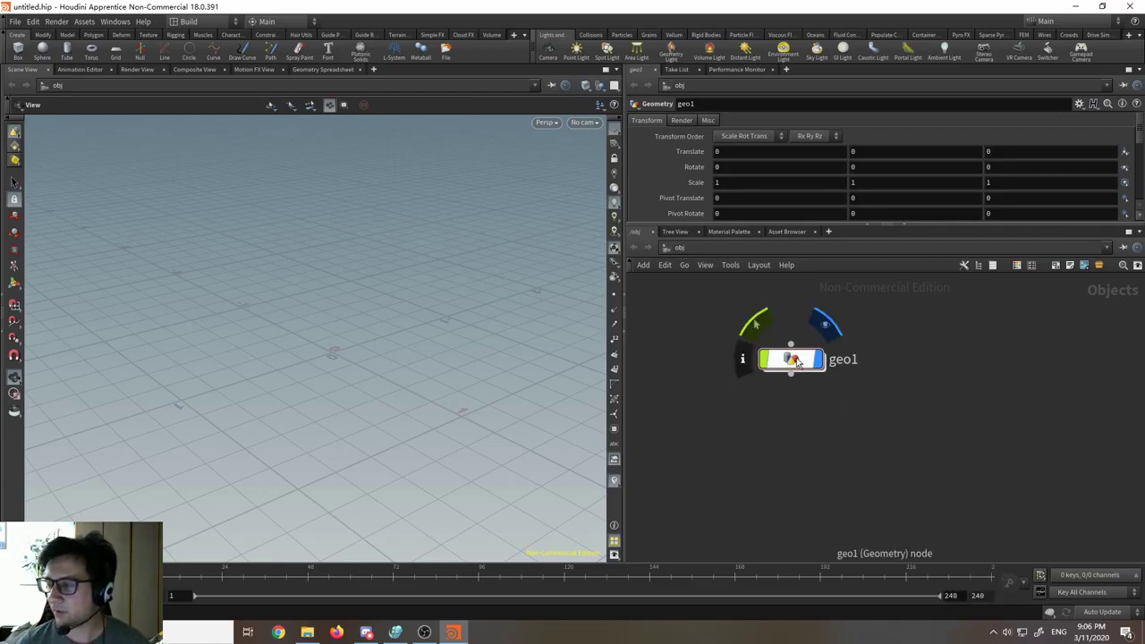
{"action": "double_click", "coordinate": [795, 359]}
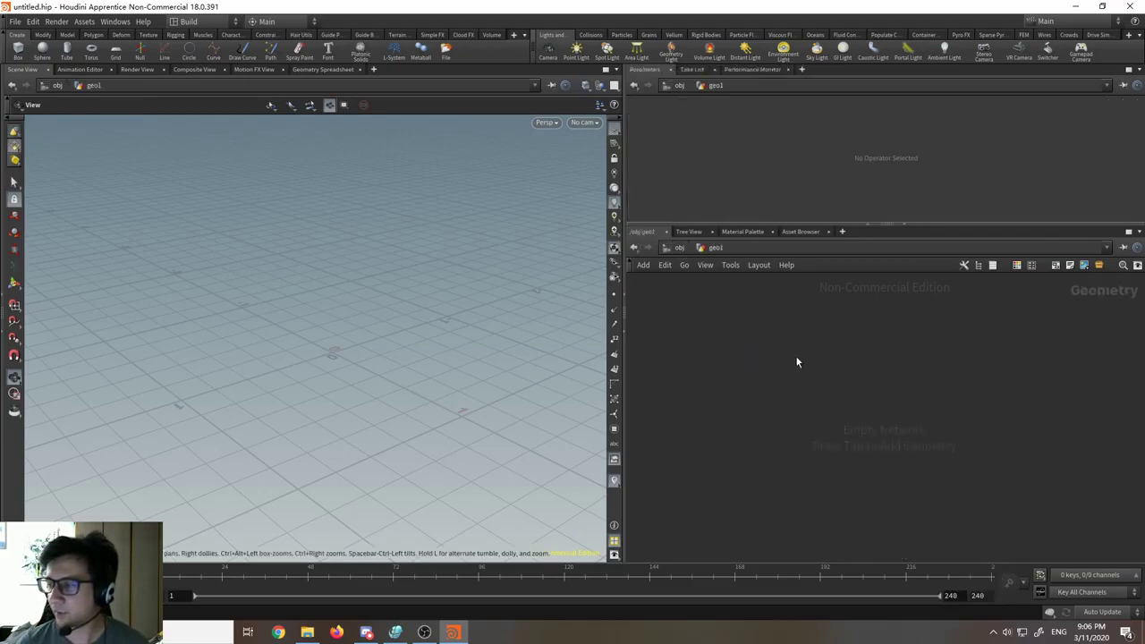
{"action": "key", "text": "Tab"}
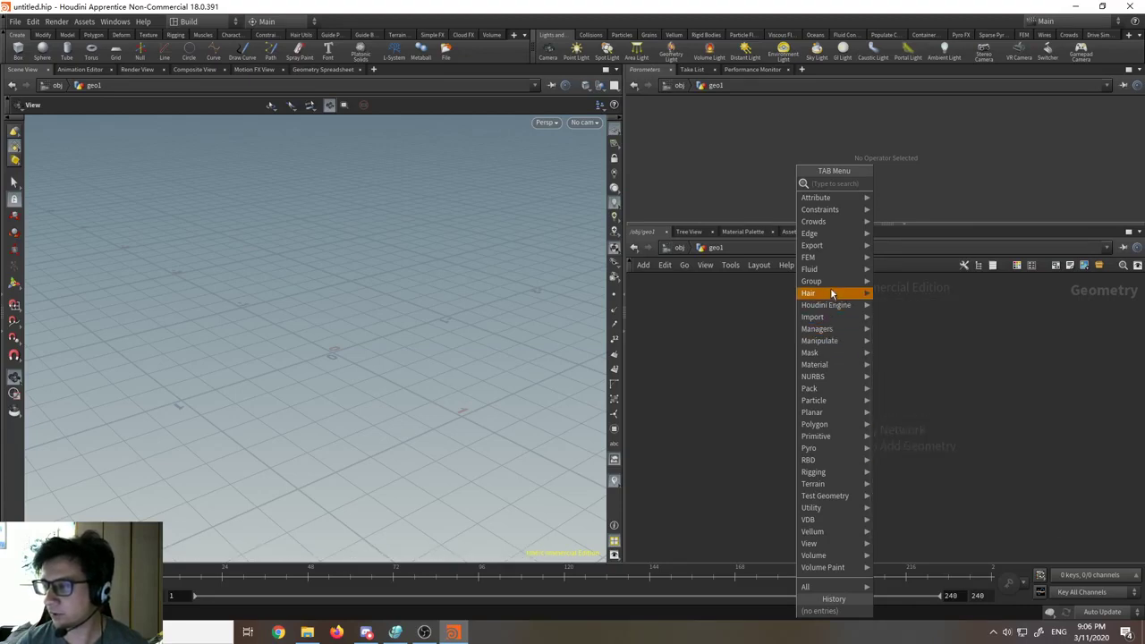
{"action": "mouse_move", "coordinate": [837, 246]}
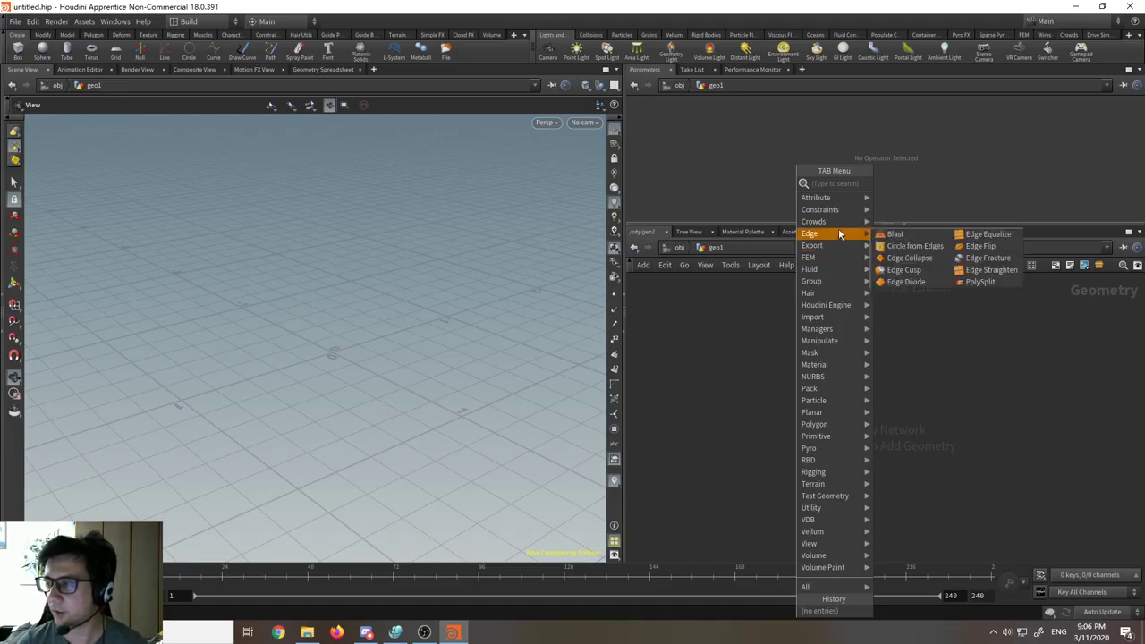
{"action": "mouse_move", "coordinate": [843, 210]}
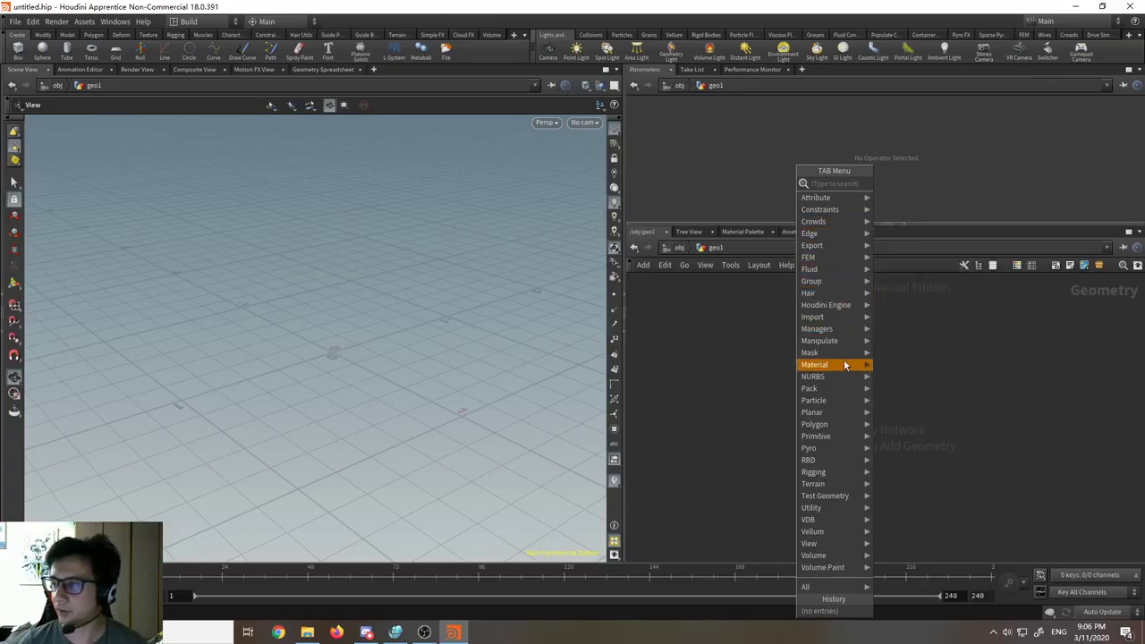
{"action": "mouse_move", "coordinate": [844, 366]}
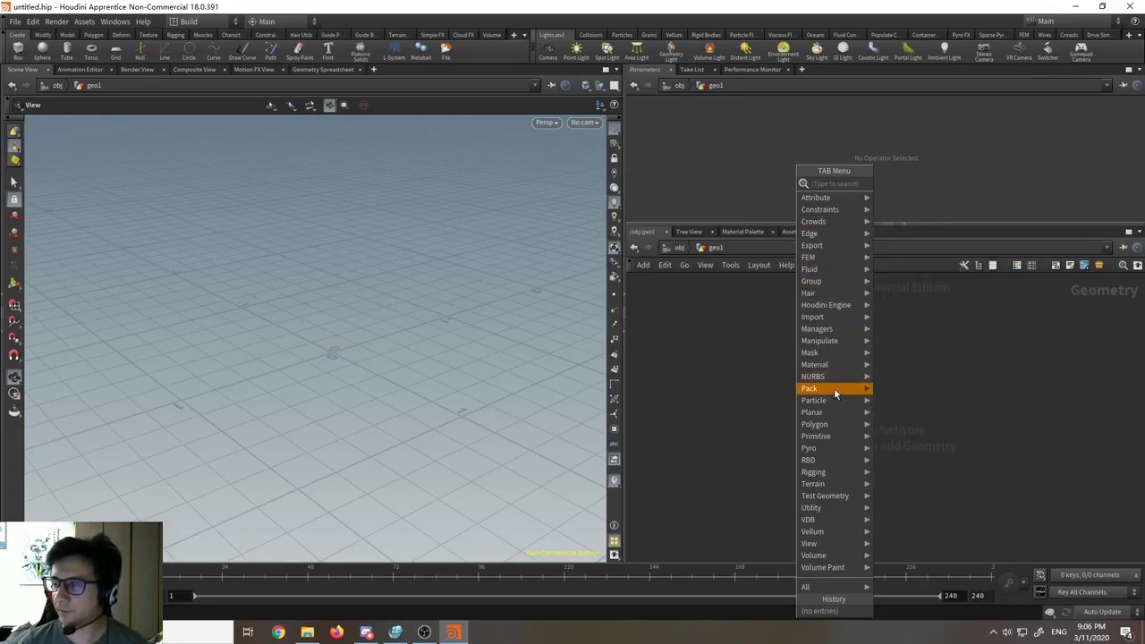
{"action": "mouse_move", "coordinate": [834, 397]}
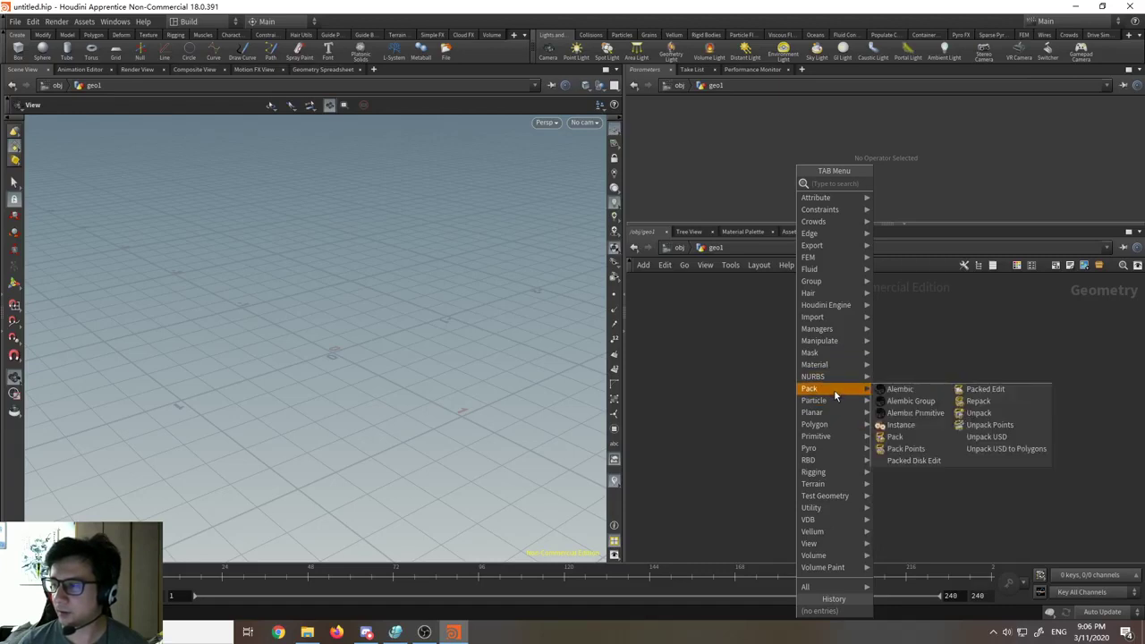
{"action": "left_click", "coordinate": [735, 364]}
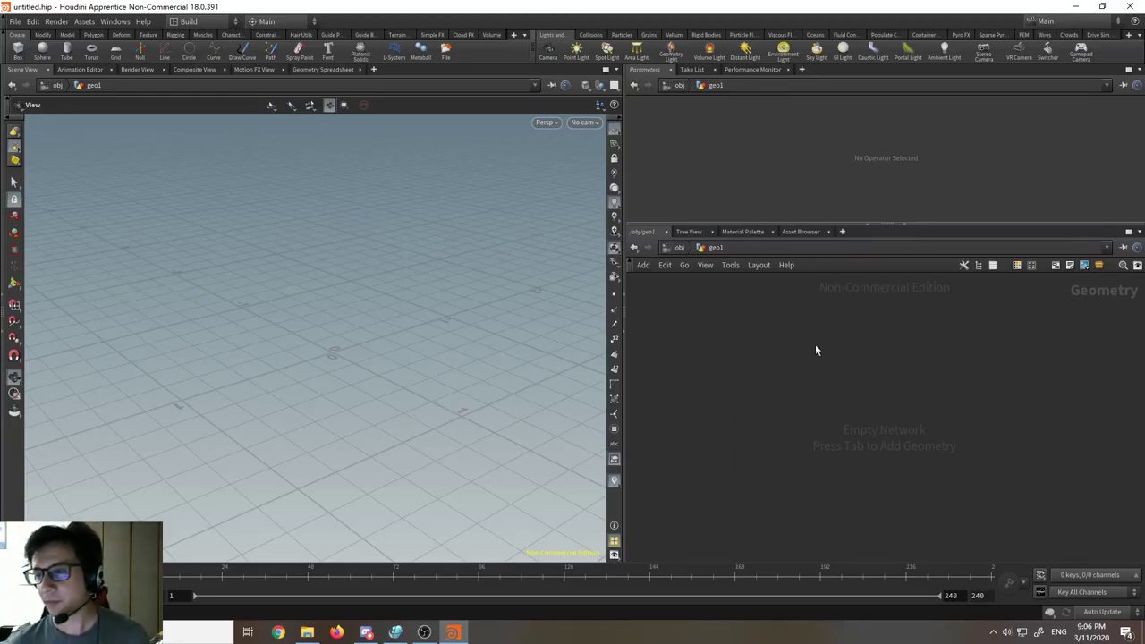
{"action": "key", "text": "Tab"}
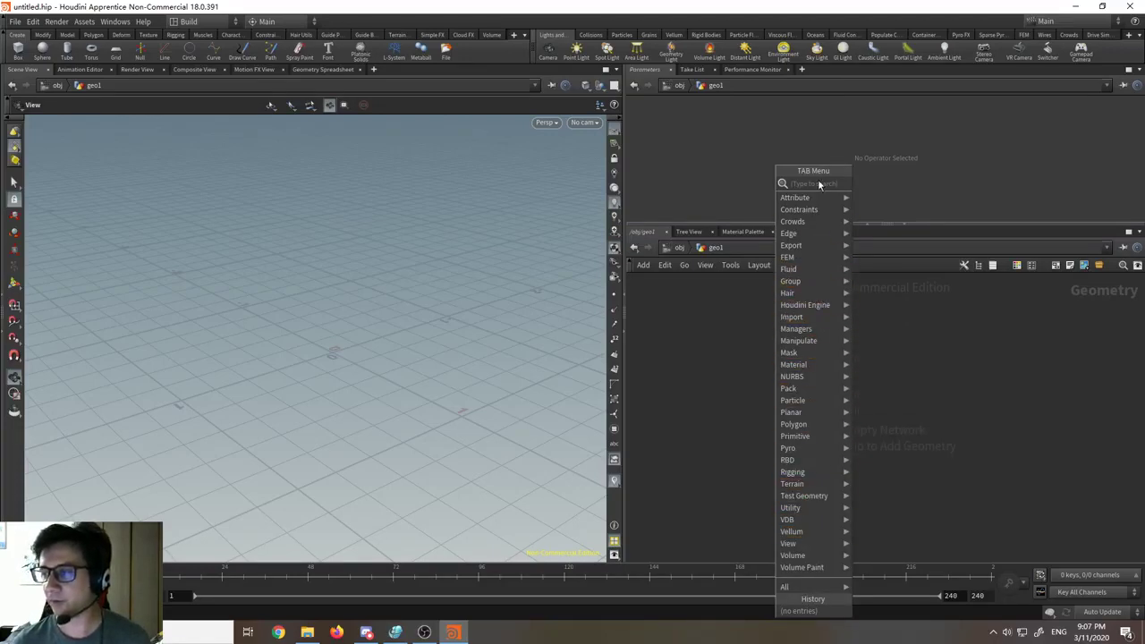
{"action": "mouse_move", "coordinate": [825, 358]}
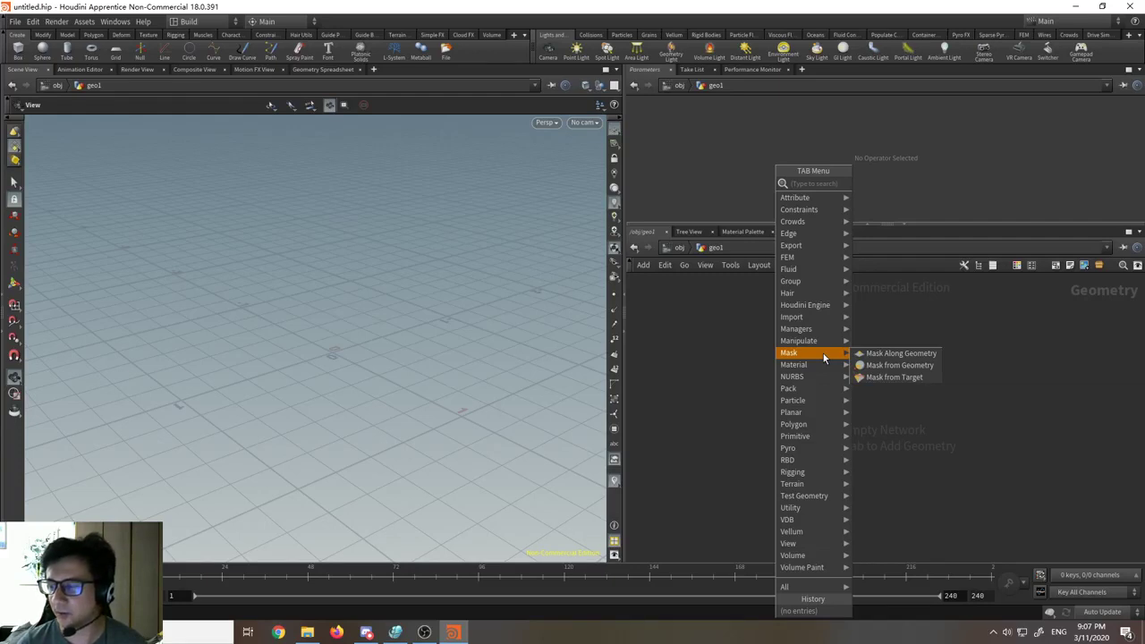
{"action": "left_click", "coordinate": [748, 351]}
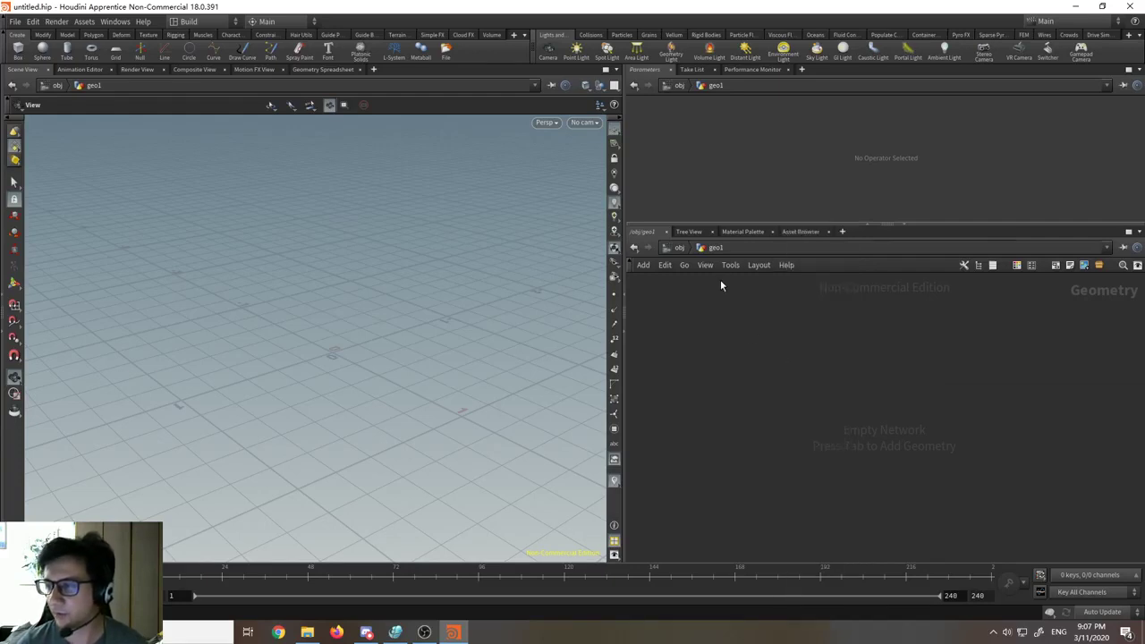
Step: Return to the obj level, nudge the geo1 node slightly, and practise going in and out of its network
{"action": "left_click", "coordinate": [682, 247]}
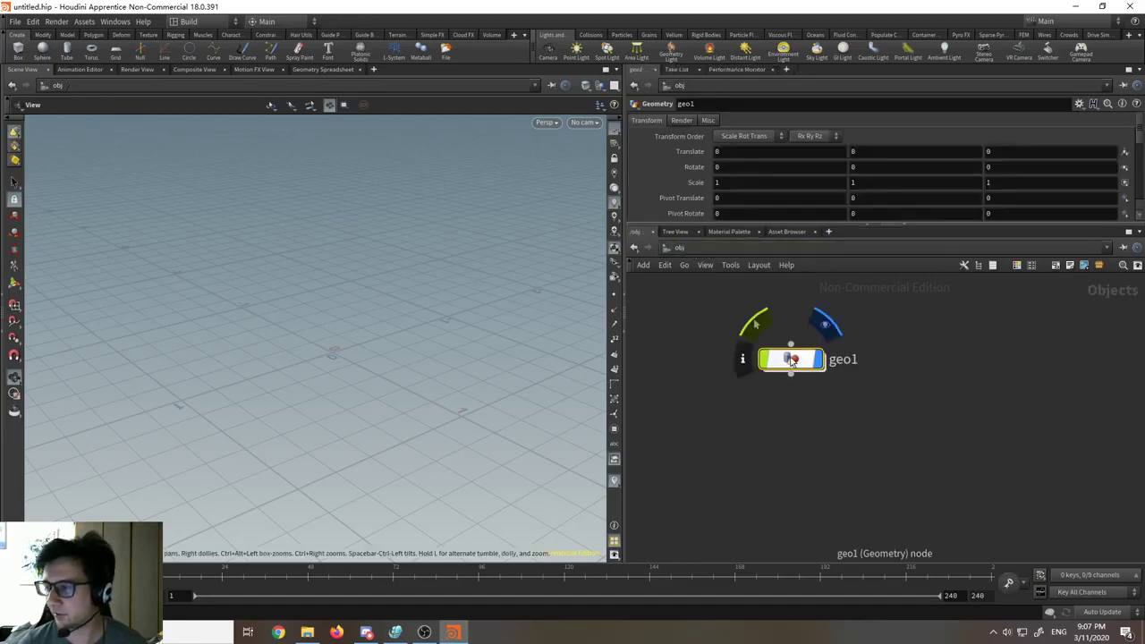
{"action": "mouse_move", "coordinate": [790, 362]}
{"action": "left_mouse_down"}
{"action": "mouse_move", "coordinate": [802, 372]}
{"action": "mouse_move", "coordinate": [796, 347]}
{"action": "mouse_move", "coordinate": [806, 376]}
{"action": "mouse_move", "coordinate": [783, 354]}
{"action": "left_mouse_up"}
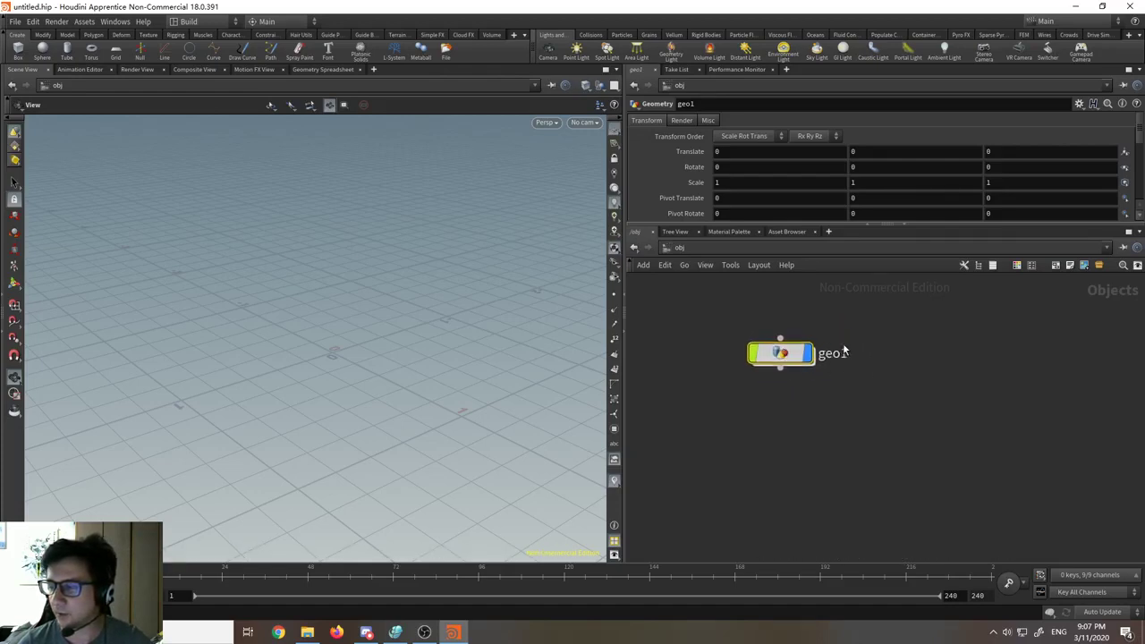
{"action": "mouse_move", "coordinate": [791, 367]}
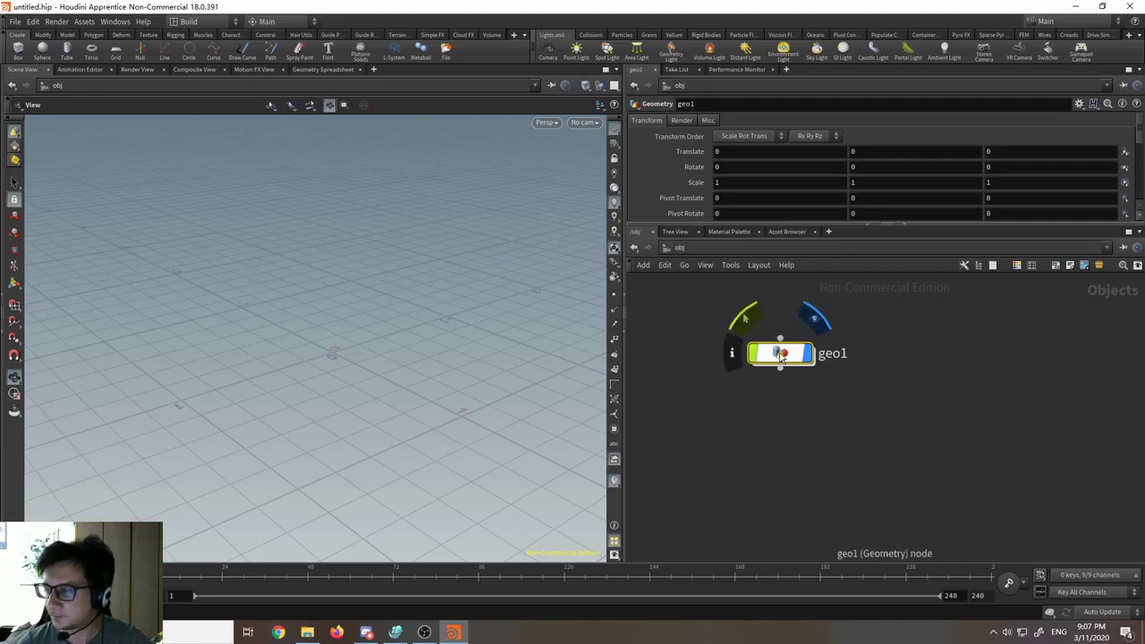
{"action": "double_click", "coordinate": [780, 354]}
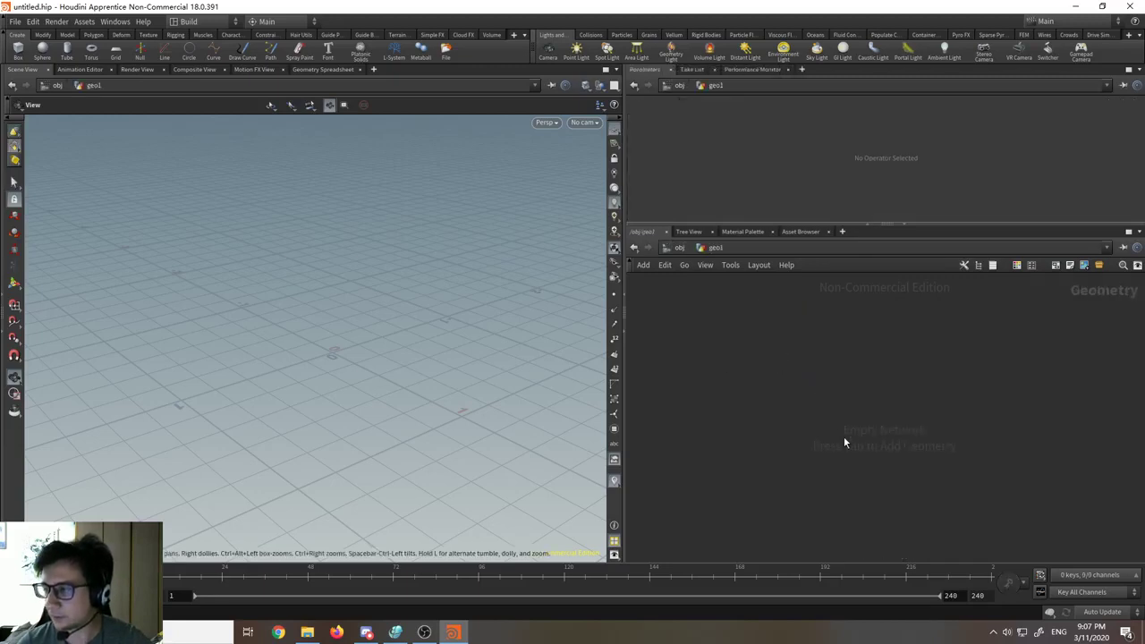
{"action": "left_click", "coordinate": [677, 248]}
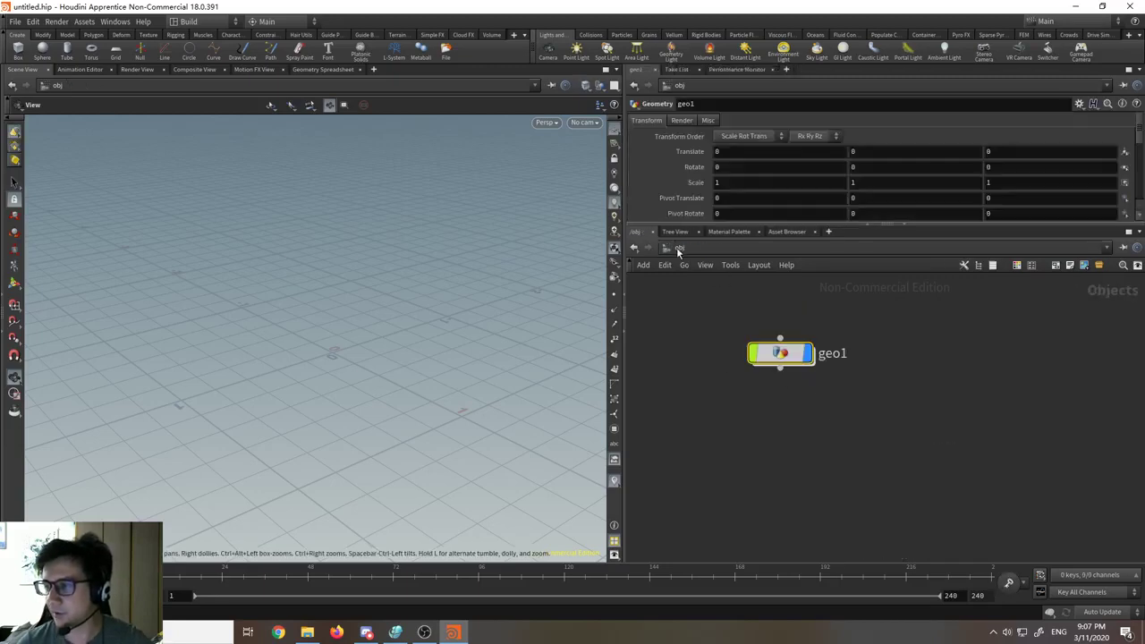
{"action": "double_click", "coordinate": [787, 356]}
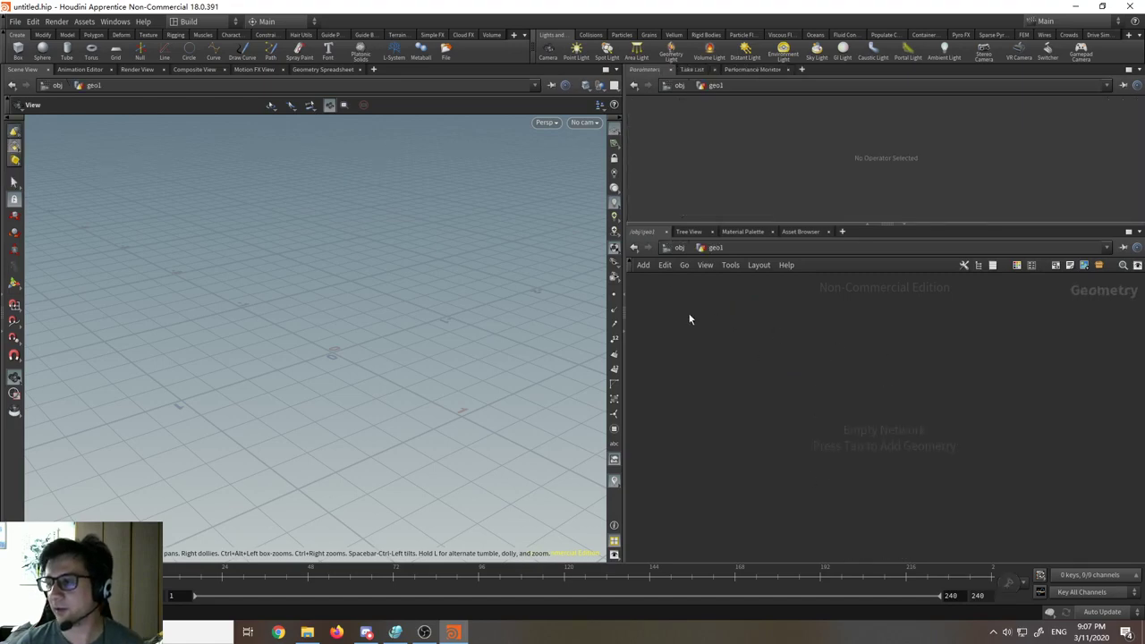
{"action": "left_click", "coordinate": [679, 248]}
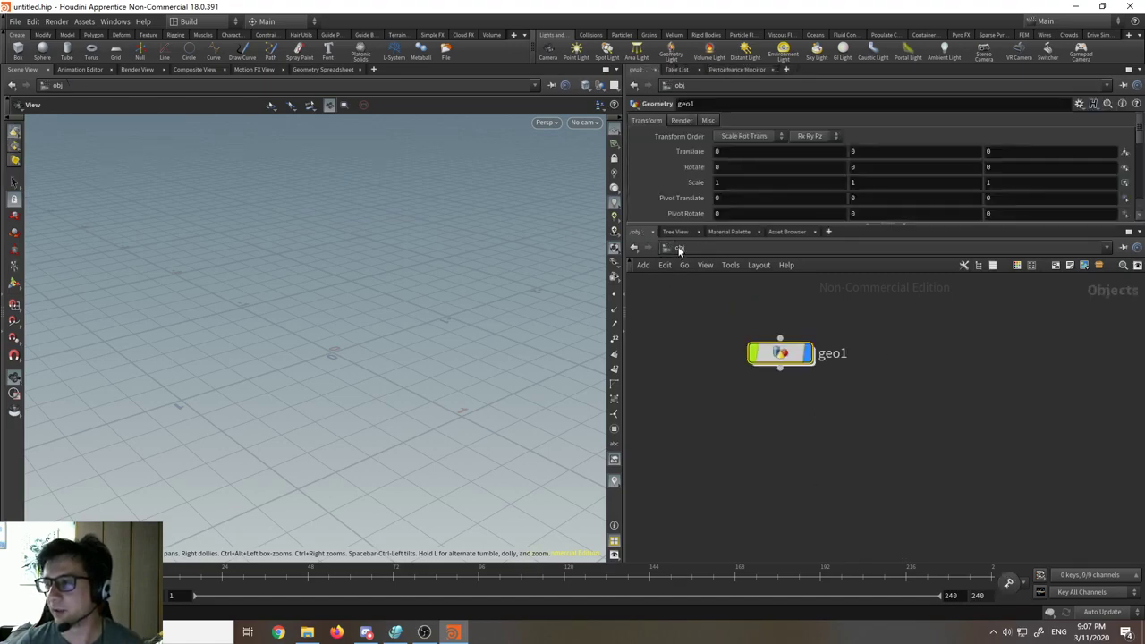
Step: Place a box object in the scene at about (-0.1, 0.32, -0.08) and line up its node beside geo1
{"action": "left_click", "coordinate": [798, 306]}
{"action": "middle_click_drag", "start_coordinate": [815, 323], "coordinate": [765, 364]}
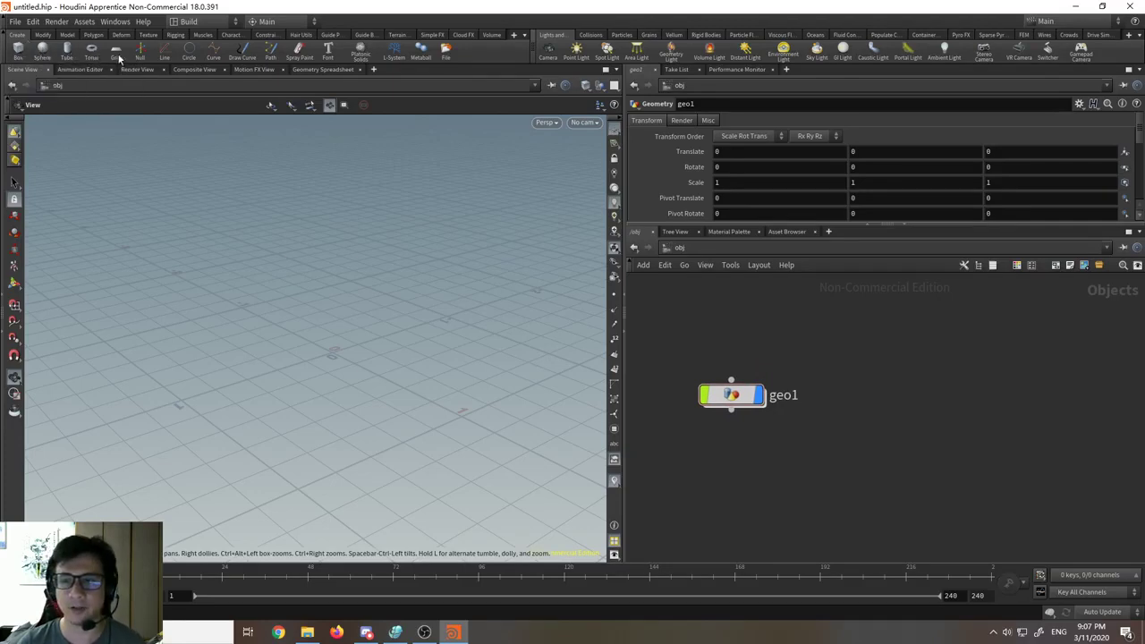
{"action": "left_click", "coordinate": [20, 49]}
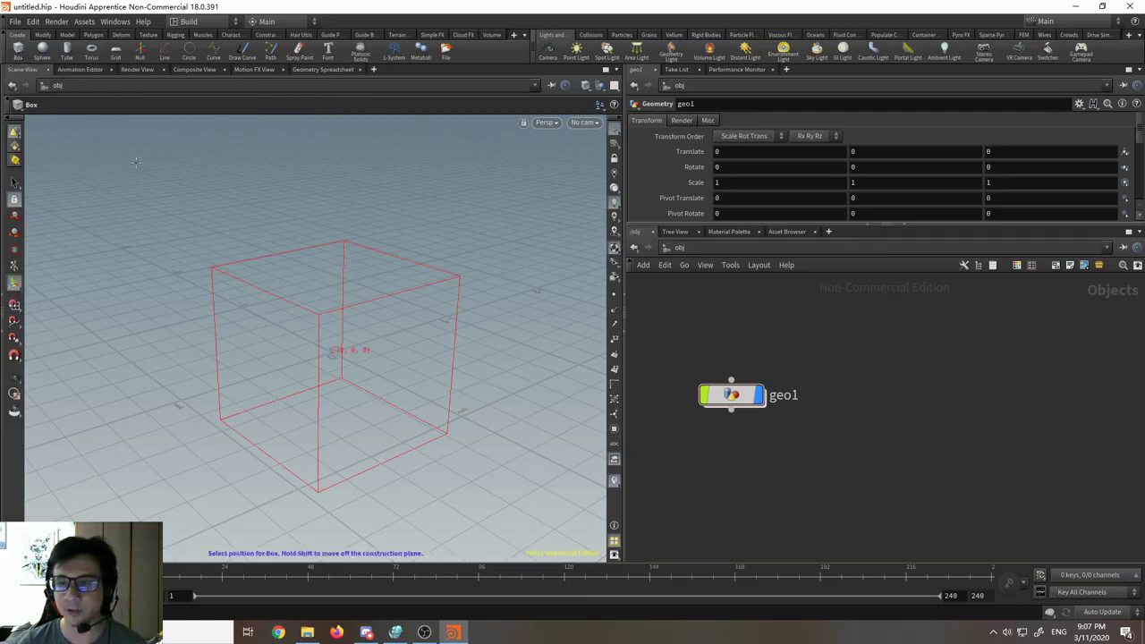
{"action": "left_click", "coordinate": [333, 295]}
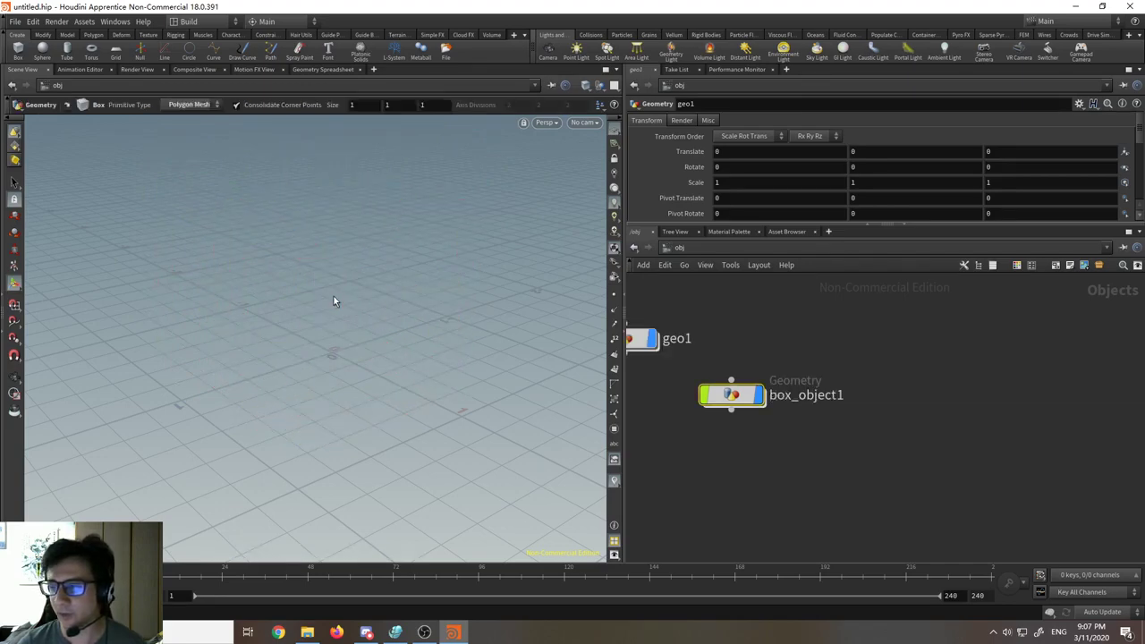
{"action": "middle_click_drag", "start_coordinate": [808, 447], "coordinate": [889, 473]}
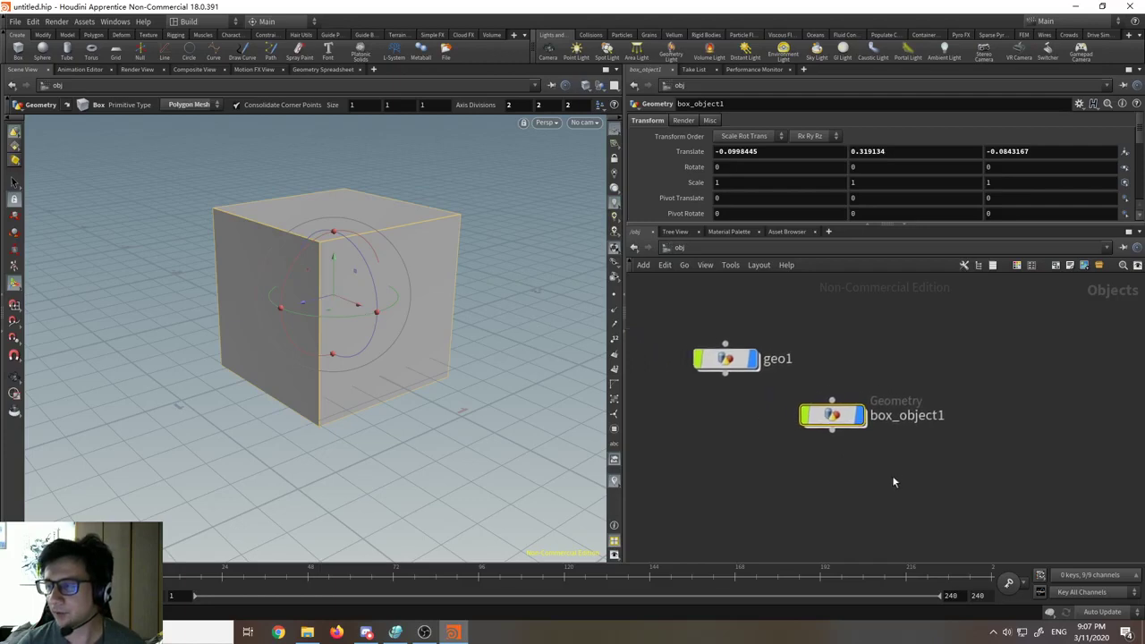
{"action": "left_click_drag", "start_coordinate": [841, 417], "coordinate": [859, 361]}
Step: Compare the parameters of the geo1 and box_object1 nodes by selecting each in turn
{"action": "left_click", "coordinate": [729, 360]}
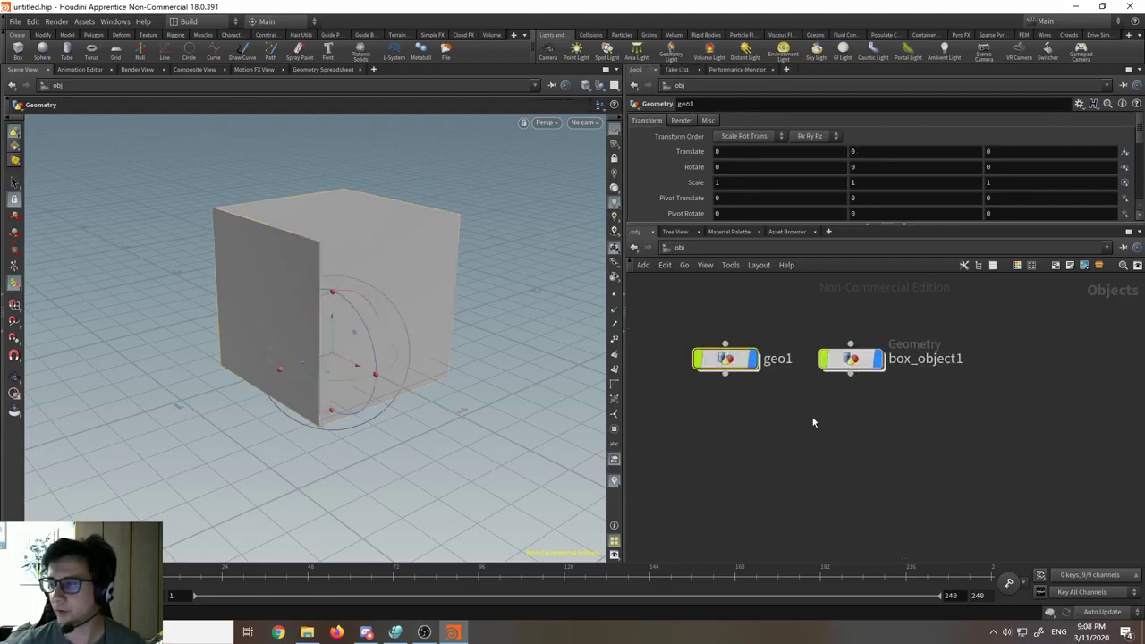
{"action": "left_click", "coordinate": [850, 367]}
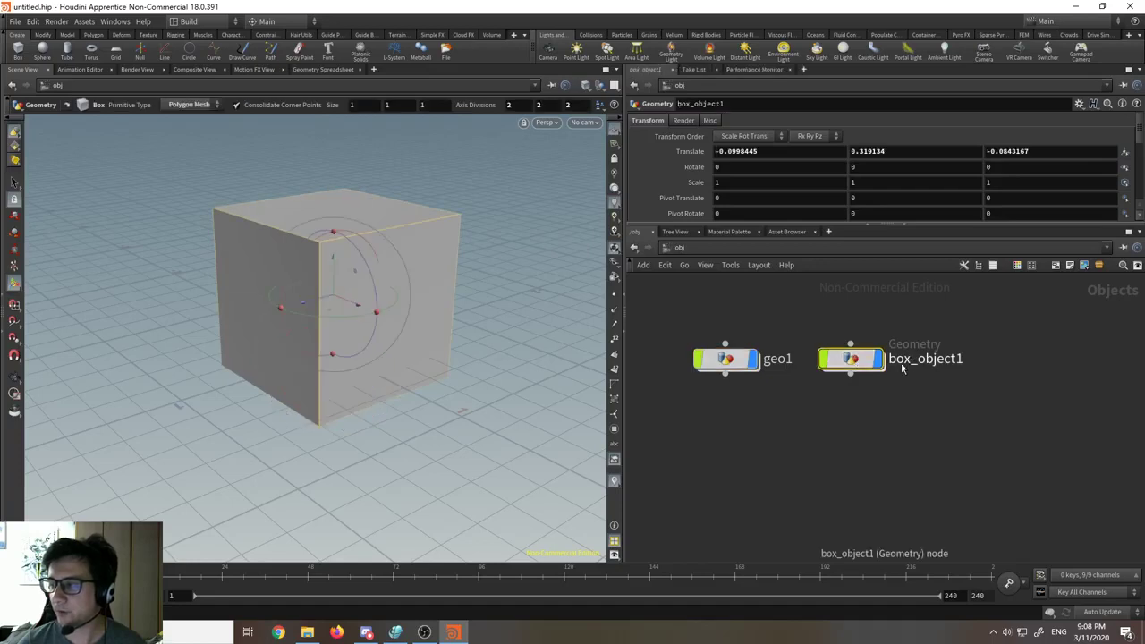
{"action": "left_click", "coordinate": [728, 361]}
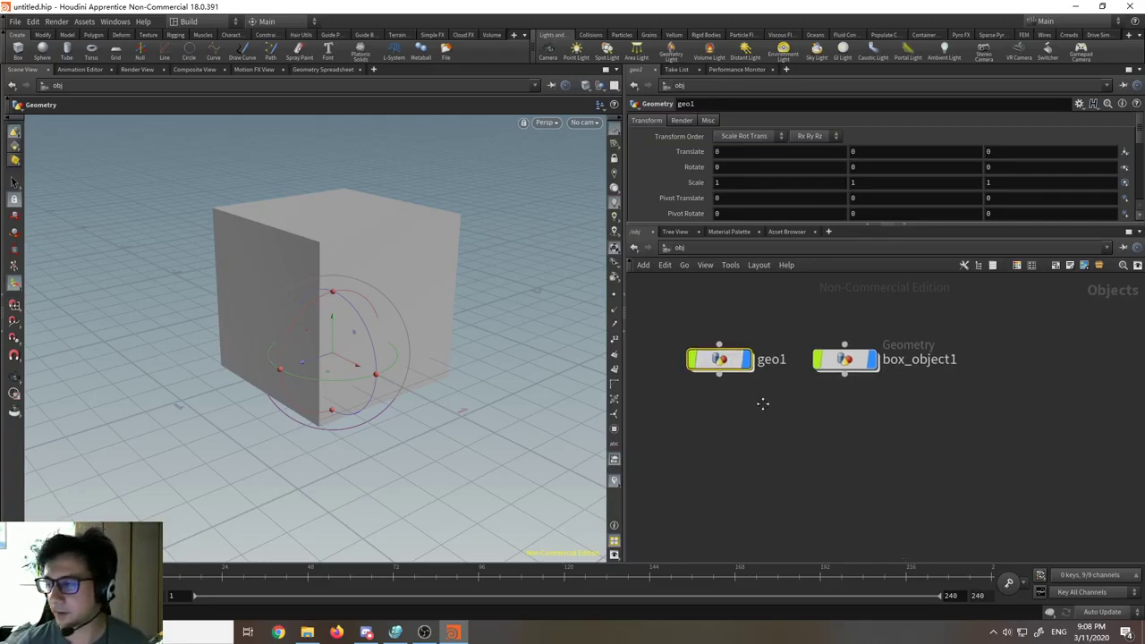
Step: Go inside box_object1, shift its box1 node slightly up and to the left, and return to the obj level
{"action": "double_click", "coordinate": [841, 360]}
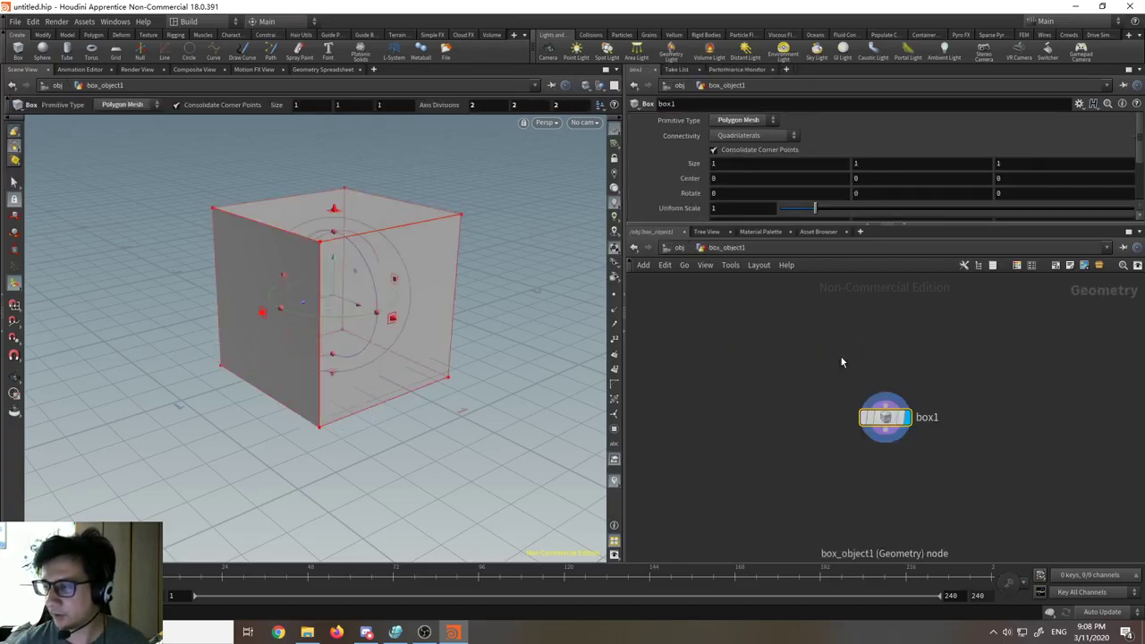
{"action": "scroll", "coordinate": [812, 361], "scroll_direction": "up", "scroll_amount": 2}
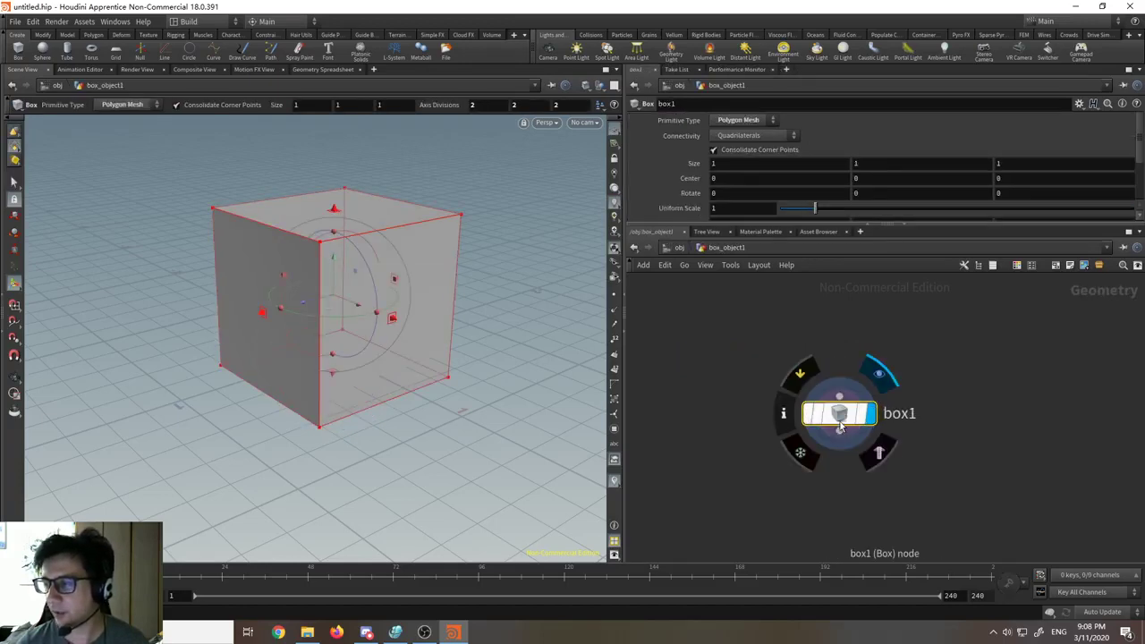
{"action": "left_click_drag", "start_coordinate": [839, 416], "coordinate": [812, 408]}
{"action": "mouse_move", "coordinate": [812, 406]}
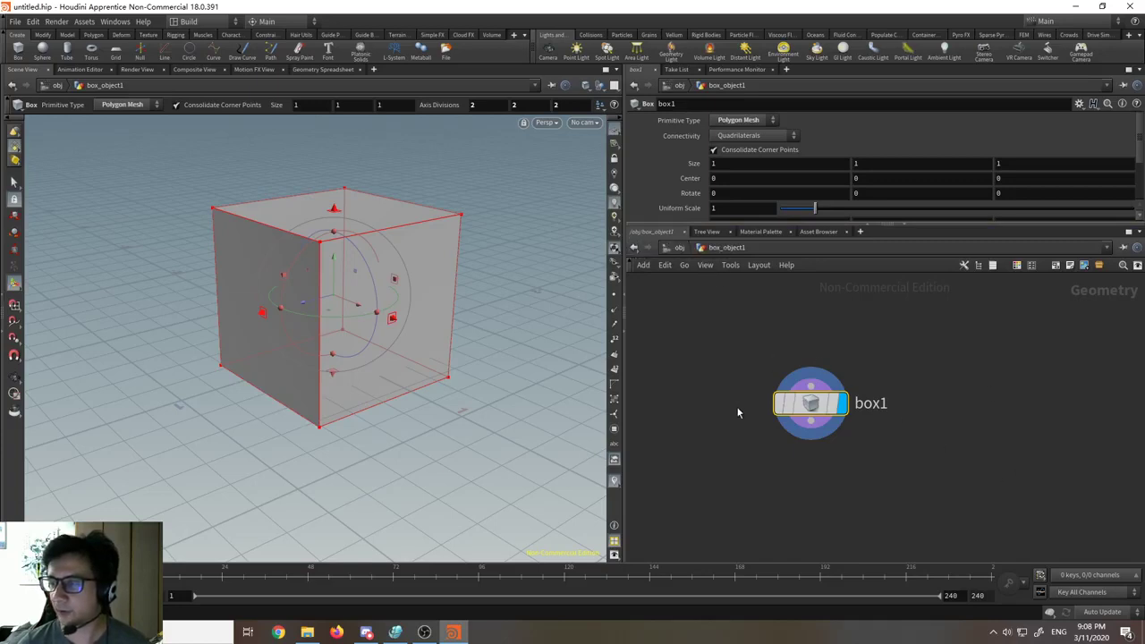
{"action": "left_click", "coordinate": [633, 247]}
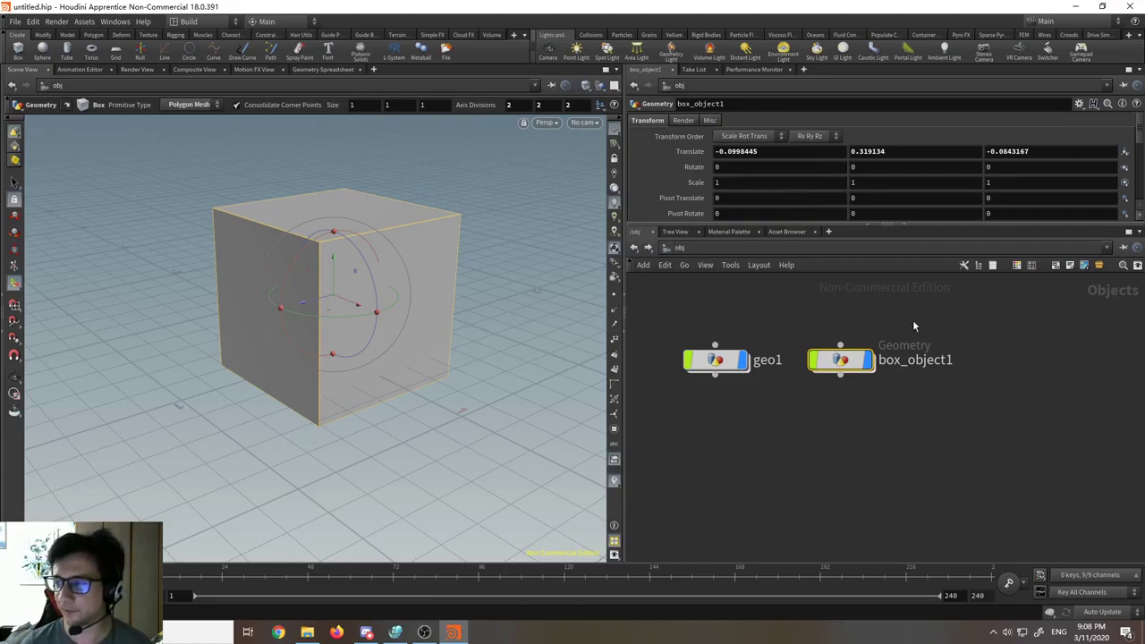
Step: Reenter the box_object1 network and move the box1 node farther up and to the left
{"action": "mouse_move", "coordinate": [867, 372]}
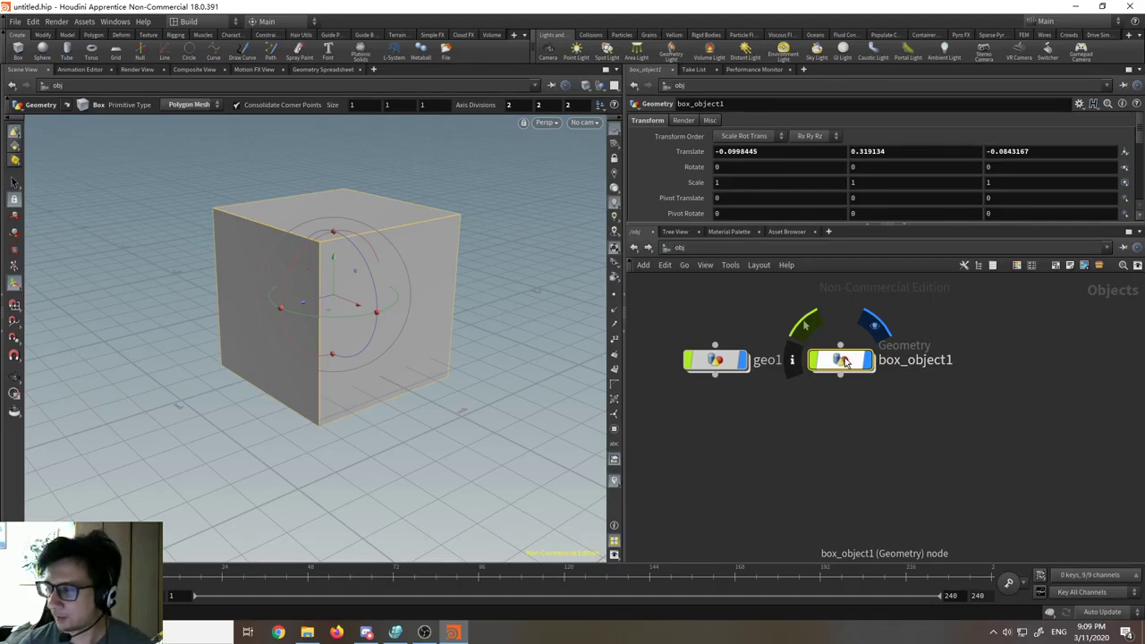
{"action": "double_click", "coordinate": [843, 361]}
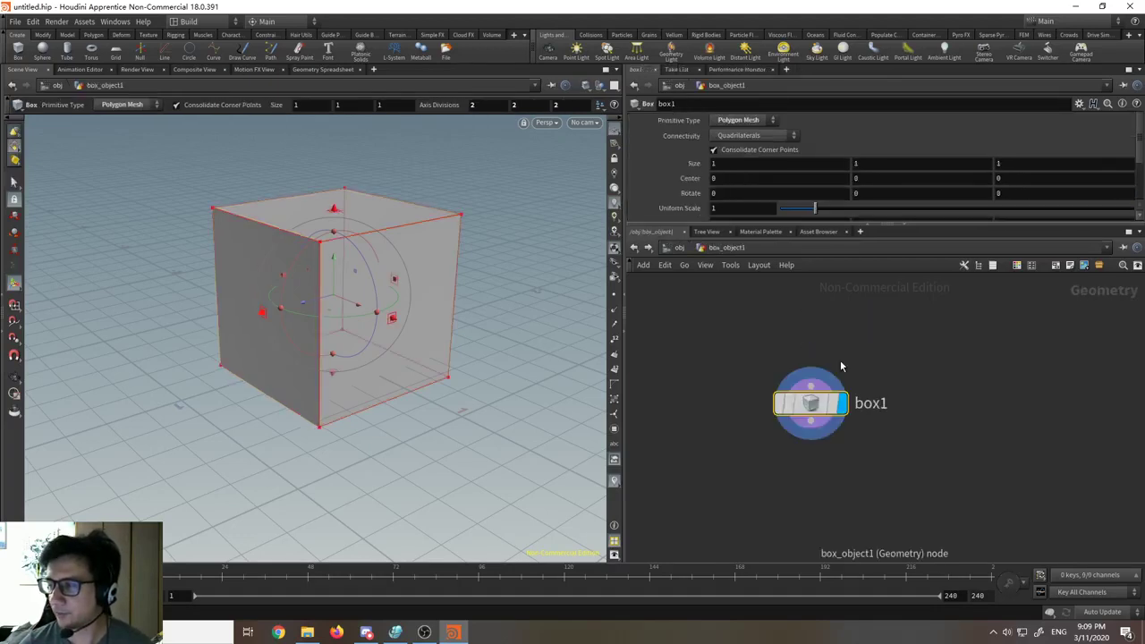
{"action": "left_click_drag", "start_coordinate": [813, 408], "coordinate": [764, 371]}
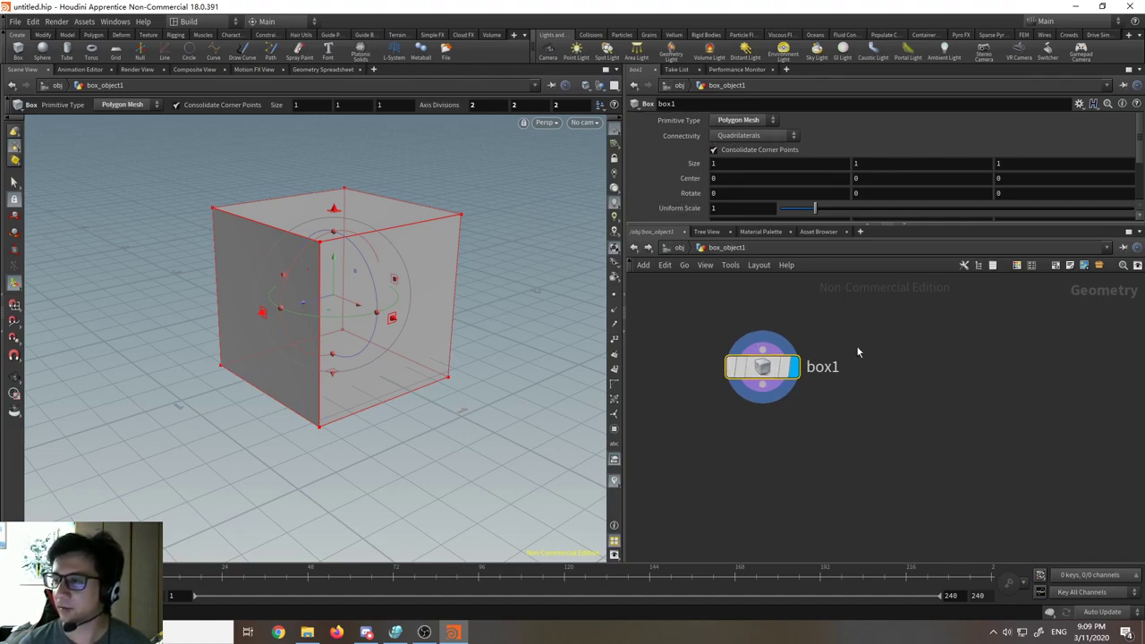
Step: Add a second Box node beside box1 and make it the displayed node, with its viewport handles active
{"action": "left_click", "coordinate": [930, 366]}
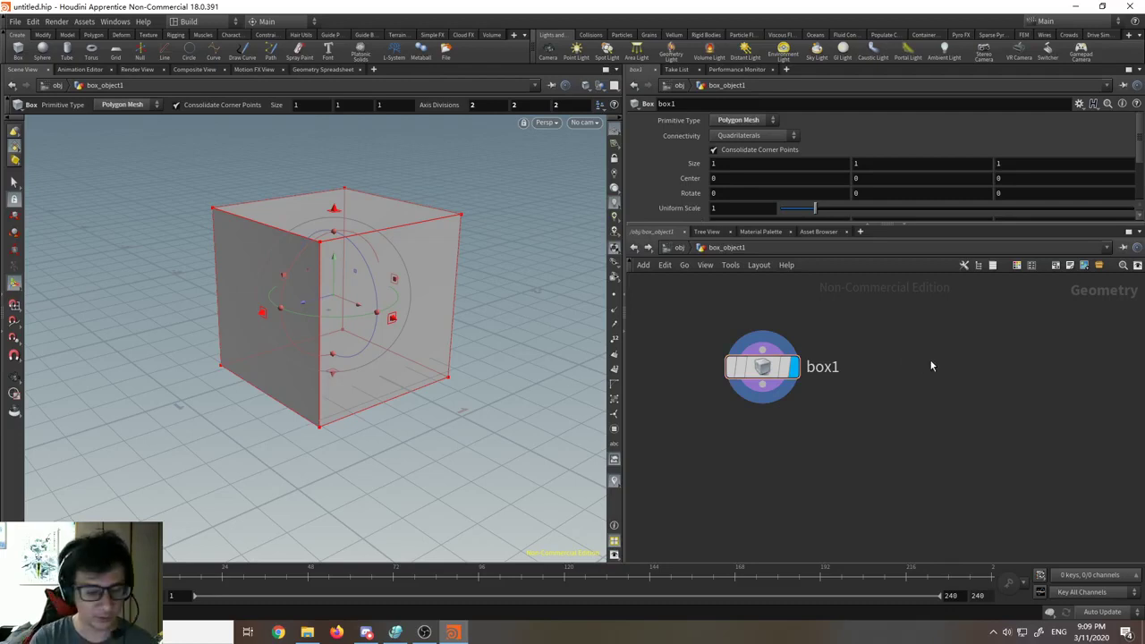
{"action": "key", "text": "Tab"}
{"action": "type", "text": "box"}
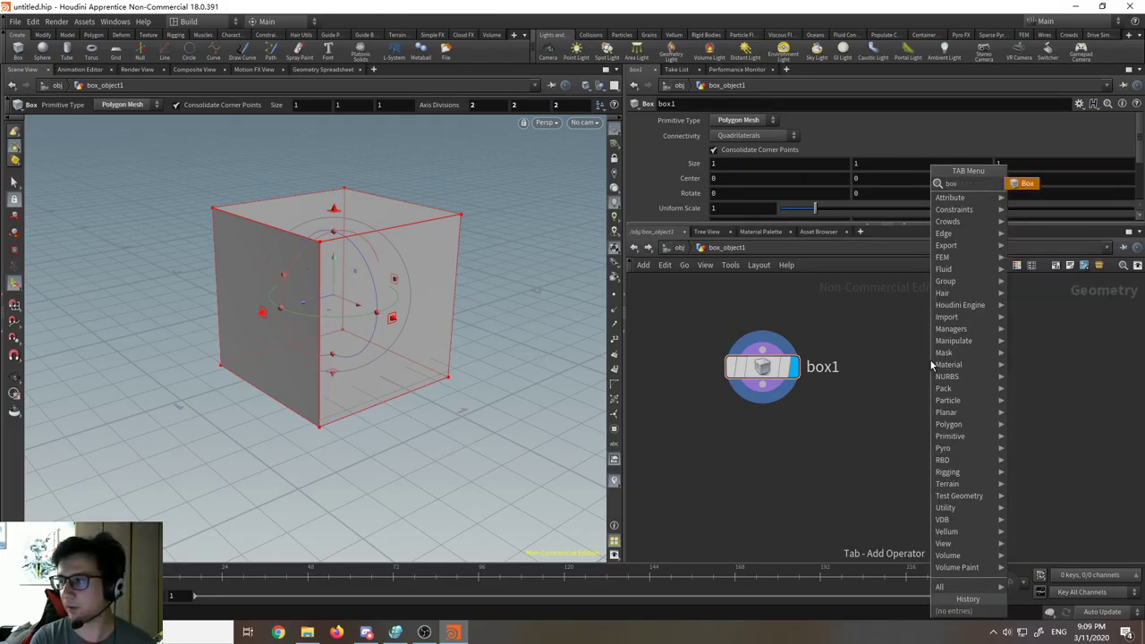
{"action": "key", "text": "Return"}
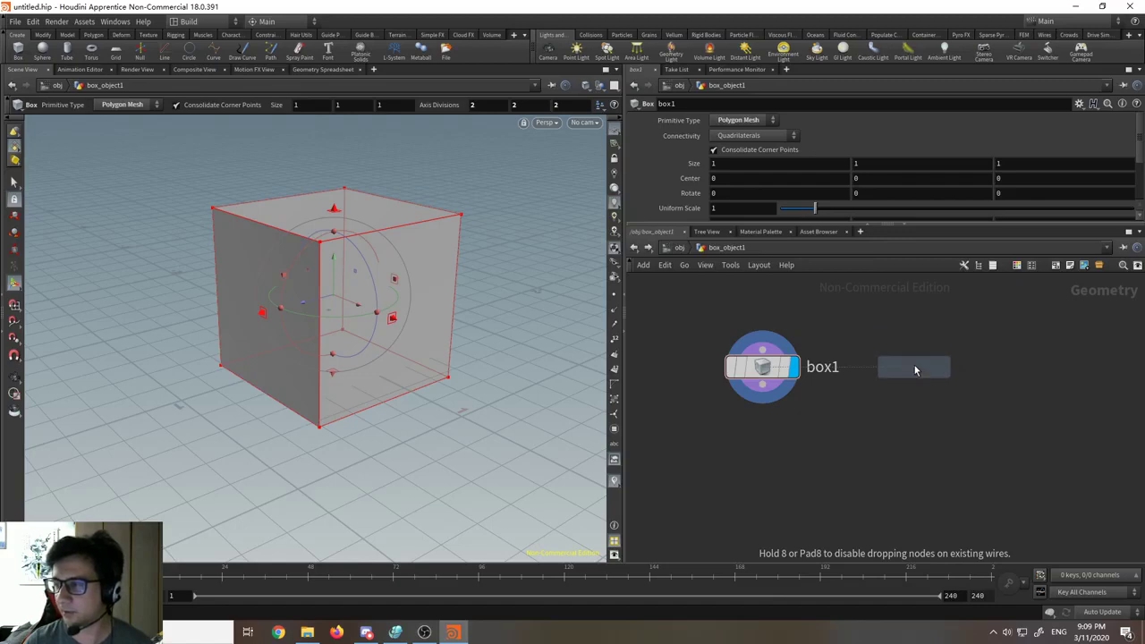
{"action": "left_click", "coordinate": [915, 370]}
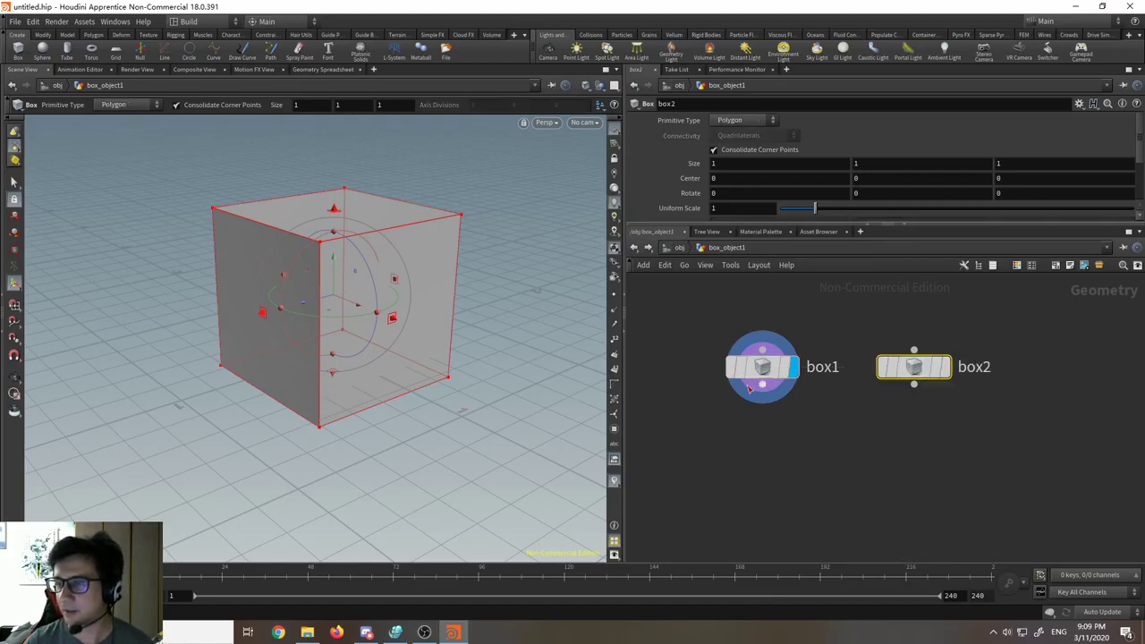
{"action": "left_click", "coordinate": [946, 367]}
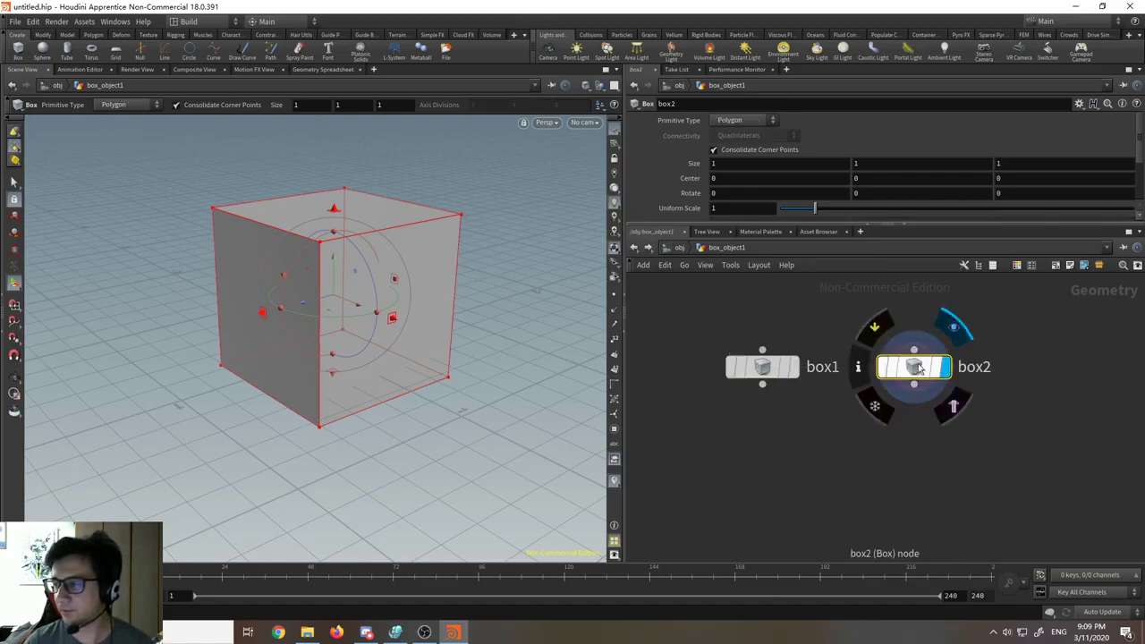
{"action": "key", "text": "Return"}
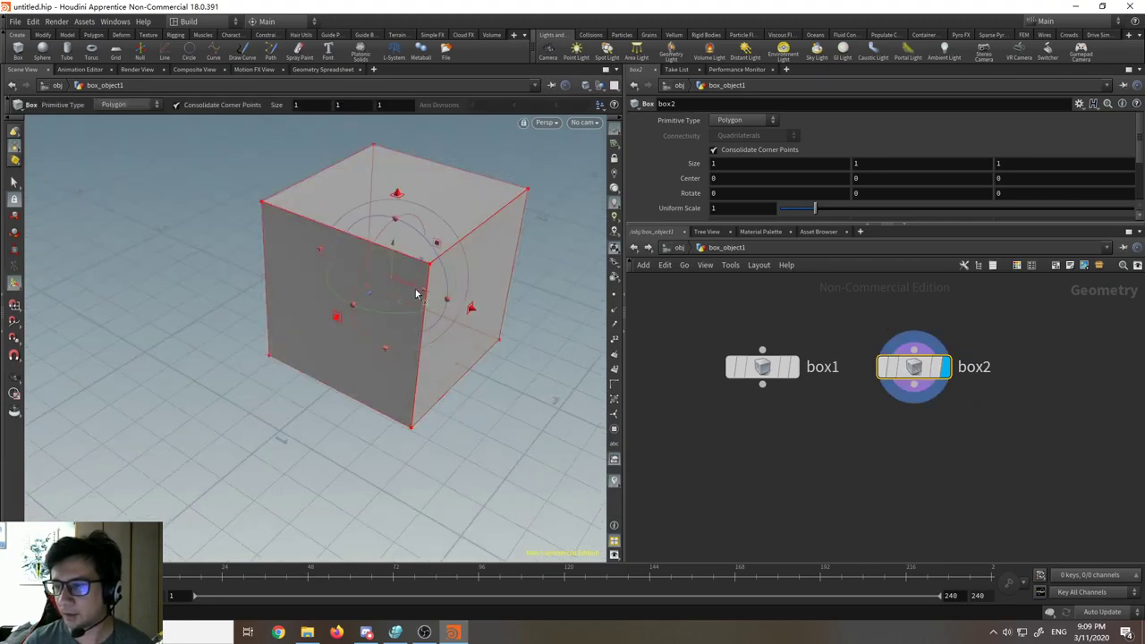
Step: Shift box2 back and forth along X, leaving its X center at about -1.3
{"action": "mouse_move", "coordinate": [417, 291]}
{"action": "left_mouse_down"}
{"action": "mouse_move", "coordinate": [277, 233]}
{"action": "mouse_move", "coordinate": [417, 286]}
{"action": "mouse_move", "coordinate": [365, 266]}
{"action": "mouse_move", "coordinate": [406, 291]}
{"action": "left_mouse_up"}
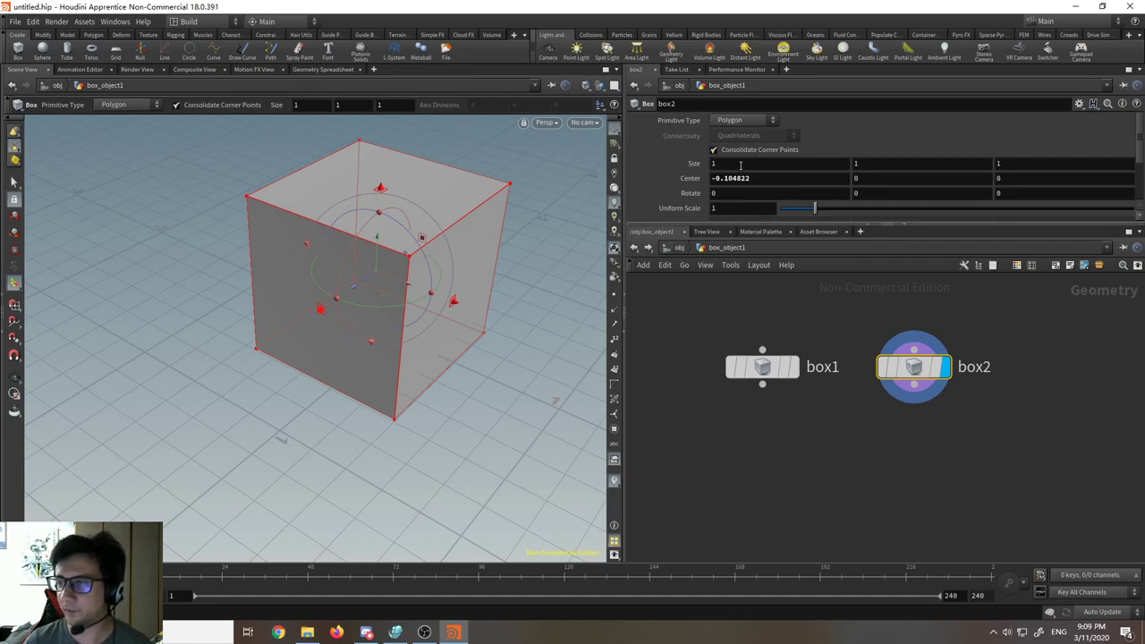
{"action": "middle_click_drag", "start_coordinate": [735, 176], "coordinate": [993, 170]}
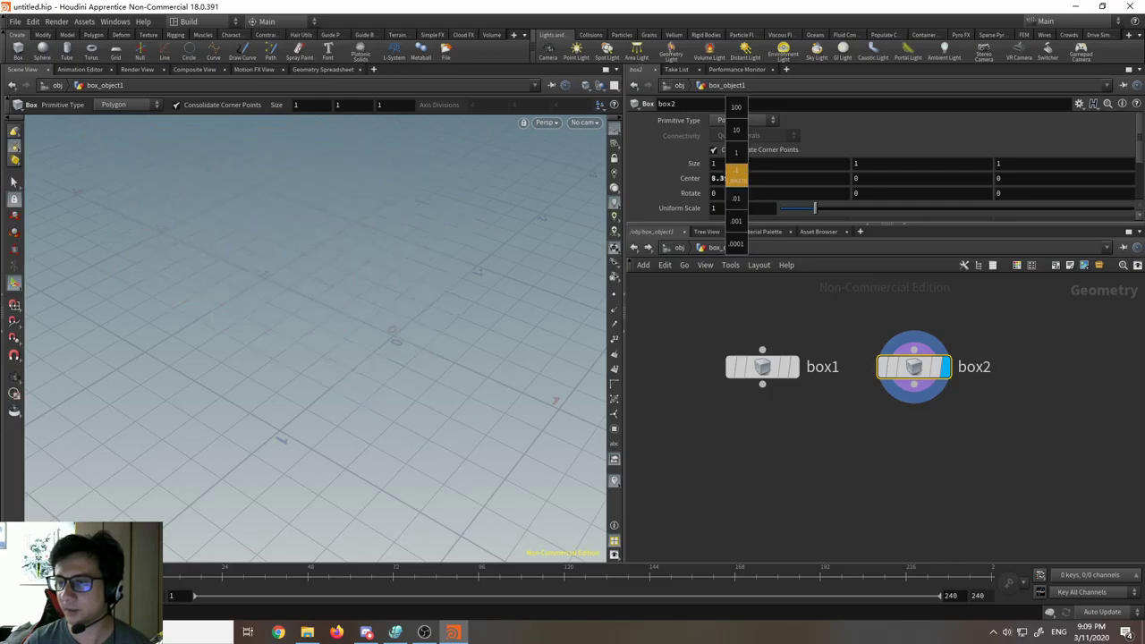
{"action": "middle_click_drag", "start_coordinate": [1046, 197], "coordinate": [486, 211]}
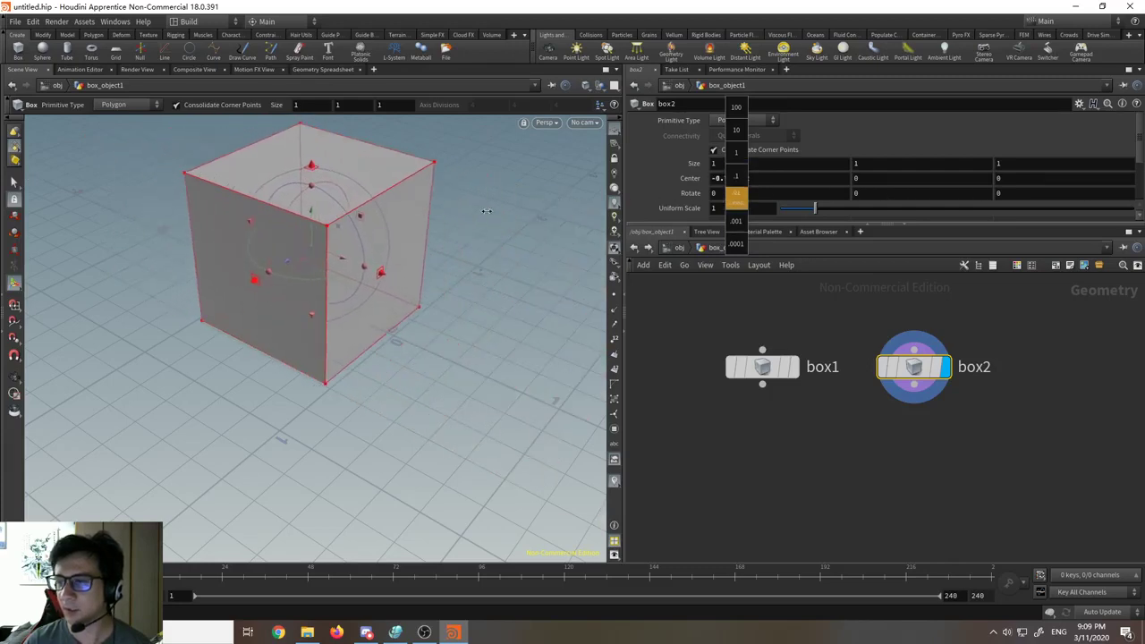
{"action": "middle_click_drag", "start_coordinate": [314, 211], "coordinate": [480, 225]}
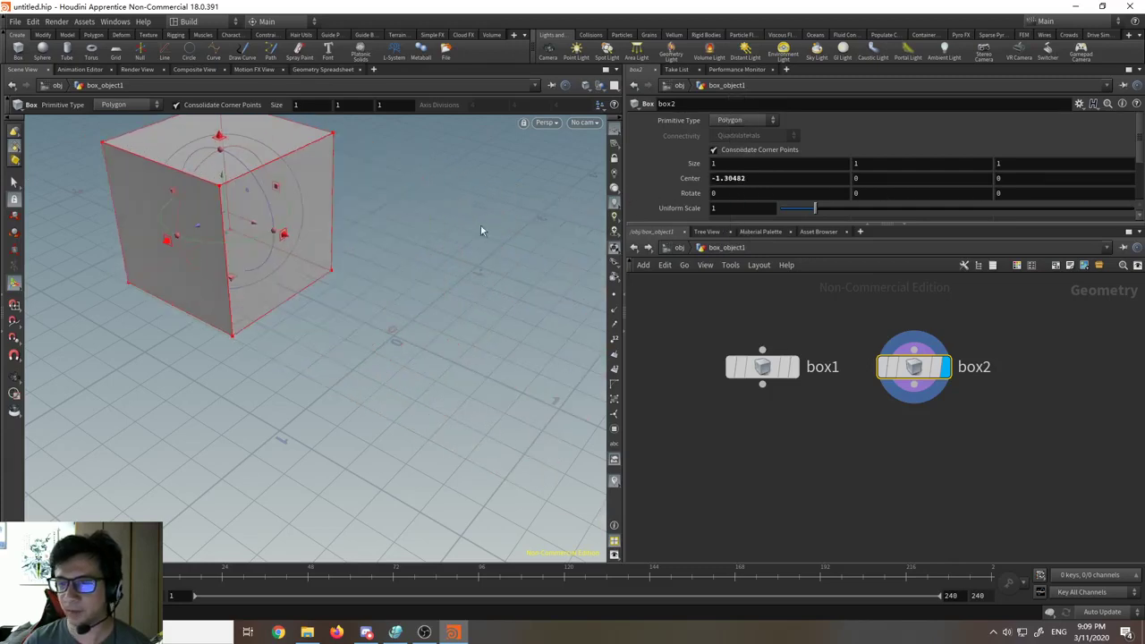
Step: Use the viewport handles to move box2's center to about (-1.1, 0, 0.017) and stretch its Z size to about 1.03
{"action": "left_click", "coordinate": [15, 283]}
{"action": "left_click_drag", "start_coordinate": [248, 222], "coordinate": [432, 291]}
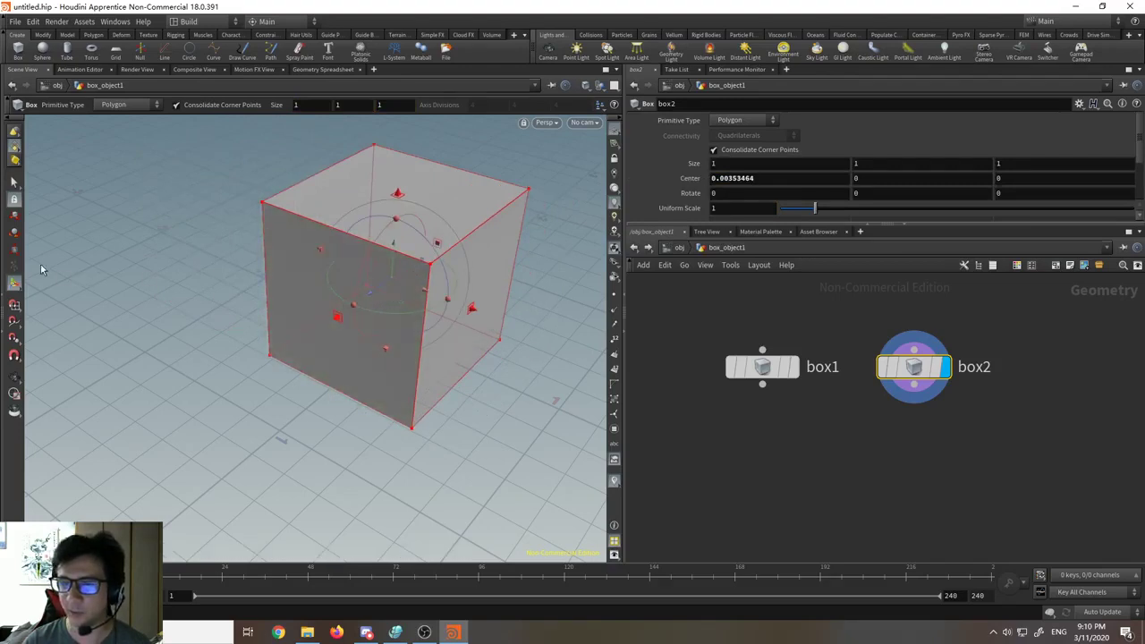
{"action": "left_click_drag", "start_coordinate": [421, 291], "coordinate": [261, 242]}
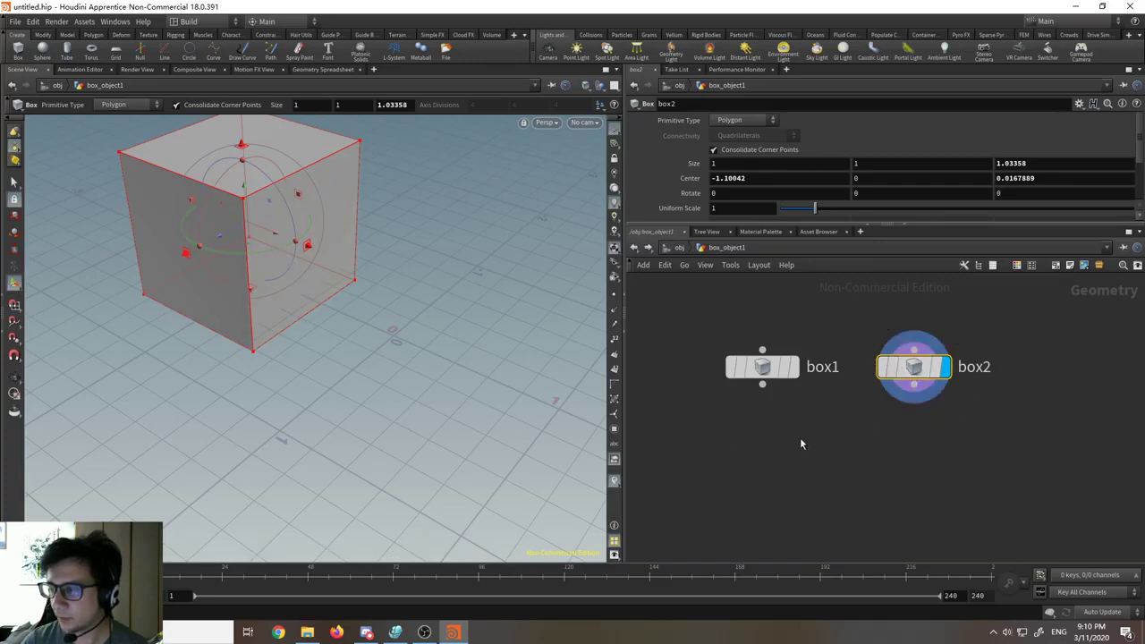
Step: Select the box1 node, switch to the Select tool, and move the node slightly farther away from box2
{"action": "mouse_move", "coordinate": [800, 443]}
{"action": "middle_mouse_down"}
{"action": "mouse_move", "coordinate": [773, 458]}
{"action": "mouse_move", "coordinate": [799, 439]}
{"action": "middle_mouse_up"}
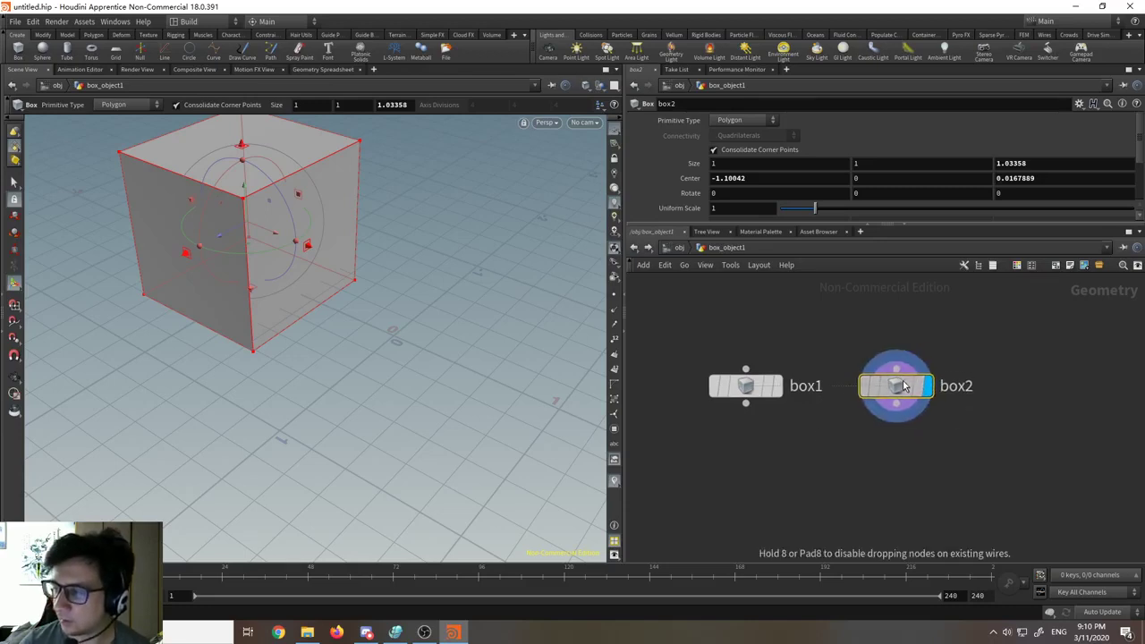
{"action": "mouse_move", "coordinate": [926, 387]}
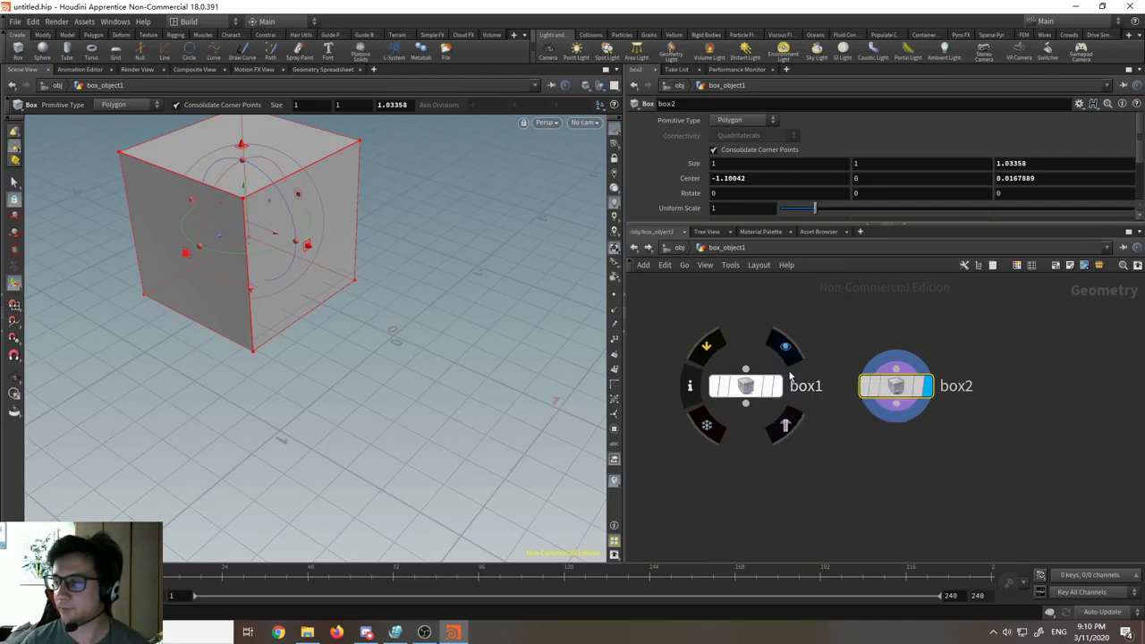
{"action": "left_click", "coordinate": [750, 385]}
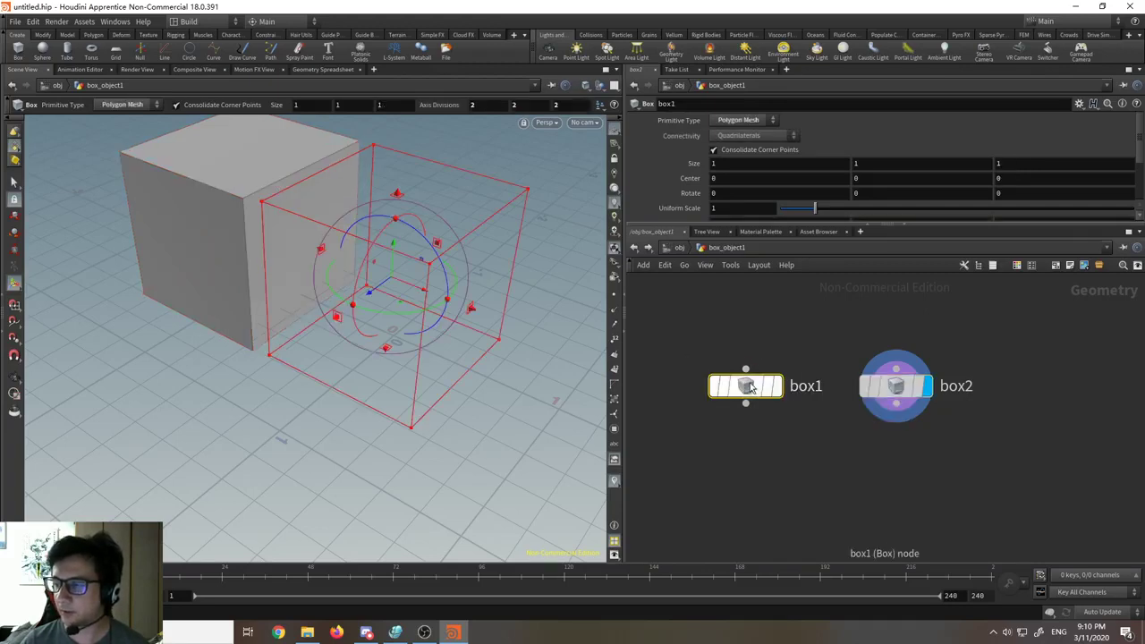
{"action": "left_click", "coordinate": [20, 184]}
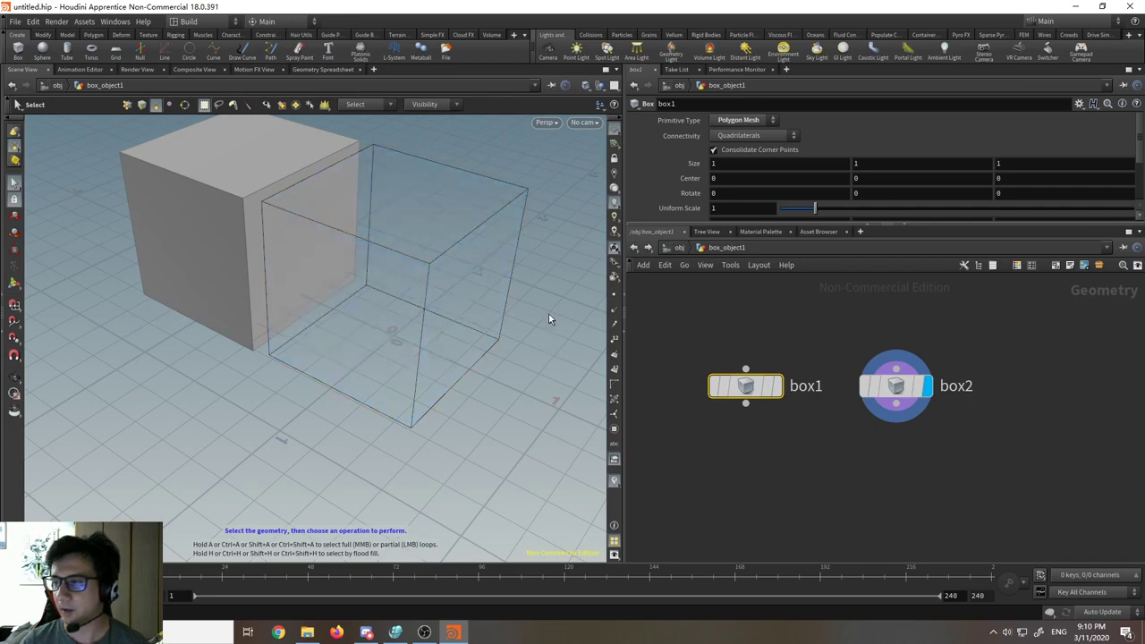
{"action": "scroll", "coordinate": [776, 166], "scroll_direction": "down", "scroll_amount": 2}
{"action": "scroll", "coordinate": [767, 169], "scroll_direction": "up", "scroll_amount": 2}
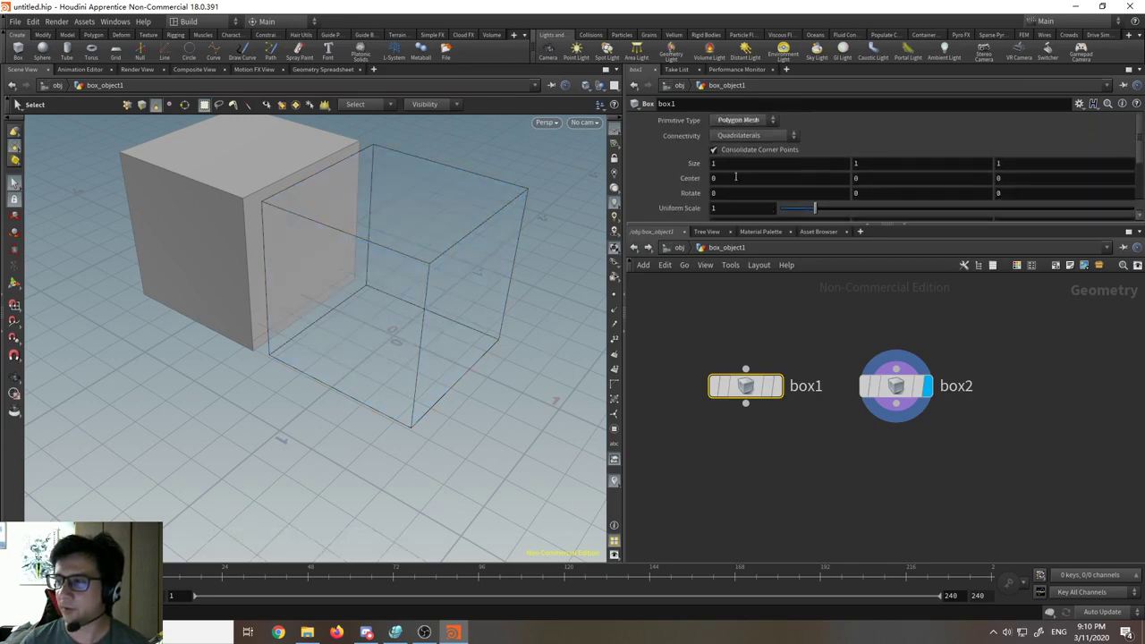
{"action": "mouse_move", "coordinate": [748, 386]}
{"action": "left_click_drag", "start_coordinate": [748, 386], "coordinate": [724, 387]}
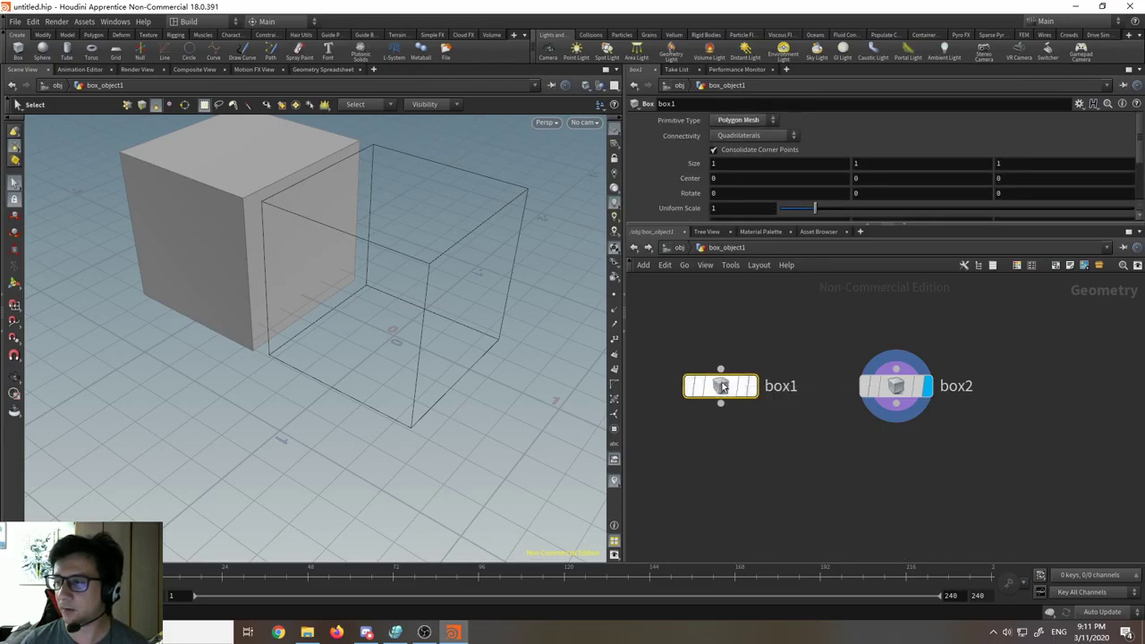
Step: Select box2 and box1 in turn to compare them, and set the viewport to Ghost Other Objects
{"action": "left_click", "coordinate": [897, 386]}
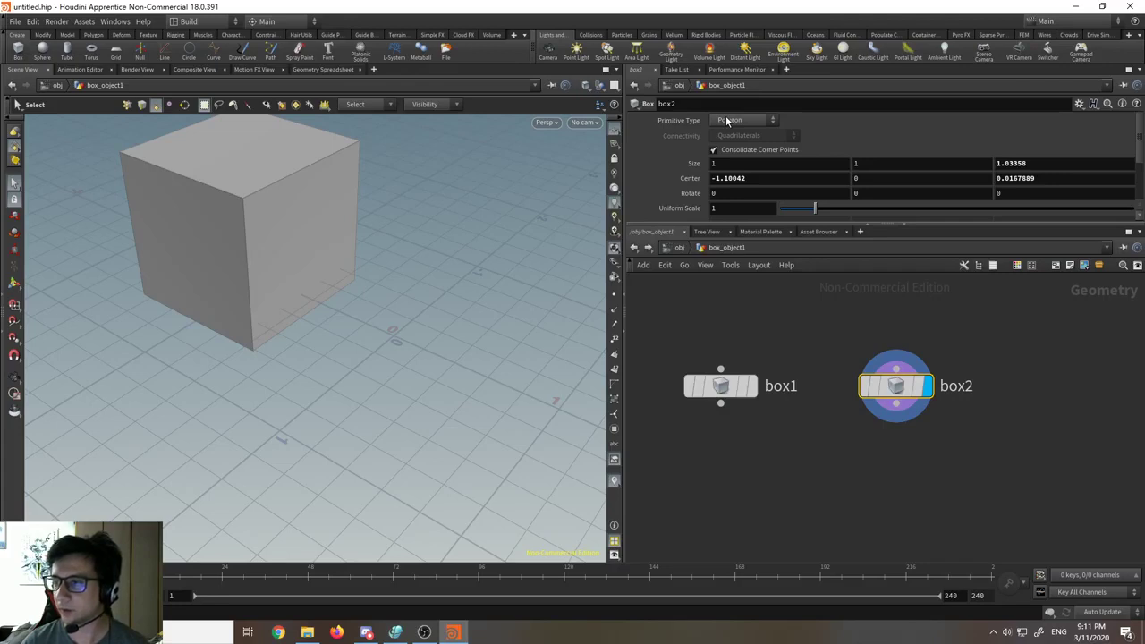
{"action": "left_click", "coordinate": [600, 86]}
{"action": "left_click", "coordinate": [601, 89]}
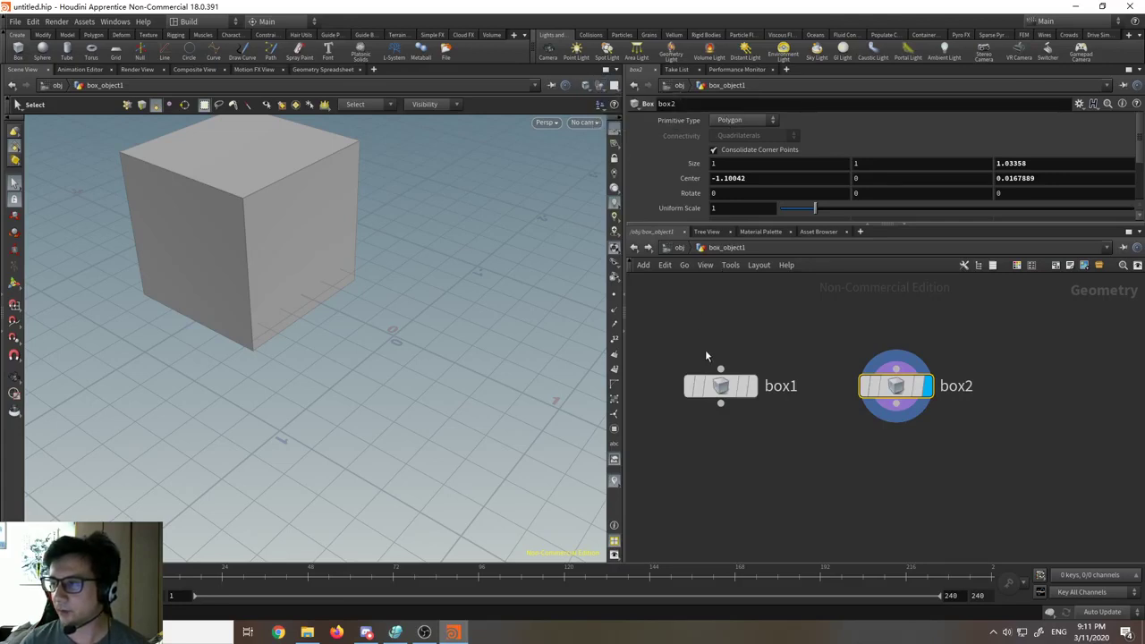
{"action": "left_click", "coordinate": [721, 386]}
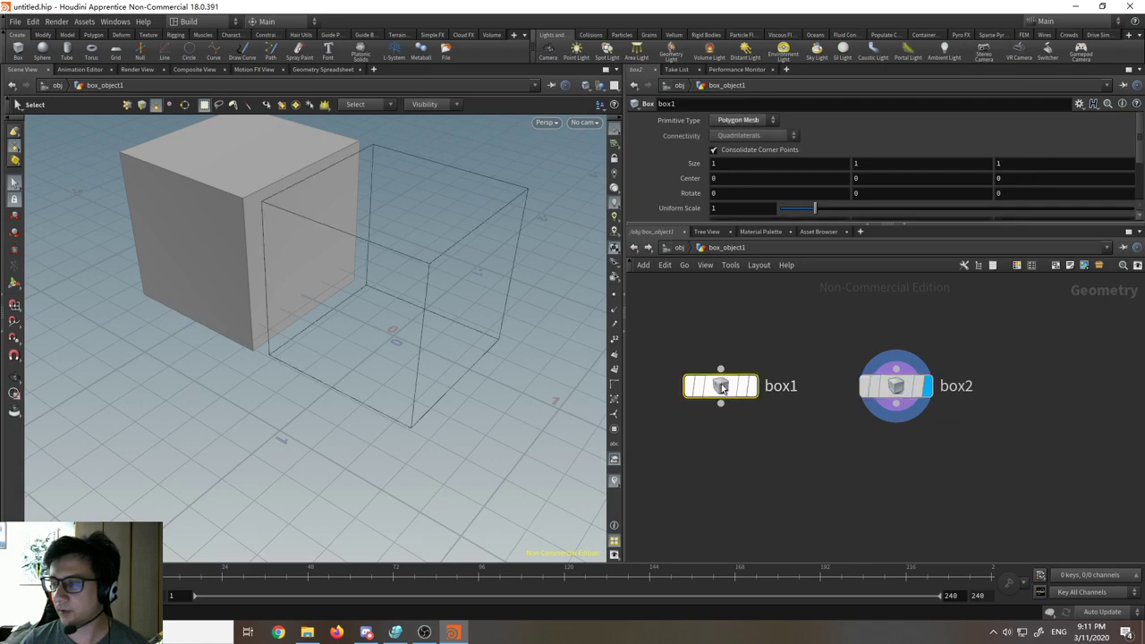
{"action": "left_click", "coordinate": [601, 86]}
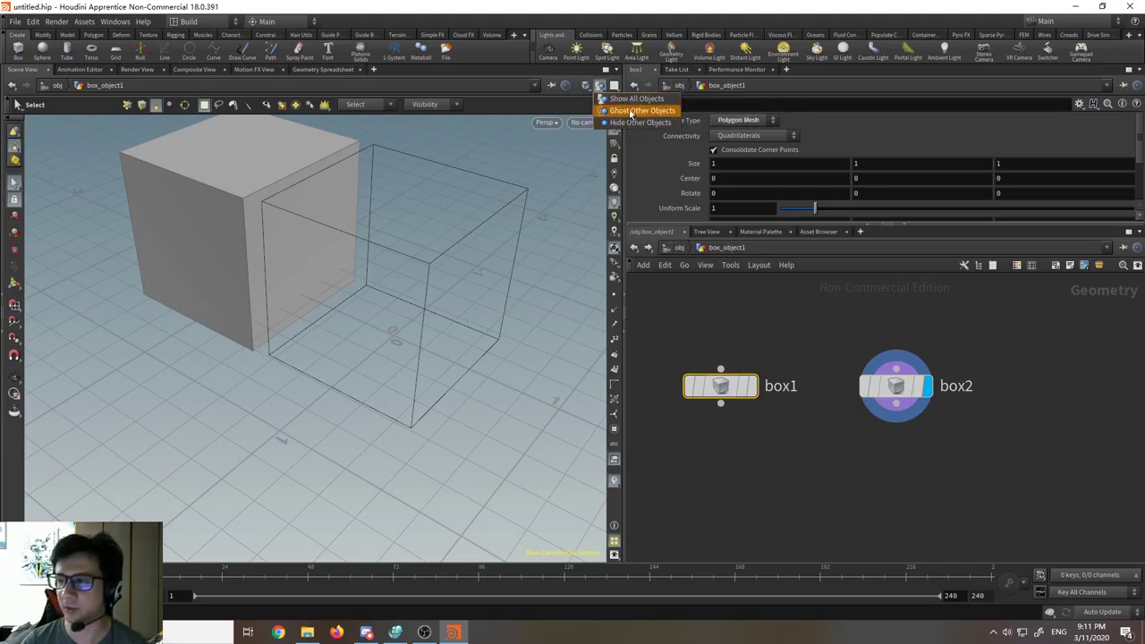
{"action": "left_click", "coordinate": [634, 110]}
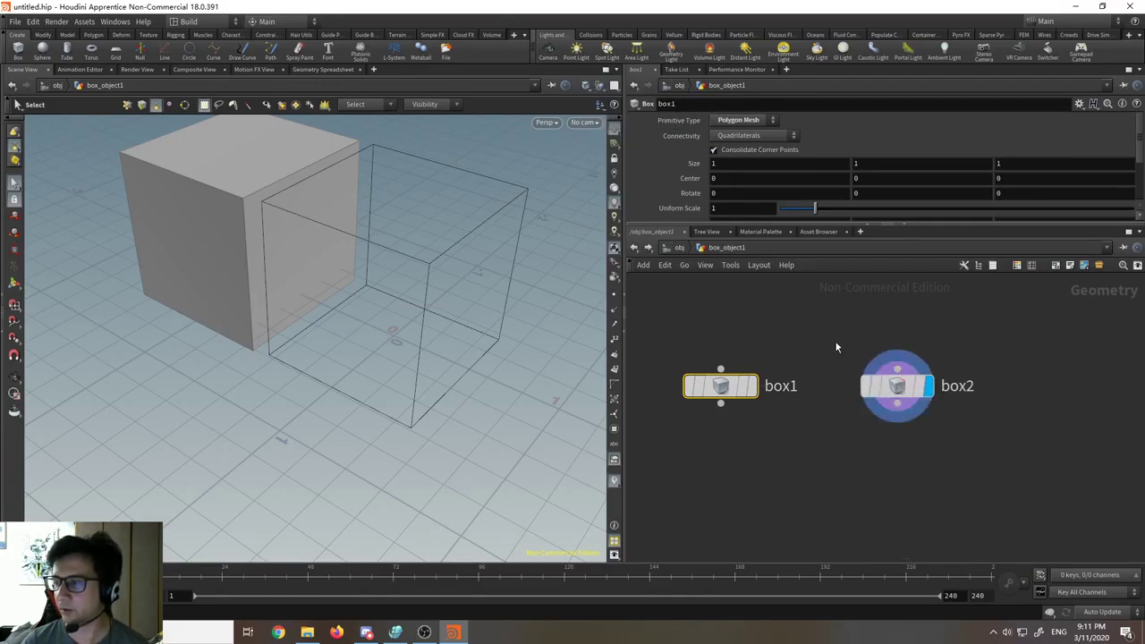
Step: Switch the display flag back and forth between box1 and box2, ending with box1 displayed
{"action": "left_click", "coordinate": [752, 386]}
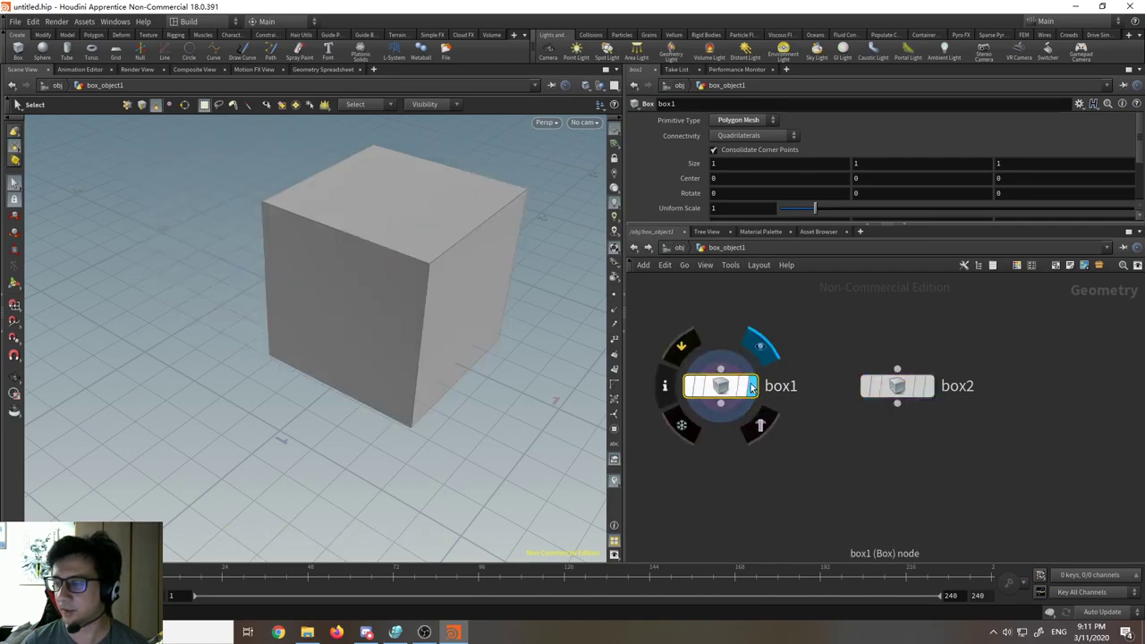
{"action": "left_click", "coordinate": [929, 386]}
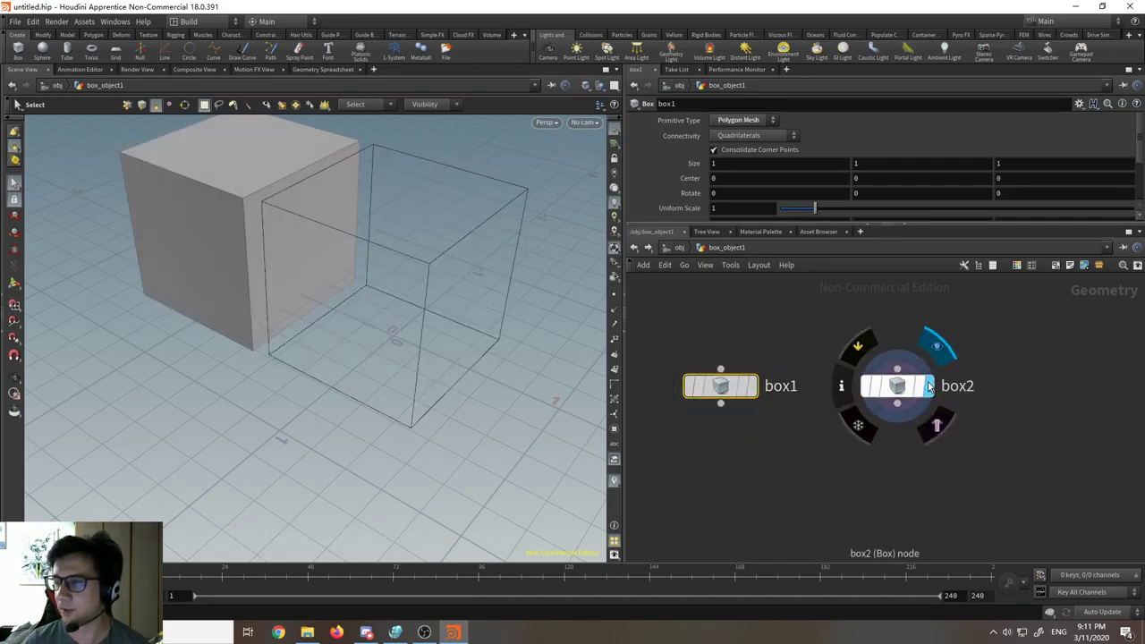
{"action": "left_click", "coordinate": [753, 388]}
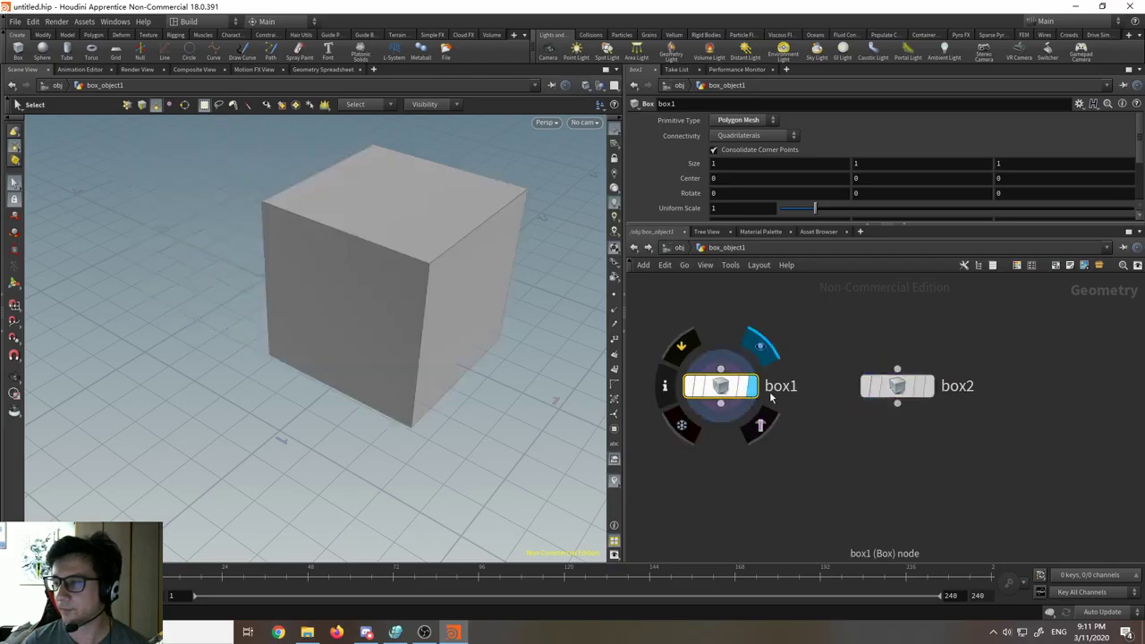
{"action": "left_click", "coordinate": [928, 386]}
{"action": "left_click", "coordinate": [756, 386]}
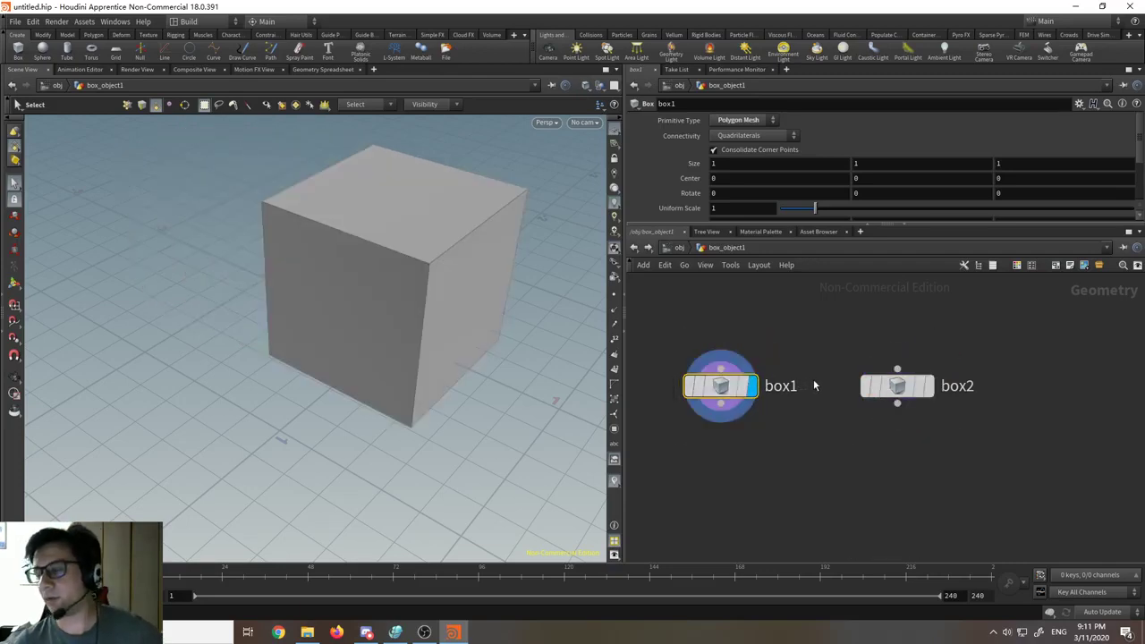
Step: Turn on the template flag of box2 and move the box1 node farther away from it
{"action": "mouse_move", "coordinate": [912, 389]}
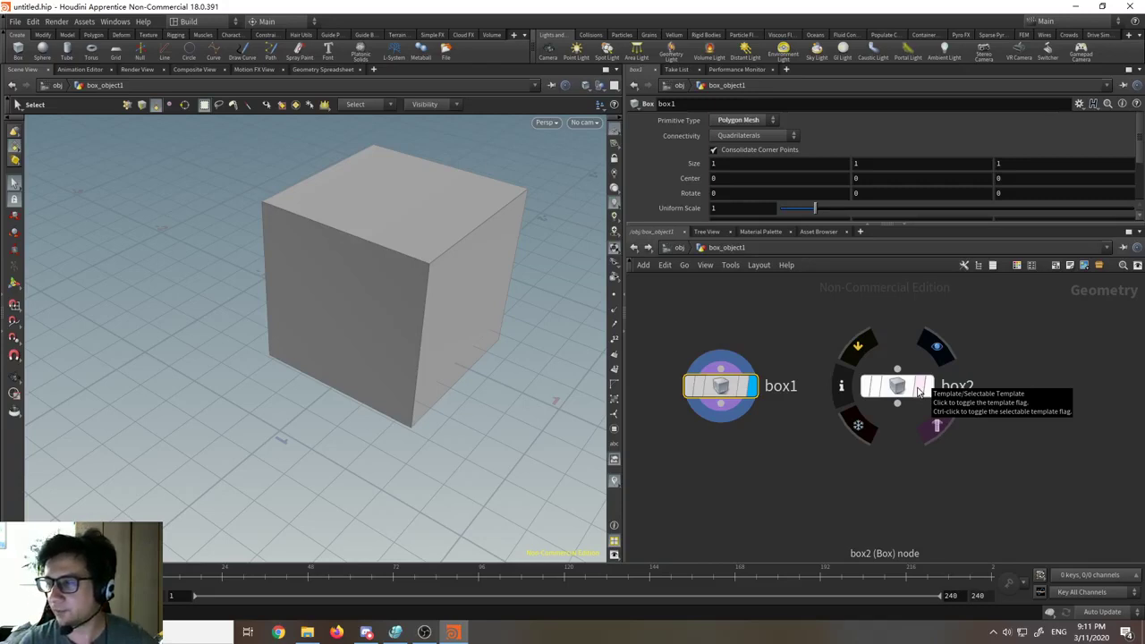
{"action": "left_click", "coordinate": [919, 392]}
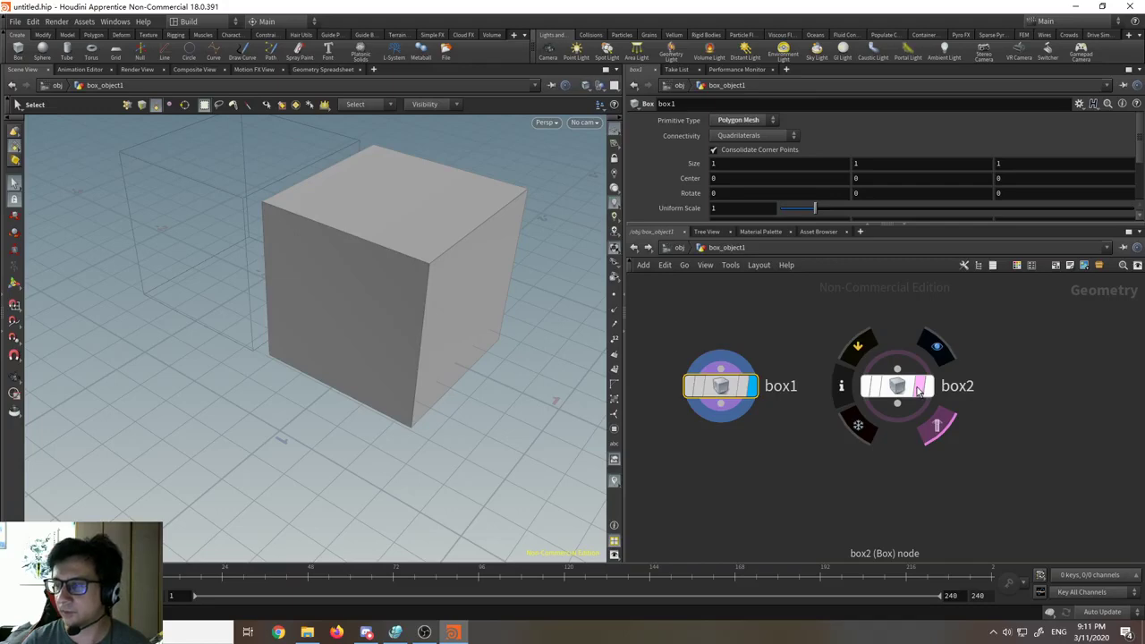
{"action": "key", "text": "Escape"}
{"action": "left_click_drag", "start_coordinate": [317, 349], "coordinate": [494, 358]}
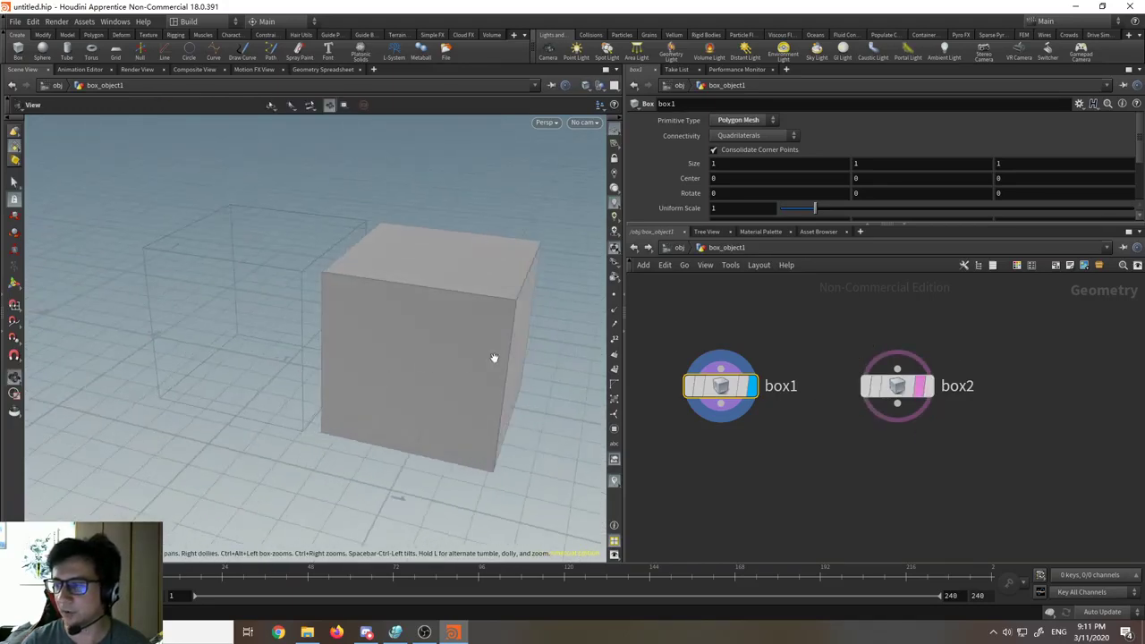
{"action": "key", "text": "s"}
{"action": "left_click_drag", "start_coordinate": [717, 390], "coordinate": [670, 388]}
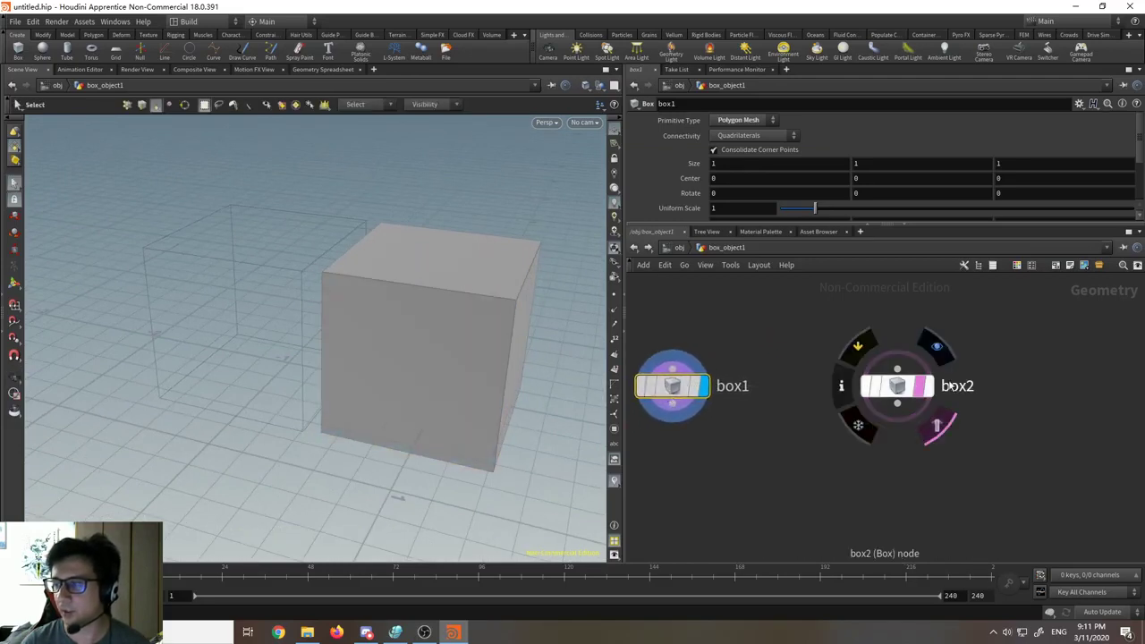
Step: Add a Sphere node to the network, placed above and between box1 and box2
{"action": "key", "text": "Tab"}
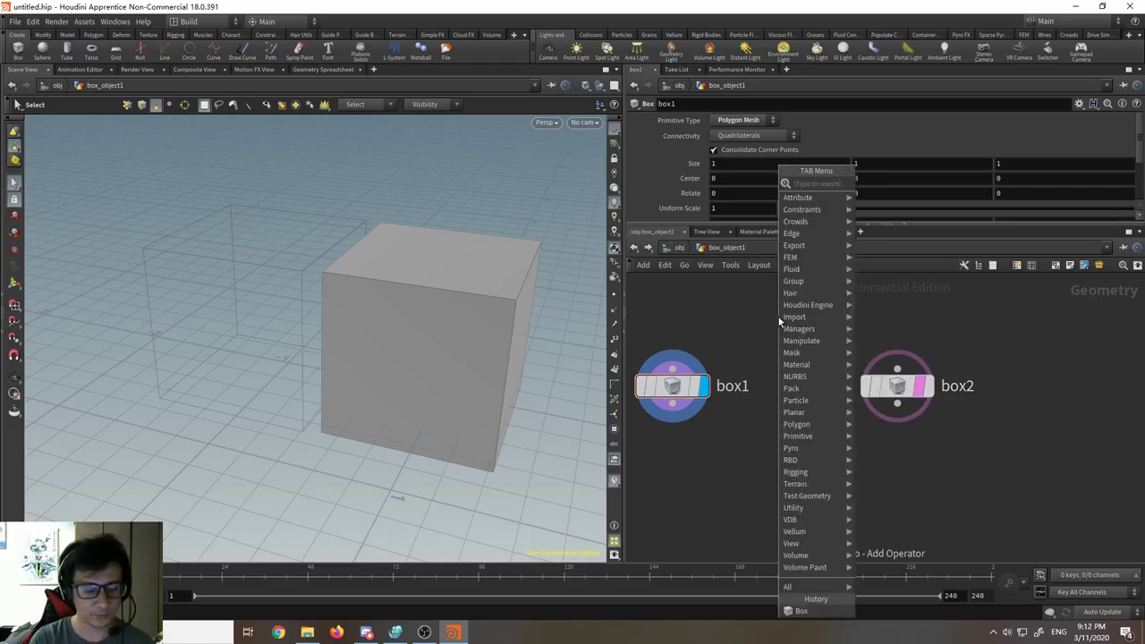
{"action": "type", "text": "sphere"}
{"action": "key", "text": "Return"}
{"action": "left_click", "coordinate": [789, 331]}
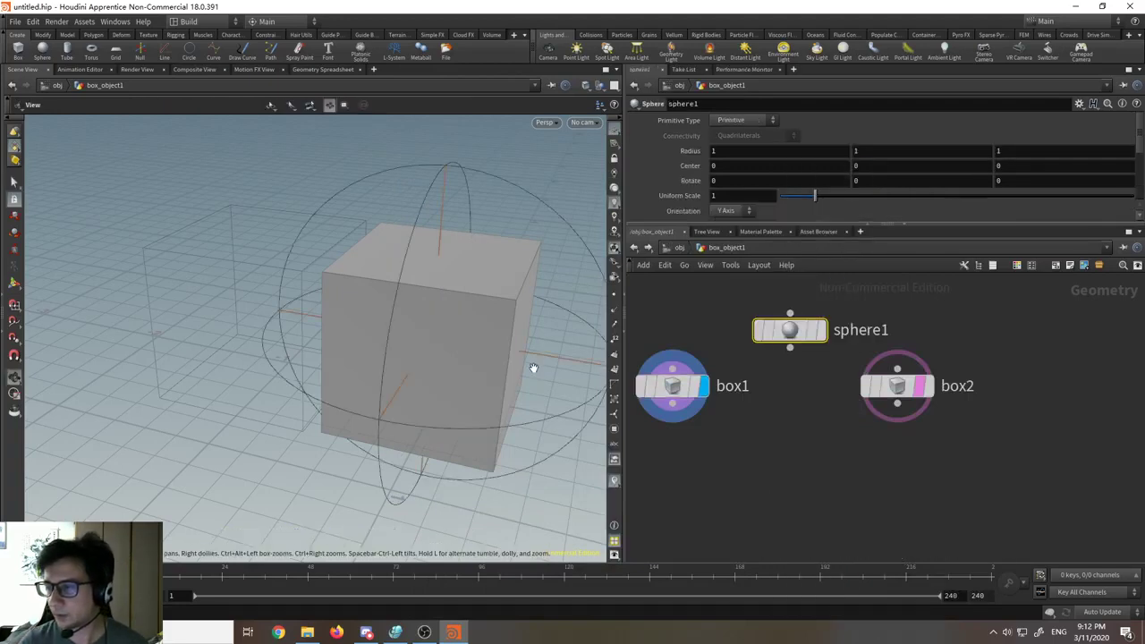
Step: Select box1, turn on sphere1's template flag and turn off box2's, keeping box1 as the displayed node
{"action": "left_click_drag", "start_coordinate": [531, 367], "coordinate": [581, 355], "text": "alt"}
{"action": "left_click", "coordinate": [671, 385]}
{"action": "mouse_move", "coordinate": [800, 329]}
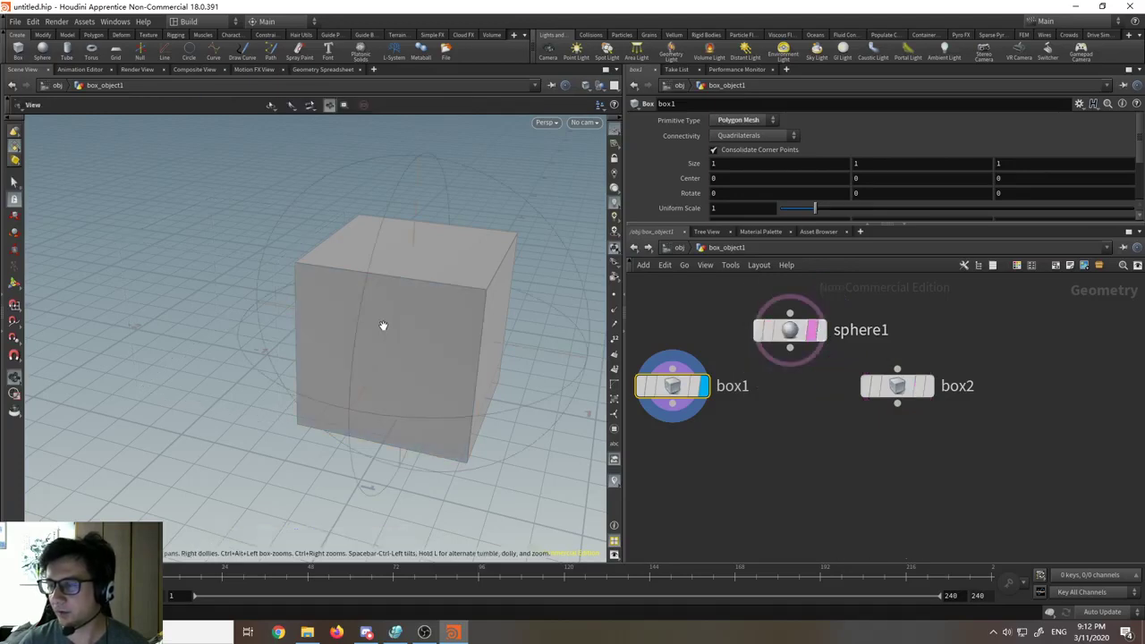
{"action": "left_click_drag", "start_coordinate": [381, 325], "coordinate": [483, 323], "text": "alt"}
{"action": "middle_click_drag", "start_coordinate": [483, 322], "coordinate": [436, 323], "text": "alt"}
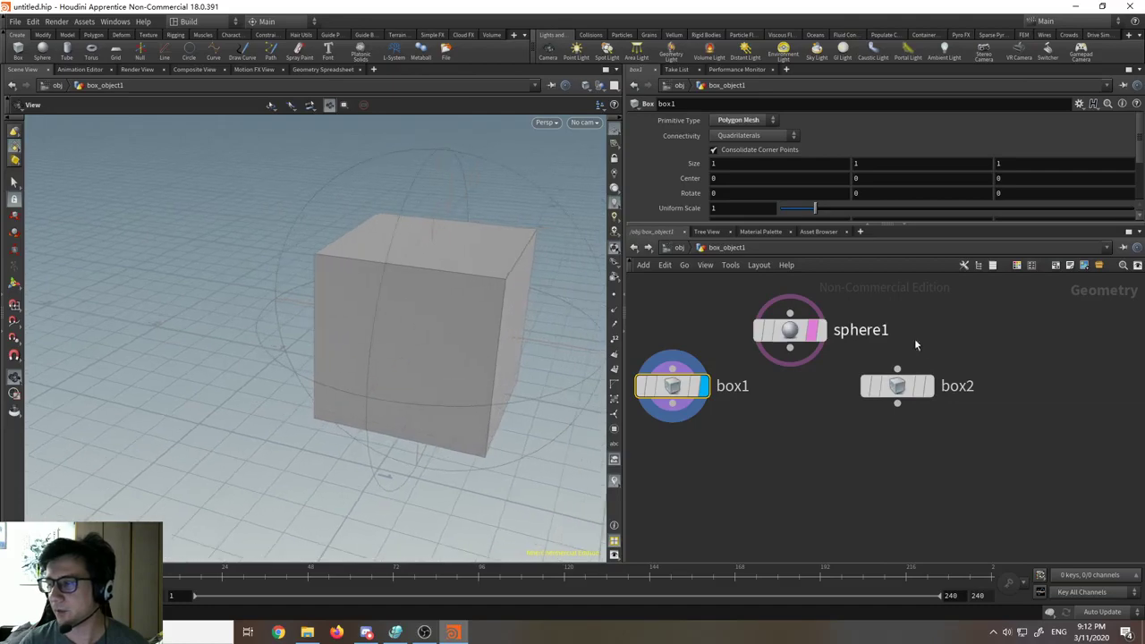
Step: Switch the template flag from sphere1 to box2 and delete the sphere1 node
{"action": "left_click", "coordinate": [921, 386]}
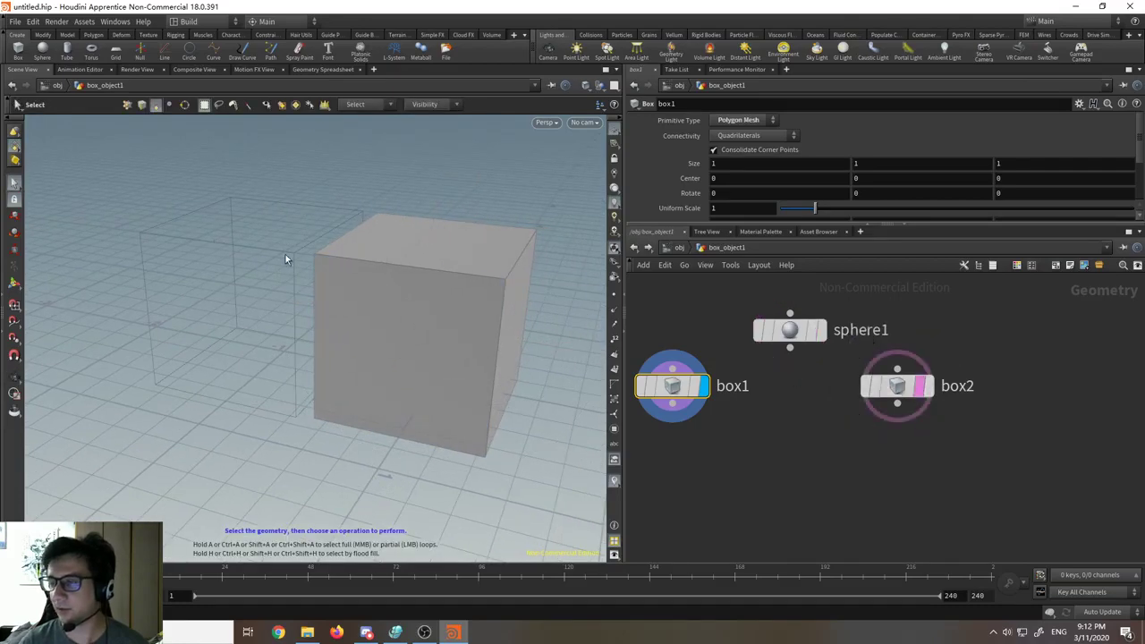
{"action": "left_click", "coordinate": [789, 332]}
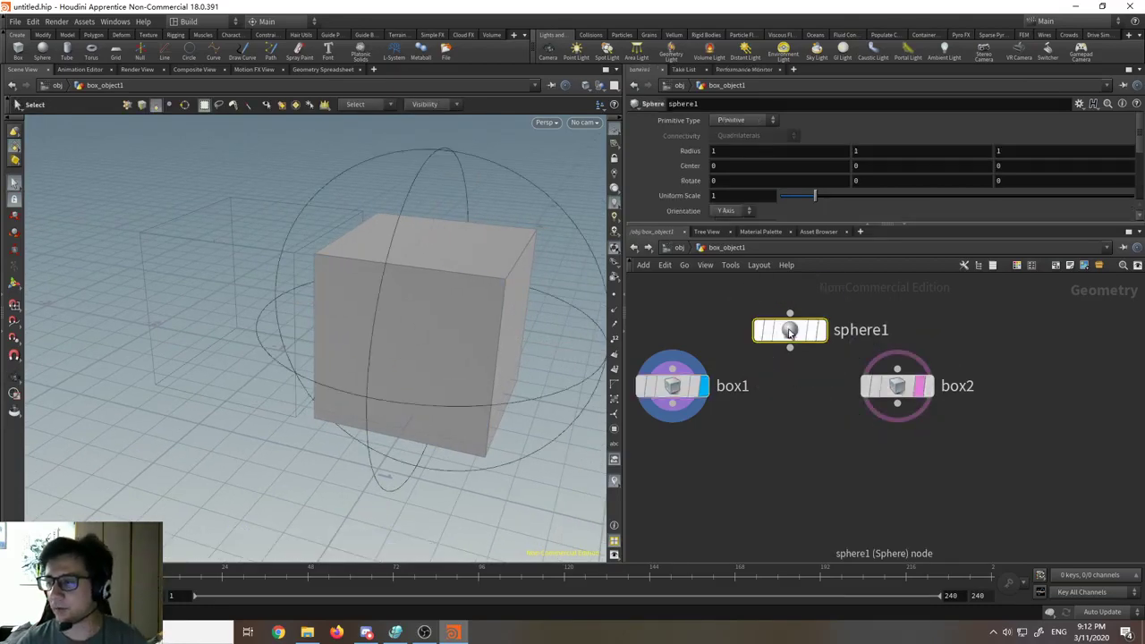
{"action": "key", "text": "Delete"}
{"action": "middle_click_drag", "start_coordinate": [769, 363], "coordinate": [827, 376]}
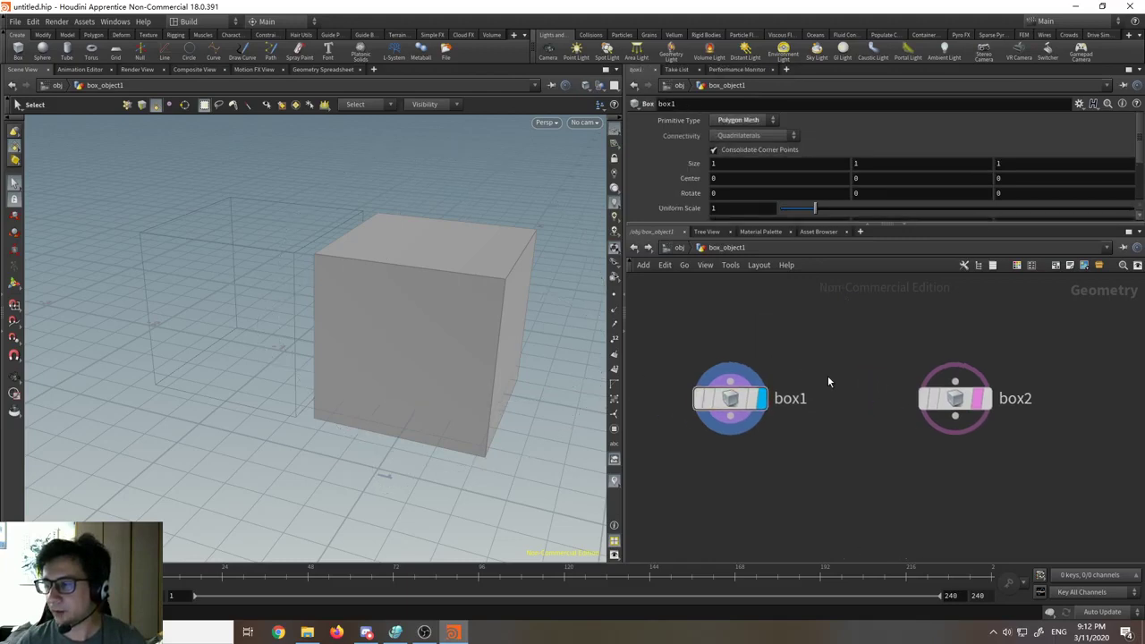
Step: Select box2, make it the displayed node, and set its Primitive Type to Polygon Mesh
{"action": "left_click", "coordinate": [969, 396]}
{"action": "left_click", "coordinate": [985, 398]}
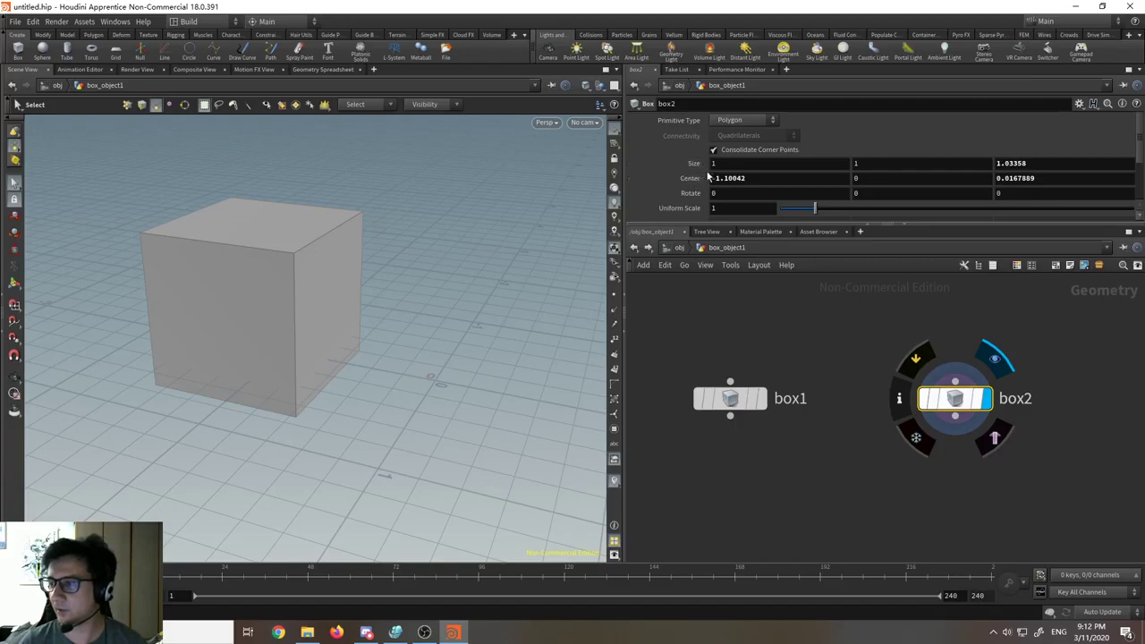
{"action": "scroll", "coordinate": [780, 175], "scroll_direction": "down", "scroll_amount": 1}
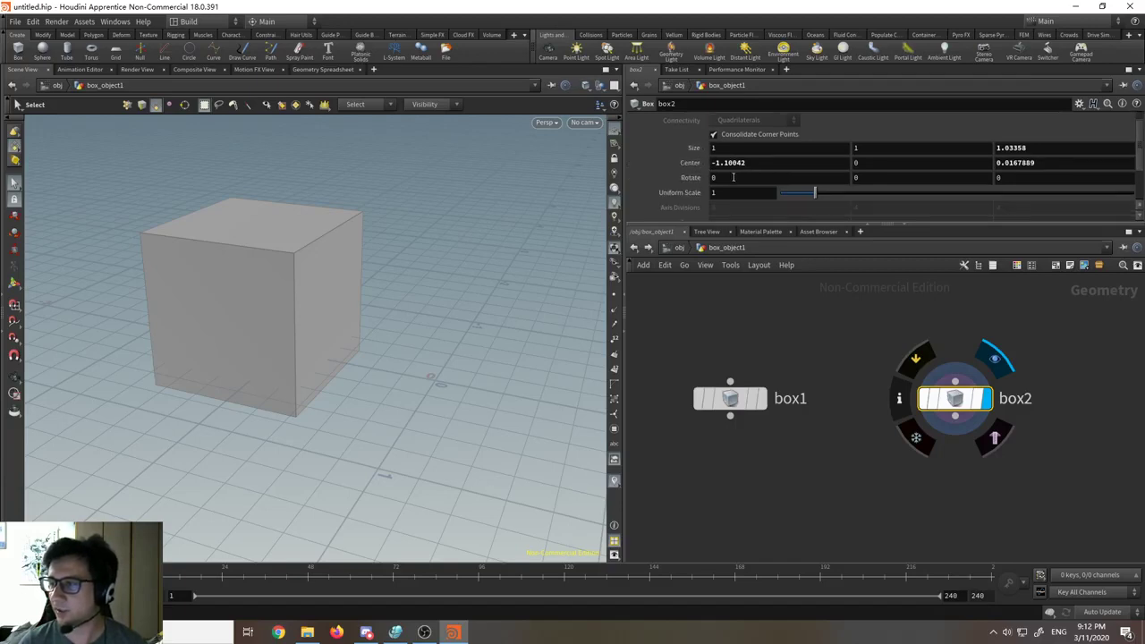
{"action": "scroll", "coordinate": [730, 188], "scroll_direction": "down", "scroll_amount": 3}
{"action": "scroll", "coordinate": [747, 201], "scroll_direction": "up", "scroll_amount": 4}
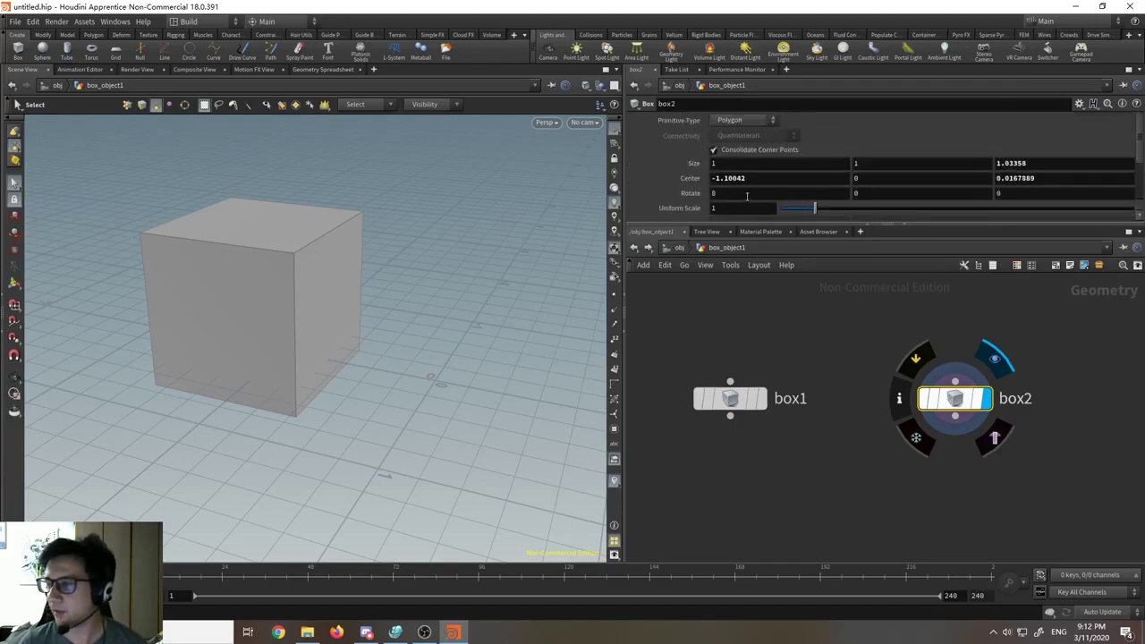
{"action": "scroll", "coordinate": [748, 193], "scroll_direction": "down", "scroll_amount": 4}
{"action": "scroll", "coordinate": [749, 143], "scroll_direction": "up", "scroll_amount": 4}
{"action": "left_click", "coordinate": [747, 121]}
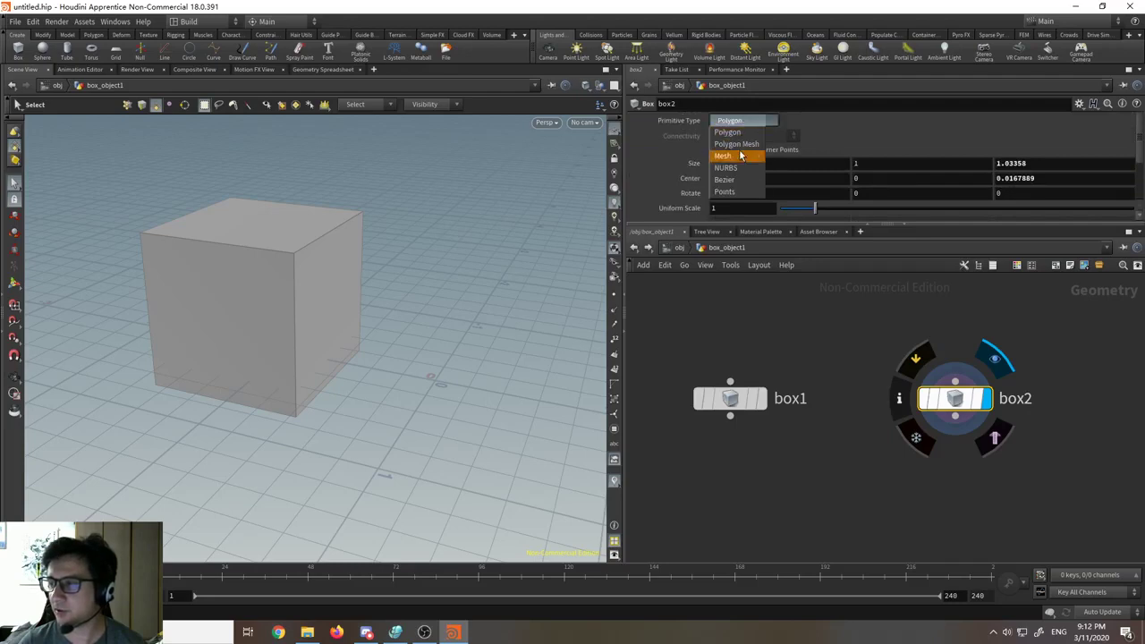
{"action": "left_click", "coordinate": [737, 145]}
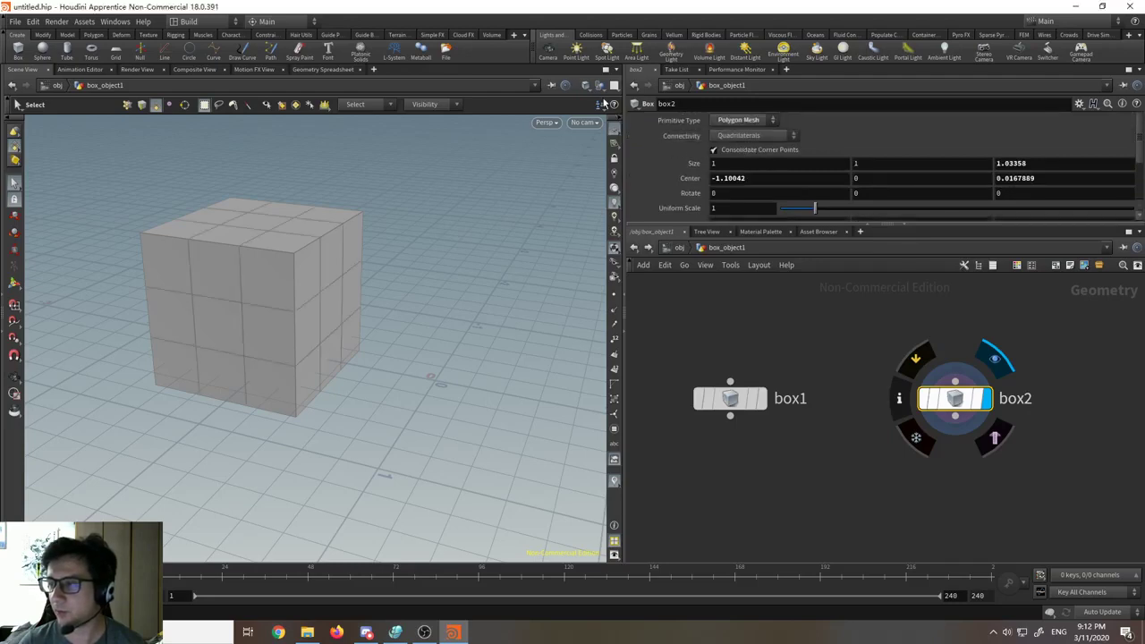
Step: Set box2's Axis Divisions to 2, 2 and 2
{"action": "key", "text": "space"}
{"action": "left_click_drag", "start_coordinate": [335, 289], "coordinate": [481, 257]}
{"action": "scroll", "coordinate": [684, 188], "scroll_direction": "down", "scroll_amount": 3}
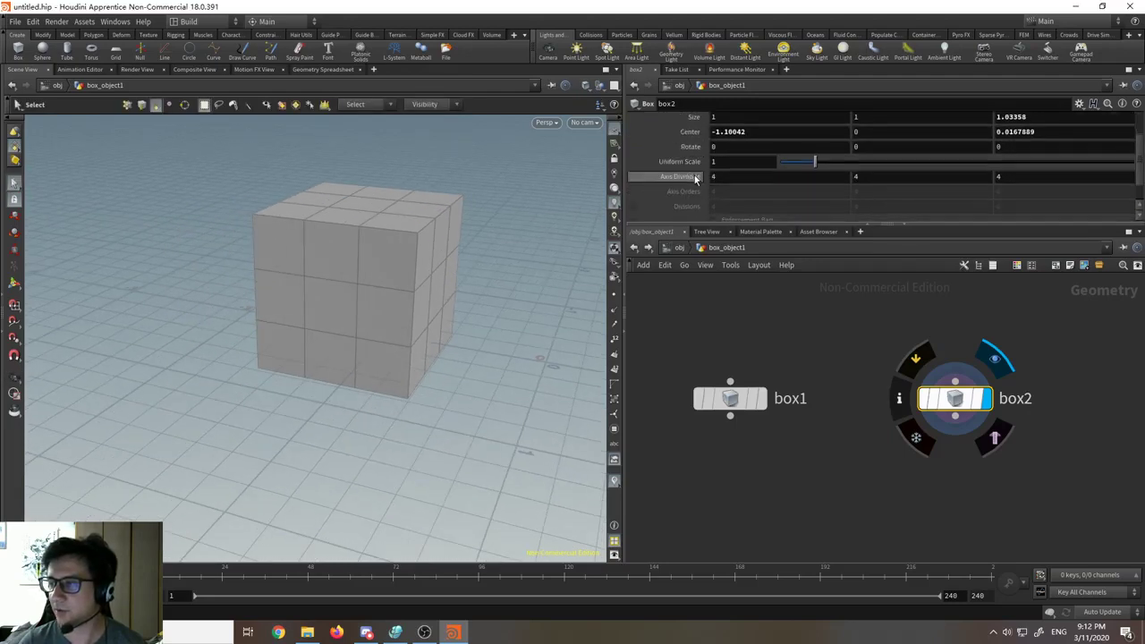
{"action": "type", "text": "2"}
{"action": "key", "text": "Tab"}
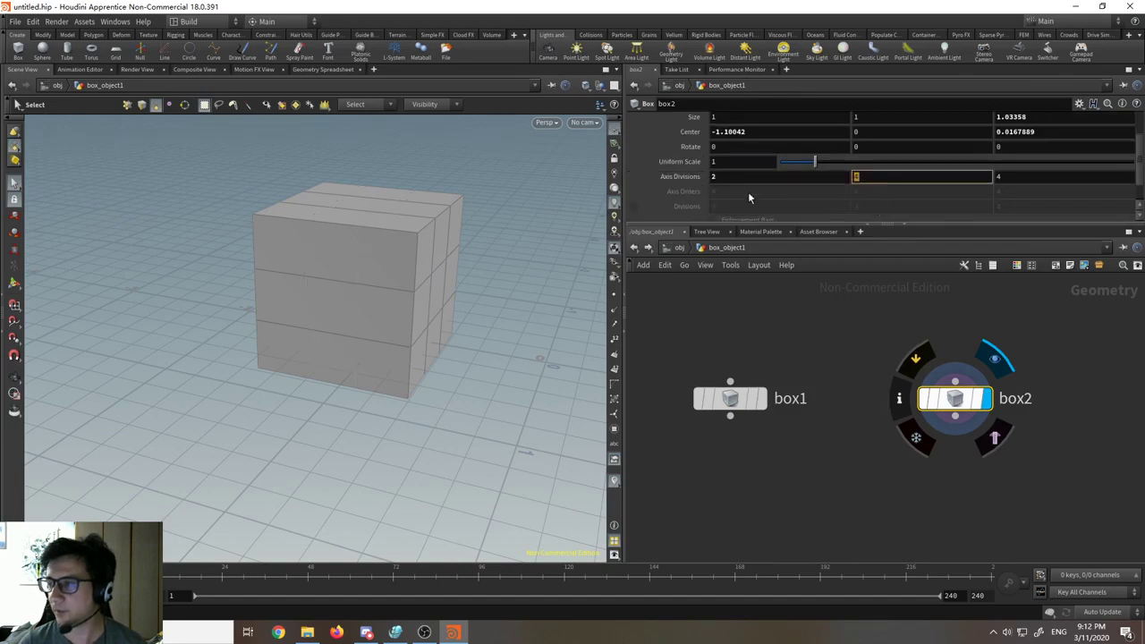
{"action": "type", "text": "2"}
{"action": "key", "text": "Tab"}
{"action": "type", "text": "2"}
{"action": "key", "text": "Return"}
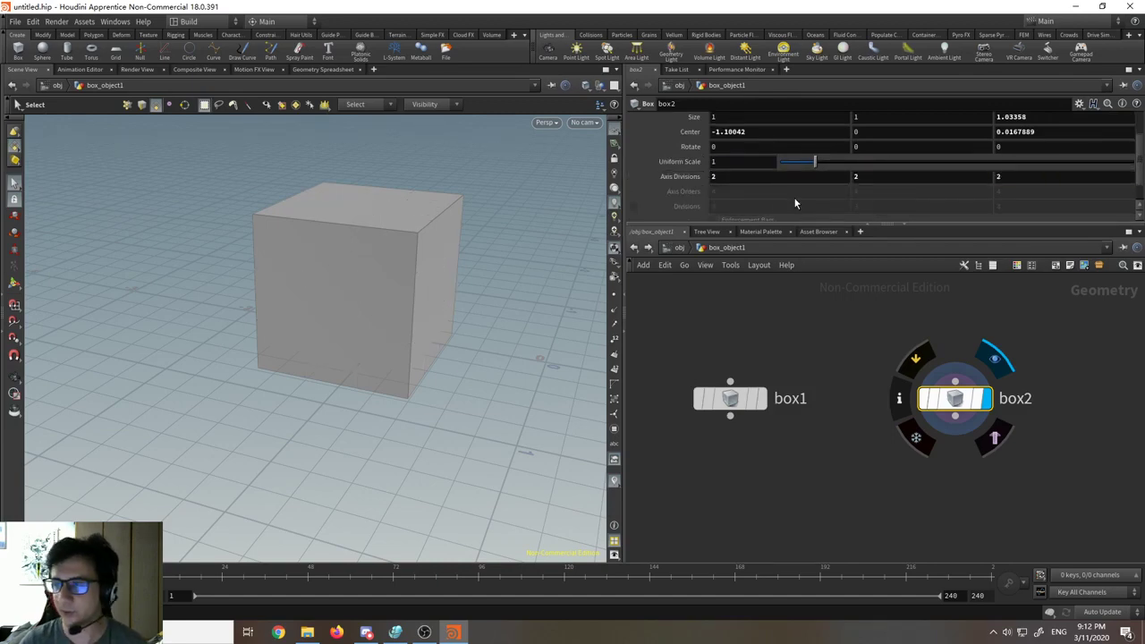
{"action": "key", "text": "Escape"}
Step: Increase box2's Y size to 2 with the value ladder
{"action": "left_click_drag", "start_coordinate": [557, 260], "coordinate": [484, 272]}
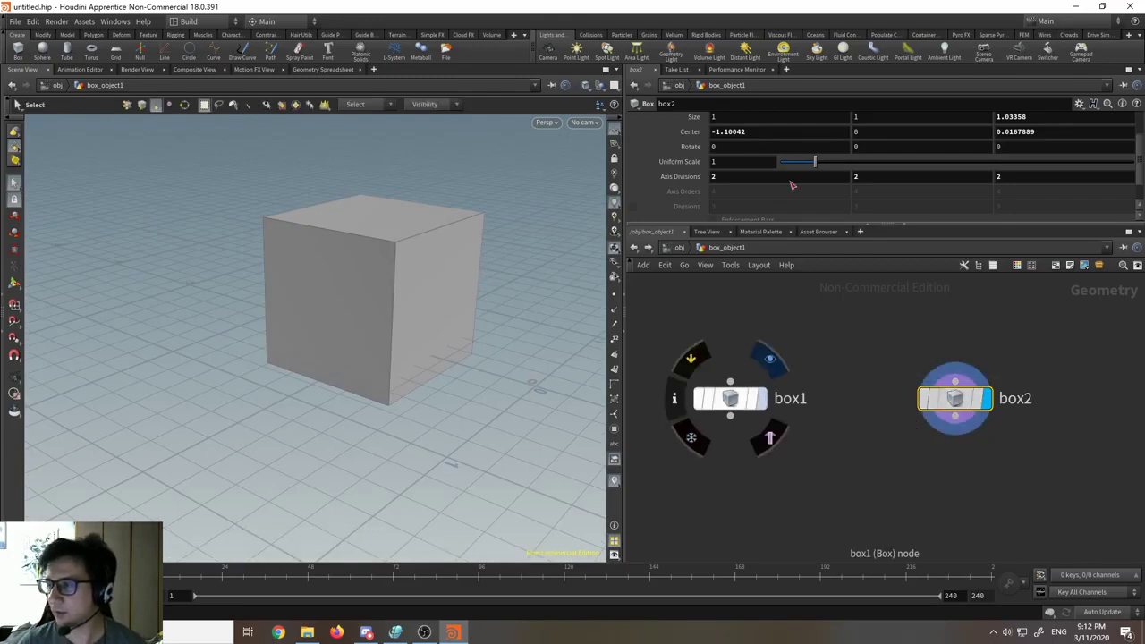
{"action": "scroll", "coordinate": [790, 185], "scroll_direction": "up", "scroll_amount": 2}
{"action": "middle_click_drag", "start_coordinate": [865, 163], "coordinate": [866, 162]}
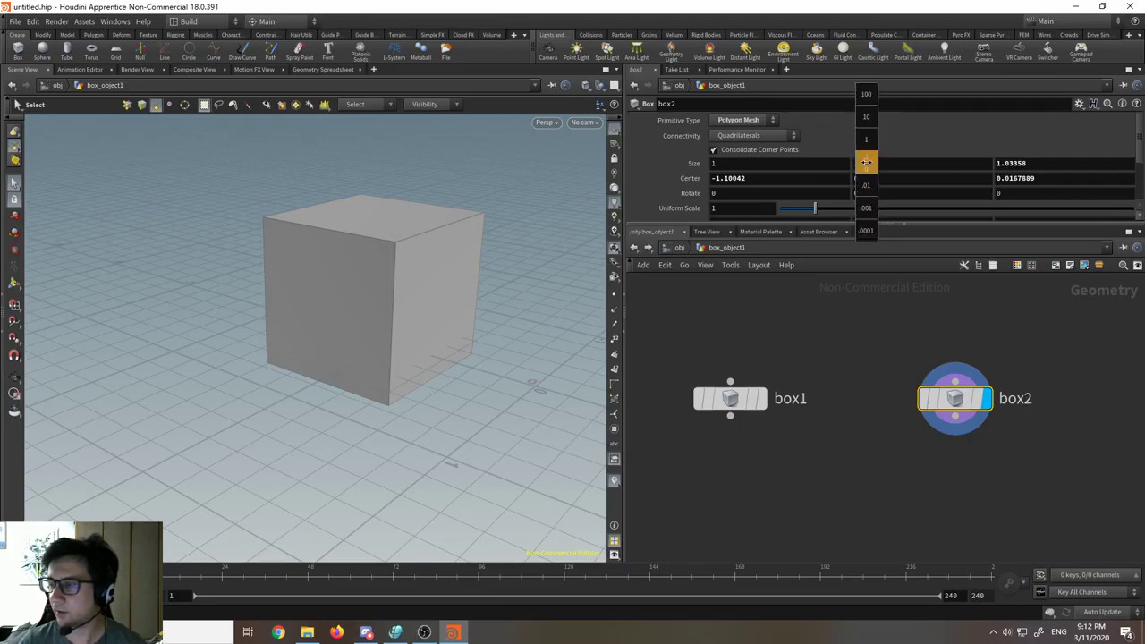
{"action": "middle_click_drag", "start_coordinate": [871, 163], "coordinate": [930, 175]}
Step: Select the box1 node and move it slightly closer to box2 in the network
{"action": "left_click", "coordinate": [729, 398]}
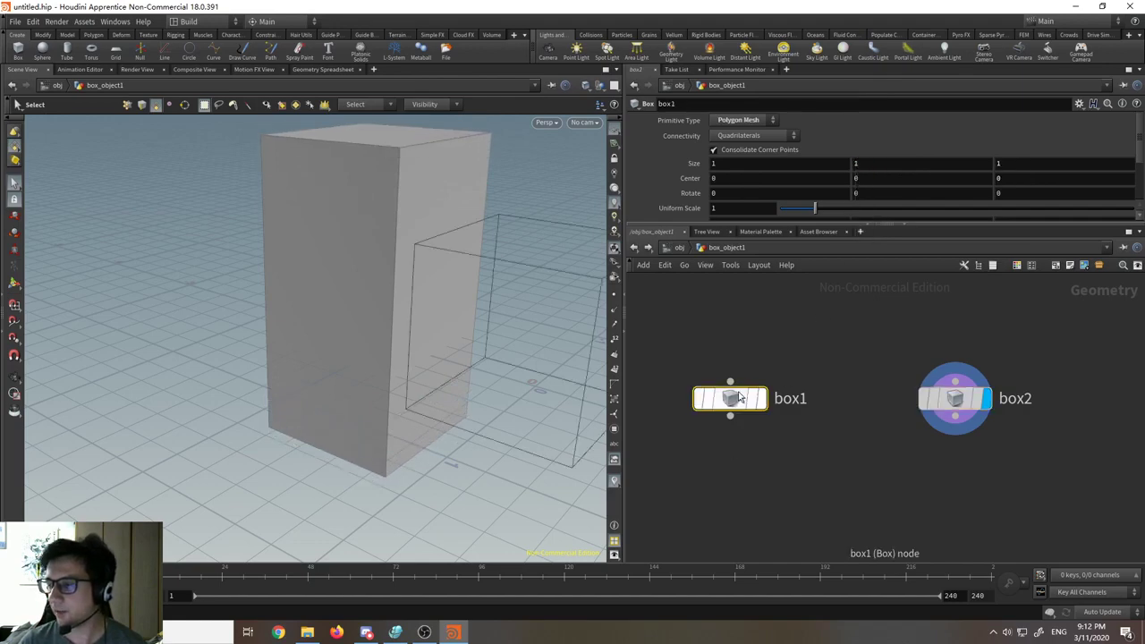
{"action": "middle_click_drag", "start_coordinate": [833, 352], "coordinate": [787, 348]}
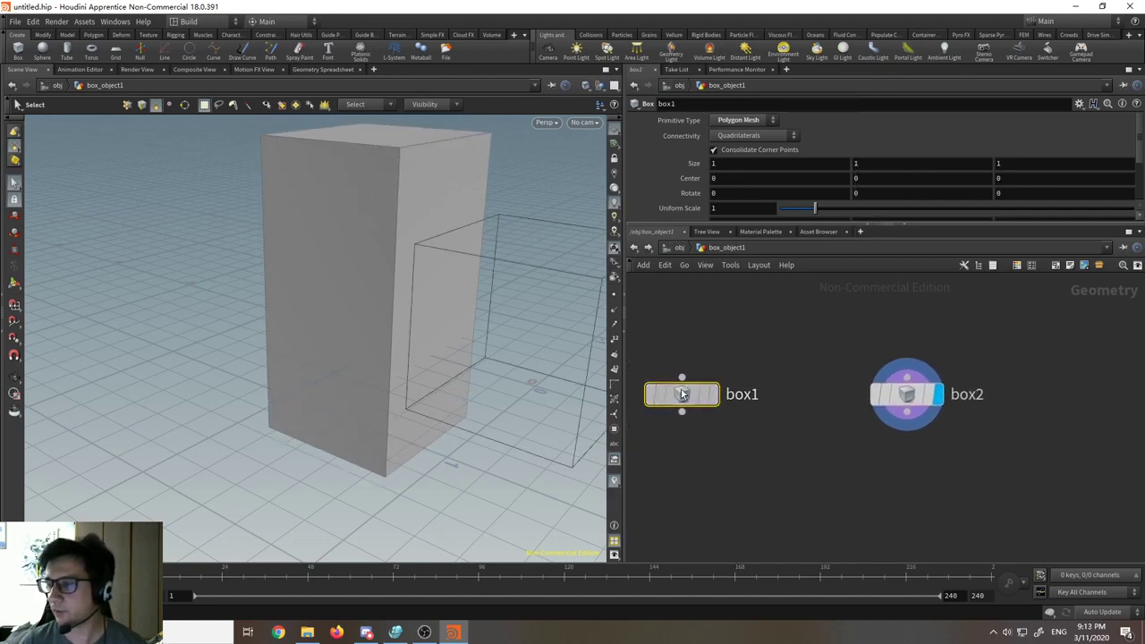
{"action": "left_click_drag", "start_coordinate": [684, 396], "coordinate": [706, 396]}
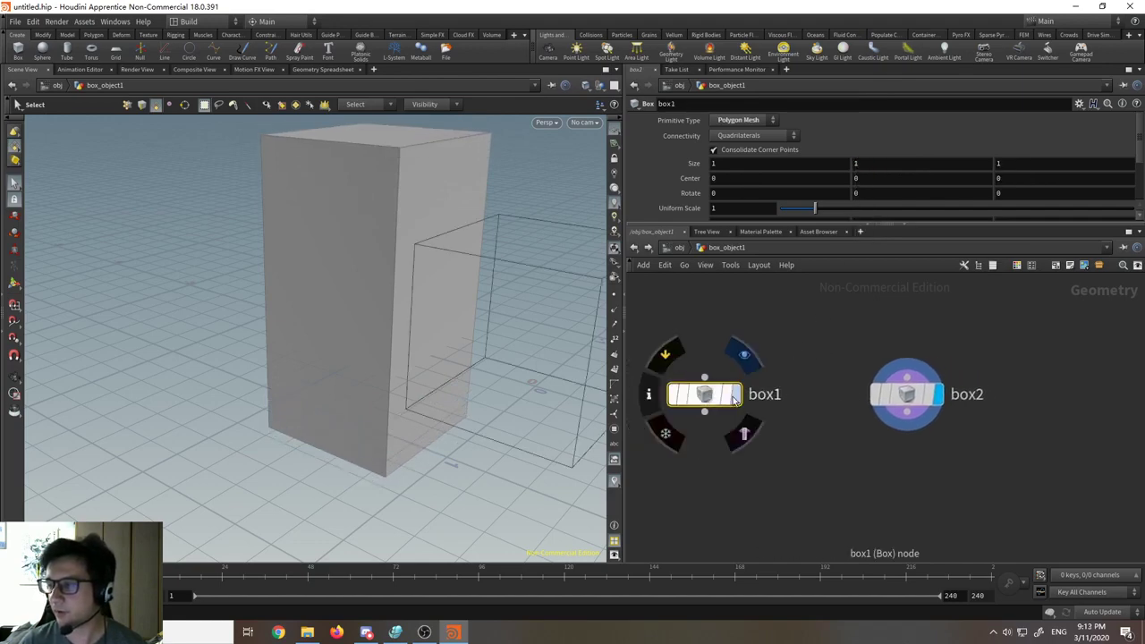
Step: Return to the object level, delete the geo1 object and move box_object1 into the freed space
{"action": "left_click", "coordinate": [634, 246]}
{"action": "middle_click_drag", "start_coordinate": [521, 344], "coordinate": [508, 348], "text": "alt"}
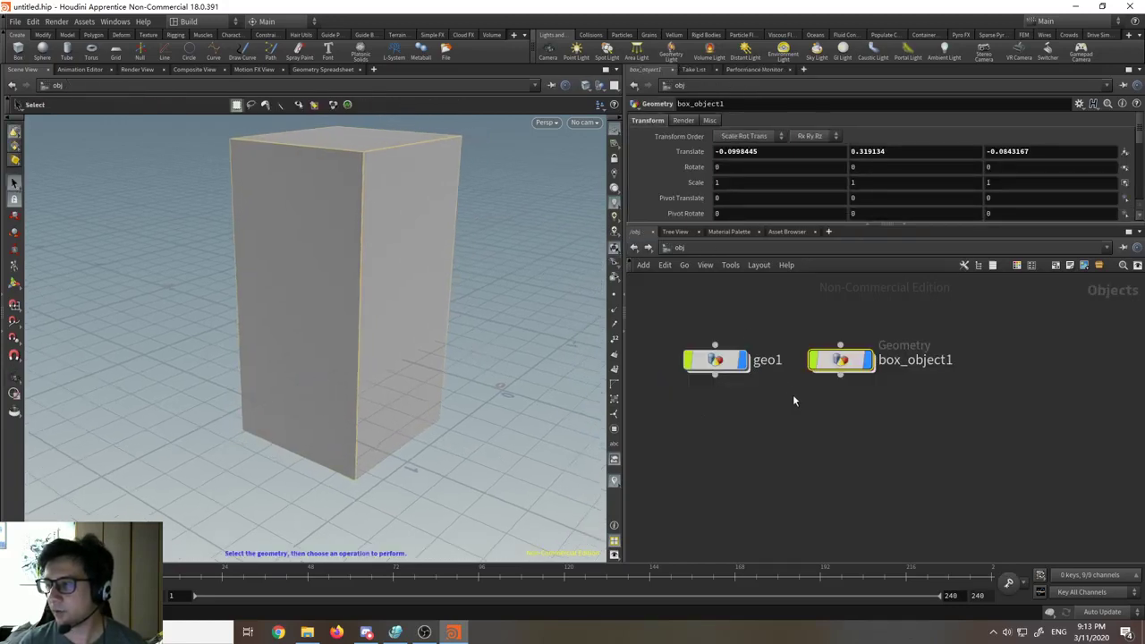
{"action": "left_click_drag", "start_coordinate": [716, 362], "coordinate": [680, 362]}
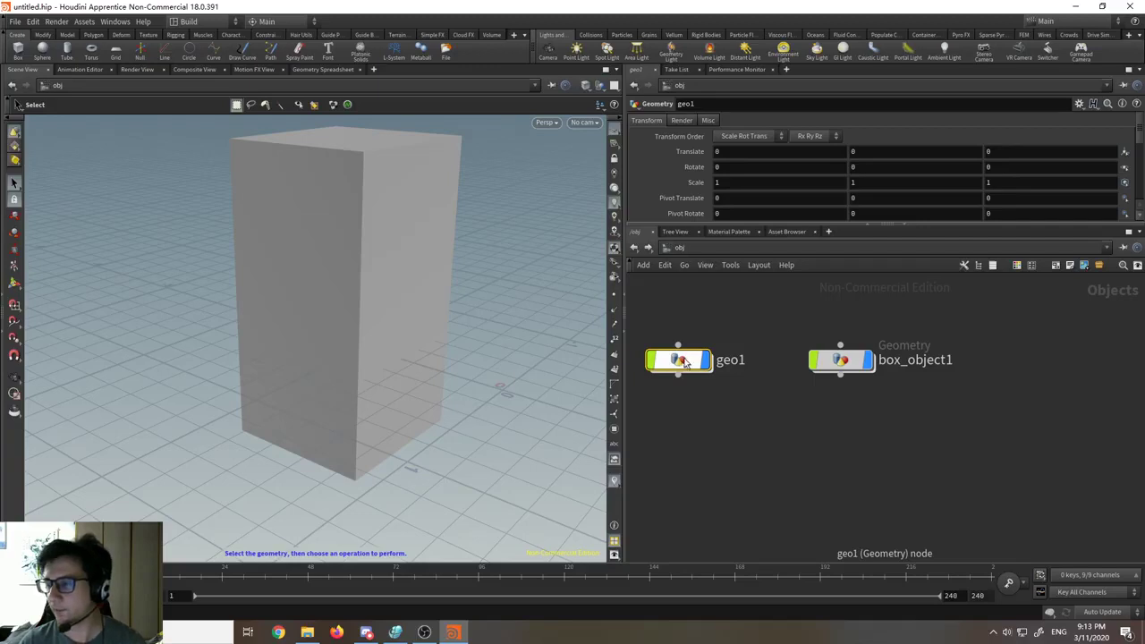
{"action": "key", "text": "Delete"}
{"action": "left_click_drag", "start_coordinate": [851, 362], "coordinate": [777, 358]}
{"action": "left_click", "coordinate": [776, 358]}
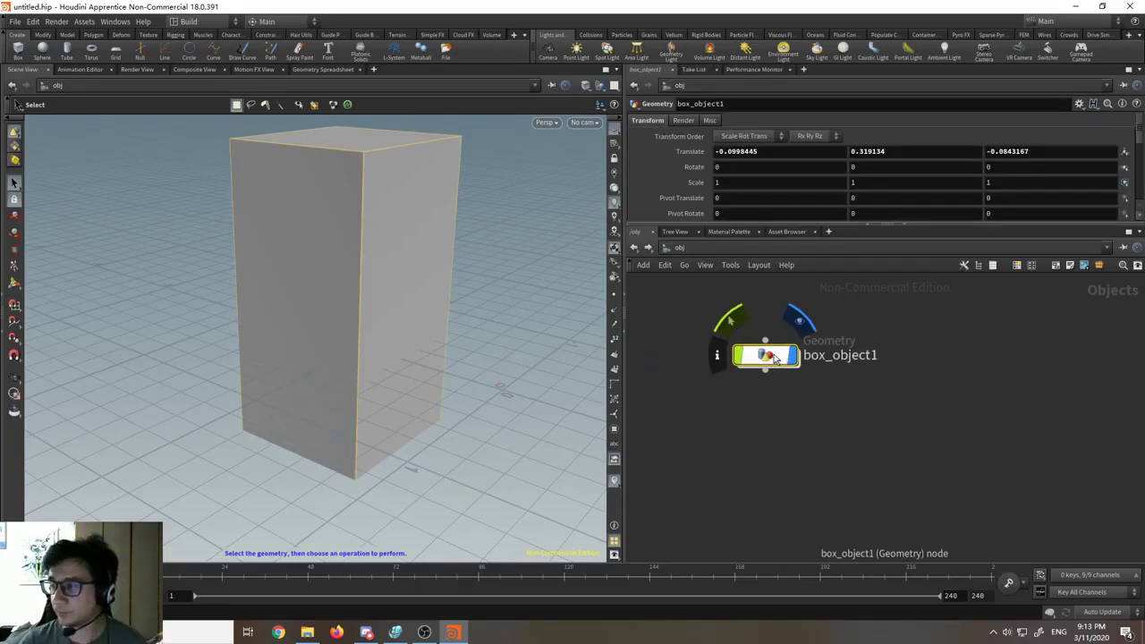
Step: Go inside box_object1 and arrange the box1 and box2 nodes closer together in one level row
{"action": "mouse_move", "coordinate": [436, 351]}
{"action": "middle_mouse_down", "text": "alt"}
{"action": "mouse_move", "coordinate": [414, 381]}
{"action": "mouse_move", "coordinate": [432, 355]}
{"action": "middle_mouse_up", "text": "alt"}
{"action": "scroll", "coordinate": [429, 376], "scroll_direction": "up", "scroll_amount": 1, "text": "alt"}
{"action": "scroll", "coordinate": [432, 356], "scroll_direction": "down", "scroll_amount": 3, "text": "alt"}
{"action": "key", "text": "s"}
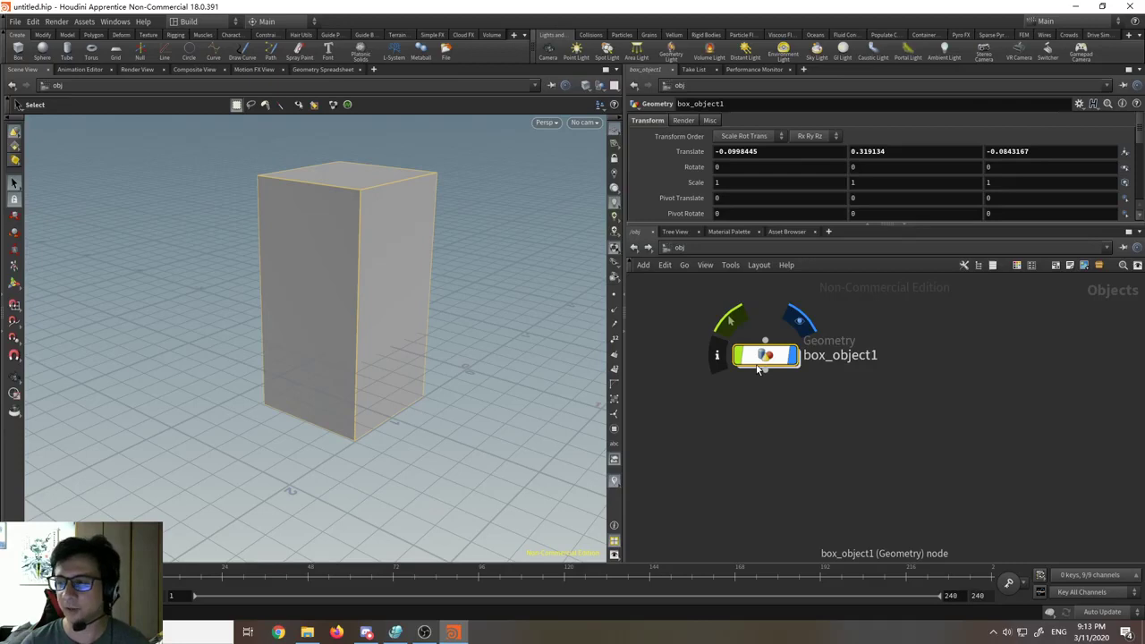
{"action": "double_click", "coordinate": [772, 356]}
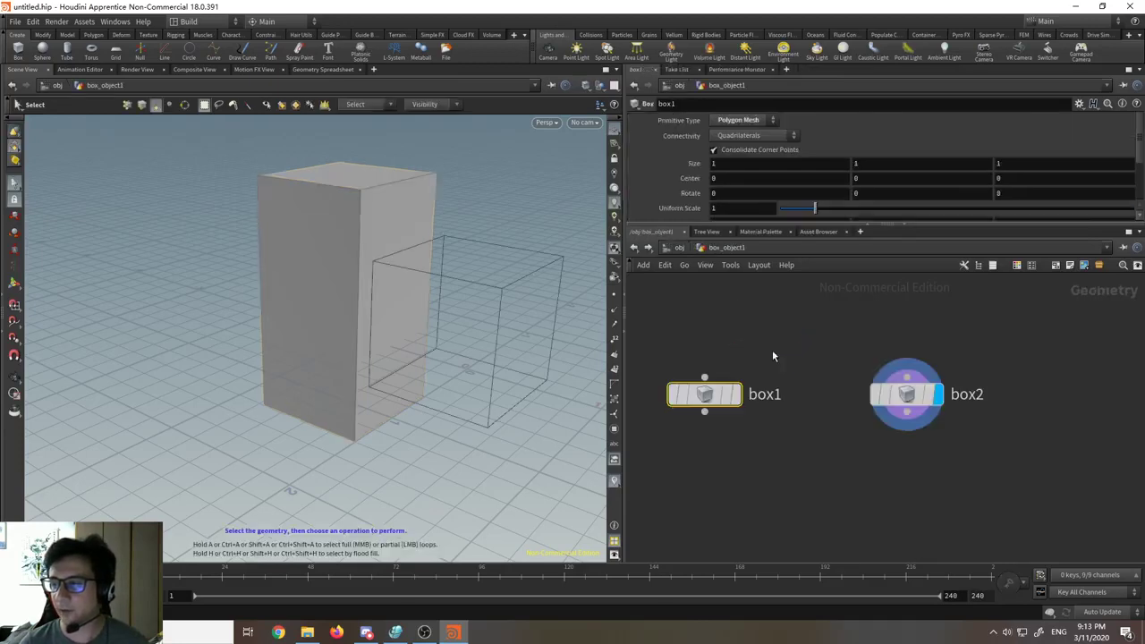
{"action": "left_click_drag", "start_coordinate": [937, 402], "coordinate": [895, 416]}
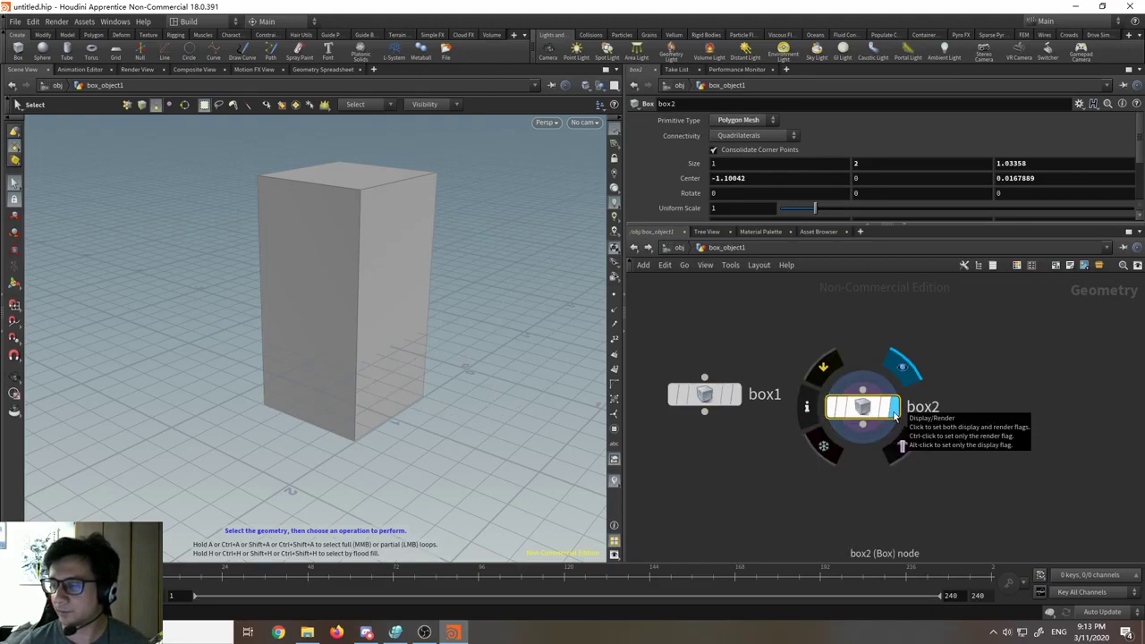
{"action": "left_click", "coordinate": [633, 247]}
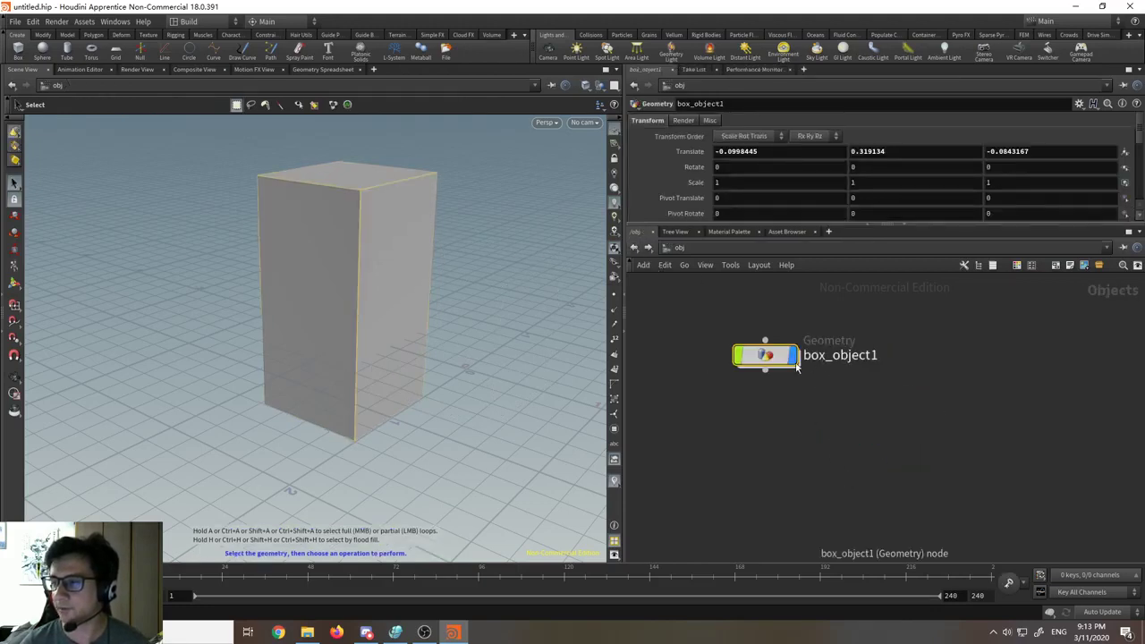
{"action": "double_click", "coordinate": [759, 355]}
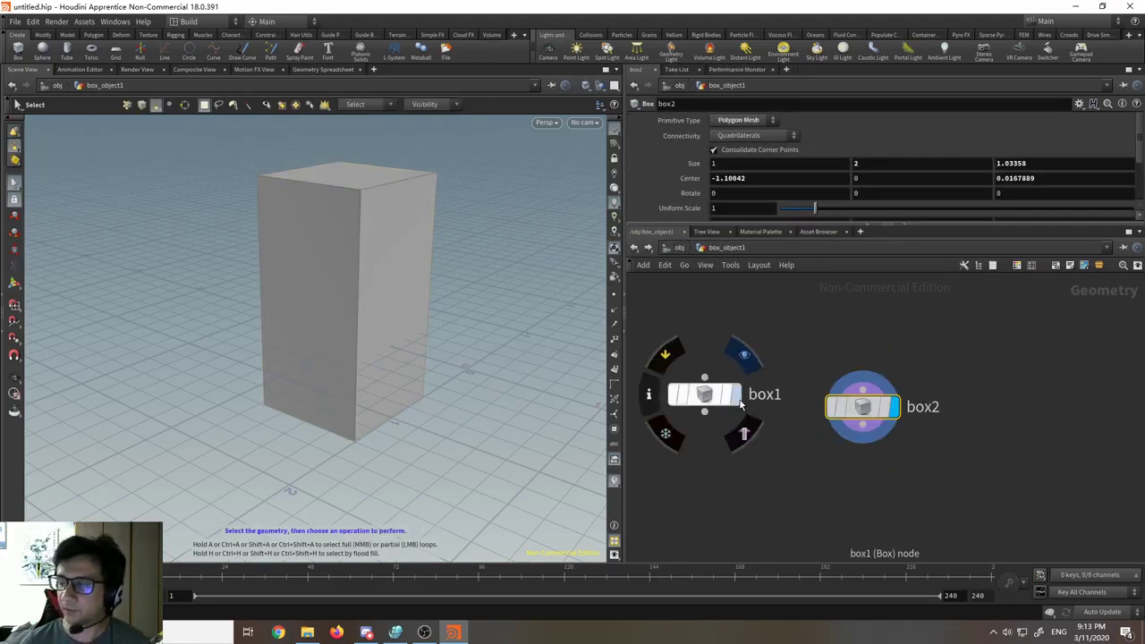
{"action": "left_click_drag", "start_coordinate": [740, 404], "coordinate": [732, 416]}
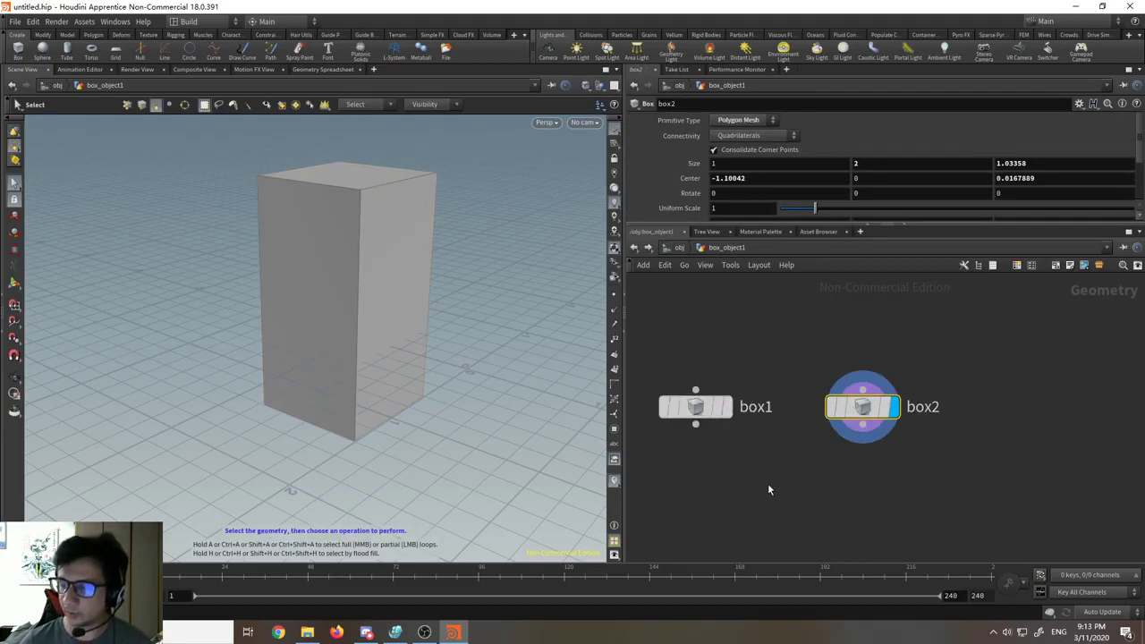
Step: Add a Merge node to the network, placed below and between box1 and box2
{"action": "middle_click_drag", "start_coordinate": [767, 489], "coordinate": [766, 428]}
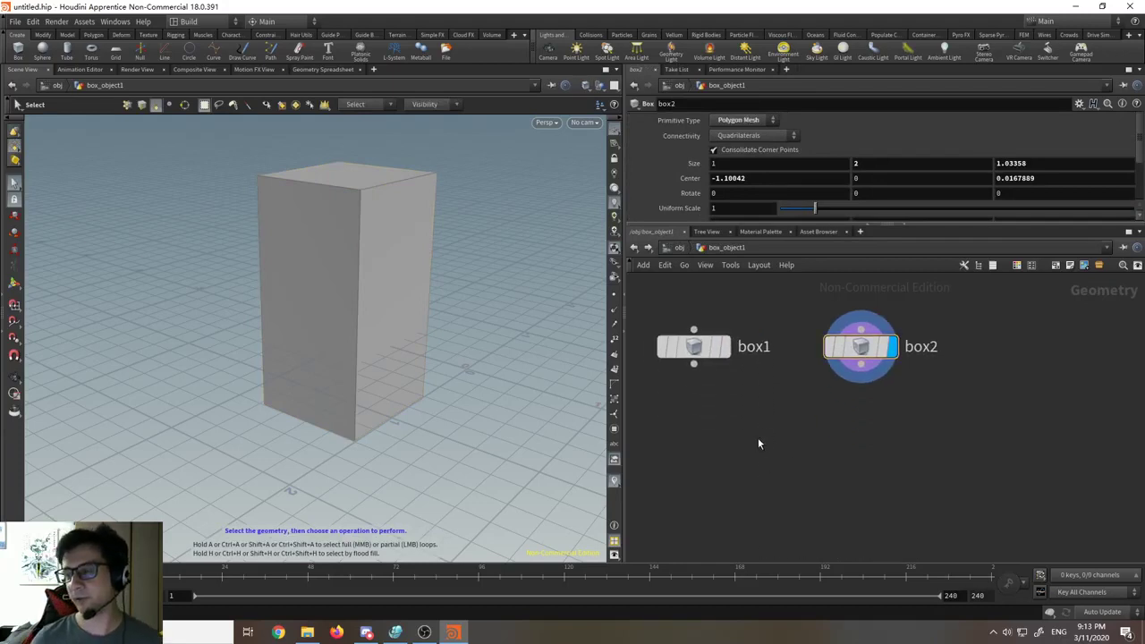
{"action": "key", "text": "Tab"}
{"action": "type", "text": "mer"}
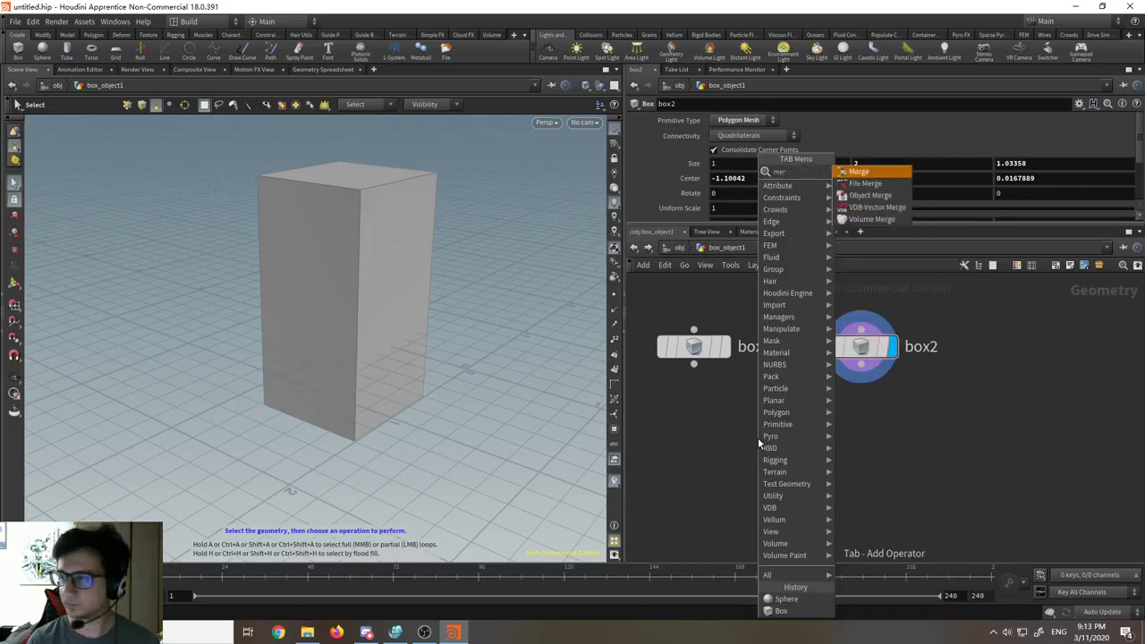
{"action": "key", "text": "Return"}
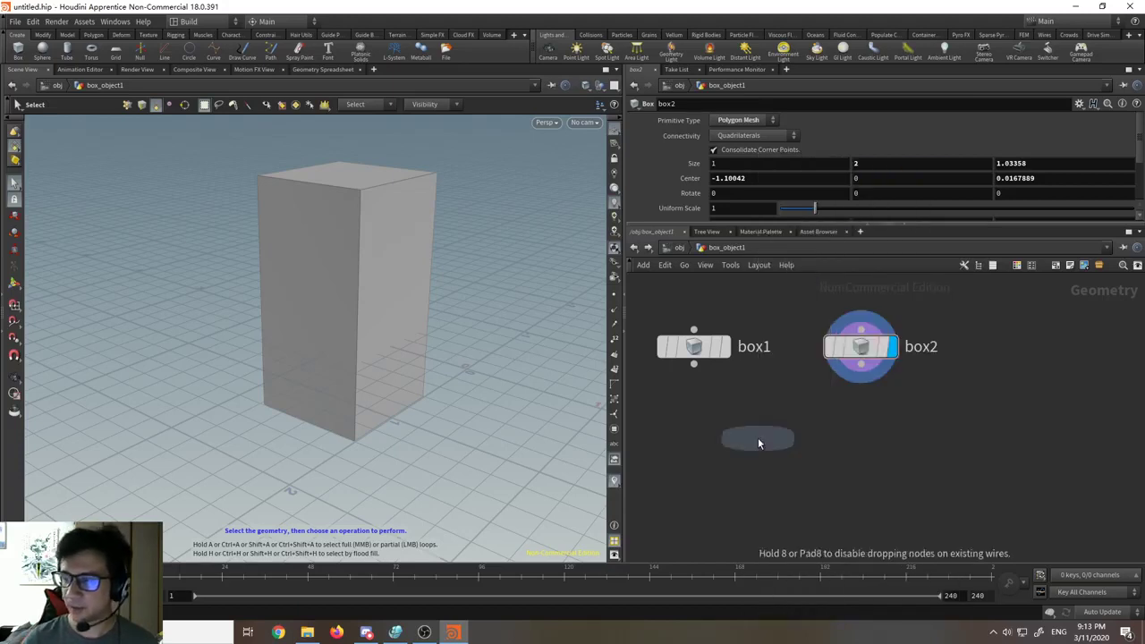
{"action": "left_click", "coordinate": [773, 451]}
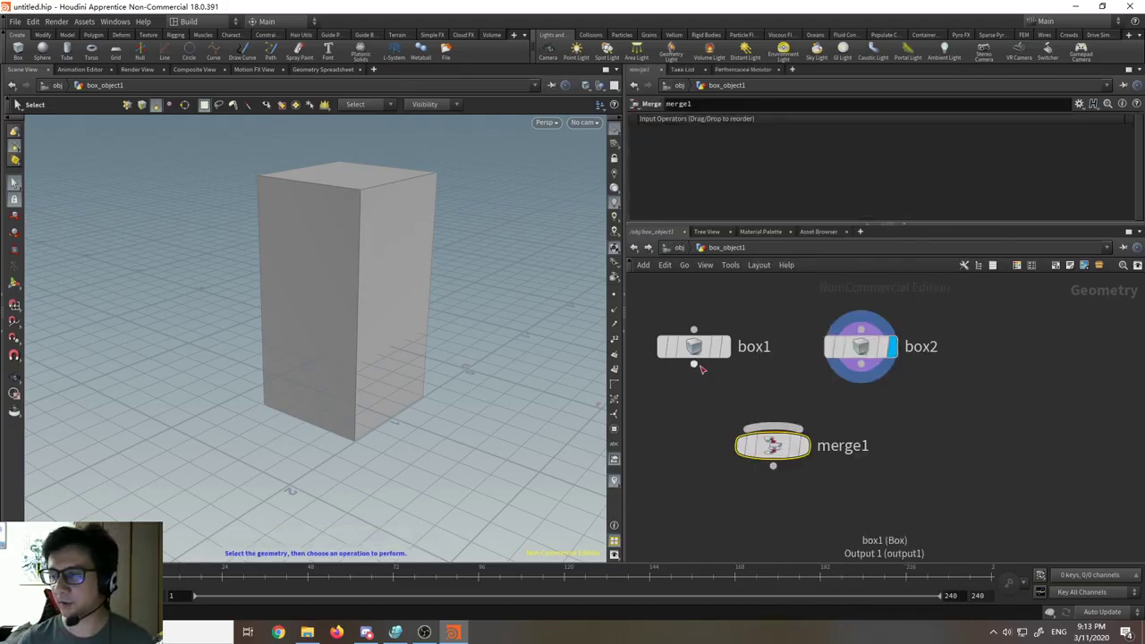
Step: Try out a wire from box1 to merge1, remove it again and put box1 back level with box2
{"action": "left_click_drag", "start_coordinate": [694, 365], "coordinate": [773, 428]}
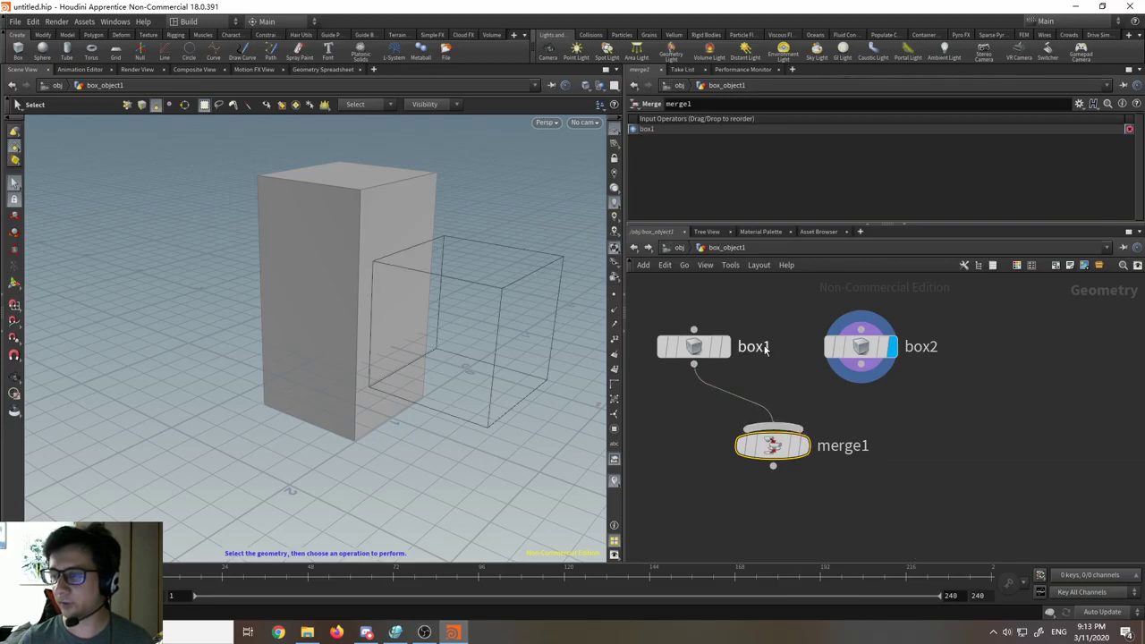
{"action": "left_click_drag", "start_coordinate": [726, 346], "coordinate": [726, 326]}
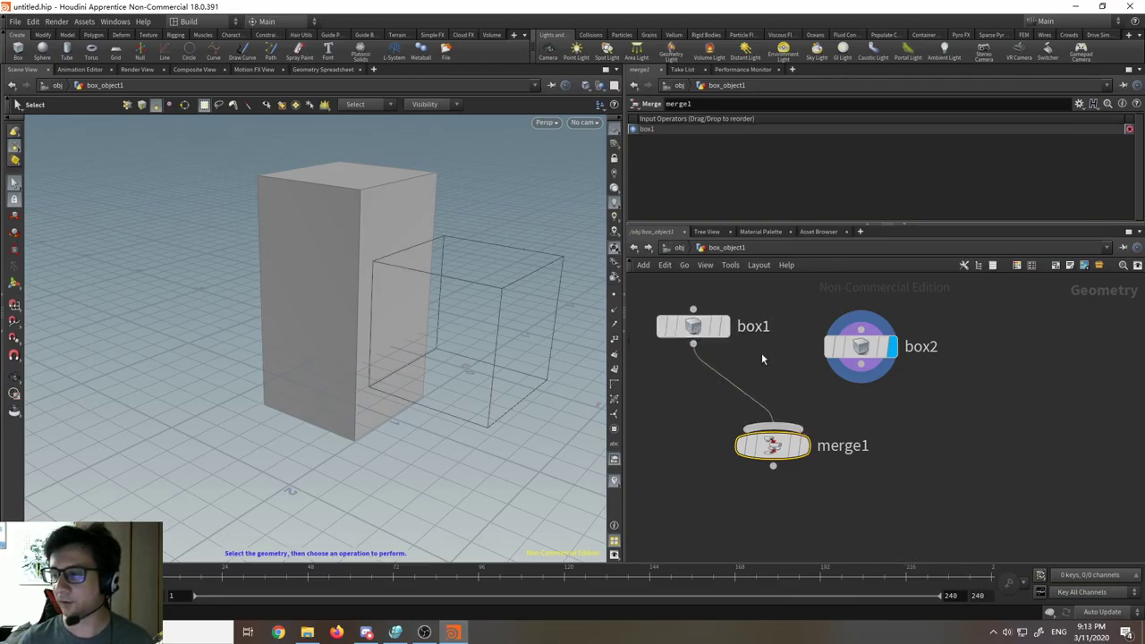
{"action": "key", "text": "Delete"}
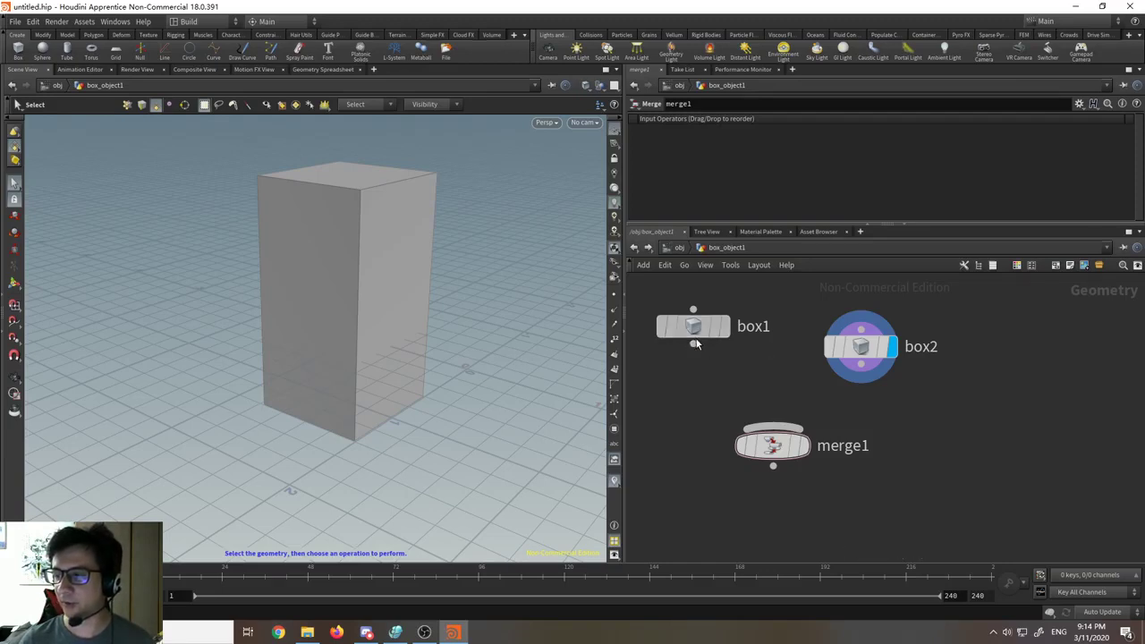
{"action": "left_click_drag", "start_coordinate": [699, 330], "coordinate": [700, 351]}
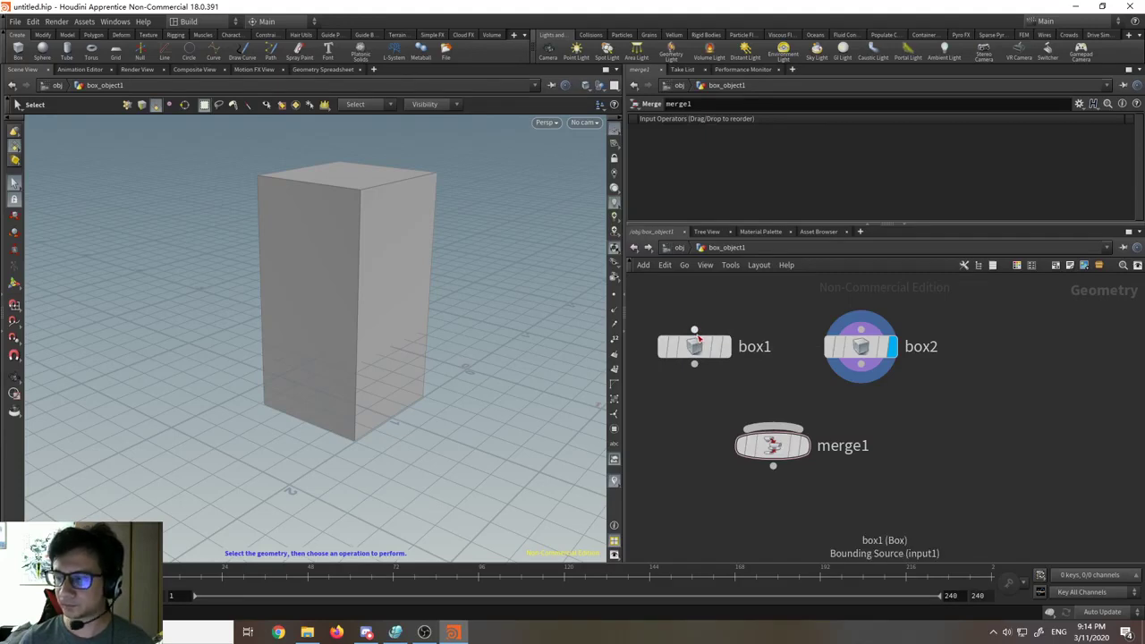
Step: Connect the output of box1 to the input of merge1
{"action": "left_click_drag", "start_coordinate": [694, 364], "coordinate": [757, 403]}
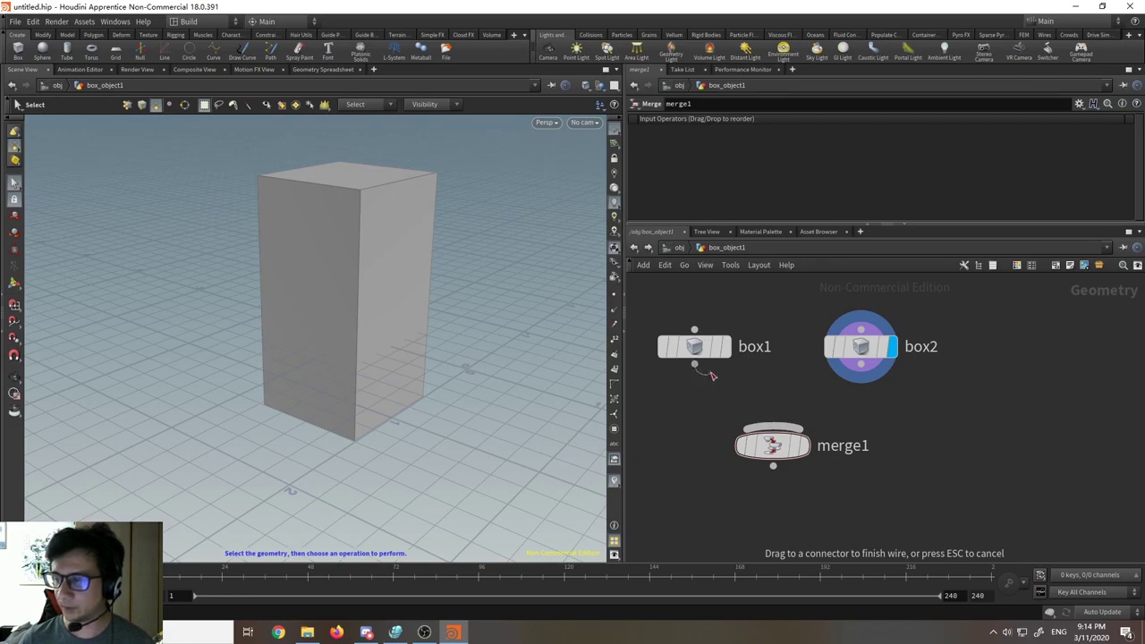
{"action": "left_click", "coordinate": [780, 426]}
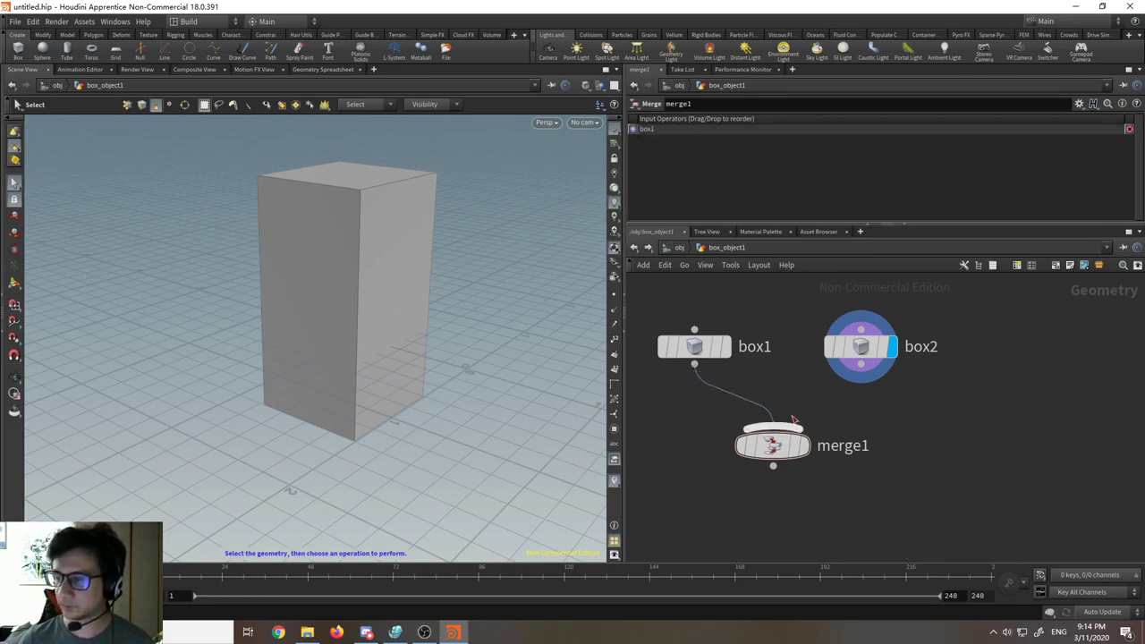
Step: Connect the output of box2 to the input of merge1 and turn on the display flag of merge1
{"action": "left_click", "coordinate": [863, 365]}
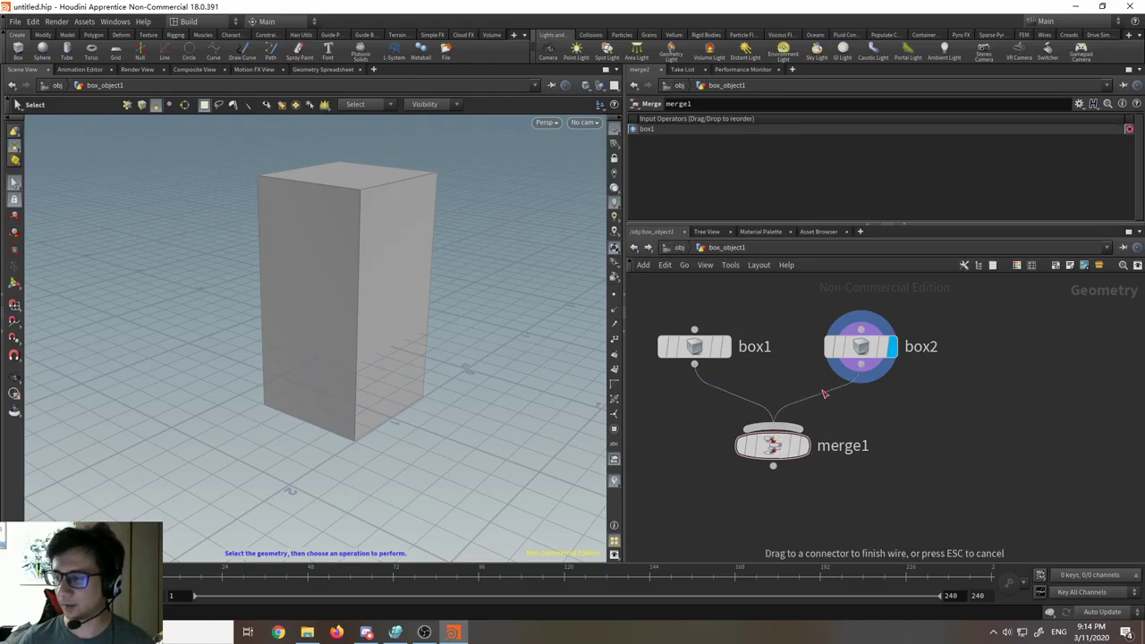
{"action": "left_click", "coordinate": [784, 421]}
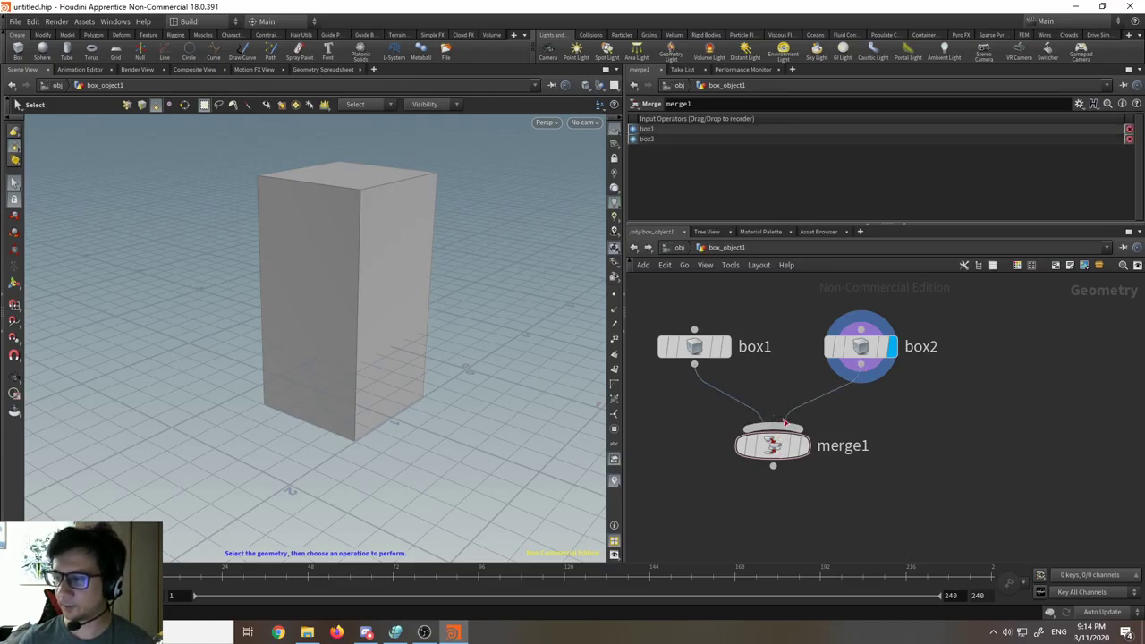
{"action": "mouse_move", "coordinate": [725, 351]}
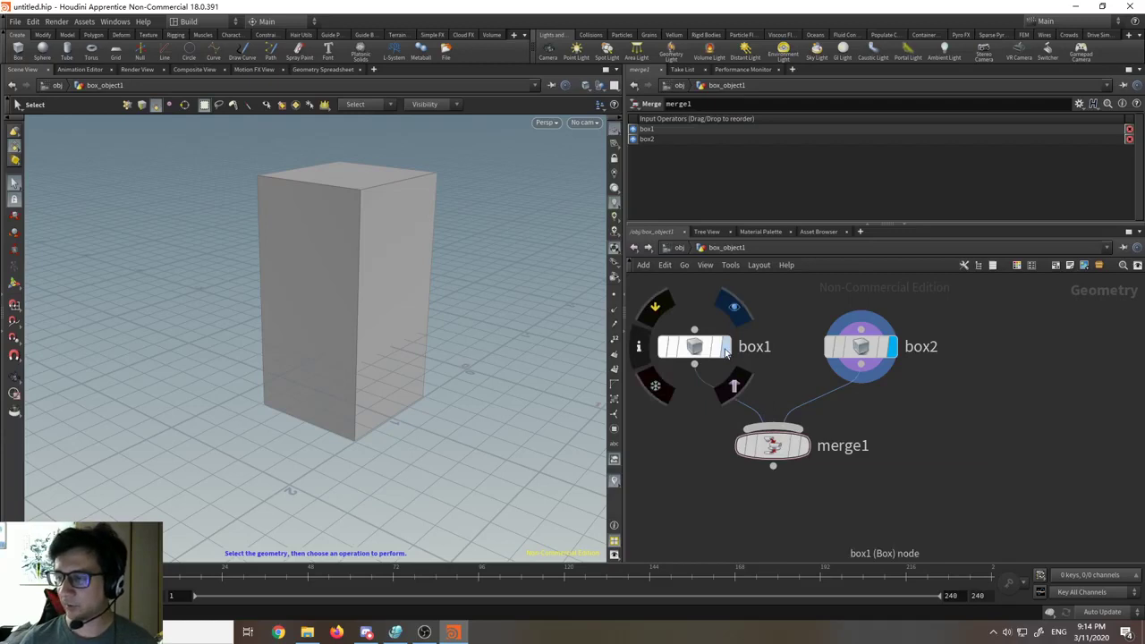
{"action": "mouse_move", "coordinate": [806, 453]}
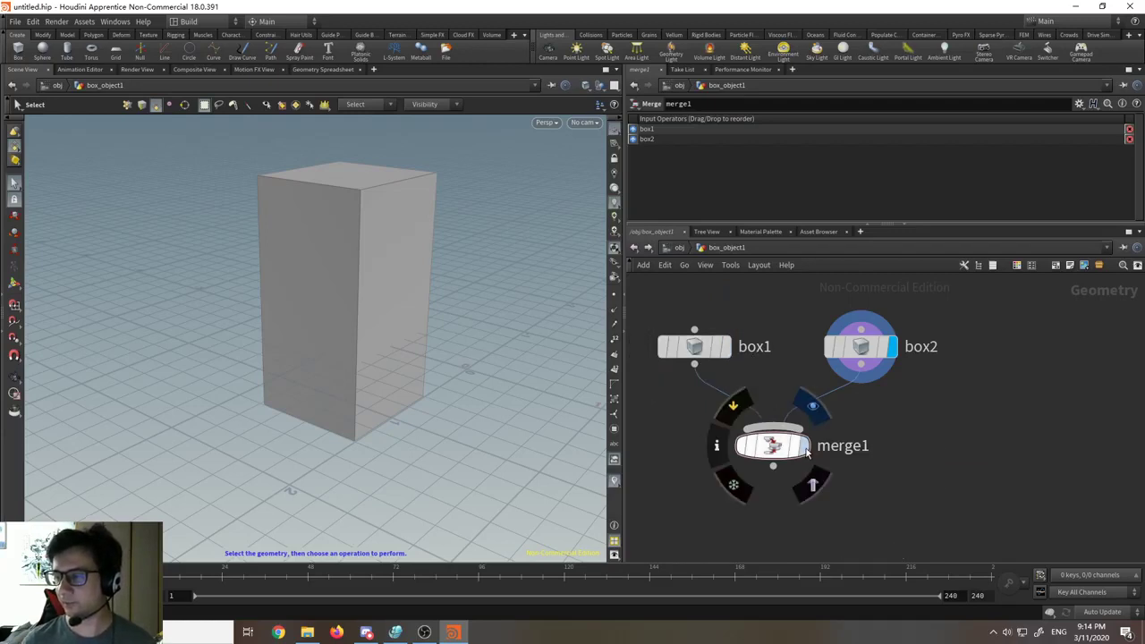
{"action": "left_click", "coordinate": [806, 453]}
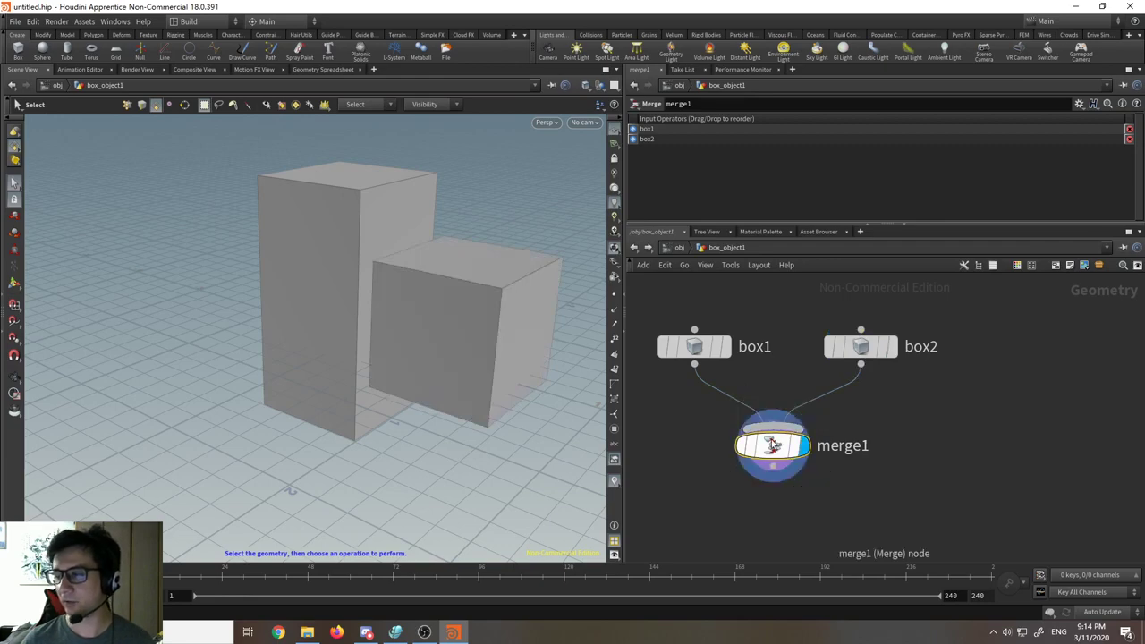
{"action": "key", "text": "Escape"}
{"action": "mouse_move", "coordinate": [460, 375]}
{"action": "left_mouse_down"}
{"action": "mouse_move", "coordinate": [465, 389]}
{"action": "mouse_move", "coordinate": [446, 385]}
{"action": "left_mouse_up"}
{"action": "key", "text": "s"}
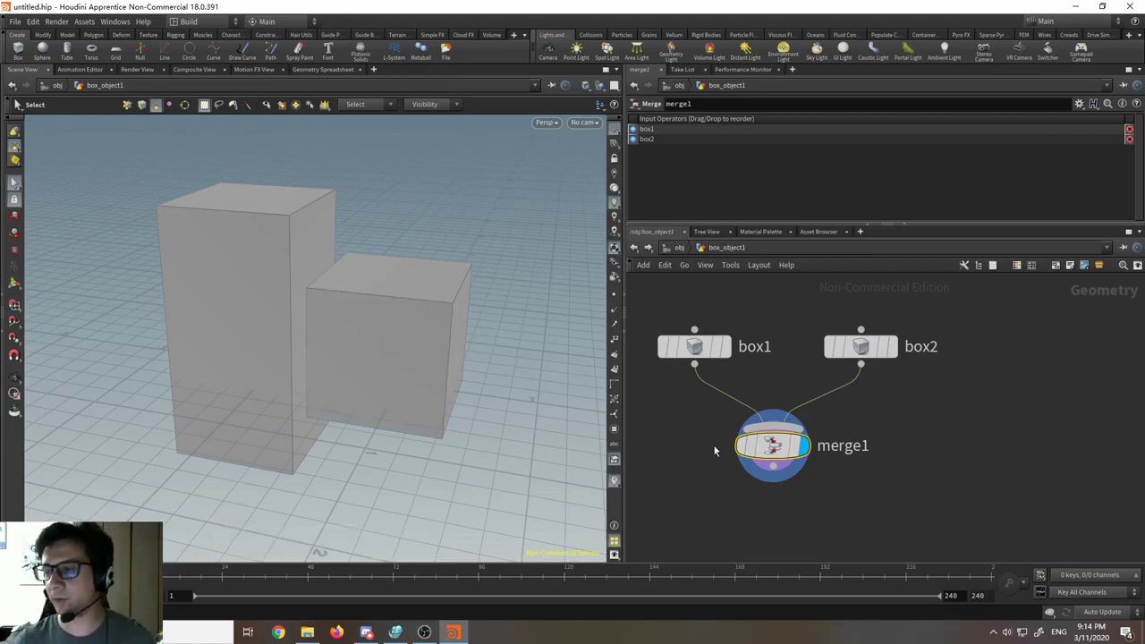
Step: Search the available nodes for fbx, file and export operators to place below merge1
{"action": "middle_click_drag", "start_coordinate": [714, 466], "coordinate": [711, 408]}
{"action": "middle_click_drag", "start_coordinate": [756, 453], "coordinate": [762, 462]}
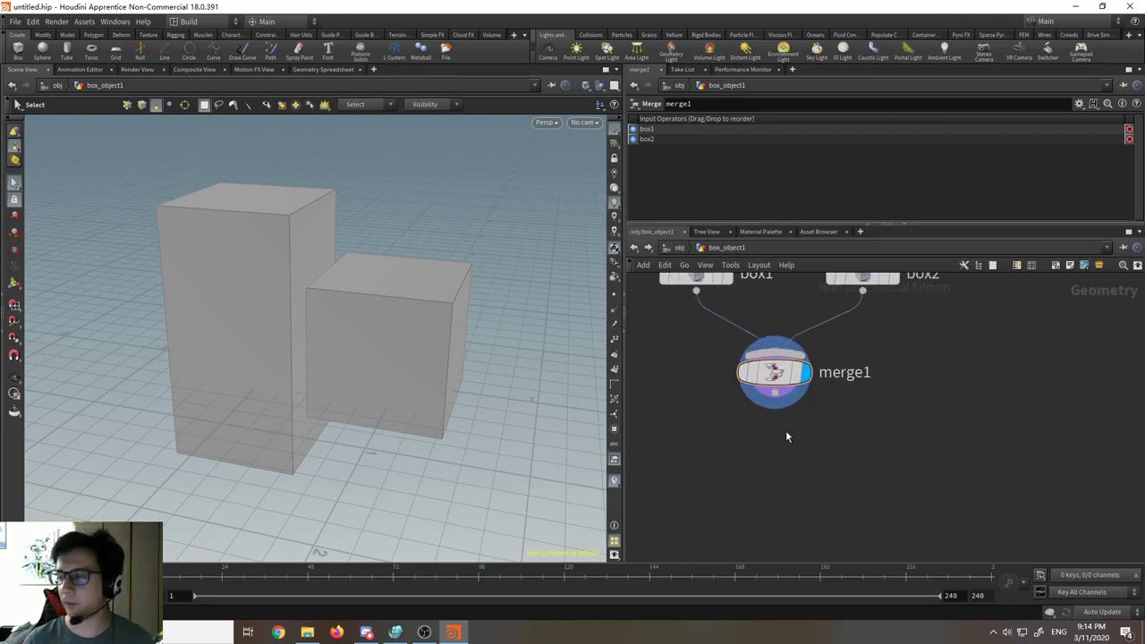
{"action": "key", "text": "Tab"}
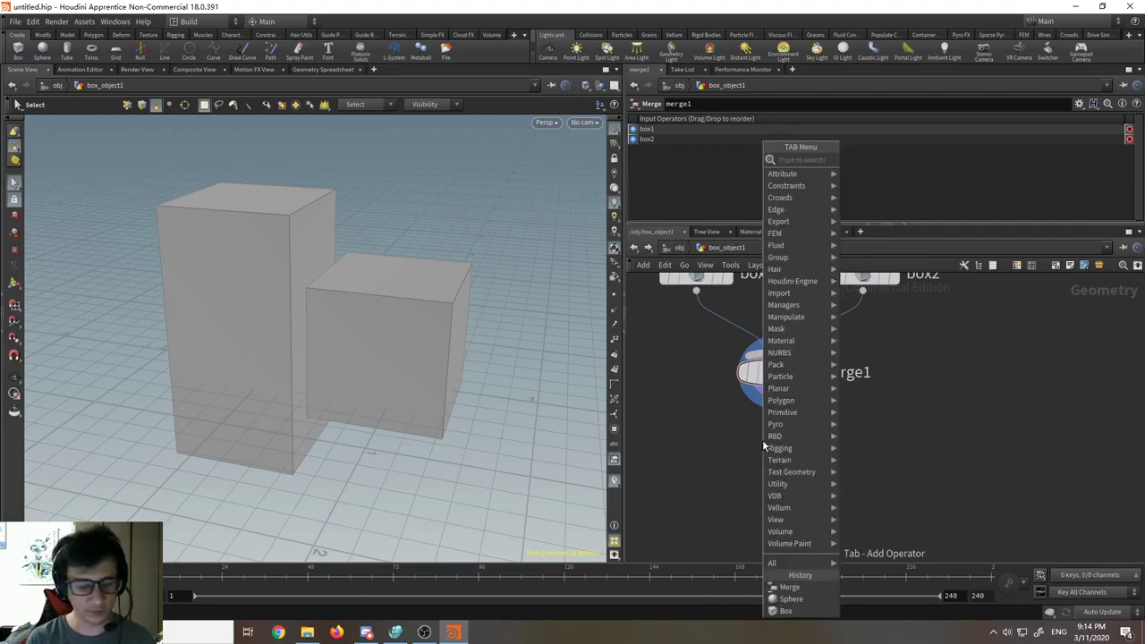
{"action": "type", "text": "fbx"}
{"action": "key", "text": "BackSpace"}
{"action": "key", "text": "BackSpace"}
{"action": "key", "text": "BackSpace"}
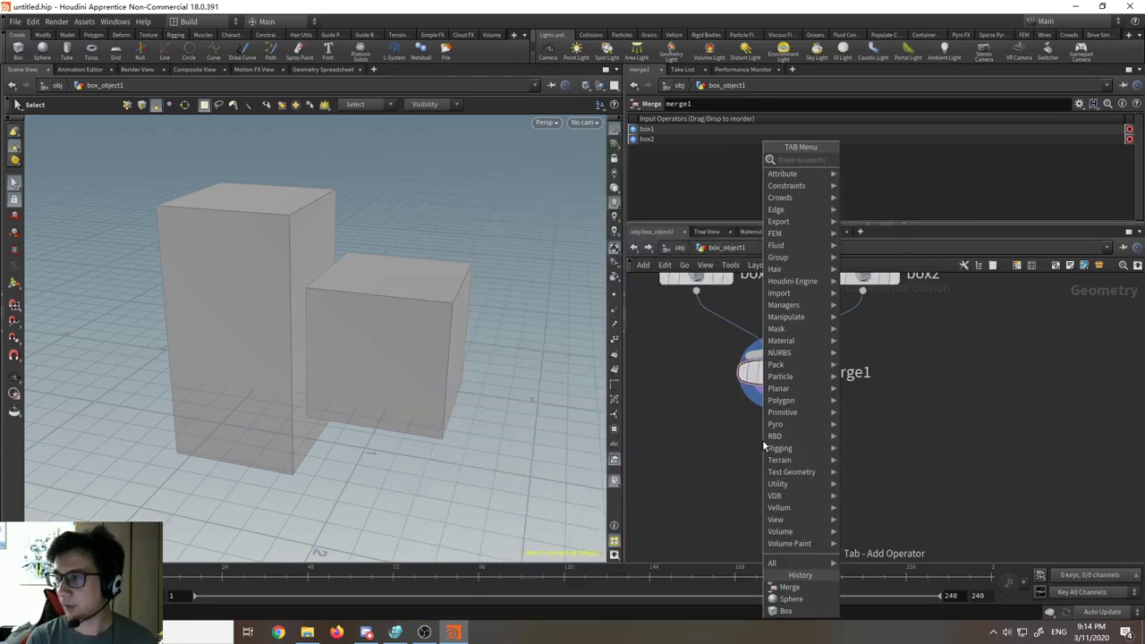
{"action": "type", "text": "file"}
{"action": "key", "text": "BackSpace"}
{"action": "key", "text": "BackSpace"}
{"action": "key", "text": "BackSpace"}
{"action": "key", "text": "BackSpace"}
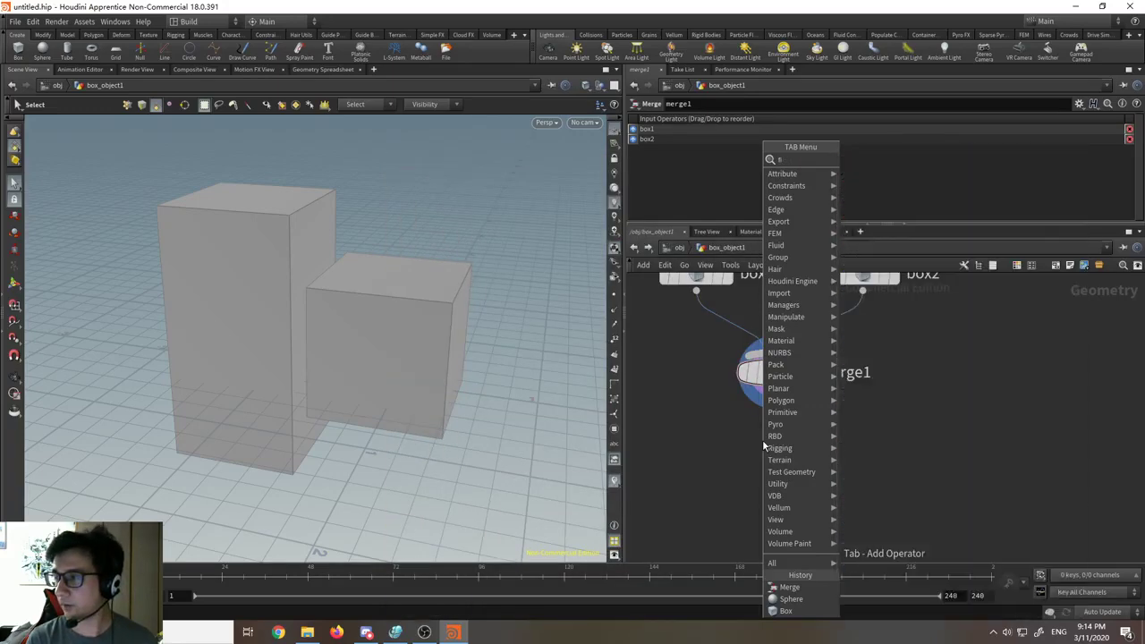
{"action": "type", "text": "export"}
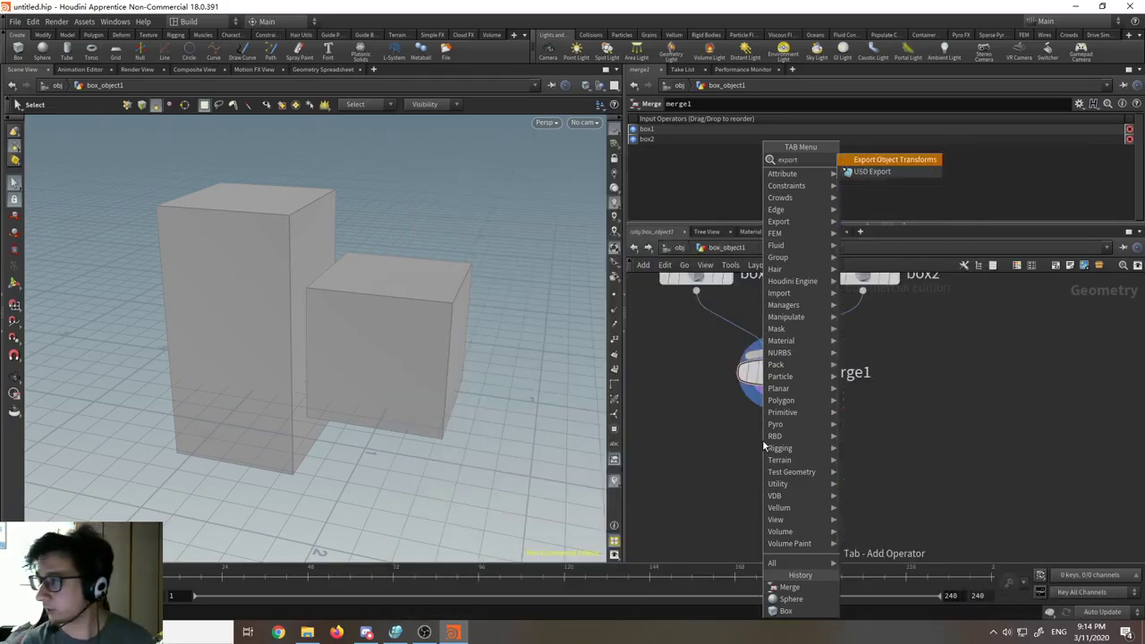
{"action": "key", "text": "BackSpace"}
{"action": "key", "text": "BackSpace"}
{"action": "key", "text": "BackSpace"}
{"action": "key", "text": "BackSpace"}
{"action": "key", "text": "BackSpace"}
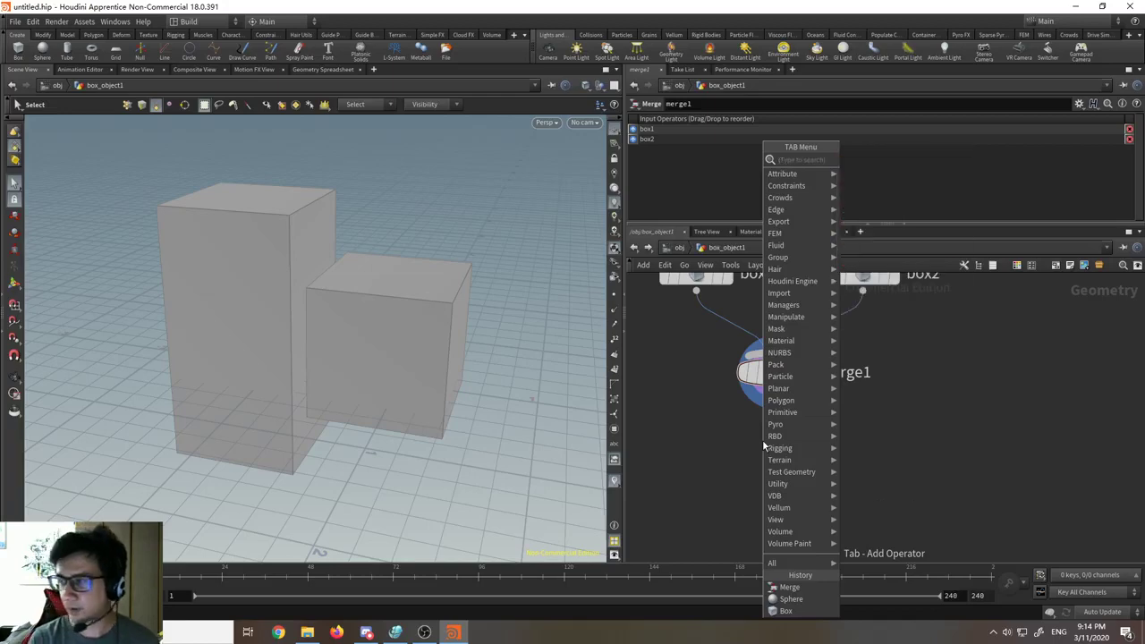
Step: Add a ROP FBX Output node below merge1 and delete it again
{"action": "type", "text": "fbx"}
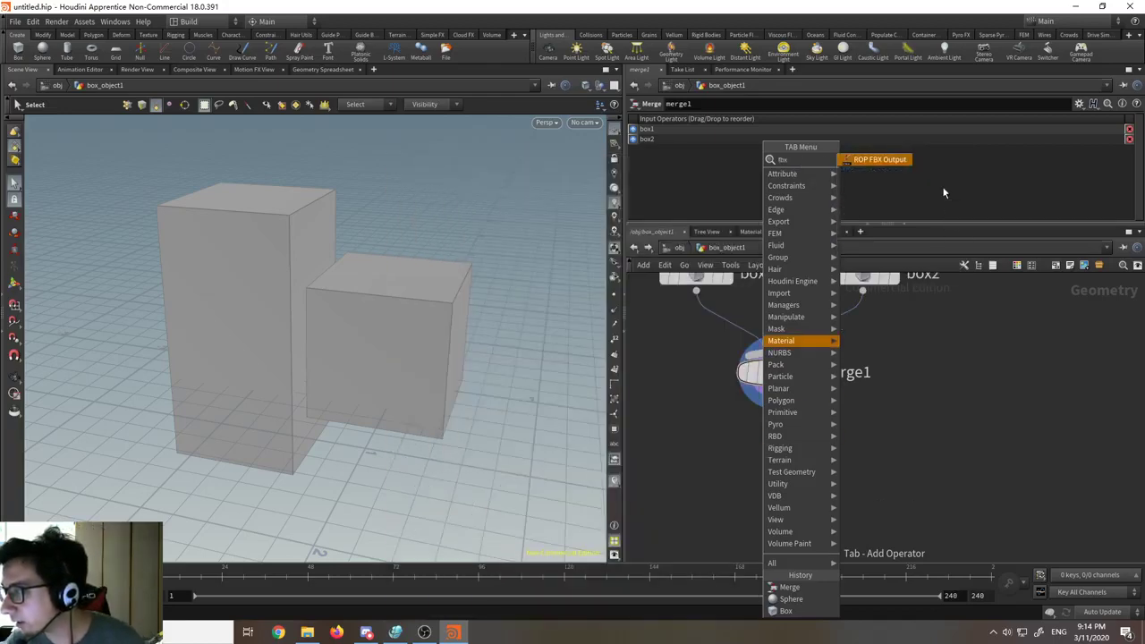
{"action": "left_click", "coordinate": [895, 161]}
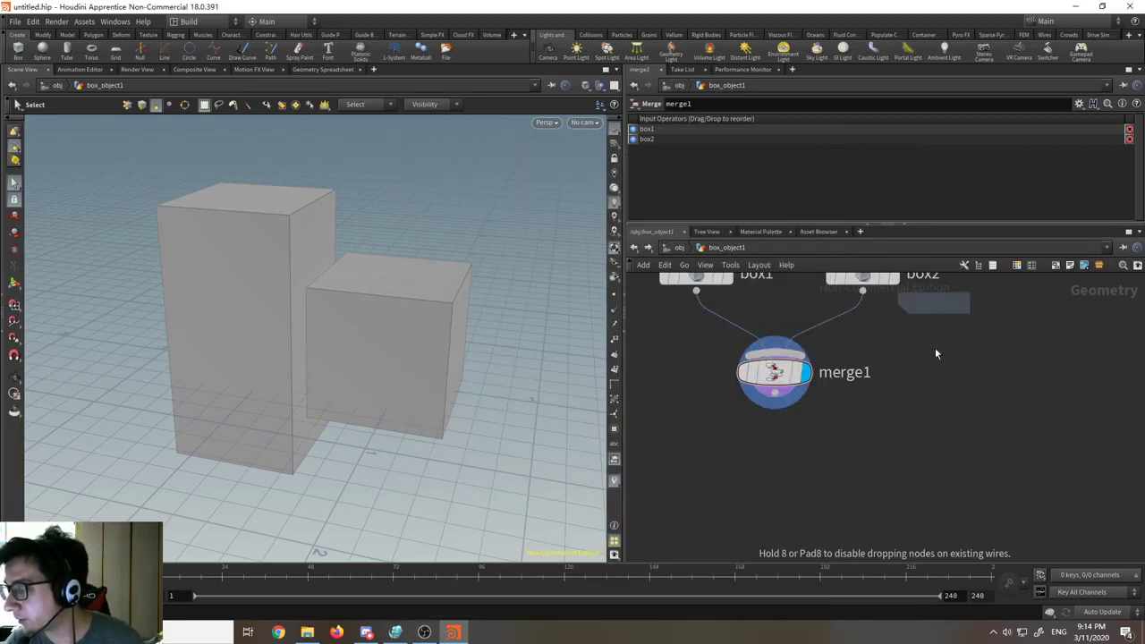
{"action": "left_click", "coordinate": [761, 476]}
{"action": "left_click_drag", "start_coordinate": [761, 471], "coordinate": [746, 472]}
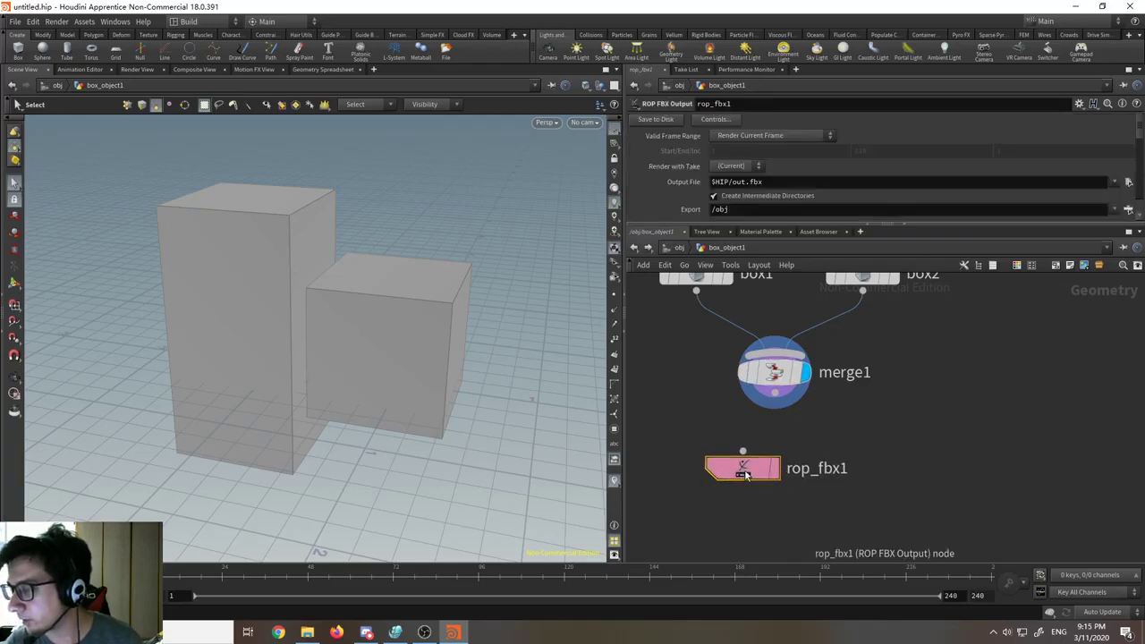
{"action": "key", "text": "Delete"}
{"action": "key", "text": "Tab"}
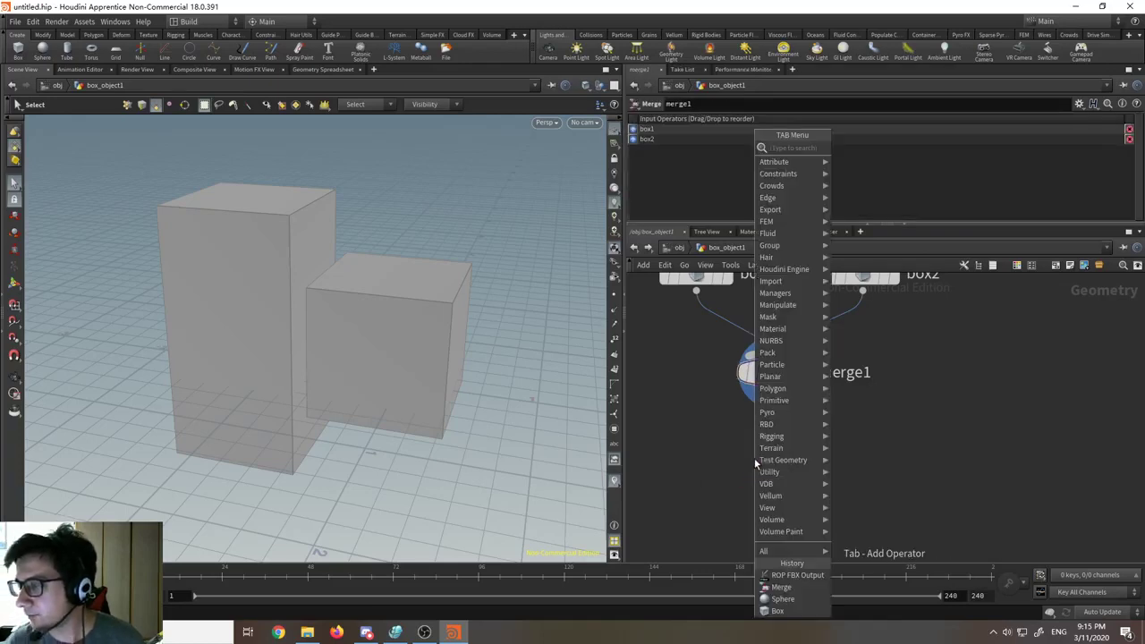
{"action": "mouse_move", "coordinate": [798, 255]}
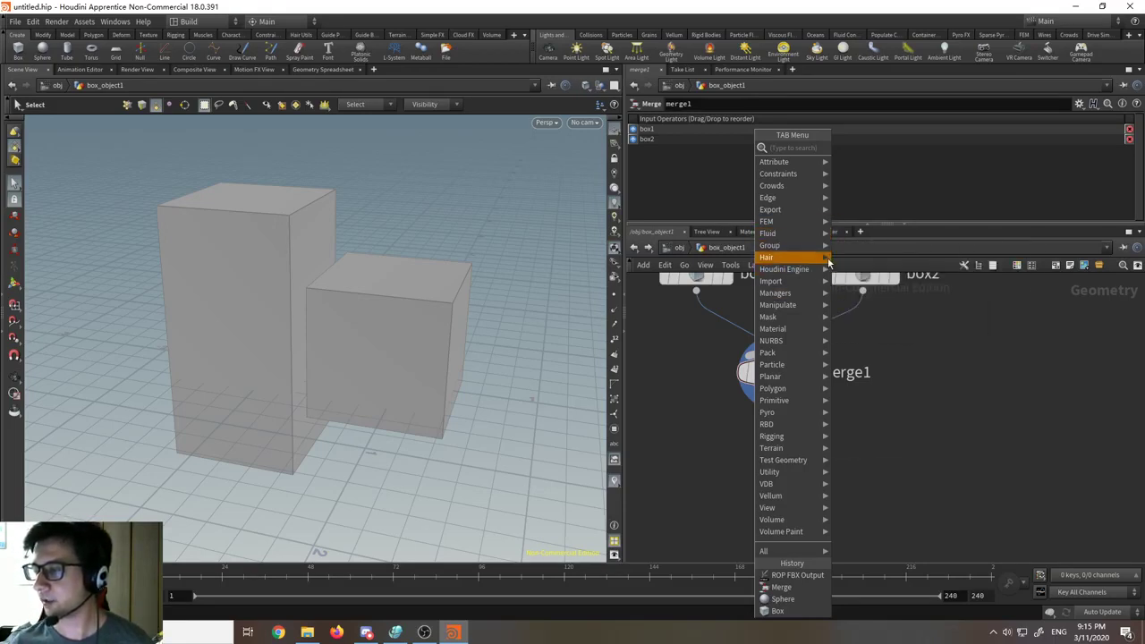
{"action": "left_click", "coordinate": [698, 379]}
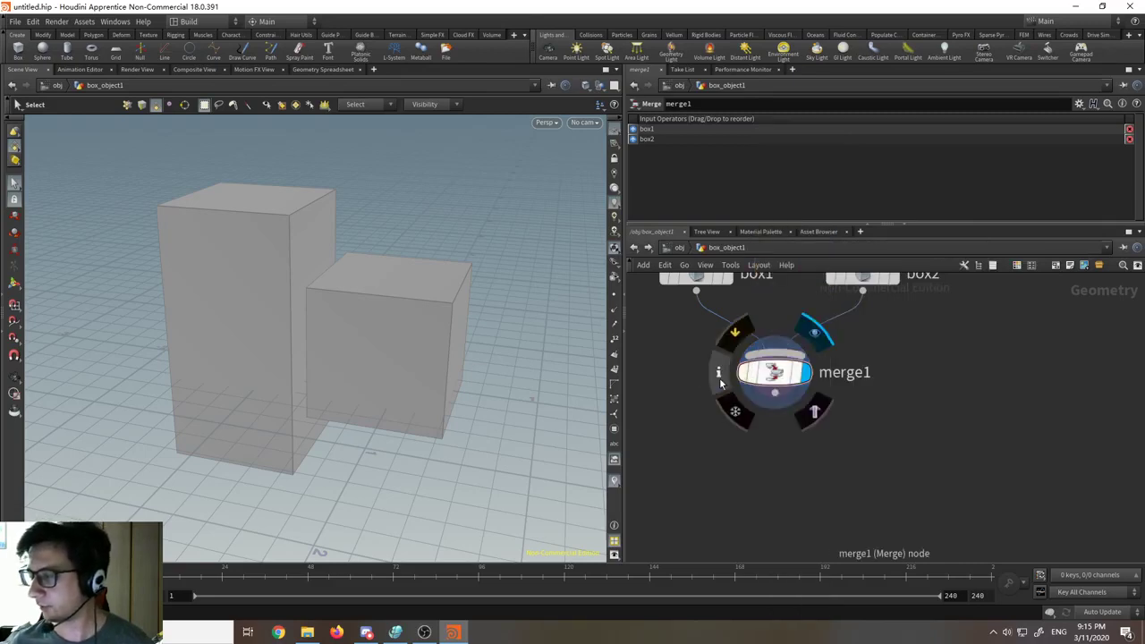
Step: Move the merge1 node further down, away from box1 and box2
{"action": "middle_click_drag", "start_coordinate": [719, 383], "coordinate": [666, 428]}
{"action": "middle_click_drag", "start_coordinate": [962, 386], "coordinate": [1043, 373]}
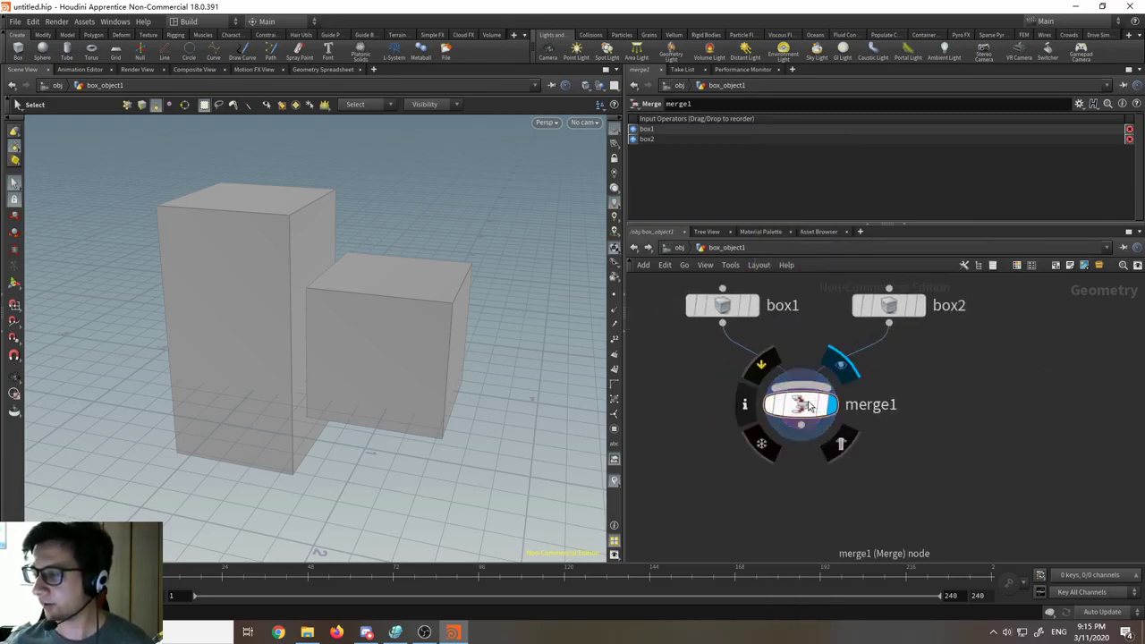
{"action": "scroll", "coordinate": [807, 404], "scroll_direction": "up", "scroll_amount": 2}
{"action": "scroll", "coordinate": [806, 401], "scroll_direction": "down", "scroll_amount": 5}
{"action": "scroll", "coordinate": [807, 401], "scroll_direction": "up", "scroll_amount": 4}
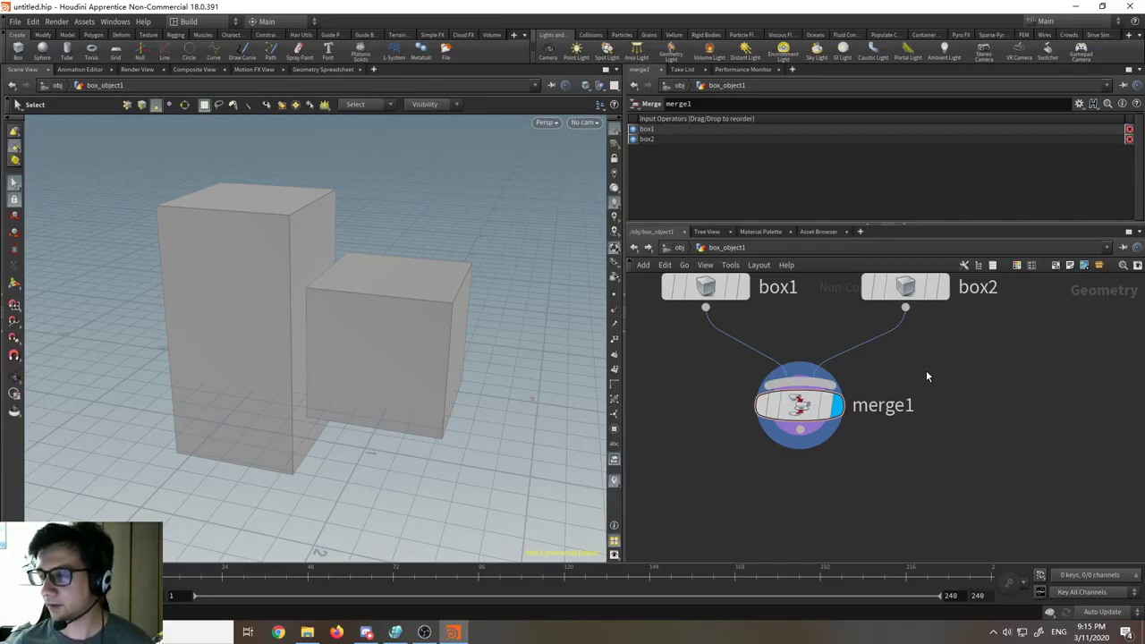
{"action": "scroll", "coordinate": [936, 419], "scroll_direction": "down", "scroll_amount": 2}
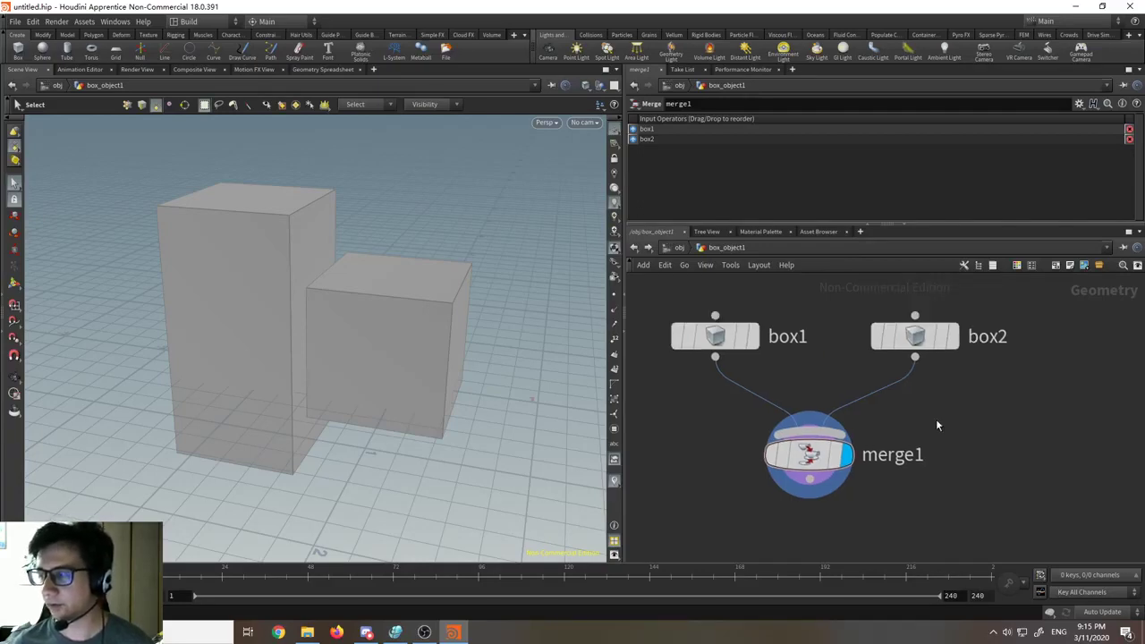
{"action": "middle_click_drag", "start_coordinate": [936, 420], "coordinate": [926, 347]}
{"action": "scroll", "coordinate": [925, 347], "scroll_direction": "down", "scroll_amount": 3}
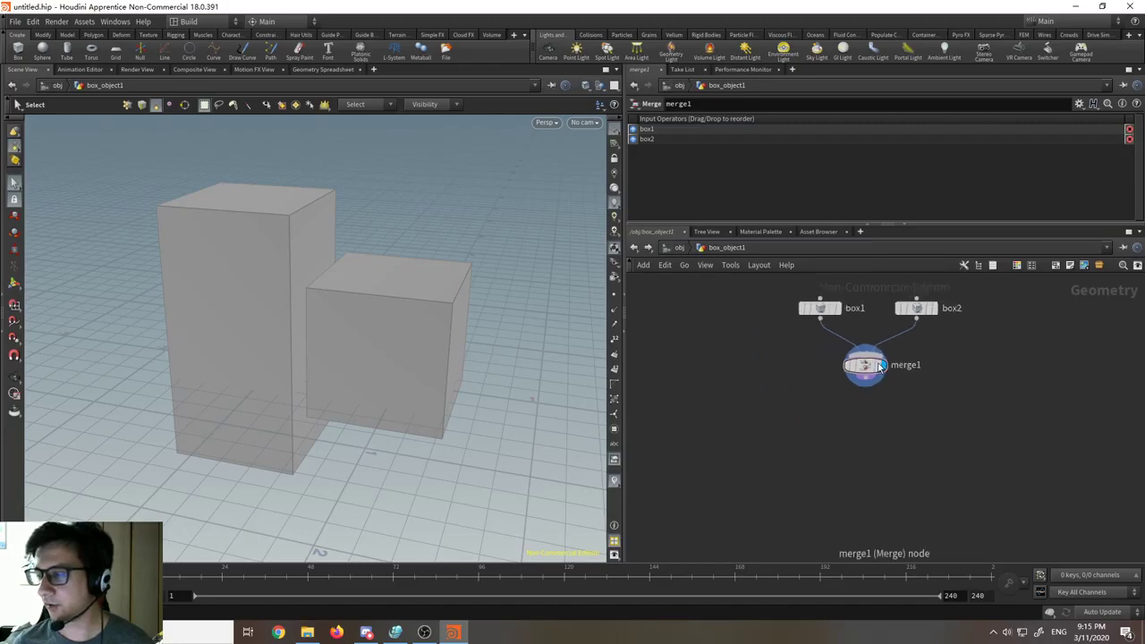
{"action": "left_click_drag", "start_coordinate": [866, 365], "coordinate": [863, 446]}
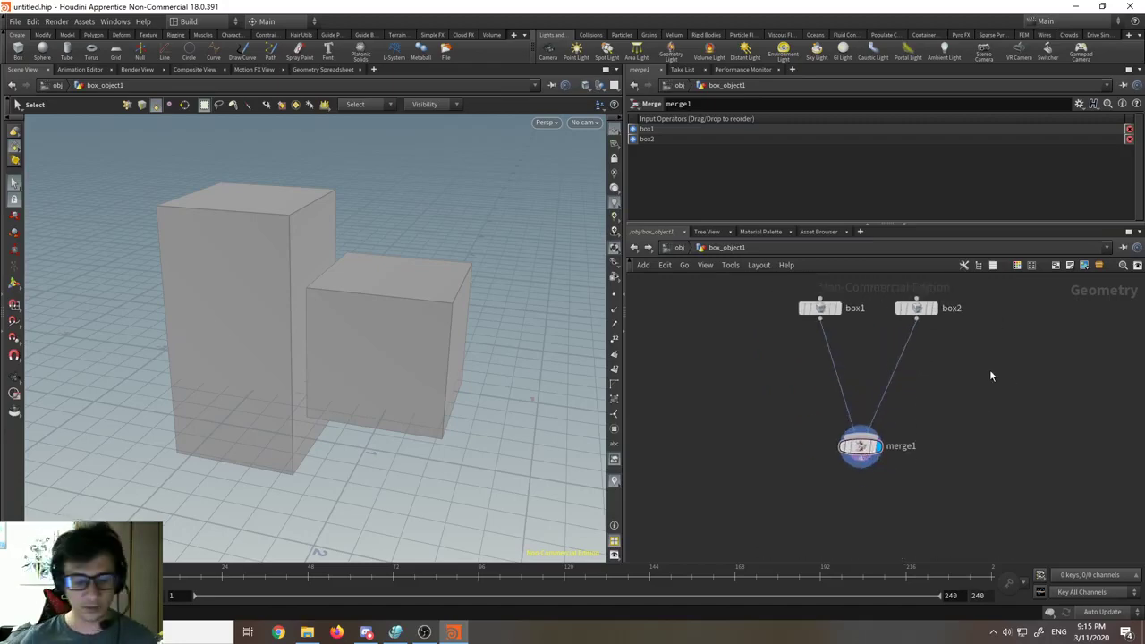
Step: Add a Sphere node below and to the right of box2 and turn on its display flag
{"action": "key", "text": "Tab"}
{"action": "type", "text": "sphe"}
{"action": "key", "text": "Return"}
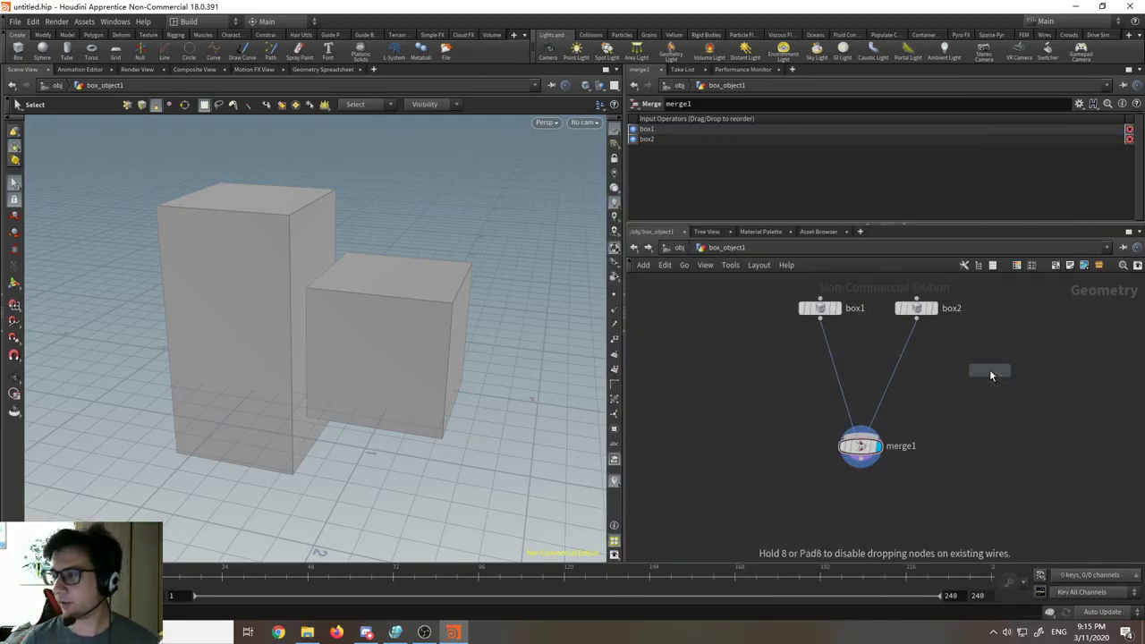
{"action": "left_click", "coordinate": [989, 370]}
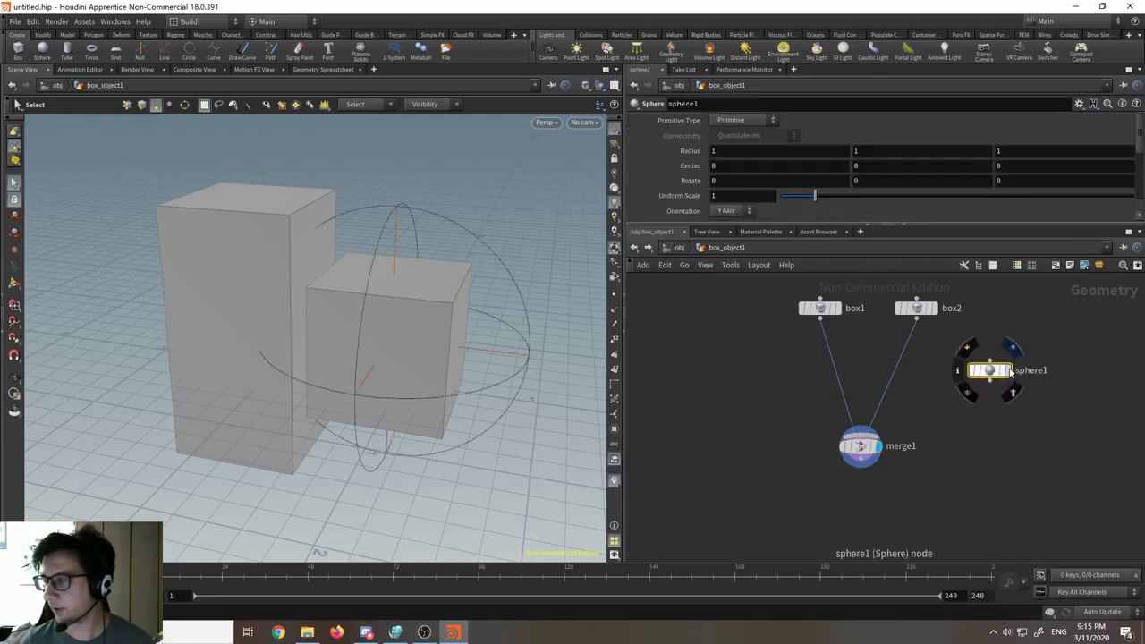
{"action": "left_click", "coordinate": [1008, 370]}
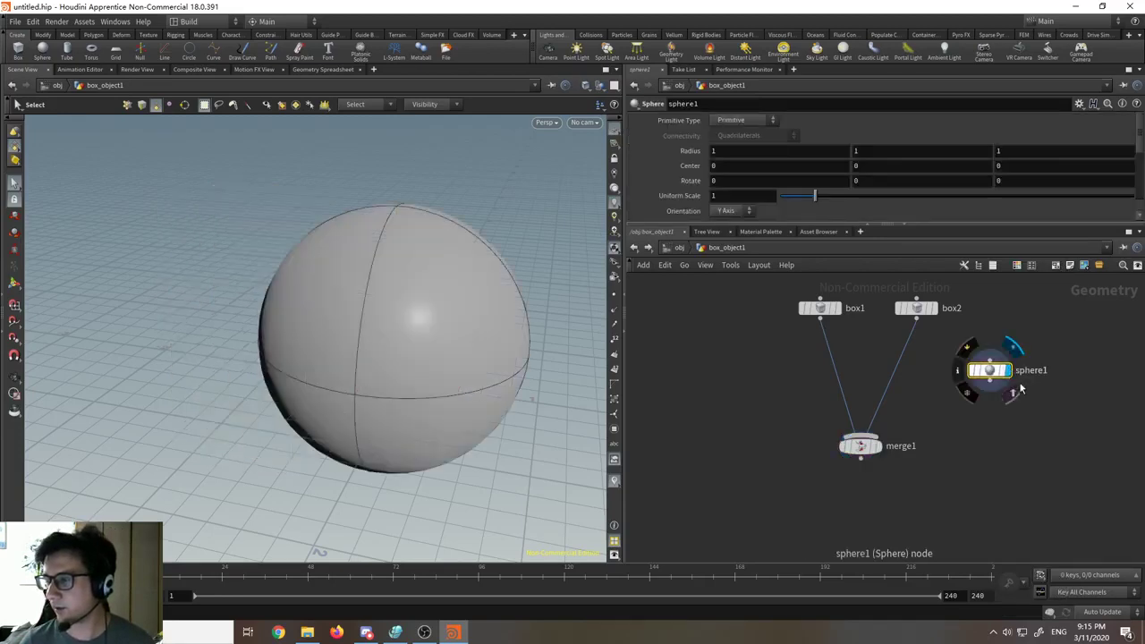
Step: Go up to the object level, hide box_object1, show it again and go back inside it
{"action": "left_click", "coordinate": [635, 247]}
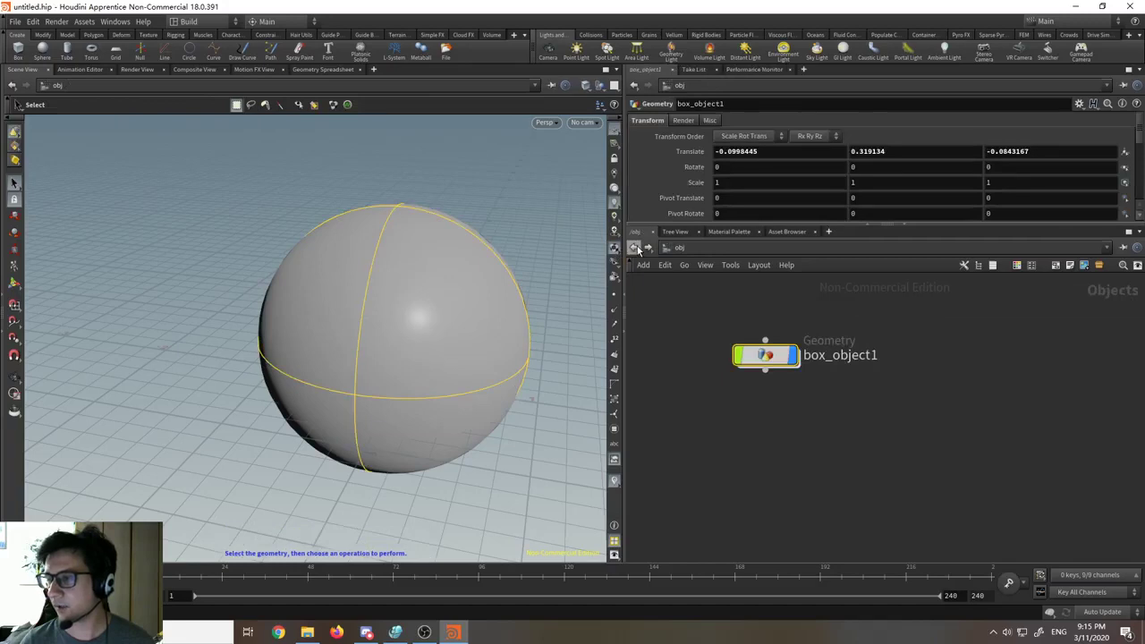
{"action": "mouse_move", "coordinate": [768, 357]}
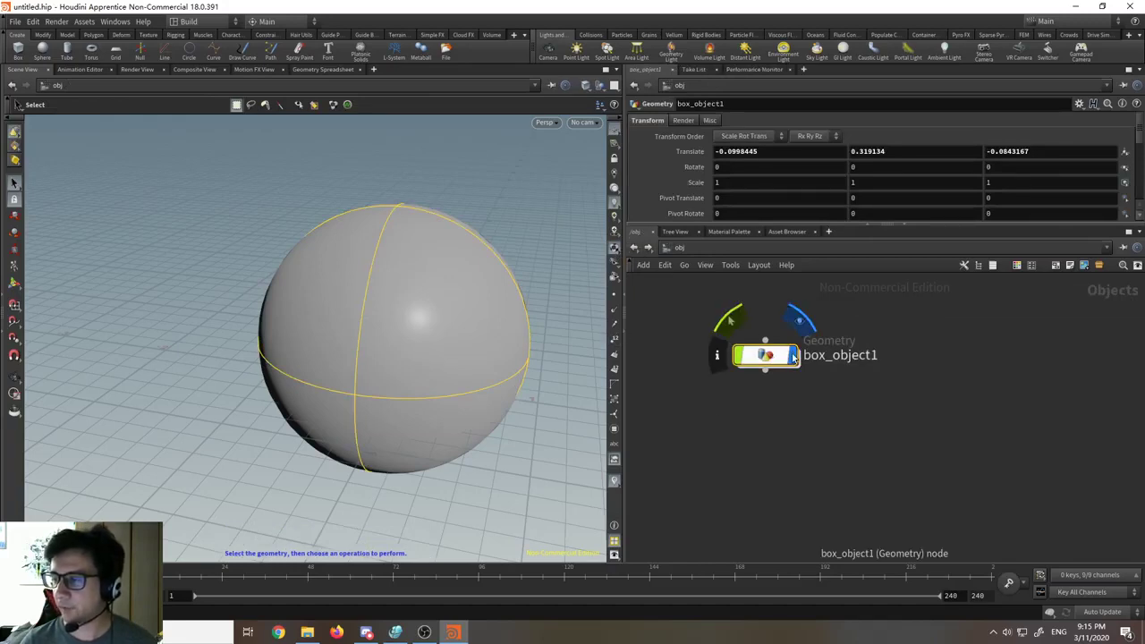
{"action": "left_click", "coordinate": [794, 358]}
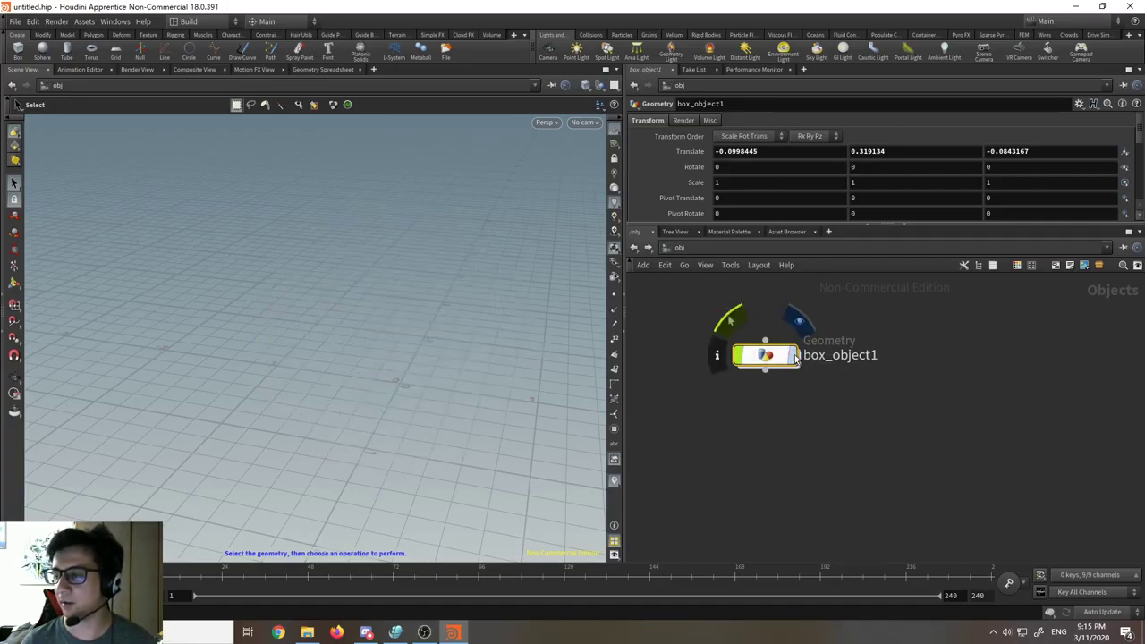
{"action": "left_click", "coordinate": [794, 354]}
{"action": "double_click", "coordinate": [771, 353]}
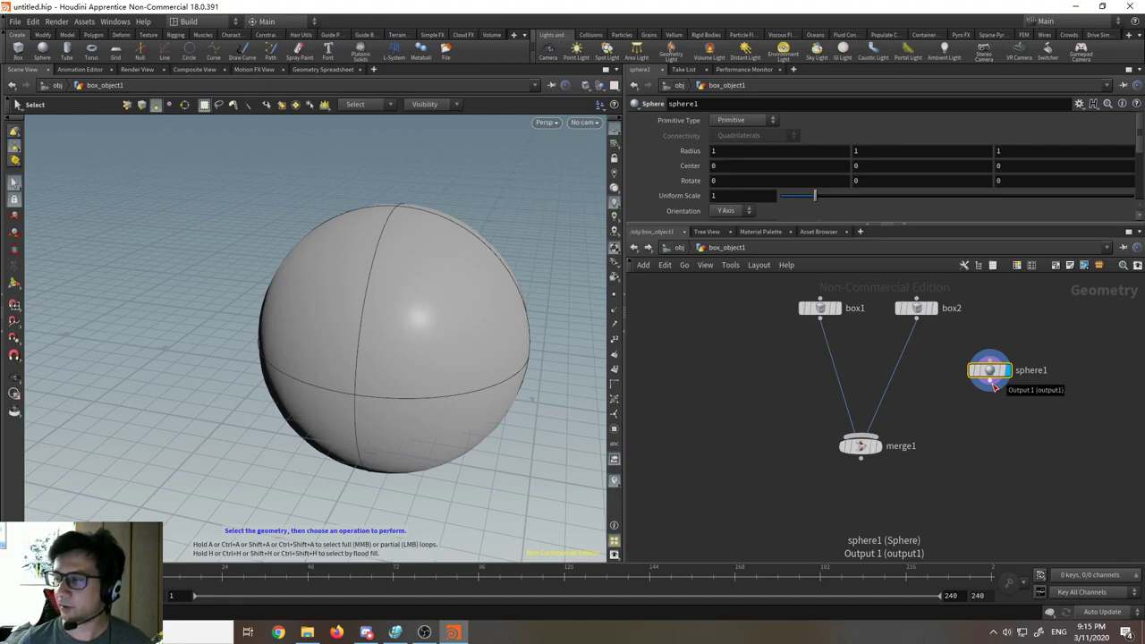
Step: Connect the output of sphere1 to merge1 and turn on the display flag of merge1
{"action": "left_click_drag", "start_coordinate": [989, 391], "coordinate": [889, 442]}
{"action": "left_click", "coordinate": [878, 446]}
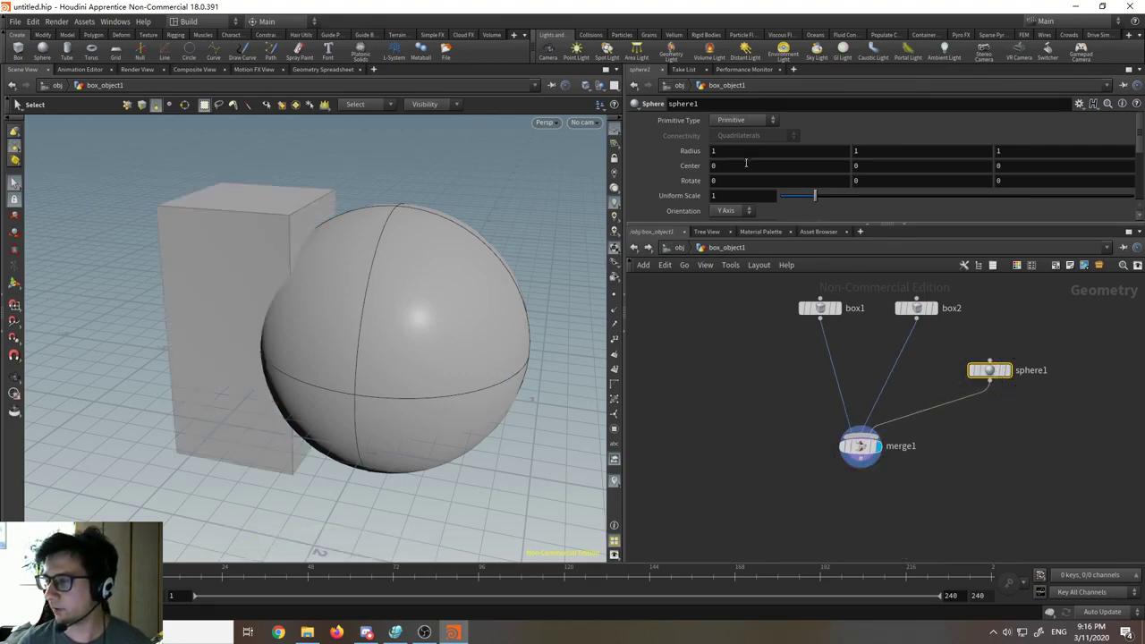
Step: Set the X value of sphere1's Center to 1.6 so the sphere stands beside the boxes
{"action": "middle_click_drag", "start_coordinate": [746, 165], "coordinate": [838, 173]}
{"action": "left_click_drag", "start_coordinate": [347, 317], "coordinate": [308, 384], "text": "alt"}
{"action": "right_click_drag", "start_coordinate": [309, 384], "coordinate": [306, 372], "text": "alt"}
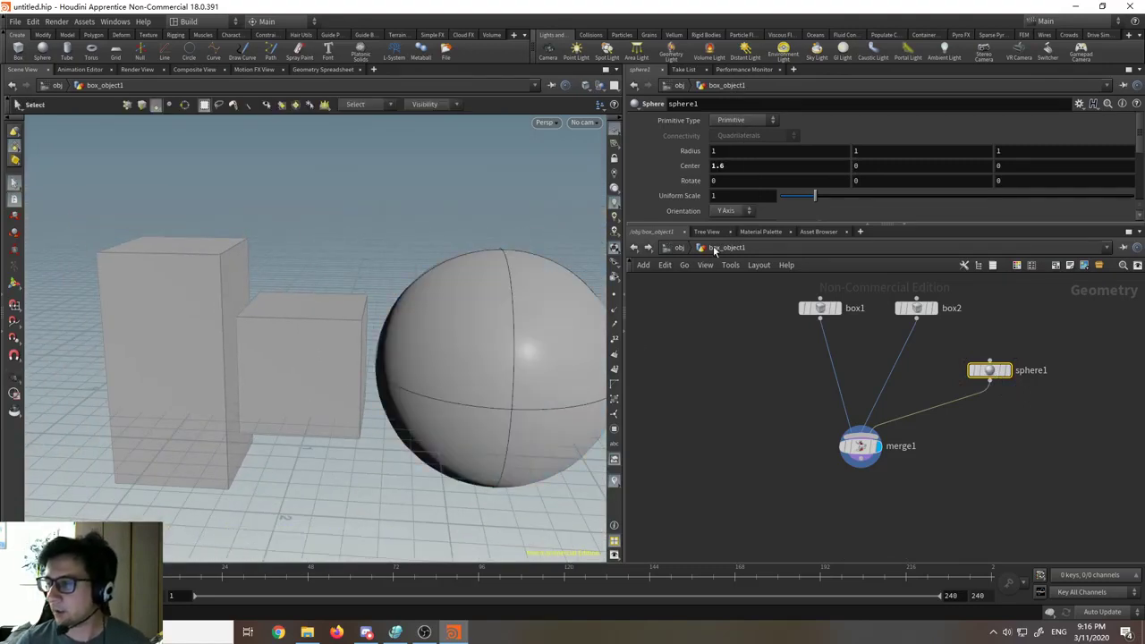
Step: Go up to the object level and scale box_object1 uniformly to 1.56
{"action": "middle_click_drag", "start_coordinate": [765, 336], "coordinate": [745, 356]}
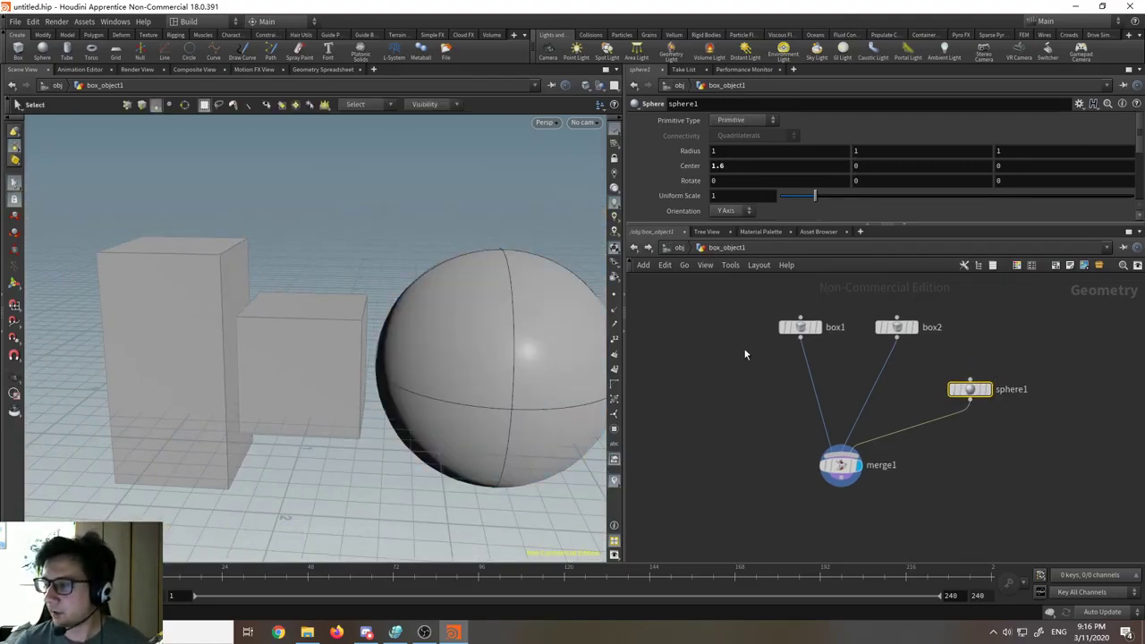
{"action": "left_click", "coordinate": [679, 247]}
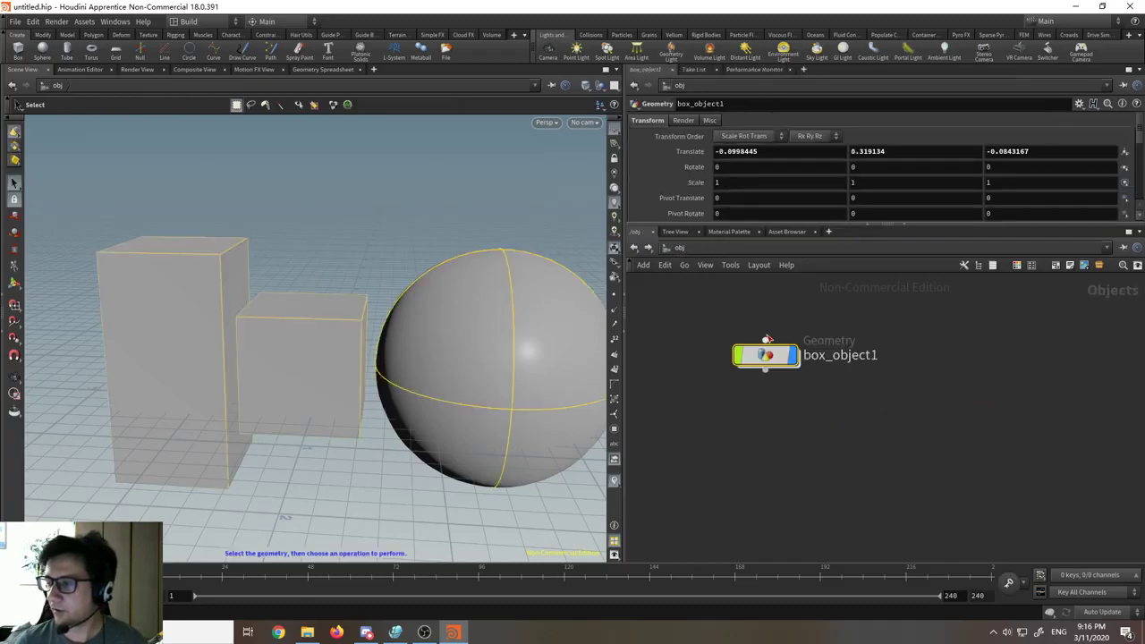
{"action": "double_click", "coordinate": [815, 356]}
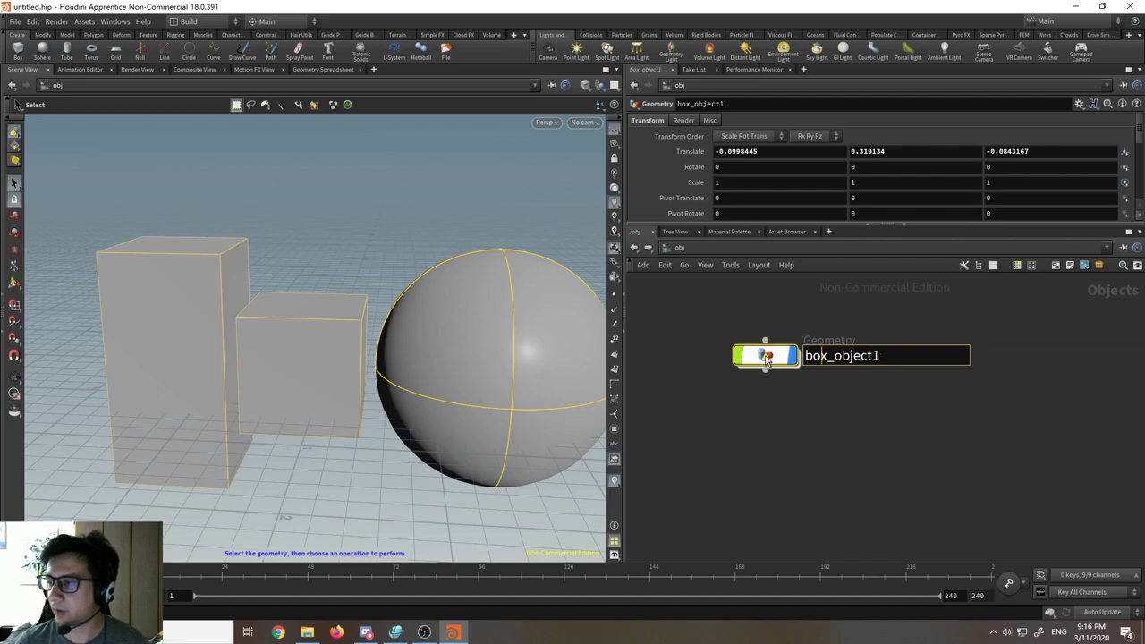
{"action": "key", "text": "Return"}
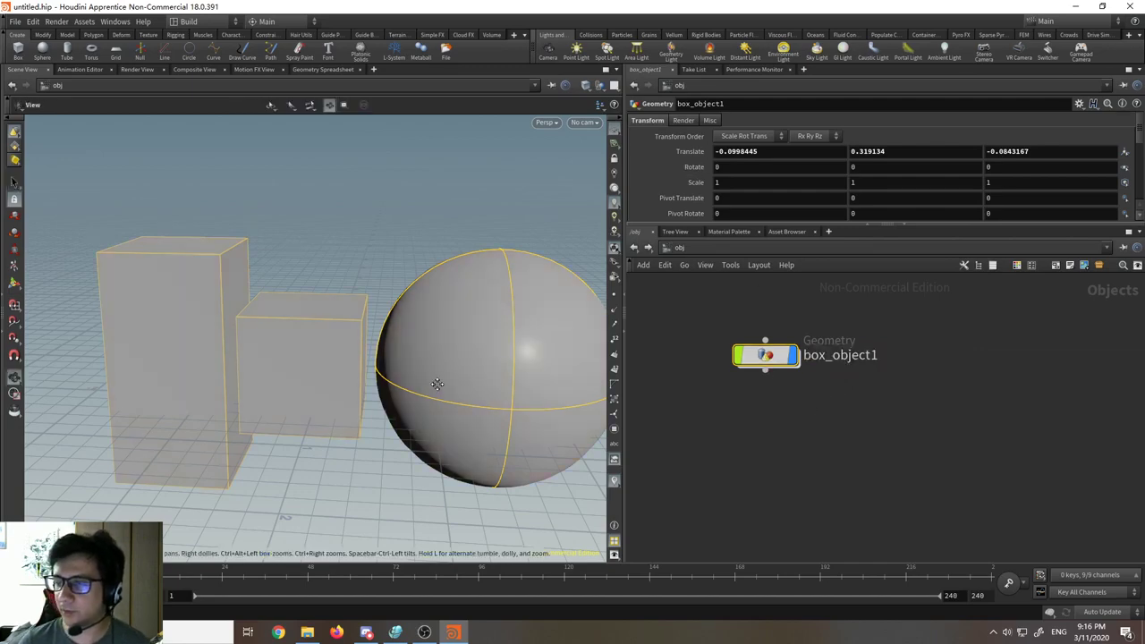
{"action": "right_click_drag", "start_coordinate": [437, 384], "coordinate": [411, 448], "text": "alt"}
{"action": "middle_click_drag", "start_coordinate": [685, 185], "coordinate": [983, 171]}
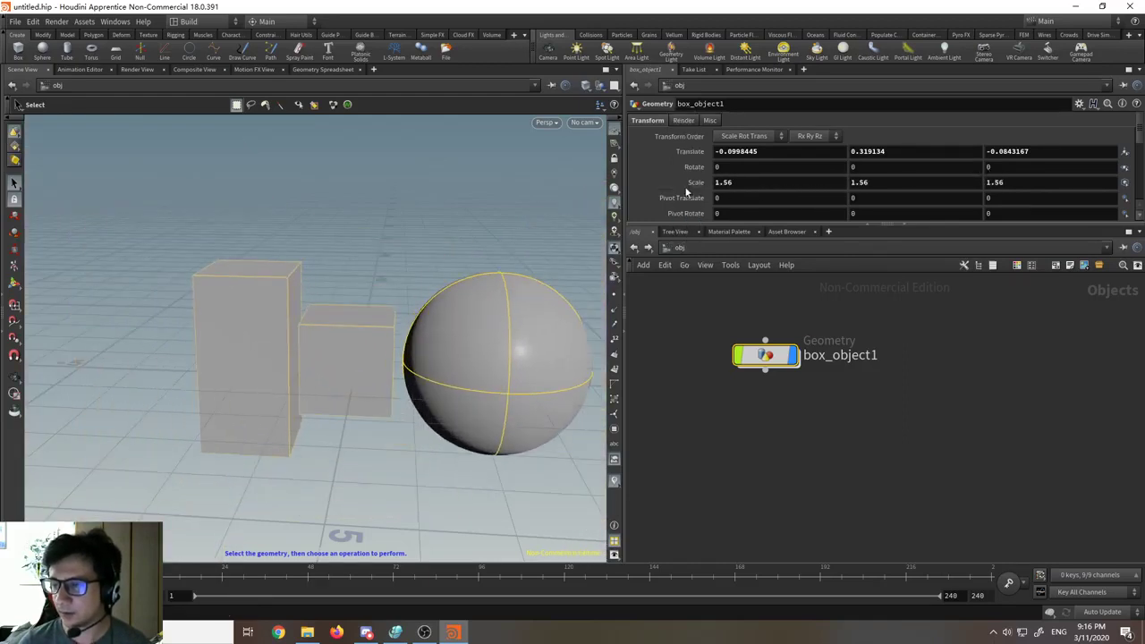
Step: Shift the box_object1 node slightly aside in the network and rename it house
{"action": "middle_click_drag", "start_coordinate": [345, 315], "coordinate": [372, 286], "text": "alt"}
{"action": "mouse_move", "coordinate": [372, 286]}
{"action": "left_mouse_down", "text": "alt"}
{"action": "mouse_move", "coordinate": [330, 298]}
{"action": "mouse_move", "coordinate": [355, 298]}
{"action": "left_mouse_up", "text": "alt"}
{"action": "left_click_drag", "start_coordinate": [780, 355], "coordinate": [758, 365]}
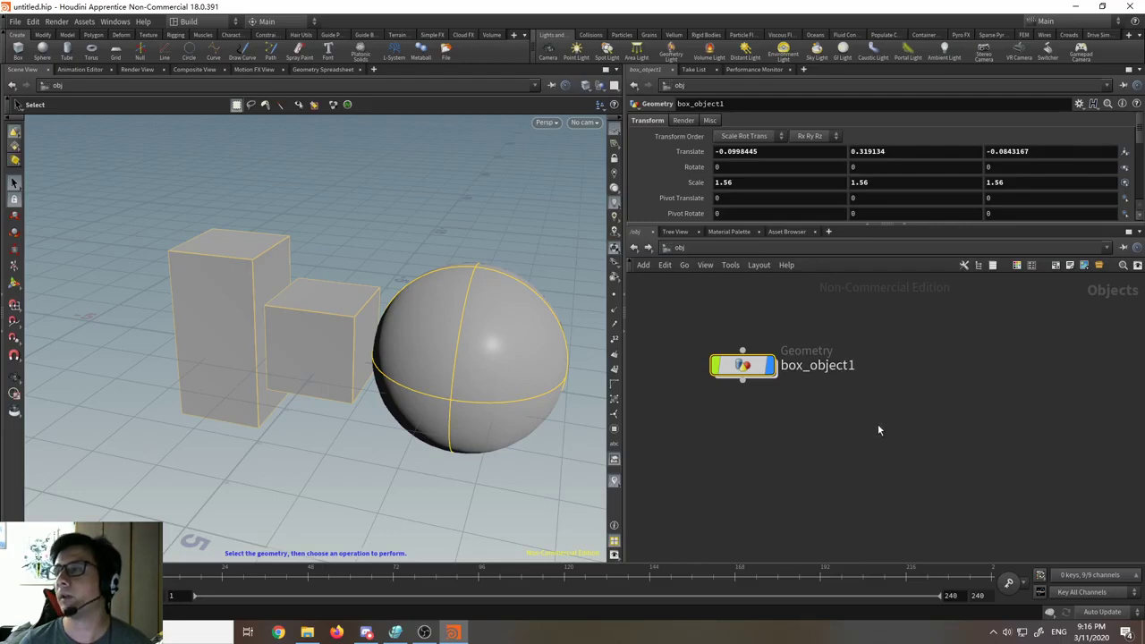
{"action": "double_click", "coordinate": [831, 366]}
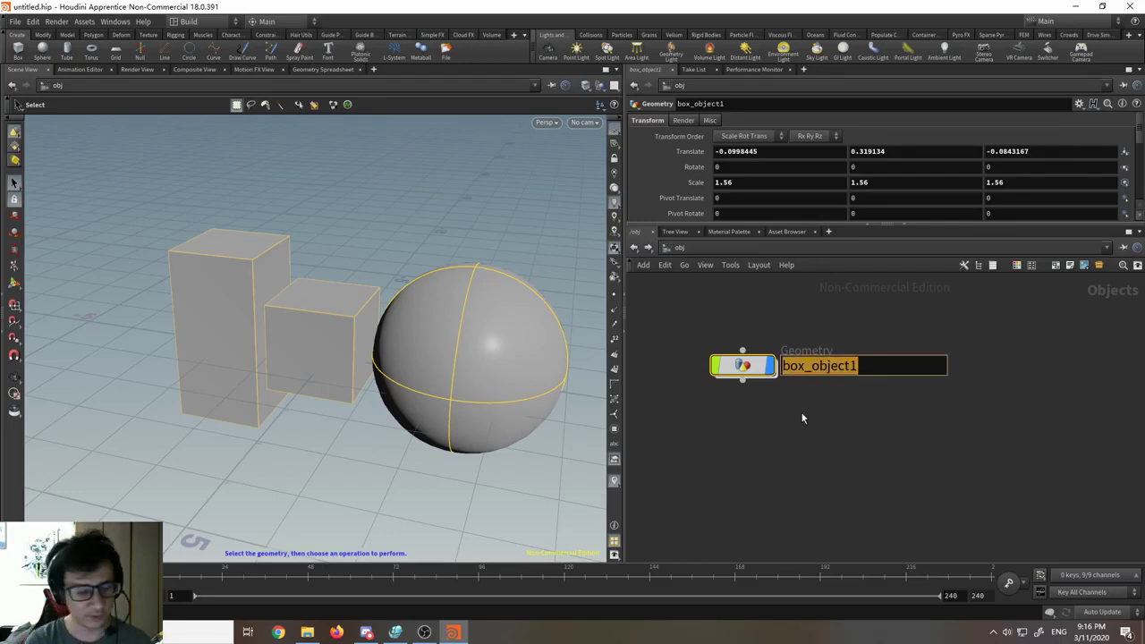
{"action": "type", "text": "house"}
{"action": "key", "text": "Return"}
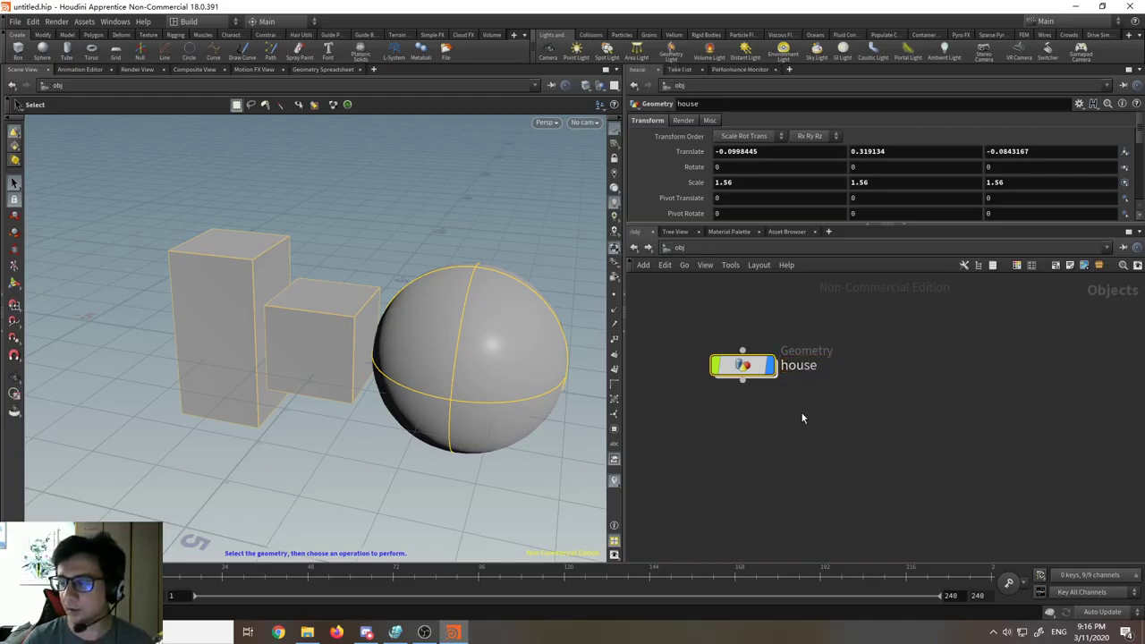
Step: Add a second Geometry node beside house and rename it trees
{"action": "left_click", "coordinate": [897, 362]}
{"action": "key", "text": "Tab"}
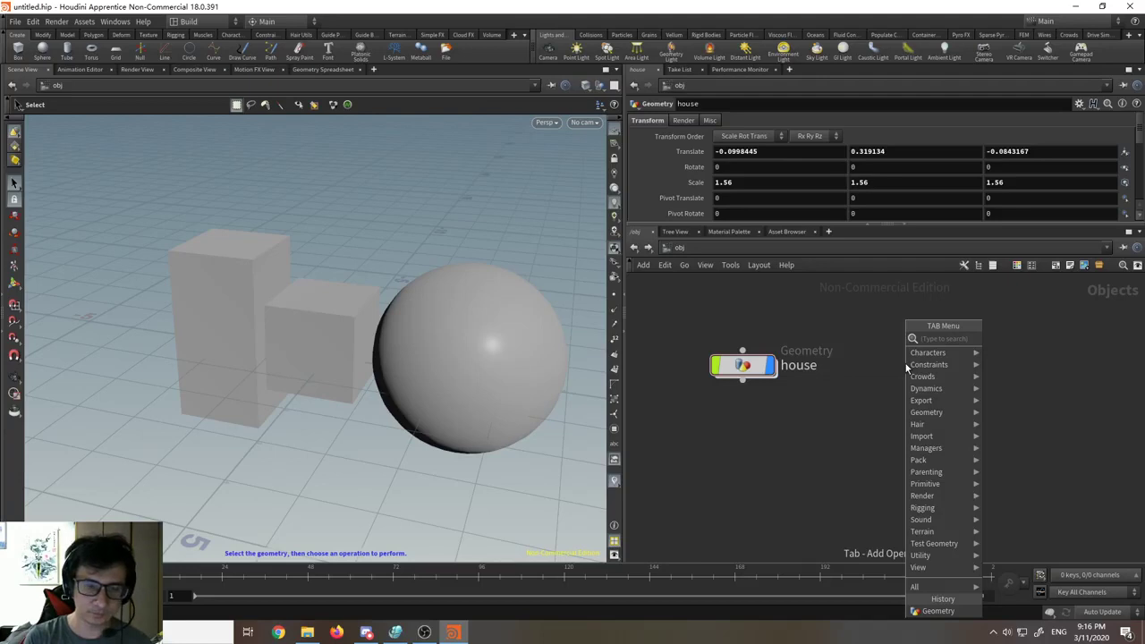
{"action": "type", "text": "geo"}
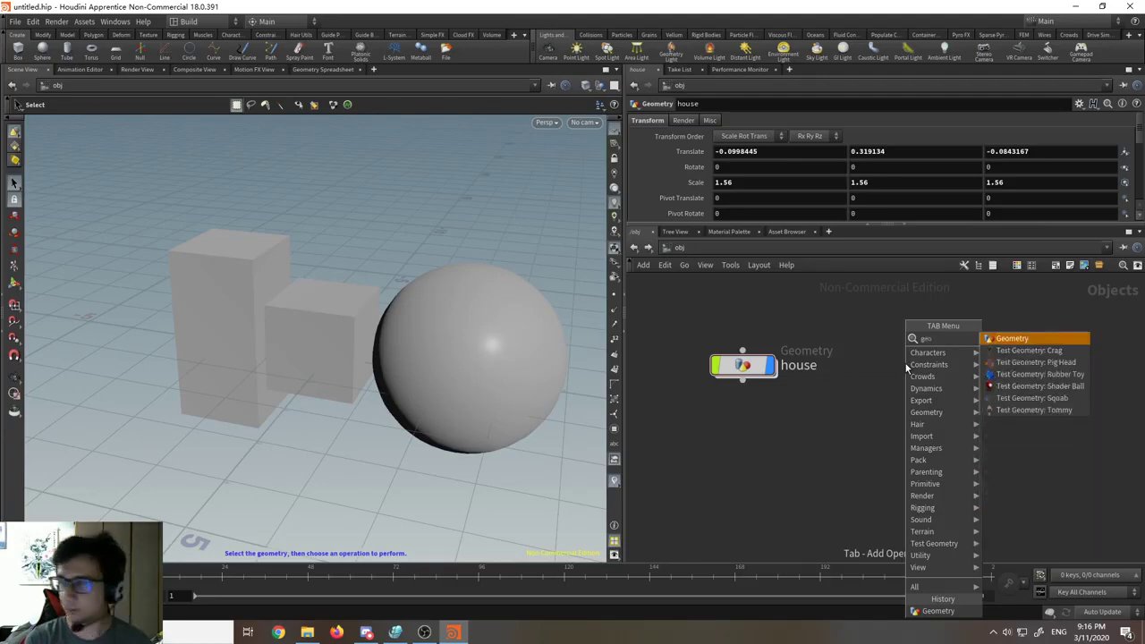
{"action": "key", "text": "Return"}
{"action": "left_click", "coordinate": [905, 363]}
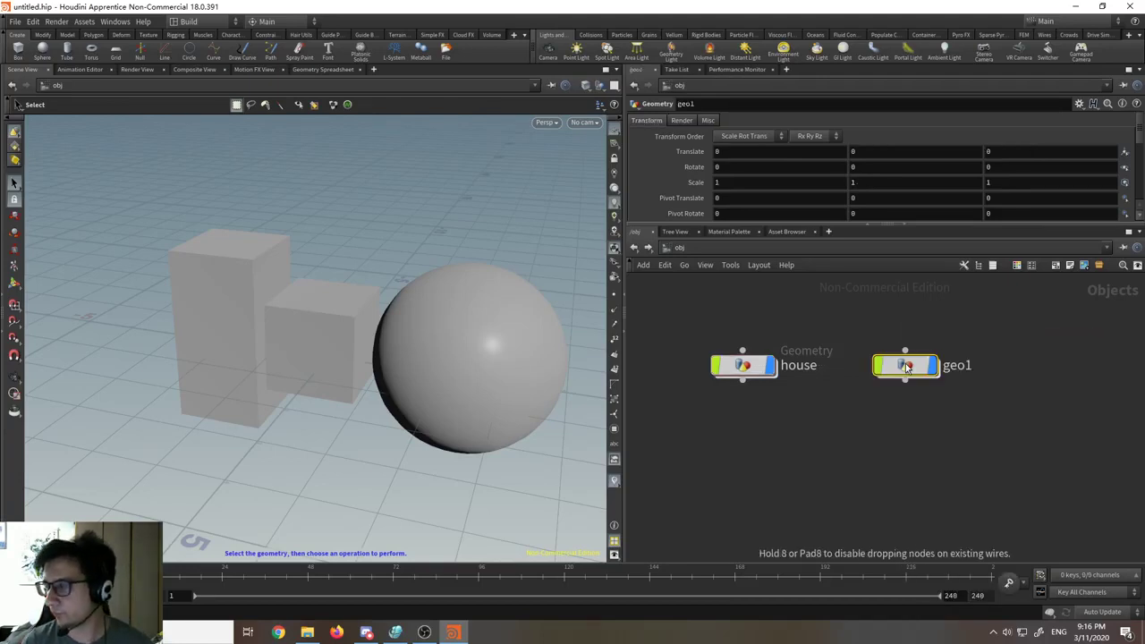
{"action": "key", "text": "F2"}
{"action": "type", "text": "trees"}
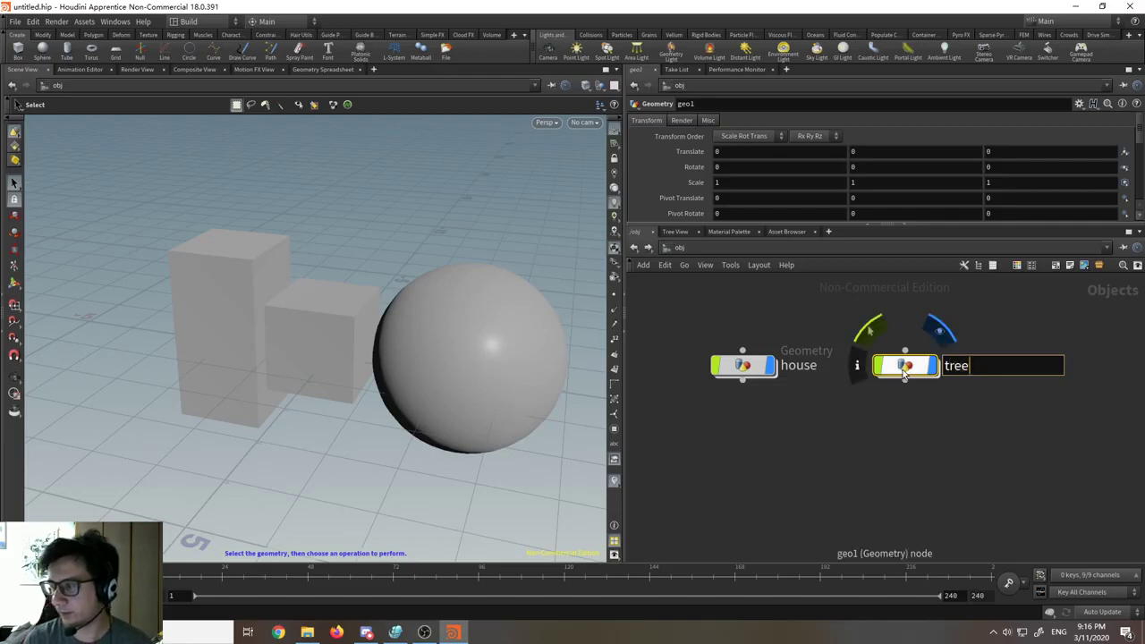
{"action": "key", "text": "Return"}
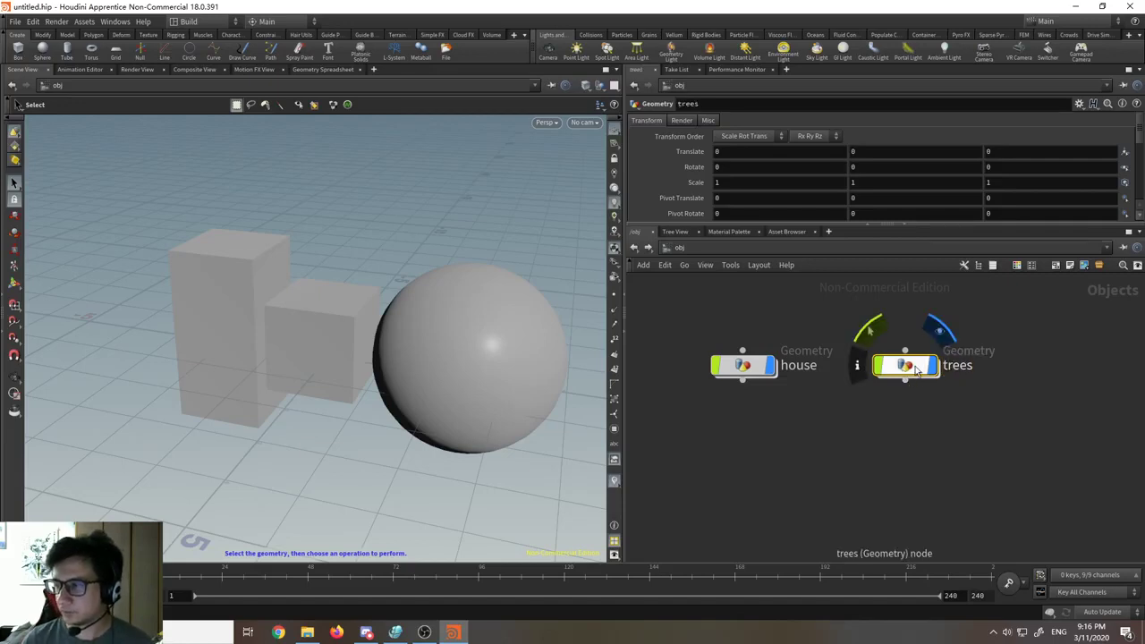
Step: Go inside the trees object and add a Tube node to its empty network
{"action": "double_click", "coordinate": [914, 366]}
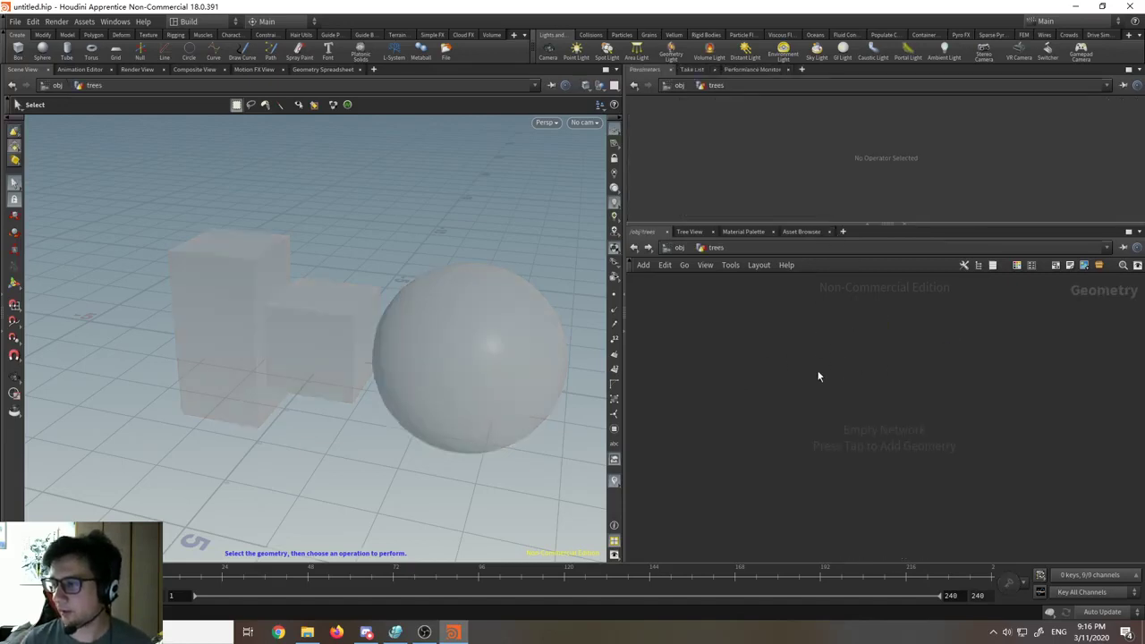
{"action": "key", "text": "Tab"}
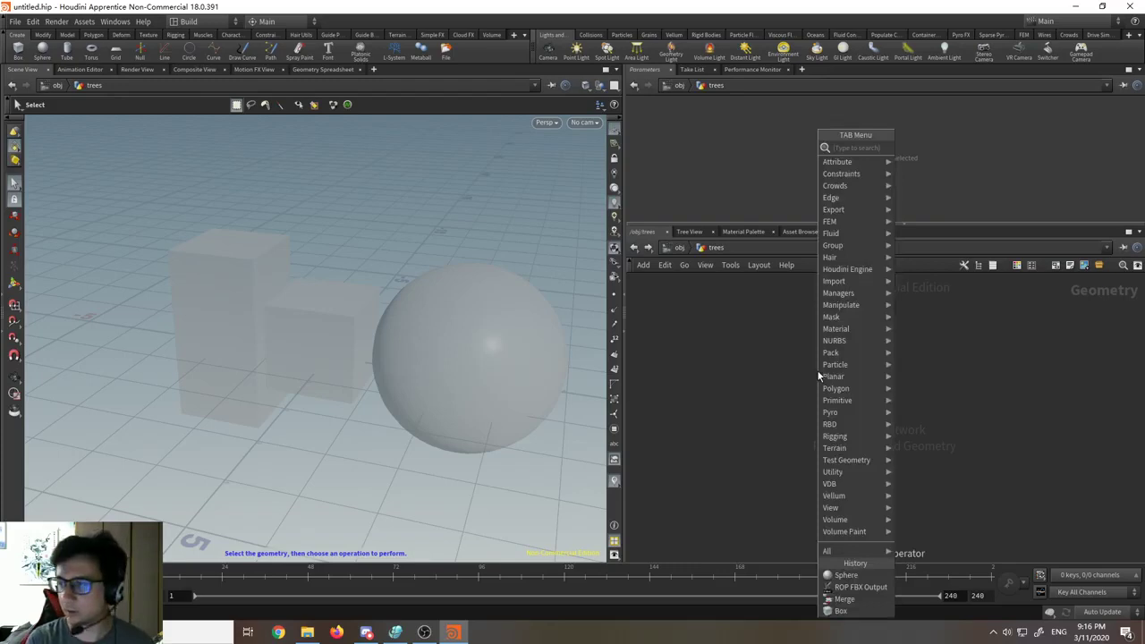
{"action": "type", "text": "tube"}
{"action": "key", "text": "Return"}
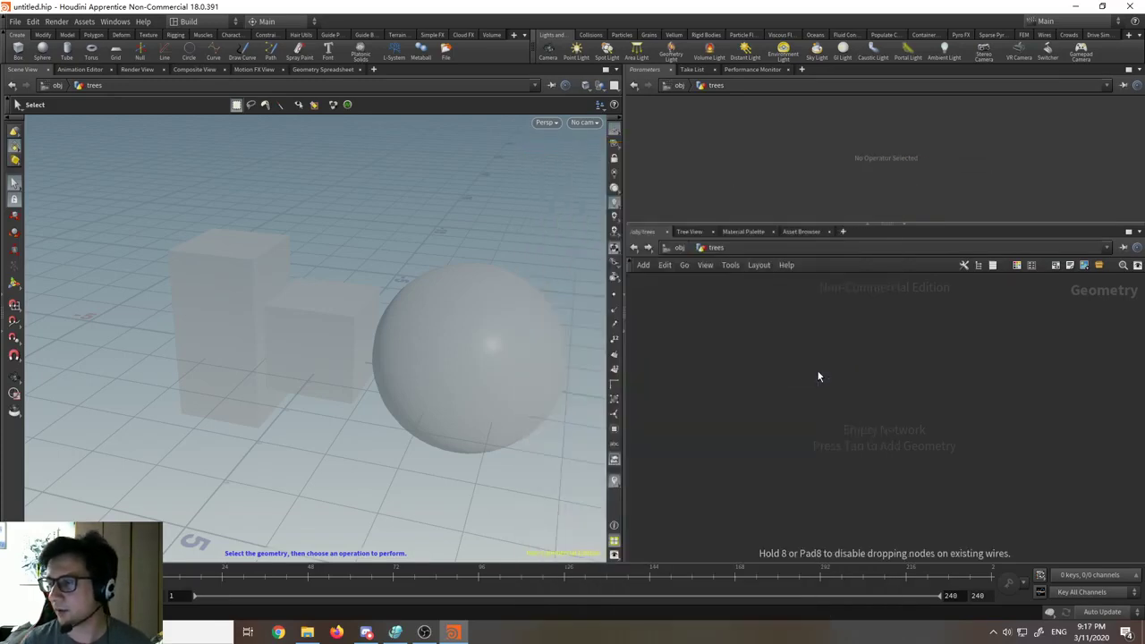
{"action": "left_click", "coordinate": [817, 376]}
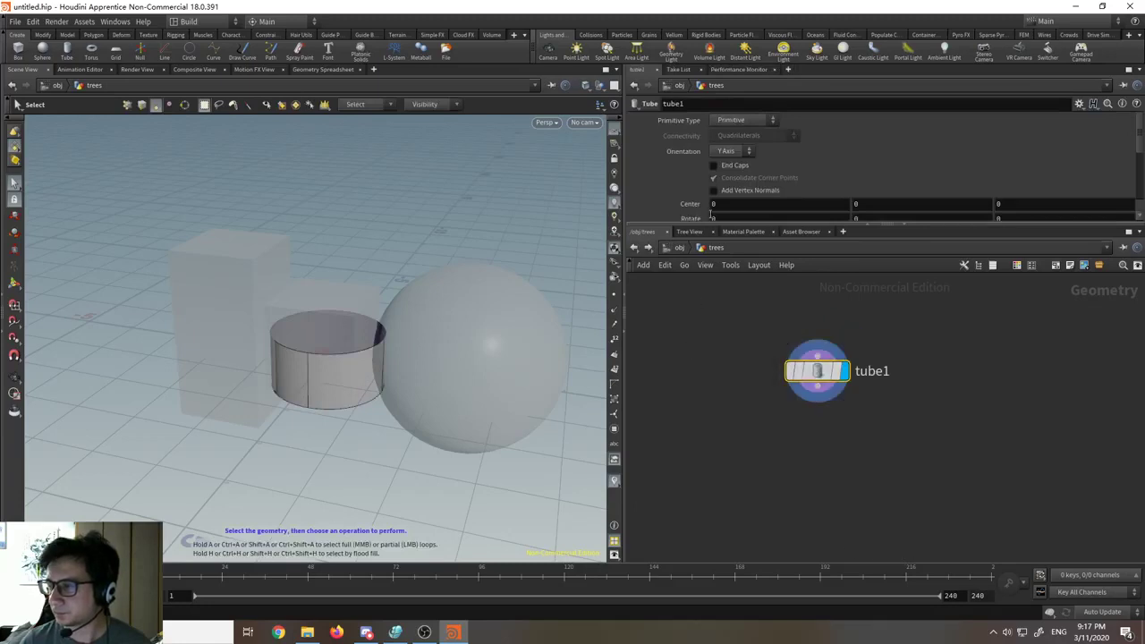
Step: Set the tube's Height to about 6.49 to make it a tall trunk
{"action": "scroll", "coordinate": [711, 213], "scroll_direction": "down", "scroll_amount": 2}
{"action": "middle_click_drag", "start_coordinate": [861, 170], "coordinate": [966, 174]}
{"action": "key", "text": "ctrl+z"}
{"action": "scroll", "coordinate": [781, 201], "scroll_direction": "down", "scroll_amount": 3}
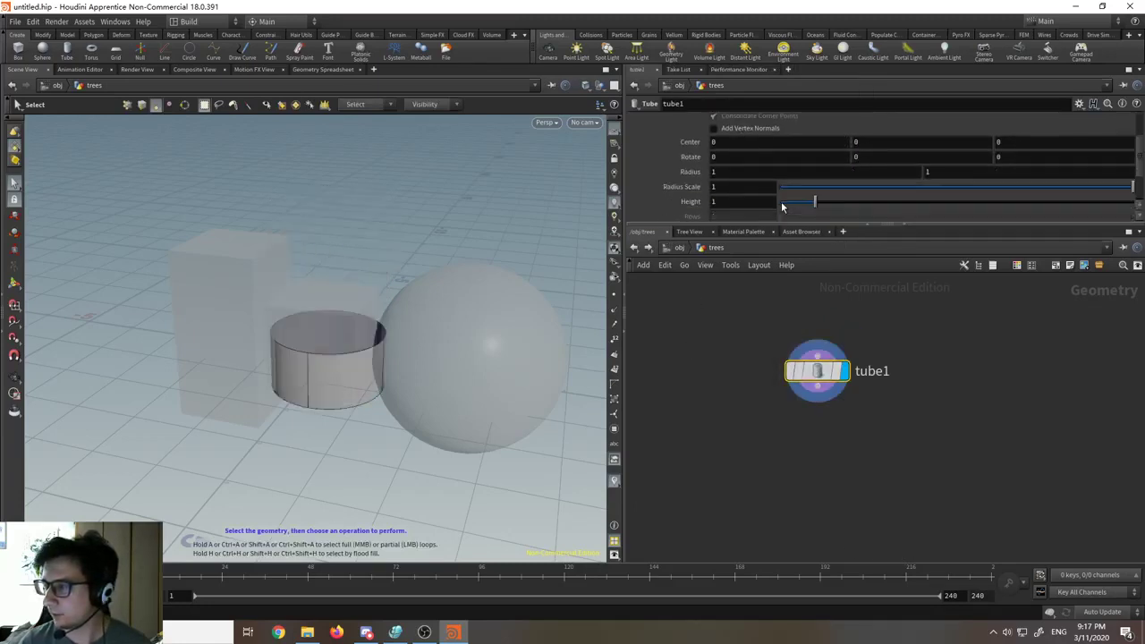
{"action": "left_click_drag", "start_coordinate": [816, 186], "coordinate": [1008, 185]}
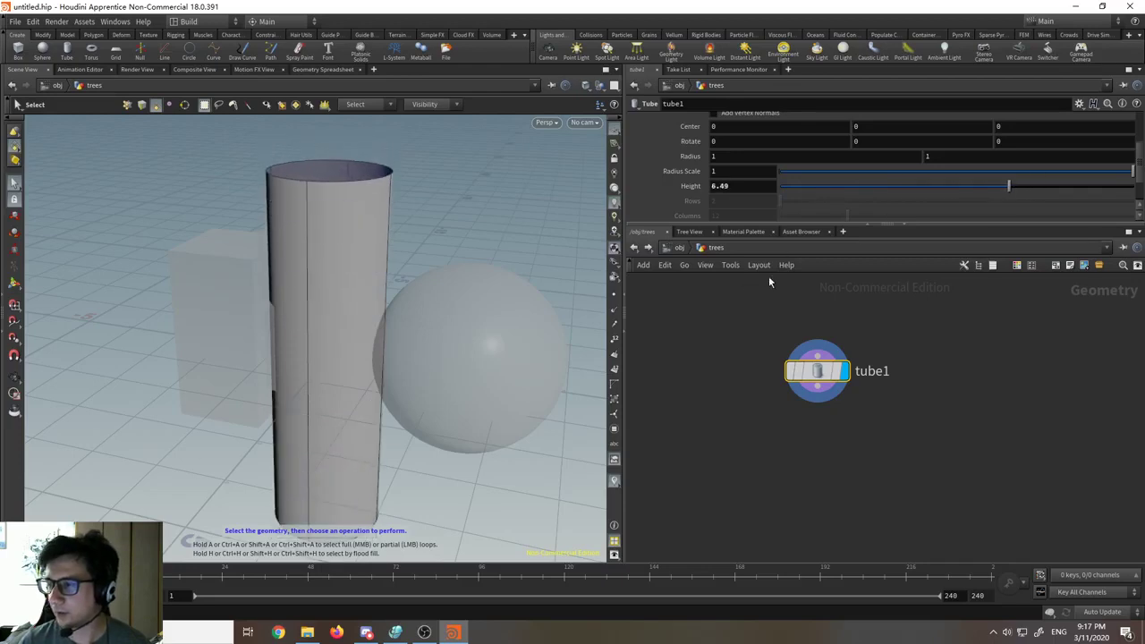
Step: Show the tube's handles in the viewport and scale it down to a radius of about 0.855
{"action": "left_click", "coordinate": [15, 283]}
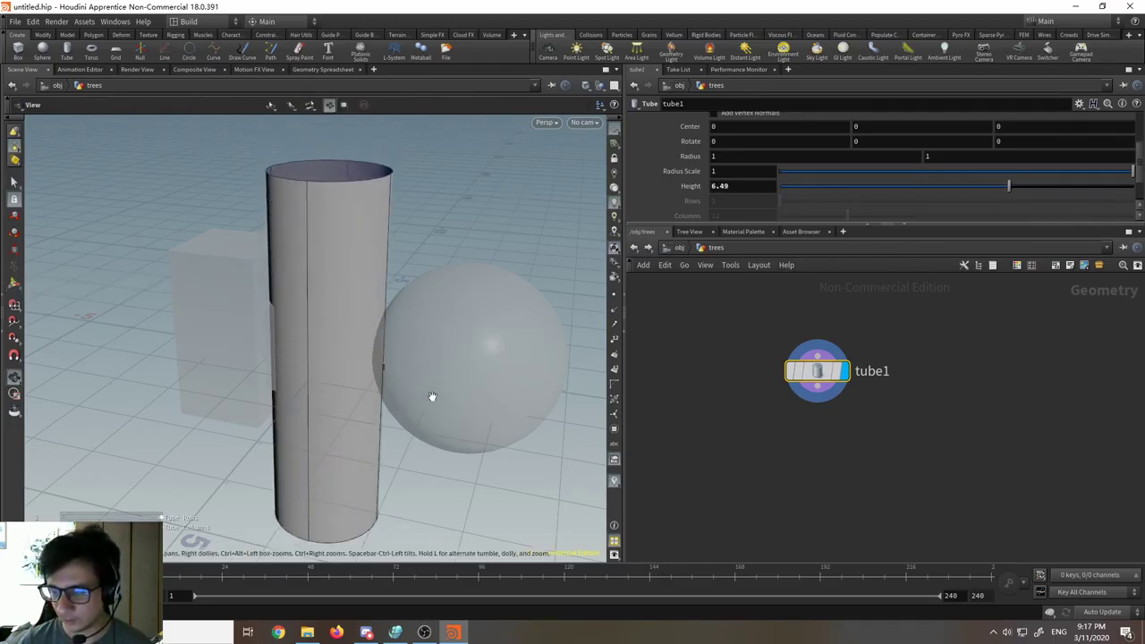
{"action": "left_click_drag", "start_coordinate": [429, 396], "coordinate": [415, 431], "text": "alt"}
{"action": "left_click_drag", "start_coordinate": [409, 338], "coordinate": [55, 250]}
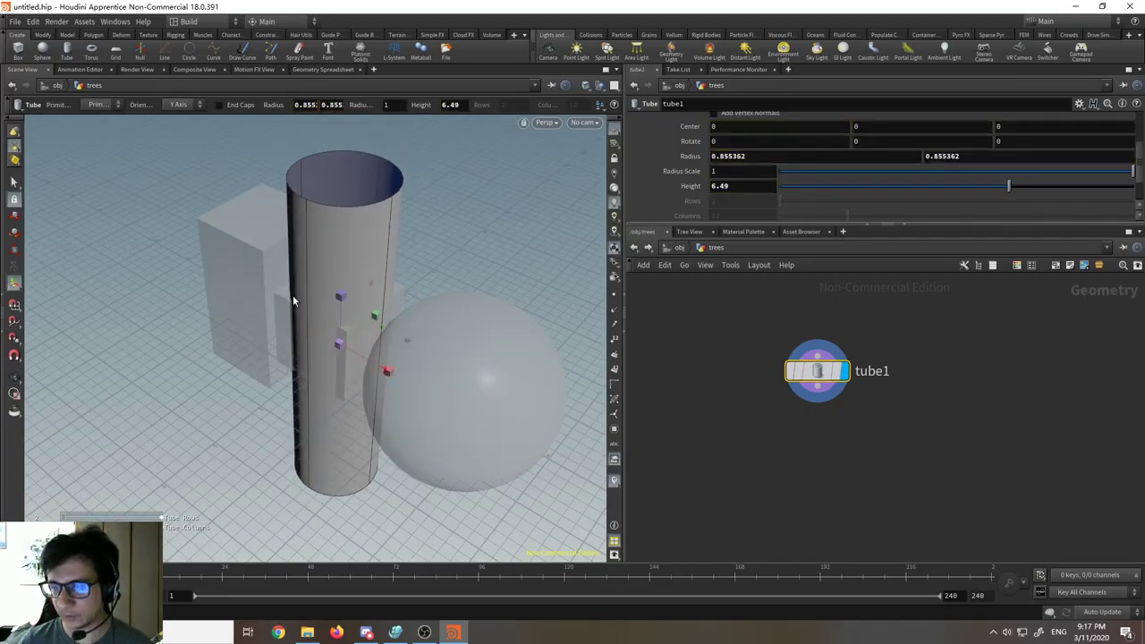
Step: Move the tube across the ground plane beside the boxes, to a Center of about -2.335, 0, 2.98
{"action": "key", "text": "t"}
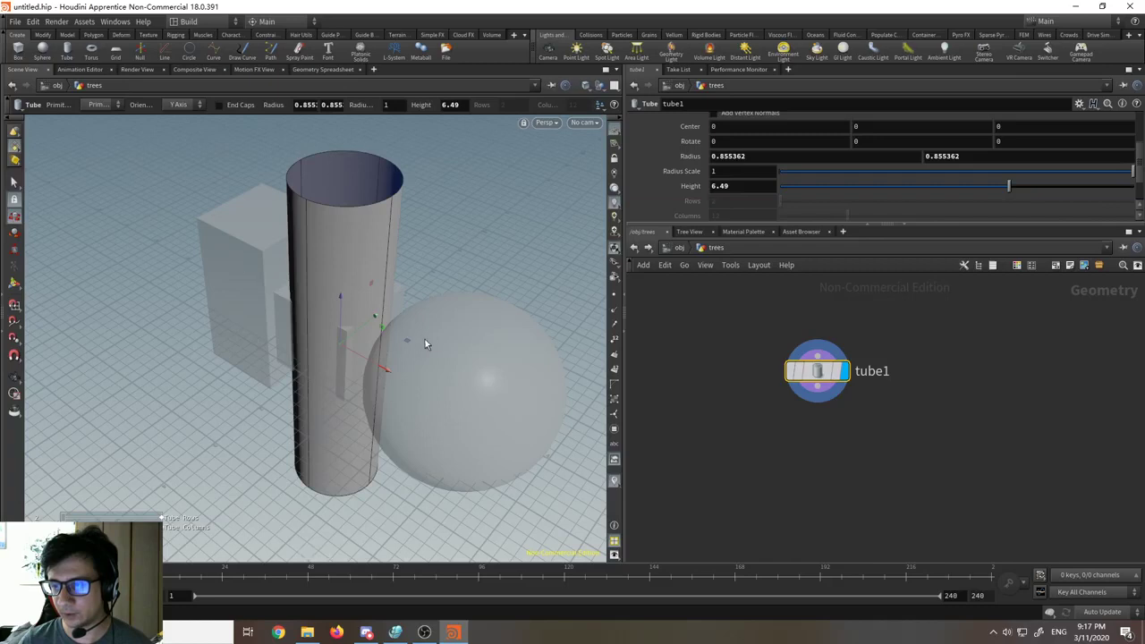
{"action": "left_click_drag", "start_coordinate": [409, 341], "coordinate": [197, 362]}
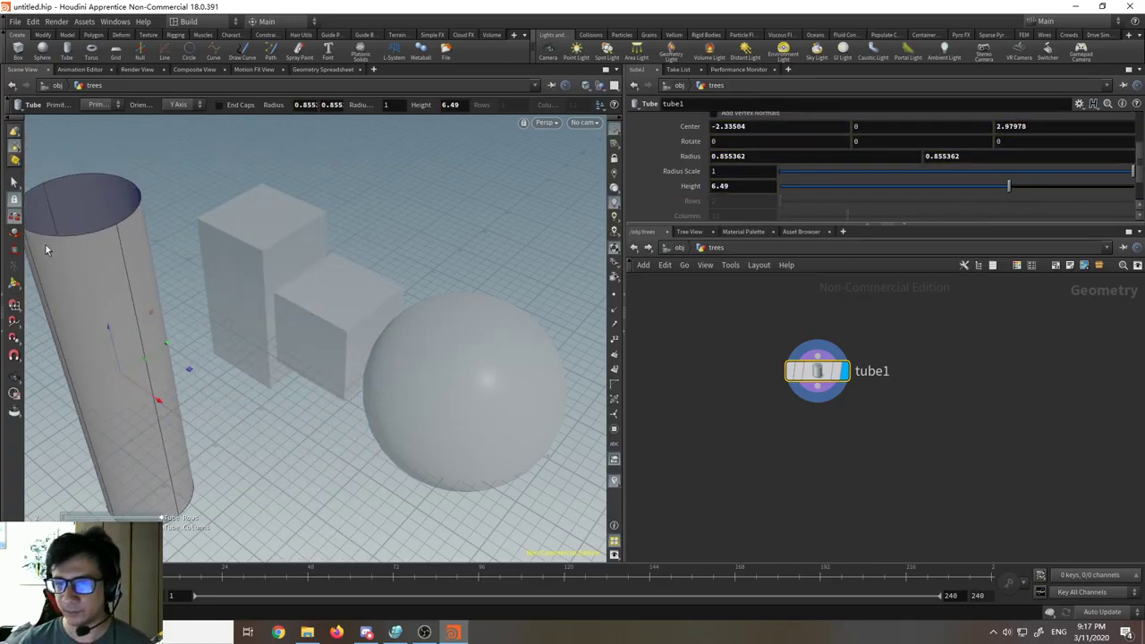
{"action": "middle_click_drag", "start_coordinate": [271, 418], "coordinate": [364, 402], "text": "alt"}
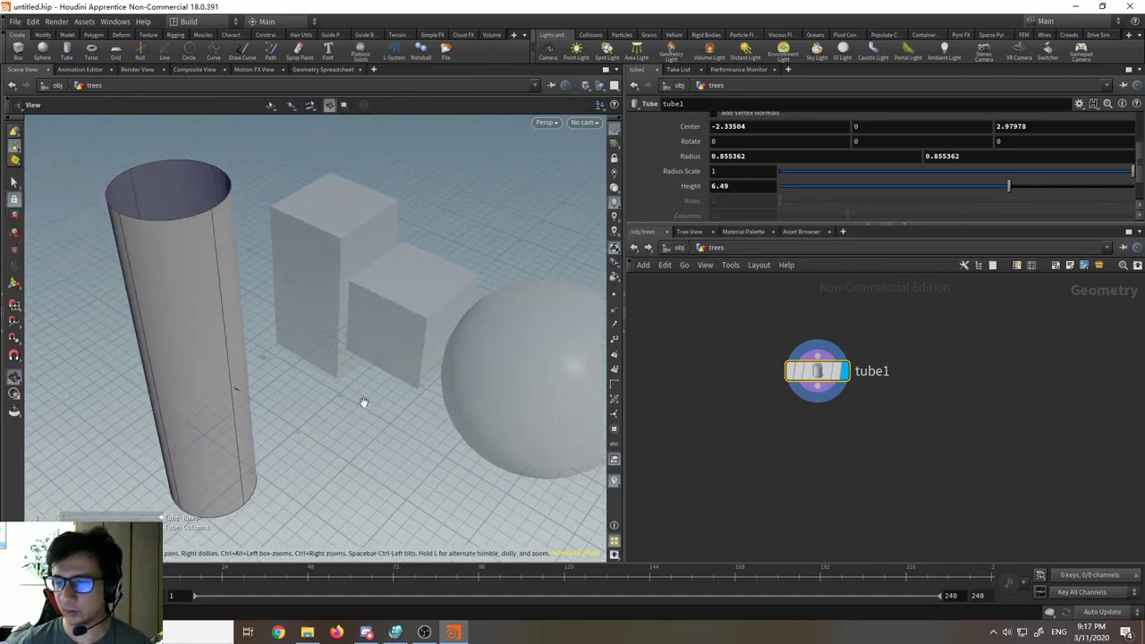
Step: Go up to the object level and toggle the display flag of trees several times, leaving it hidden
{"action": "left_click", "coordinate": [638, 253]}
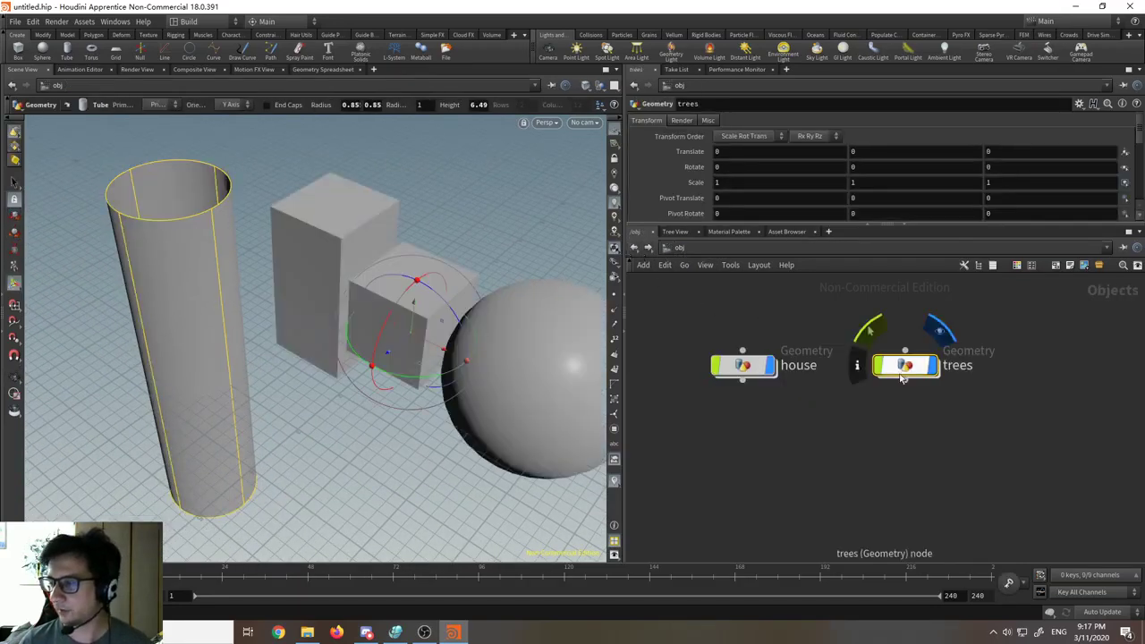
{"action": "left_click", "coordinate": [779, 436]}
{"action": "middle_click_drag", "start_coordinate": [348, 424], "coordinate": [331, 429], "text": "alt"}
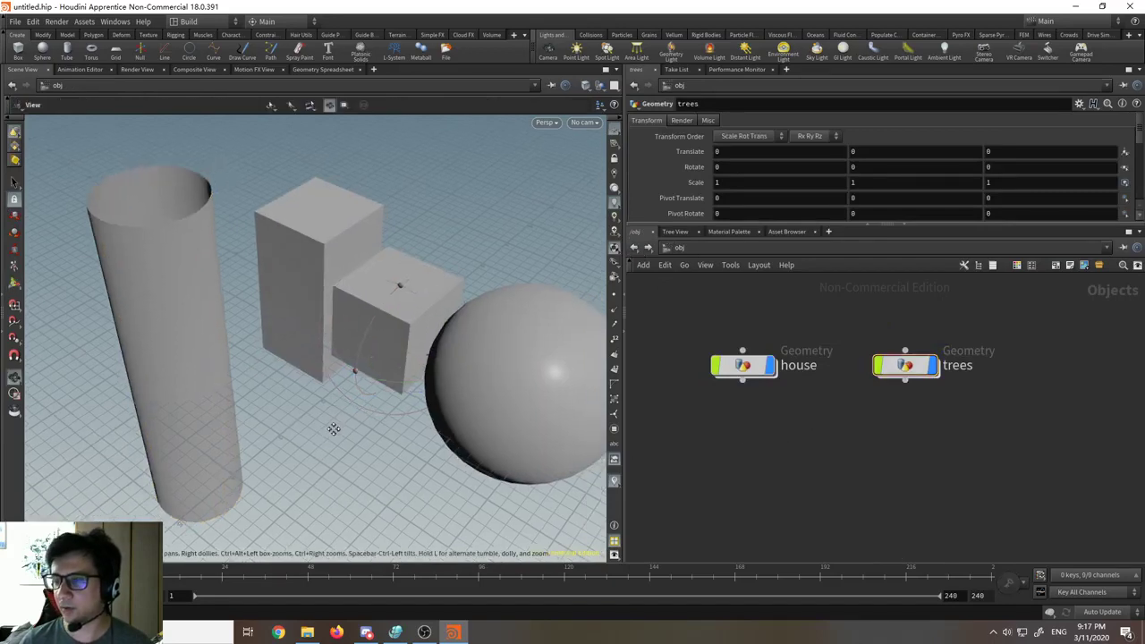
{"action": "mouse_move", "coordinate": [332, 429]}
{"action": "left_mouse_down", "text": "alt"}
{"action": "mouse_move", "coordinate": [367, 385]}
{"action": "mouse_move", "coordinate": [349, 388]}
{"action": "mouse_move", "coordinate": [331, 417]}
{"action": "left_mouse_up", "text": "alt"}
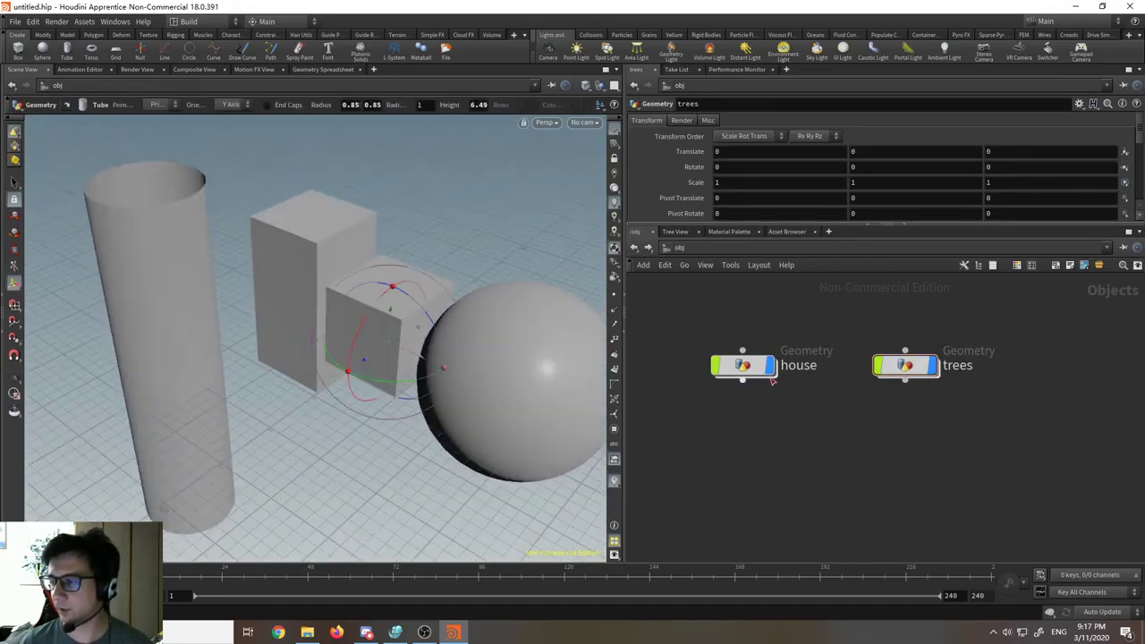
{"action": "left_click", "coordinate": [934, 367]}
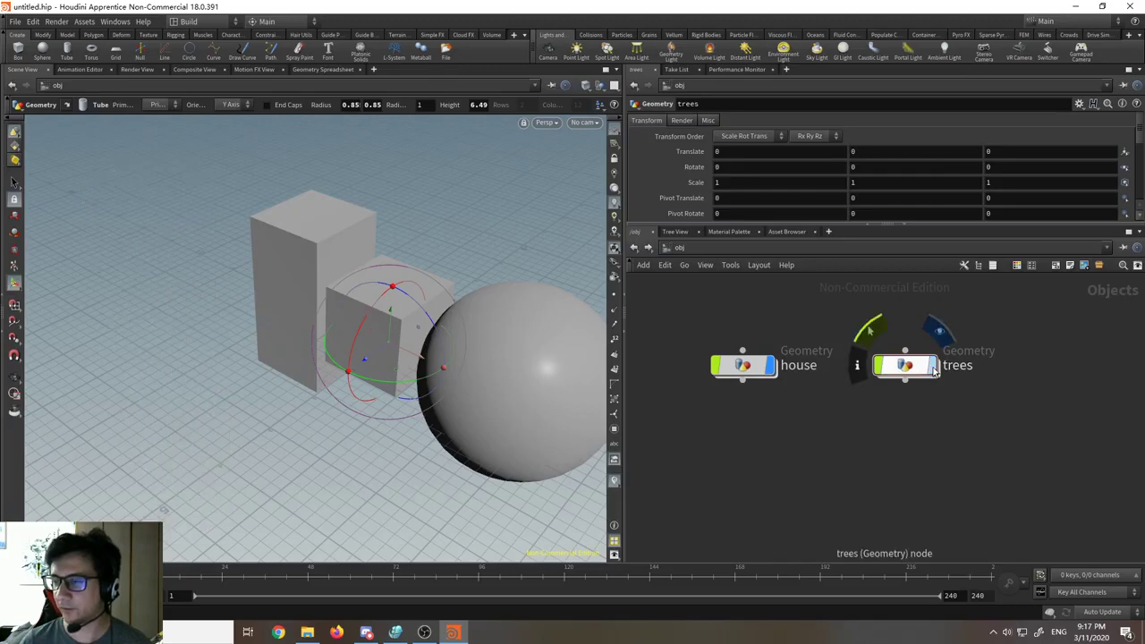
{"action": "left_click", "coordinate": [934, 367]}
{"action": "left_click", "coordinate": [934, 366]}
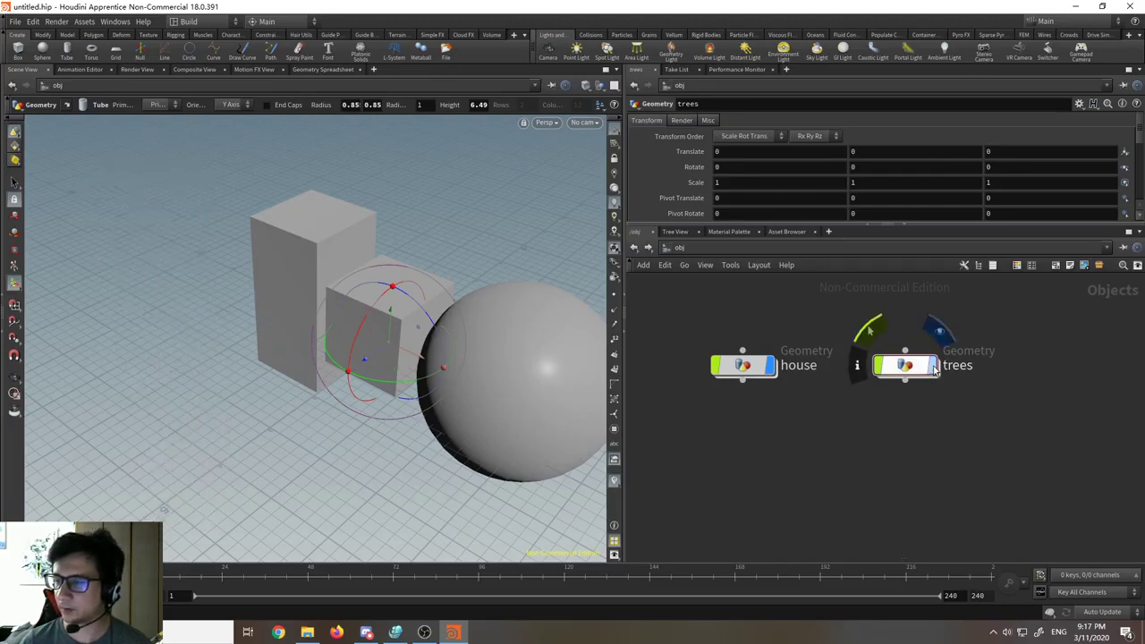
{"action": "left_click", "coordinate": [934, 367]}
{"action": "left_click", "coordinate": [933, 367]}
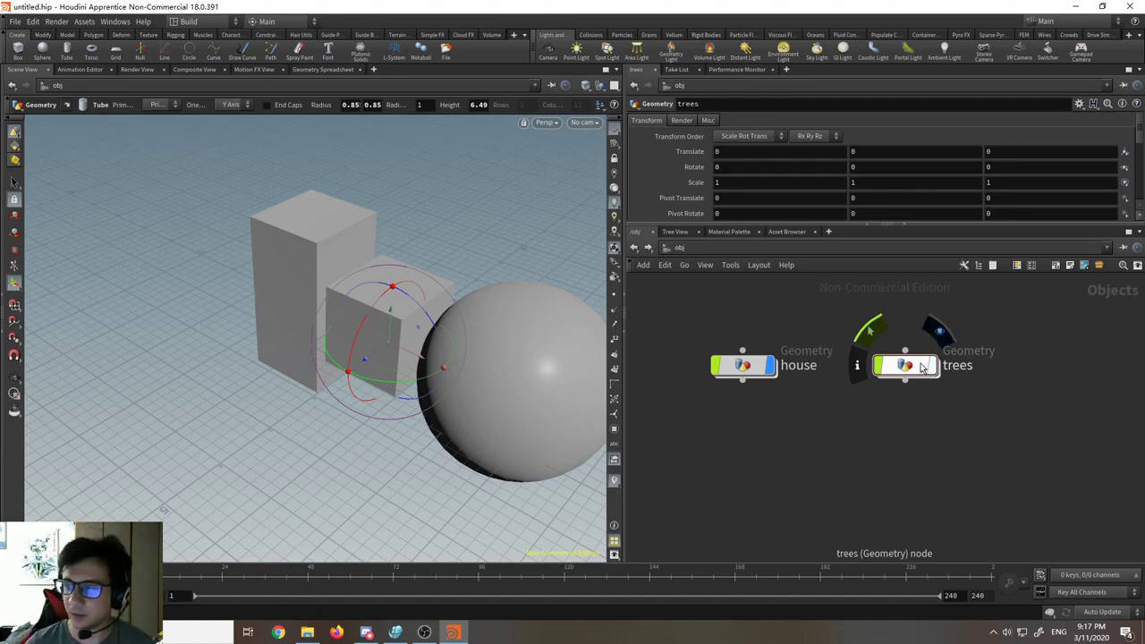
{"action": "left_click_drag", "start_coordinate": [921, 366], "coordinate": [910, 367]}
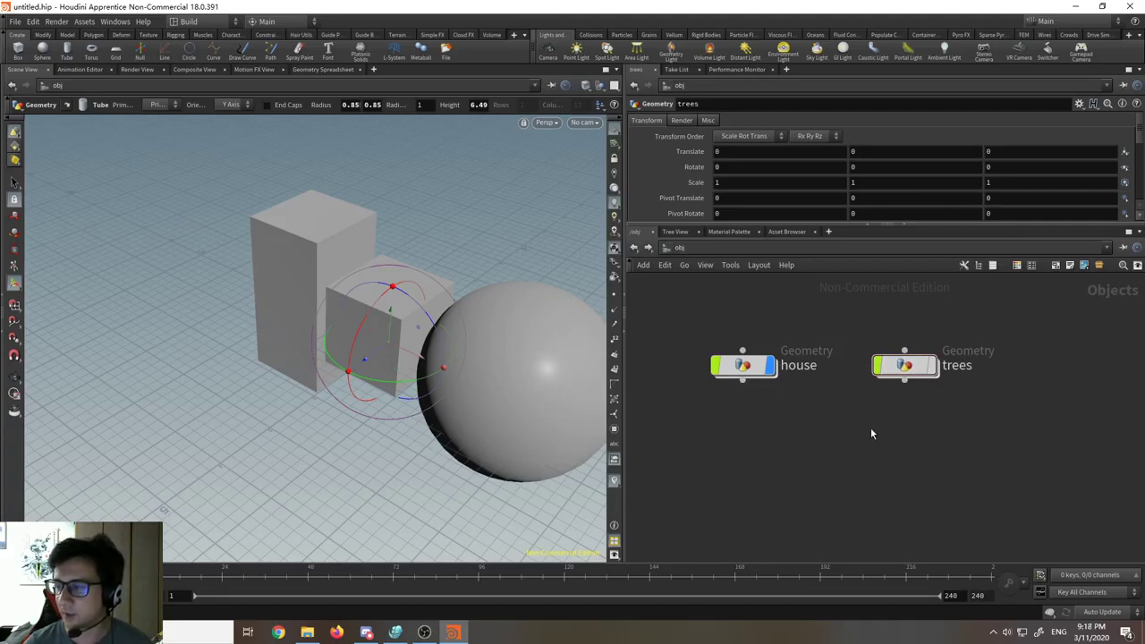
Step: Hide house and show it again, and show trees and hide it again, using their display flags
{"action": "mouse_move", "coordinate": [934, 371]}
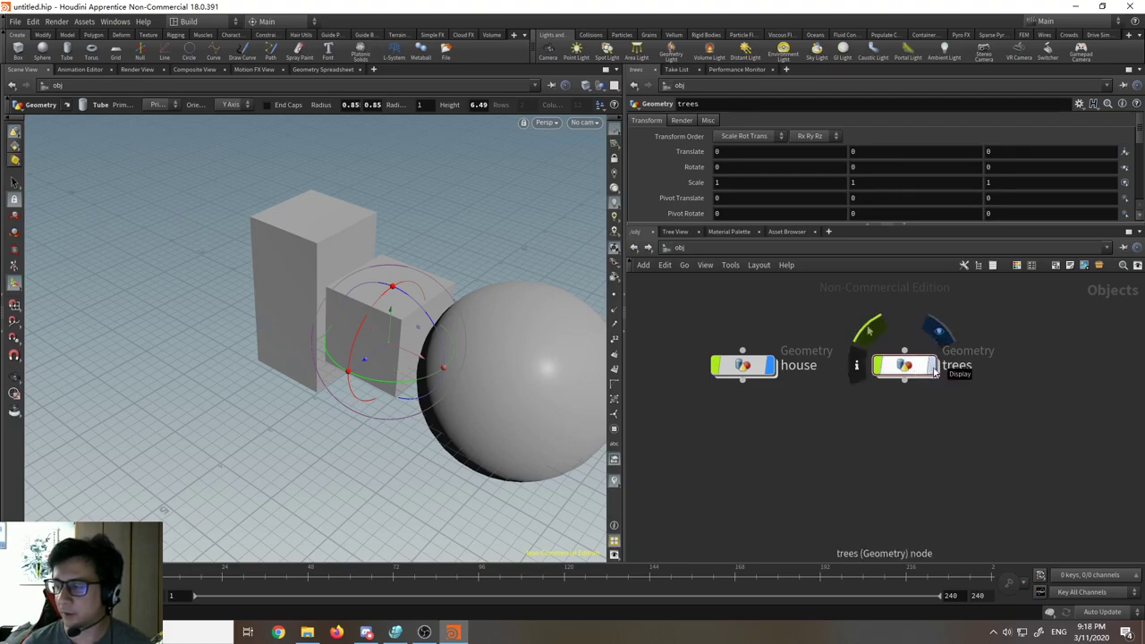
{"action": "left_click", "coordinate": [774, 371]}
{"action": "left_click", "coordinate": [775, 371]}
{"action": "left_click", "coordinate": [934, 370]}
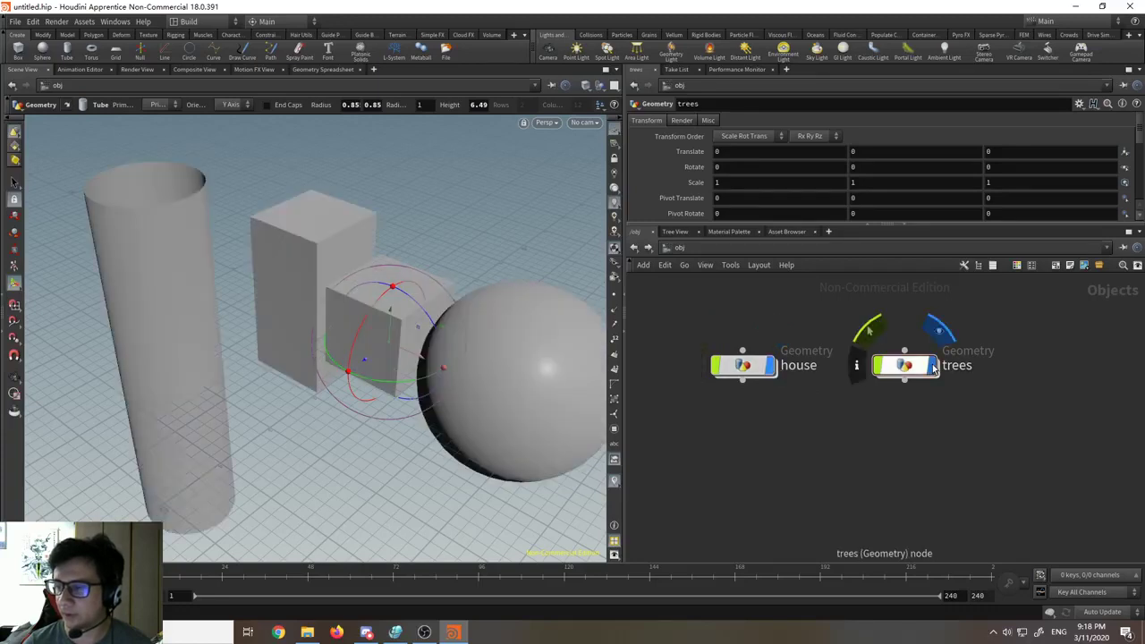
{"action": "left_click", "coordinate": [935, 369]}
Step: Go inside the house object to view its node network and return to the object level
{"action": "left_click", "coordinate": [742, 365]}
{"action": "double_click", "coordinate": [742, 365]}
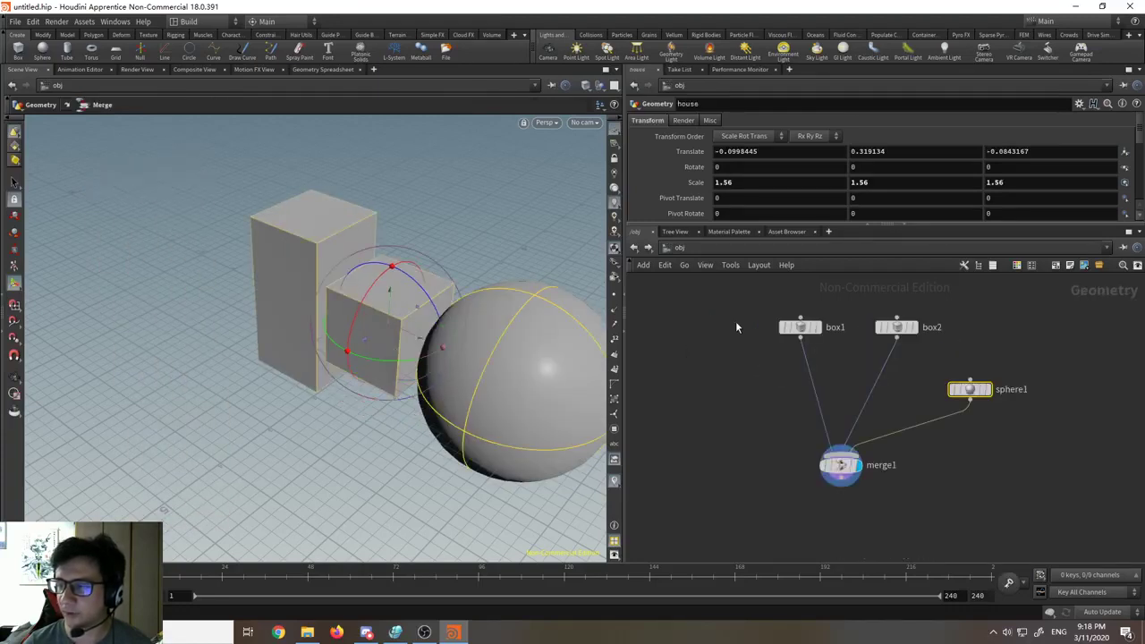
{"action": "left_click", "coordinate": [633, 247]}
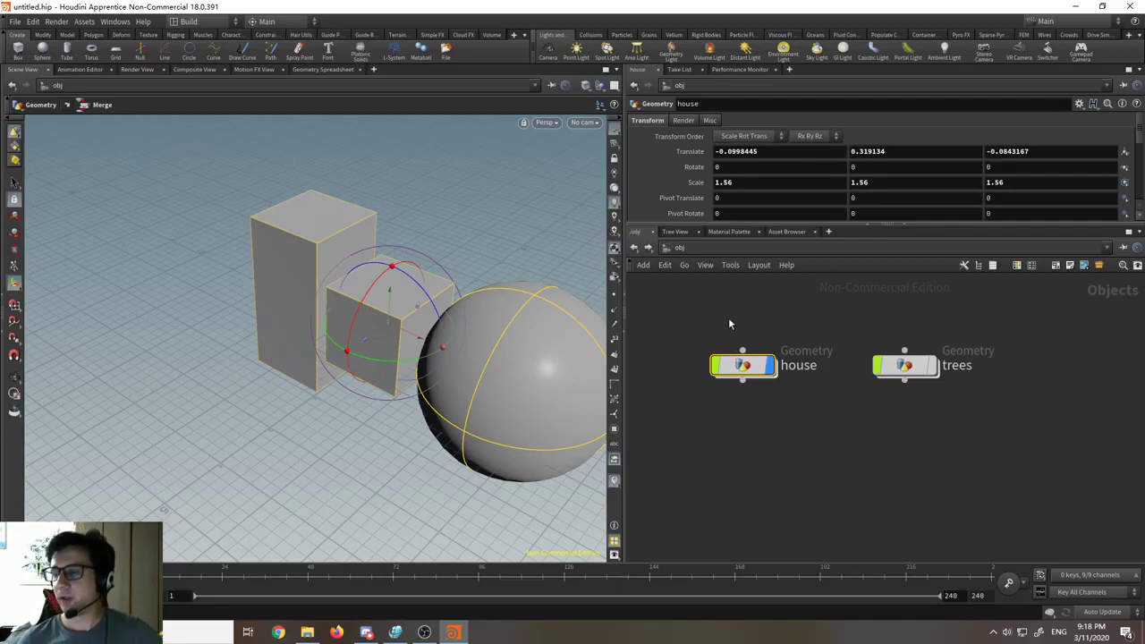
Step: Open the house network to examine how box1, box2 and sphere1 feed into merge1, and return to the object level
{"action": "left_click_drag", "start_coordinate": [708, 317], "coordinate": [962, 417]}
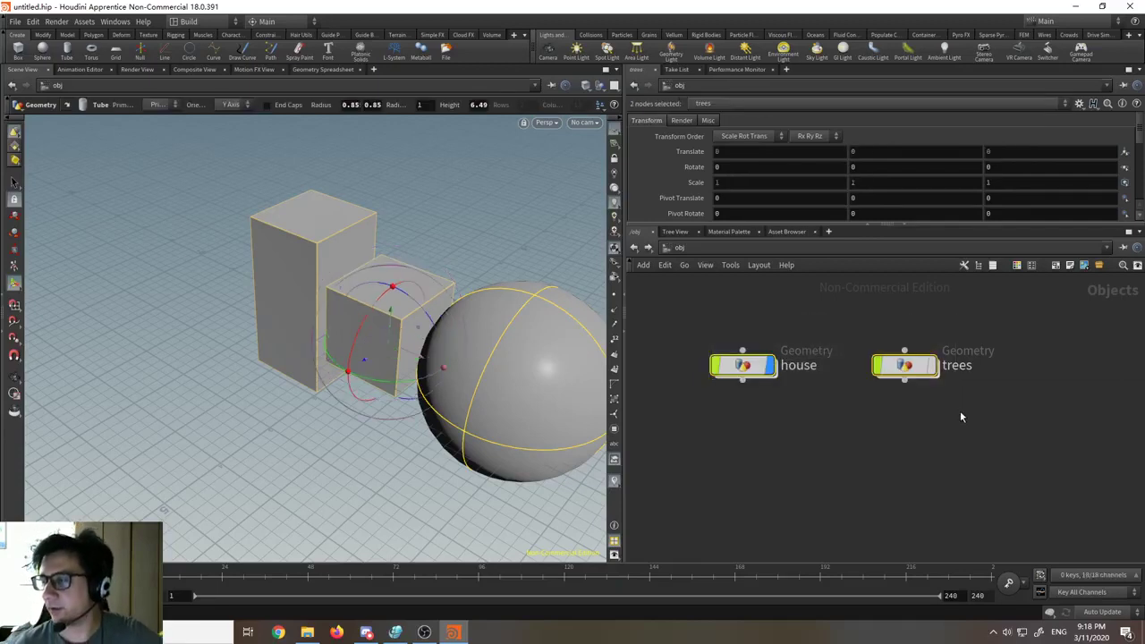
{"action": "left_click", "coordinate": [962, 417]}
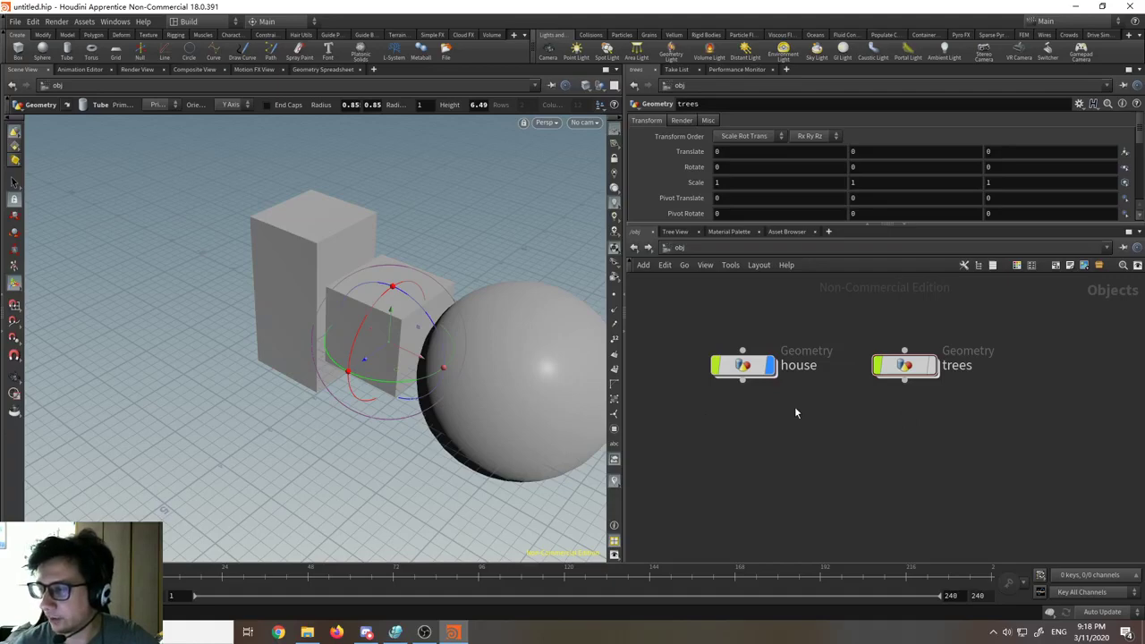
{"action": "middle_click_drag", "start_coordinate": [795, 410], "coordinate": [784, 428]}
{"action": "double_click", "coordinate": [736, 386]}
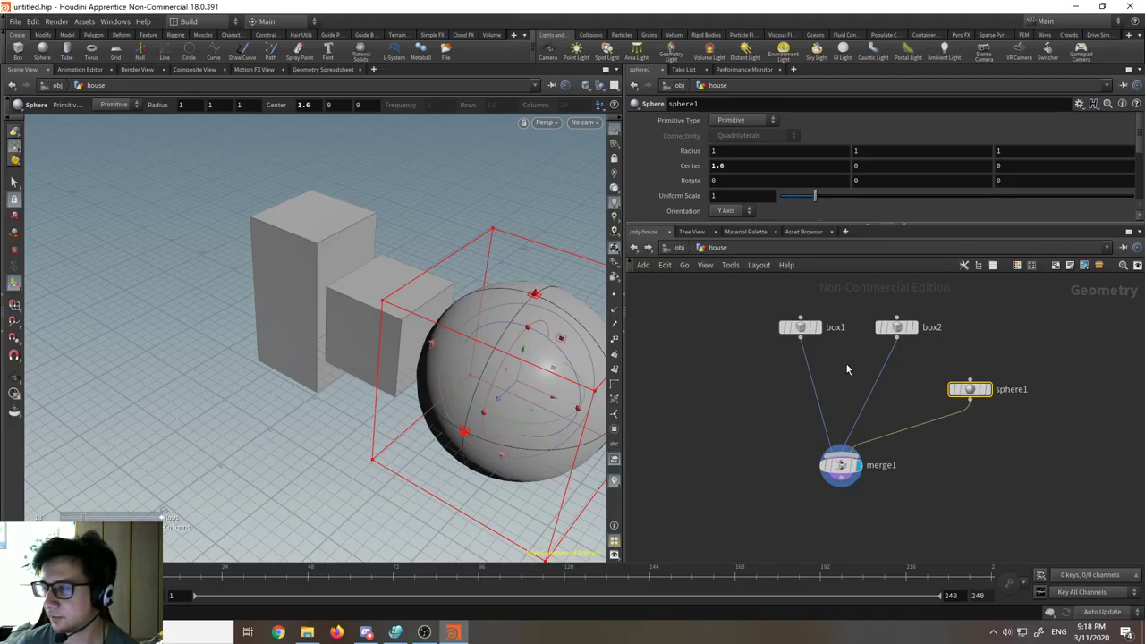
{"action": "middle_click_drag", "start_coordinate": [846, 368], "coordinate": [833, 373]}
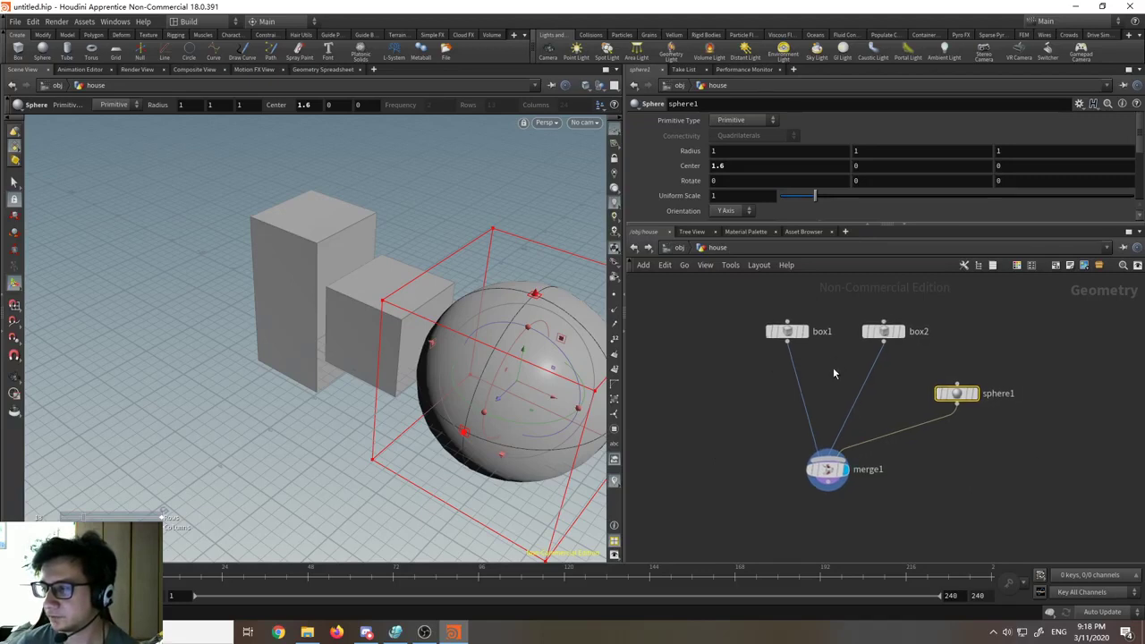
{"action": "scroll", "coordinate": [833, 373], "scroll_direction": "up", "scroll_amount": 3}
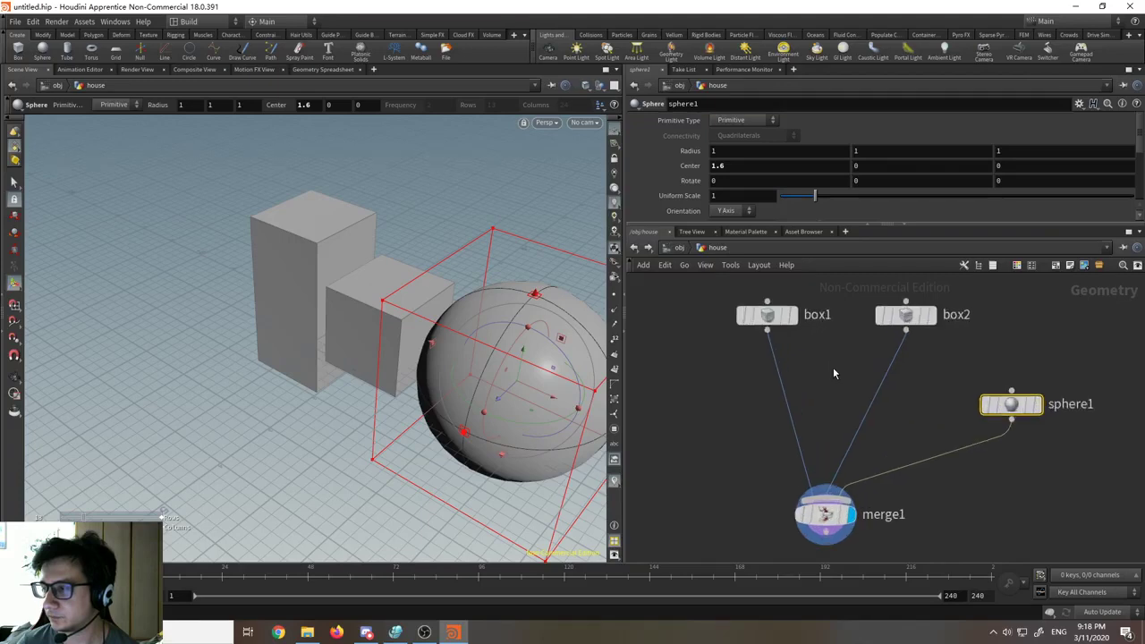
{"action": "scroll", "coordinate": [833, 373], "scroll_direction": "up", "scroll_amount": 1}
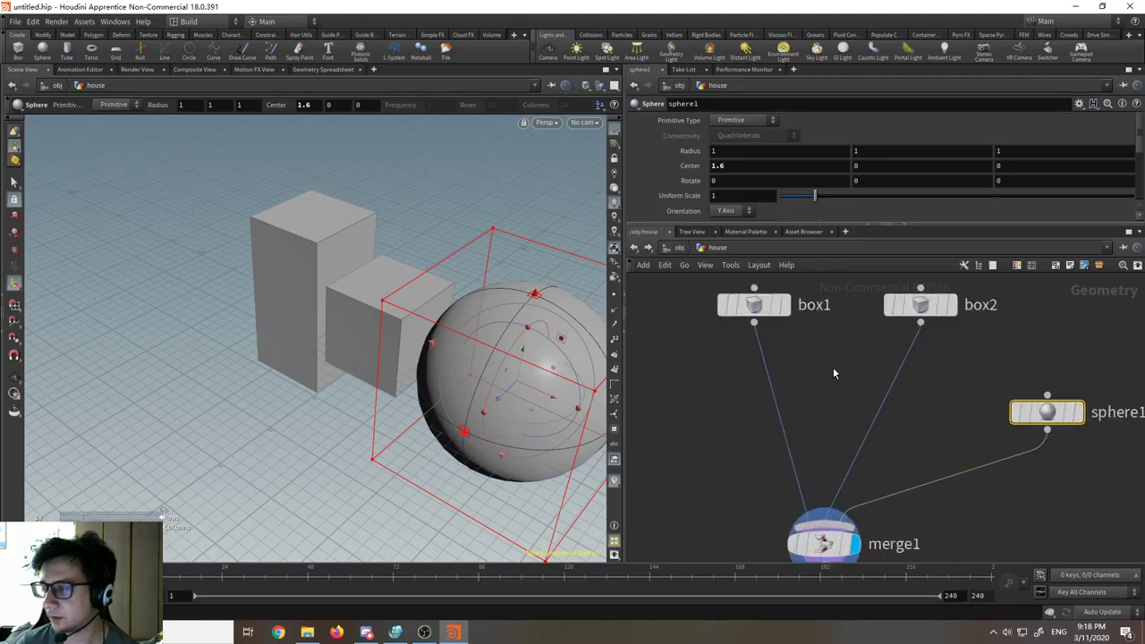
{"action": "scroll", "coordinate": [832, 373], "scroll_direction": "down", "scroll_amount": 2}
{"action": "scroll", "coordinate": [833, 373], "scroll_direction": "up", "scroll_amount": 2}
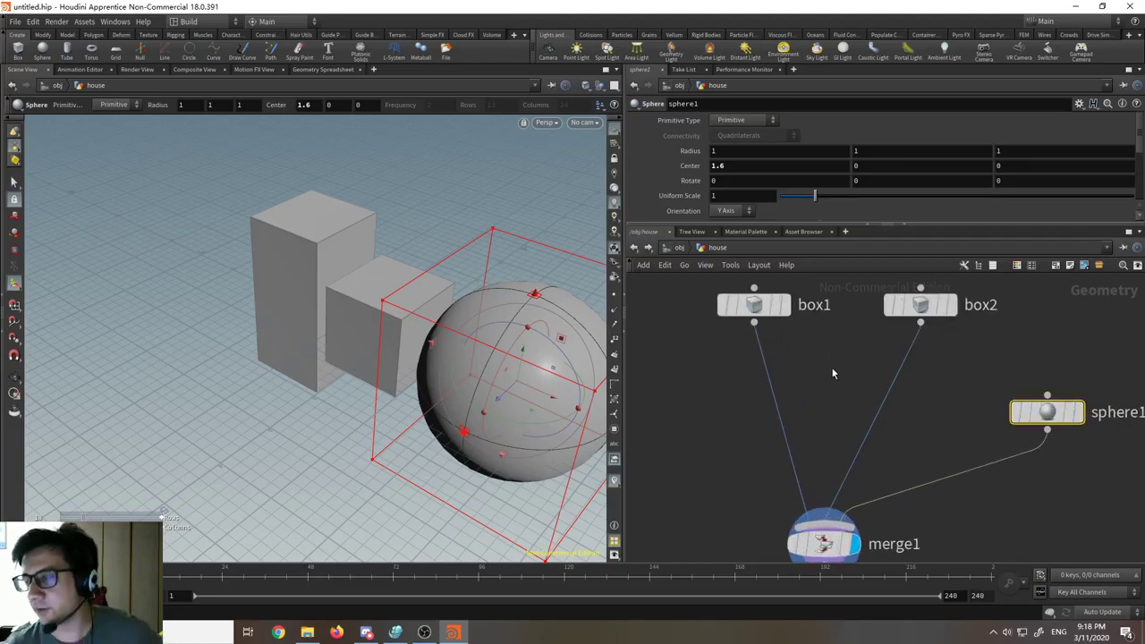
{"action": "left_click", "coordinate": [634, 247]}
Step: Turn on the display flag of trees, and hide house and show it again
{"action": "left_click", "coordinate": [925, 383]}
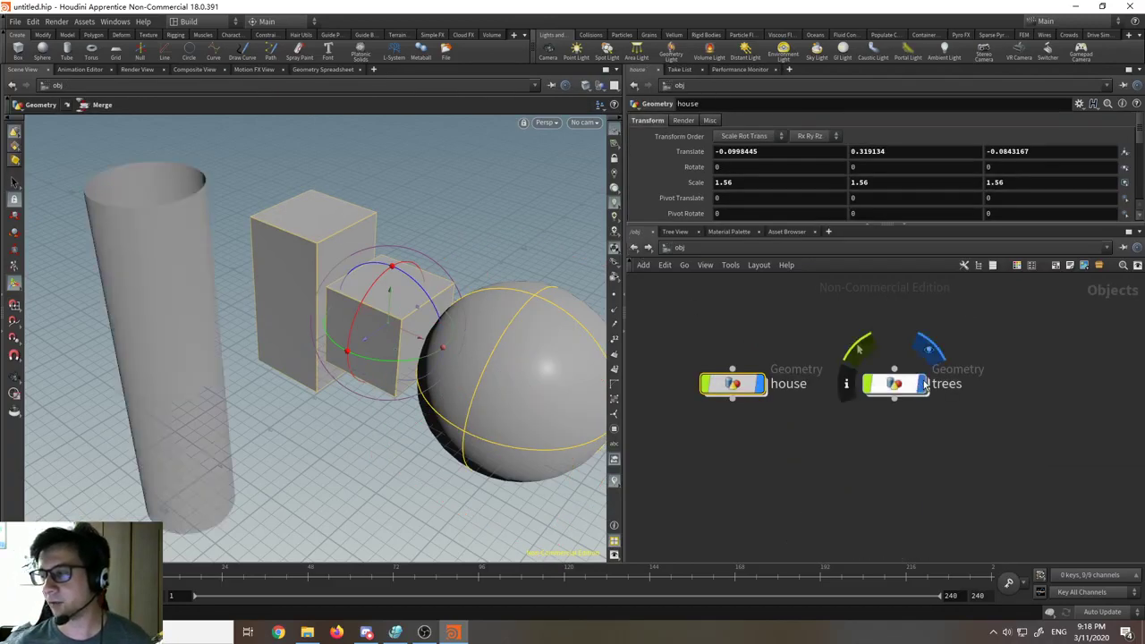
{"action": "left_click", "coordinate": [760, 384]}
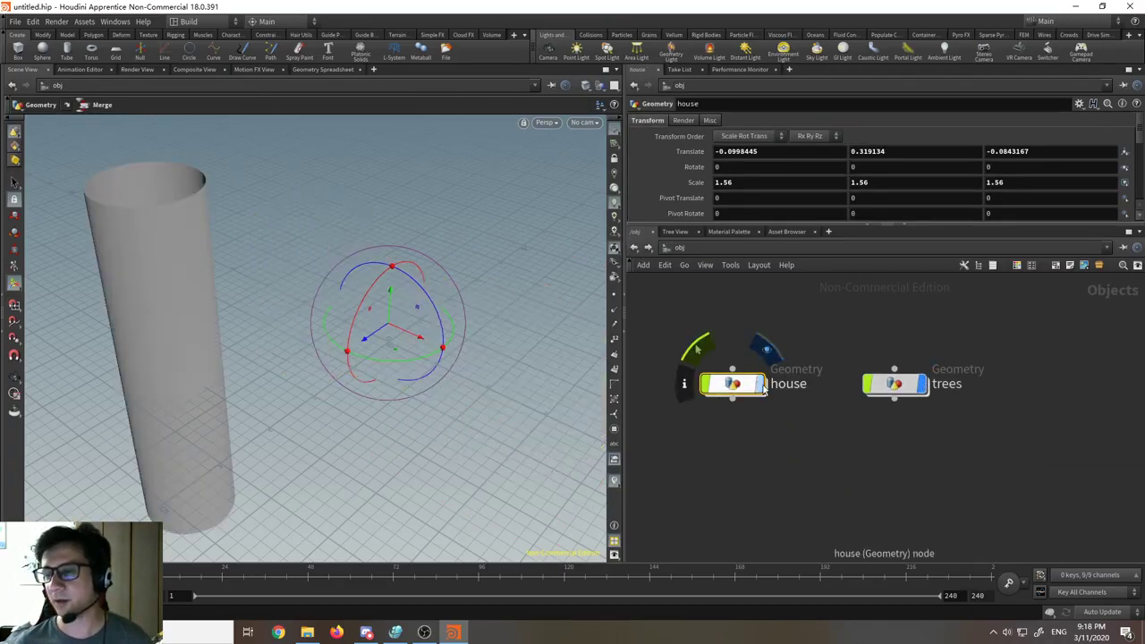
{"action": "left_click", "coordinate": [762, 385]}
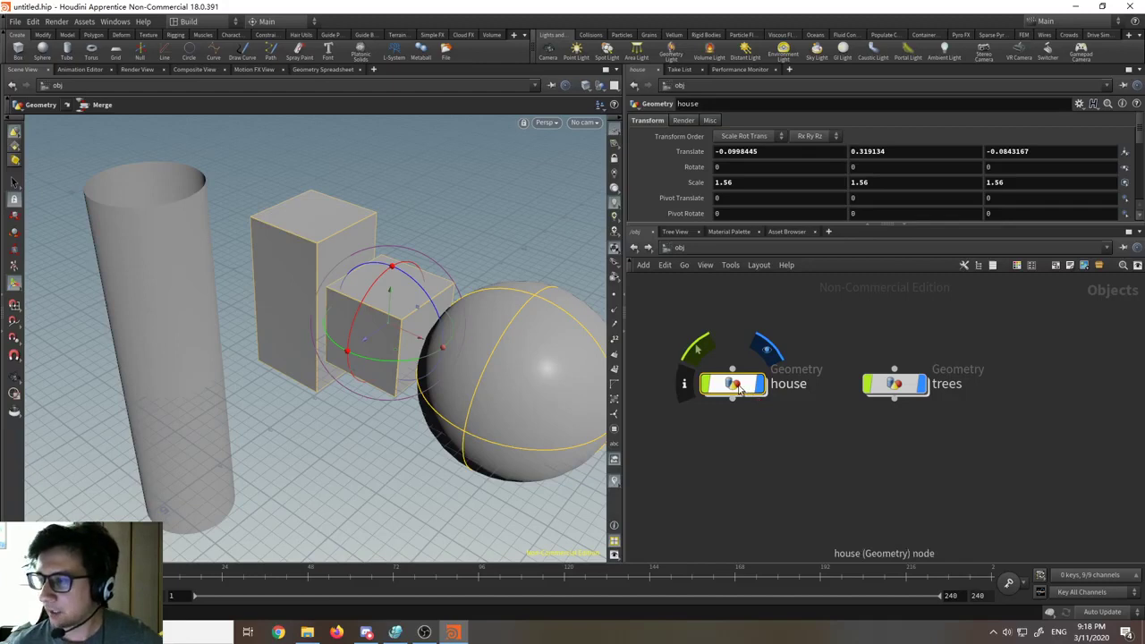
Step: Split the Scene View pane top/bottom and try navigating in the new viewport
{"action": "left_click", "coordinate": [616, 70]}
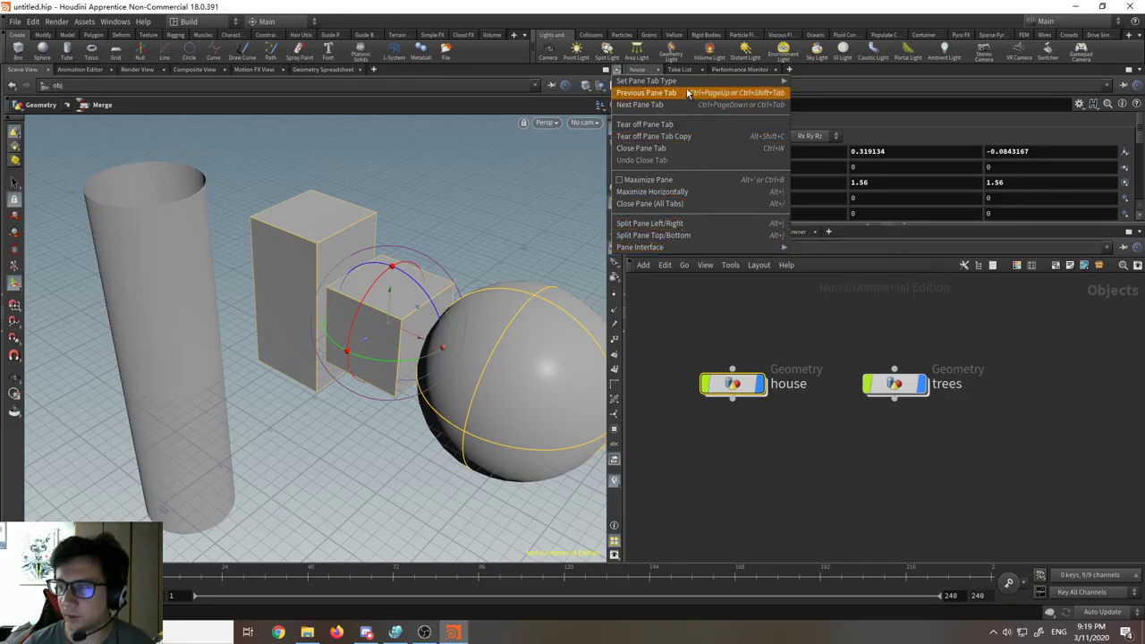
{"action": "left_click", "coordinate": [682, 235]}
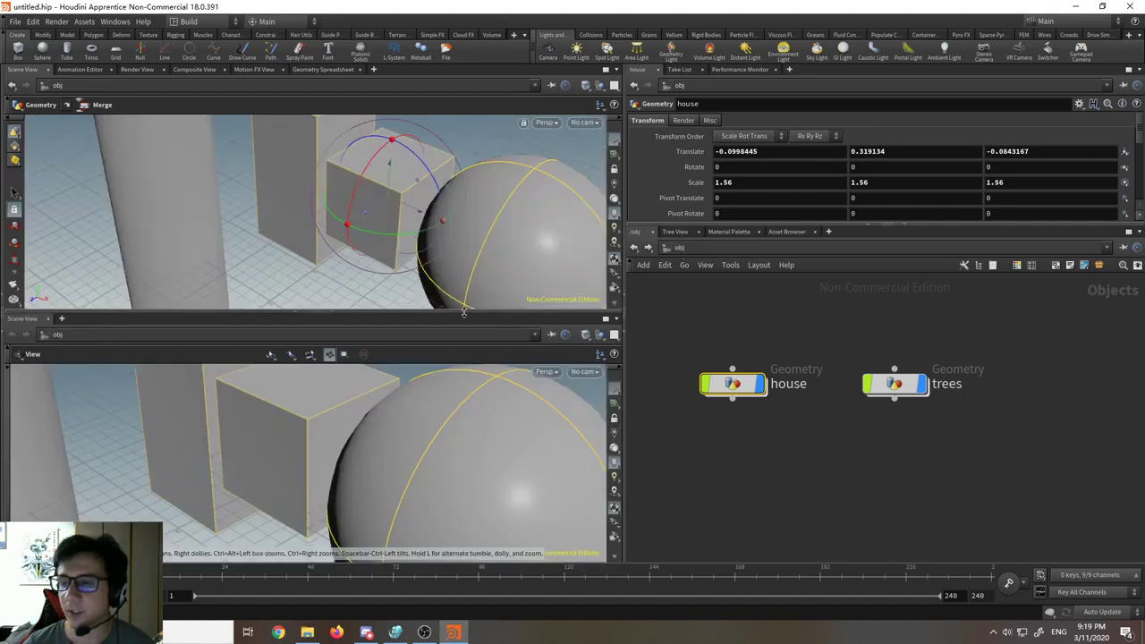
{"action": "scroll", "coordinate": [271, 417], "scroll_direction": "down", "scroll_amount": 6}
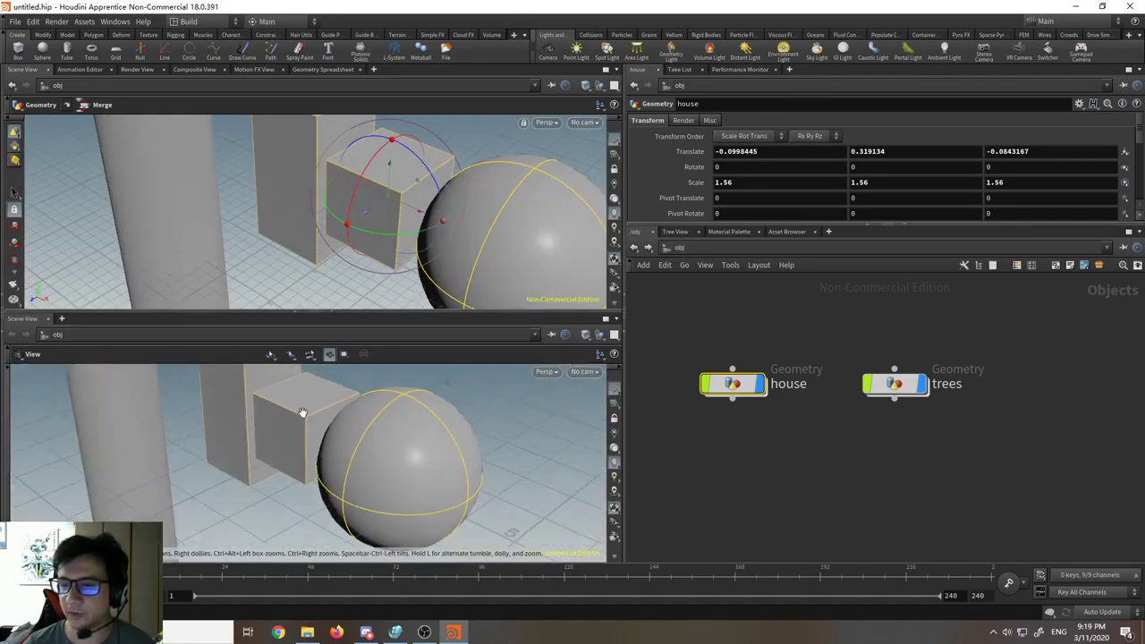
{"action": "scroll", "coordinate": [303, 413], "scroll_direction": "up", "scroll_amount": 5}
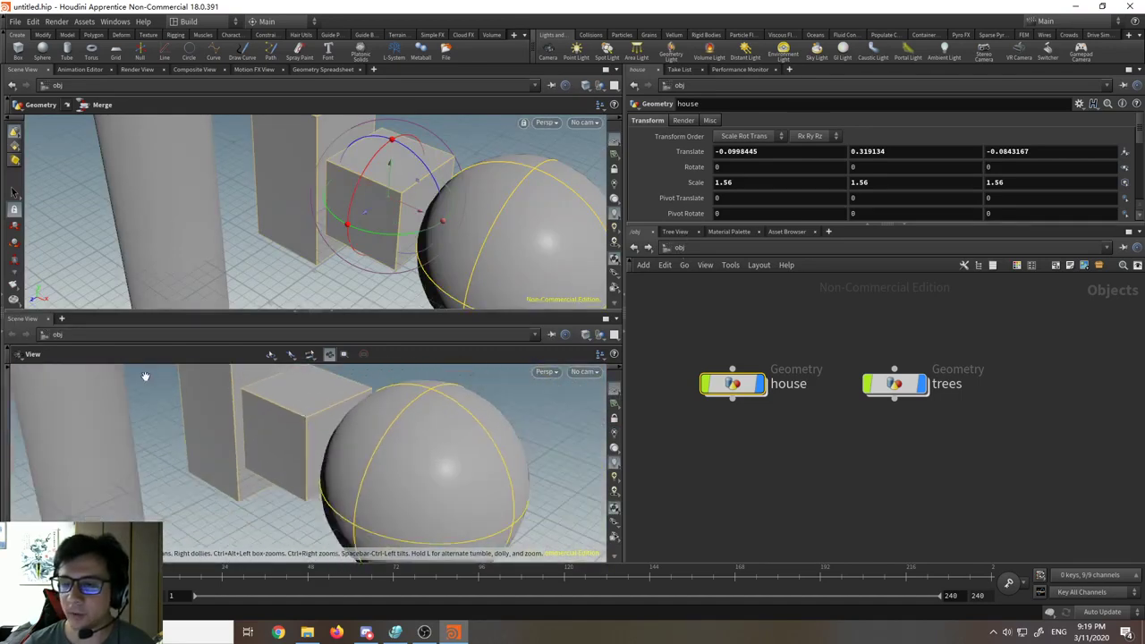
Step: Replace the Scene View in the new pane with a Geometry Spreadsheet and enlarge the viewport above it slightly
{"action": "left_click", "coordinate": [64, 320]}
{"action": "mouse_move", "coordinate": [99, 345]}
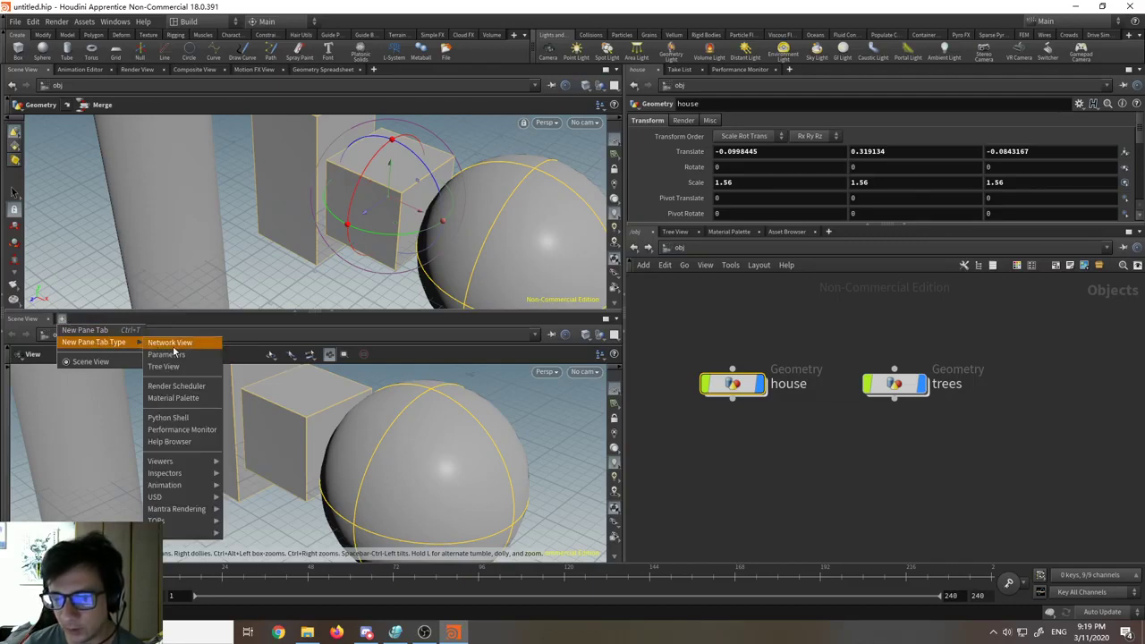
{"action": "mouse_move", "coordinate": [188, 462]}
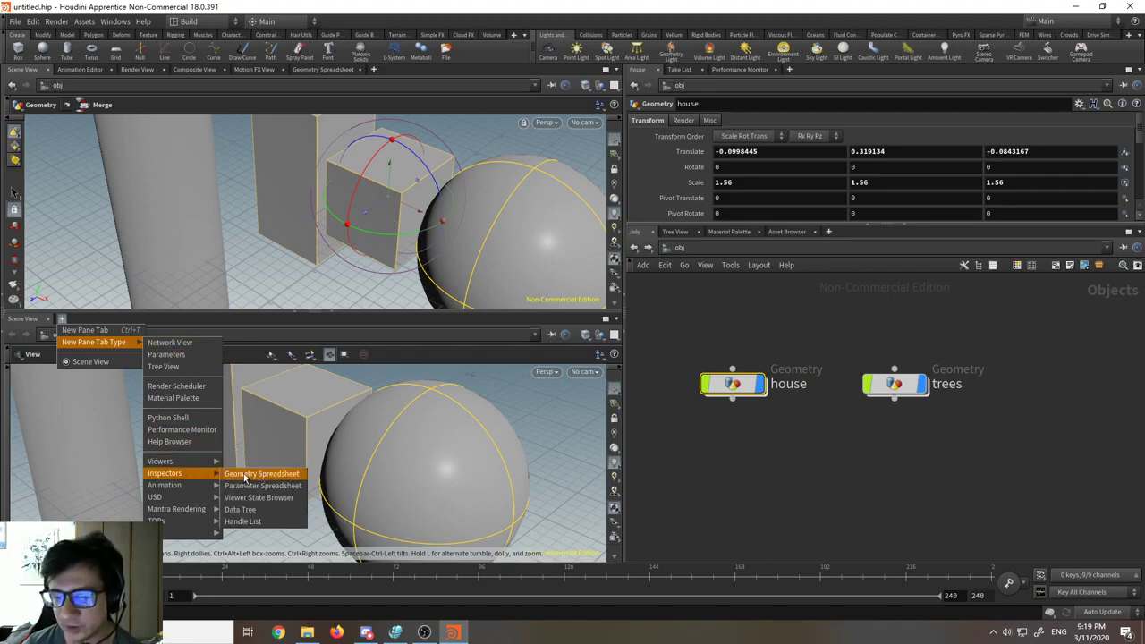
{"action": "left_click", "coordinate": [63, 319]}
{"action": "left_click", "coordinate": [65, 320]}
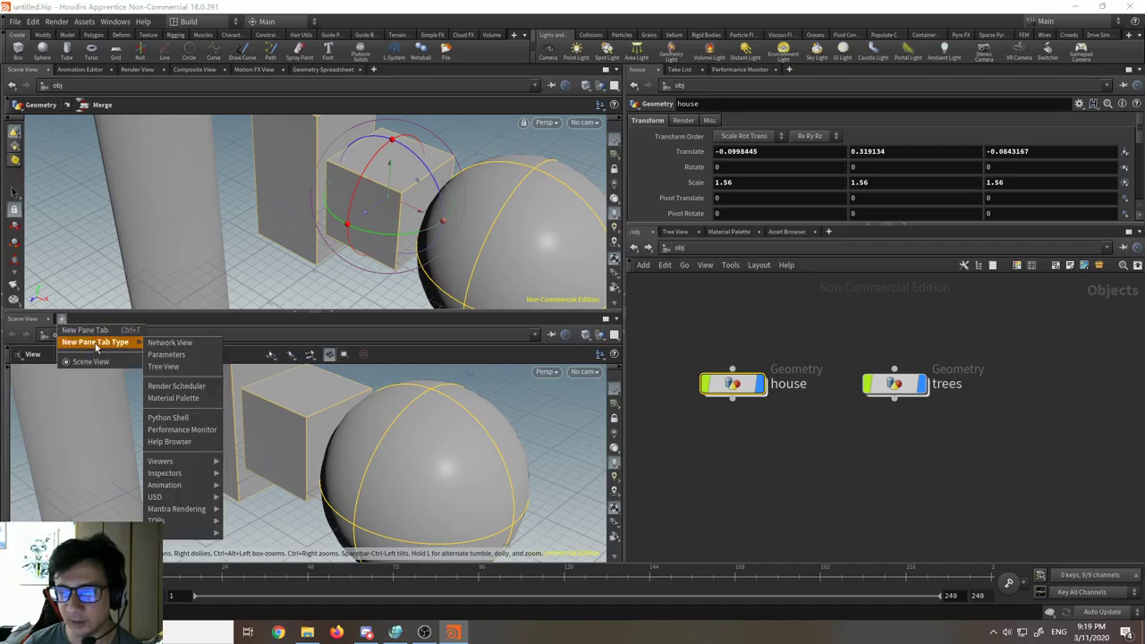
{"action": "mouse_move", "coordinate": [186, 473]}
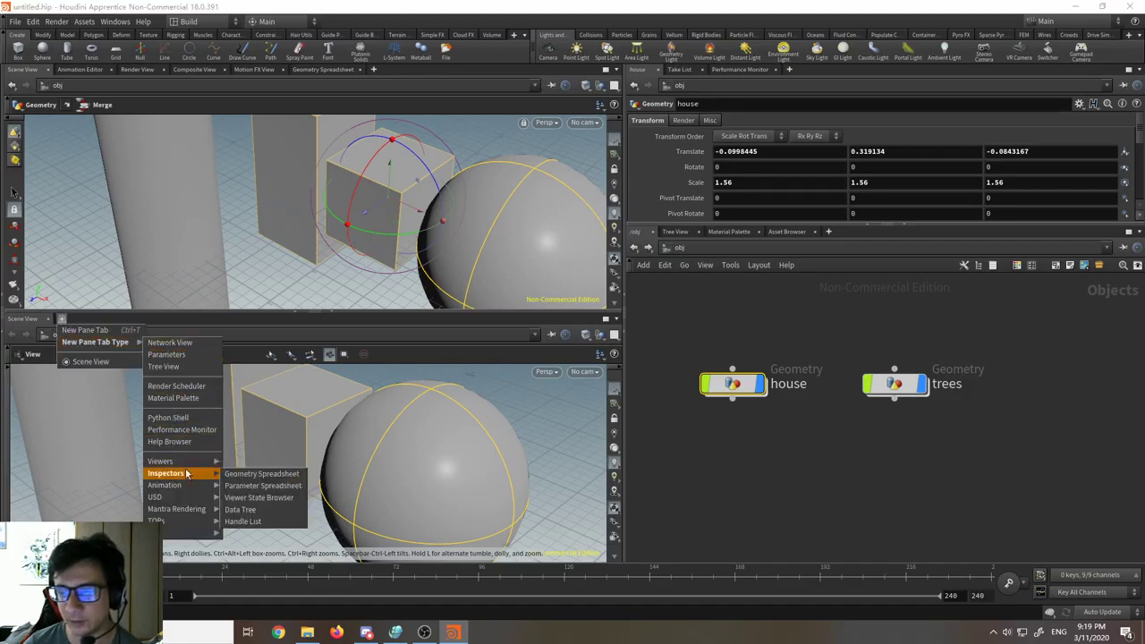
{"action": "left_click", "coordinate": [257, 474]}
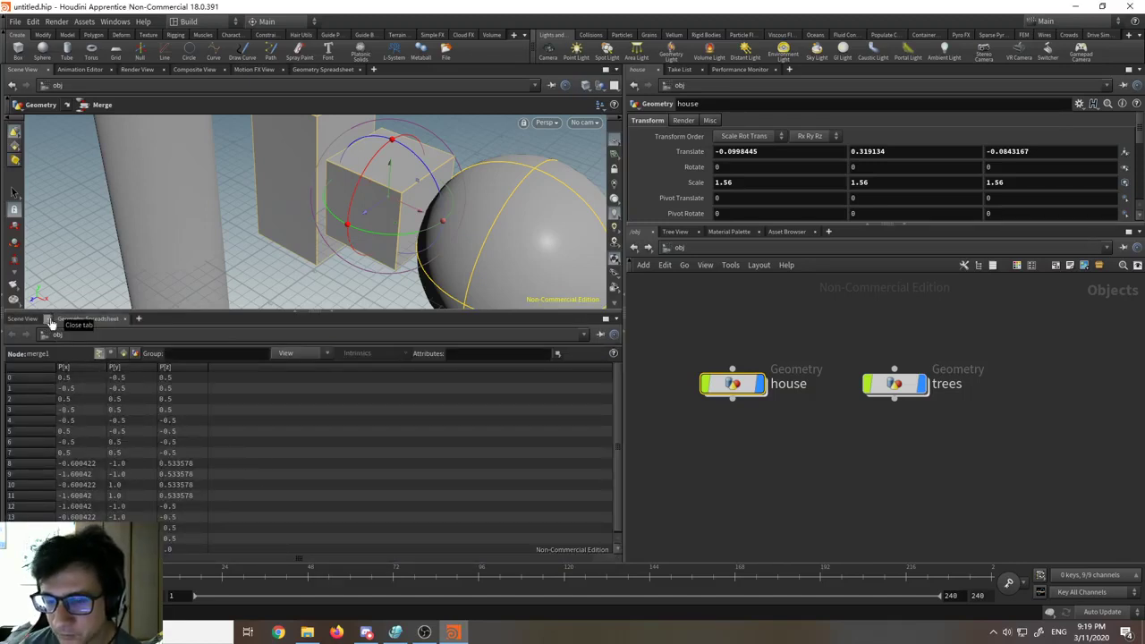
{"action": "left_click", "coordinate": [51, 322]}
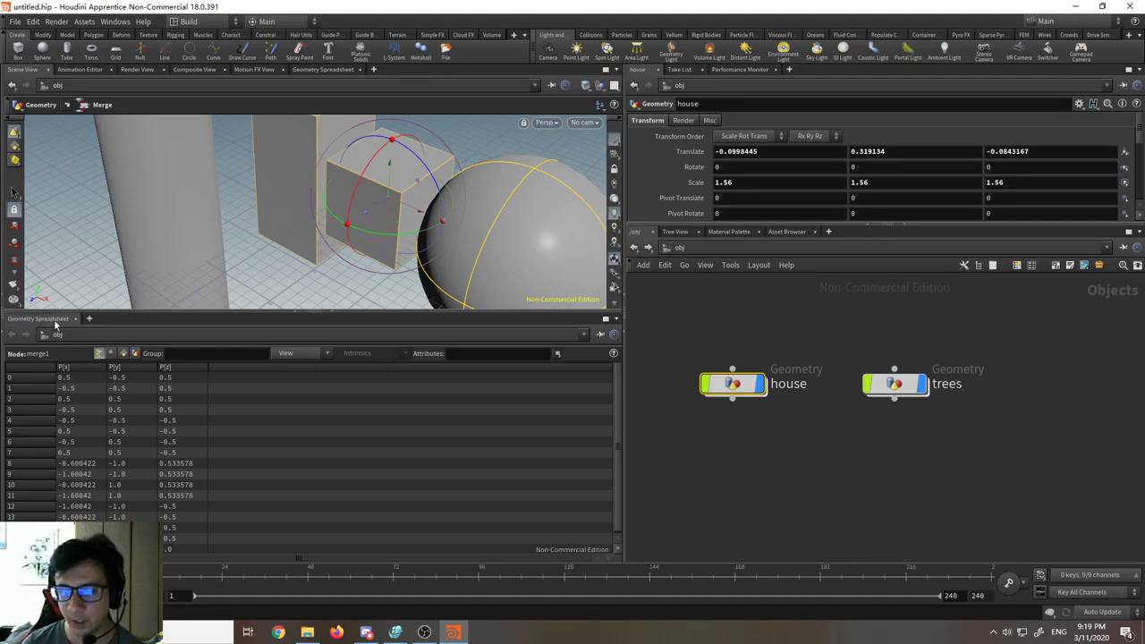
{"action": "mouse_move", "coordinate": [204, 311]}
{"action": "left_mouse_down"}
{"action": "mouse_move", "coordinate": [197, 325]}
{"action": "mouse_move", "coordinate": [201, 299]}
{"action": "mouse_move", "coordinate": [204, 358]}
{"action": "mouse_move", "coordinate": [209, 327]}
{"action": "left_mouse_up"}
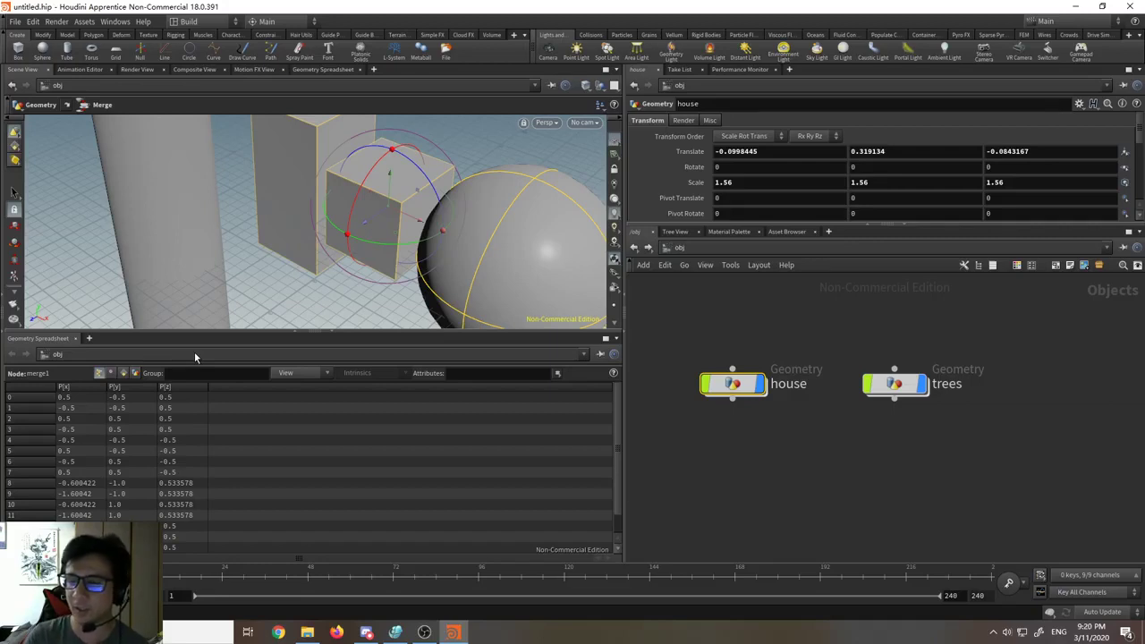
Step: Examine the vertex, primitive and detail data of merge1 in the Geometry Spreadsheet
{"action": "left_click", "coordinate": [110, 373]}
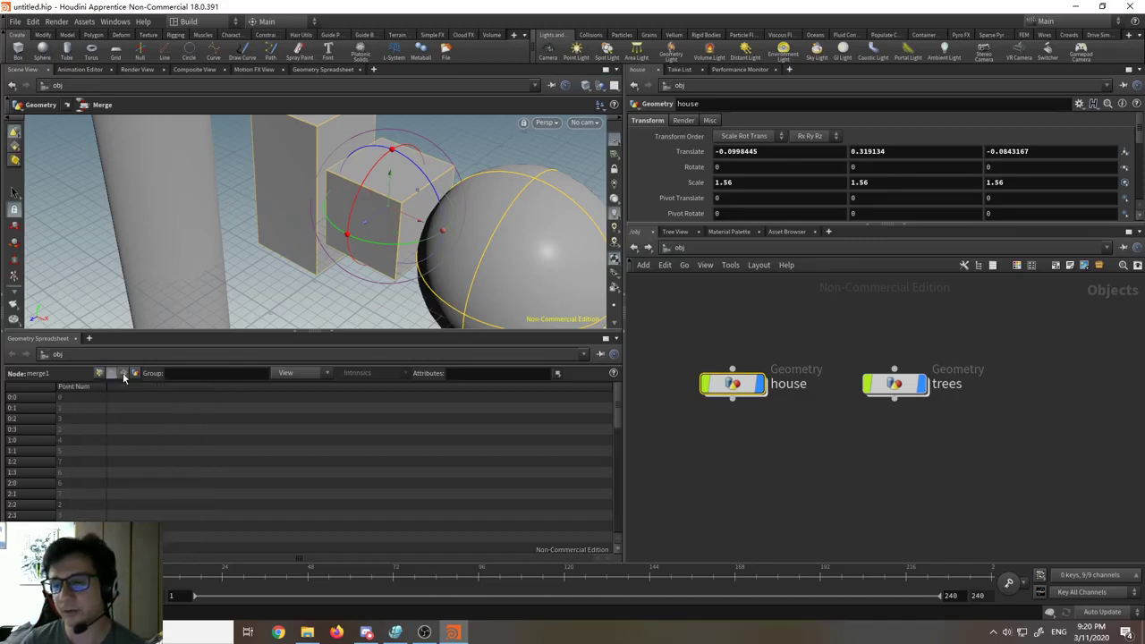
{"action": "left_click", "coordinate": [124, 374]}
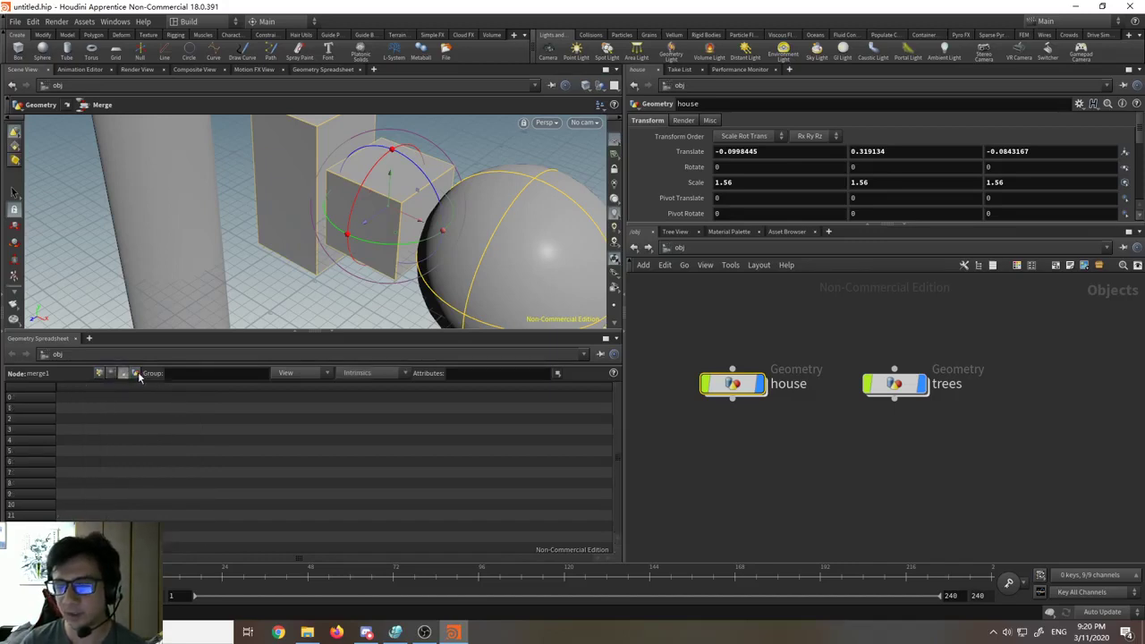
{"action": "left_click", "coordinate": [135, 373]}
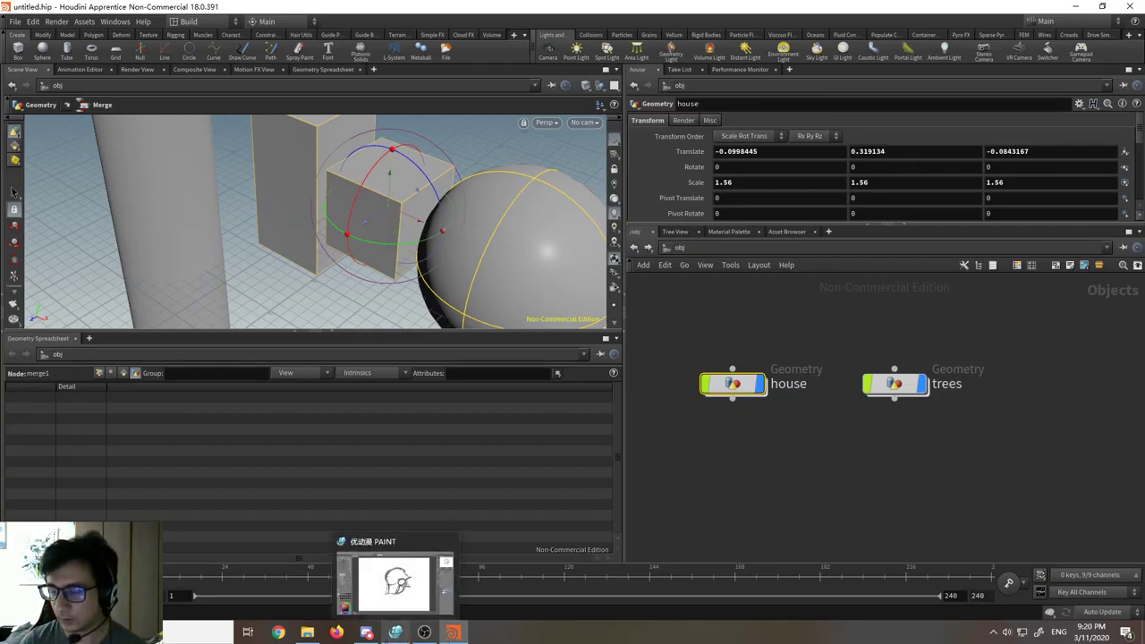
Step: Switch to 优动漫 PAINT, hide the layer with the head sketch and add a new blank layer
{"action": "left_click", "coordinate": [395, 632]}
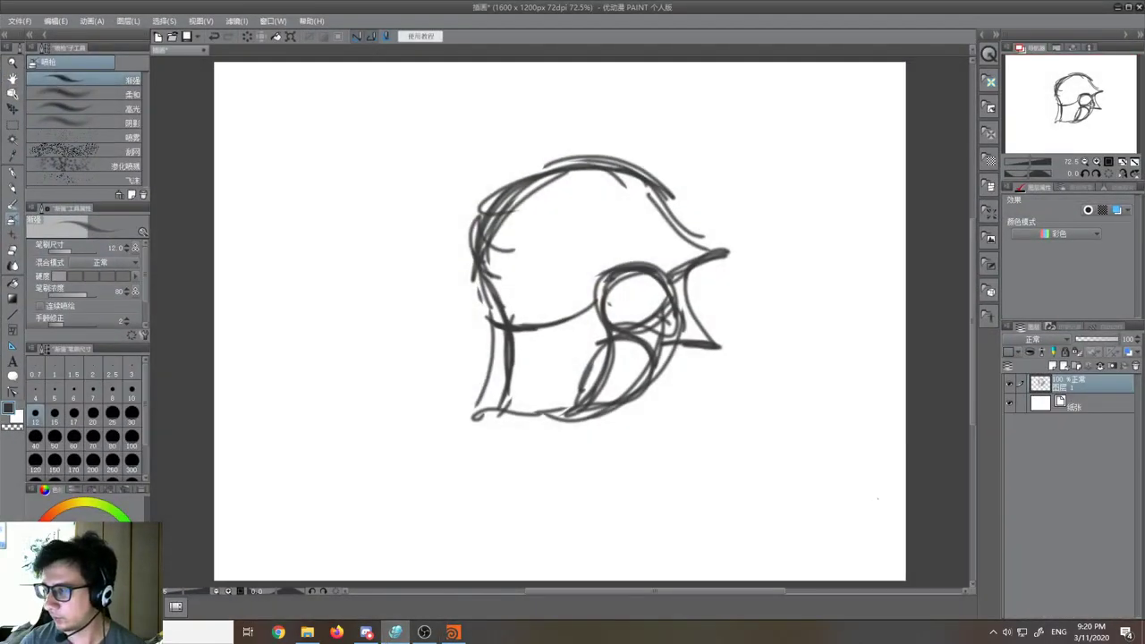
{"action": "left_click", "coordinate": [1009, 384]}
{"action": "left_click", "coordinate": [1056, 366]}
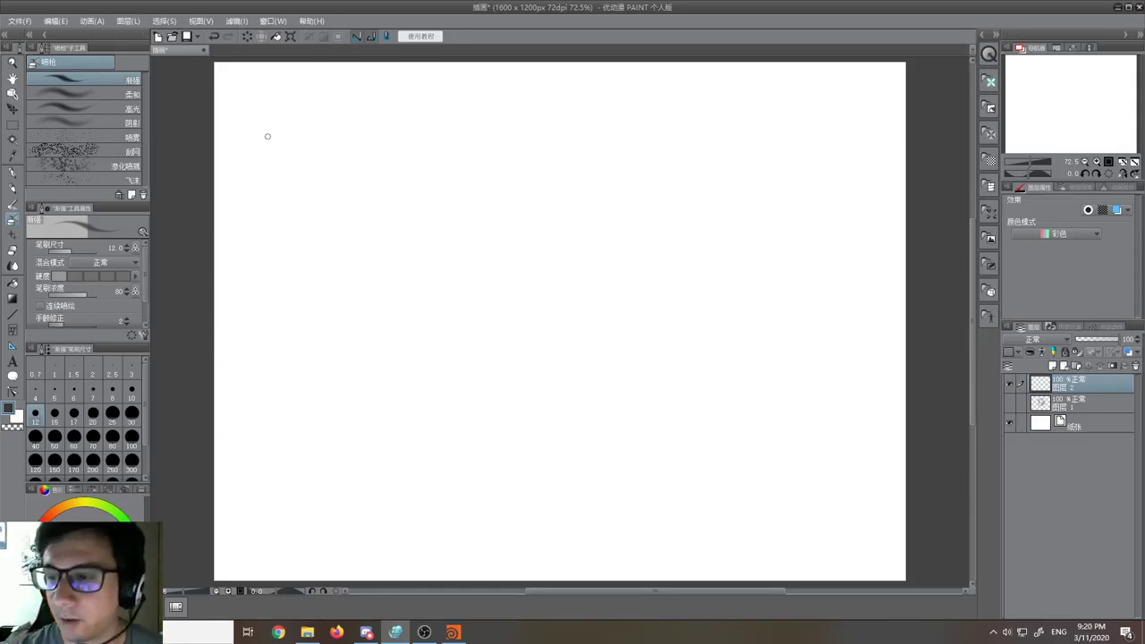
Step: Handwrite "3ds" with the airbrush and "3dsMax Maya etc" with the 美术字 pen across the top of the canvas
{"action": "mouse_move", "coordinate": [265, 141]}
{"action": "left_mouse_down"}
{"action": "mouse_move", "coordinate": [268, 173]}
{"action": "mouse_move", "coordinate": [305, 143]}
{"action": "mouse_move", "coordinate": [308, 167]}
{"action": "left_mouse_up"}
{"action": "left_click_drag", "start_coordinate": [323, 151], "coordinate": [317, 167]}
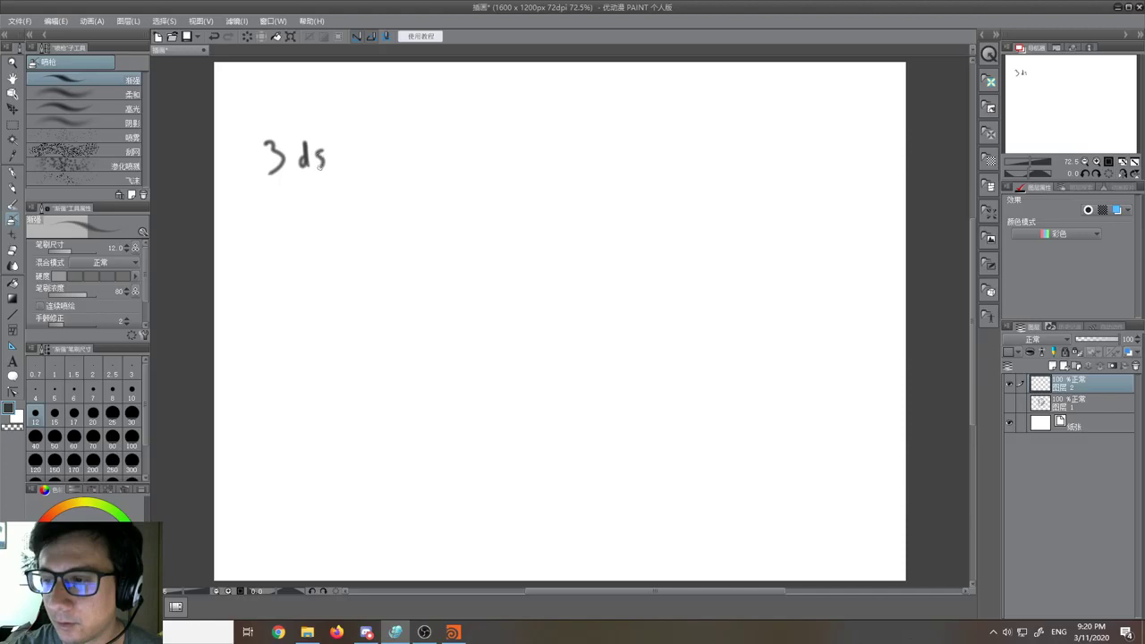
{"action": "left_click", "coordinate": [13, 173]}
{"action": "mouse_move", "coordinate": [349, 141]}
{"action": "left_mouse_down"}
{"action": "mouse_move", "coordinate": [363, 154]}
{"action": "mouse_move", "coordinate": [357, 171]}
{"action": "left_mouse_up"}
{"action": "left_click_drag", "start_coordinate": [395, 155], "coordinate": [399, 141]}
{"action": "left_click_drag", "start_coordinate": [415, 148], "coordinate": [411, 167]}
{"action": "mouse_move", "coordinate": [433, 141]}
{"action": "left_mouse_down"}
{"action": "mouse_move", "coordinate": [431, 161]}
{"action": "mouse_move", "coordinate": [490, 152]}
{"action": "mouse_move", "coordinate": [502, 137]}
{"action": "mouse_move", "coordinate": [618, 152]}
{"action": "mouse_move", "coordinate": [726, 138]}
{"action": "left_mouse_up"}
{"action": "mouse_move", "coordinate": [711, 126]}
{"action": "left_mouse_down"}
{"action": "mouse_move", "coordinate": [743, 123]}
{"action": "mouse_move", "coordinate": [760, 137]}
{"action": "left_mouse_up"}
{"action": "left_click", "coordinate": [770, 135]}
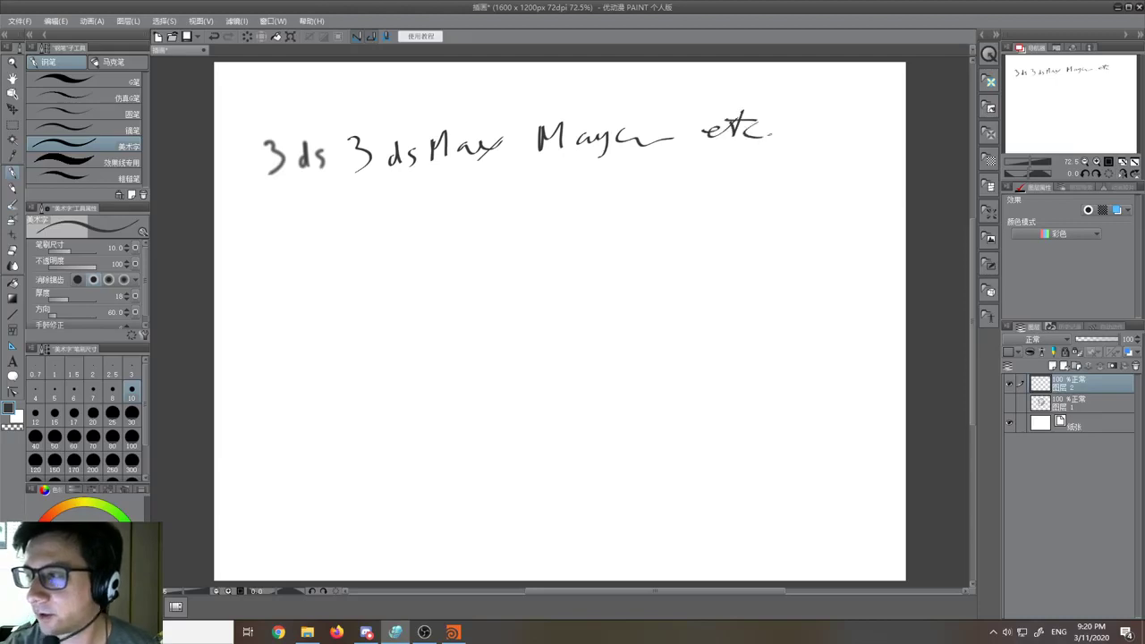
Step: Draw a cube below the heading with a size 5 pen and mark its front upper corner with a red dot
{"action": "left_click", "coordinate": [117, 130]}
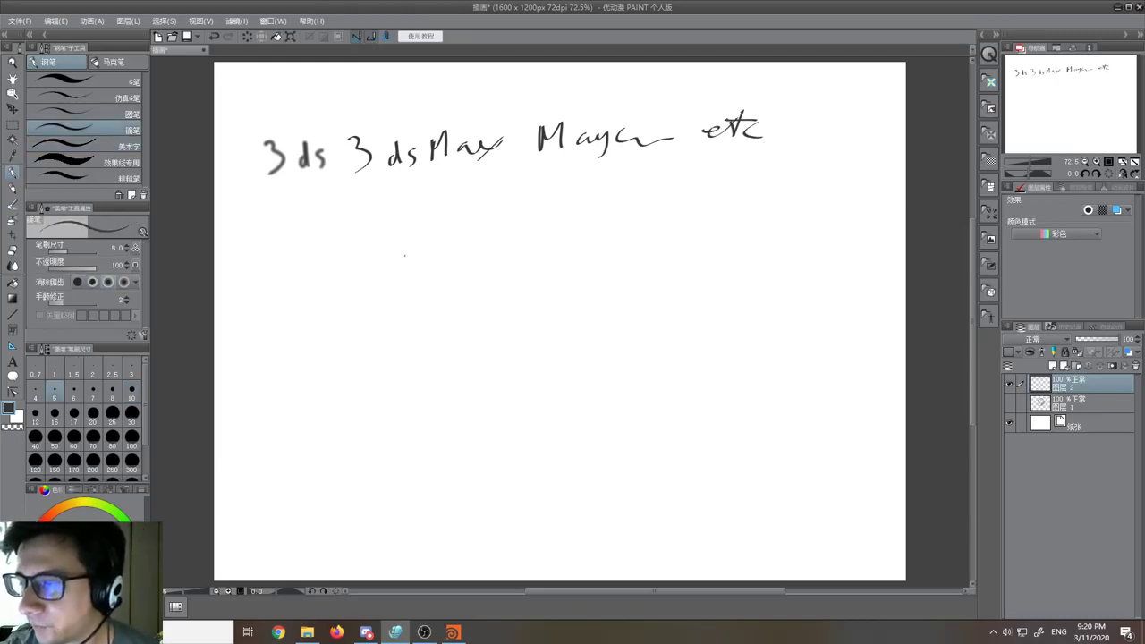
{"action": "left_click_drag", "start_coordinate": [404, 218], "coordinate": [407, 292]}
{"action": "left_click_drag", "start_coordinate": [398, 218], "coordinate": [485, 216]}
{"action": "left_click_drag", "start_coordinate": [486, 218], "coordinate": [487, 286]}
{"action": "left_click_drag", "start_coordinate": [410, 294], "coordinate": [486, 288]}
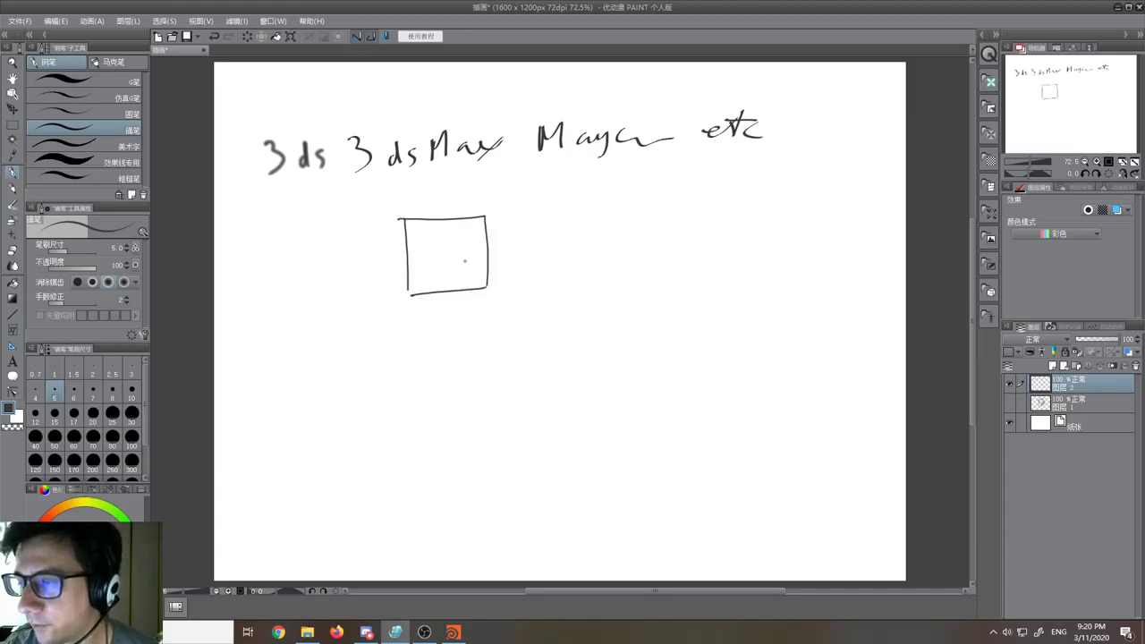
{"action": "left_click_drag", "start_coordinate": [399, 218], "coordinate": [476, 184]}
{"action": "mouse_move", "coordinate": [486, 220]}
{"action": "left_mouse_down"}
{"action": "mouse_move", "coordinate": [526, 185]}
{"action": "mouse_move", "coordinate": [532, 269]}
{"action": "left_mouse_up"}
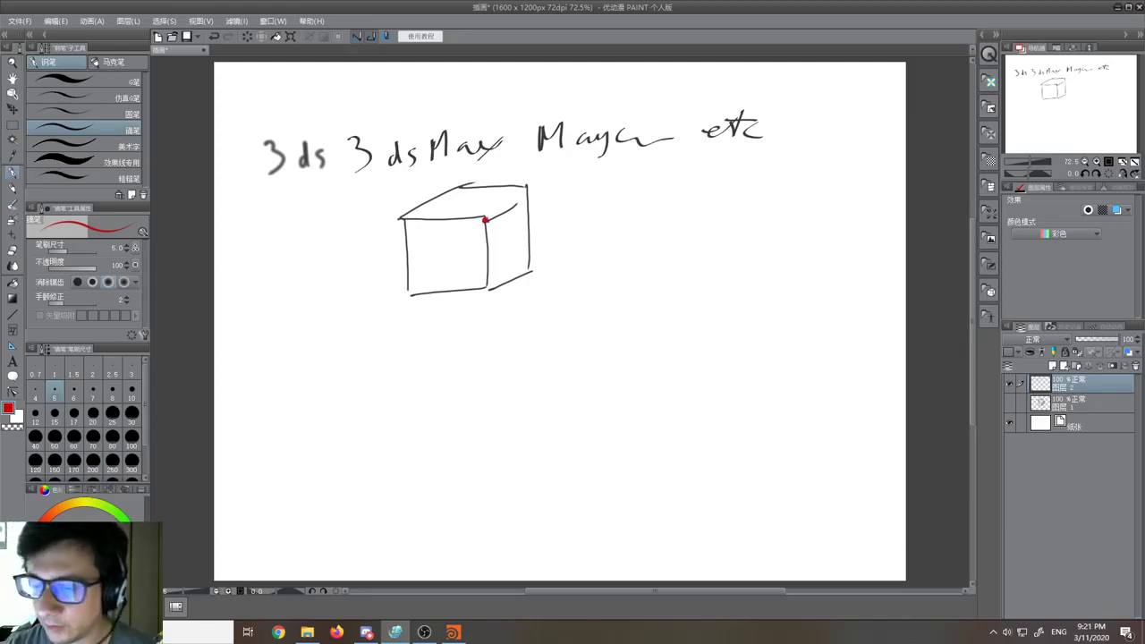
Step: Trace the cube's upper side edge in blue from the red dot and hatch the side face in green
{"action": "left_click", "coordinate": [125, 585]}
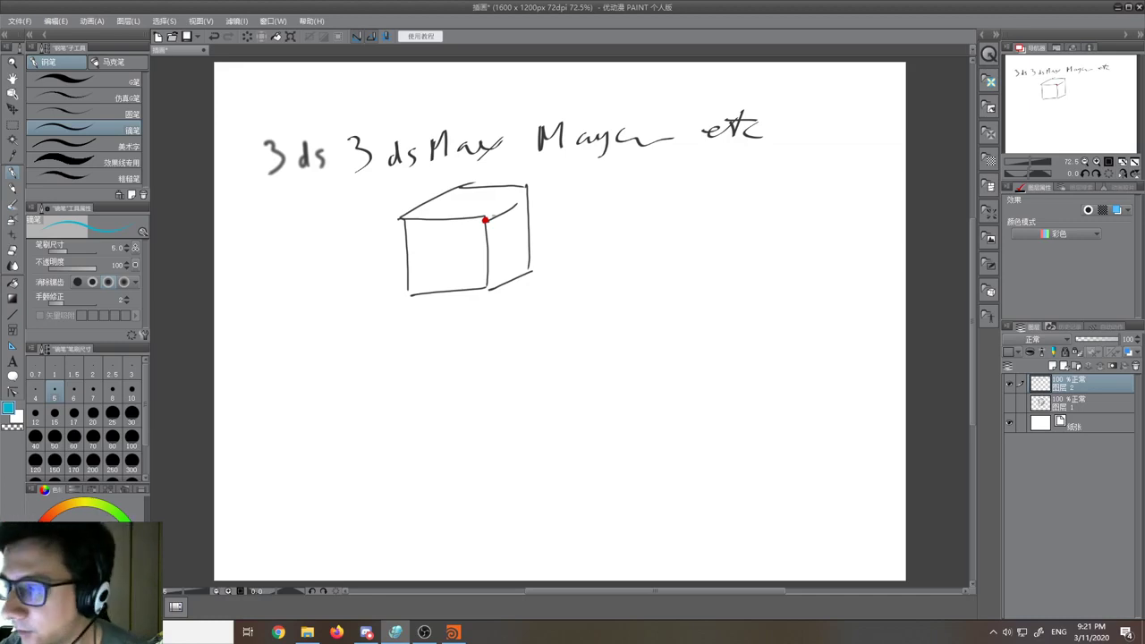
{"action": "mouse_move", "coordinate": [485, 219]}
{"action": "left_mouse_down"}
{"action": "mouse_move", "coordinate": [528, 189]}
{"action": "mouse_move", "coordinate": [506, 206]}
{"action": "mouse_move", "coordinate": [490, 259]}
{"action": "mouse_move", "coordinate": [519, 210]}
{"action": "mouse_move", "coordinate": [510, 281]}
{"action": "mouse_move", "coordinate": [523, 267]}
{"action": "left_mouse_up"}
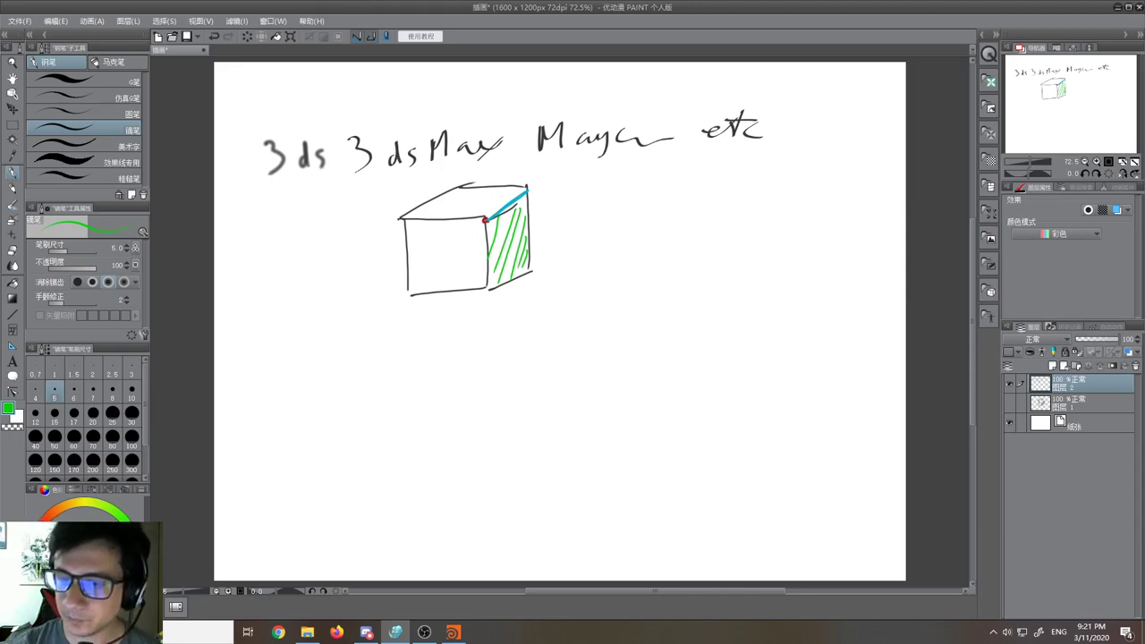
Step: Handwrite the labels "Vertex", "Edge" and "Face" in black beside the cube
{"action": "left_click", "coordinate": [96, 583]}
{"action": "mouse_move", "coordinate": [584, 189]}
{"action": "left_mouse_down"}
{"action": "mouse_move", "coordinate": [591, 213]}
{"action": "mouse_move", "coordinate": [605, 186]}
{"action": "left_mouse_up"}
{"action": "mouse_move", "coordinate": [608, 208]}
{"action": "left_mouse_down"}
{"action": "mouse_move", "coordinate": [635, 199]}
{"action": "mouse_move", "coordinate": [640, 211]}
{"action": "left_mouse_up"}
{"action": "left_click_drag", "start_coordinate": [633, 193], "coordinate": [676, 207]}
{"action": "mouse_move", "coordinate": [675, 193]}
{"action": "left_mouse_down"}
{"action": "mouse_move", "coordinate": [664, 207]}
{"action": "mouse_move", "coordinate": [787, 199]}
{"action": "mouse_move", "coordinate": [803, 177]}
{"action": "left_mouse_up"}
{"action": "left_click_drag", "start_coordinate": [785, 189], "coordinate": [831, 191]}
{"action": "left_click_drag", "start_coordinate": [840, 183], "coordinate": [851, 191]}
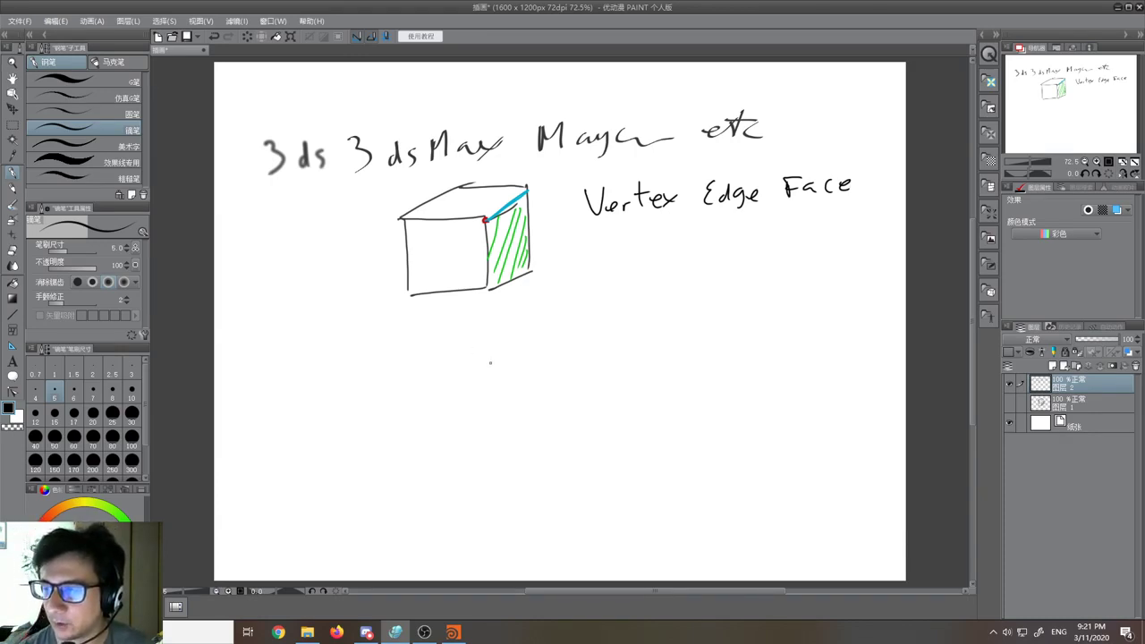
Step: Handwrite "+ Point" below the cube and draw a small double circle beneath the "Vertex" label
{"action": "left_click_drag", "start_coordinate": [550, 328], "coordinate": [589, 352]}
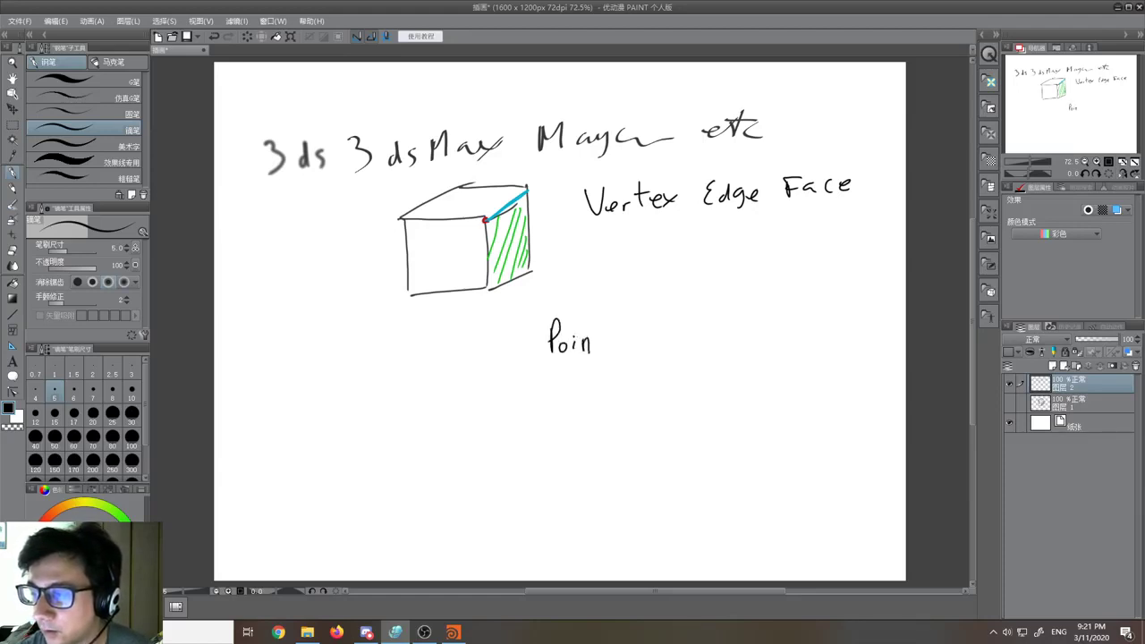
{"action": "mouse_move", "coordinate": [600, 308]}
{"action": "left_mouse_down"}
{"action": "mouse_move", "coordinate": [599, 347]}
{"action": "mouse_move", "coordinate": [619, 322]}
{"action": "left_mouse_up"}
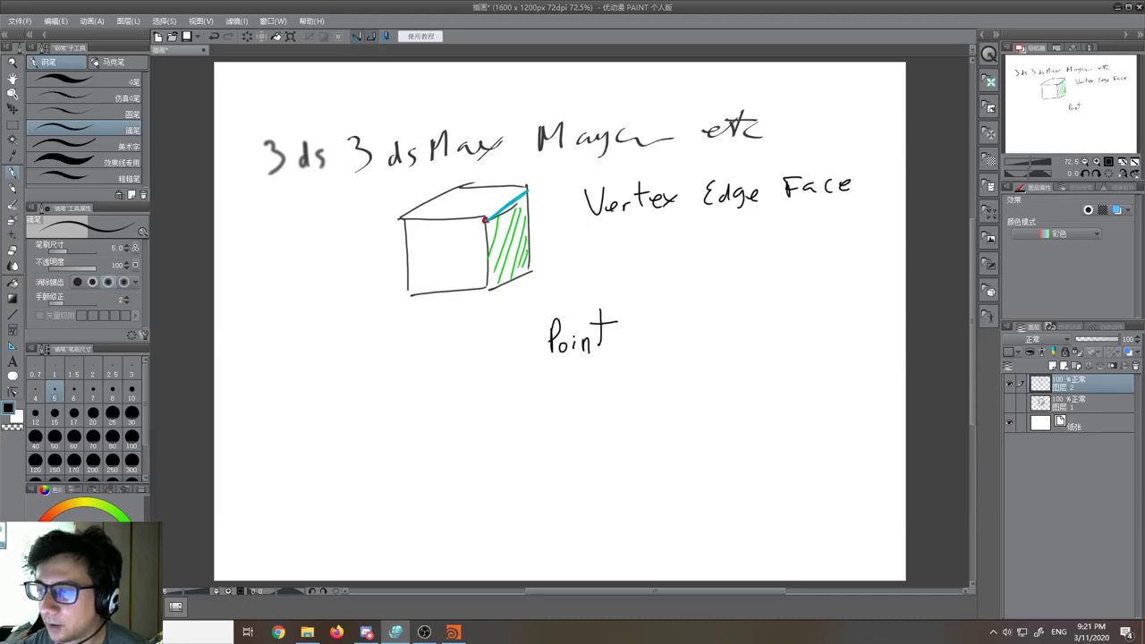
{"action": "mouse_move", "coordinate": [526, 329]}
{"action": "left_mouse_down"}
{"action": "mouse_move", "coordinate": [527, 352]}
{"action": "mouse_move", "coordinate": [535, 344]}
{"action": "left_mouse_up"}
{"action": "left_click_drag", "start_coordinate": [628, 220], "coordinate": [635, 222]}
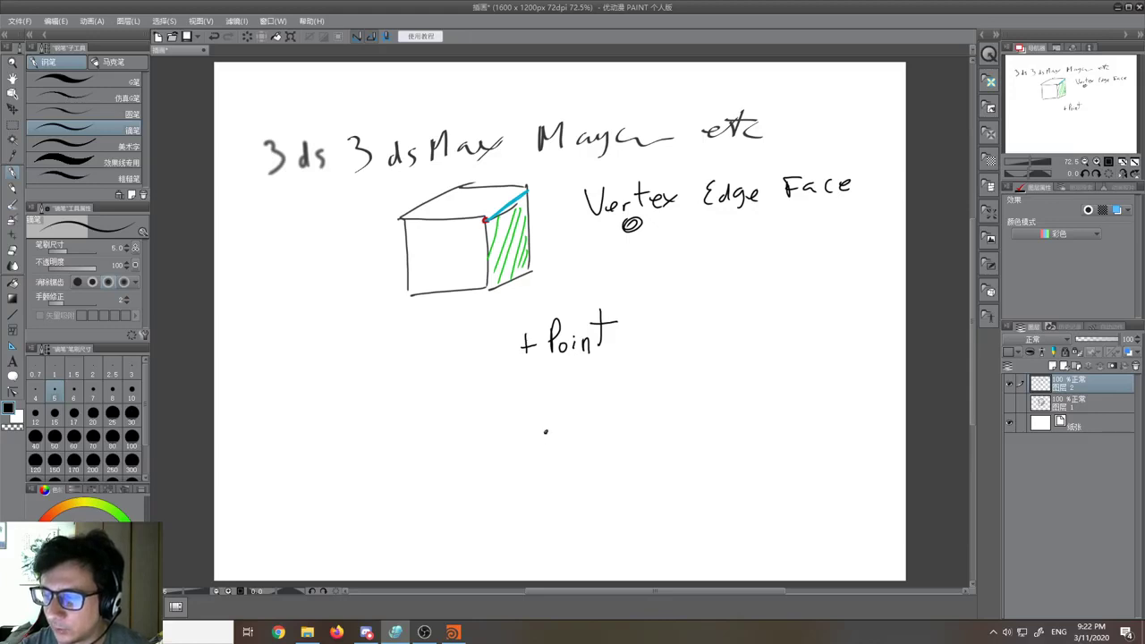
Step: Draw a wide box around the dot under "+ Point", hatch its base strip, thicken the dot and run a curved leader line up from it
{"action": "mouse_move", "coordinate": [480, 398]}
{"action": "left_mouse_down"}
{"action": "mouse_move", "coordinate": [483, 466]}
{"action": "mouse_move", "coordinate": [632, 386]}
{"action": "mouse_move", "coordinate": [698, 440]}
{"action": "left_mouse_up"}
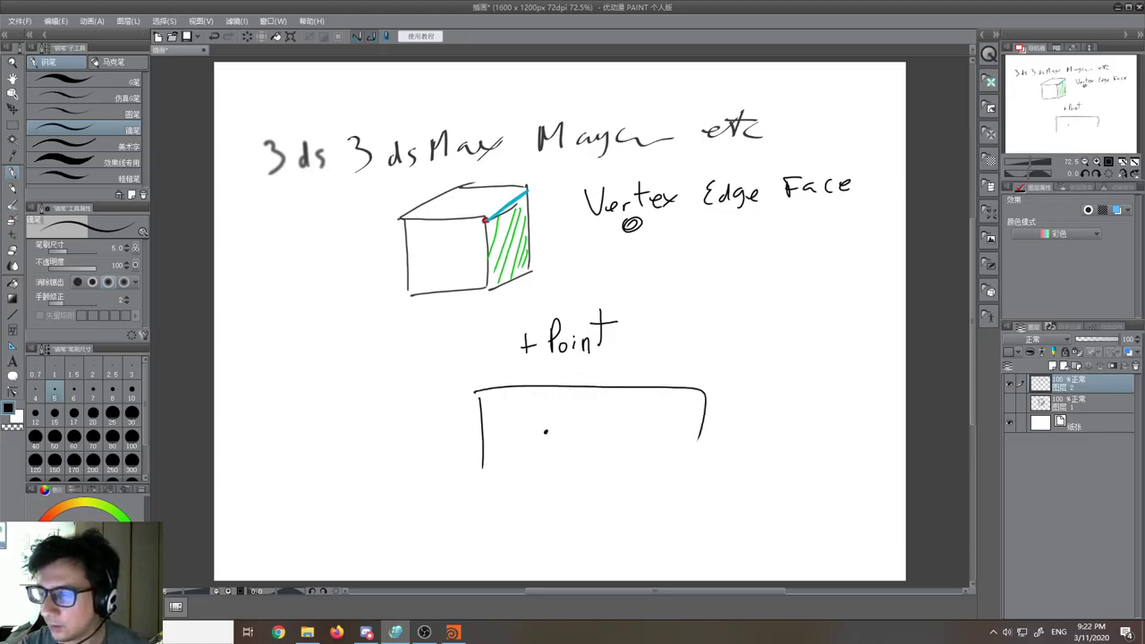
{"action": "mouse_move", "coordinate": [458, 476]}
{"action": "left_mouse_down"}
{"action": "mouse_move", "coordinate": [685, 468]}
{"action": "mouse_move", "coordinate": [499, 464]}
{"action": "mouse_move", "coordinate": [558, 444]}
{"action": "left_mouse_up"}
{"action": "left_click_drag", "start_coordinate": [628, 475], "coordinate": [704, 449]}
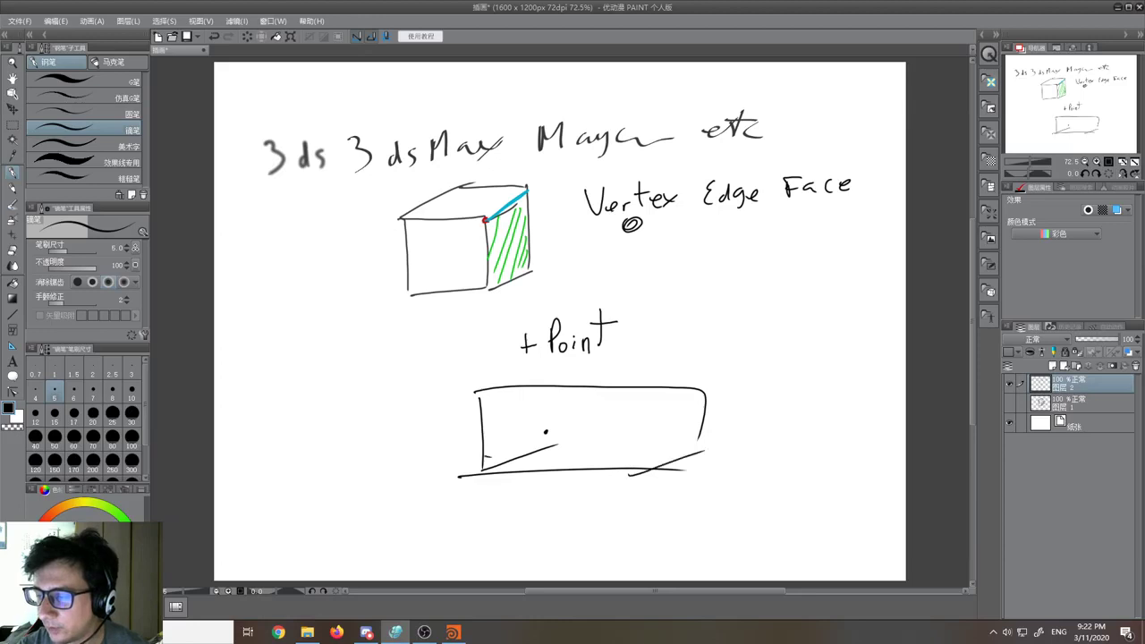
{"action": "left_click_drag", "start_coordinate": [476, 453], "coordinate": [702, 451]}
{"action": "left_click_drag", "start_coordinate": [506, 474], "coordinate": [556, 456]}
{"action": "mouse_move", "coordinate": [551, 475]}
{"action": "left_mouse_down"}
{"action": "mouse_move", "coordinate": [599, 456]}
{"action": "mouse_move", "coordinate": [661, 455]}
{"action": "left_mouse_up"}
{"action": "left_click_drag", "start_coordinate": [488, 456], "coordinate": [658, 458]}
{"action": "left_click_drag", "start_coordinate": [548, 466], "coordinate": [651, 467]}
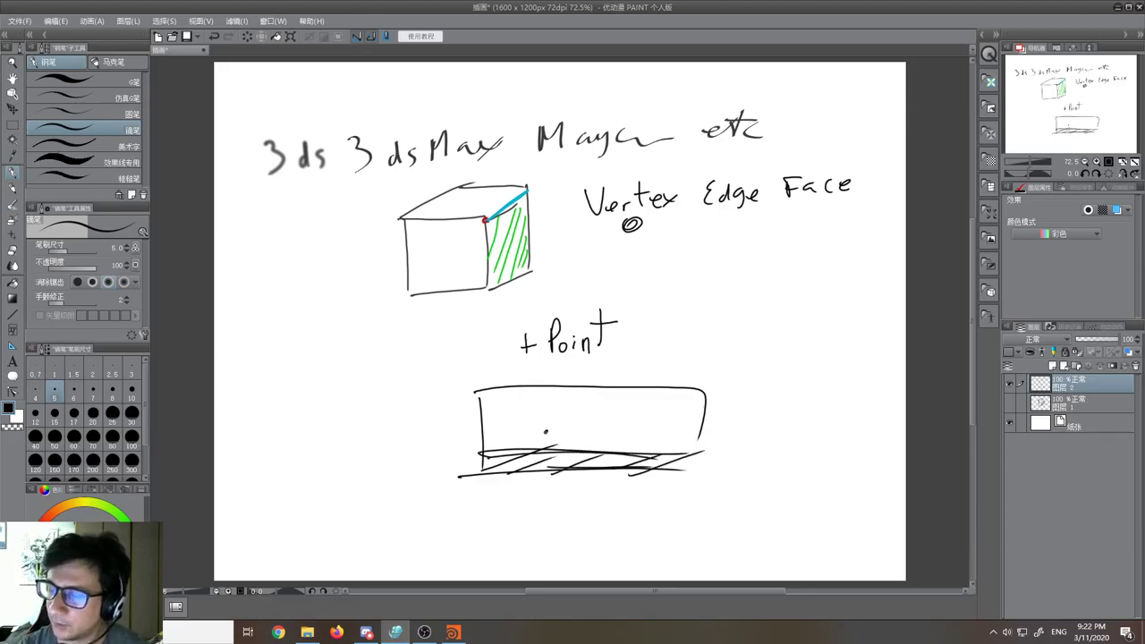
{"action": "left_click", "coordinate": [546, 432]}
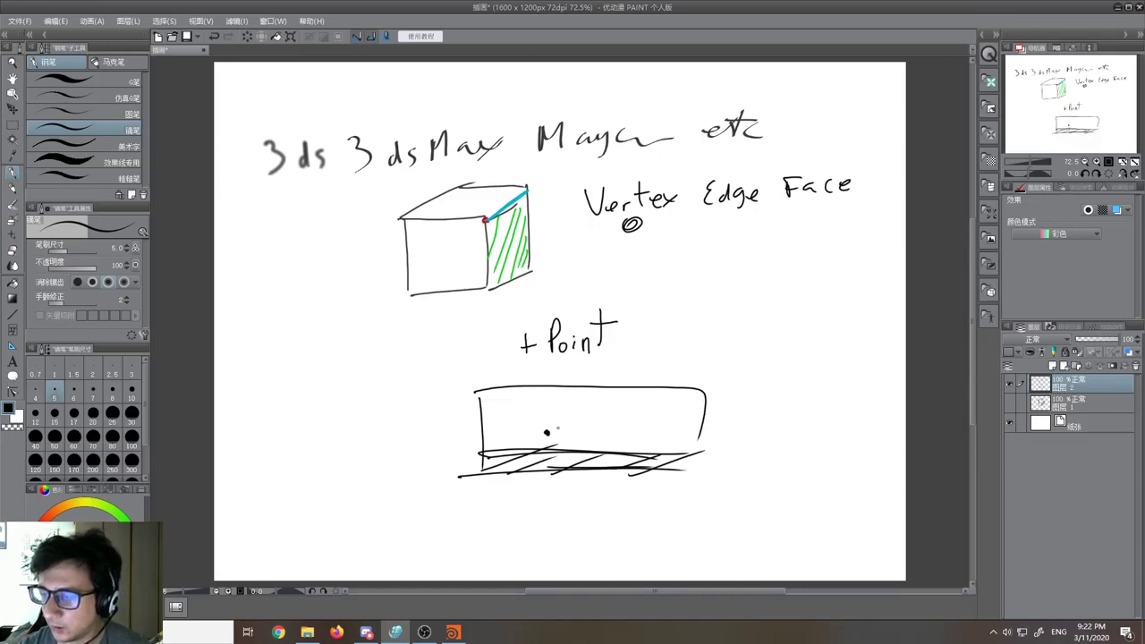
{"action": "mouse_move", "coordinate": [557, 435]}
{"action": "left_mouse_down"}
{"action": "mouse_move", "coordinate": [615, 368]}
{"action": "mouse_move", "coordinate": [720, 320]}
{"action": "left_mouse_up"}
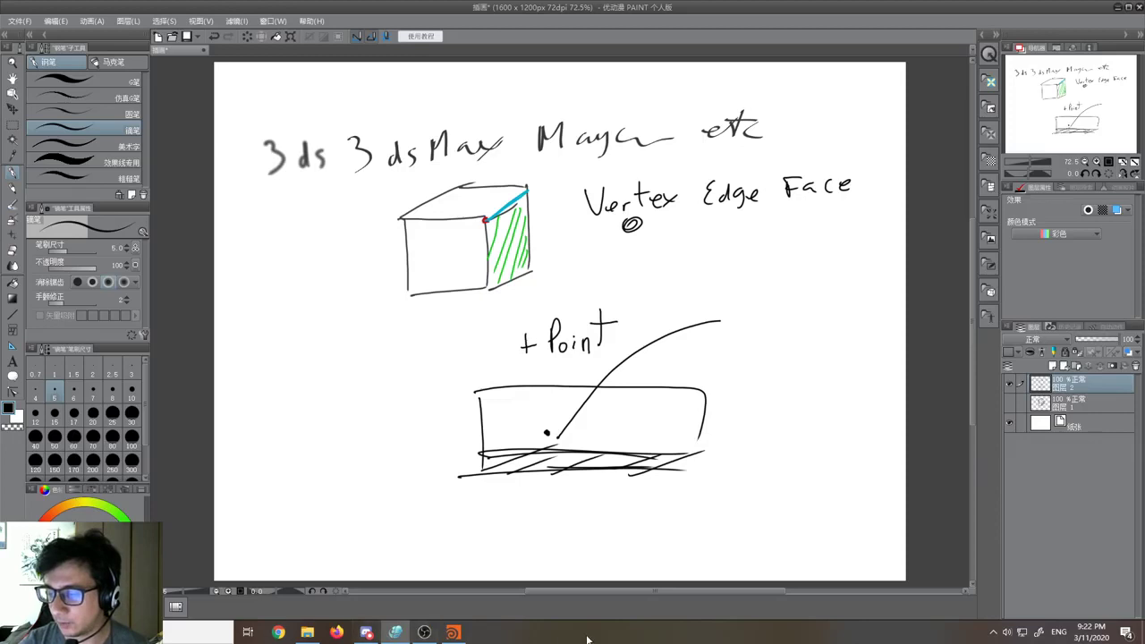
Step: Switch to Houdini and show the points of merge1 in the Geometry Spreadsheet
{"action": "left_click", "coordinate": [453, 633]}
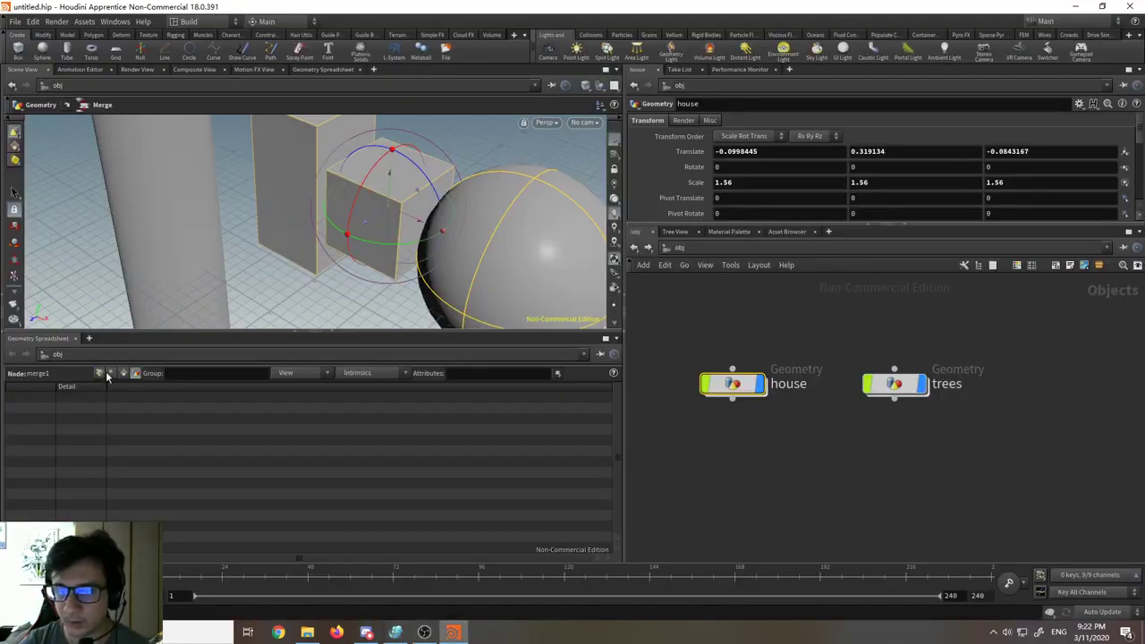
{"action": "left_click", "coordinate": [99, 373]}
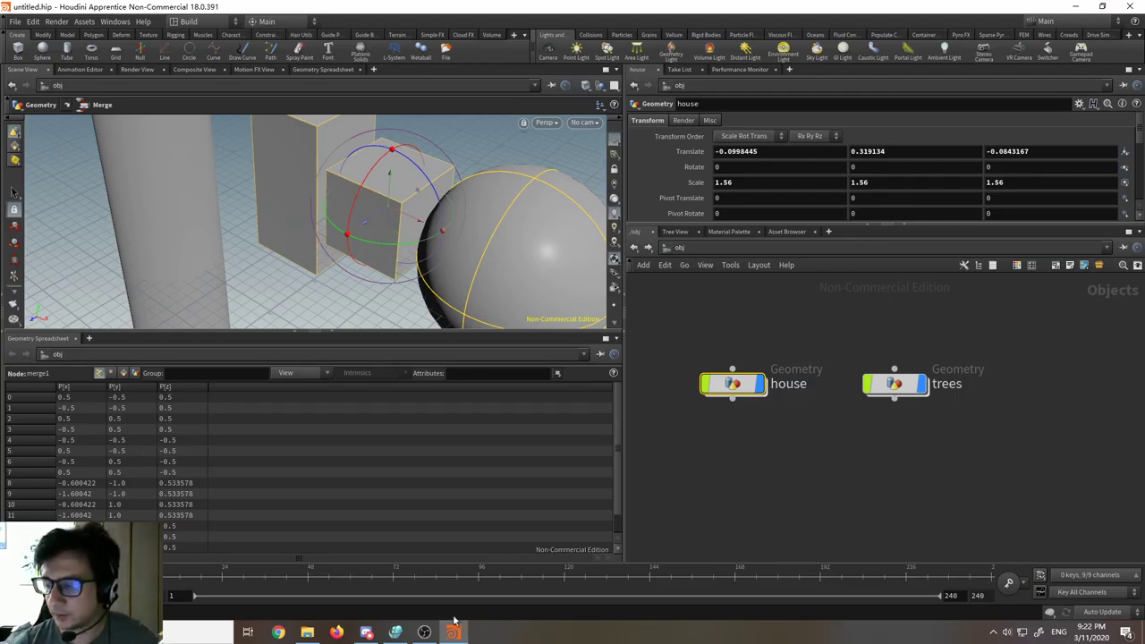
Step: Switch back to the PAINT canvas and handwrite "Position" at the end of the curved leader line
{"action": "left_click", "coordinate": [400, 633]}
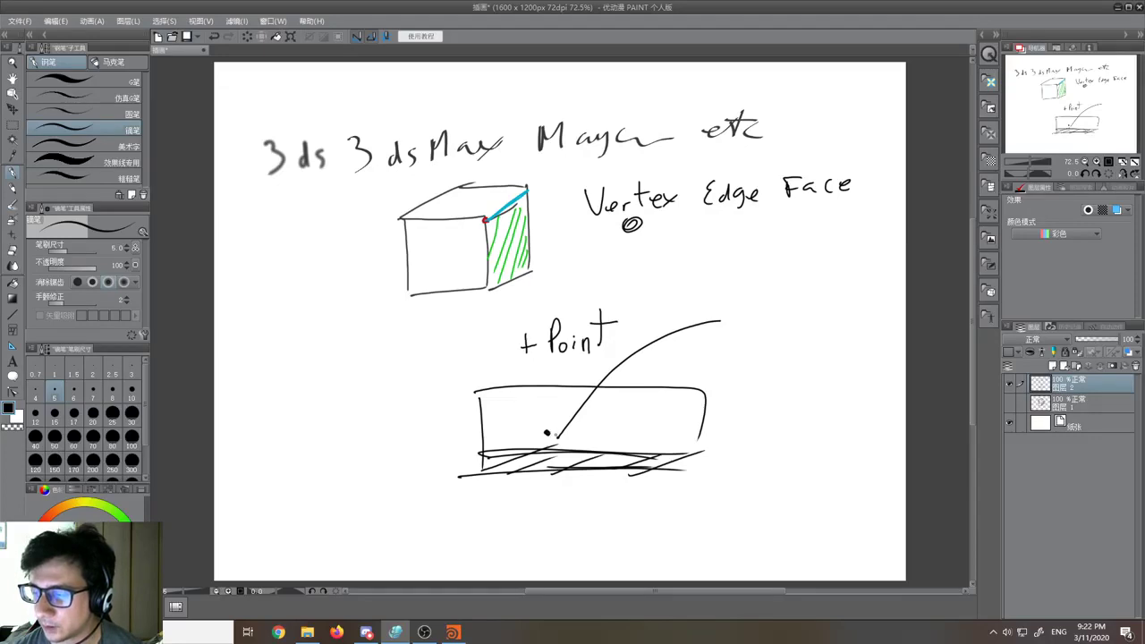
{"action": "mouse_move", "coordinate": [731, 298]}
{"action": "left_mouse_down"}
{"action": "mouse_move", "coordinate": [730, 321]}
{"action": "mouse_move", "coordinate": [746, 313]}
{"action": "left_mouse_up"}
{"action": "mouse_move", "coordinate": [757, 309]}
{"action": "left_mouse_down"}
{"action": "mouse_move", "coordinate": [752, 321]}
{"action": "mouse_move", "coordinate": [769, 317]}
{"action": "left_mouse_up"}
{"action": "left_click", "coordinate": [761, 306]}
{"action": "left_click_drag", "start_coordinate": [764, 308], "coordinate": [775, 305]}
{"action": "left_click_drag", "start_coordinate": [778, 308], "coordinate": [795, 314]}
{"action": "left_click", "coordinate": [777, 303]}
{"action": "left_click_drag", "start_coordinate": [795, 309], "coordinate": [806, 313]}
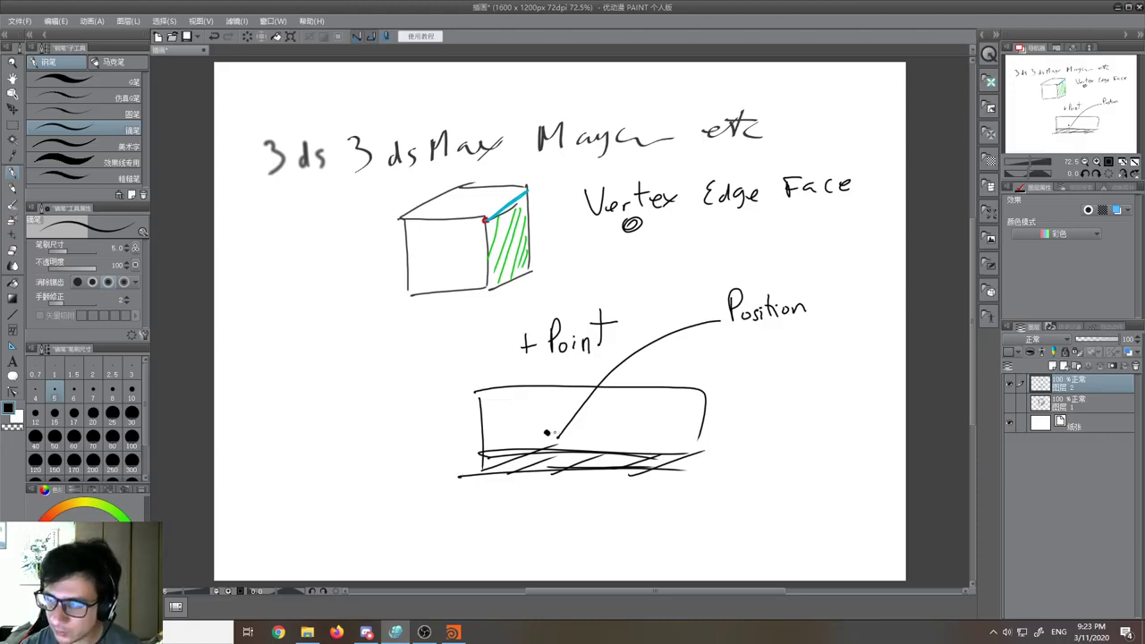
Step: Handwrite "N", "Pscale" and "custom" in a column beneath "Position"
{"action": "left_click_drag", "start_coordinate": [737, 354], "coordinate": [749, 337]}
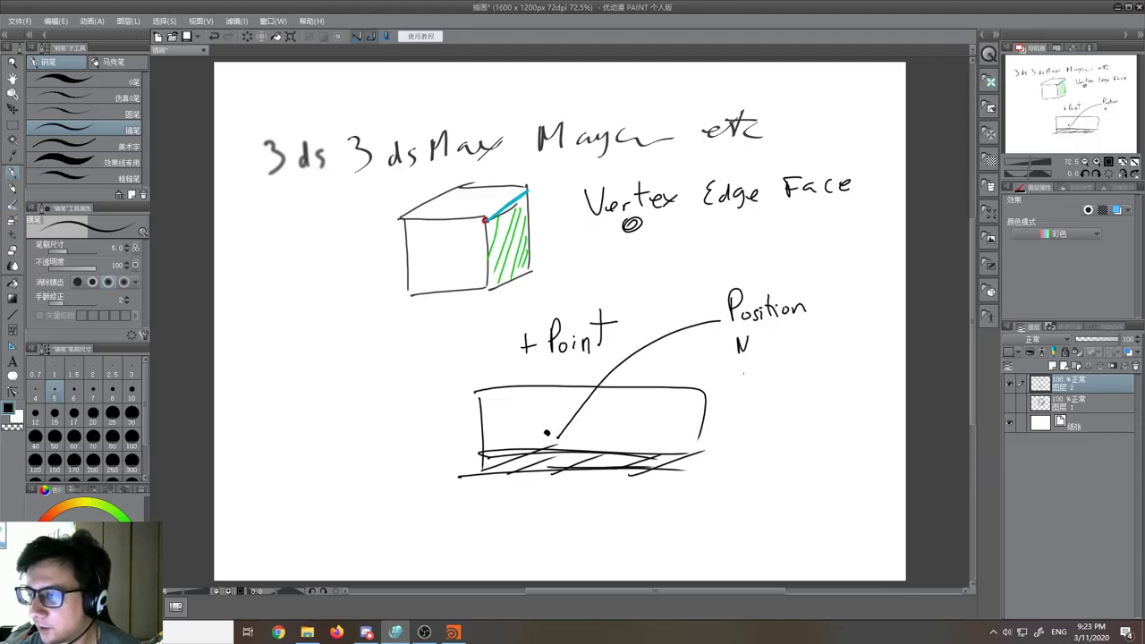
{"action": "mouse_move", "coordinate": [738, 383]}
{"action": "left_mouse_down"}
{"action": "mouse_move", "coordinate": [746, 370]}
{"action": "mouse_move", "coordinate": [791, 376]}
{"action": "left_mouse_up"}
{"action": "left_click_drag", "start_coordinate": [792, 369], "coordinate": [805, 376]}
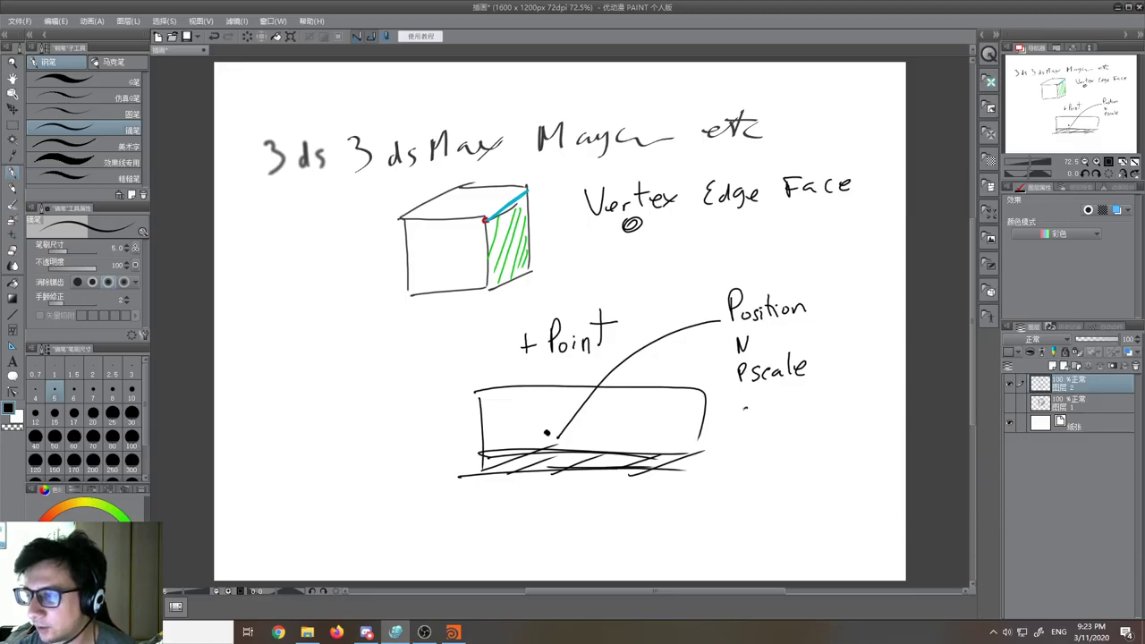
{"action": "left_click_drag", "start_coordinate": [747, 409], "coordinate": [761, 419]}
{"action": "mouse_move", "coordinate": [771, 399]}
{"action": "left_mouse_down"}
{"action": "mouse_move", "coordinate": [769, 414]}
{"action": "mouse_move", "coordinate": [776, 406]}
{"action": "left_mouse_up"}
{"action": "left_click_drag", "start_coordinate": [777, 408], "coordinate": [815, 408]}
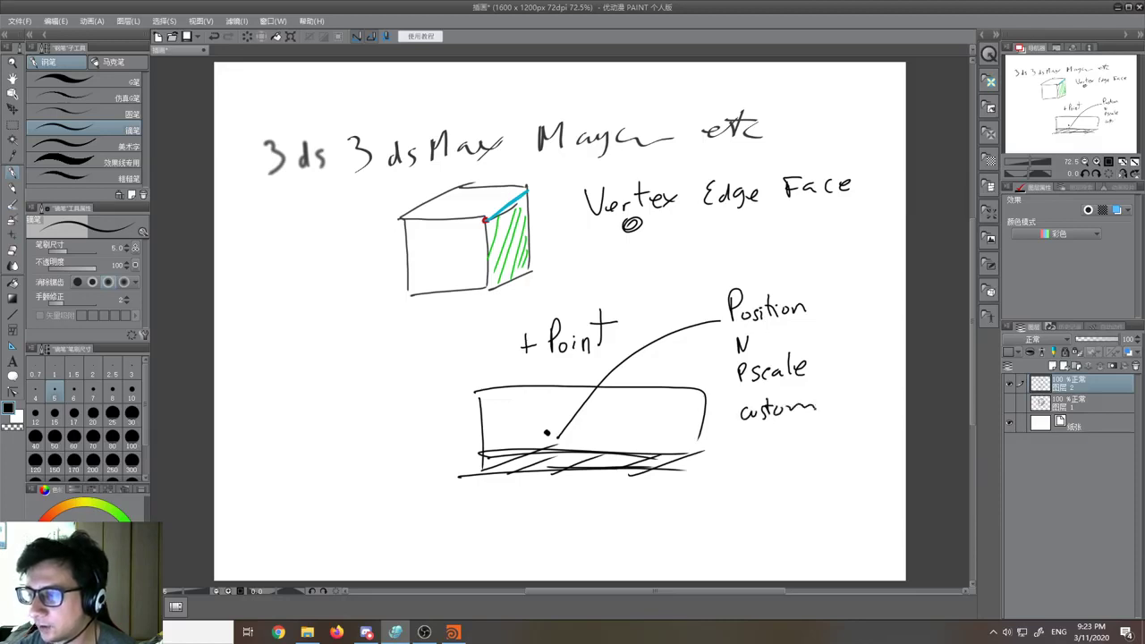
Step: Draw a dashed line down from "custom" and handwrite "vertex" at its lower end
{"action": "left_click_drag", "start_coordinate": [761, 486], "coordinate": [762, 497]}
{"action": "left_click", "coordinate": [769, 533]}
{"action": "mouse_move", "coordinate": [760, 508]}
{"action": "left_mouse_down"}
{"action": "mouse_move", "coordinate": [772, 549]}
{"action": "mouse_move", "coordinate": [796, 555]}
{"action": "mouse_move", "coordinate": [802, 543]}
{"action": "left_mouse_up"}
{"action": "left_click_drag", "start_coordinate": [803, 549], "coordinate": [821, 554]}
{"action": "left_click_drag", "start_coordinate": [820, 544], "coordinate": [811, 555]}
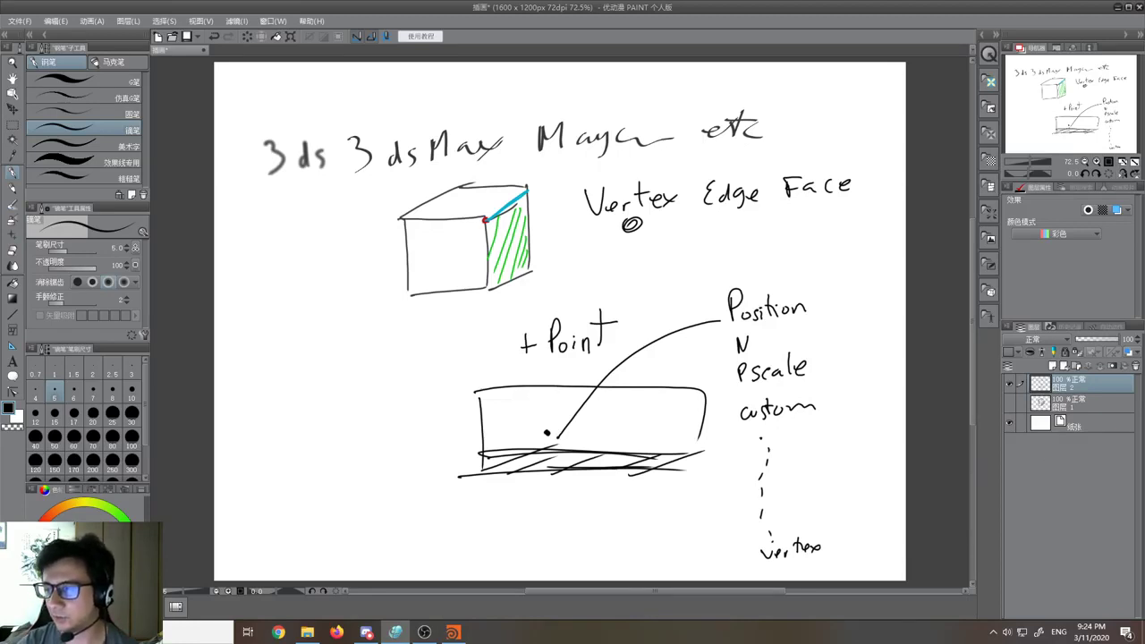
Step: Switch to Houdini and compare the vertex and point listings of merge1 in the Geometry Spreadsheet
{"action": "left_click", "coordinate": [453, 632]}
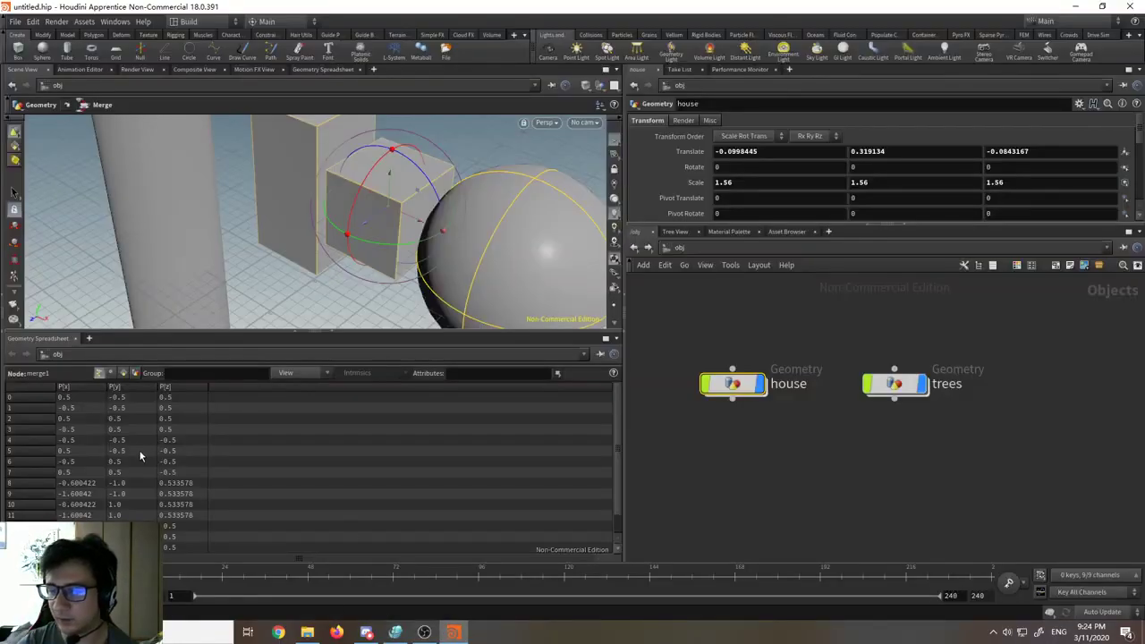
{"action": "left_click", "coordinate": [109, 374]}
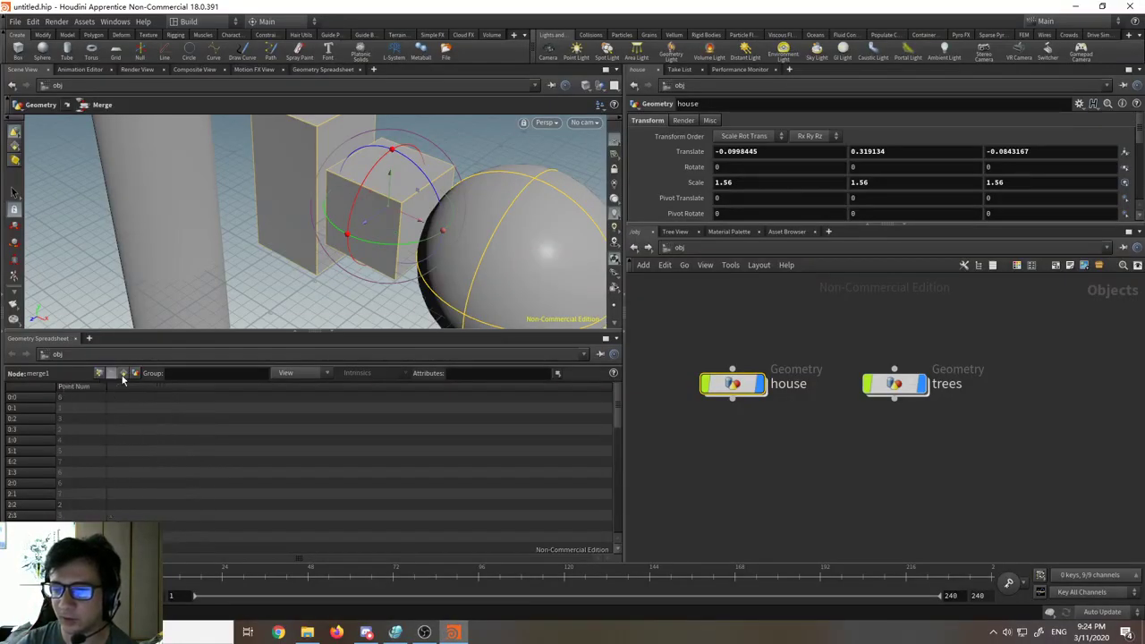
{"action": "left_click", "coordinate": [100, 373]}
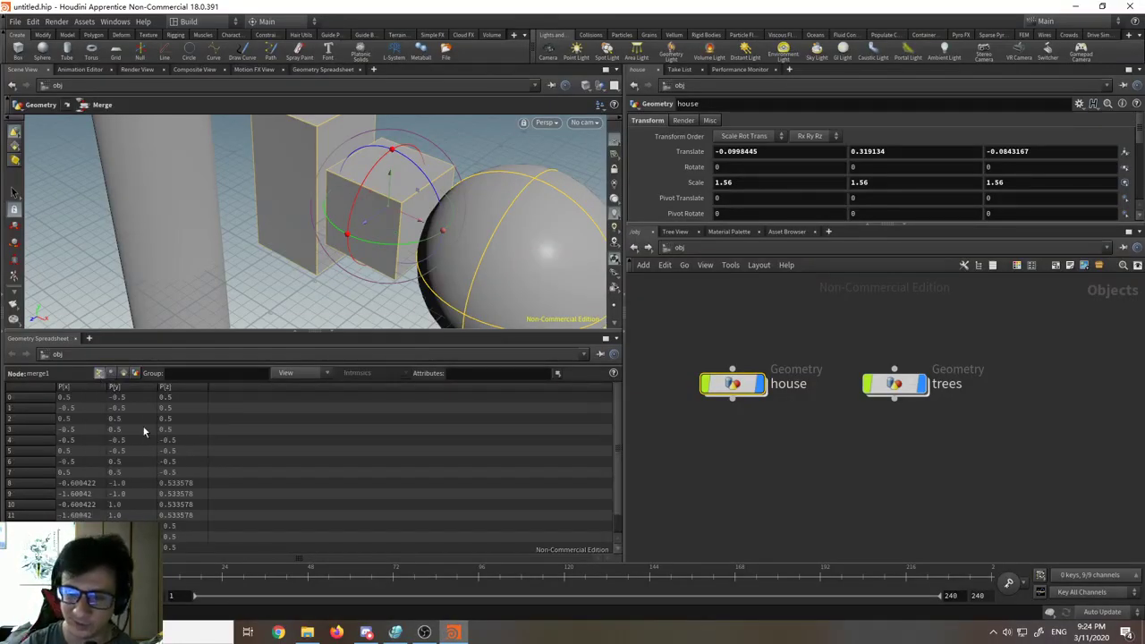
{"action": "left_click", "coordinate": [110, 374]}
{"action": "left_click", "coordinate": [99, 374]}
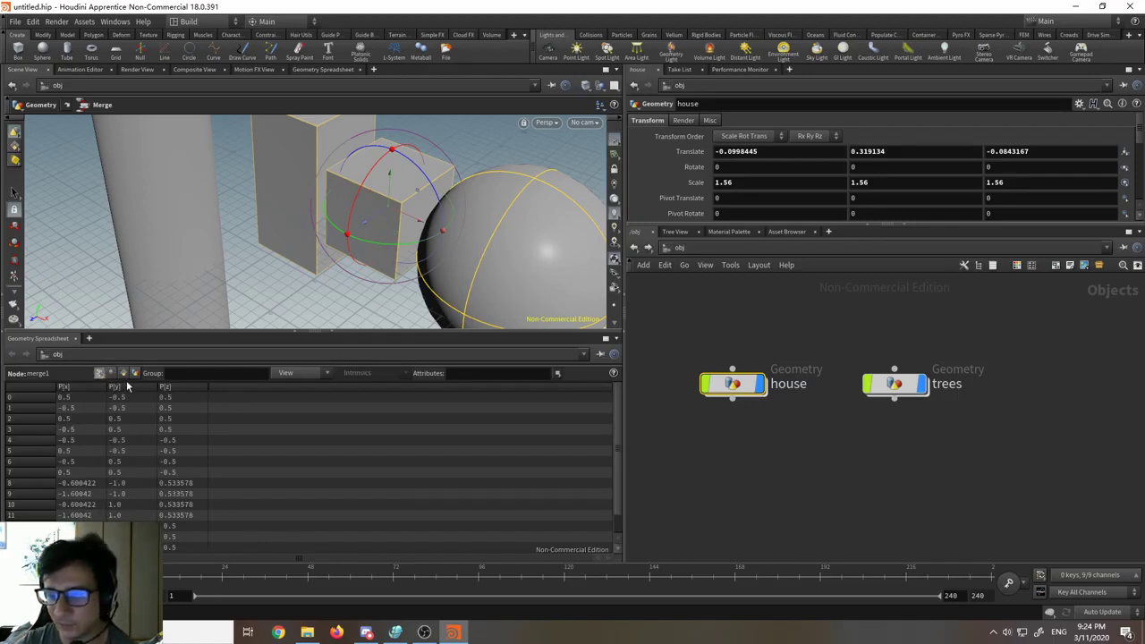
Step: Switch to the PAINT canvas and mark the cube's remaining visible corners with black dots
{"action": "left_click", "coordinate": [395, 632]}
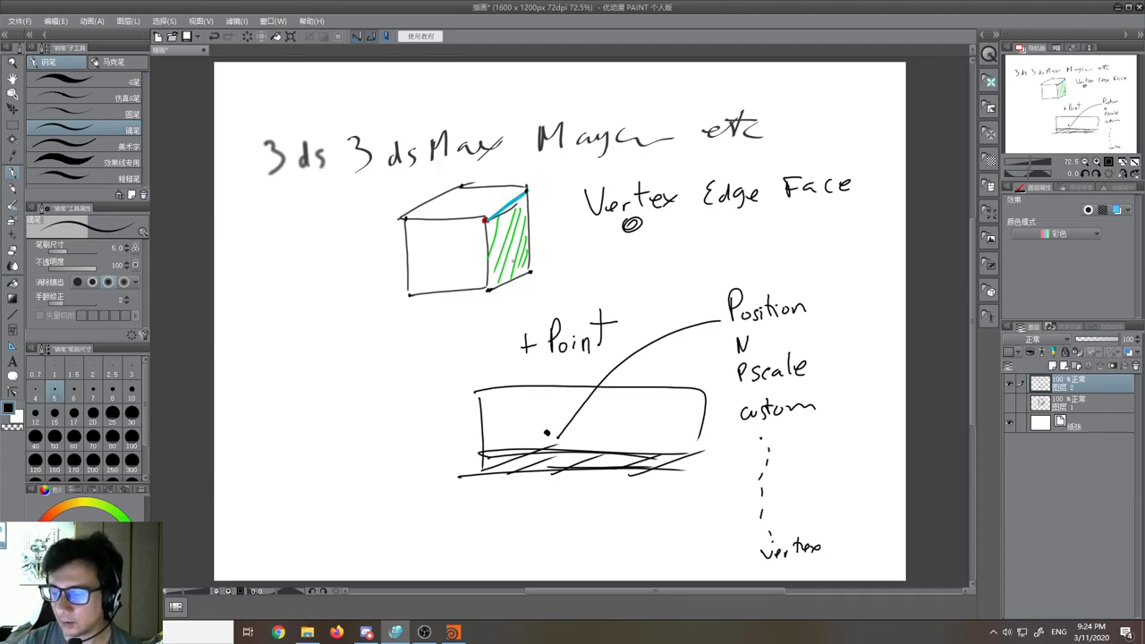
Step: Switch to Houdini, enter the house network, and display and select the box1 node
{"action": "key", "text": "alt+Tab"}
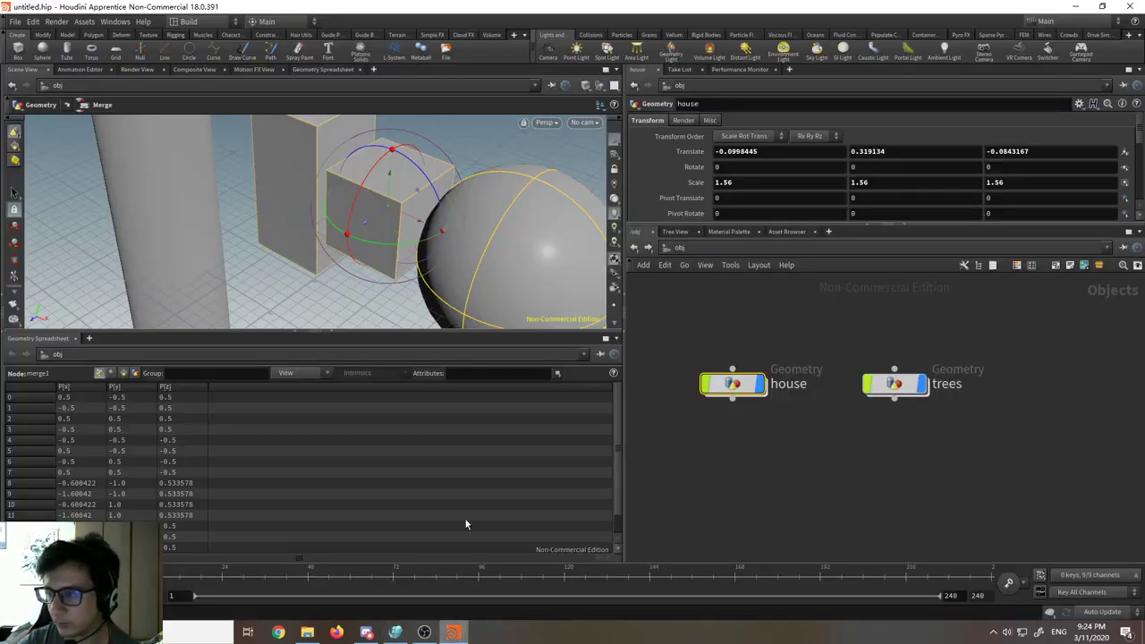
{"action": "double_click", "coordinate": [742, 385]}
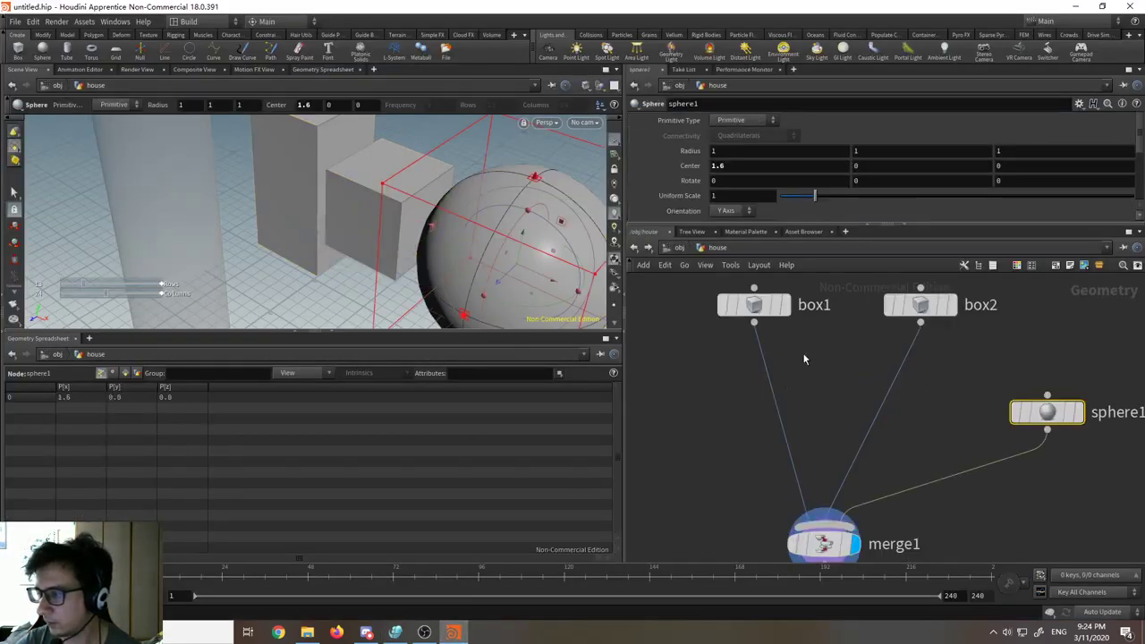
{"action": "left_click", "coordinate": [785, 305]}
{"action": "left_click", "coordinate": [754, 305]}
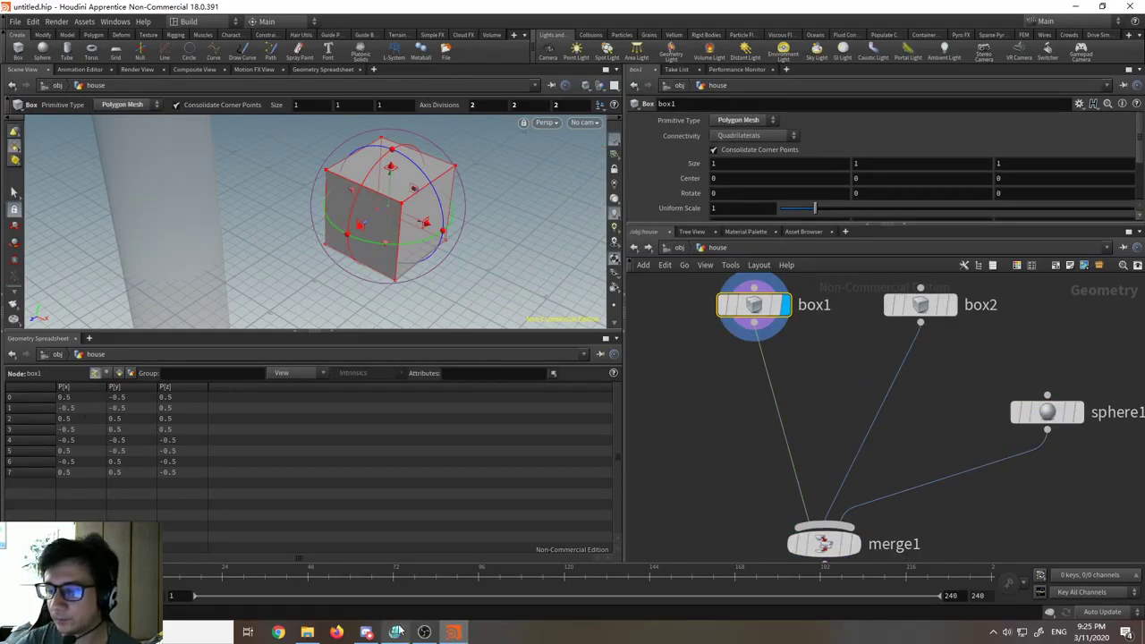
Step: Switch back to the PAINT canvas and handwrite a small "vertex" label beside the cube's rear upper corner
{"action": "left_click", "coordinate": [366, 631]}
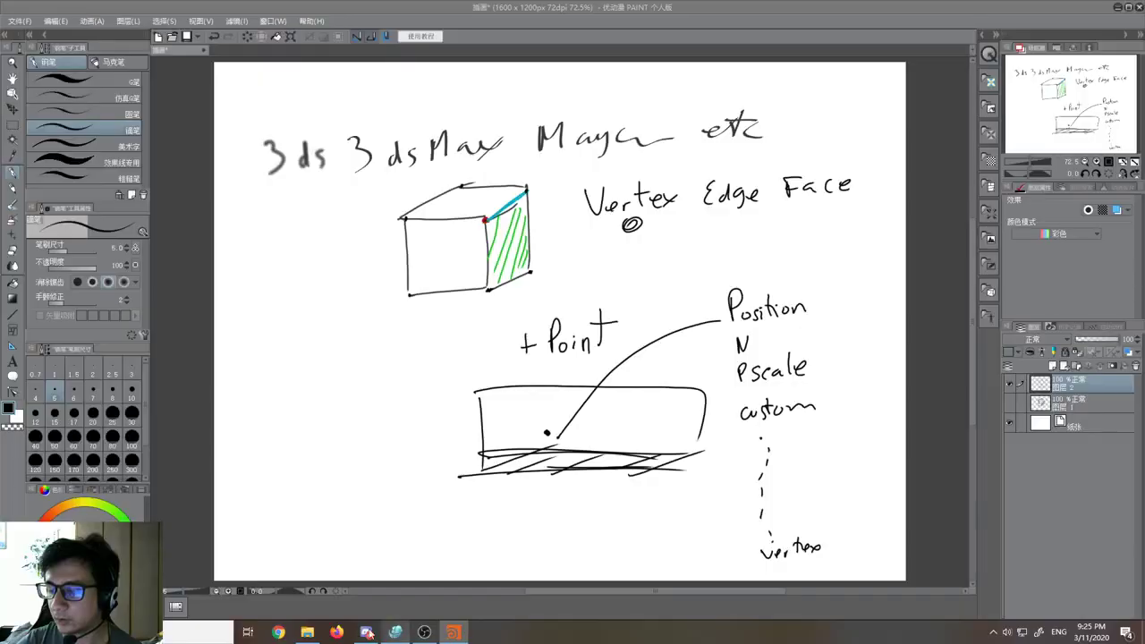
{"action": "mouse_move", "coordinate": [542, 188]}
{"action": "left_mouse_down"}
{"action": "mouse_move", "coordinate": [583, 167]}
{"action": "mouse_move", "coordinate": [612, 177]}
{"action": "left_mouse_up"}
{"action": "left_click_drag", "start_coordinate": [612, 162], "coordinate": [599, 177]}
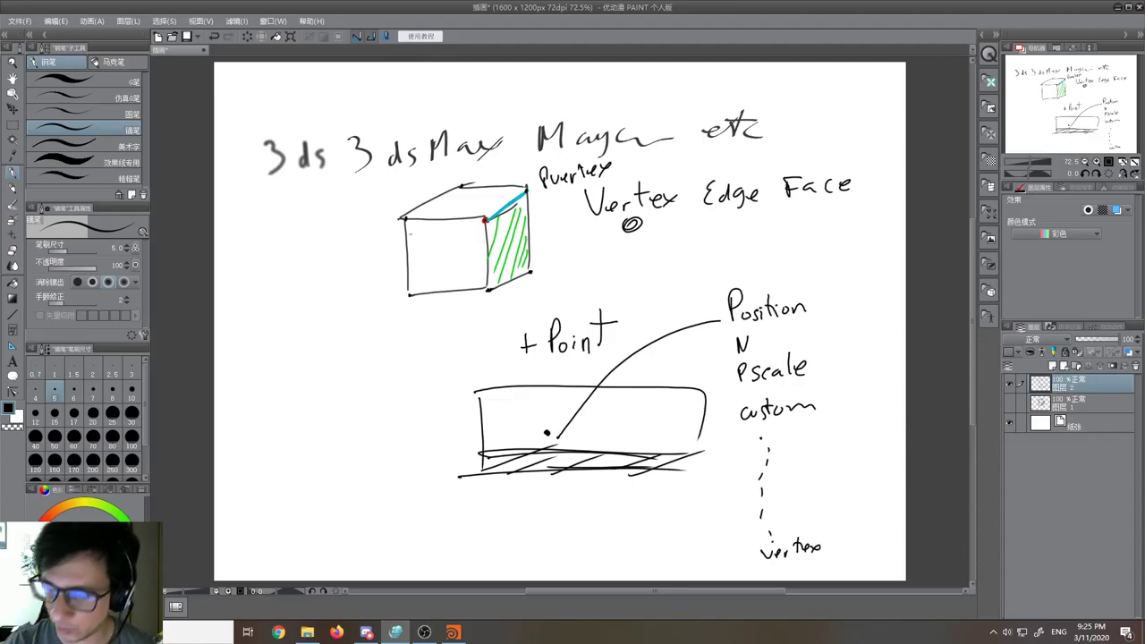
Step: Handwrite the numbers 100, 1000 and 1 in a column beside the cube's front face
{"action": "mouse_move", "coordinate": [323, 220]}
{"action": "left_mouse_down"}
{"action": "mouse_move", "coordinate": [332, 219]}
{"action": "mouse_move", "coordinate": [327, 237]}
{"action": "left_mouse_up"}
{"action": "left_click_drag", "start_coordinate": [336, 224], "coordinate": [345, 224]}
{"action": "mouse_move", "coordinate": [322, 268]}
{"action": "left_mouse_down"}
{"action": "mouse_move", "coordinate": [325, 283]}
{"action": "mouse_move", "coordinate": [337, 270]}
{"action": "left_mouse_up"}
{"action": "mouse_move", "coordinate": [351, 272]}
{"action": "left_mouse_down"}
{"action": "mouse_move", "coordinate": [361, 269]}
{"action": "mouse_move", "coordinate": [361, 330]}
{"action": "left_mouse_up"}
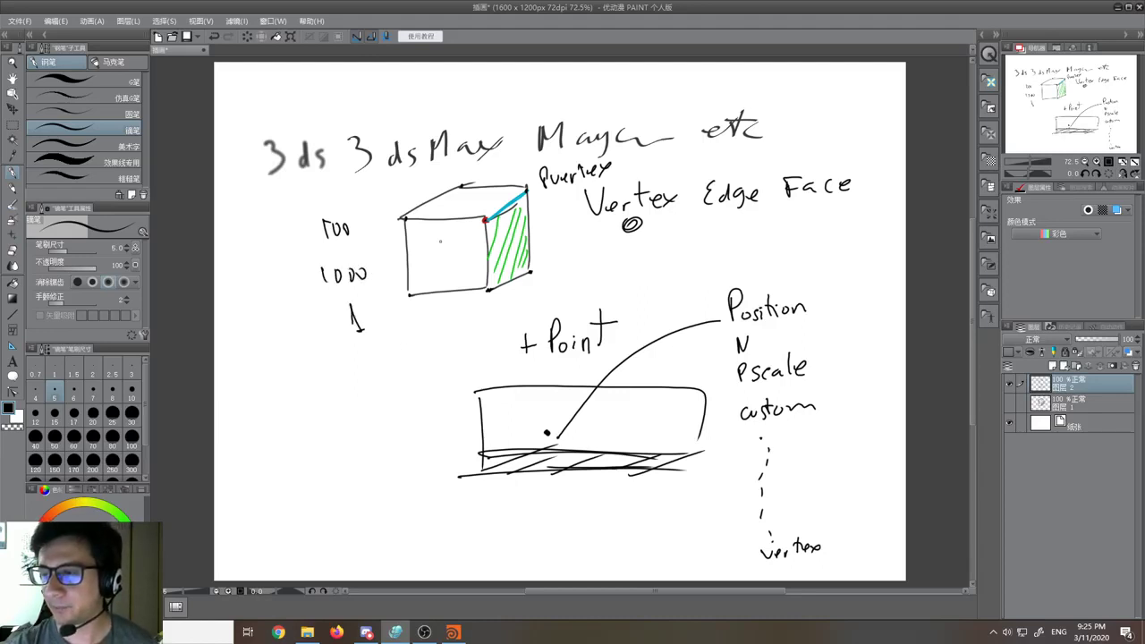
Step: Scatter dots and short strokes over the cube's faces and draw grass-like zigzag blades across its top face
{"action": "left_click_drag", "start_coordinate": [467, 247], "coordinate": [460, 259]}
{"action": "left_click_drag", "start_coordinate": [430, 274], "coordinate": [445, 270]}
{"action": "left_click_drag", "start_coordinate": [449, 274], "coordinate": [461, 278]}
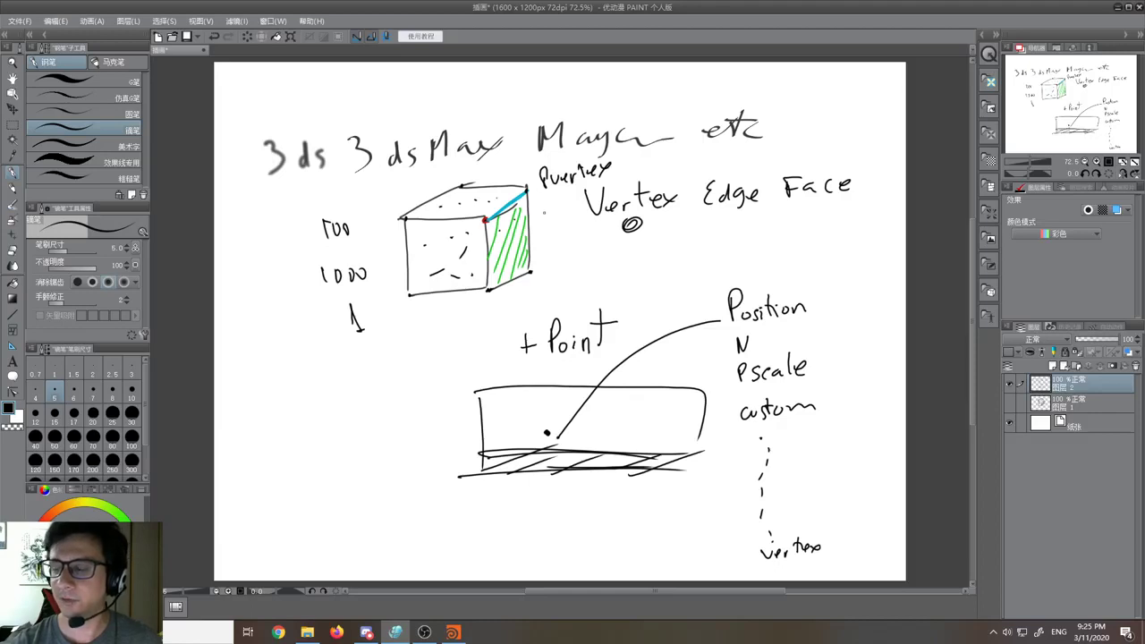
{"action": "mouse_move", "coordinate": [424, 183]}
{"action": "left_mouse_down"}
{"action": "mouse_move", "coordinate": [442, 212]}
{"action": "mouse_move", "coordinate": [448, 181]}
{"action": "mouse_move", "coordinate": [461, 209]}
{"action": "mouse_move", "coordinate": [464, 183]}
{"action": "mouse_move", "coordinate": [477, 176]}
{"action": "mouse_move", "coordinate": [480, 200]}
{"action": "mouse_move", "coordinate": [522, 169]}
{"action": "left_mouse_up"}
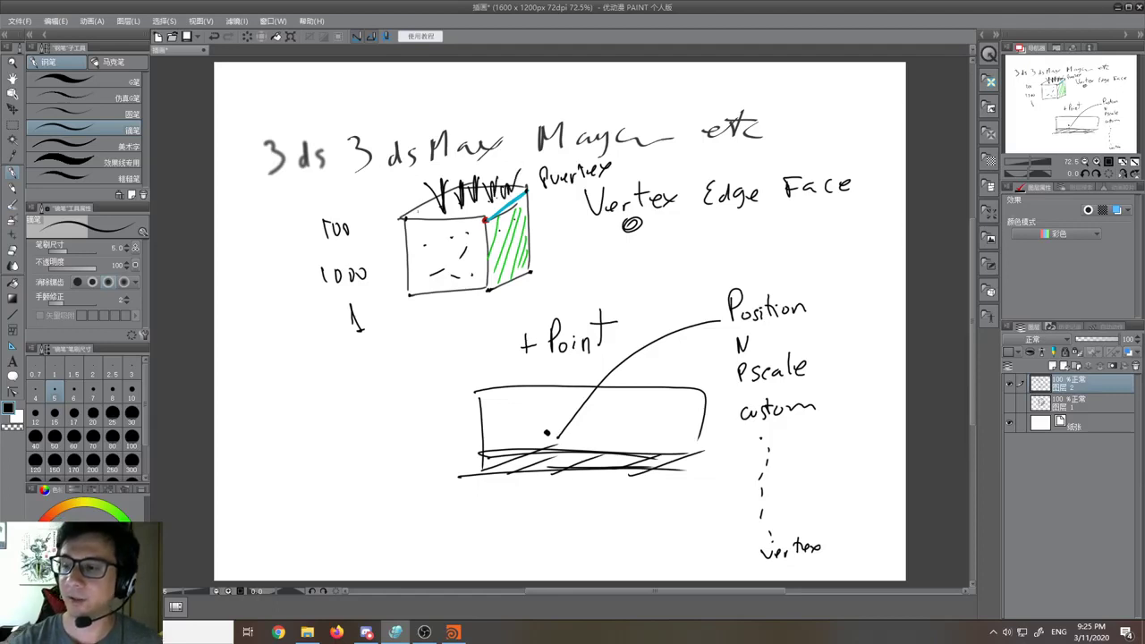
{"action": "mouse_move", "coordinate": [413, 203]}
{"action": "left_mouse_down"}
{"action": "mouse_move", "coordinate": [421, 214]}
{"action": "mouse_move", "coordinate": [428, 191]}
{"action": "left_mouse_up"}
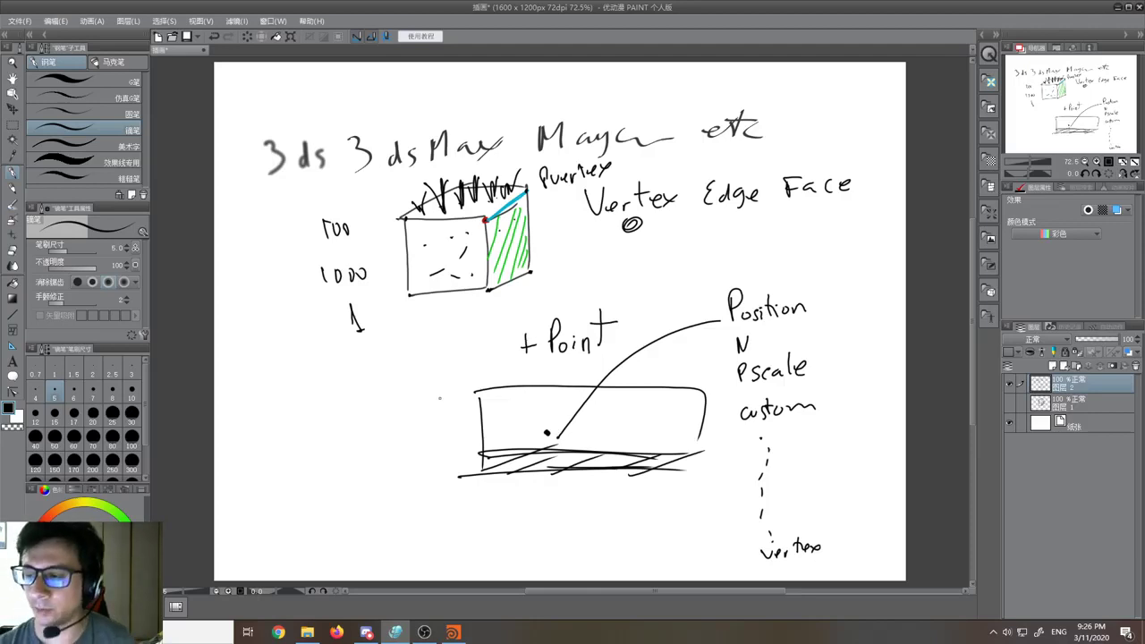
Step: Draw a small three-dimensional box below the "Vertex" label
{"action": "left_click_drag", "start_coordinate": [579, 245], "coordinate": [582, 275]}
{"action": "mouse_move", "coordinate": [576, 244]}
{"action": "left_mouse_down"}
{"action": "mouse_move", "coordinate": [625, 240]}
{"action": "mouse_move", "coordinate": [639, 273]}
{"action": "left_mouse_up"}
{"action": "left_click_drag", "start_coordinate": [576, 277], "coordinate": [642, 278]}
{"action": "mouse_move", "coordinate": [573, 248]}
{"action": "left_mouse_down"}
{"action": "mouse_move", "coordinate": [654, 234]}
{"action": "mouse_move", "coordinate": [661, 267]}
{"action": "mouse_move", "coordinate": [640, 274]}
{"action": "left_mouse_up"}
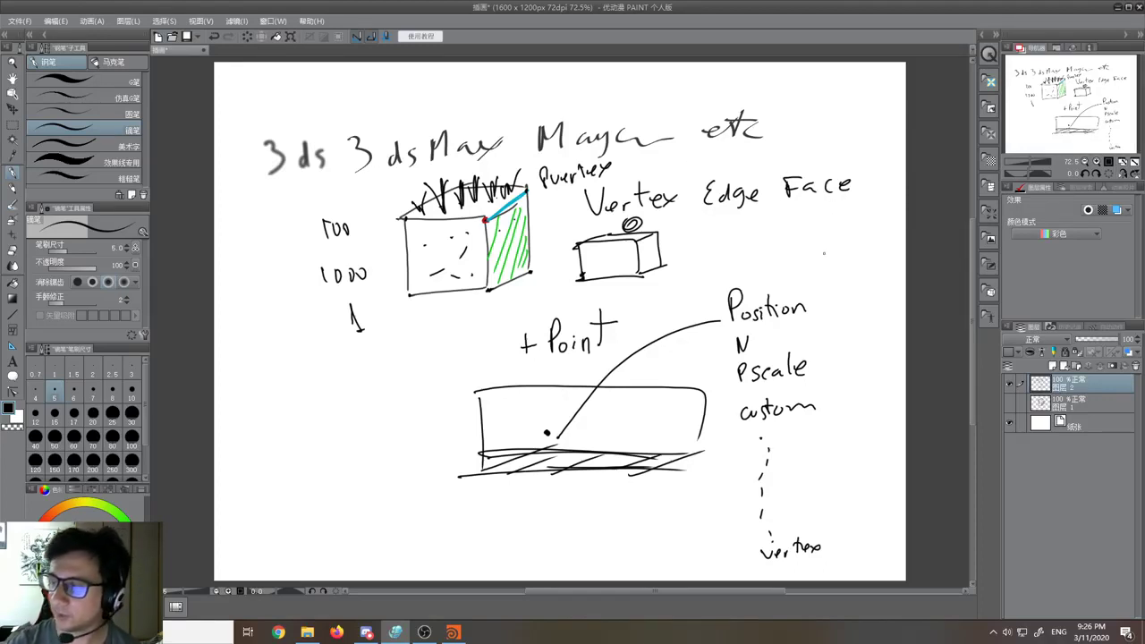
Step: Draw a square with thickened edges below "Face" and circle the words "Edge Face"
{"action": "mouse_move", "coordinate": [814, 238]}
{"action": "left_mouse_down"}
{"action": "mouse_move", "coordinate": [816, 281]}
{"action": "mouse_move", "coordinate": [861, 245]}
{"action": "mouse_move", "coordinate": [815, 280]}
{"action": "left_mouse_up"}
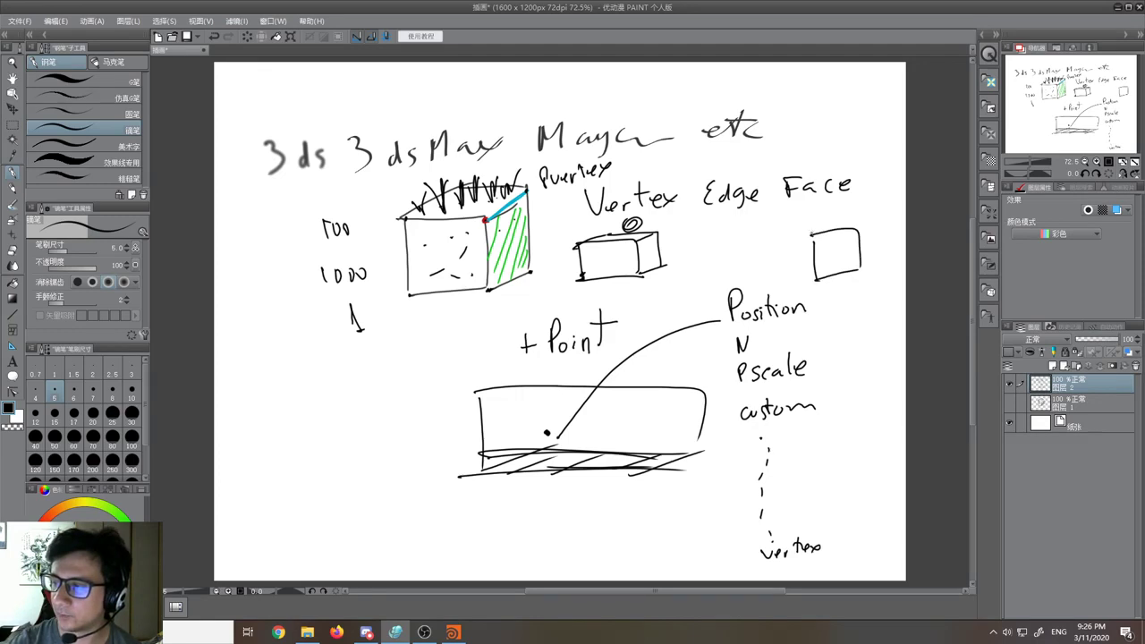
{"action": "mouse_move", "coordinate": [813, 231]}
{"action": "left_mouse_down"}
{"action": "mouse_move", "coordinate": [814, 272]}
{"action": "mouse_move", "coordinate": [859, 265]}
{"action": "mouse_move", "coordinate": [817, 281]}
{"action": "left_mouse_up"}
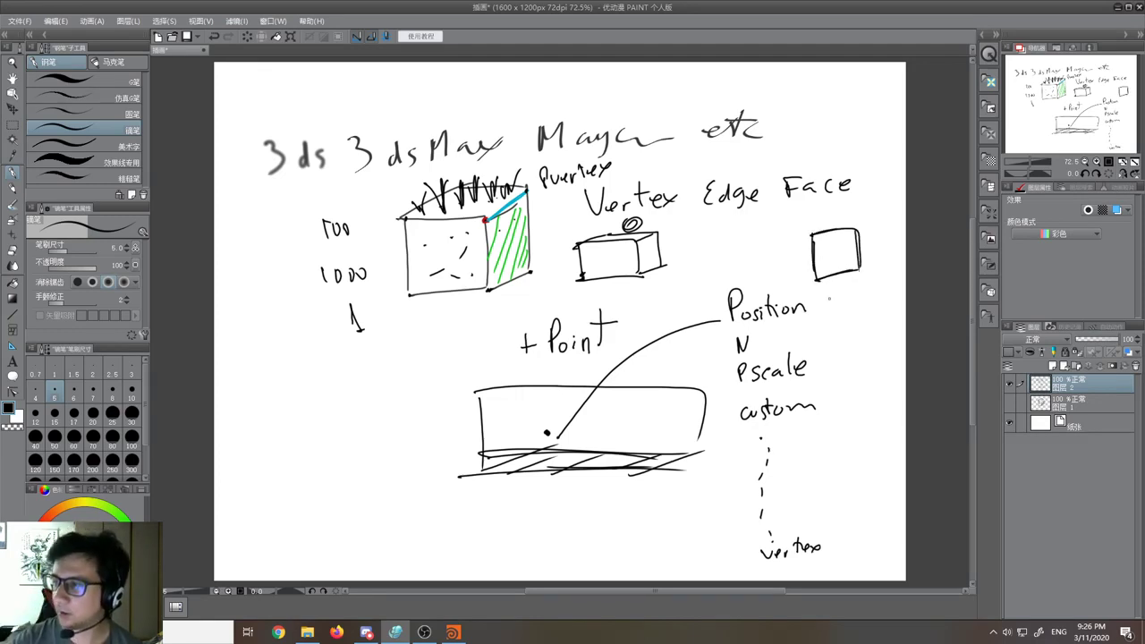
{"action": "mouse_move", "coordinate": [699, 221]}
{"action": "left_mouse_down"}
{"action": "mouse_move", "coordinate": [730, 220]}
{"action": "mouse_move", "coordinate": [858, 152]}
{"action": "mouse_move", "coordinate": [704, 229]}
{"action": "mouse_move", "coordinate": [712, 224]}
{"action": "left_mouse_up"}
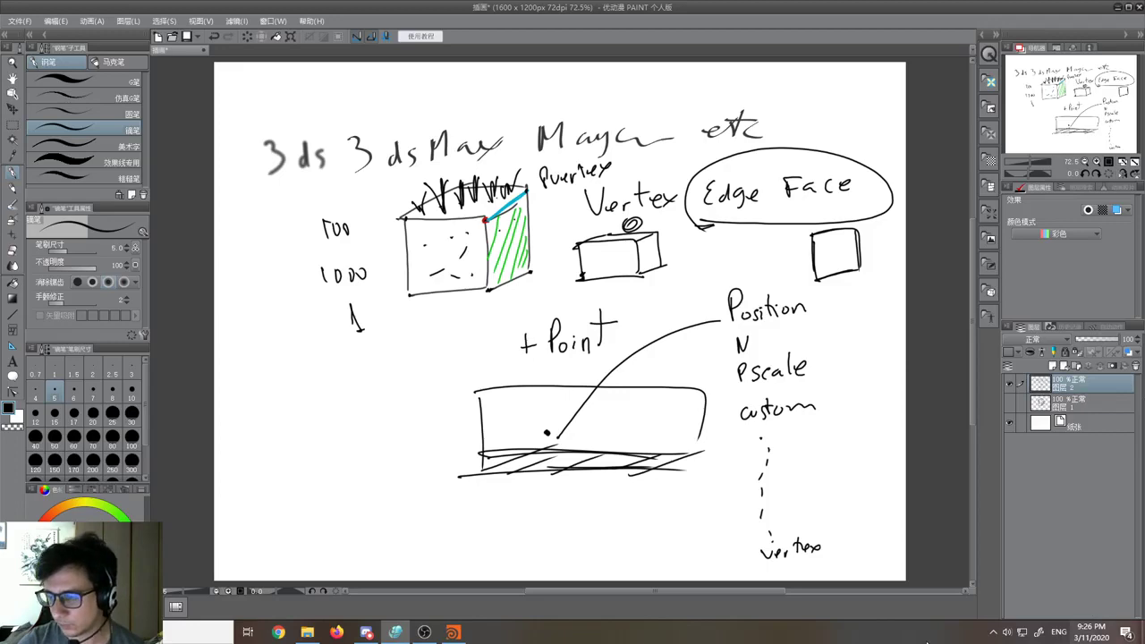
Step: Switch to Houdini and open the node info for box1 to examine its component counts
{"action": "left_click", "coordinate": [453, 631]}
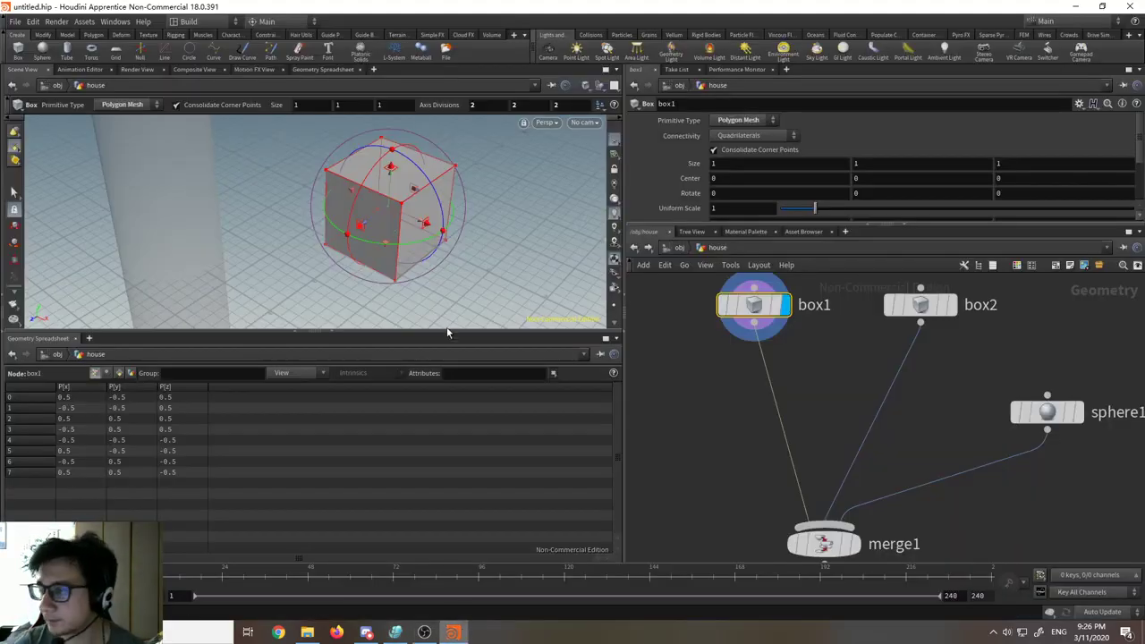
{"action": "middle_click_drag", "start_coordinate": [680, 395], "coordinate": [672, 451]}
{"action": "mouse_move", "coordinate": [754, 359]}
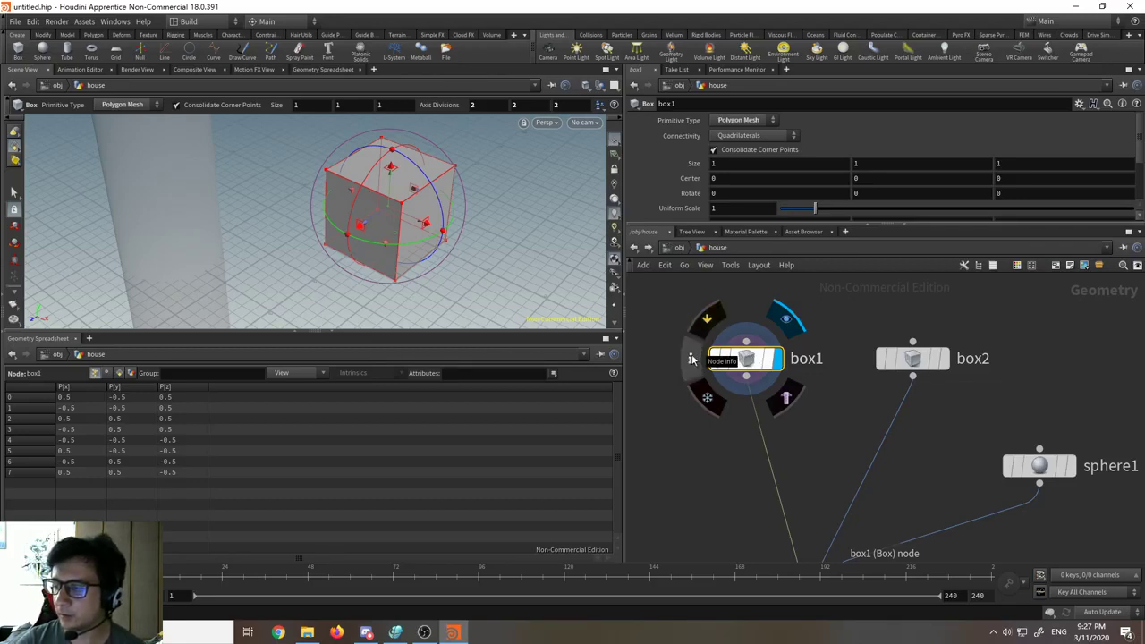
{"action": "left_click", "coordinate": [691, 358]}
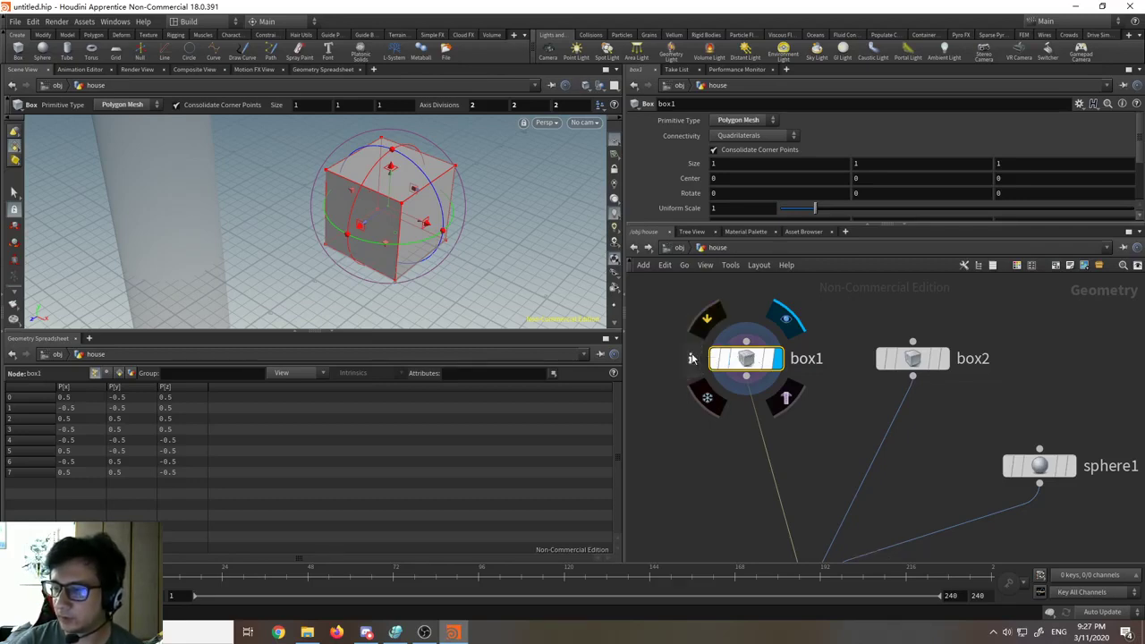
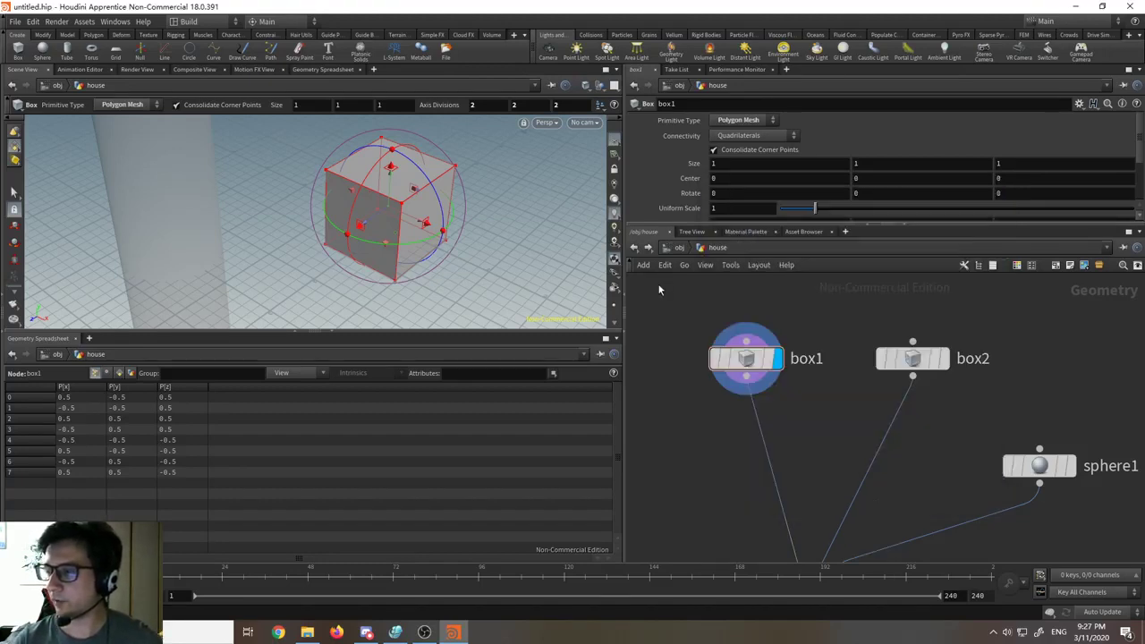
{"action": "left_click", "coordinate": [688, 356]}
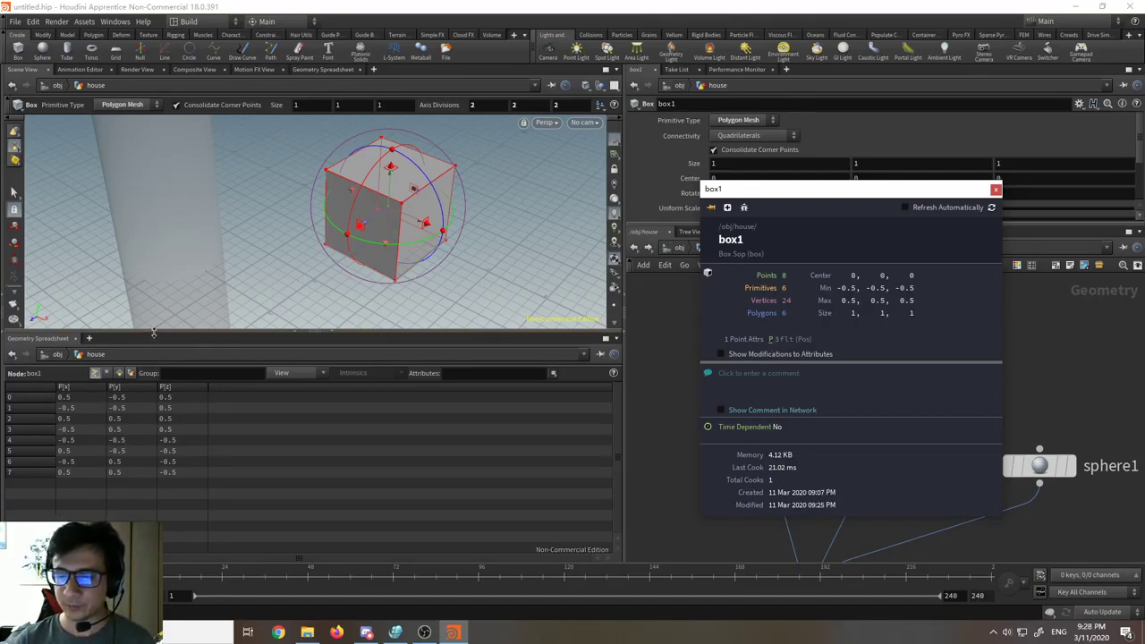
Step: Make the scene view taller above the Geometry Spreadsheet and move the box1 node farther away from box2
{"action": "left_click_drag", "start_coordinate": [154, 333], "coordinate": [156, 381]}
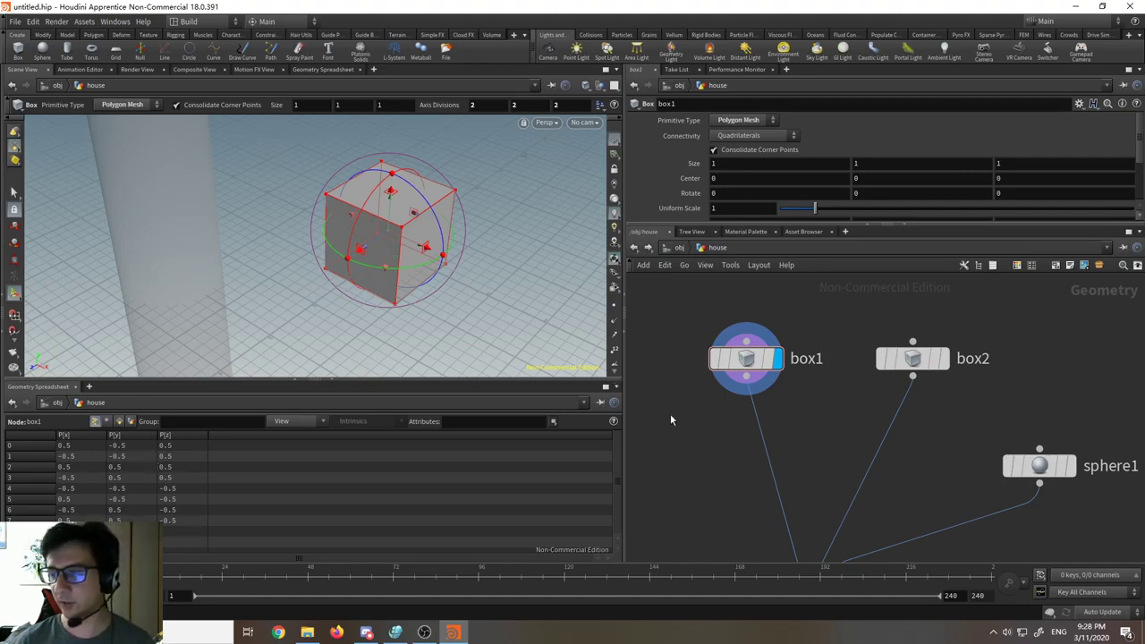
{"action": "mouse_move", "coordinate": [747, 362]}
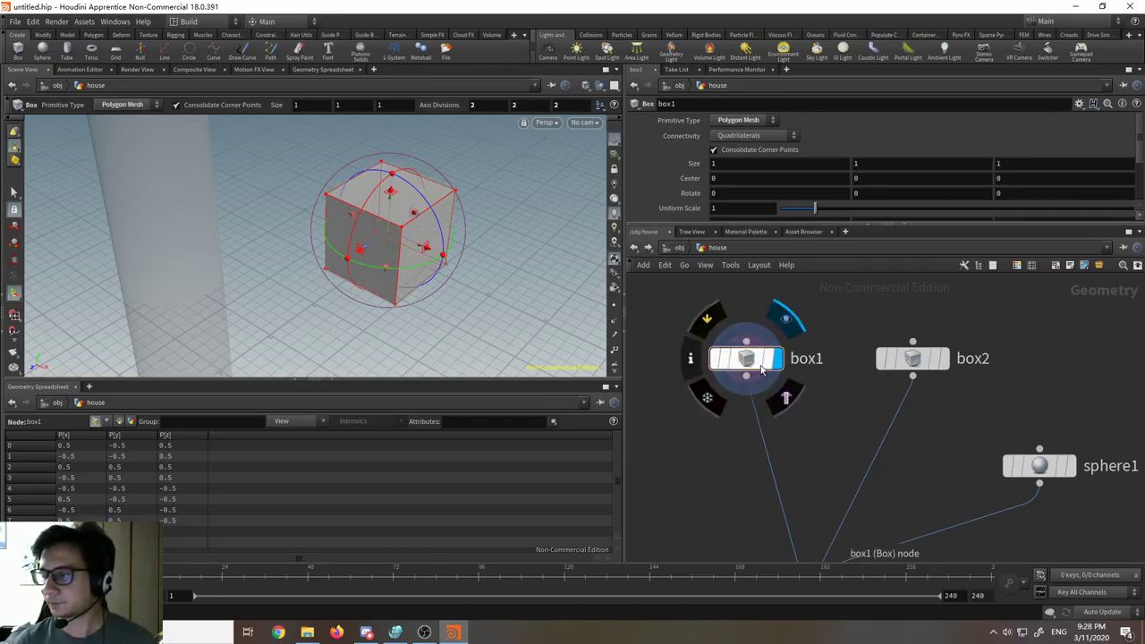
{"action": "left_click_drag", "start_coordinate": [761, 369], "coordinate": [722, 368]}
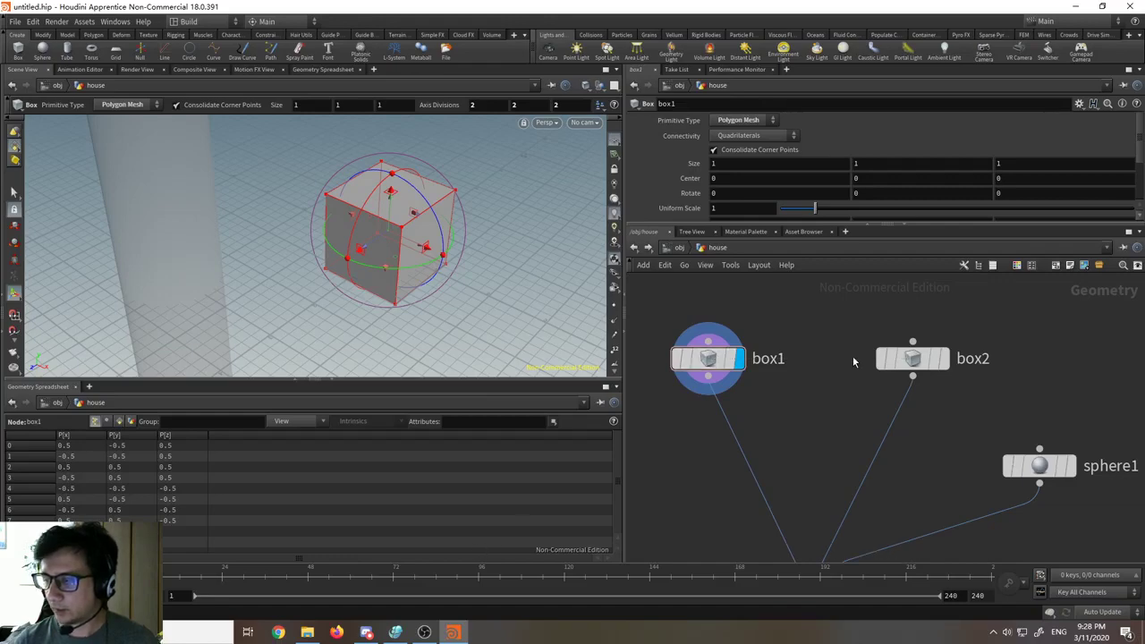
Step: Switch to the paint program, underline the word "Point" in the sketch, and return to Houdini
{"action": "left_click", "coordinate": [397, 629]}
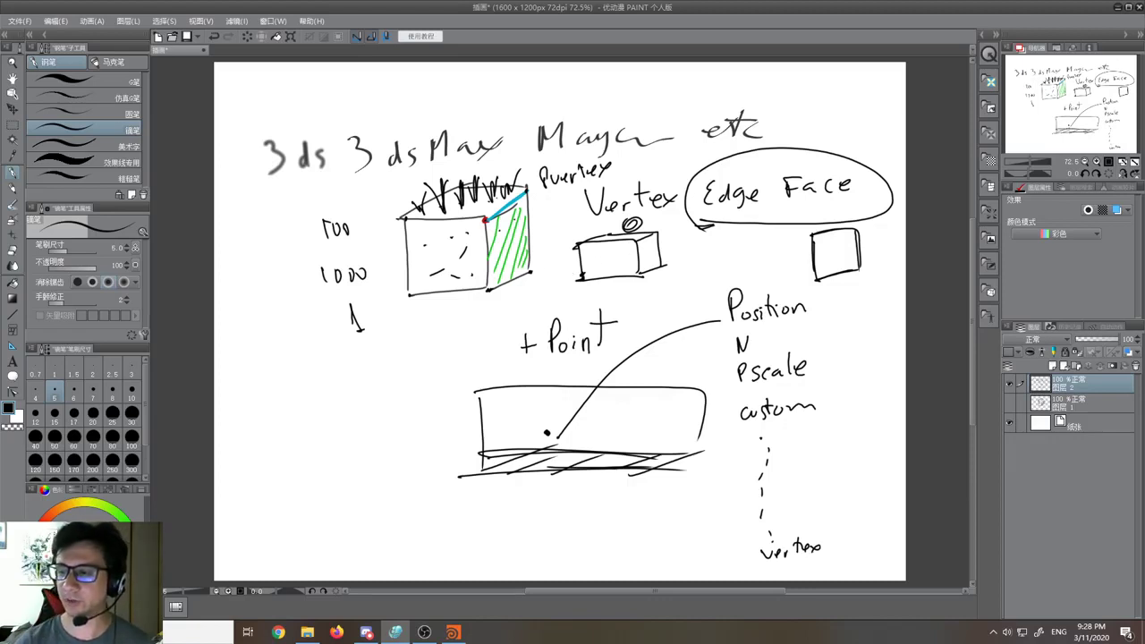
{"action": "mouse_move", "coordinate": [546, 368]}
{"action": "left_mouse_down"}
{"action": "mouse_move", "coordinate": [604, 361]}
{"action": "mouse_move", "coordinate": [572, 365]}
{"action": "left_mouse_up"}
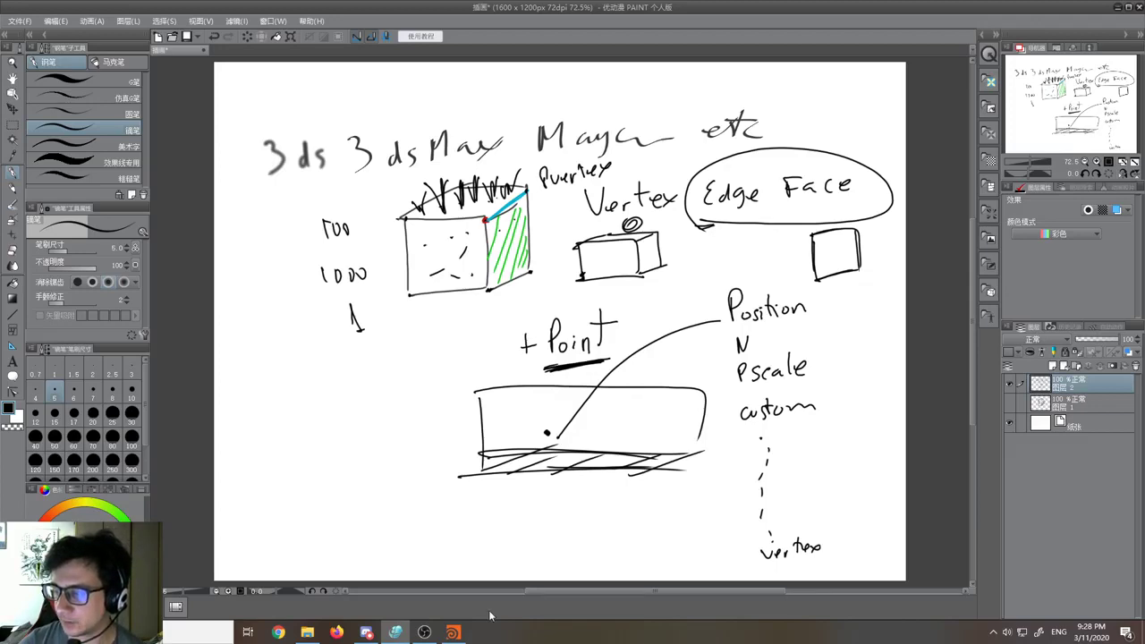
{"action": "mouse_move", "coordinate": [458, 632]}
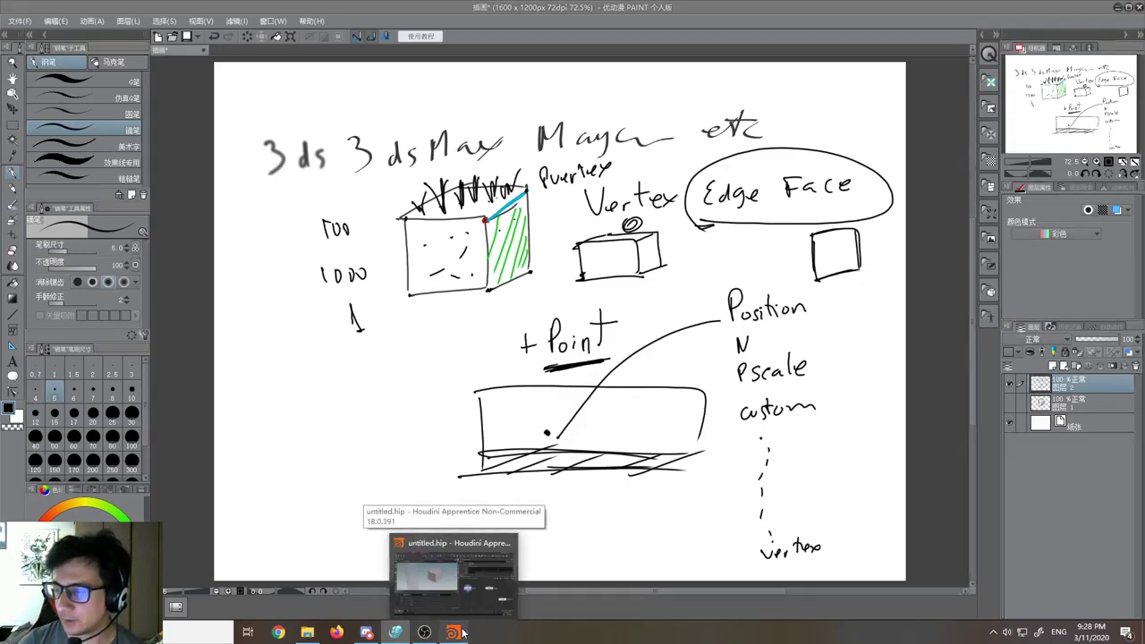
{"action": "left_click", "coordinate": [460, 633]}
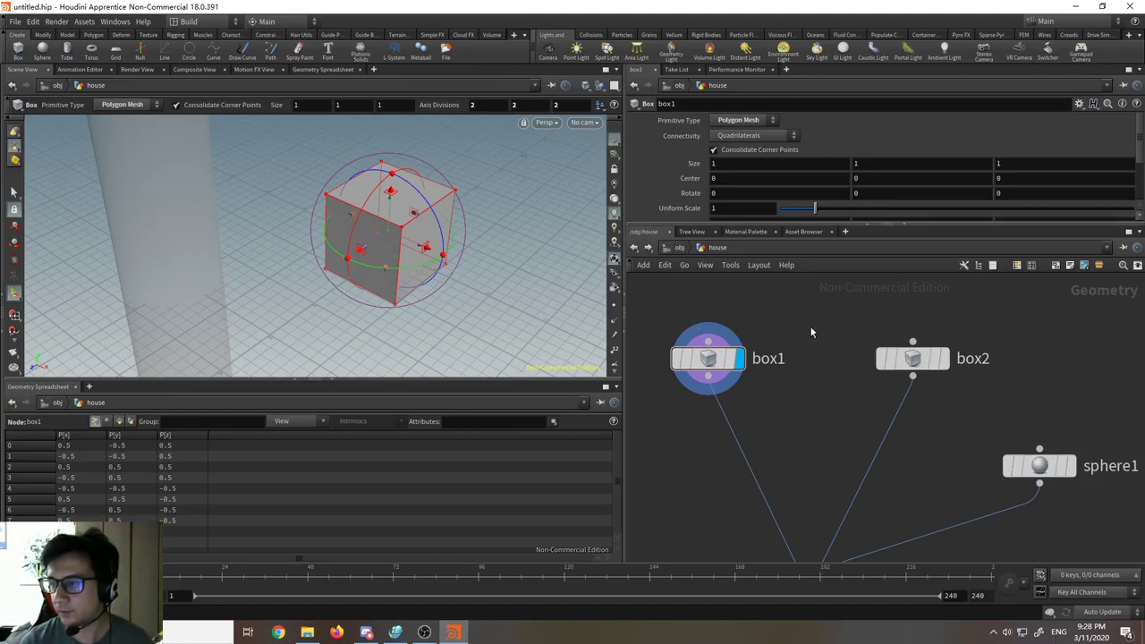
Step: Delete the box2, sphere1 and merge1 nodes from the house network, keeping only box1
{"action": "scroll", "coordinate": [784, 326], "scroll_direction": "down", "scroll_amount": 3}
{"action": "left_click_drag", "start_coordinate": [796, 317], "coordinate": [932, 422]}
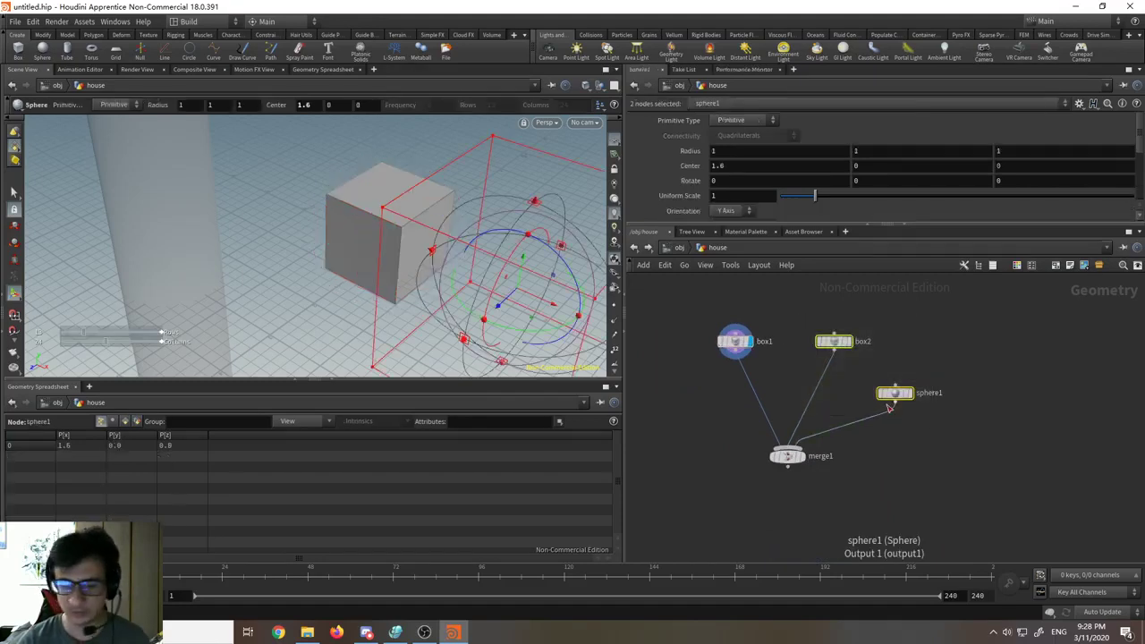
{"action": "key", "text": "Delete"}
{"action": "left_click", "coordinate": [788, 457]}
{"action": "key", "text": "Delete"}
Step: Delete the trees object at the object level and re-enter the house geometry network
{"action": "left_click", "coordinate": [634, 249]}
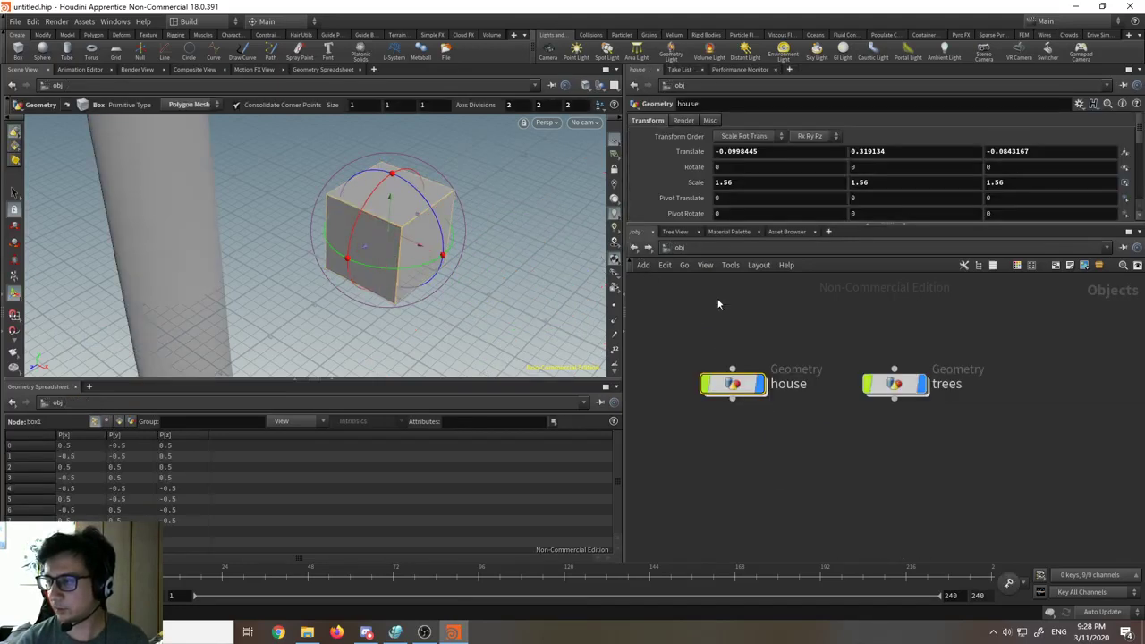
{"action": "left_click", "coordinate": [898, 385]}
{"action": "key", "text": "Delete"}
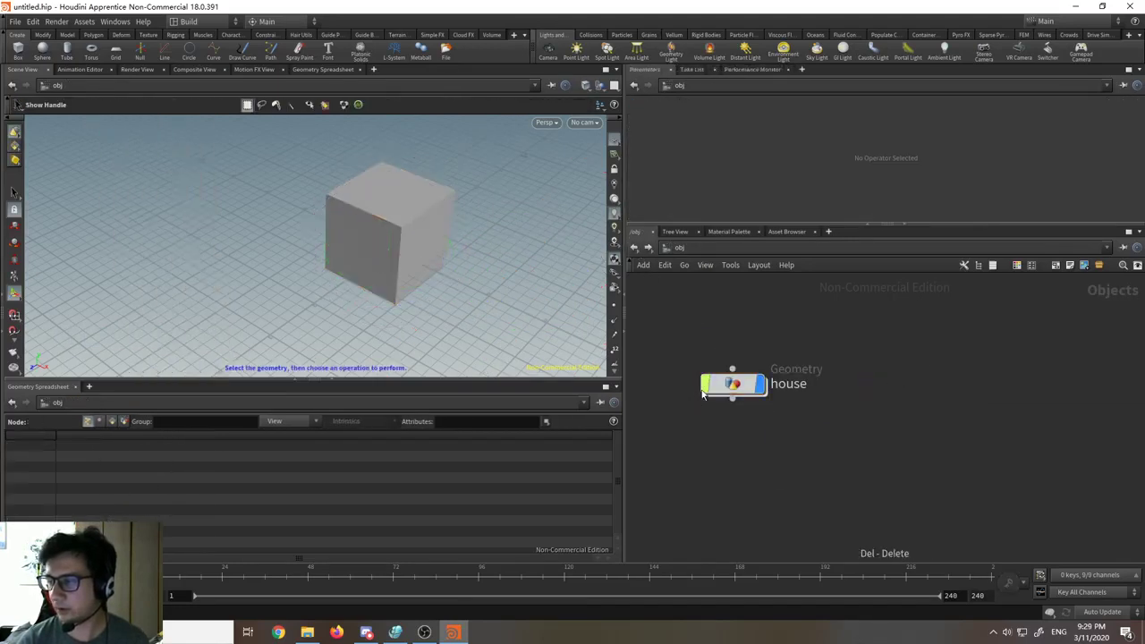
{"action": "double_click", "coordinate": [732, 391]}
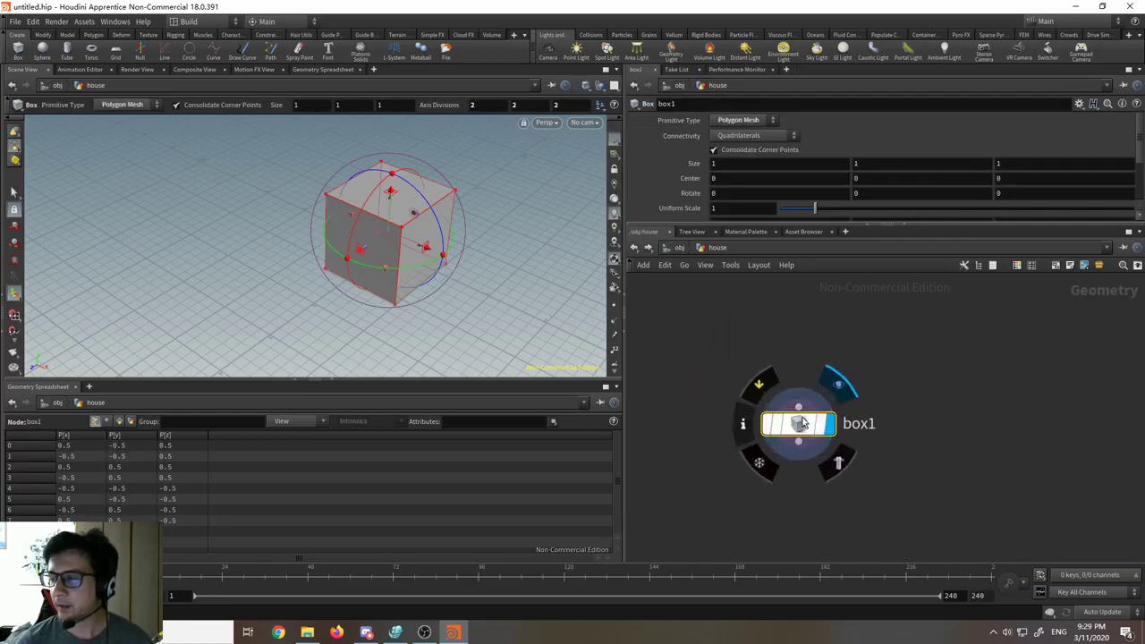
{"action": "left_click_drag", "start_coordinate": [807, 425], "coordinate": [814, 392]}
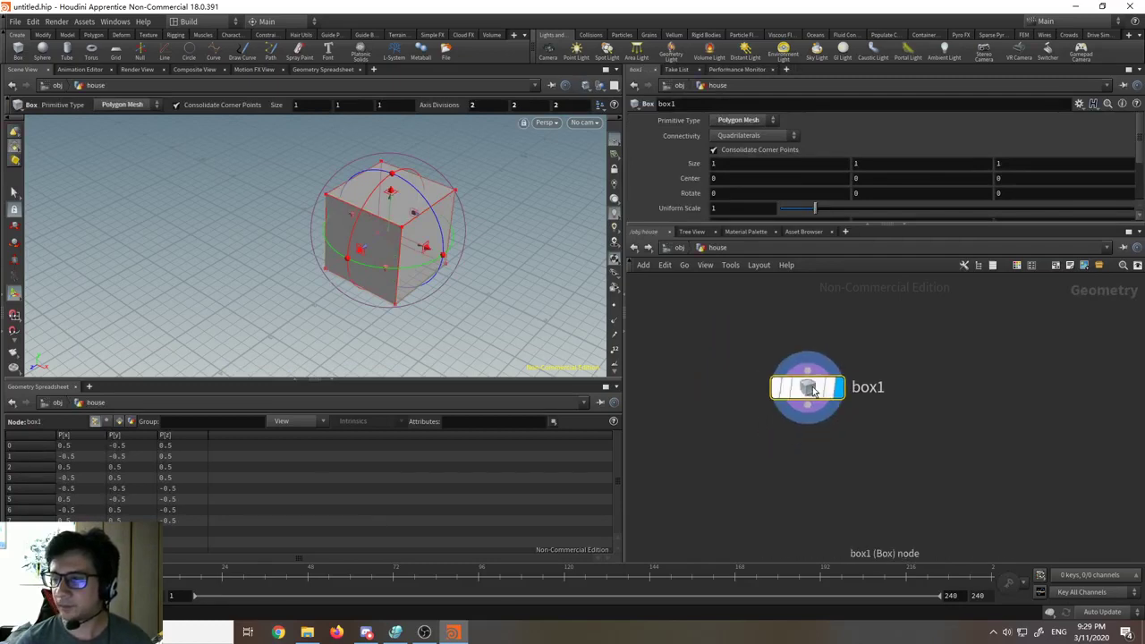
Step: Frame the box closer in the scene view and activate the Select tool so its handles are hidden
{"action": "key", "text": "Escape"}
{"action": "left_click_drag", "start_coordinate": [524, 307], "coordinate": [508, 260]}
{"action": "key", "text": "Return"}
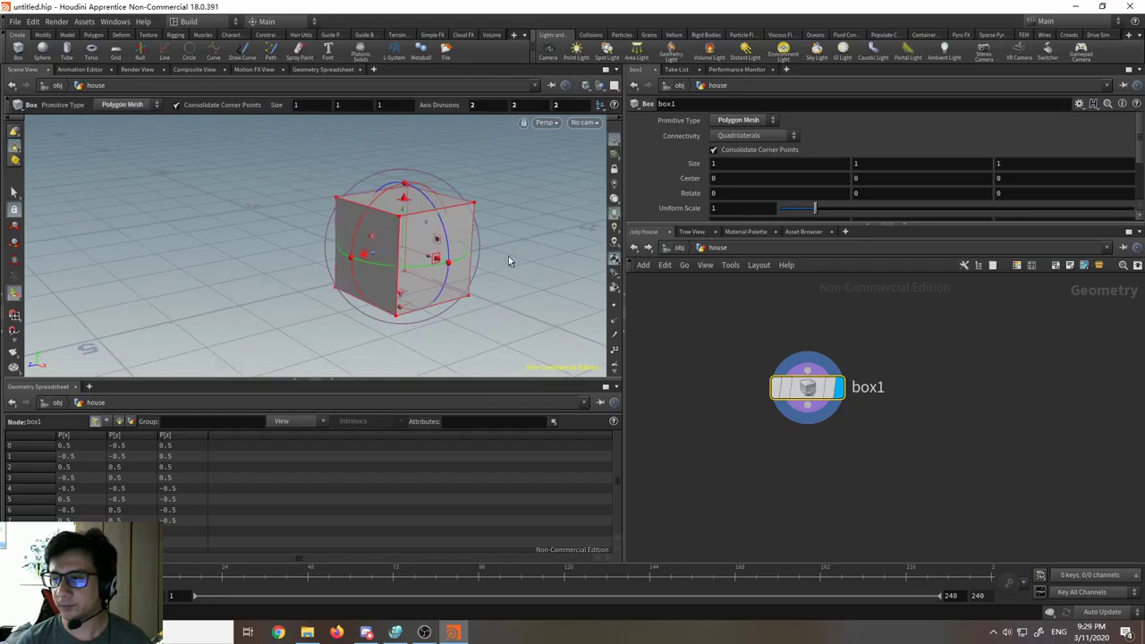
{"action": "left_click", "coordinate": [14, 191]}
{"action": "left_click_drag", "start_coordinate": [224, 266], "coordinate": [255, 276]}
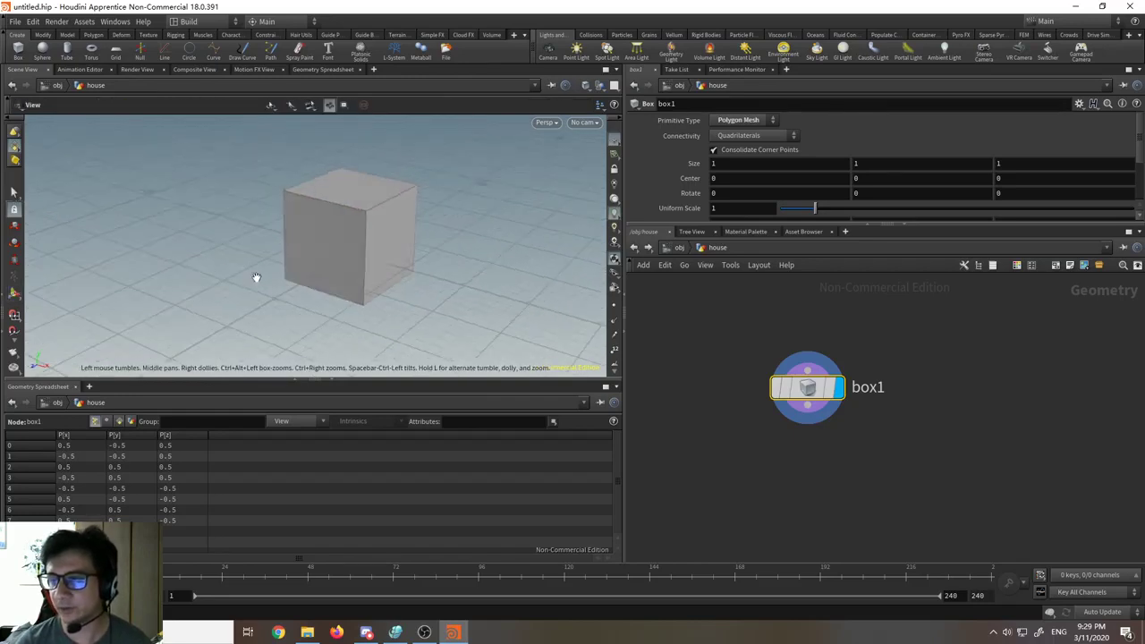
{"action": "right_click_drag", "start_coordinate": [256, 276], "coordinate": [259, 188]}
{"action": "left_click_drag", "start_coordinate": [296, 231], "coordinate": [276, 242]}
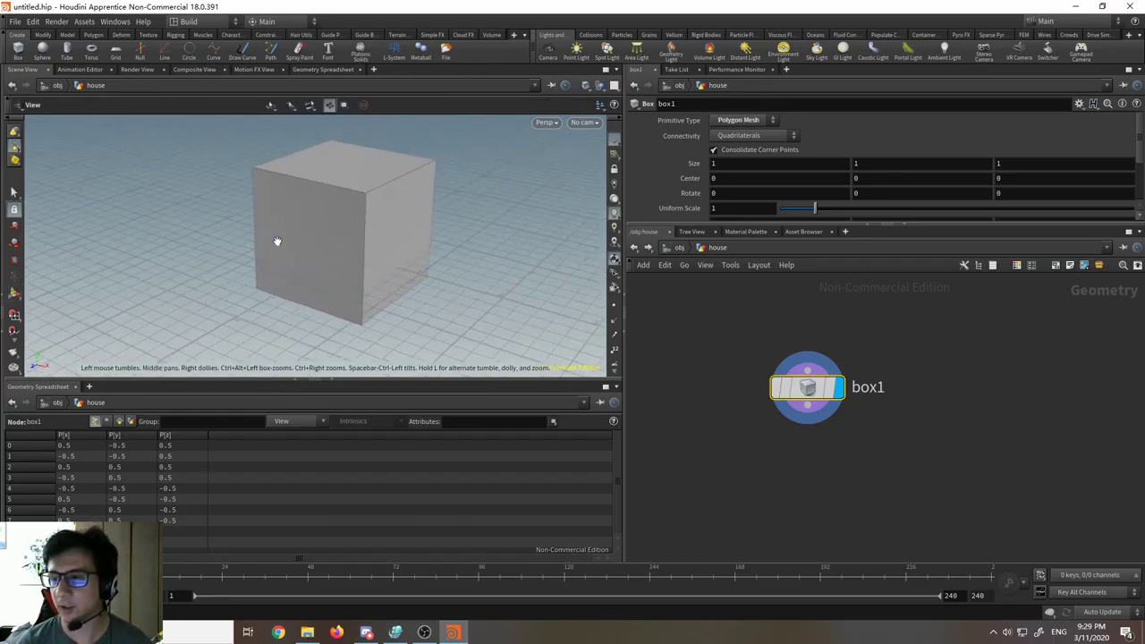
{"action": "key", "text": "s"}
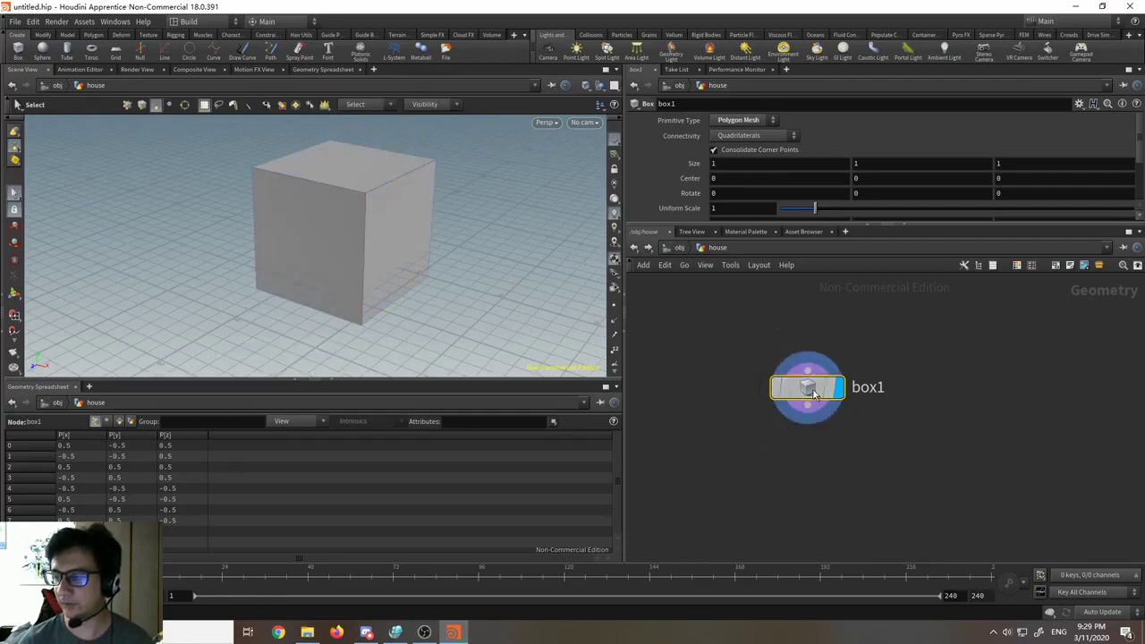
Step: Add a Scatter node directly below box1, moving box1 up to make room
{"action": "left_click_drag", "start_coordinate": [812, 390], "coordinate": [760, 340]}
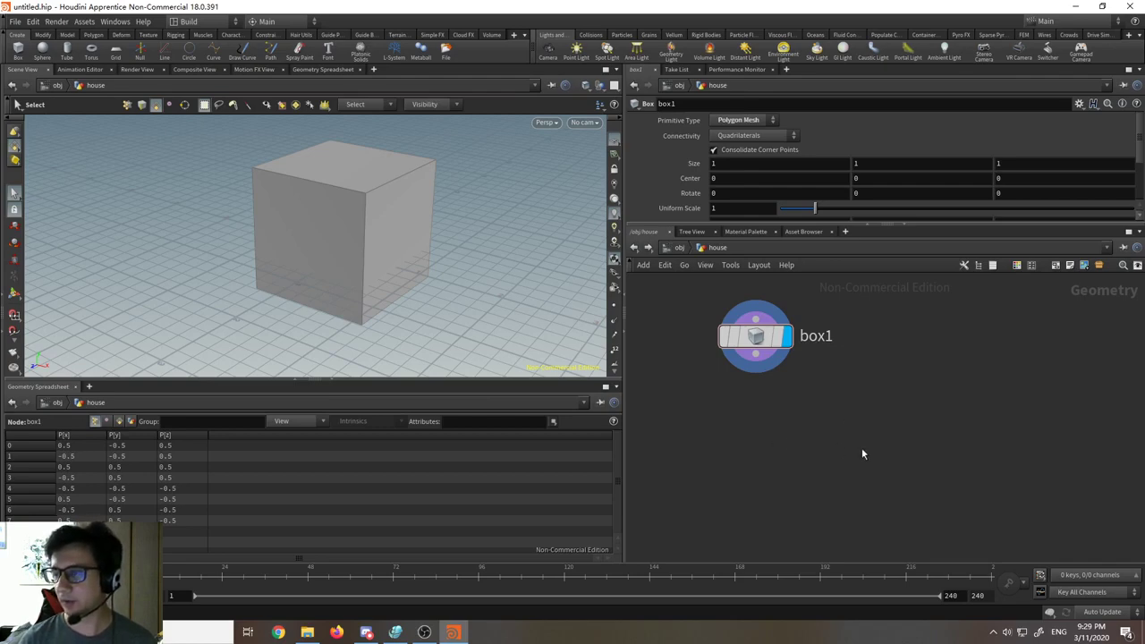
{"action": "key", "text": "Tab"}
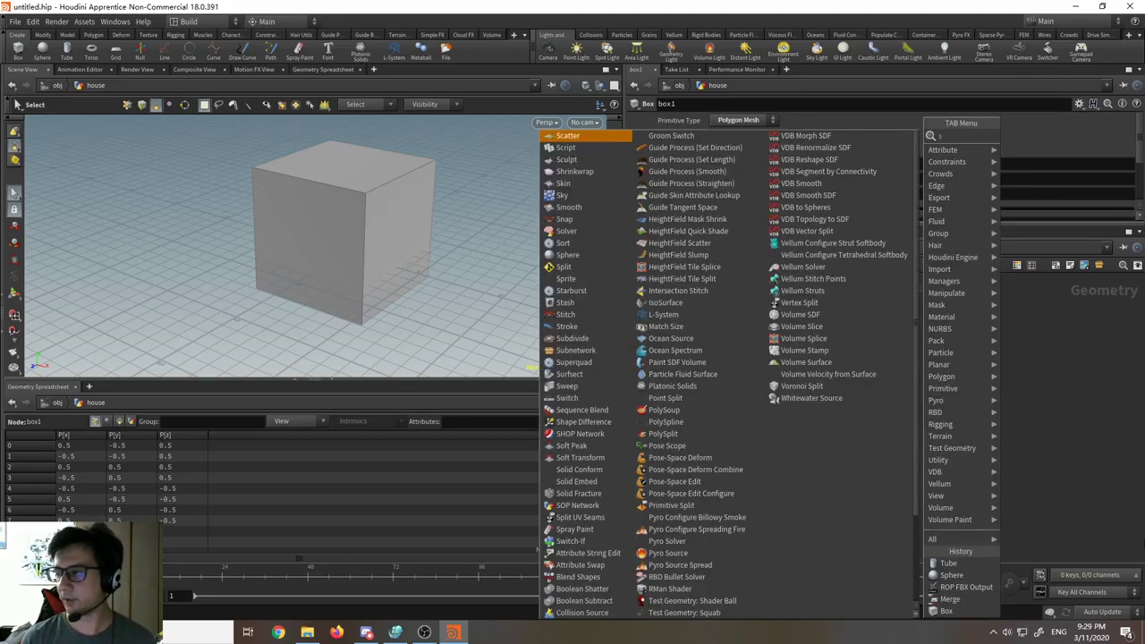
{"action": "key", "text": "Escape"}
{"action": "key", "text": "Tab"}
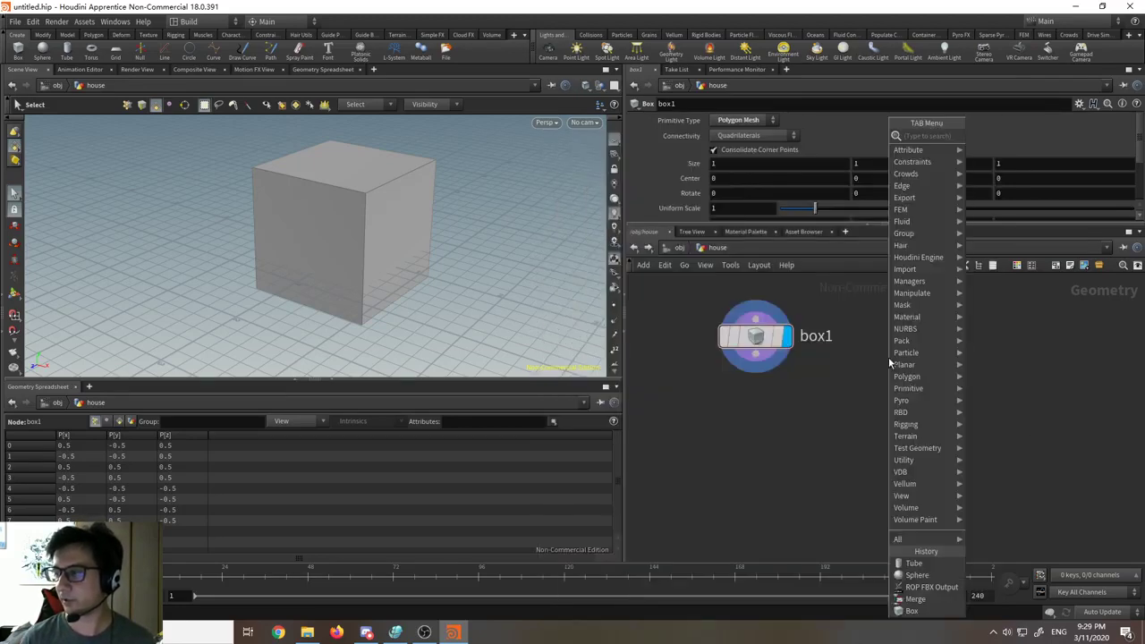
{"action": "type", "text": "scatt"}
{"action": "key", "text": "Return"}
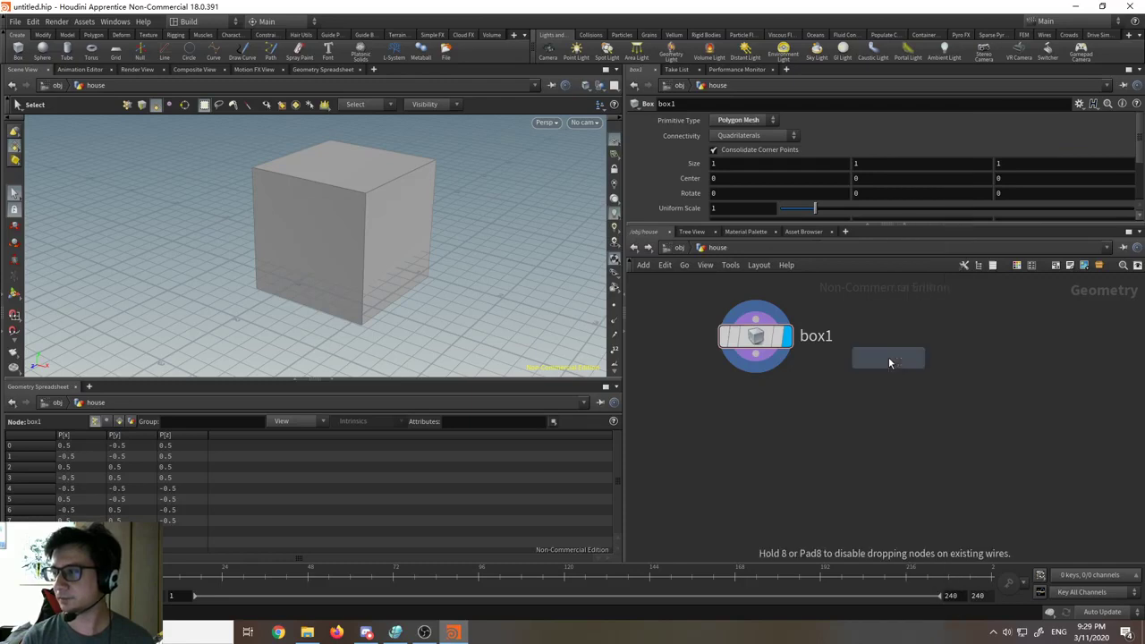
{"action": "left_click", "coordinate": [750, 437]}
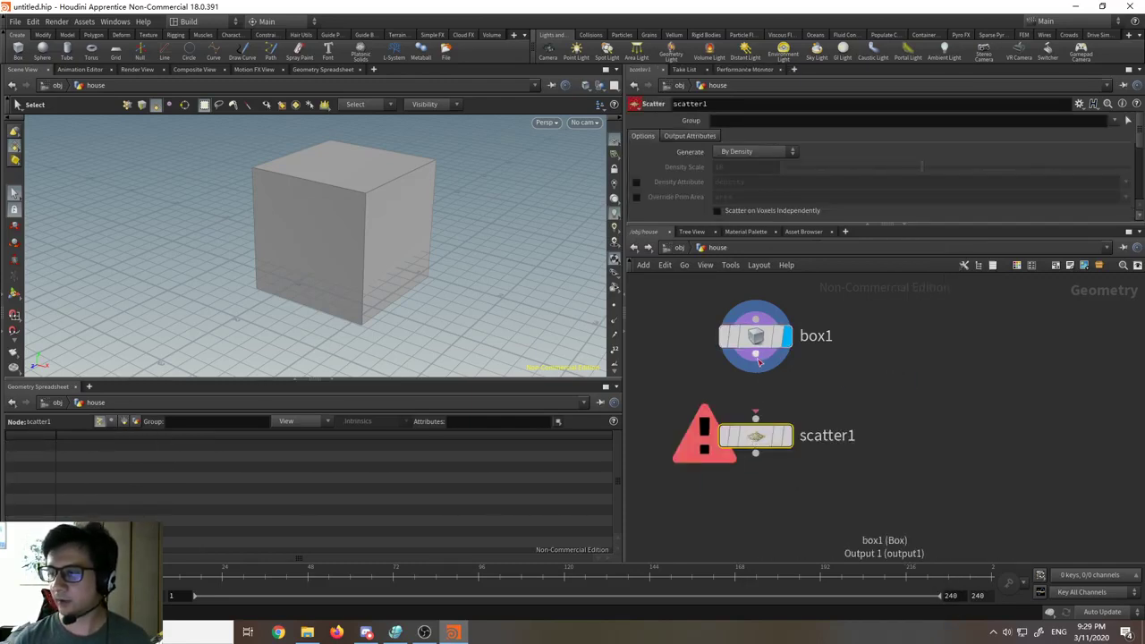
Step: Connect box1's output to scatter1's input and set the display flag on scatter1
{"action": "left_click_drag", "start_coordinate": [759, 359], "coordinate": [769, 405]}
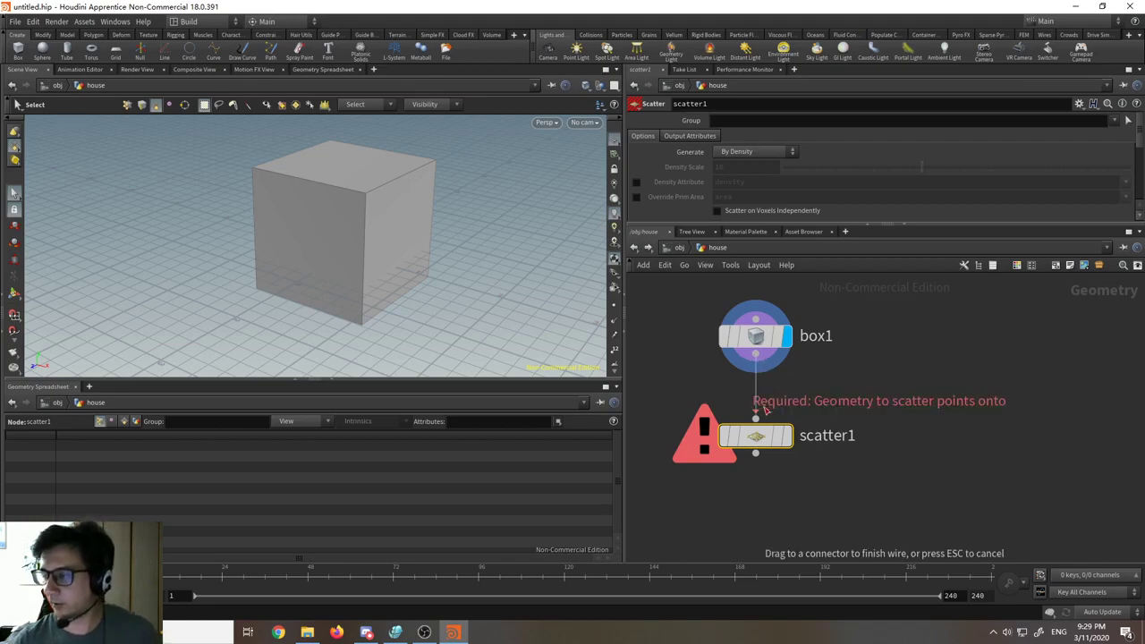
{"action": "left_click", "coordinate": [766, 409]}
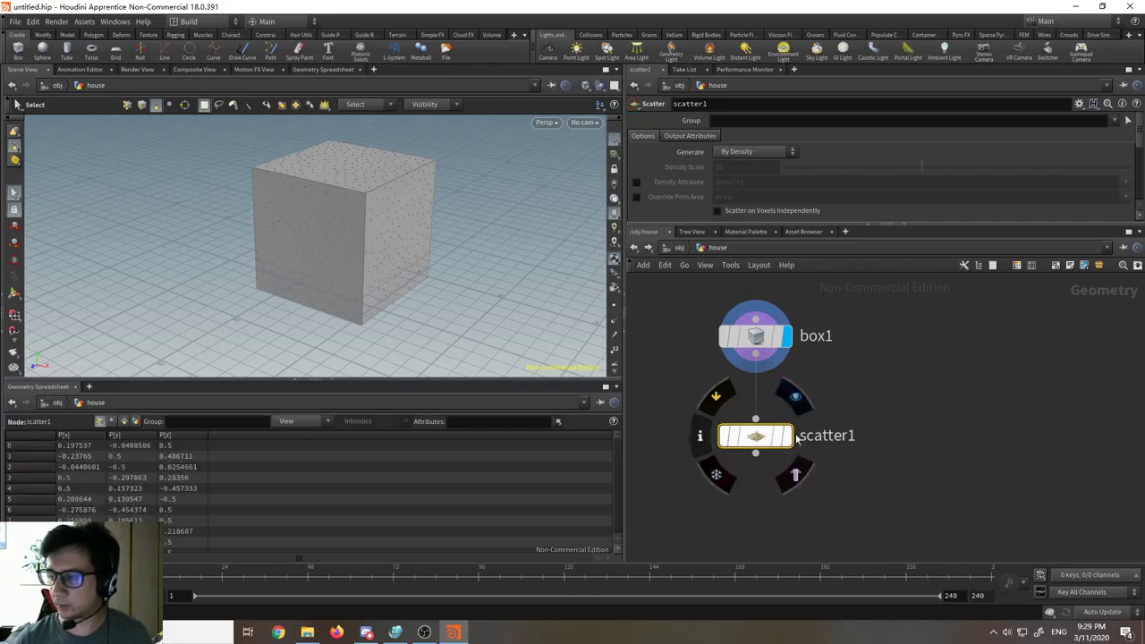
{"action": "left_click", "coordinate": [780, 435]}
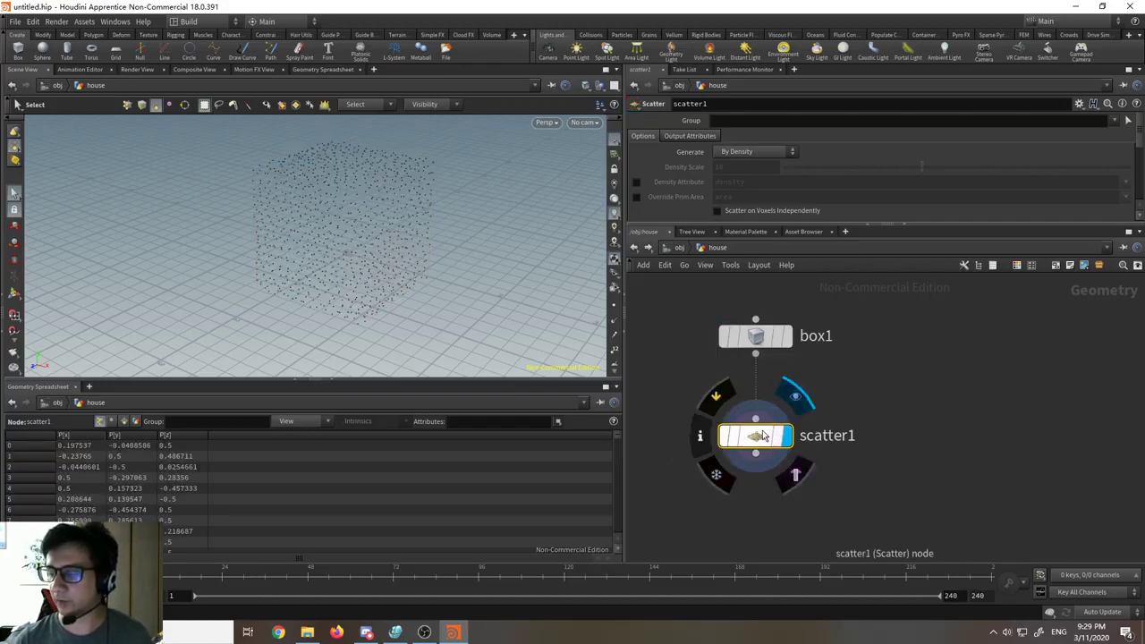
Step: Compare scatter1's vertex, primitive, detail and point data in the Geometry Spreadsheet, ending on the point data
{"action": "left_click", "coordinate": [111, 422]}
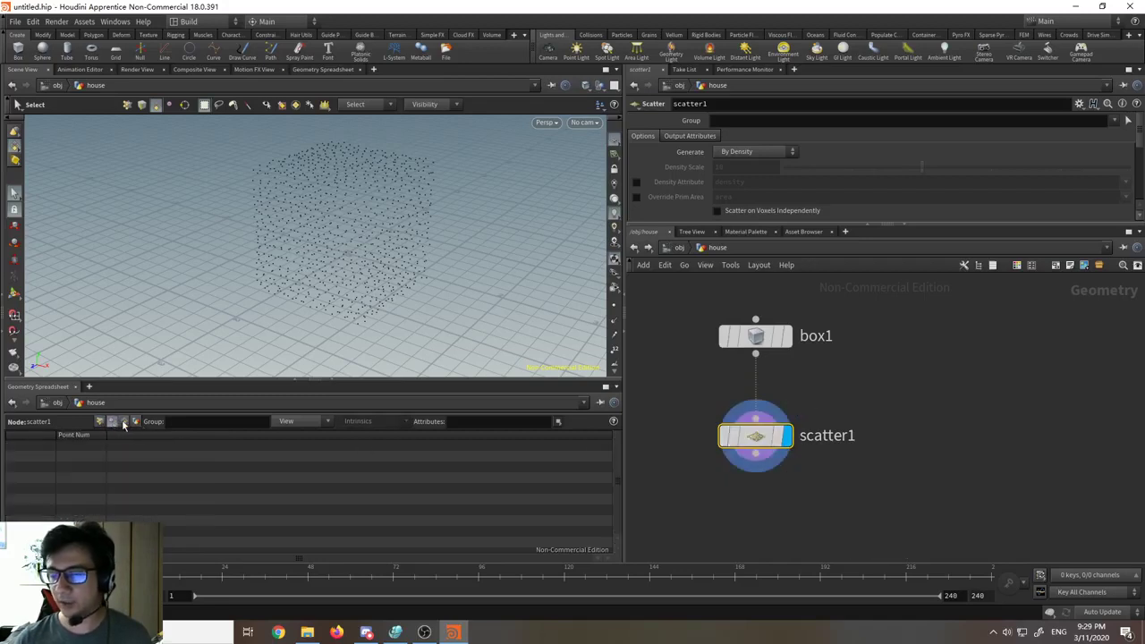
{"action": "left_click", "coordinate": [125, 423]}
{"action": "left_click", "coordinate": [114, 422]}
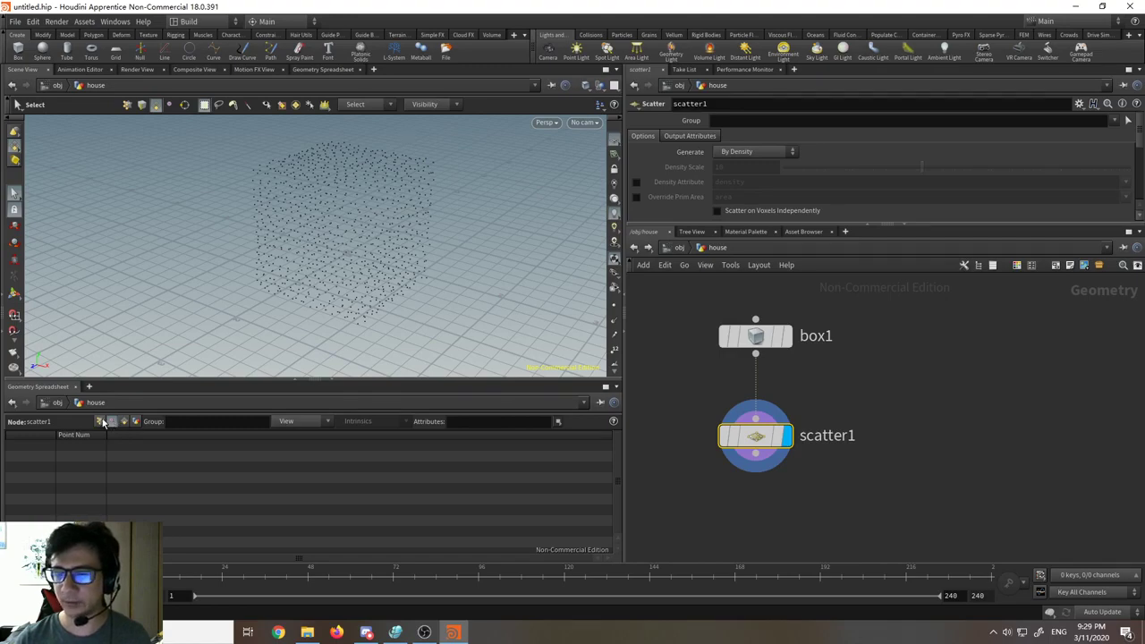
{"action": "left_click", "coordinate": [99, 421]}
{"action": "left_click", "coordinate": [111, 421]}
{"action": "left_click", "coordinate": [136, 421]}
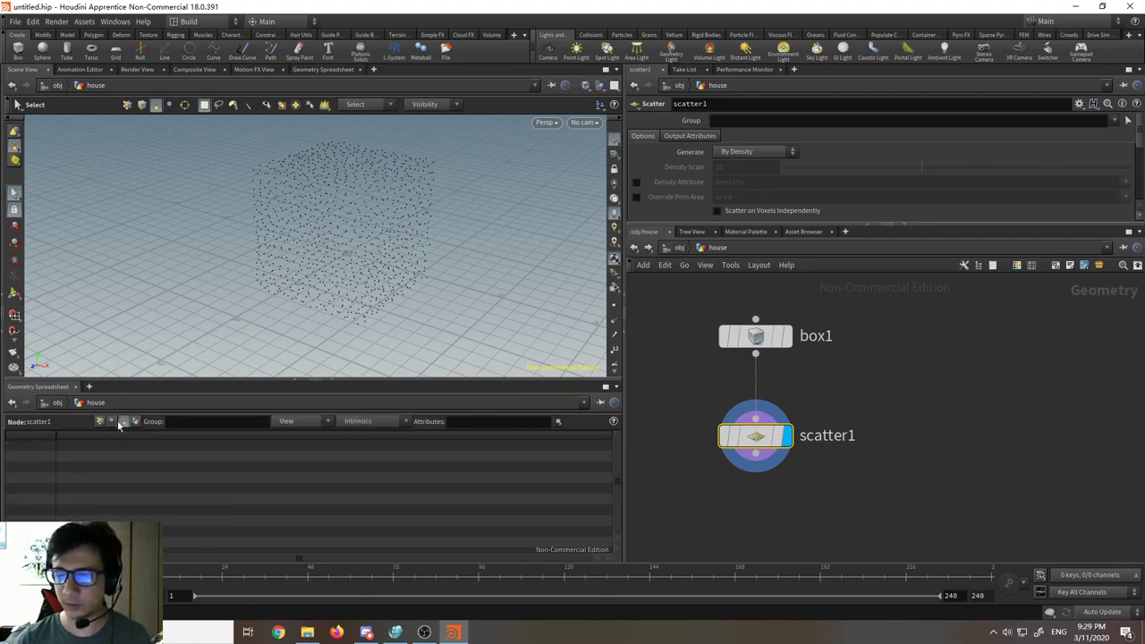
{"action": "left_click", "coordinate": [99, 421]}
Step: Enlarge the parameter pane to reveal scatter1's Force Total Count and select its value
{"action": "mouse_move", "coordinate": [755, 337]}
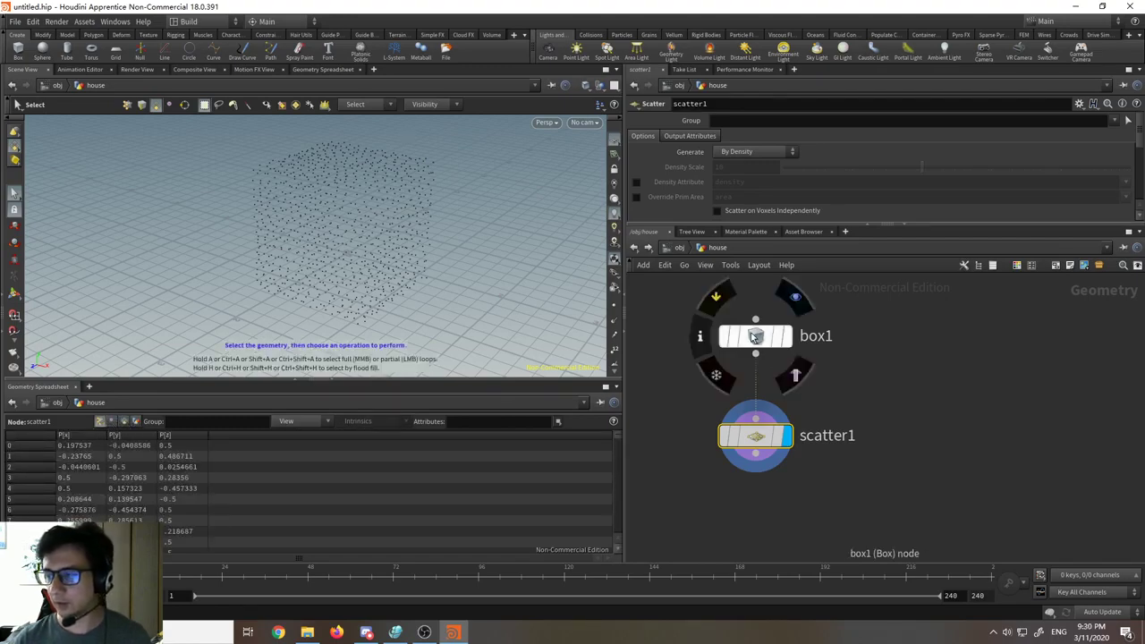
{"action": "left_click", "coordinate": [755, 454]}
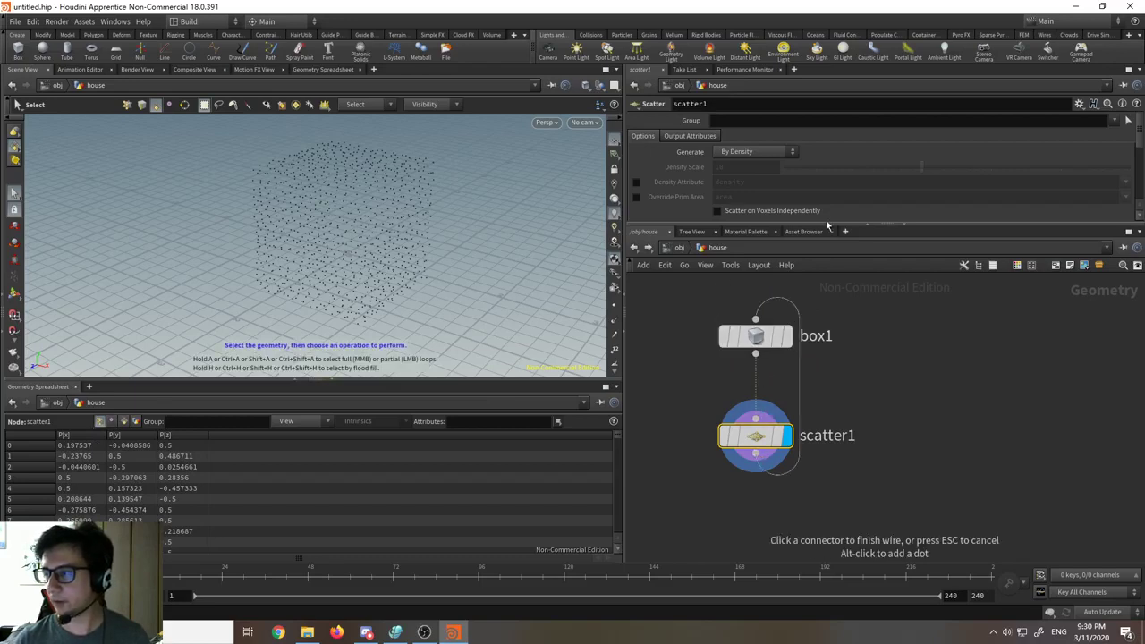
{"action": "left_click_drag", "start_coordinate": [824, 222], "coordinate": [826, 296]}
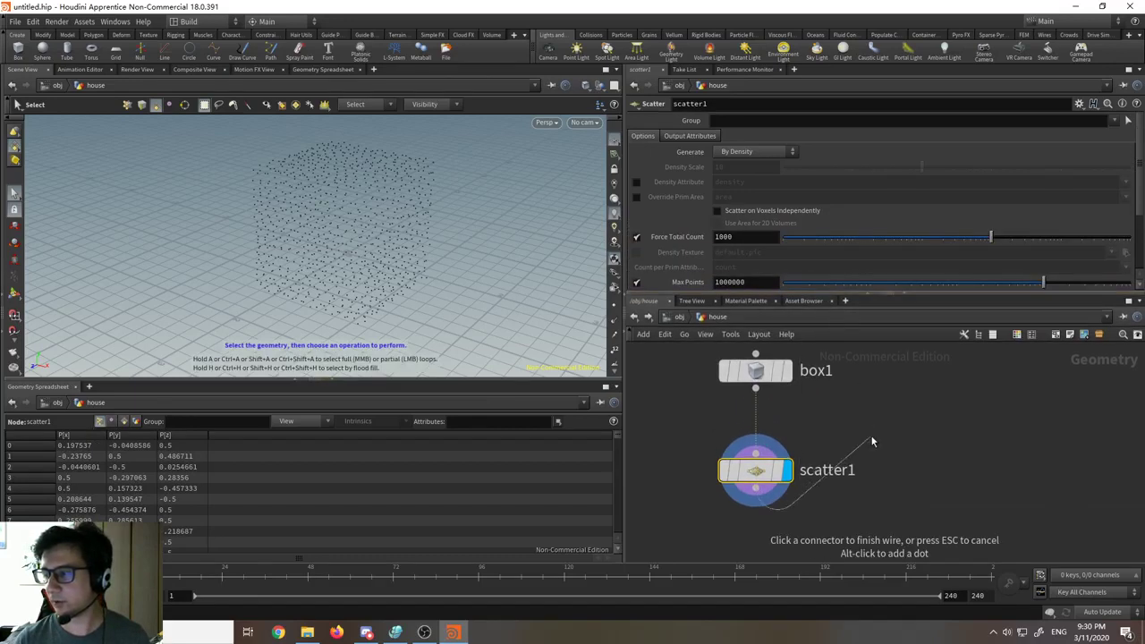
{"action": "left_click", "coordinate": [735, 239]}
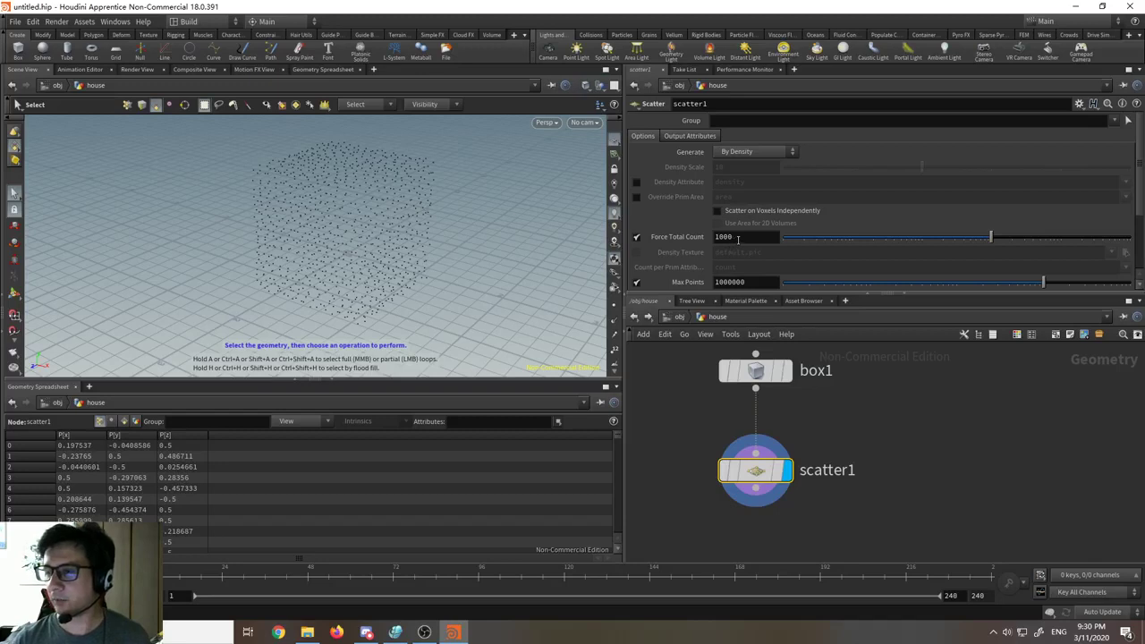
{"action": "double_click", "coordinate": [738, 238]}
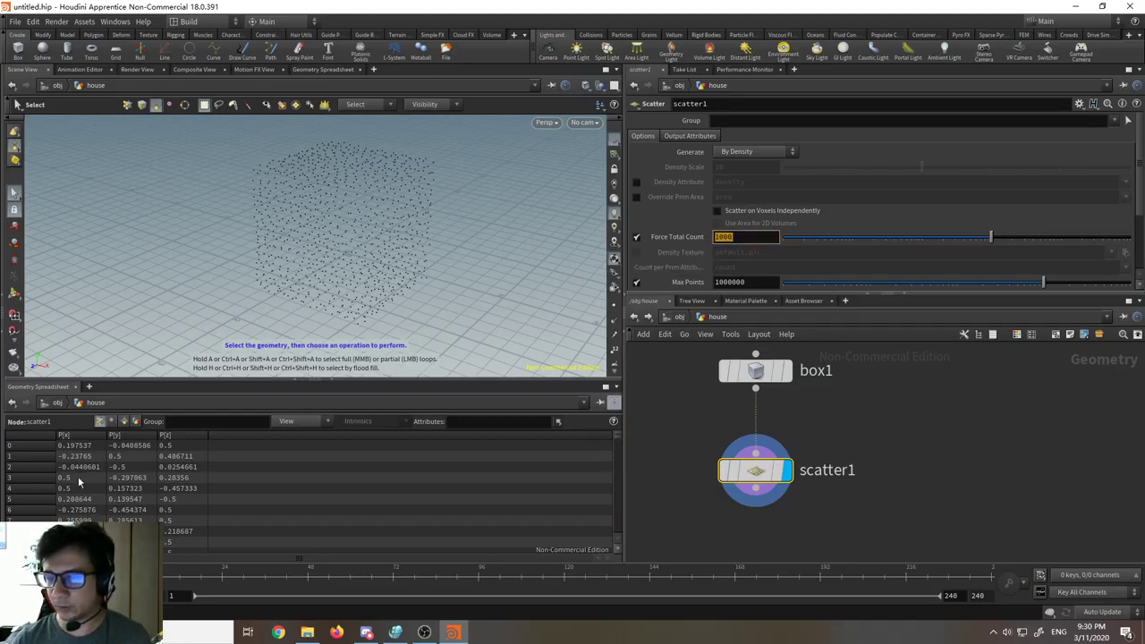
Step: Sort scatter1's point data by point number in descending order to check the last point, and restore ascending order
{"action": "left_click", "coordinate": [48, 437]}
{"action": "left_click", "coordinate": [46, 436]}
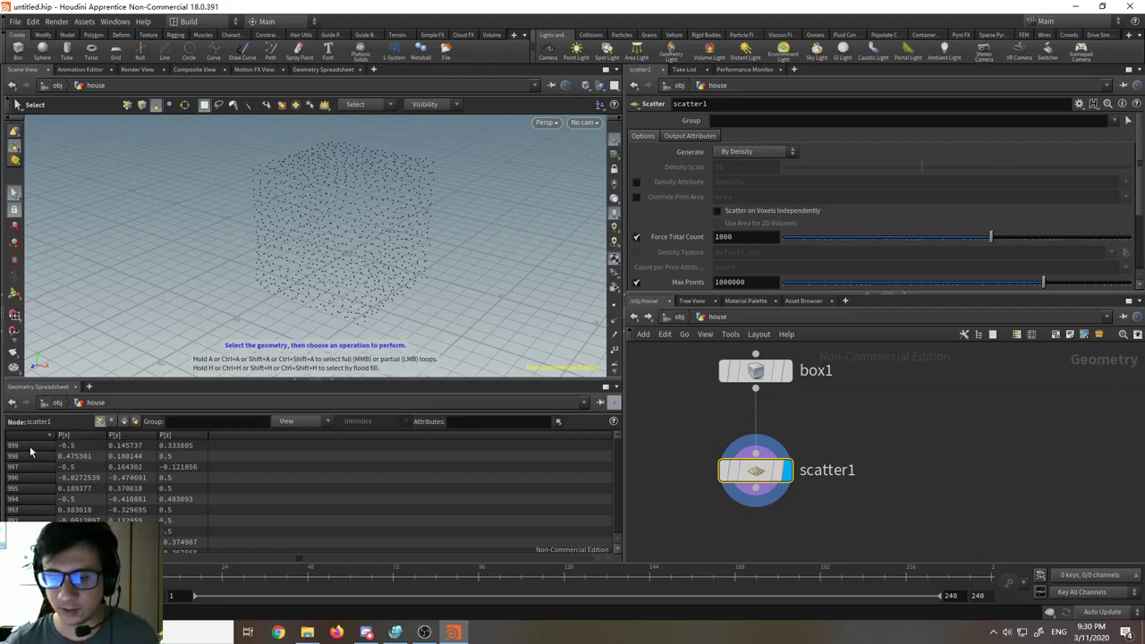
{"action": "left_click", "coordinate": [40, 437]}
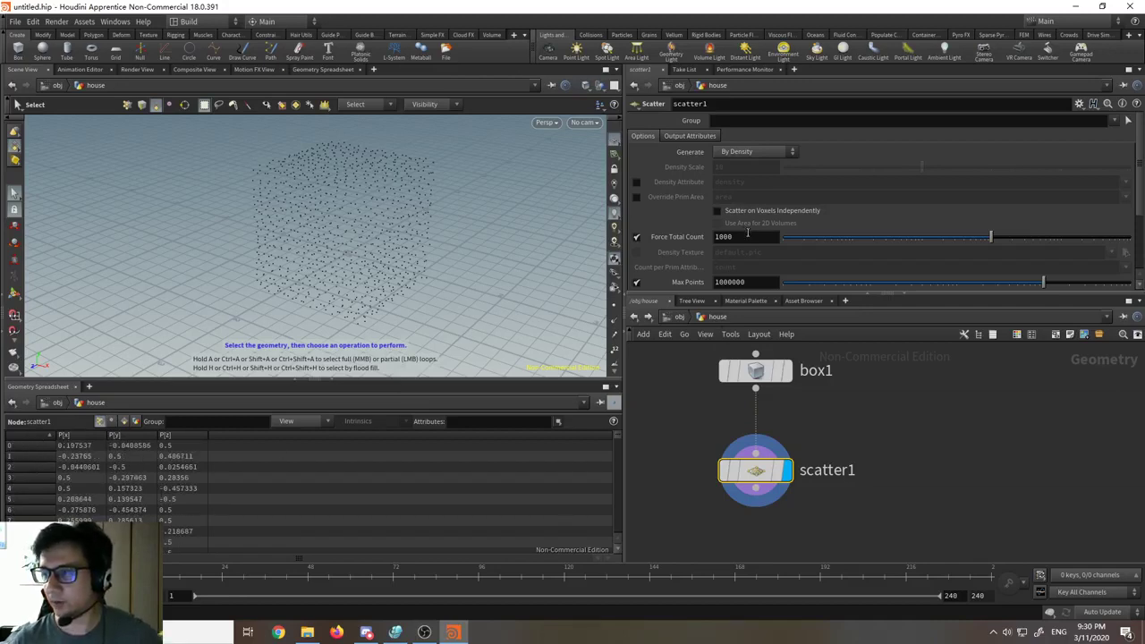
Step: Set scatter1's Force Total Count to 20 and view the scattered points from a lower angle
{"action": "left_click_drag", "start_coordinate": [747, 235], "coordinate": [677, 239]}
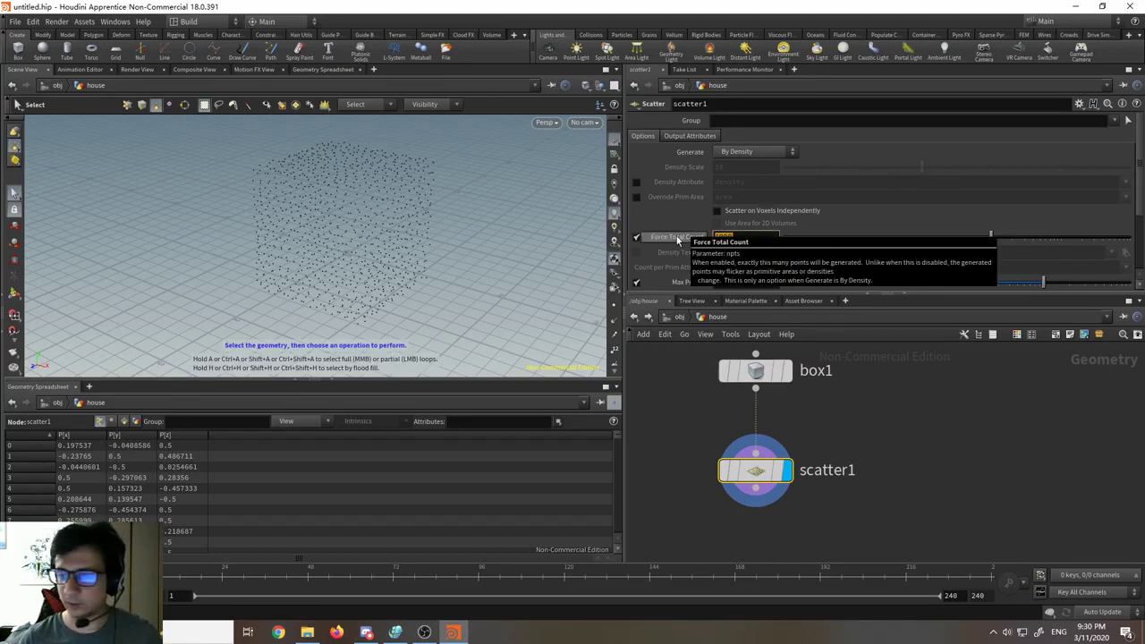
{"action": "type", "text": "20"}
{"action": "key", "text": "Return"}
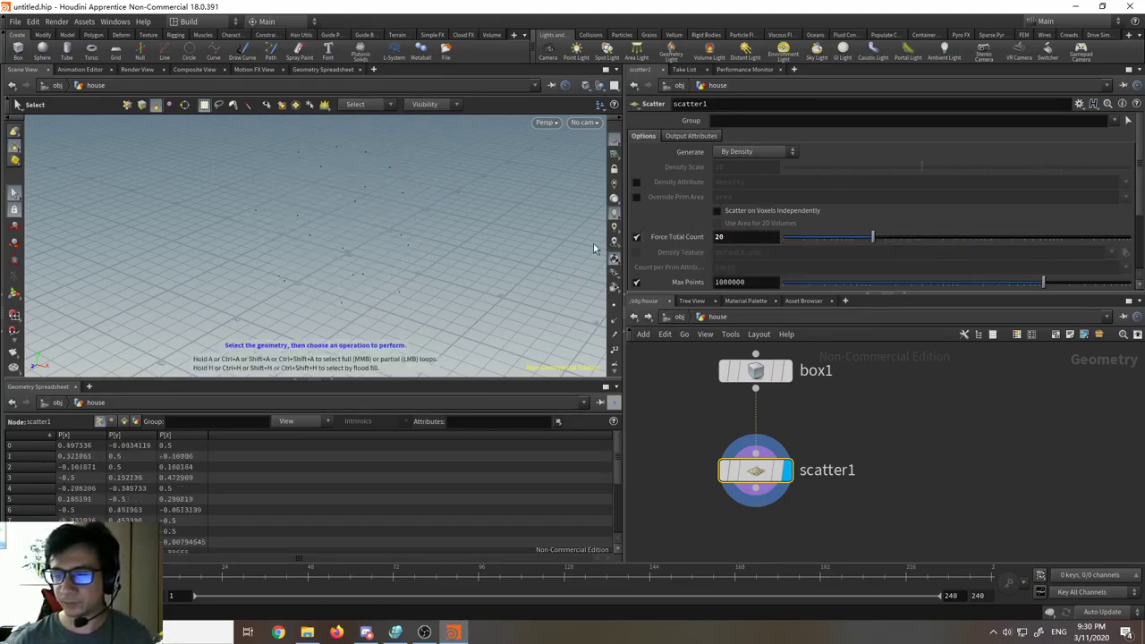
{"action": "left_click_drag", "start_coordinate": [327, 257], "coordinate": [449, 303], "text": "alt"}
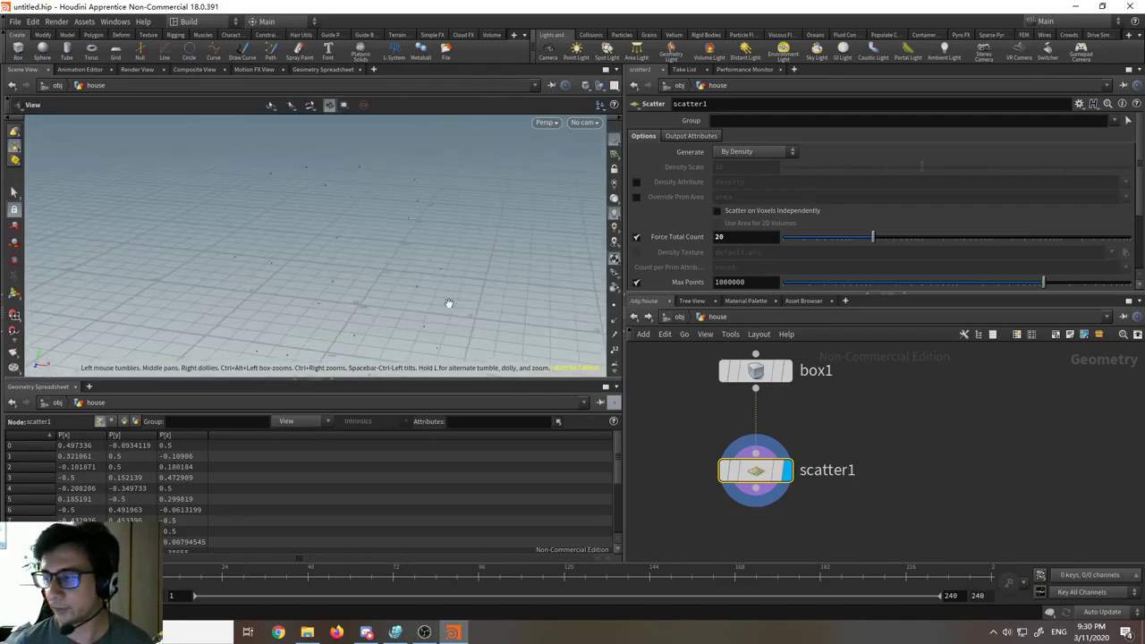
Step: Template box1 temporarily to examine the scattered points against its outline from several angles
{"action": "left_click", "coordinate": [778, 371]}
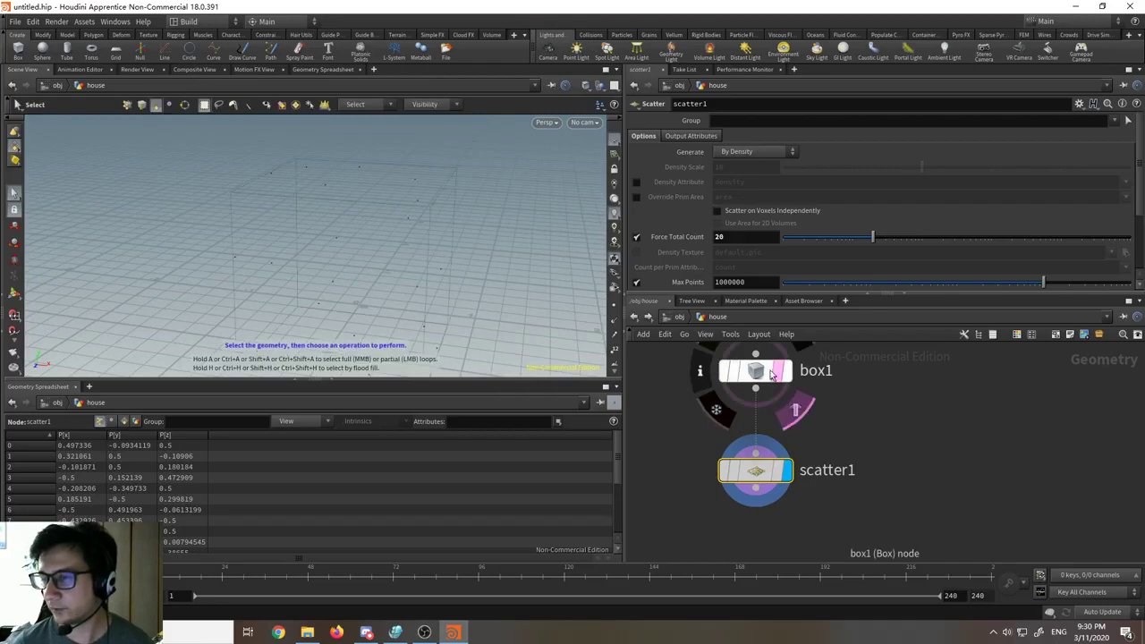
{"action": "key", "text": "space"}
{"action": "left_click_drag", "start_coordinate": [398, 237], "coordinate": [441, 519]}
{"action": "key", "text": "space"}
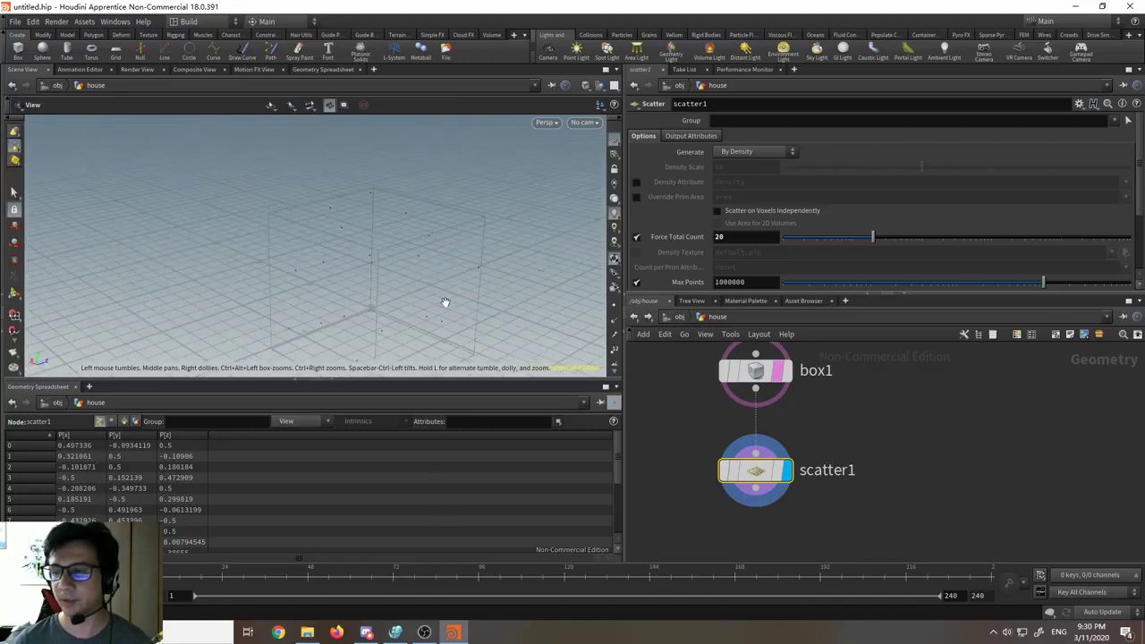
{"action": "left_click_drag", "start_coordinate": [445, 302], "coordinate": [204, 294]}
{"action": "key", "text": "s"}
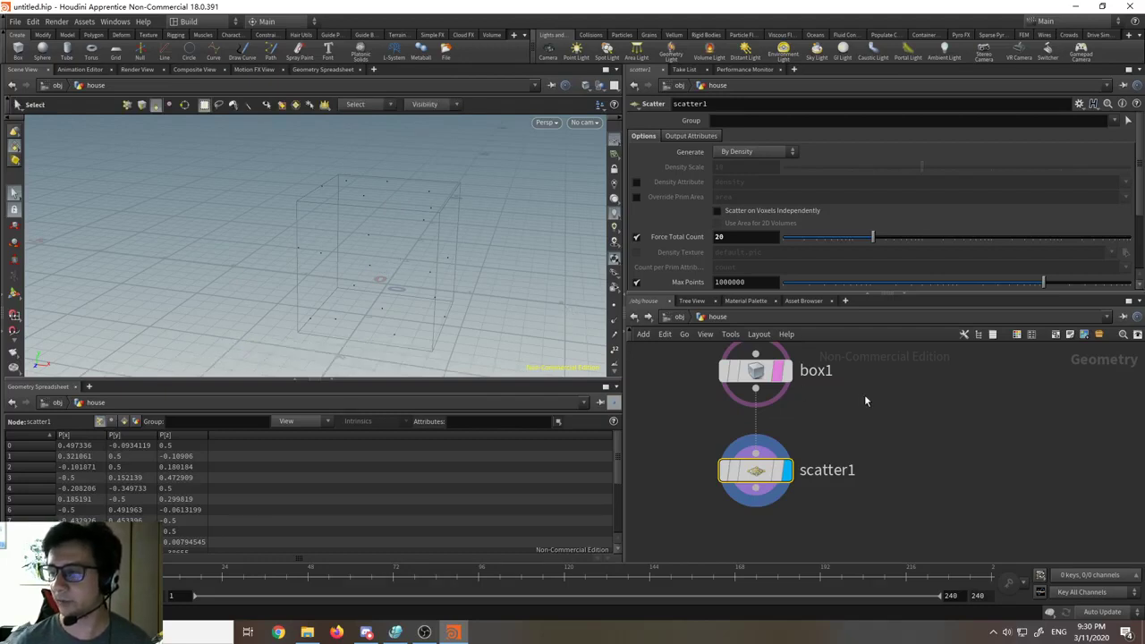
{"action": "left_click", "coordinate": [778, 373]}
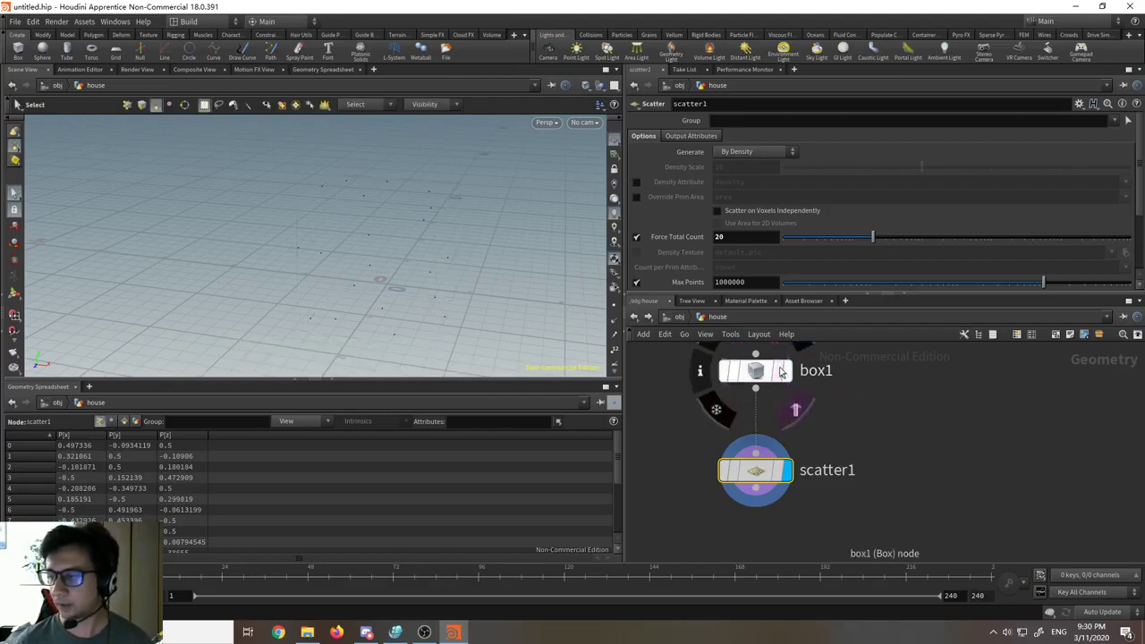
Step: Display box1 and select scatter1 along with it to view the points on the solid box, ending with only box1 selected
{"action": "left_click", "coordinate": [758, 374]}
{"action": "left_click", "coordinate": [787, 377]}
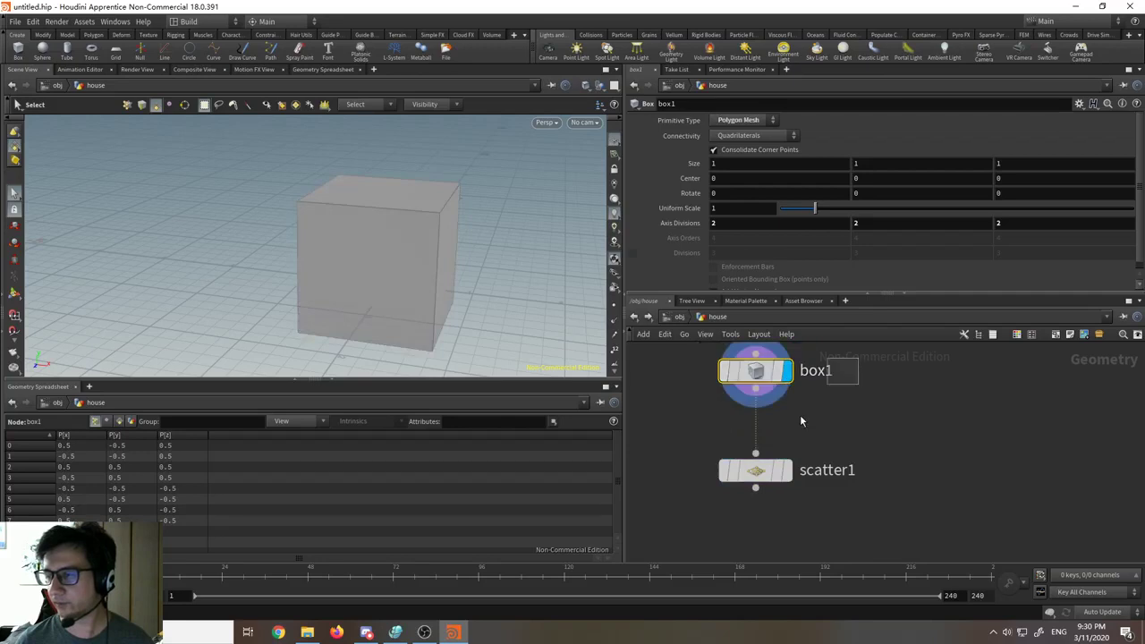
{"action": "left_click", "coordinate": [750, 470], "text": "shift"}
{"action": "middle_click_drag", "start_coordinate": [862, 460], "coordinate": [803, 490]}
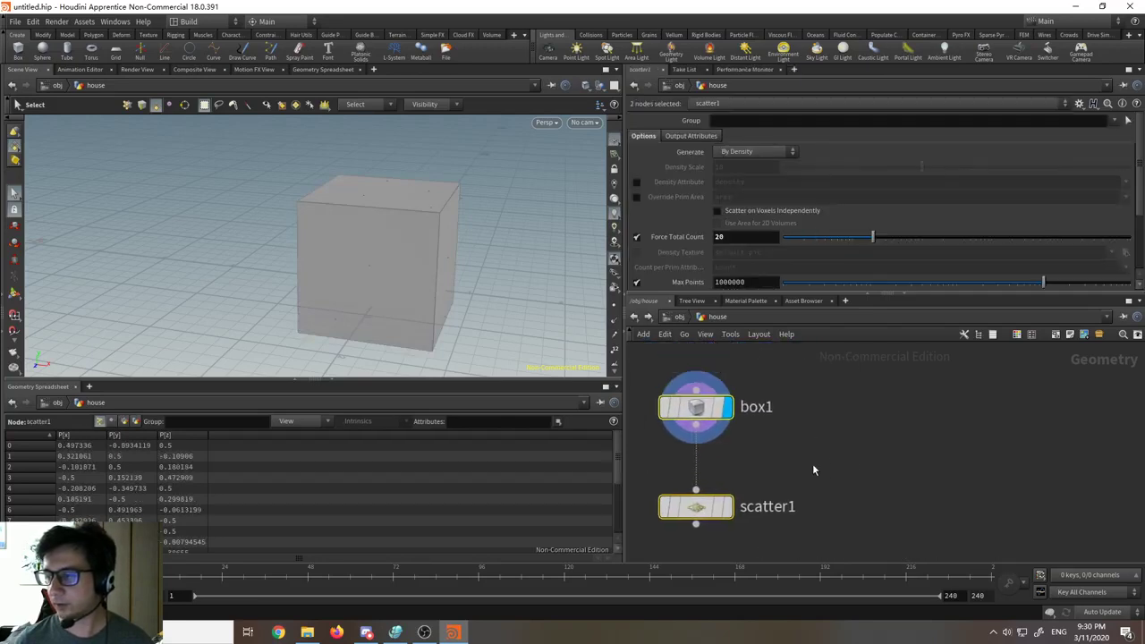
{"action": "left_click", "coordinate": [812, 464]}
{"action": "left_click", "coordinate": [695, 408]}
{"action": "left_click_drag", "start_coordinate": [344, 284], "coordinate": [274, 258], "text": "alt"}
{"action": "right_click_drag", "start_coordinate": [273, 258], "coordinate": [334, 424], "text": "alt"}
{"action": "left_click_drag", "start_coordinate": [360, 230], "coordinate": [357, 288], "text": "alt"}
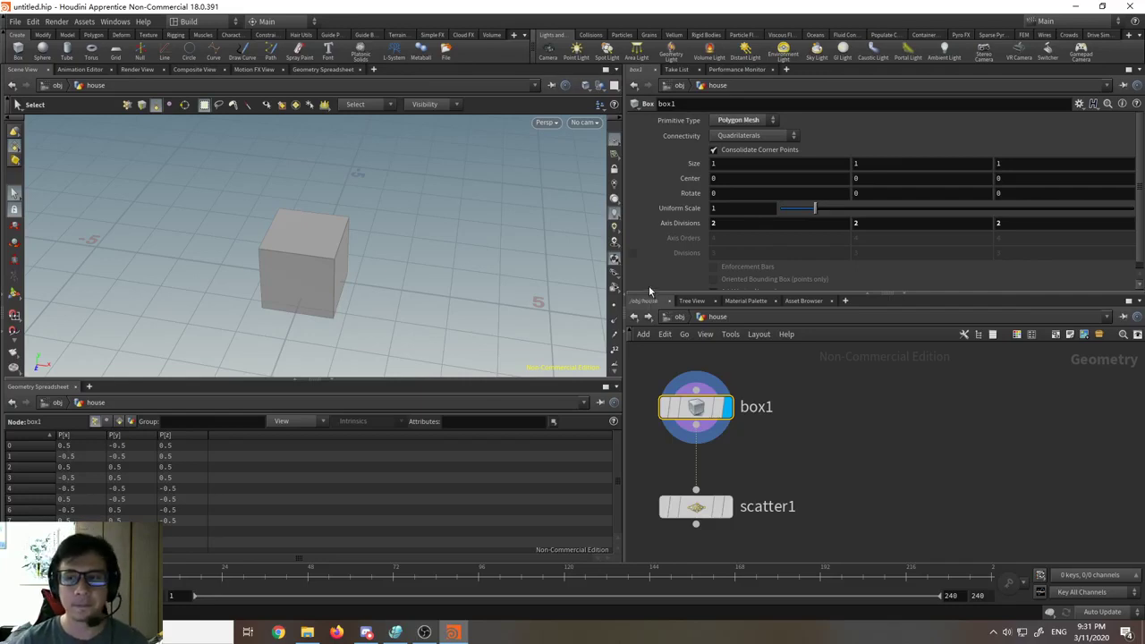
Step: Set the display flag on scatter1 and the template flag on box1, leaving box1 selected
{"action": "mouse_move", "coordinate": [703, 407]}
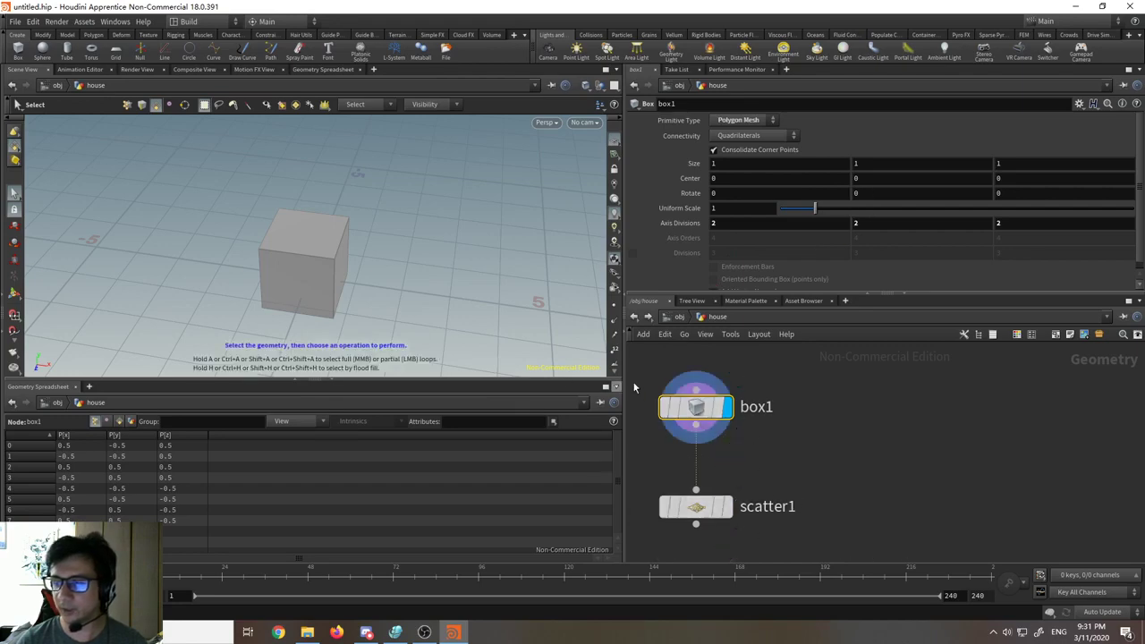
{"action": "left_click", "coordinate": [730, 508]}
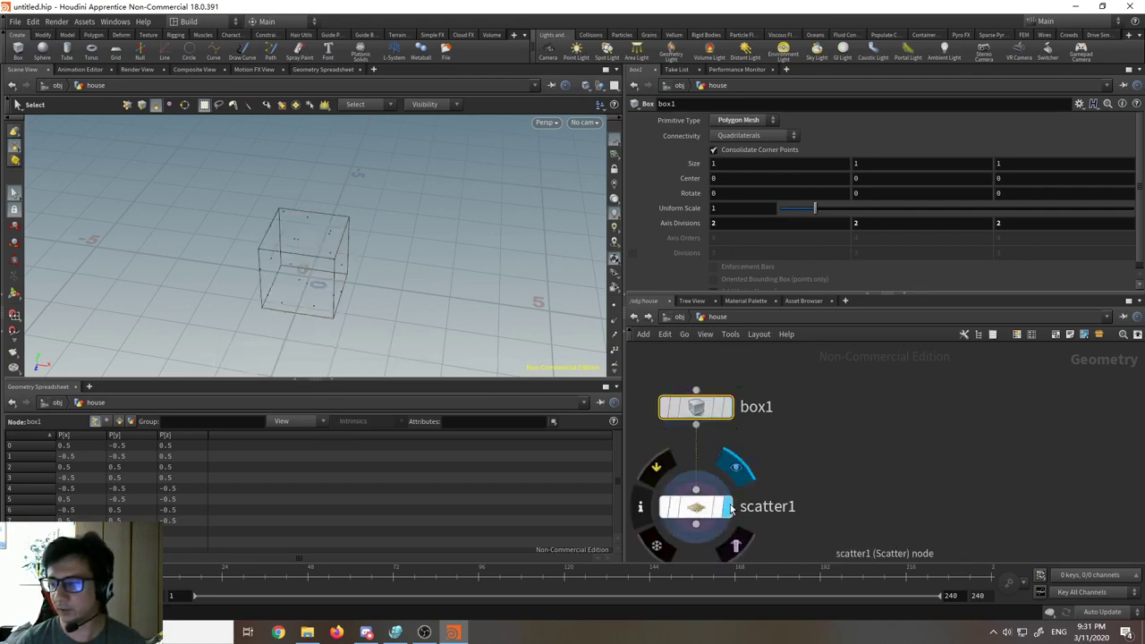
{"action": "left_click", "coordinate": [697, 510]}
{"action": "left_click", "coordinate": [735, 445]}
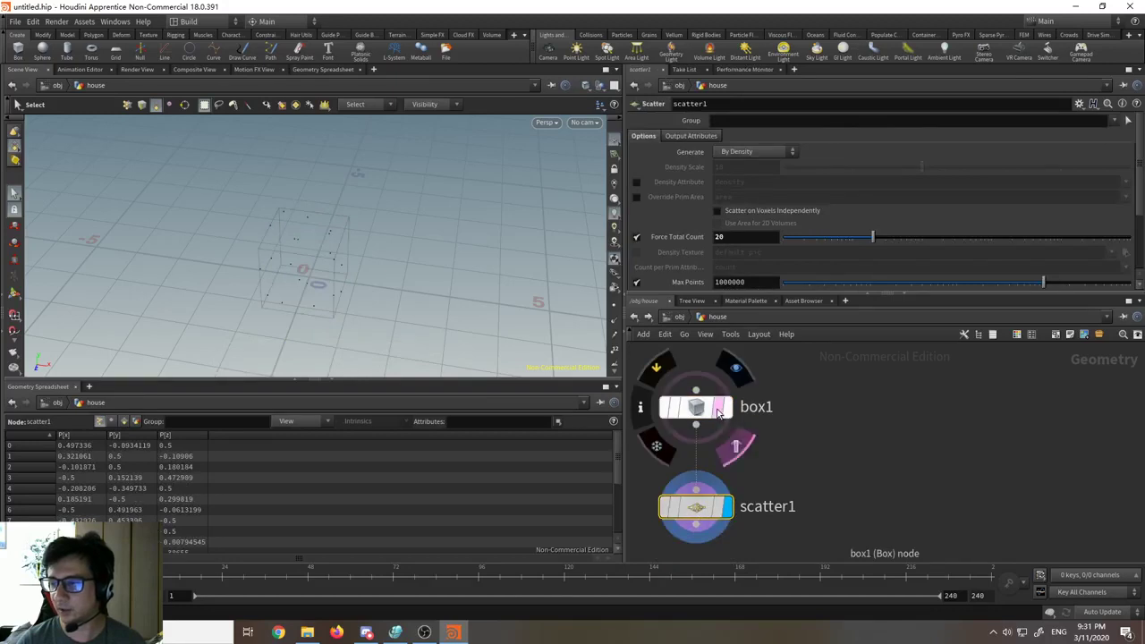
{"action": "left_click", "coordinate": [701, 408]}
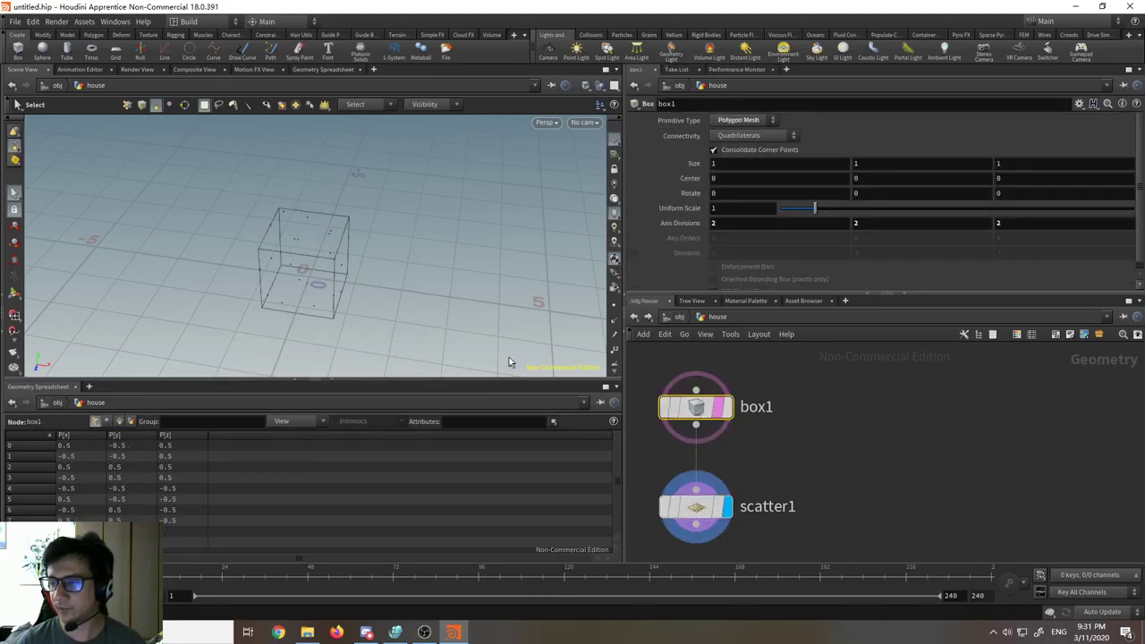
Step: Turn on the display of points in the scene view and return to the Select tool
{"action": "left_click", "coordinate": [616, 310]}
{"action": "middle_click_drag", "start_coordinate": [390, 291], "coordinate": [456, 275], "text": "alt"}
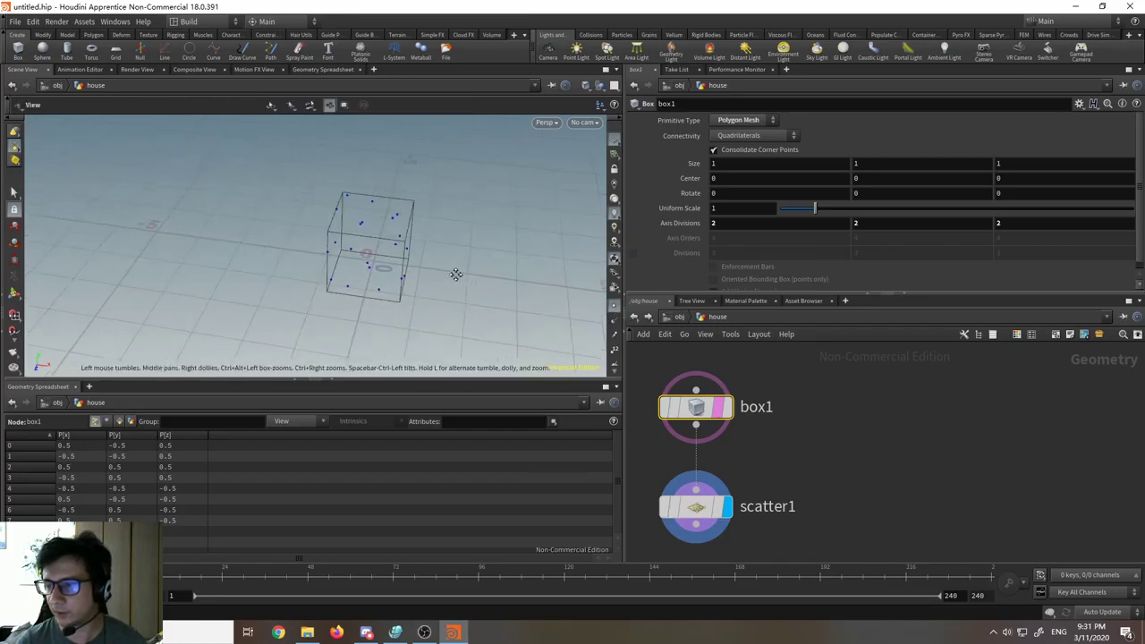
{"action": "key", "text": "s"}
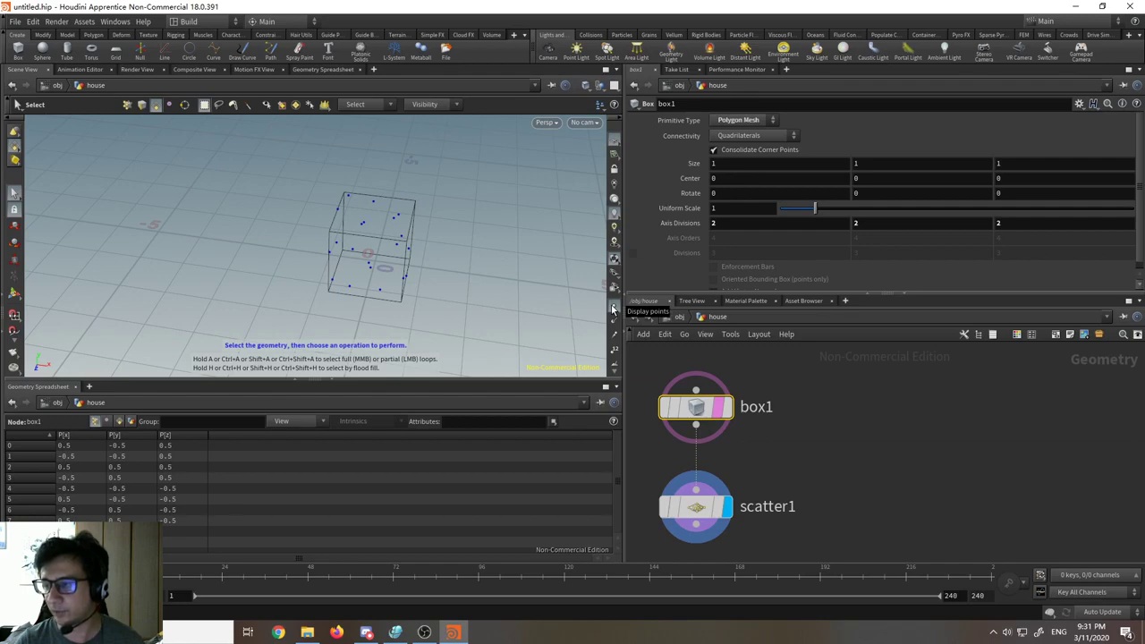
Step: Display box1 without its template flag and examine the corner points of the solid box up close
{"action": "left_click", "coordinate": [727, 408]}
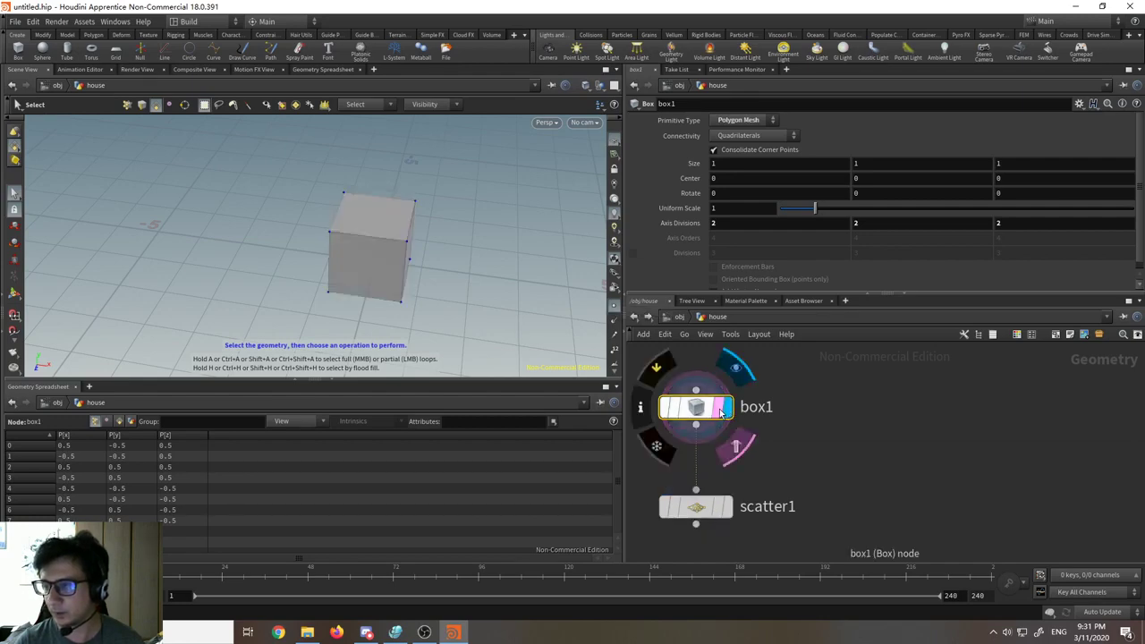
{"action": "left_click_drag", "start_coordinate": [436, 303], "coordinate": [402, 275], "text": "alt"}
{"action": "right_click_drag", "start_coordinate": [402, 275], "coordinate": [371, 181], "text": "alt"}
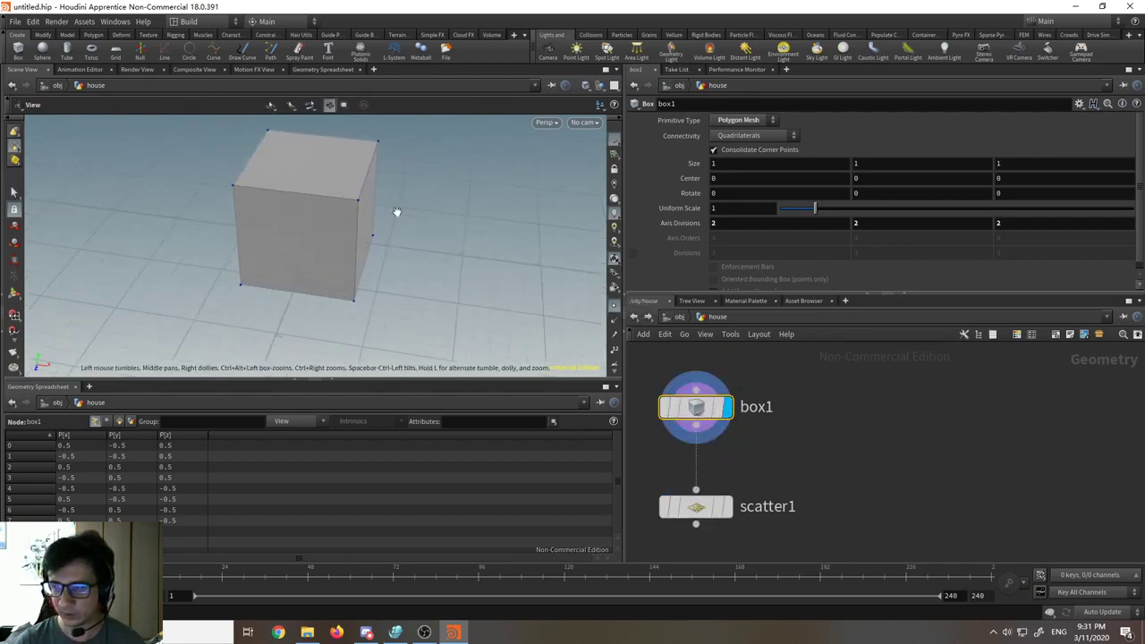
{"action": "key", "text": "s"}
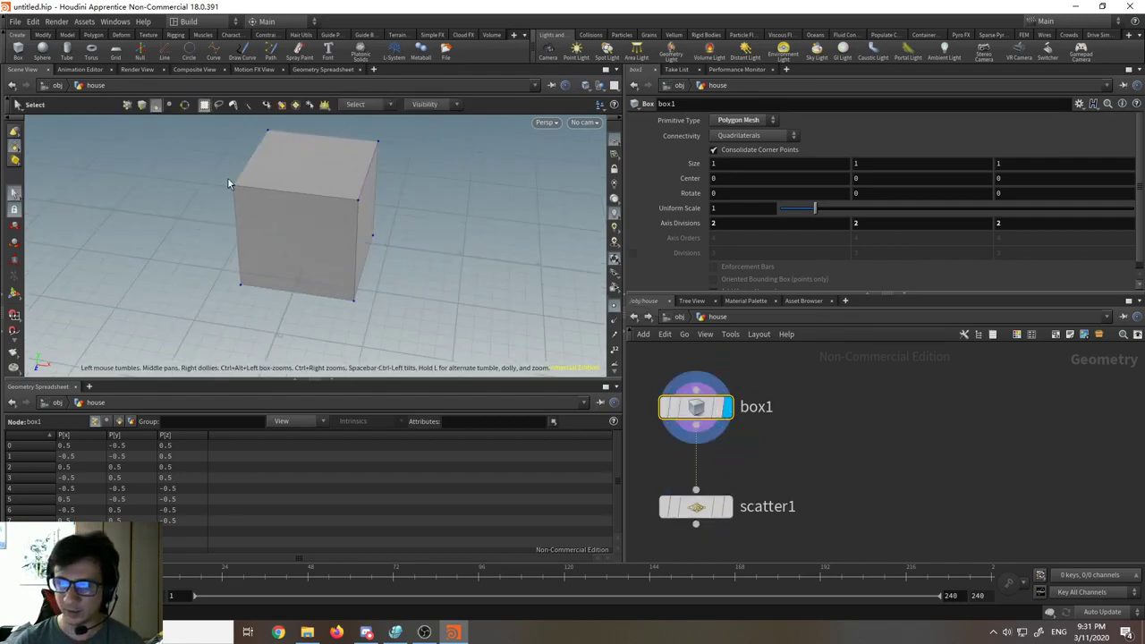
Step: Set the display flag back on scatter1 and stretch box1 to an X size of 4.1
{"action": "left_click", "coordinate": [727, 513]}
{"action": "left_click", "coordinate": [699, 509]}
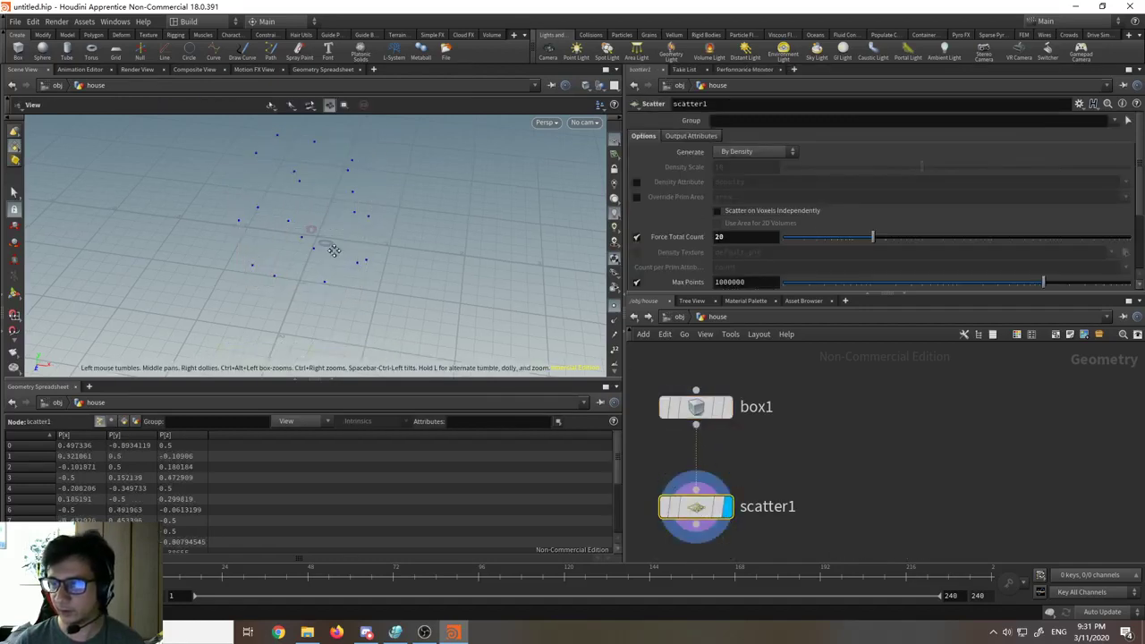
{"action": "mouse_move", "coordinate": [333, 249]}
{"action": "left_mouse_down", "text": "alt"}
{"action": "mouse_move", "coordinate": [396, 235]}
{"action": "mouse_move", "coordinate": [325, 253]}
{"action": "left_mouse_up", "text": "alt"}
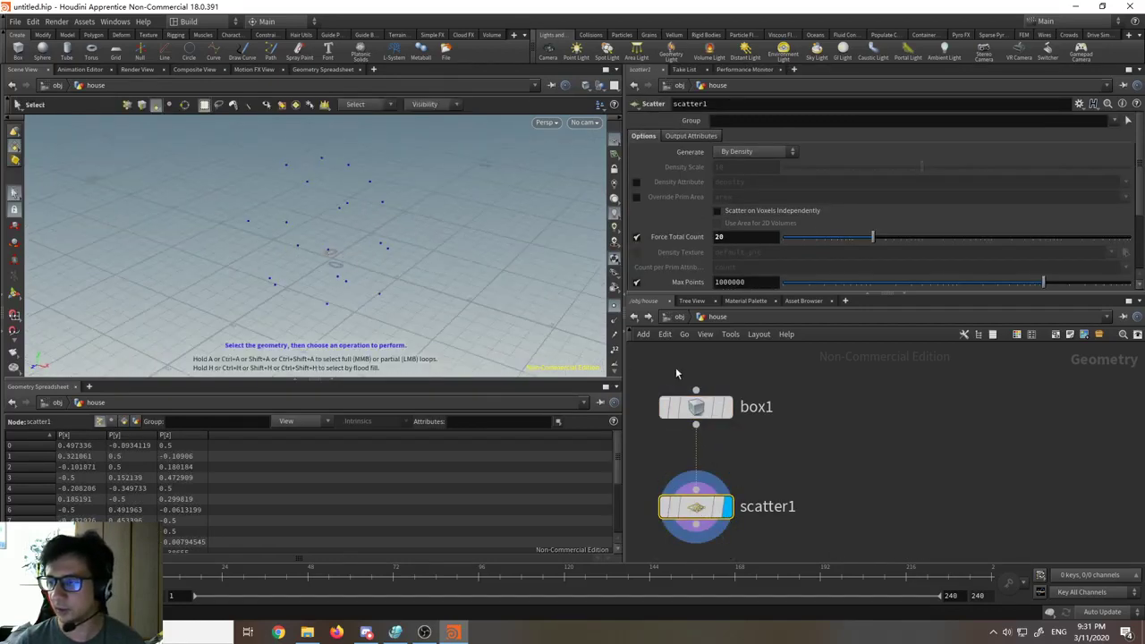
{"action": "left_click", "coordinate": [699, 408]}
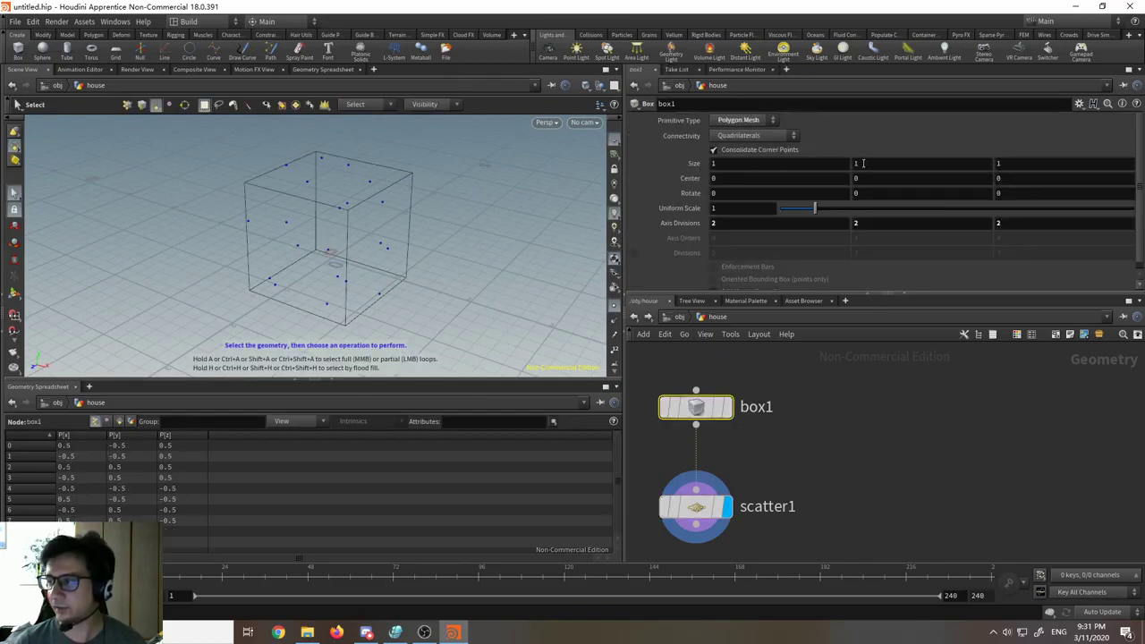
{"action": "mouse_move", "coordinate": [821, 159]}
{"action": "middle_mouse_down"}
{"action": "mouse_move", "coordinate": [1001, 160]}
{"action": "mouse_move", "coordinate": [950, 153]}
{"action": "mouse_move", "coordinate": [1063, 146]}
{"action": "mouse_move", "coordinate": [801, 152]}
{"action": "mouse_move", "coordinate": [886, 152]}
{"action": "mouse_move", "coordinate": [822, 164]}
{"action": "middle_mouse_up"}
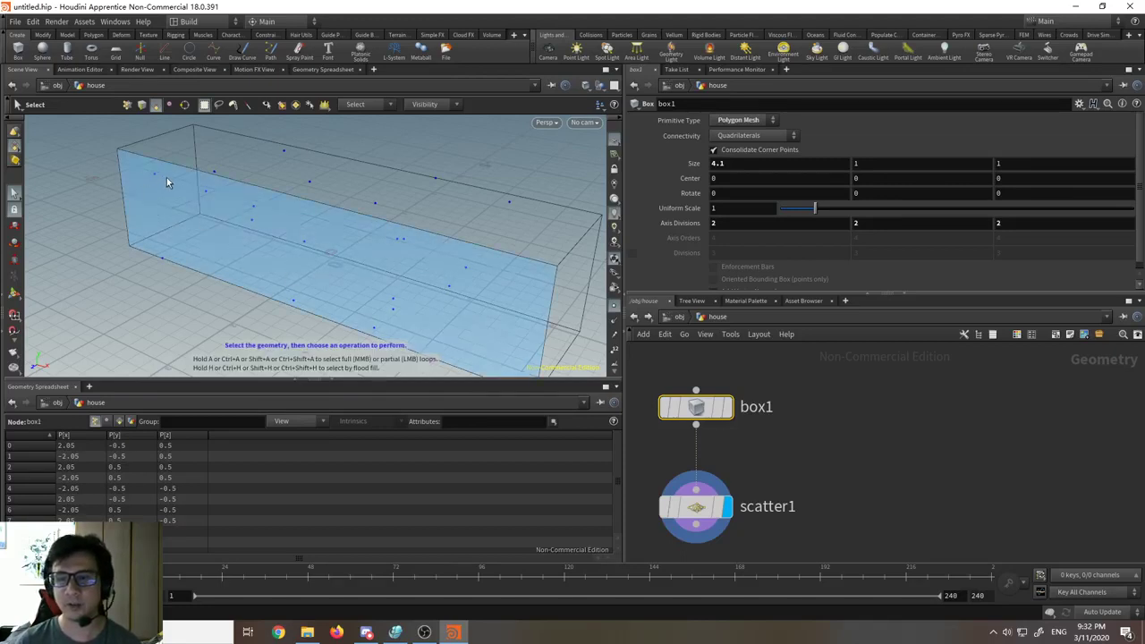
Step: Examine from several angles how the scattered points are distributed over the stretched box
{"action": "key", "text": "Escape"}
{"action": "left_click_drag", "start_coordinate": [184, 225], "coordinate": [279, 288]}
{"action": "key", "text": "s"}
{"action": "key", "text": "Escape"}
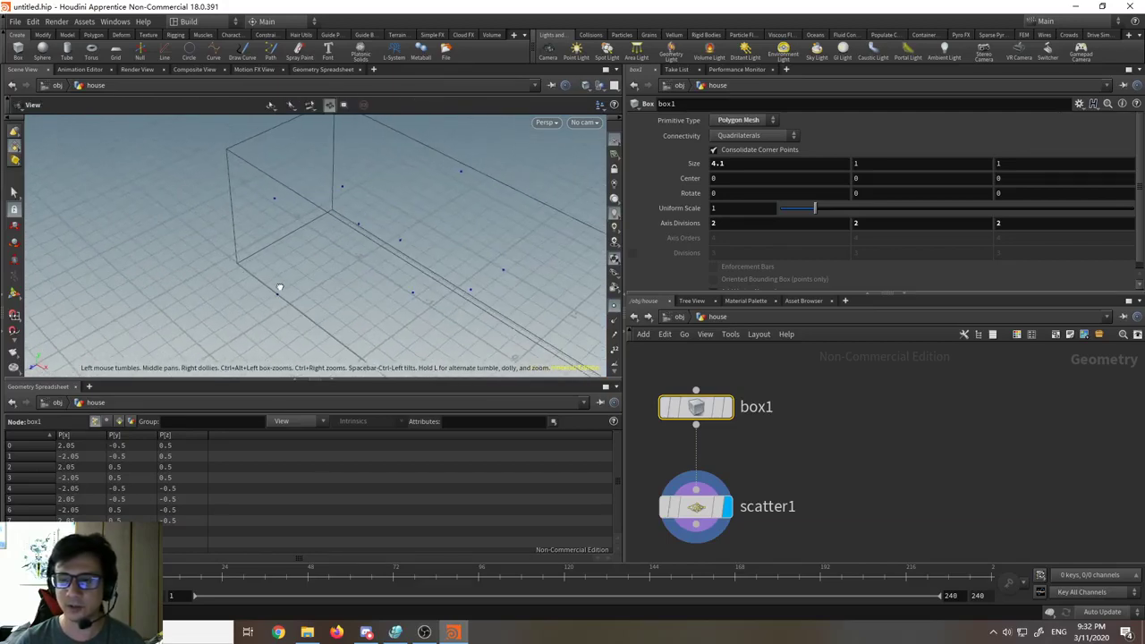
{"action": "key", "text": "s"}
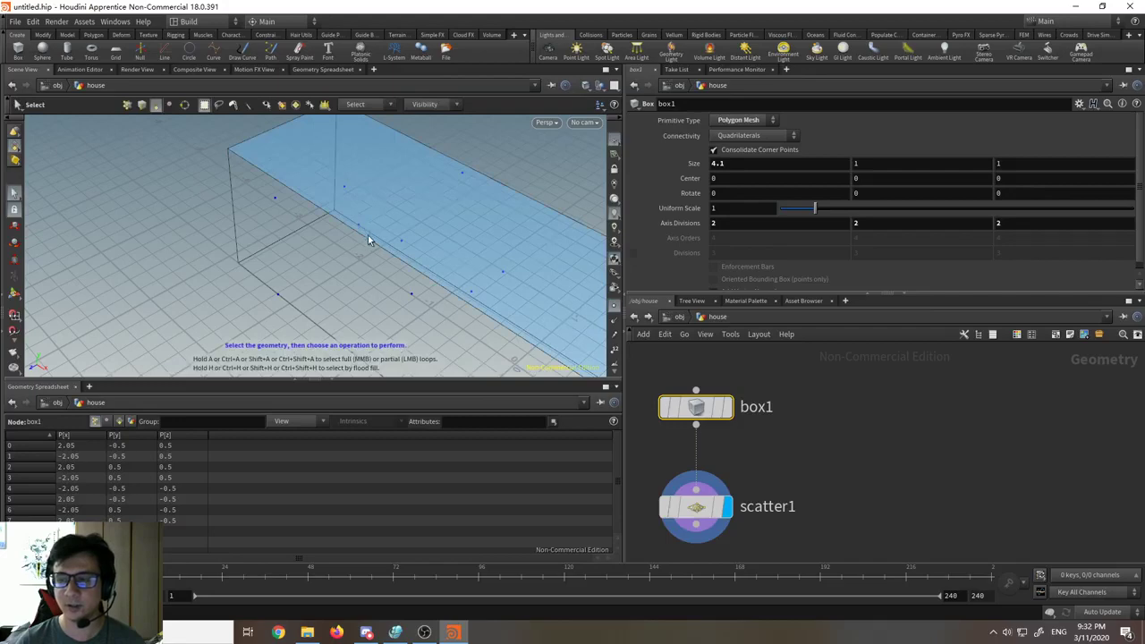
{"action": "key", "text": "Escape"}
{"action": "left_click_drag", "start_coordinate": [367, 238], "coordinate": [296, 189]}
{"action": "key", "text": "s"}
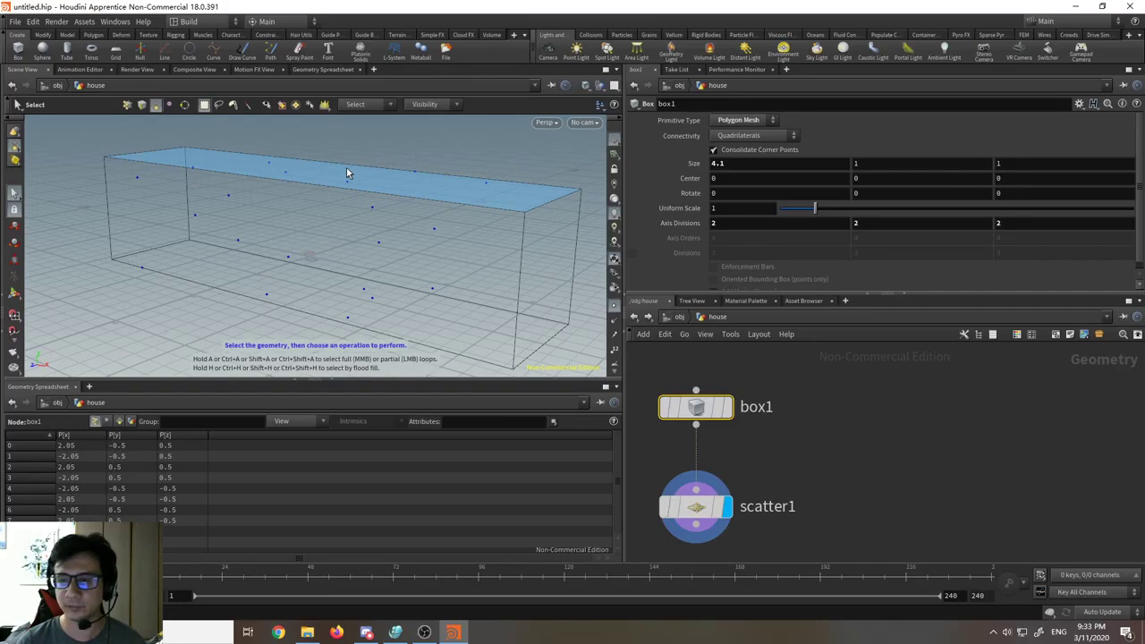
{"action": "key", "text": "Escape"}
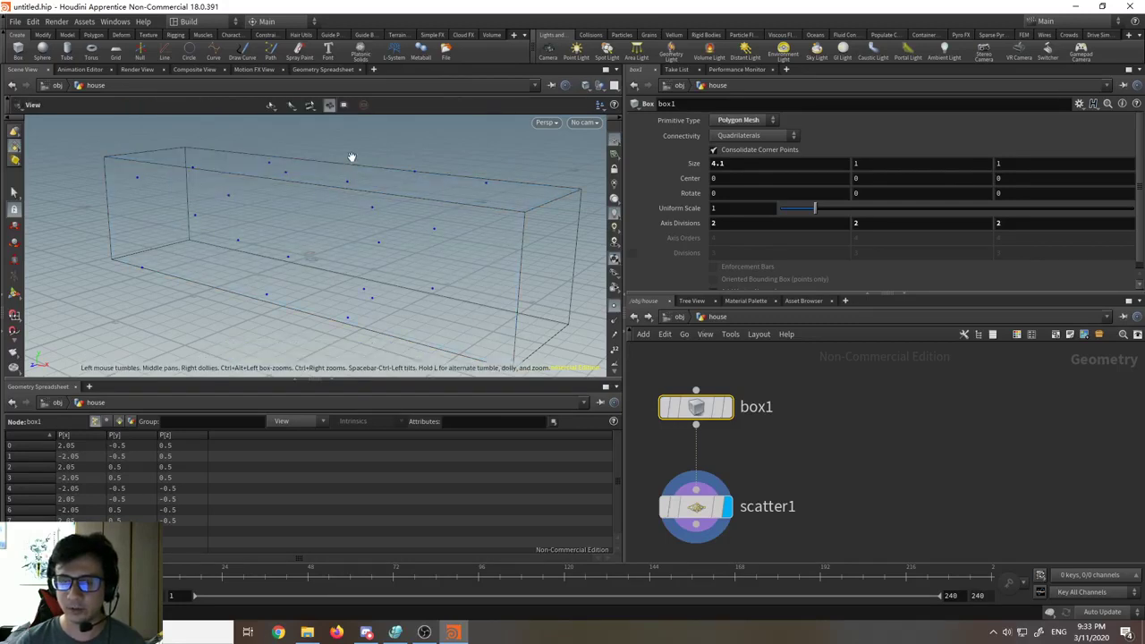
{"action": "key", "text": "s"}
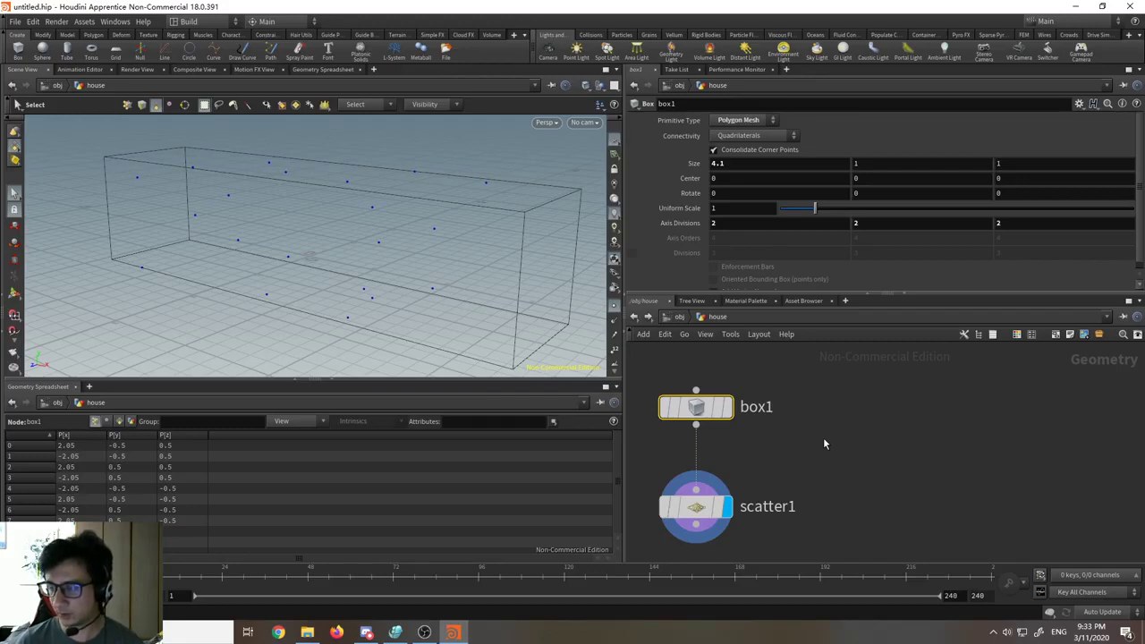
{"action": "scroll", "coordinate": [824, 443], "scroll_direction": "down", "scroll_amount": 3}
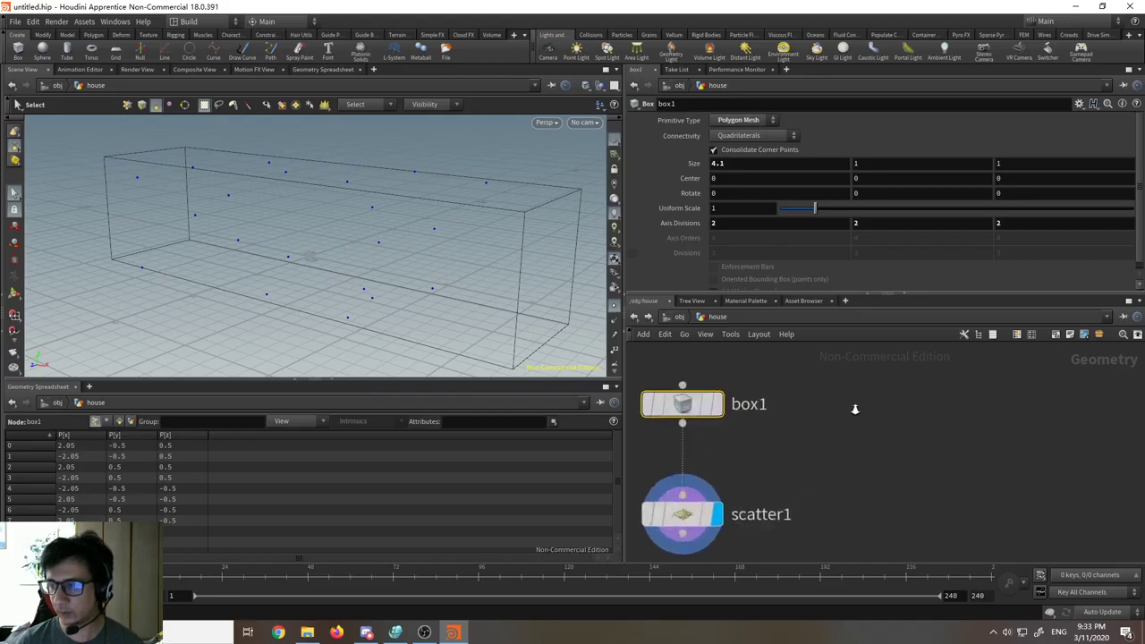
{"action": "right_click_drag", "start_coordinate": [864, 480], "coordinate": [857, 444]}
{"action": "middle_click_drag", "start_coordinate": [845, 446], "coordinate": [902, 445]}
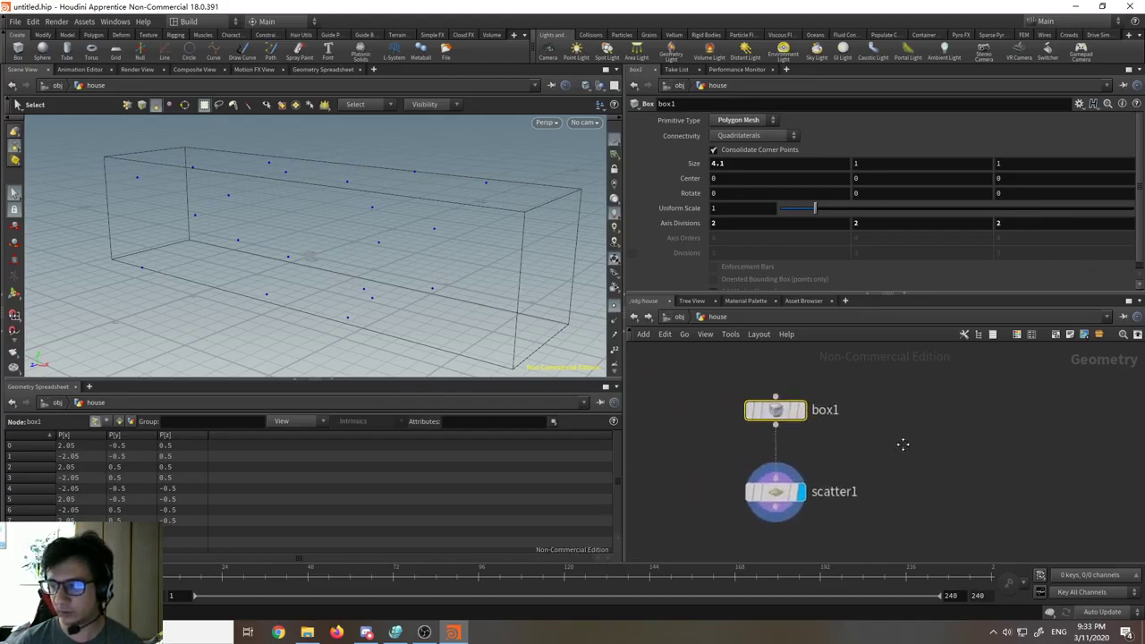
{"action": "scroll", "coordinate": [902, 443], "scroll_direction": "up", "scroll_amount": 2}
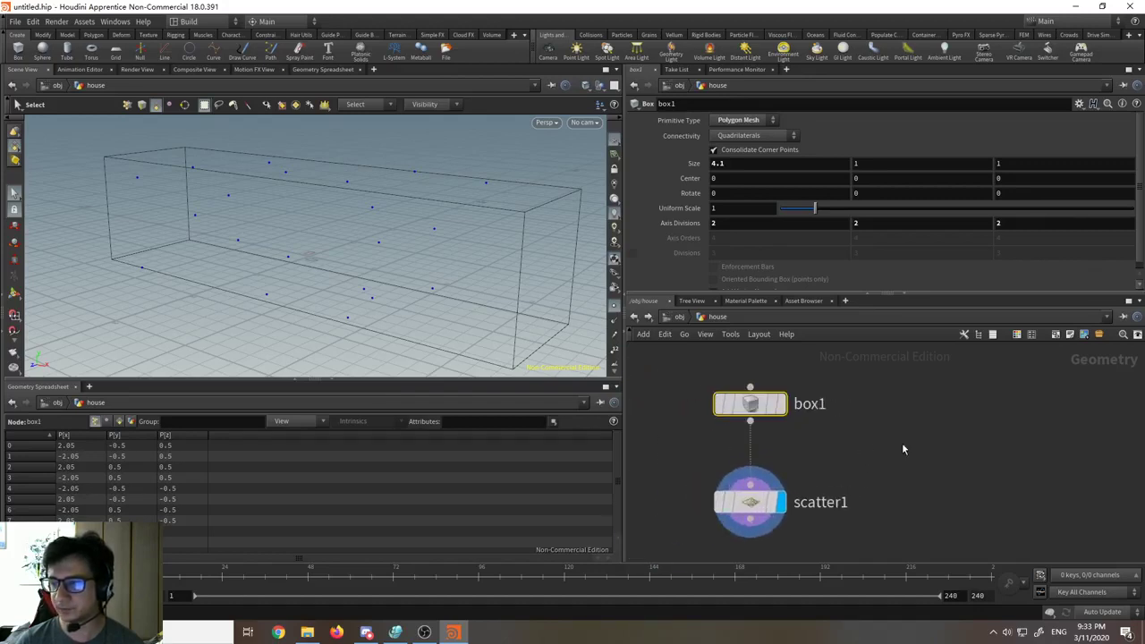
{"action": "scroll", "coordinate": [902, 443], "scroll_direction": "down", "scroll_amount": 2}
{"action": "scroll", "coordinate": [901, 443], "scroll_direction": "up", "scroll_amount": 3}
{"action": "middle_click_drag", "start_coordinate": [903, 447], "coordinate": [911, 448]}
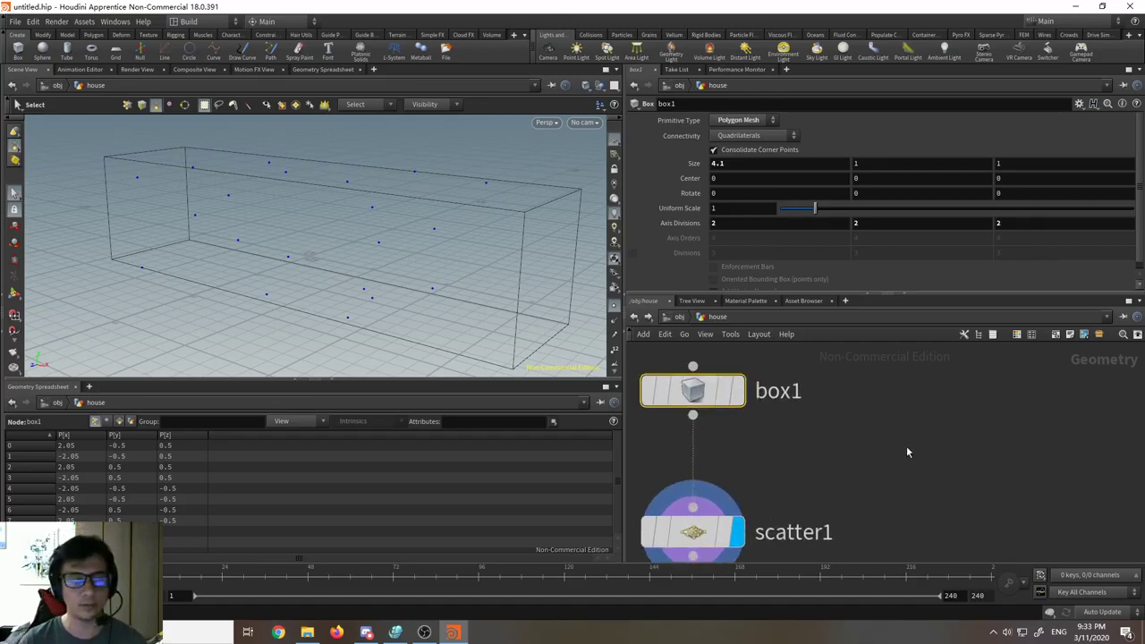
{"action": "scroll", "coordinate": [906, 450], "scroll_direction": "down", "scroll_amount": 3}
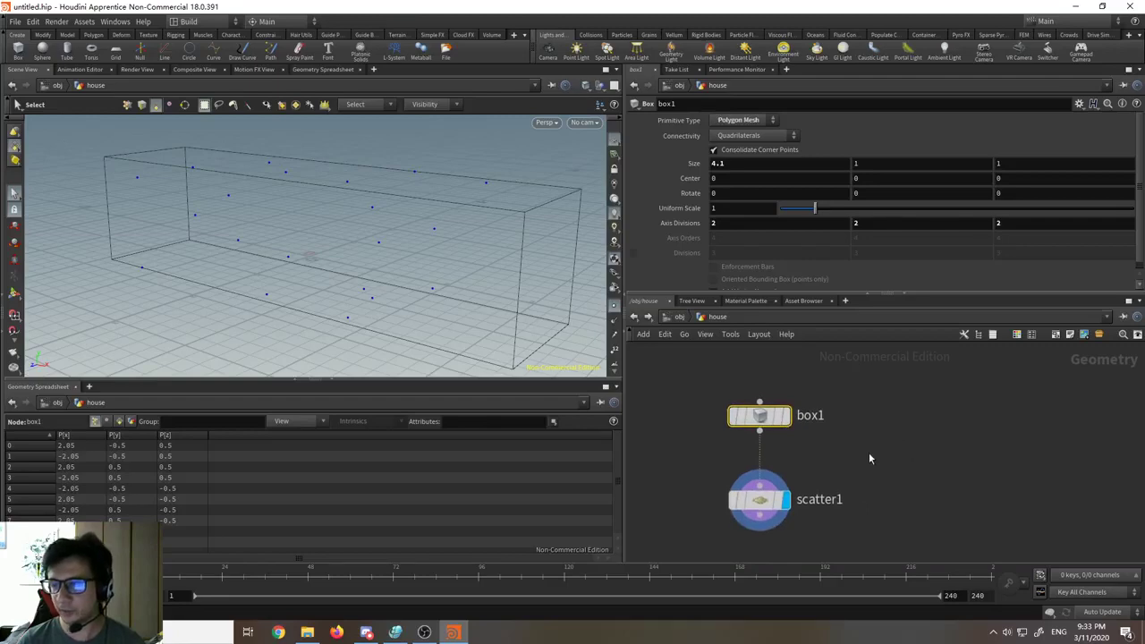
{"action": "key", "text": "Escape"}
{"action": "mouse_move", "coordinate": [430, 283]}
{"action": "left_mouse_down"}
{"action": "mouse_move", "coordinate": [414, 286]}
{"action": "mouse_move", "coordinate": [423, 312]}
{"action": "mouse_move", "coordinate": [430, 274]}
{"action": "mouse_move", "coordinate": [409, 276]}
{"action": "mouse_move", "coordinate": [454, 265]}
{"action": "mouse_move", "coordinate": [437, 267]}
{"action": "left_mouse_up"}
{"action": "key", "text": "s"}
{"action": "key", "text": "Escape"}
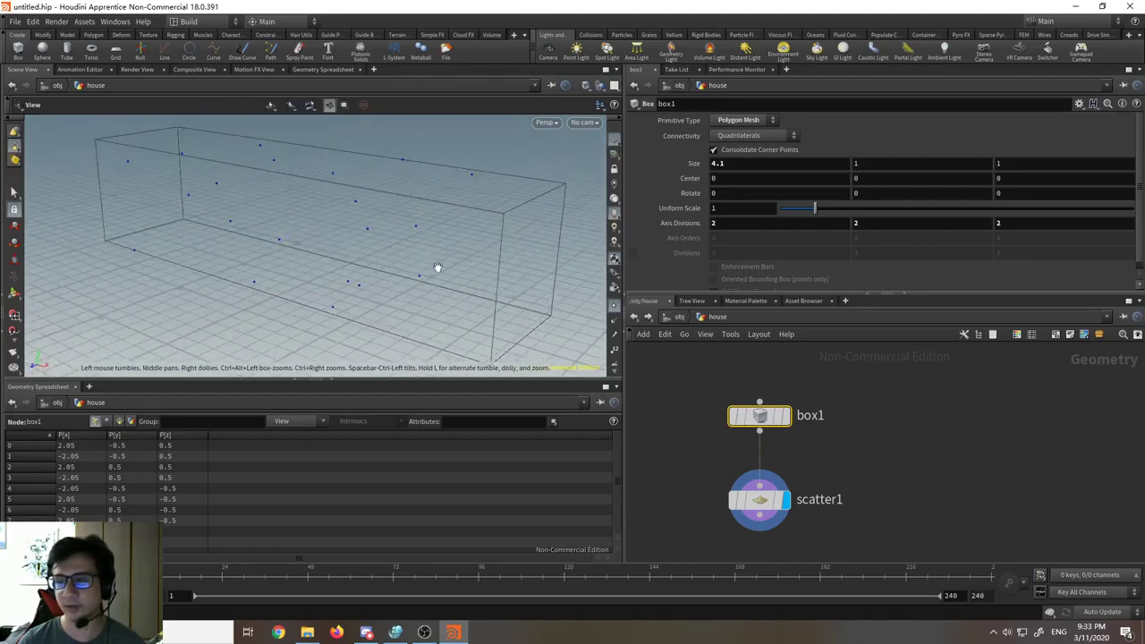
{"action": "key", "text": "s"}
{"action": "mouse_move", "coordinate": [781, 416]}
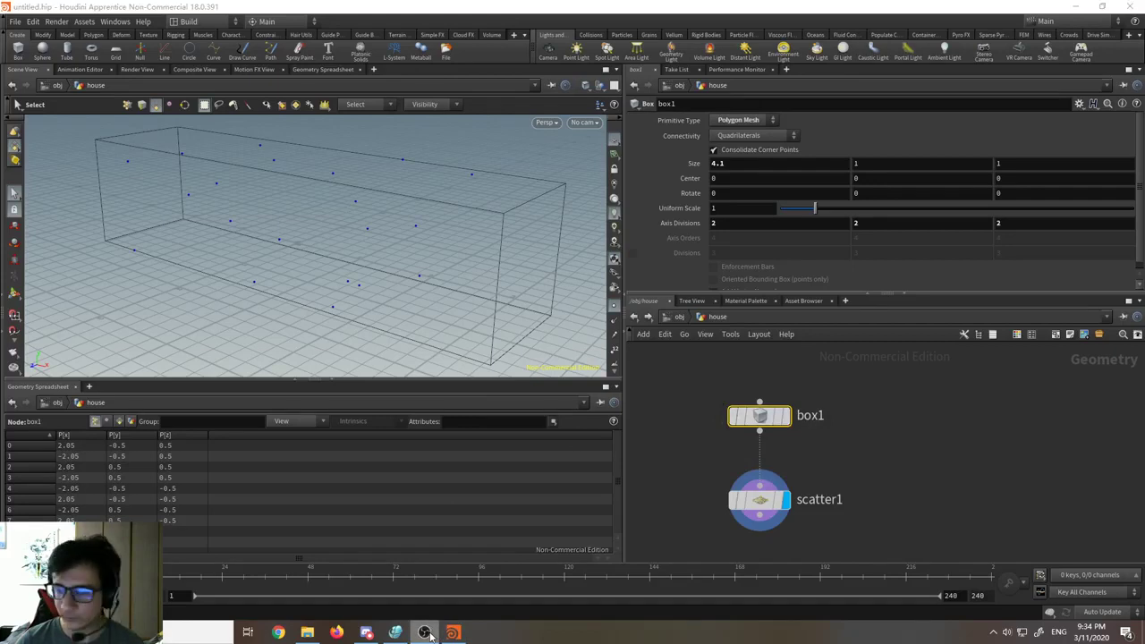
Step: Lengthen the box feeding the scatter by setting its X size to 4.88
{"action": "key", "text": "alt"}
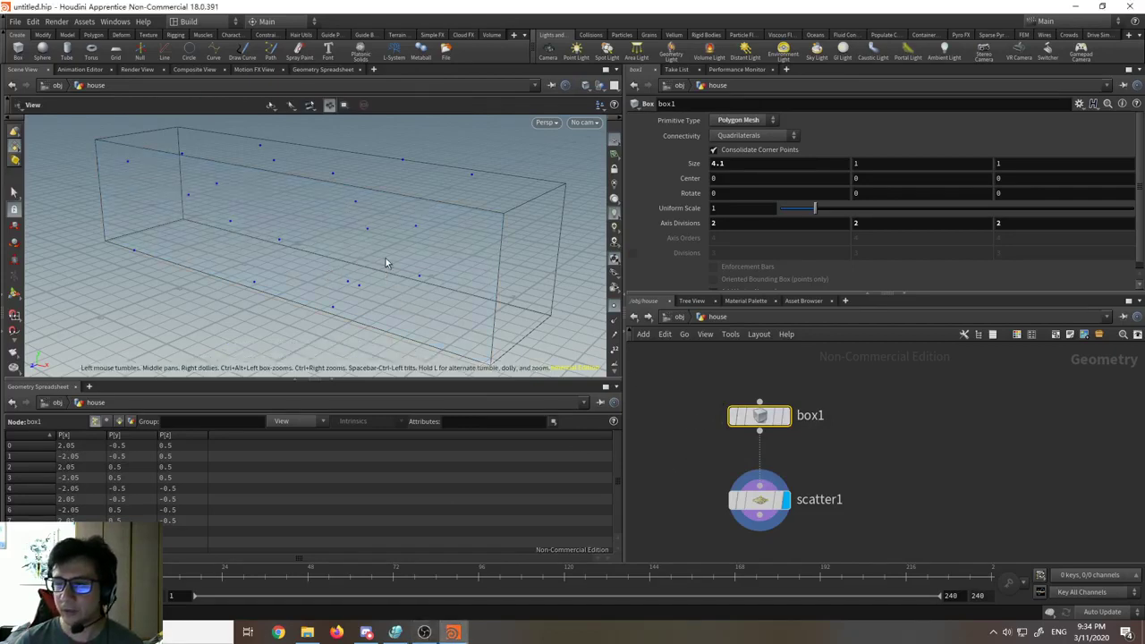
{"action": "left_click_drag", "start_coordinate": [388, 258], "coordinate": [447, 448]}
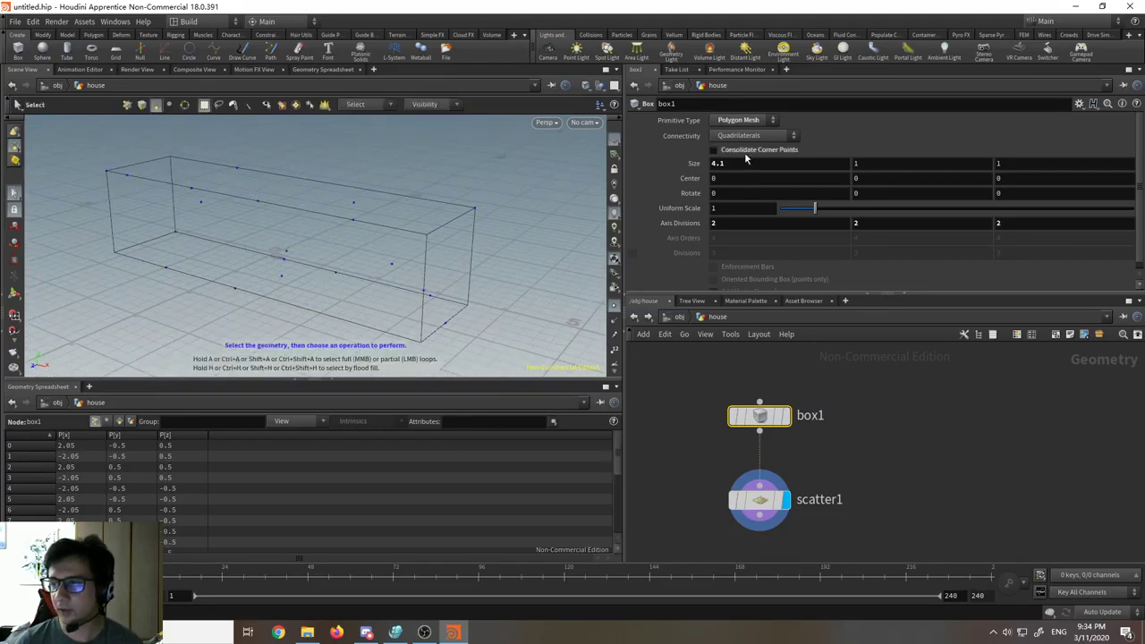
{"action": "middle_click_drag", "start_coordinate": [734, 163], "coordinate": [809, 201]}
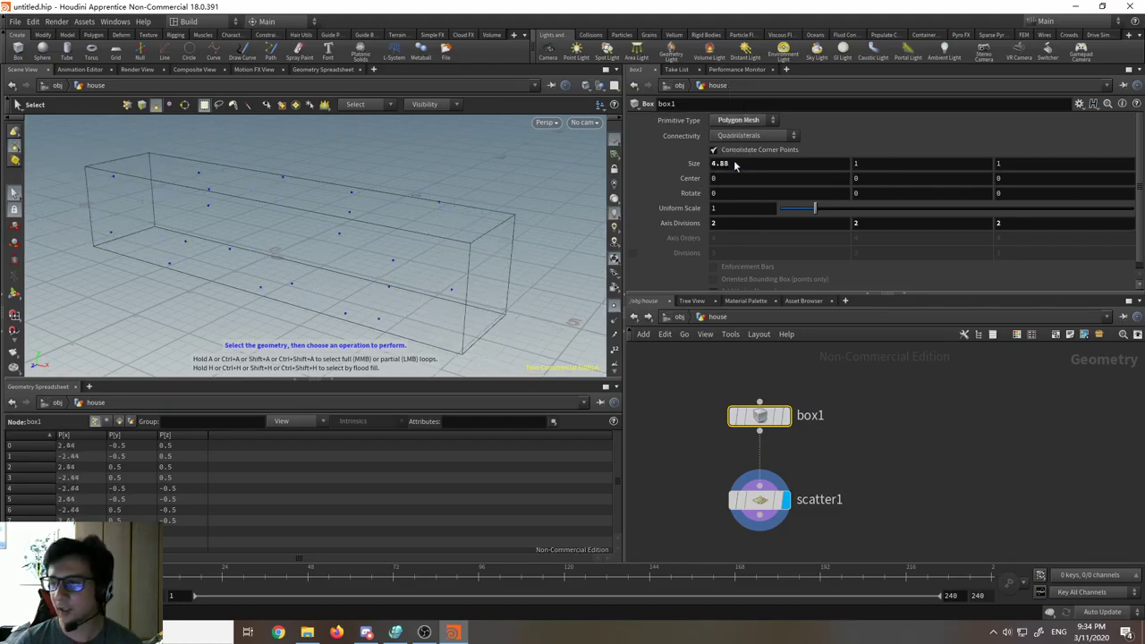
Step: Add a Sphere node beside the box and scatter nodes, and display it with box1 shown as a template
{"action": "left_click", "coordinate": [759, 499]}
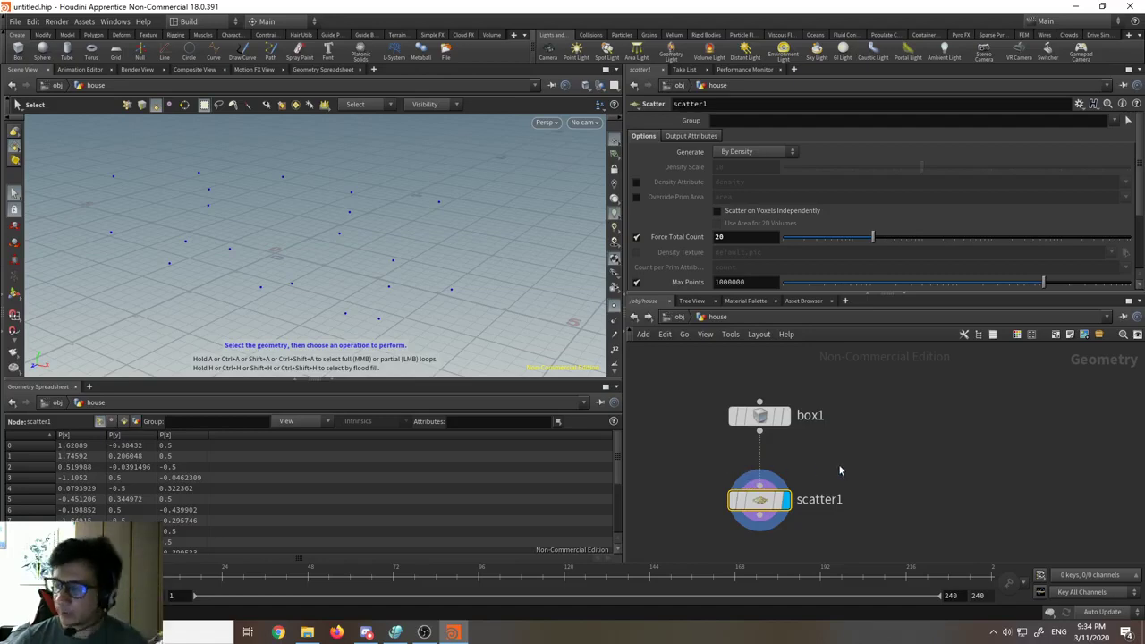
{"action": "scroll", "coordinate": [841, 470], "scroll_direction": "up", "scroll_amount": 1}
{"action": "scroll", "coordinate": [866, 457], "scroll_direction": "down", "scroll_amount": 2}
{"action": "middle_click_drag", "start_coordinate": [866, 457], "coordinate": [854, 420]}
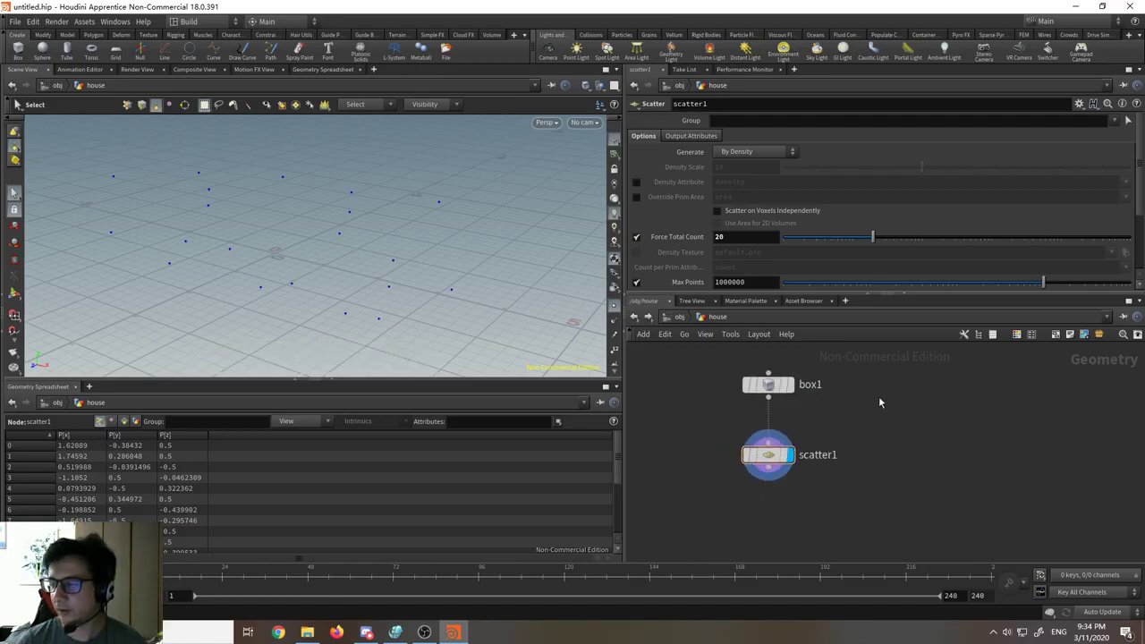
{"action": "key", "text": "Tab"}
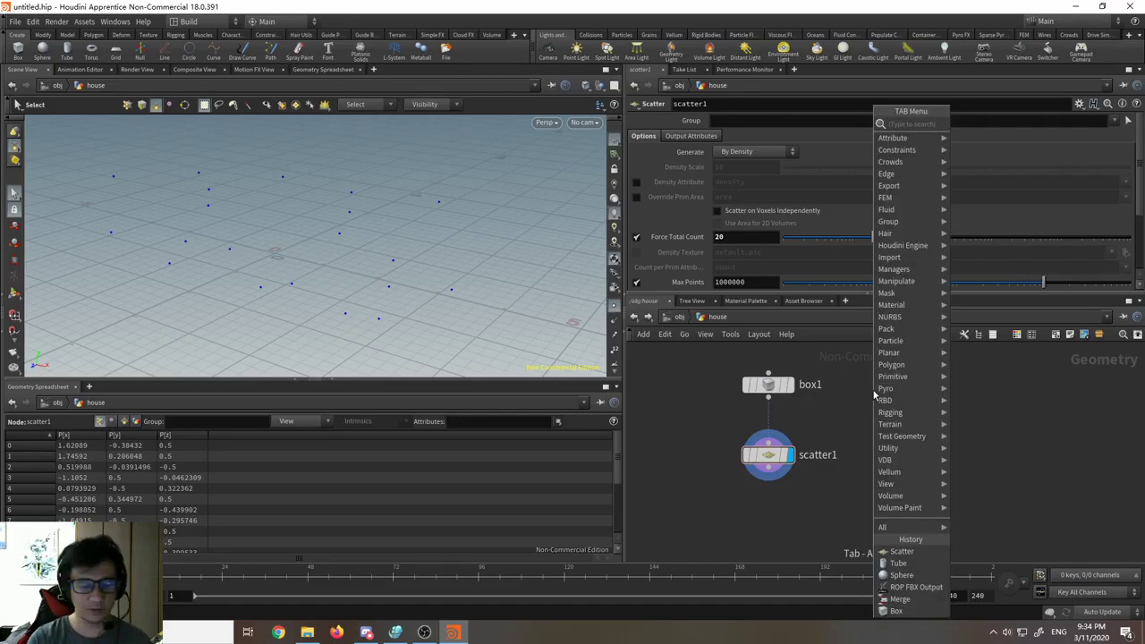
{"action": "type", "text": "sphere"}
{"action": "key", "text": "Return"}
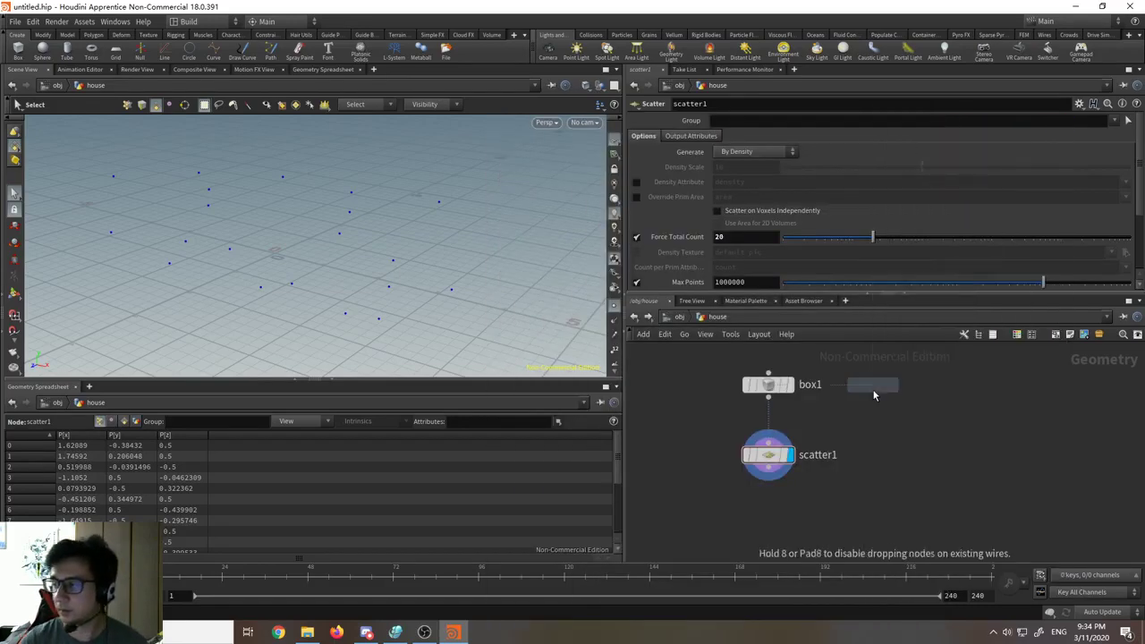
{"action": "left_click", "coordinate": [889, 426]}
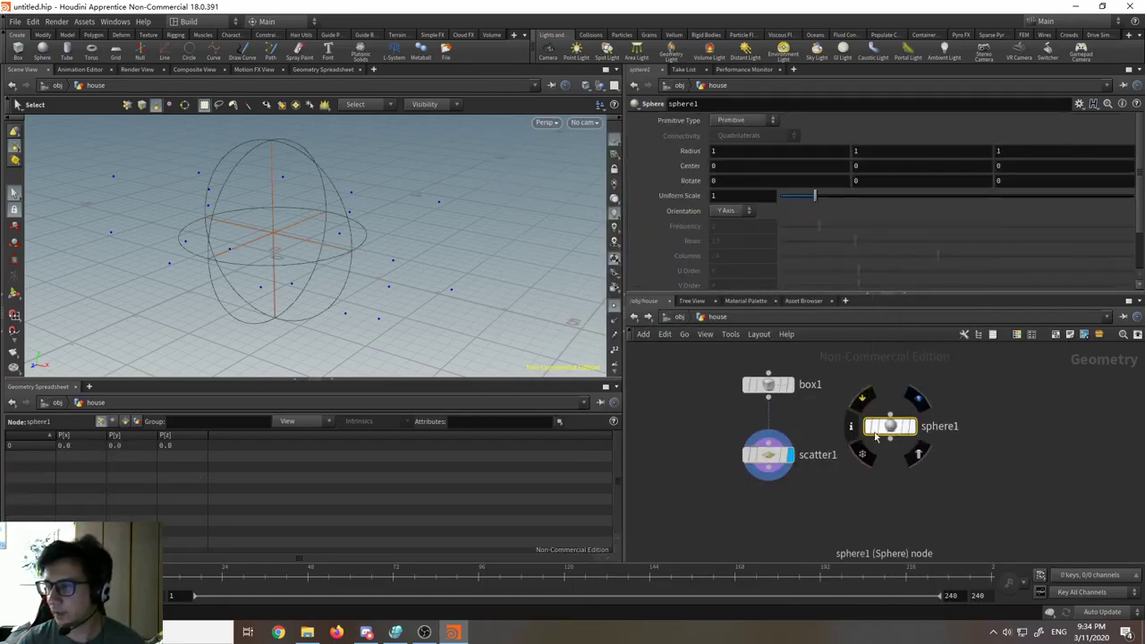
{"action": "left_click", "coordinate": [795, 412]}
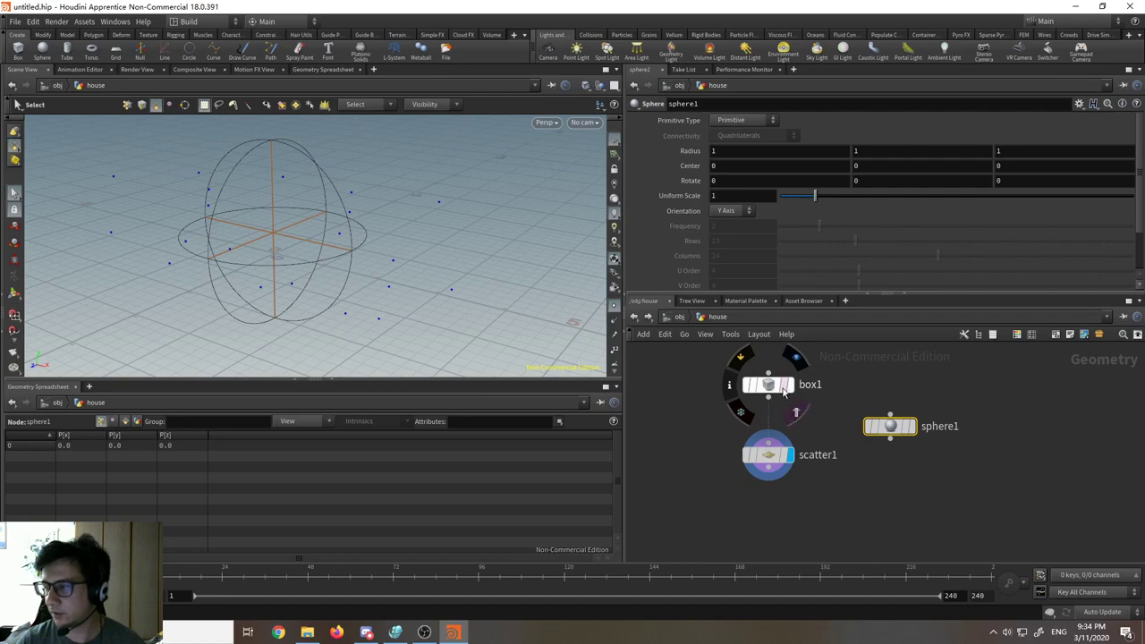
{"action": "left_click", "coordinate": [914, 426]}
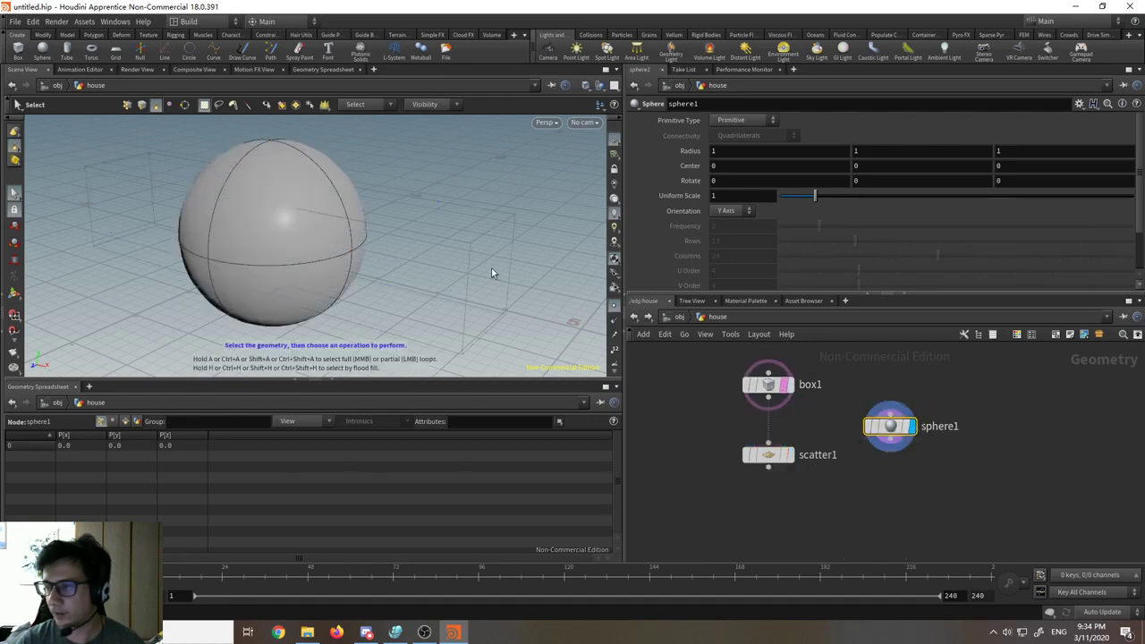
Step: Change the sphere's primitive type to Polygon Mesh and reduce it to 8 rows and 8 columns
{"action": "left_click", "coordinate": [729, 121]}
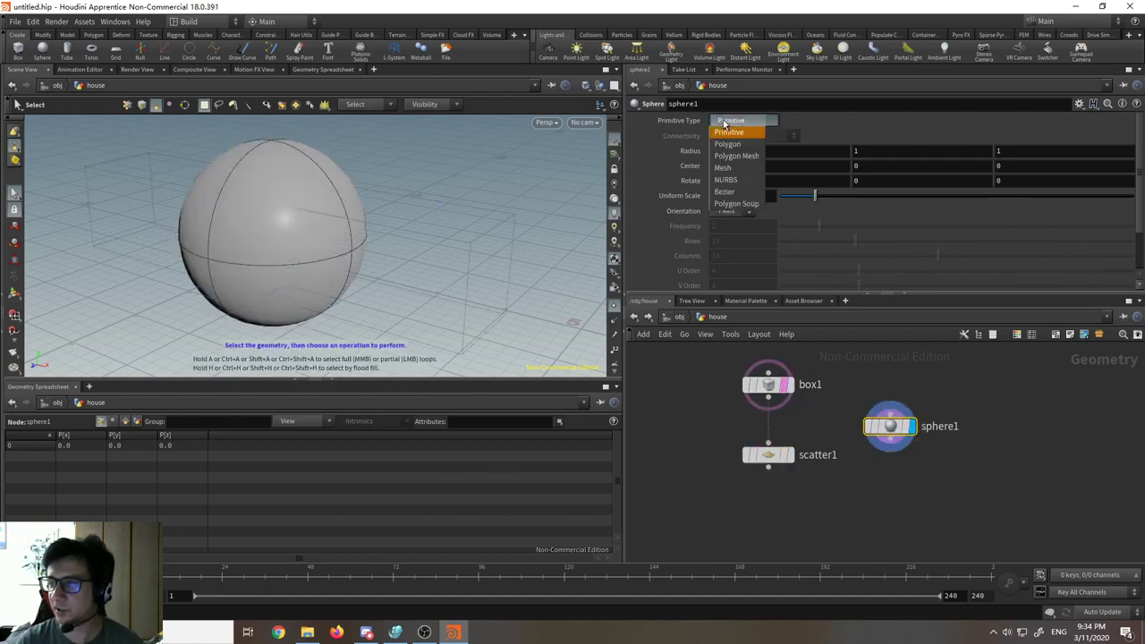
{"action": "left_click", "coordinate": [738, 156]}
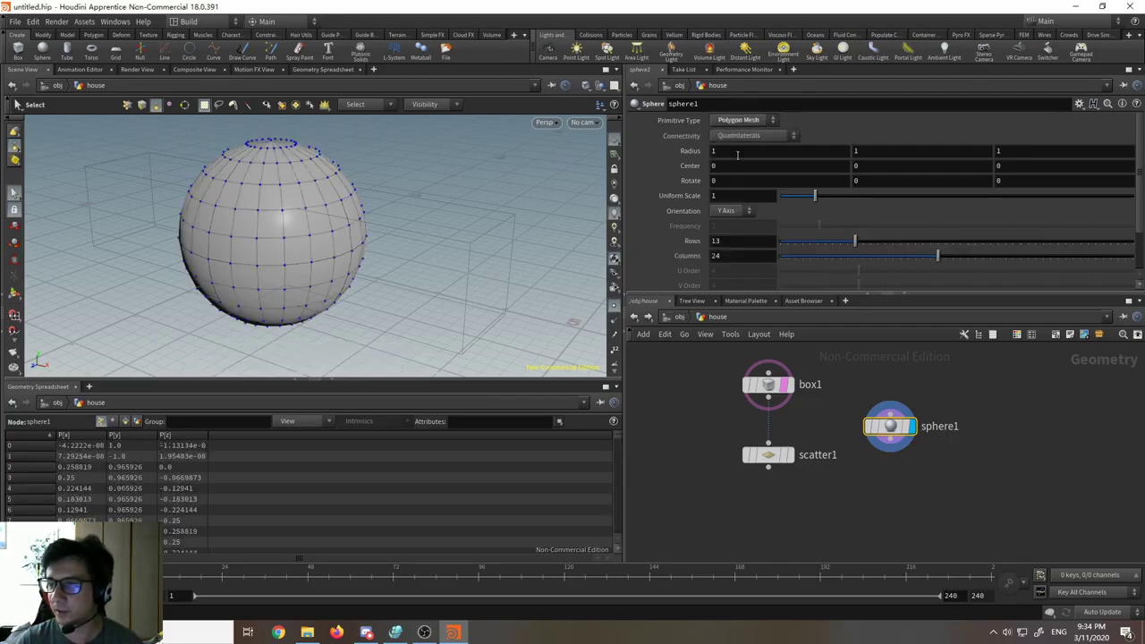
{"action": "key", "text": "Escape"}
{"action": "left_click_drag", "start_coordinate": [394, 212], "coordinate": [328, 192]}
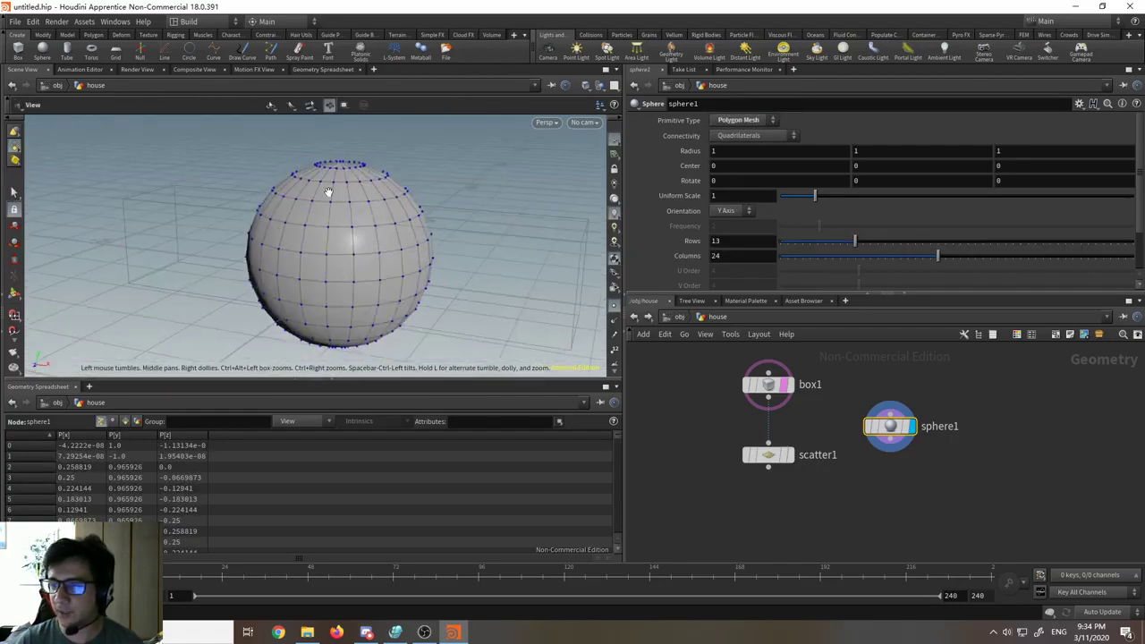
{"action": "left_click_drag", "start_coordinate": [837, 256], "coordinate": [818, 243]}
{"action": "left_click", "coordinate": [846, 241]}
{"action": "left_click_drag", "start_coordinate": [450, 242], "coordinate": [480, 242], "text": "alt"}
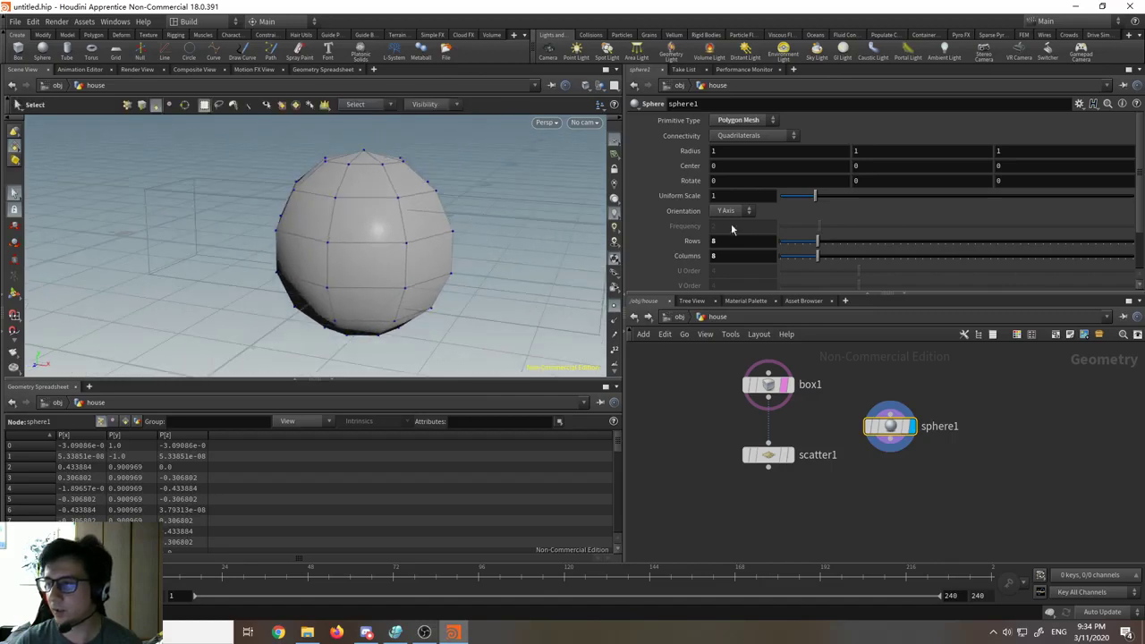
Step: Set the sphere's uniform scale to 0.24 and move its node to the left of scatter1 in the network
{"action": "left_click_drag", "start_coordinate": [814, 195], "coordinate": [788, 199]}
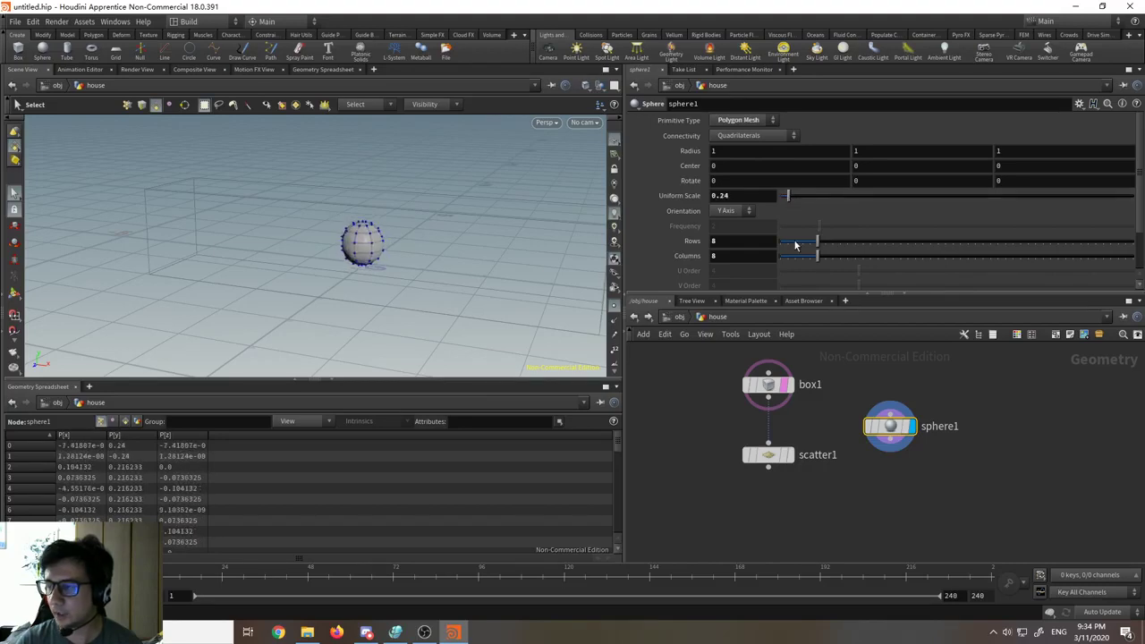
{"action": "left_click_drag", "start_coordinate": [890, 426], "coordinate": [660, 446]}
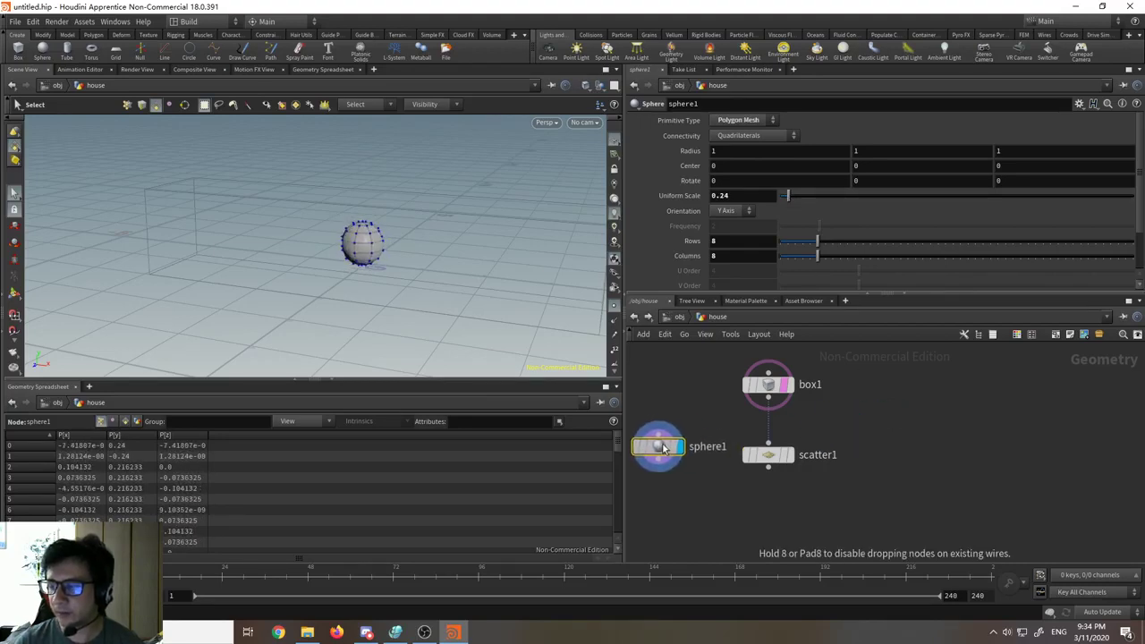
{"action": "middle_click_drag", "start_coordinate": [724, 509], "coordinate": [756, 490]}
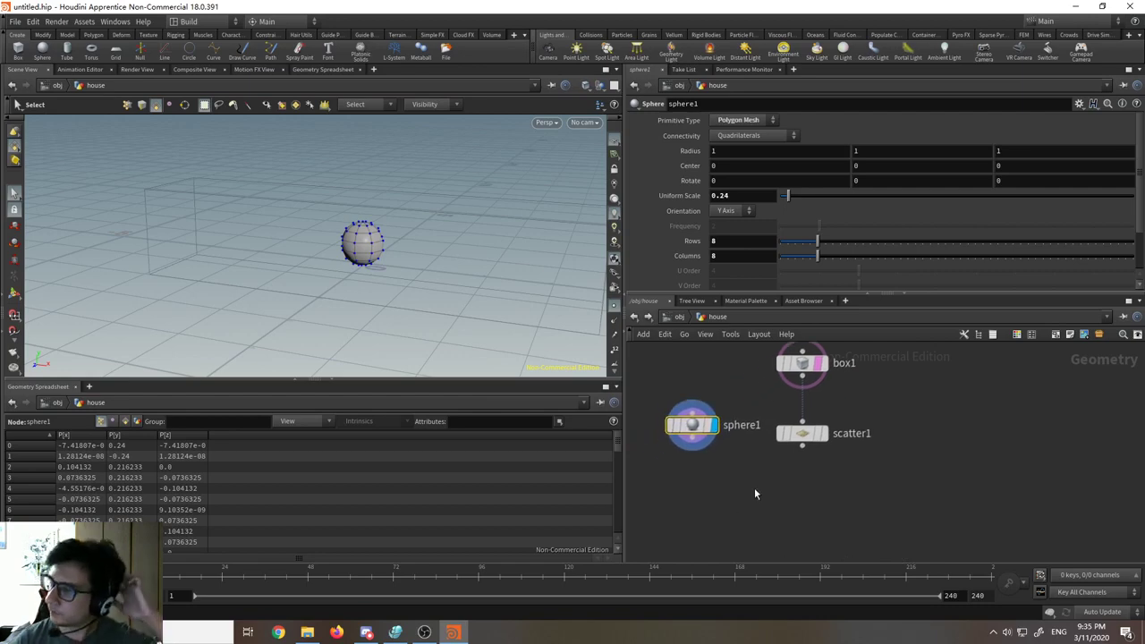
{"action": "left_click_drag", "start_coordinate": [693, 428], "coordinate": [672, 428]}
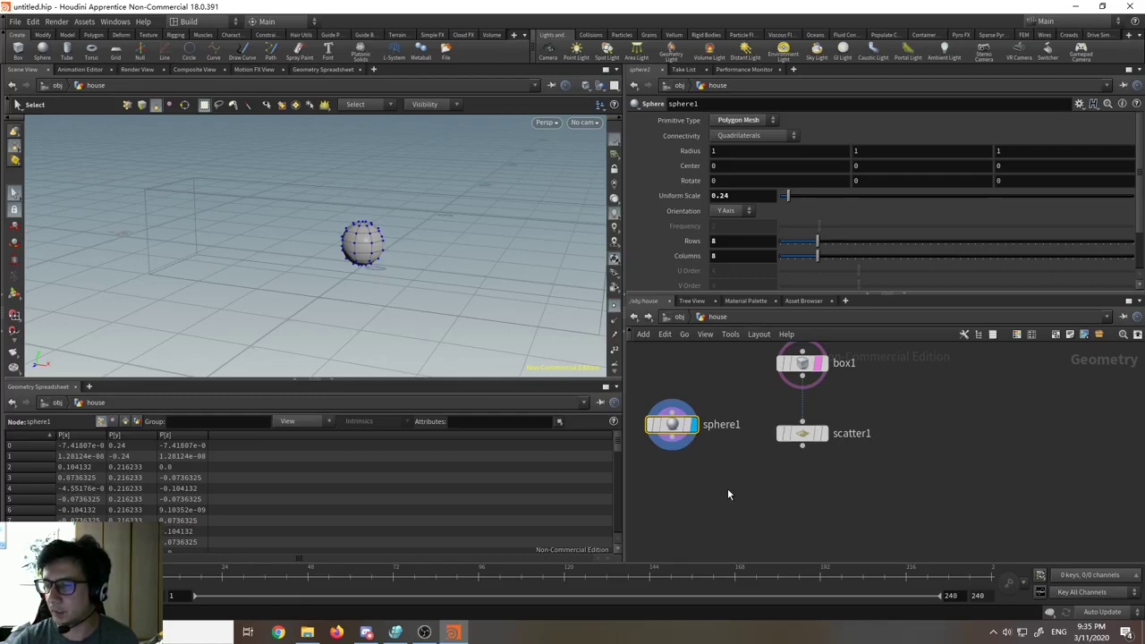
{"action": "left_click_drag", "start_coordinate": [673, 425], "coordinate": [671, 434]}
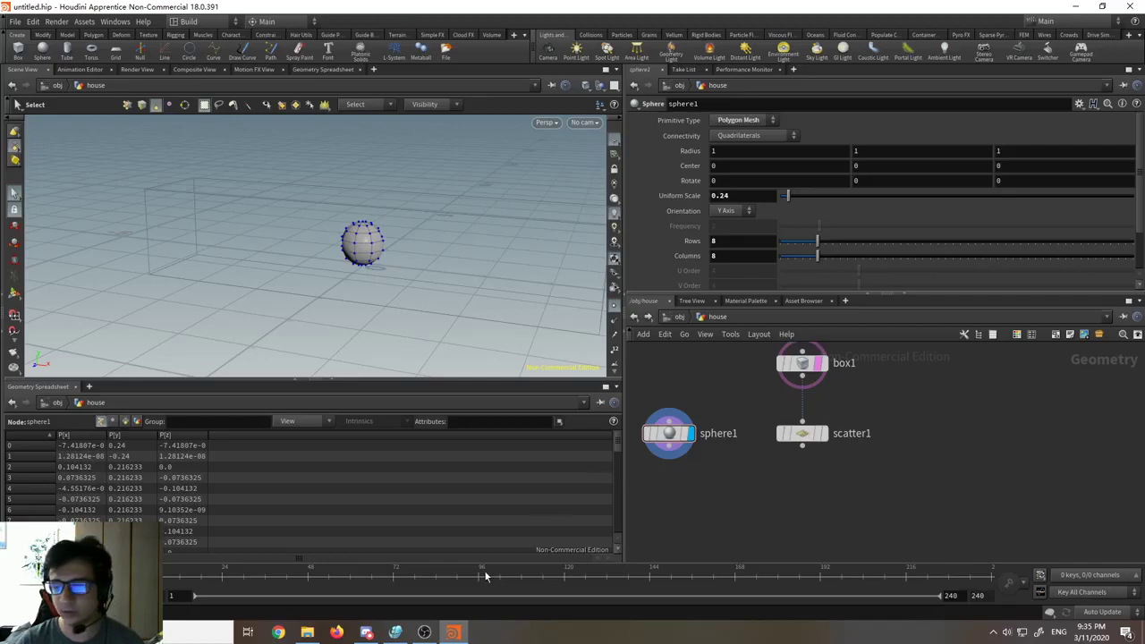
{"action": "left_click", "coordinate": [425, 632]}
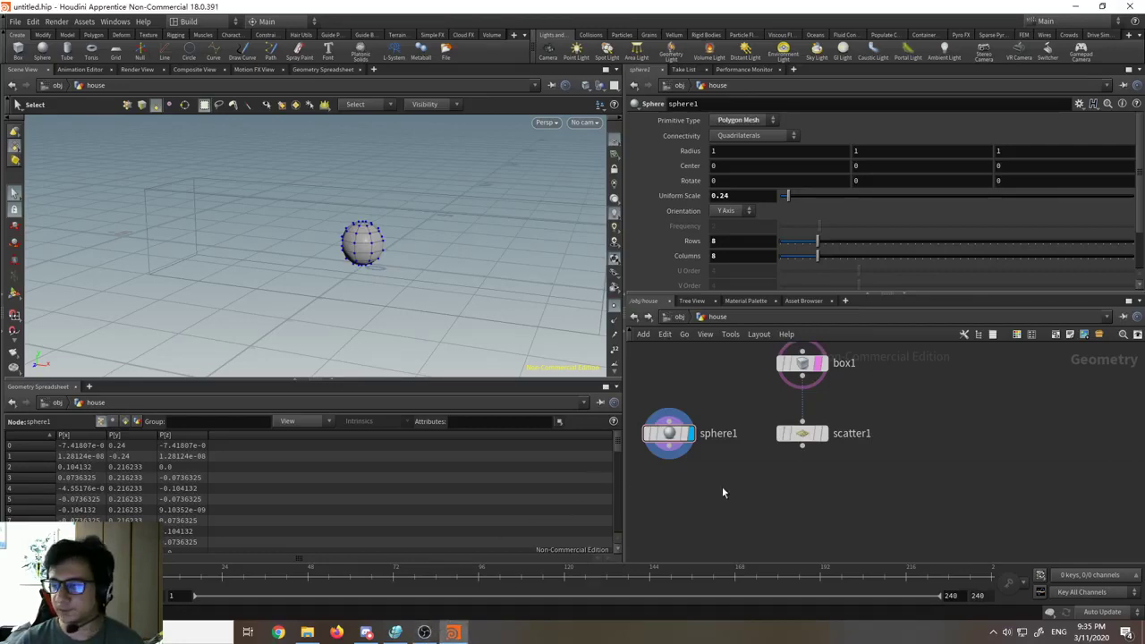
Step: Add a Copy to Points node below the sphere and scatter nodes
{"action": "key", "text": "Tab"}
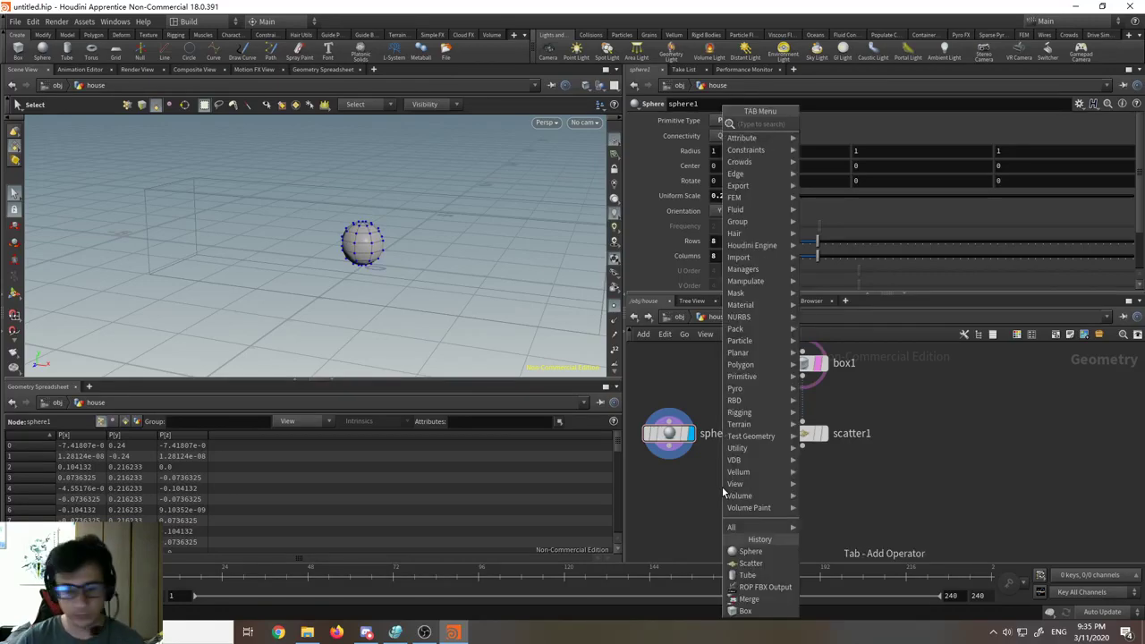
{"action": "type", "text": "copy"}
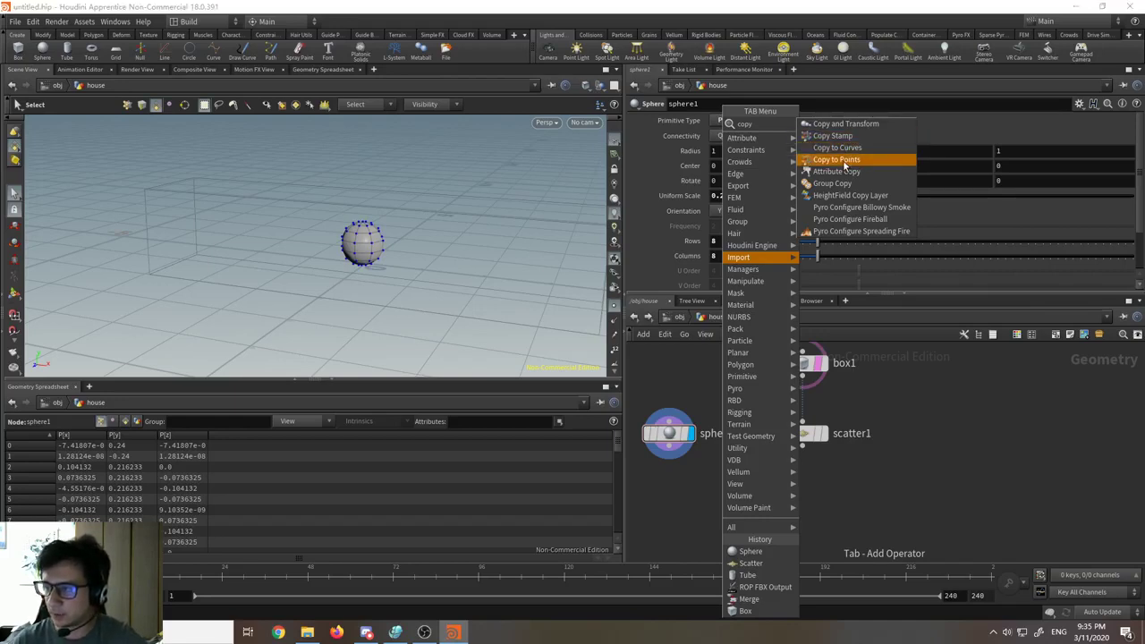
{"action": "left_click", "coordinate": [836, 159]}
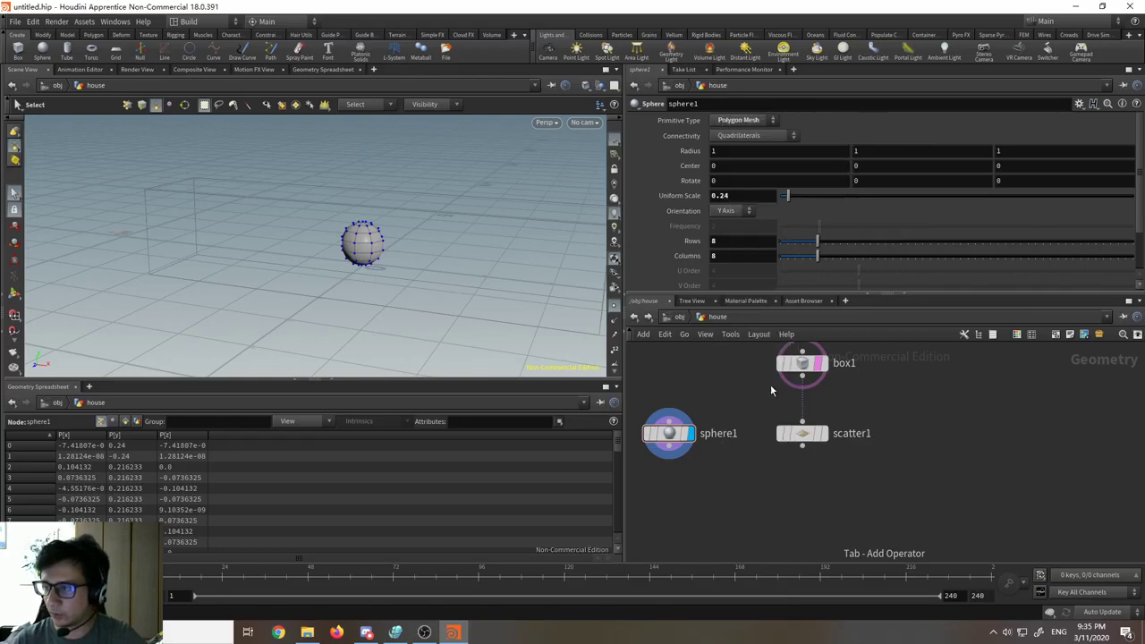
{"action": "left_click", "coordinate": [728, 502]}
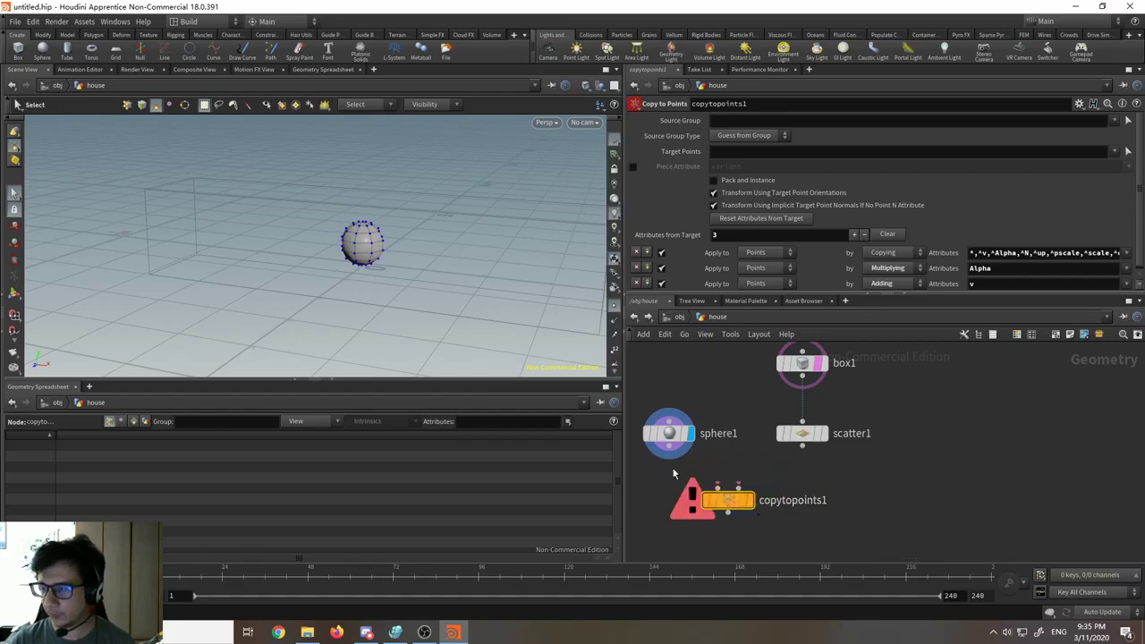
Step: Wire sphere1 into the first input and scatter1 into the second input of the Copy to Points node, and display its result
{"action": "left_click_drag", "start_coordinate": [669, 447], "coordinate": [792, 459]}
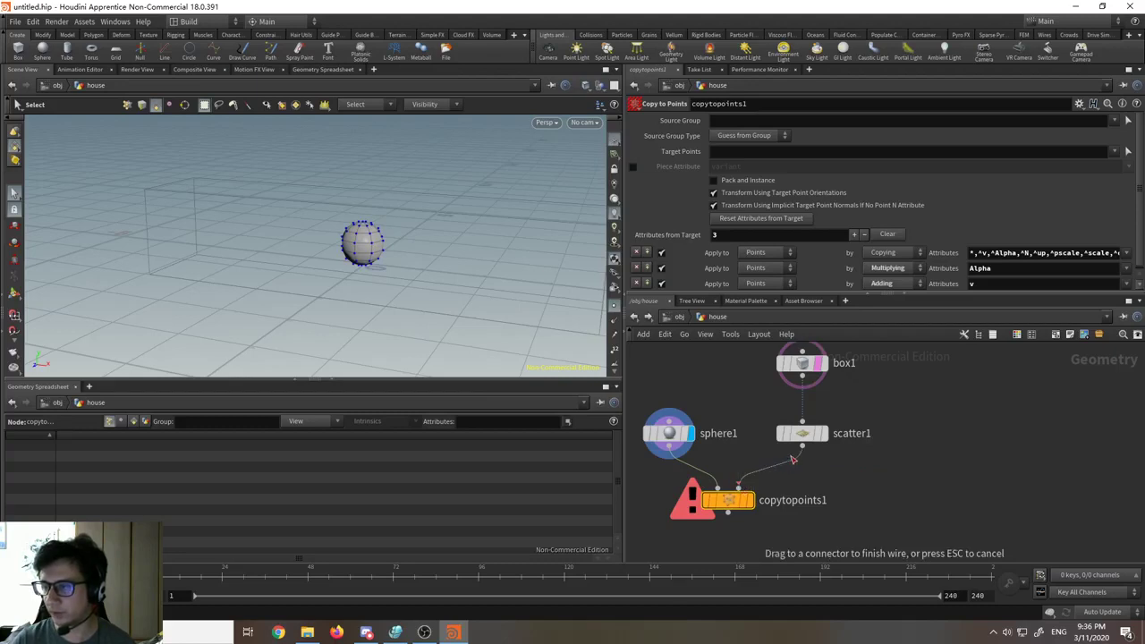
{"action": "left_click_drag", "start_coordinate": [792, 459], "coordinate": [792, 460]}
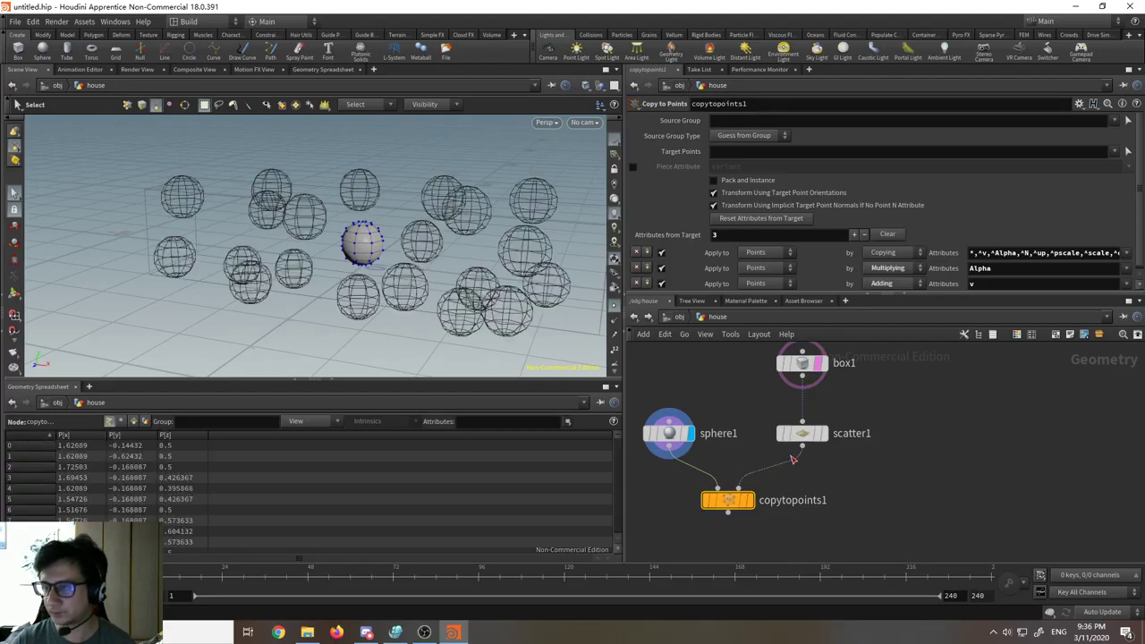
{"action": "left_click", "coordinate": [727, 499]}
{"action": "left_click_drag", "start_coordinate": [332, 249], "coordinate": [370, 234]}
{"action": "middle_click_drag", "start_coordinate": [892, 375], "coordinate": [940, 425]}
Step: Set the source sphere's uniform scale to 0.1 and increase its Y radius to stretch the copies vertically
{"action": "left_click", "coordinate": [739, 460]}
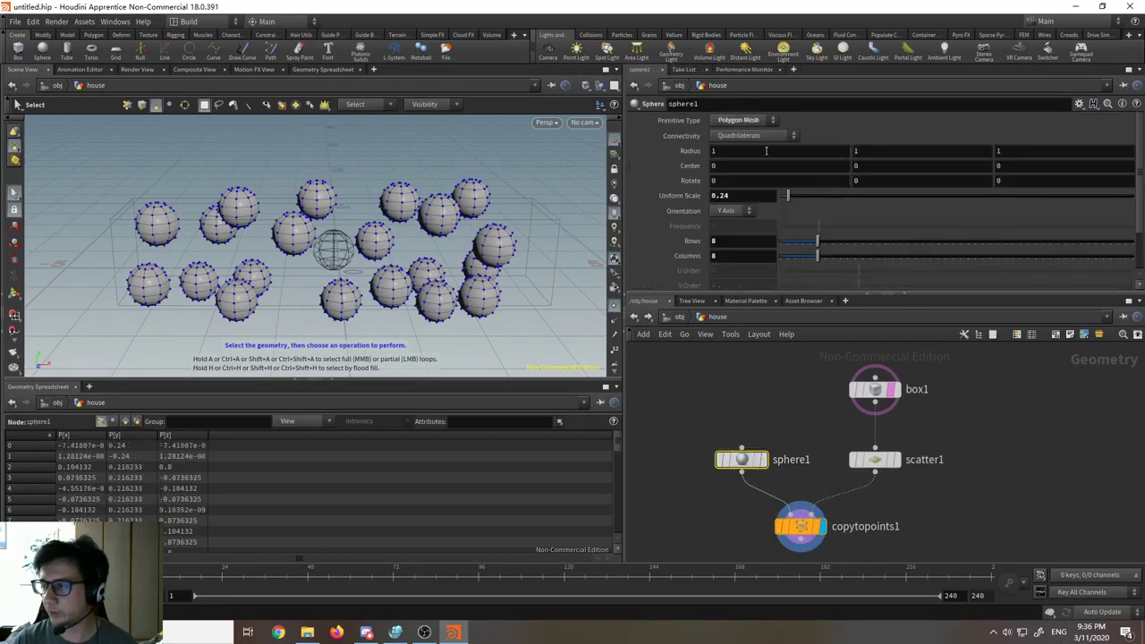
{"action": "left_click_drag", "start_coordinate": [788, 196], "coordinate": [783, 198]}
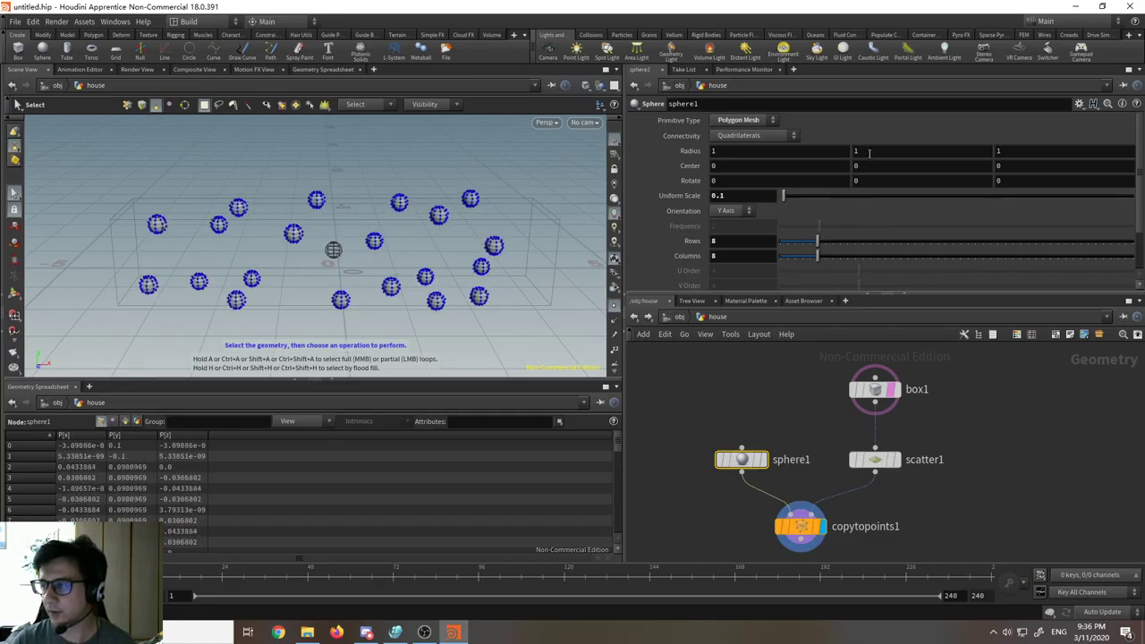
{"action": "middle_click_drag", "start_coordinate": [867, 150], "coordinate": [950, 146]}
Step: Set the scatter node's Force Total Count to 35
{"action": "left_click", "coordinate": [880, 460]}
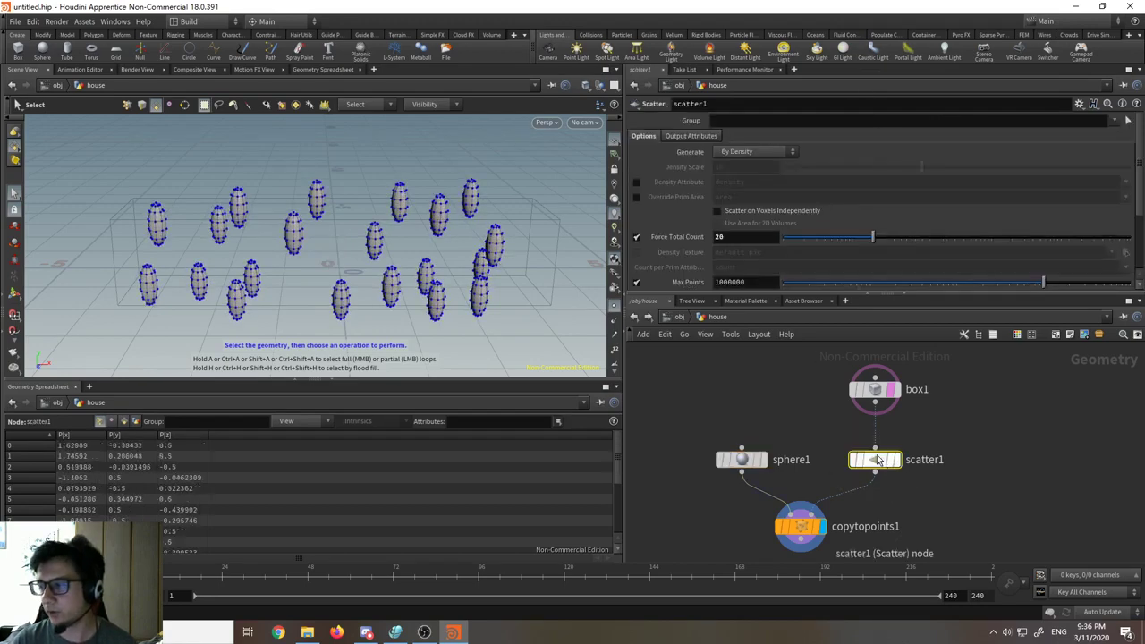
{"action": "left_click", "coordinate": [721, 237]}
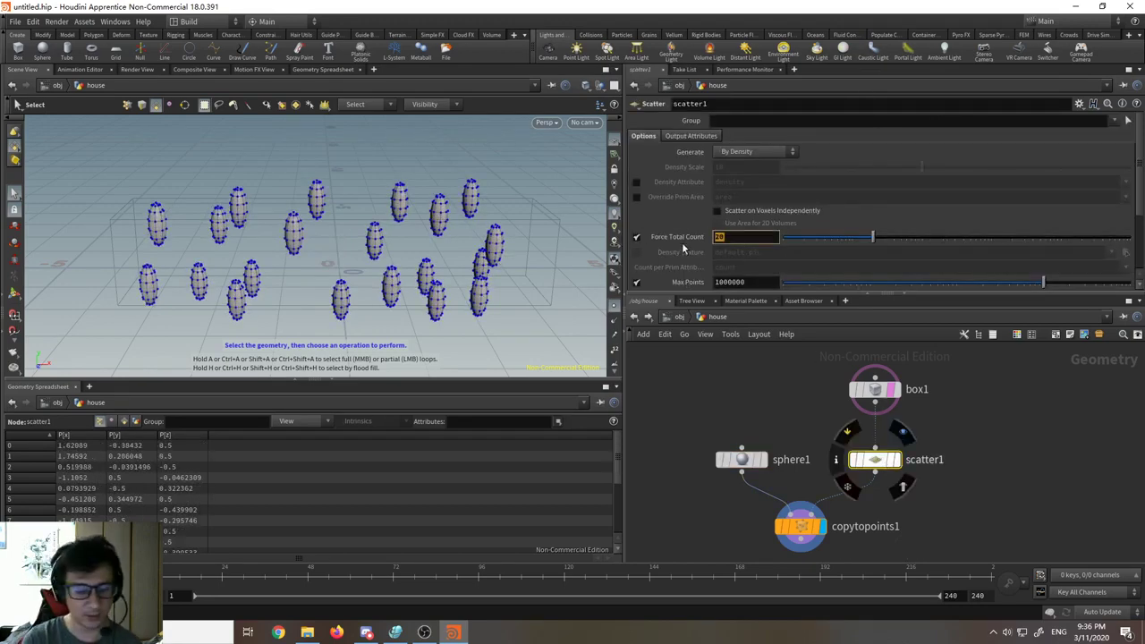
{"action": "type", "text": "35"}
{"action": "key", "text": "Return"}
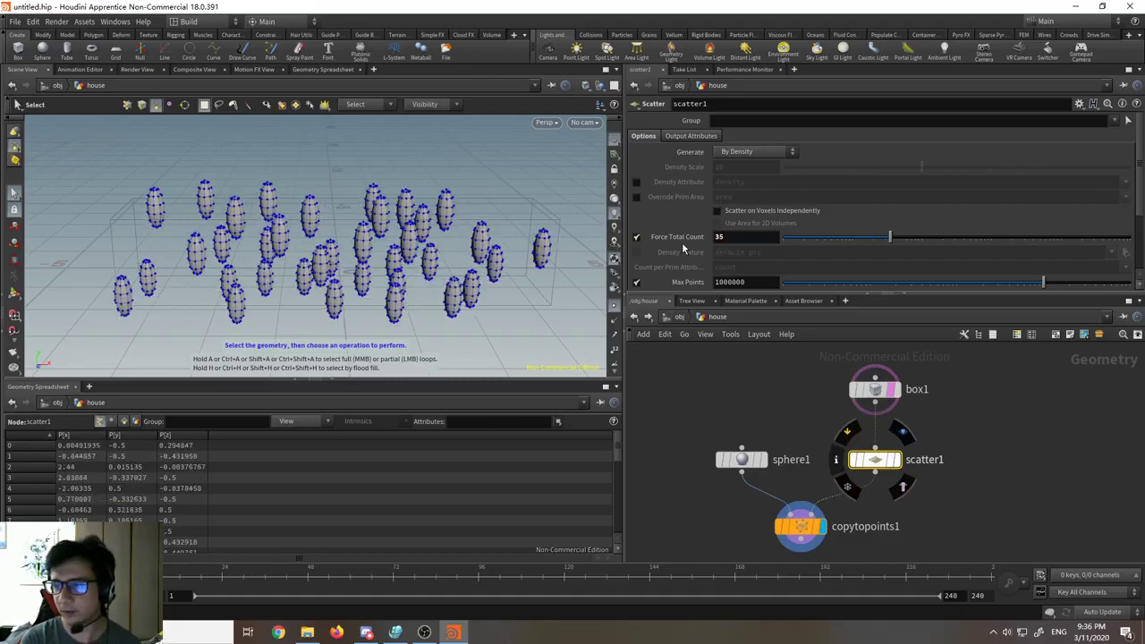
Step: Shift the whole node network over and offset box1 sideways above scatter1
{"action": "key", "text": "Escape"}
{"action": "left_click_drag", "start_coordinate": [192, 283], "coordinate": [282, 251]}
{"action": "key", "text": "s"}
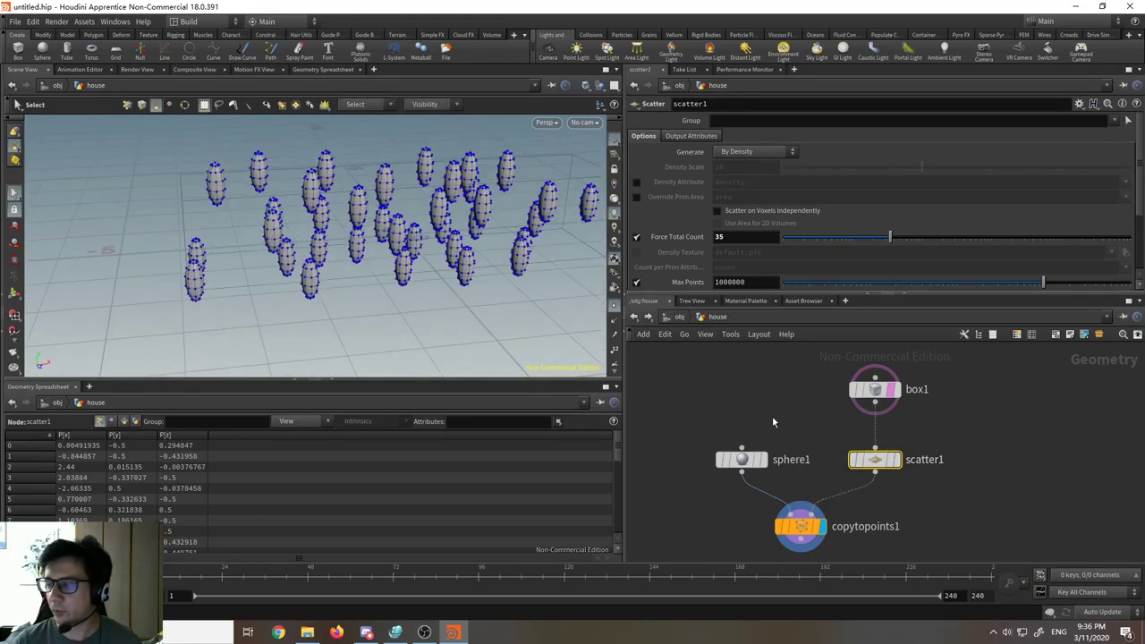
{"action": "left_click_drag", "start_coordinate": [711, 358], "coordinate": [902, 536]}
{"action": "left_click_drag", "start_coordinate": [875, 459], "coordinate": [797, 446]}
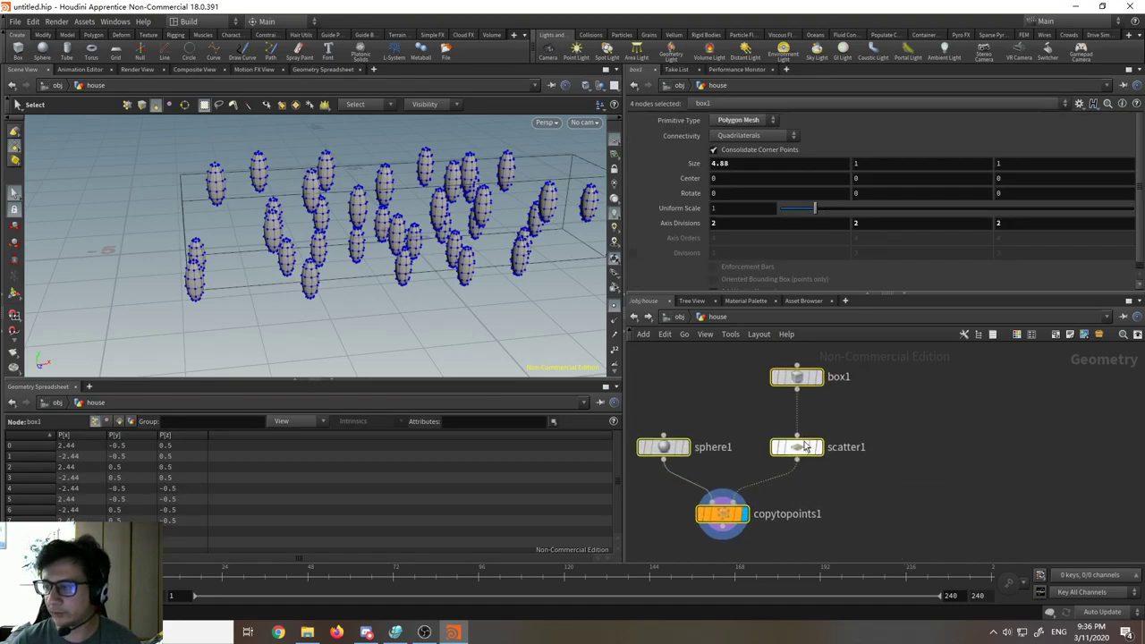
{"action": "left_click", "coordinate": [796, 376]}
{"action": "left_click_drag", "start_coordinate": [798, 379], "coordinate": [903, 380]}
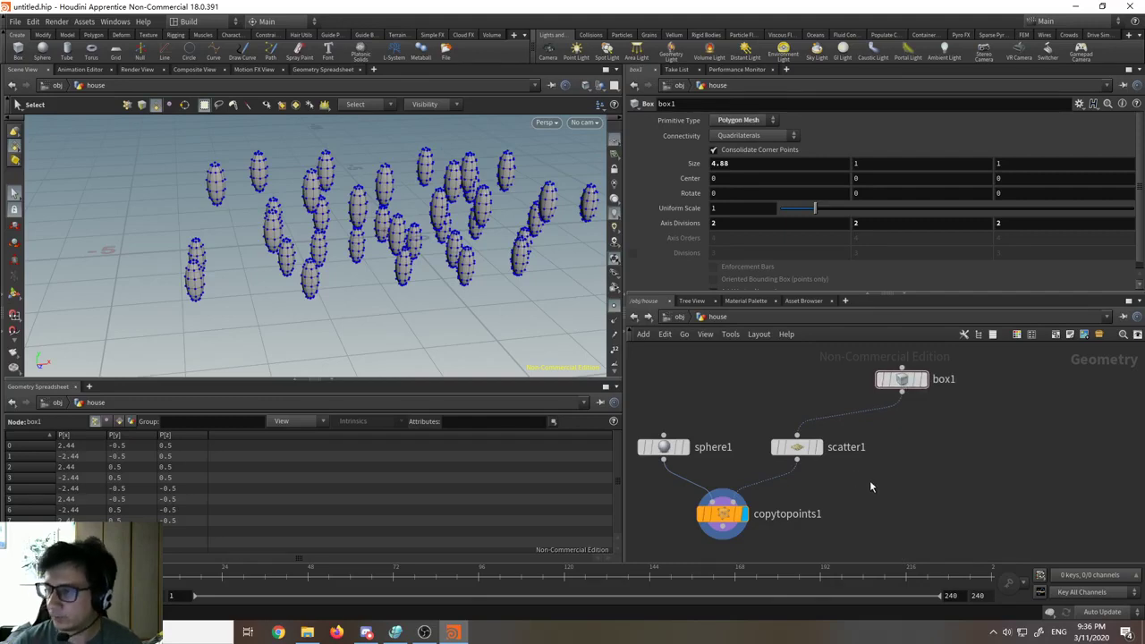
Step: Render the Copy to Points result in the Render View, stop the render, and return to the scene view
{"action": "left_click", "coordinate": [723, 513]}
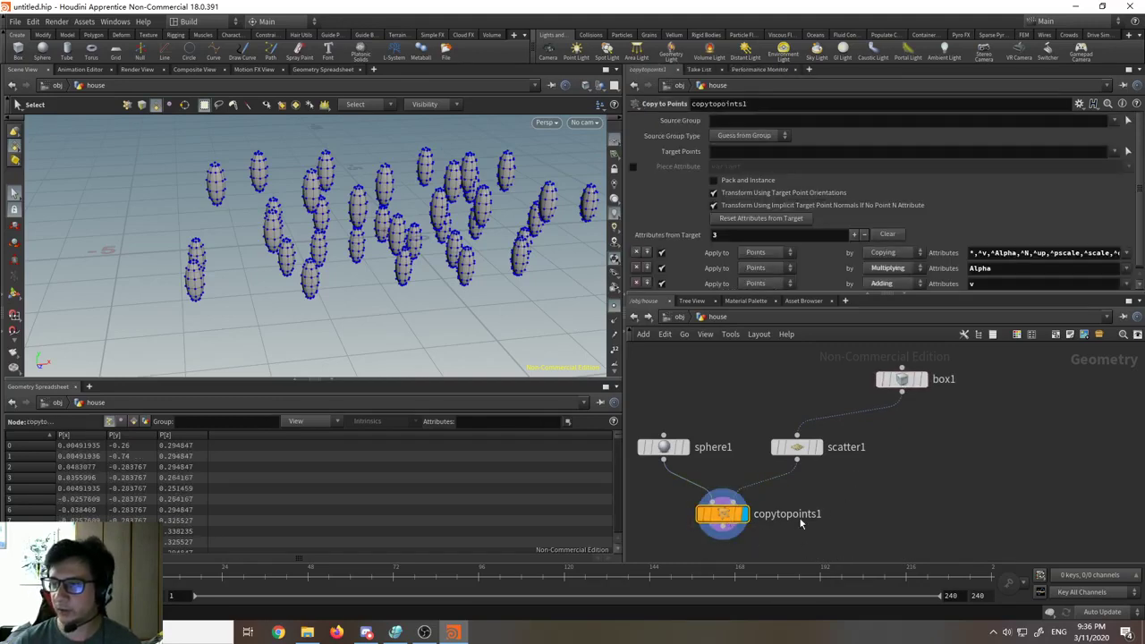
{"action": "middle_click_drag", "start_coordinate": [501, 298], "coordinate": [497, 298], "text": "alt"}
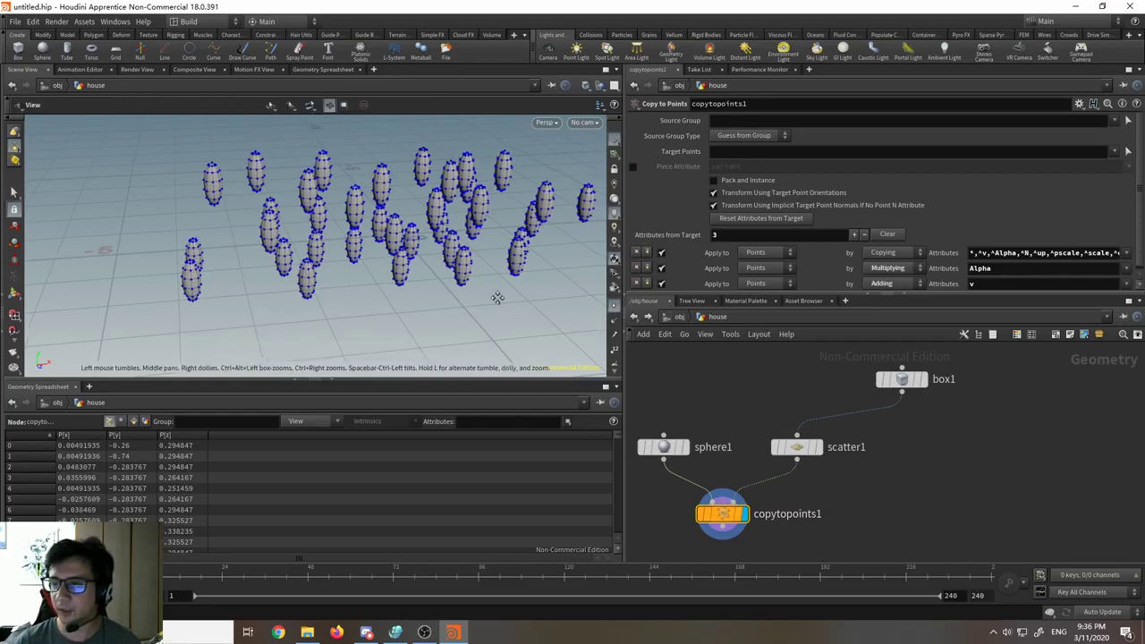
{"action": "left_click_drag", "start_coordinate": [498, 298], "coordinate": [447, 295]}
{"action": "left_click", "coordinate": [133, 69]}
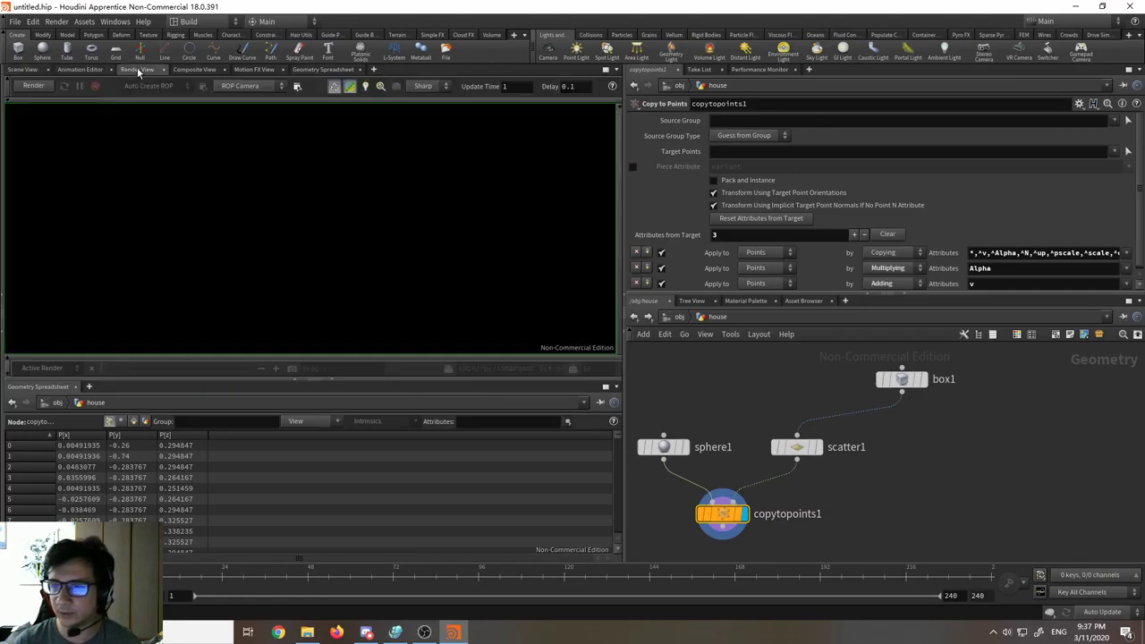
{"action": "left_click", "coordinate": [32, 86]}
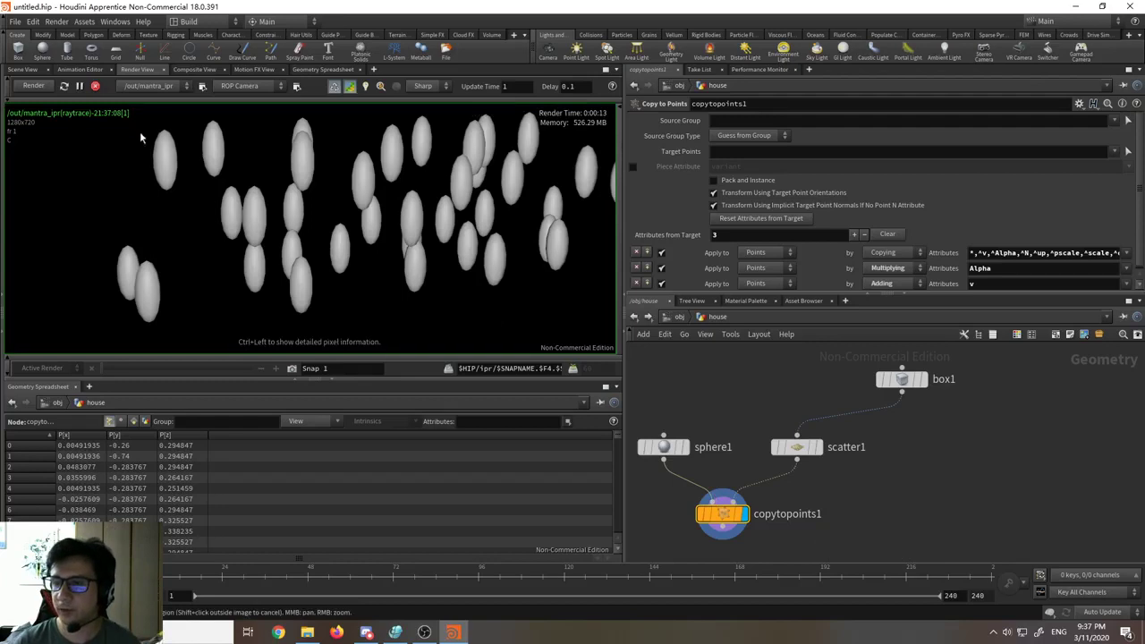
{"action": "left_click", "coordinate": [95, 86]}
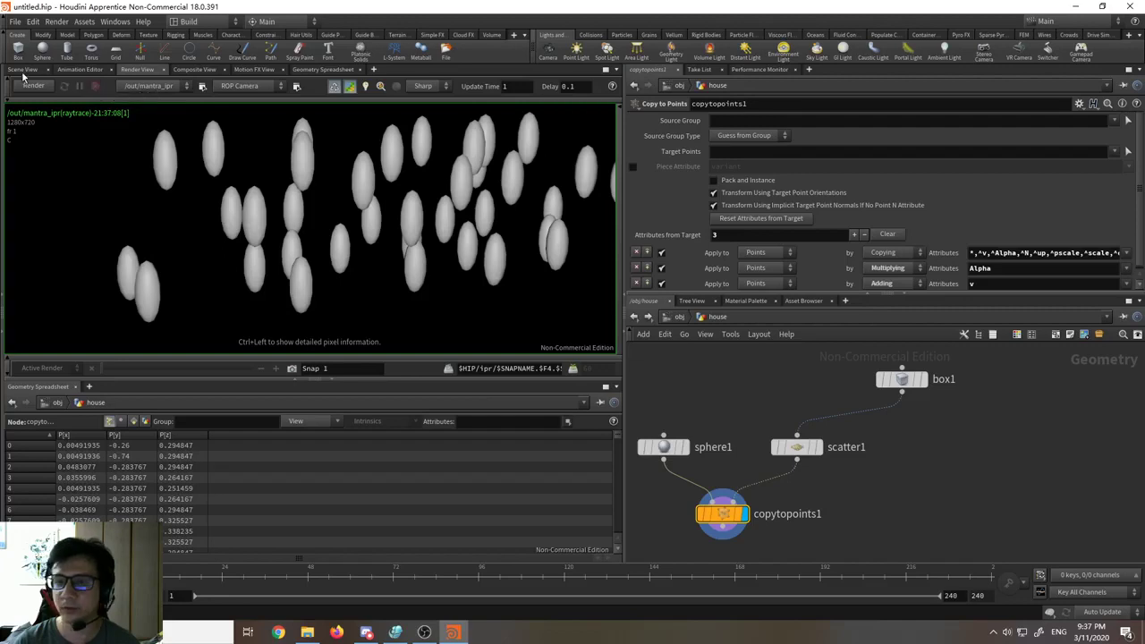
{"action": "left_click", "coordinate": [23, 69]}
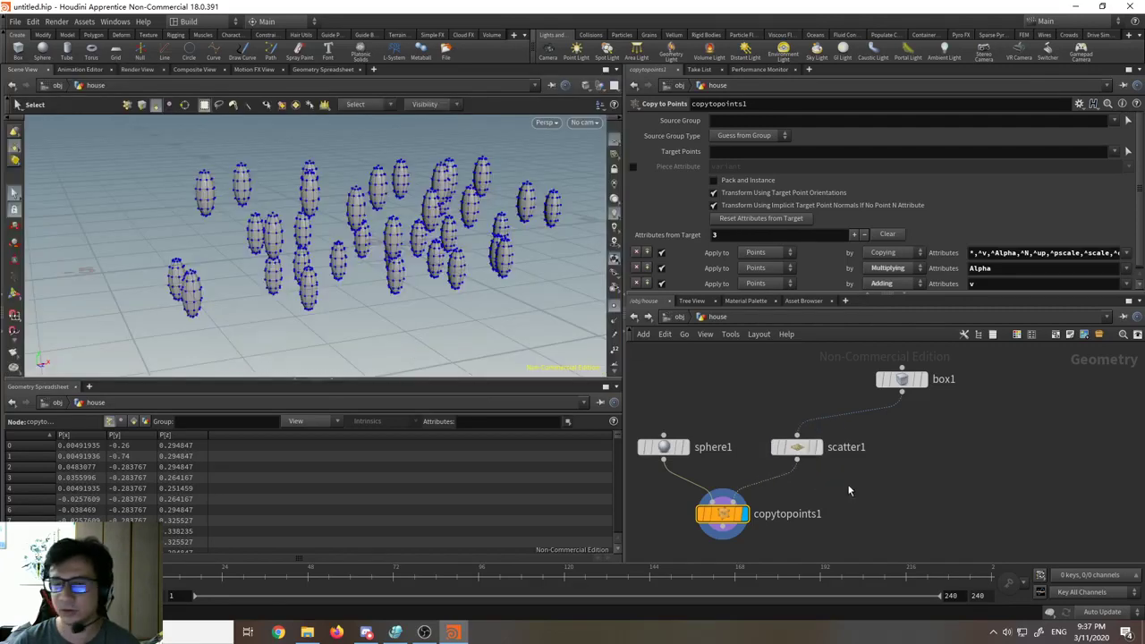
Step: Add a Merge node below the Copy to Points node
{"action": "scroll", "coordinate": [830, 465], "scroll_direction": "down", "scroll_amount": 3}
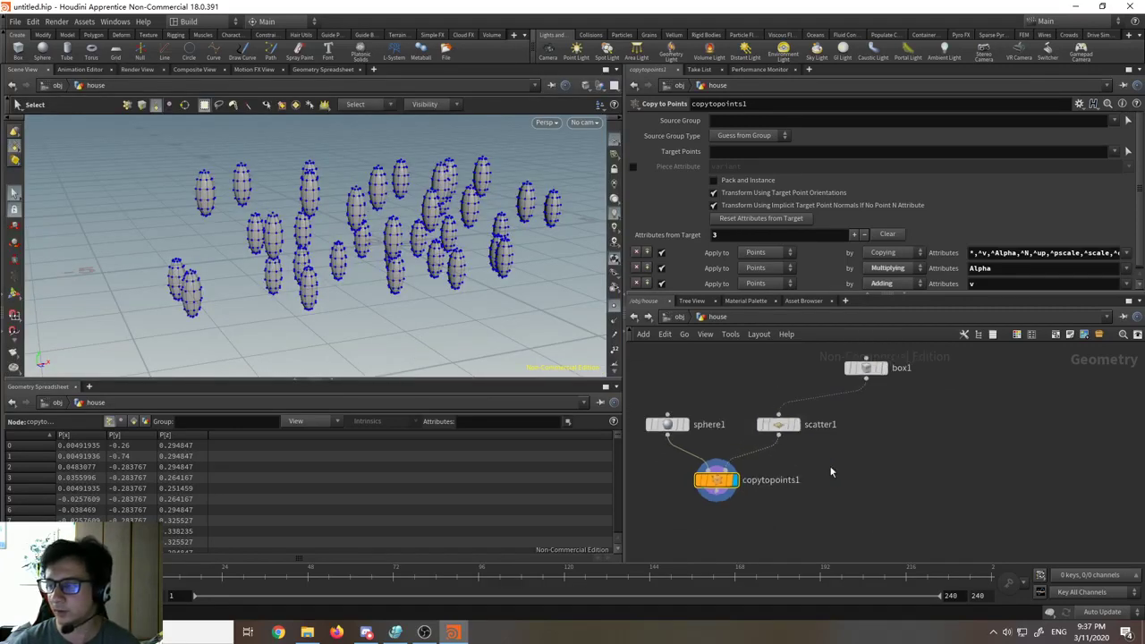
{"action": "scroll", "coordinate": [812, 502], "scroll_direction": "up", "scroll_amount": 2}
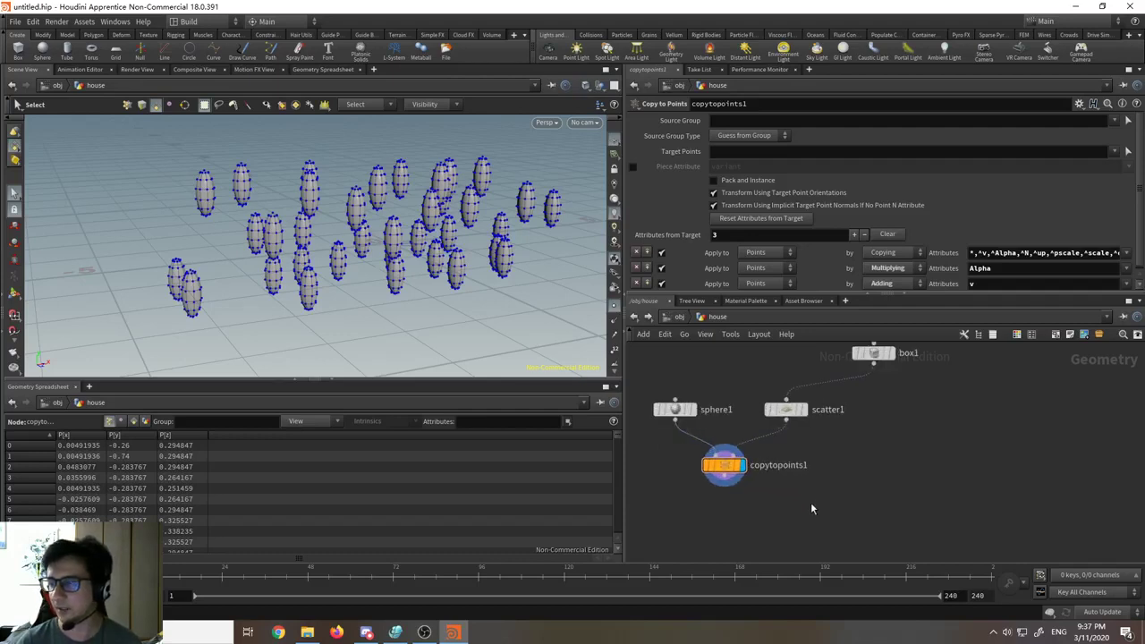
{"action": "key", "text": "Tab"}
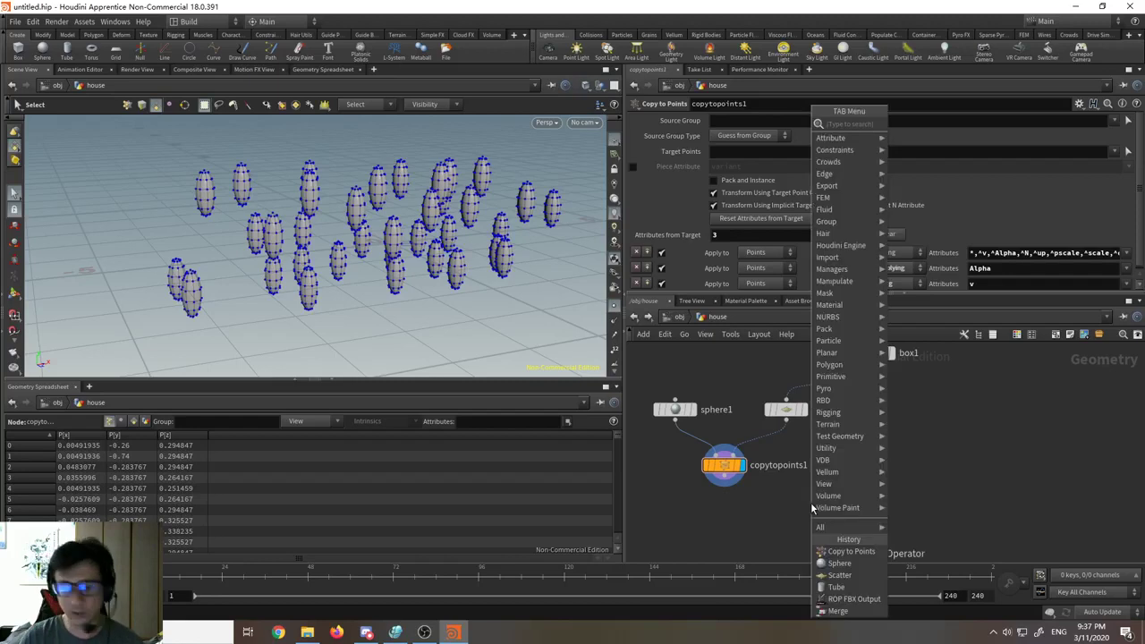
{"action": "type", "text": "merge"}
{"action": "key", "text": "Return"}
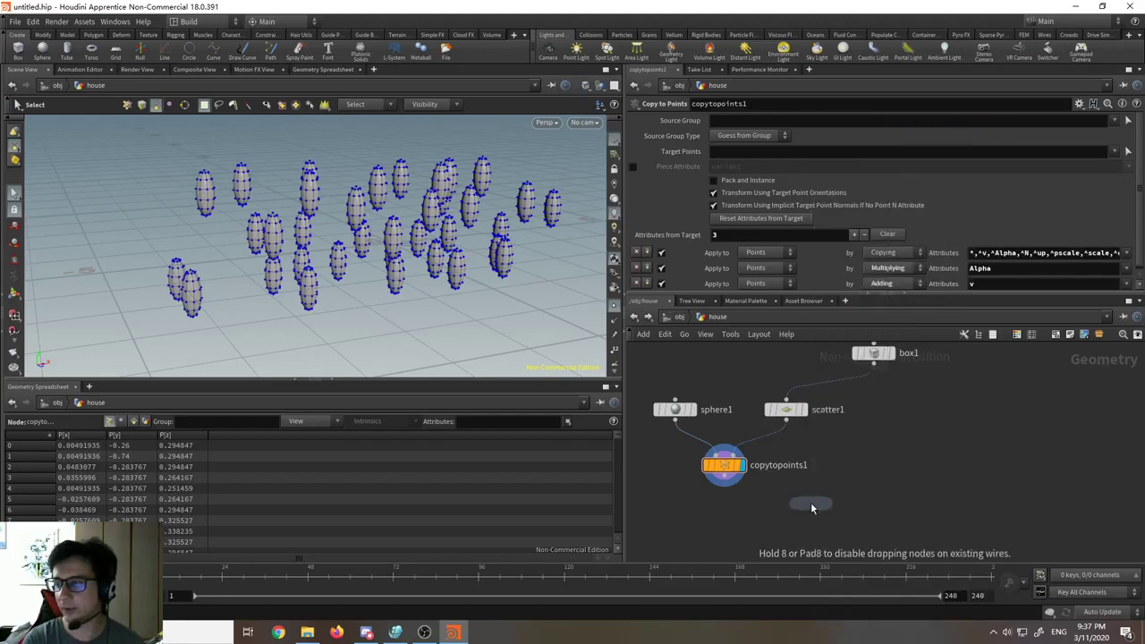
{"action": "left_click", "coordinate": [817, 533]}
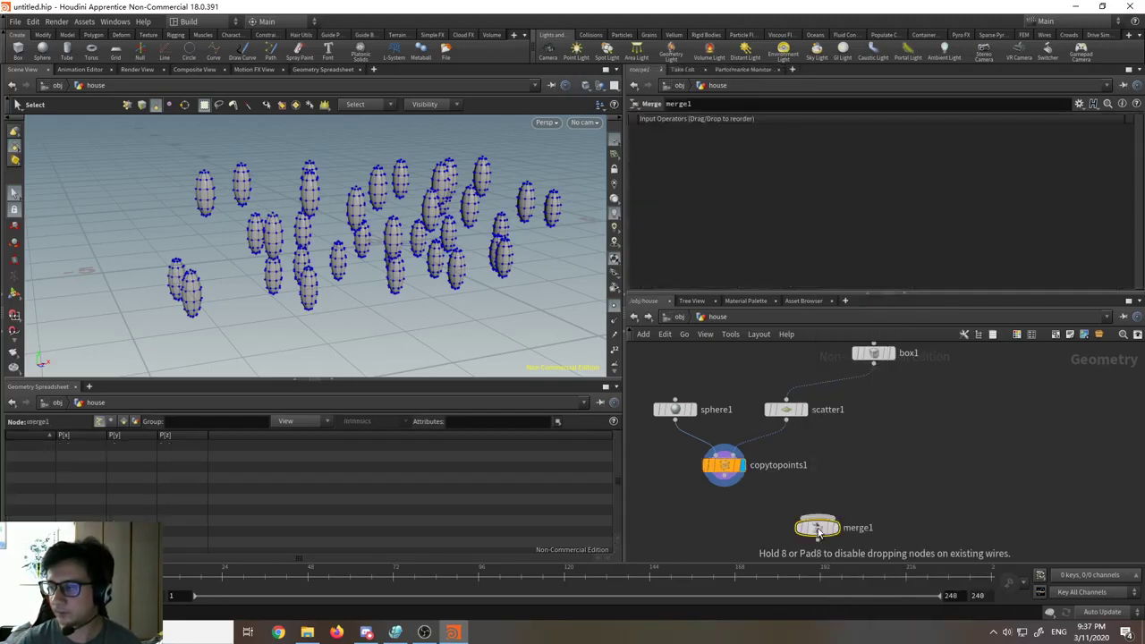
Step: Wire copytopoints1 and box1 into the Merge node and display the merged result
{"action": "left_click_drag", "start_coordinate": [724, 487], "coordinate": [788, 506]}
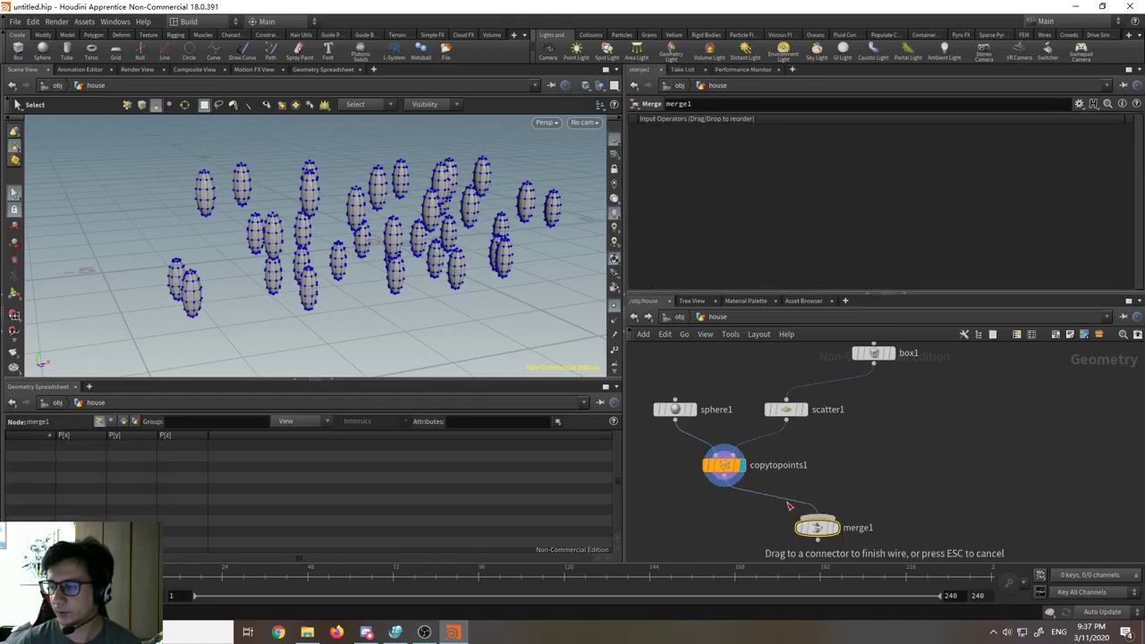
{"action": "left_click", "coordinate": [817, 517]}
{"action": "left_click", "coordinate": [873, 364]}
{"action": "left_click", "coordinate": [818, 519]}
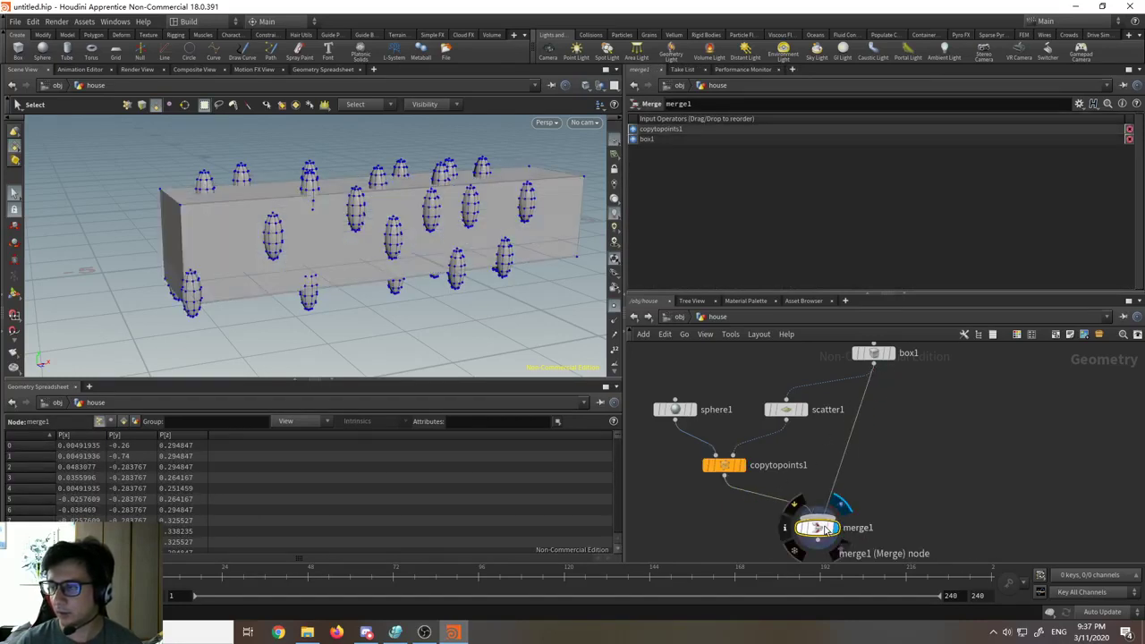
Step: Examine the merged box and sphere copies from several angles
{"action": "key", "text": "Escape"}
{"action": "left_click_drag", "start_coordinate": [370, 289], "coordinate": [429, 289]}
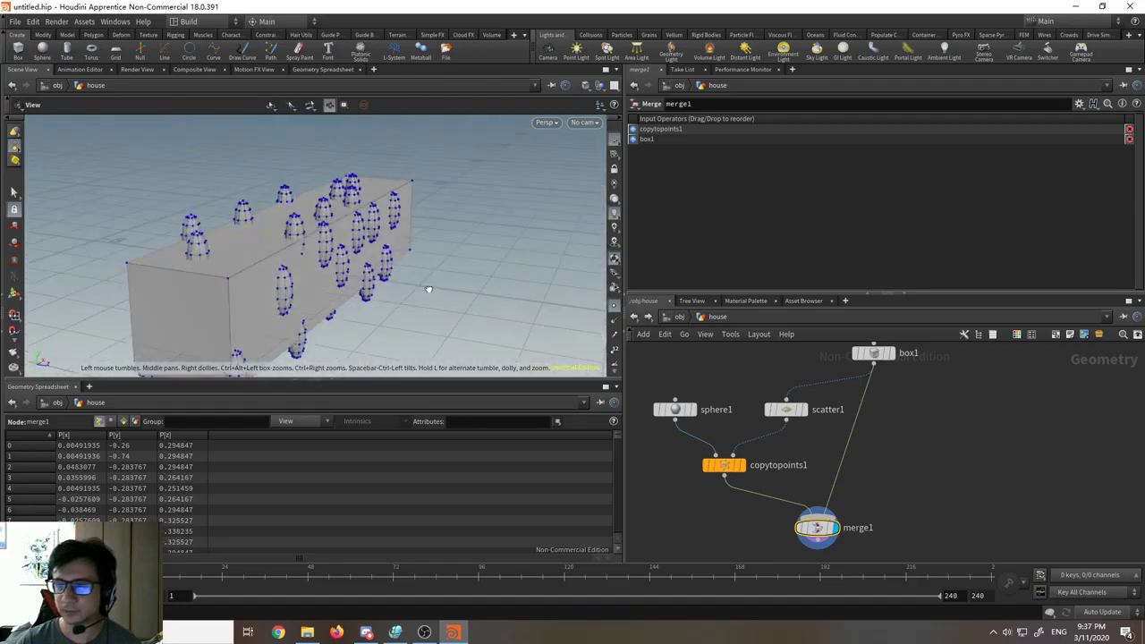
{"action": "left_click_drag", "start_coordinate": [287, 291], "coordinate": [369, 288]}
{"action": "left_click_drag", "start_coordinate": [452, 301], "coordinate": [438, 325]}
{"action": "key", "text": "s"}
{"action": "key", "text": "Escape"}
{"action": "key", "text": "s"}
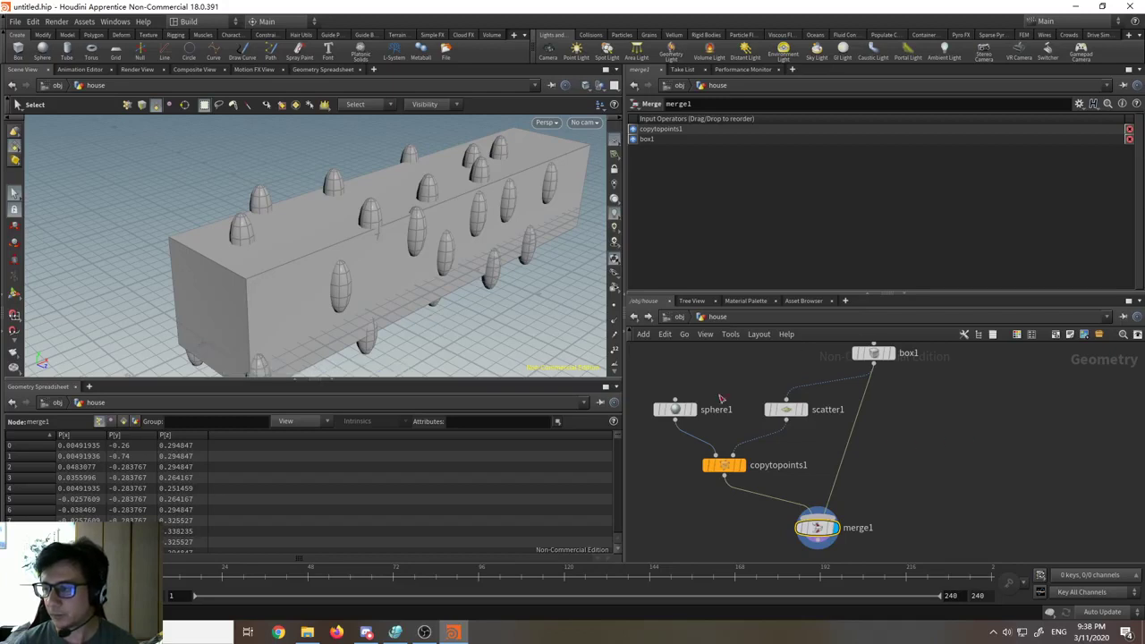
Step: Move the sphere1, scatter1 and copytopoints1 nodes together slightly away from the wire between box1 and merge1
{"action": "left_click_drag", "start_coordinate": [672, 370], "coordinate": [782, 470]}
{"action": "left_click", "coordinate": [866, 496]}
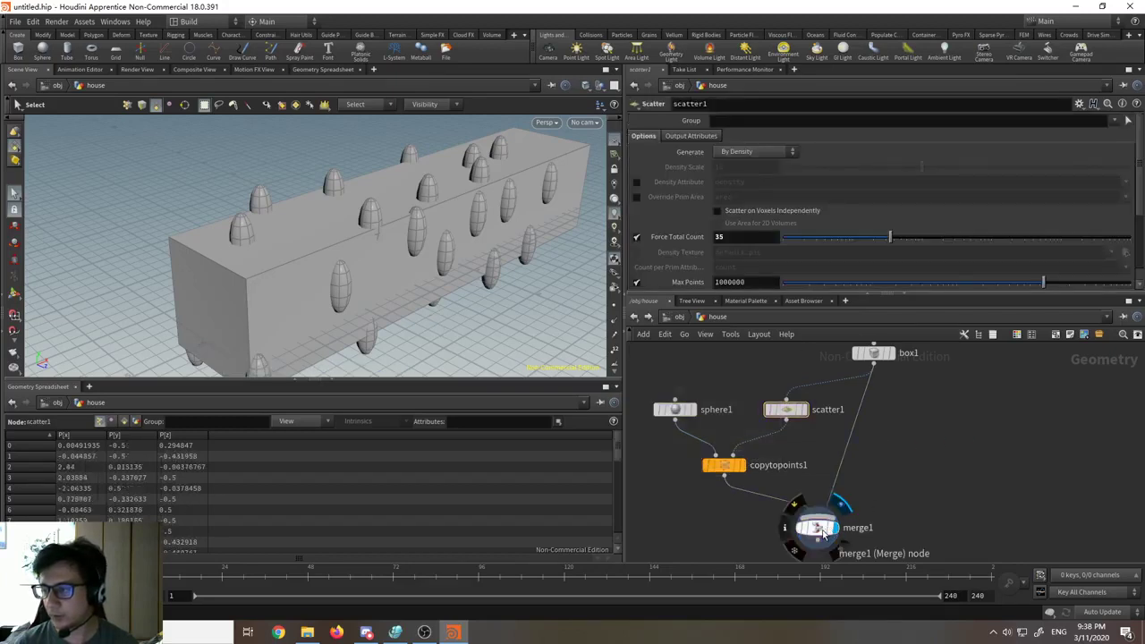
{"action": "left_click", "coordinate": [817, 528]}
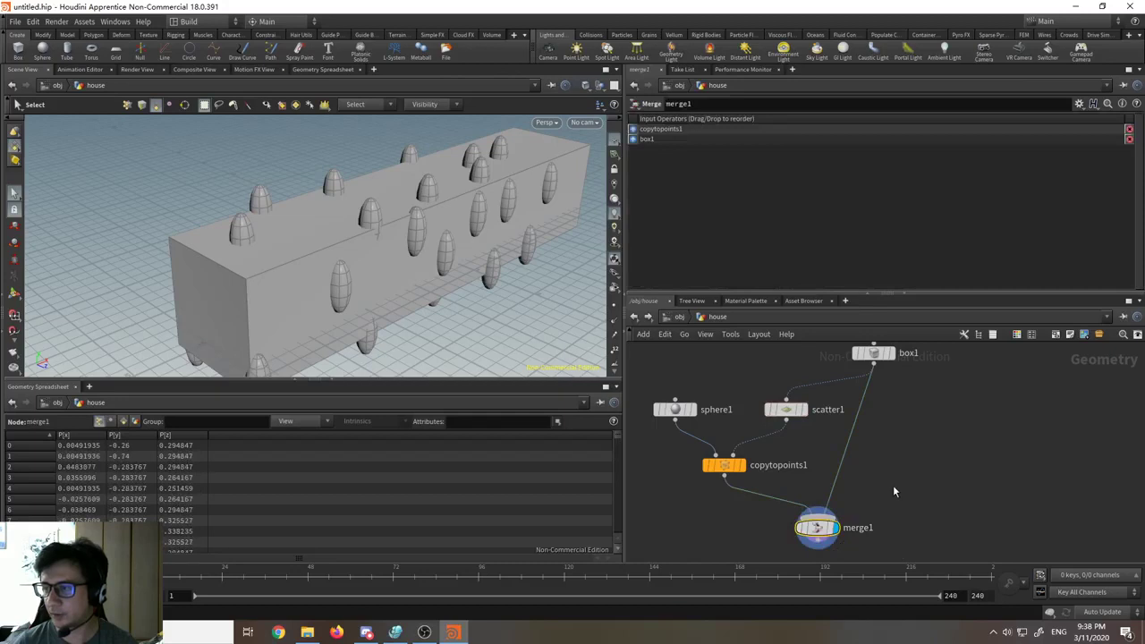
{"action": "left_click_drag", "start_coordinate": [671, 372], "coordinate": [794, 471]}
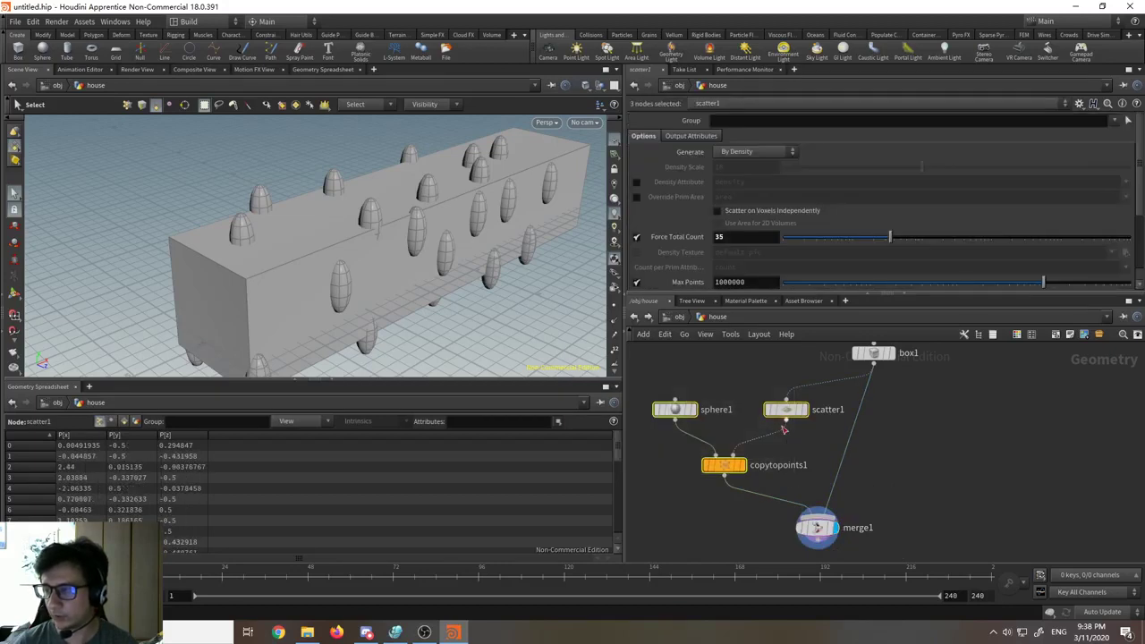
{"action": "left_click_drag", "start_coordinate": [785, 410], "coordinate": [759, 406]}
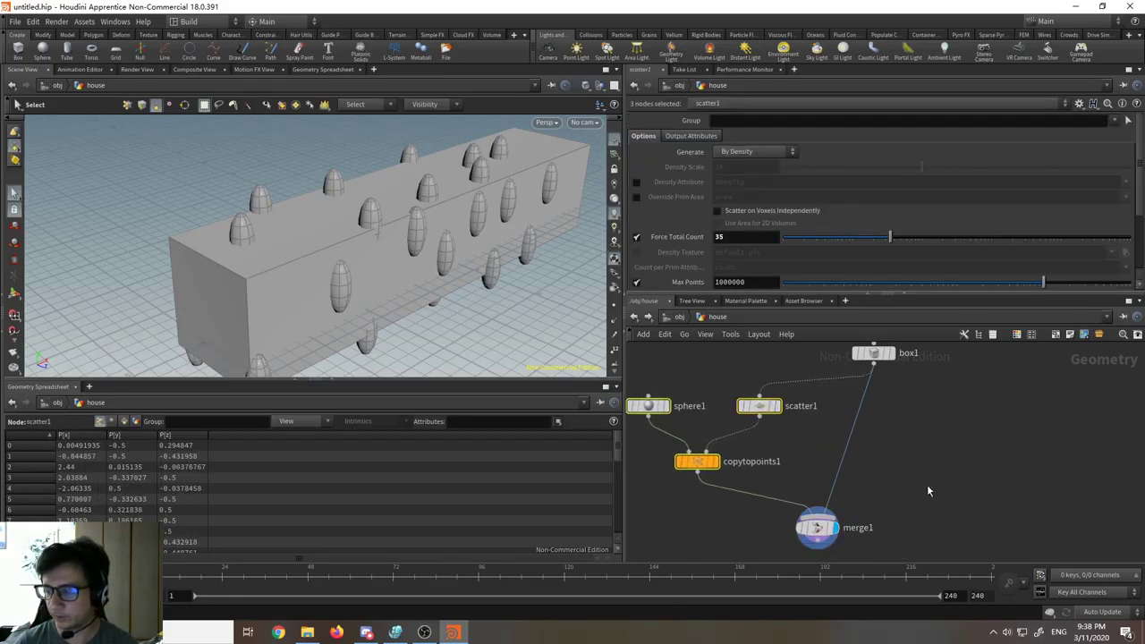
{"action": "left_click", "coordinate": [927, 490]}
{"action": "middle_click_drag", "start_coordinate": [916, 484], "coordinate": [978, 491]}
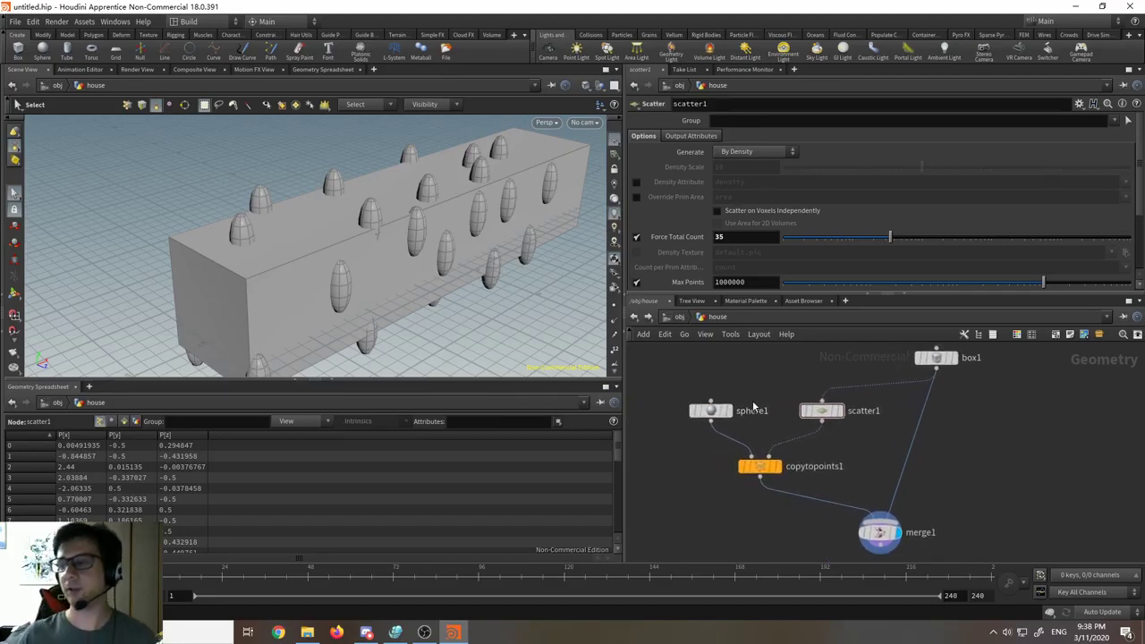
Step: Add a Group Create node beside the wire between box1 and merge1
{"action": "middle_click_drag", "start_coordinate": [1006, 378], "coordinate": [866, 413]}
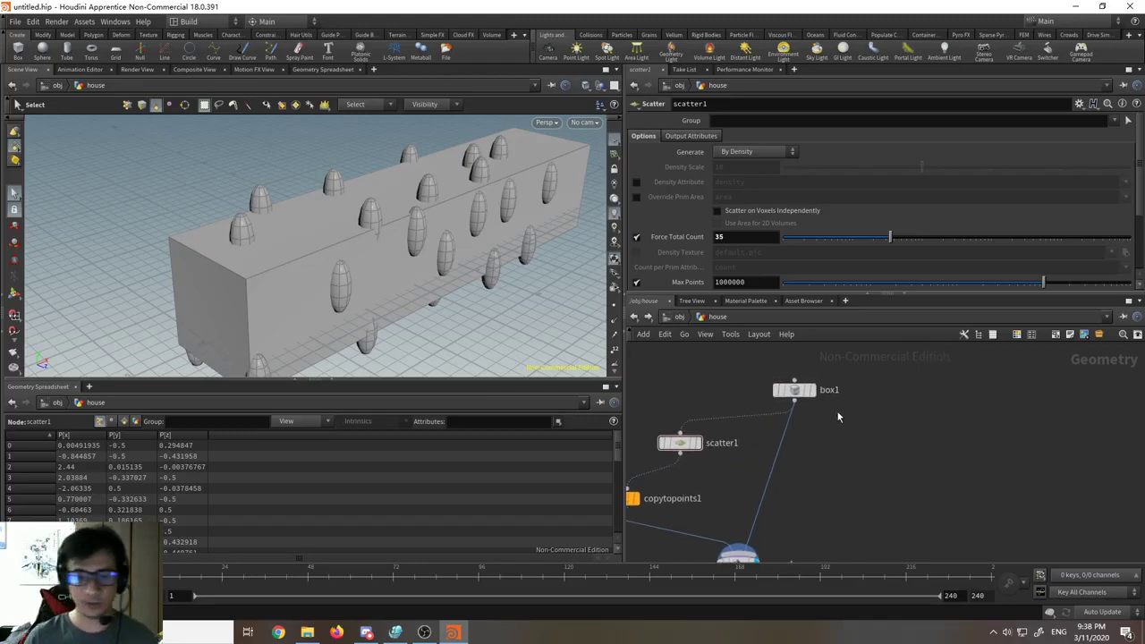
{"action": "key", "text": "Tab"}
{"action": "type", "text": "group"}
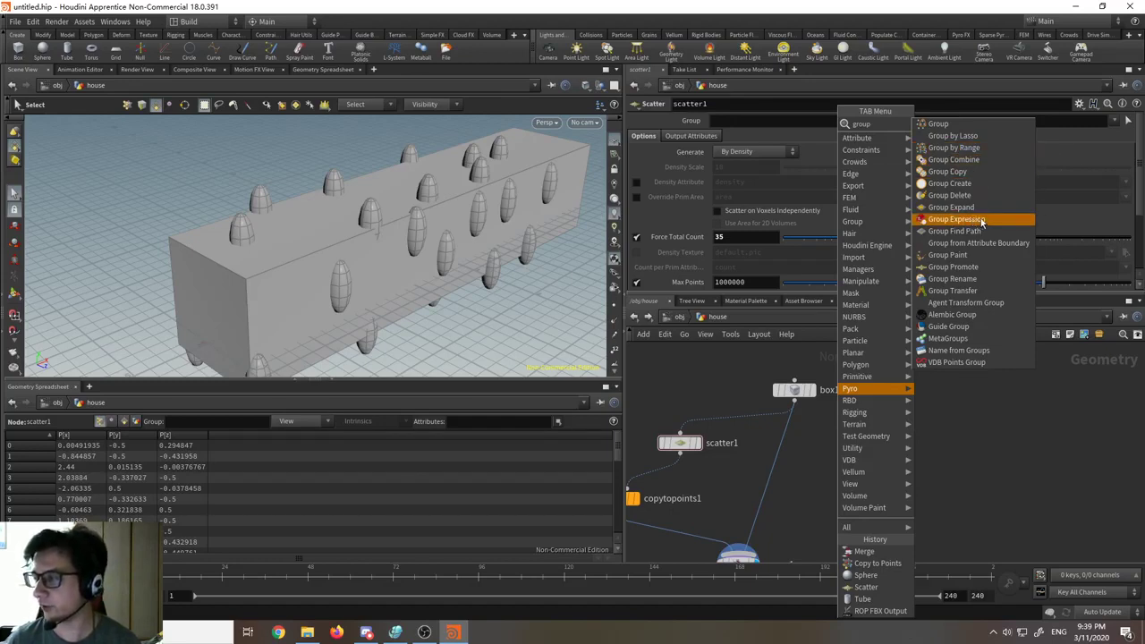
{"action": "left_click", "coordinate": [948, 129]}
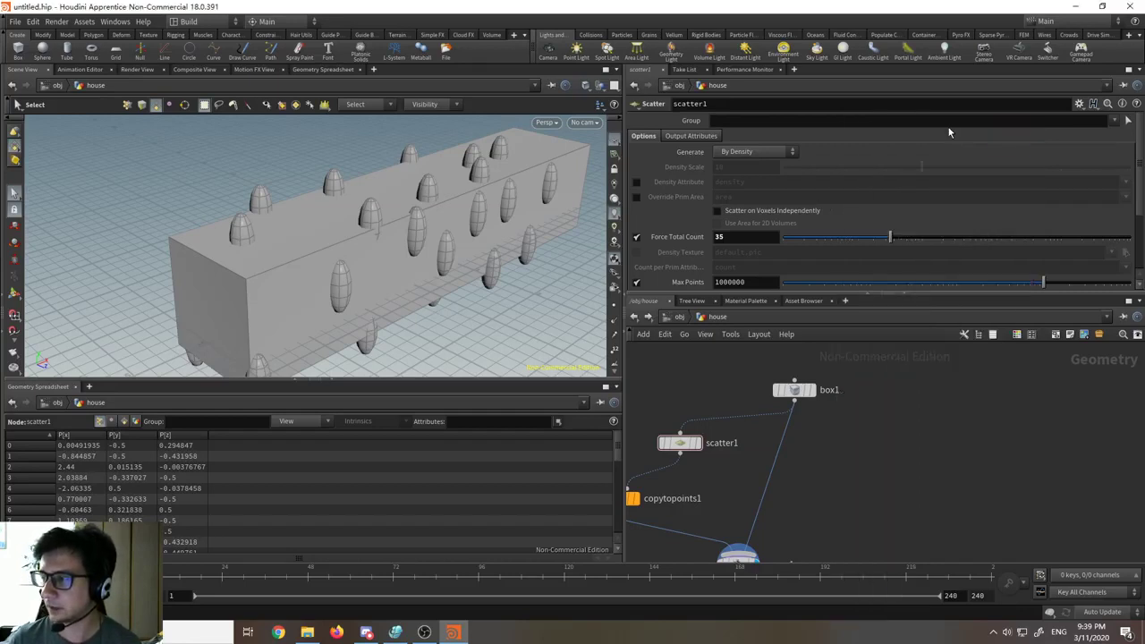
{"action": "left_click", "coordinate": [872, 455]}
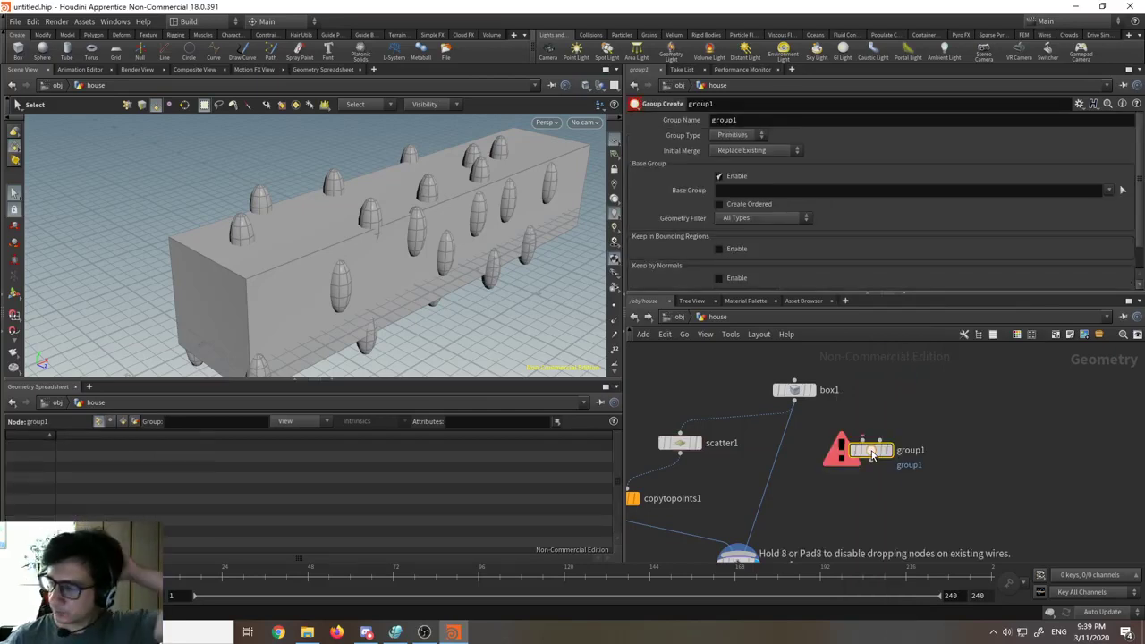
Step: Wire box1 into the first input of the Group Create node, display its result, and move the node farther from box1
{"action": "mouse_move", "coordinate": [855, 457]}
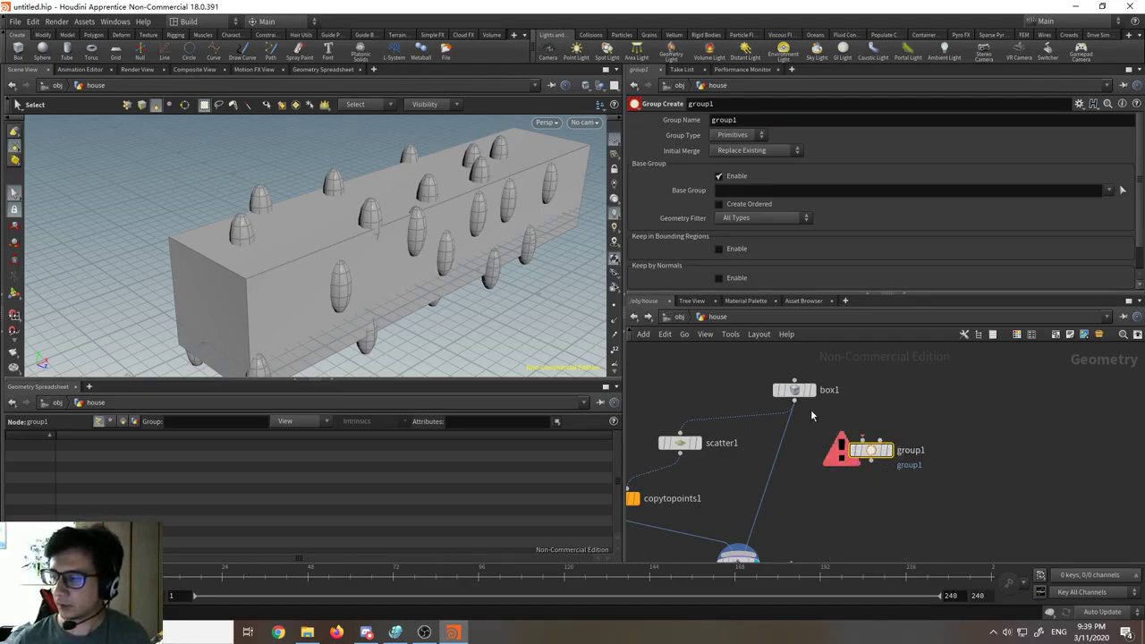
{"action": "left_click_drag", "start_coordinate": [798, 408], "coordinate": [863, 441]}
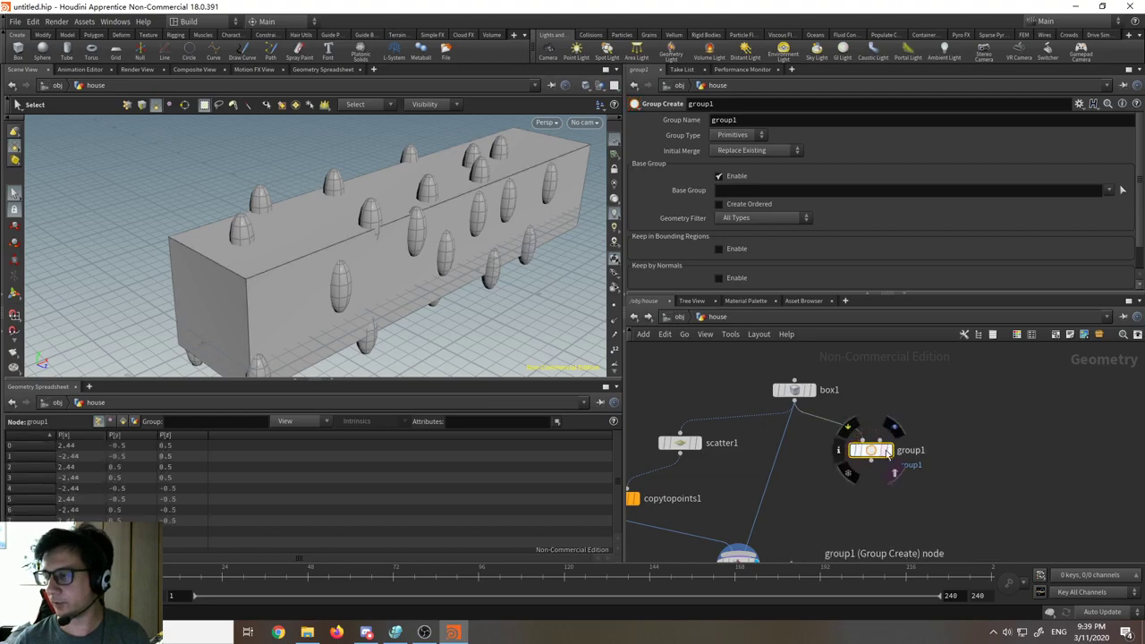
{"action": "left_click", "coordinate": [890, 452]}
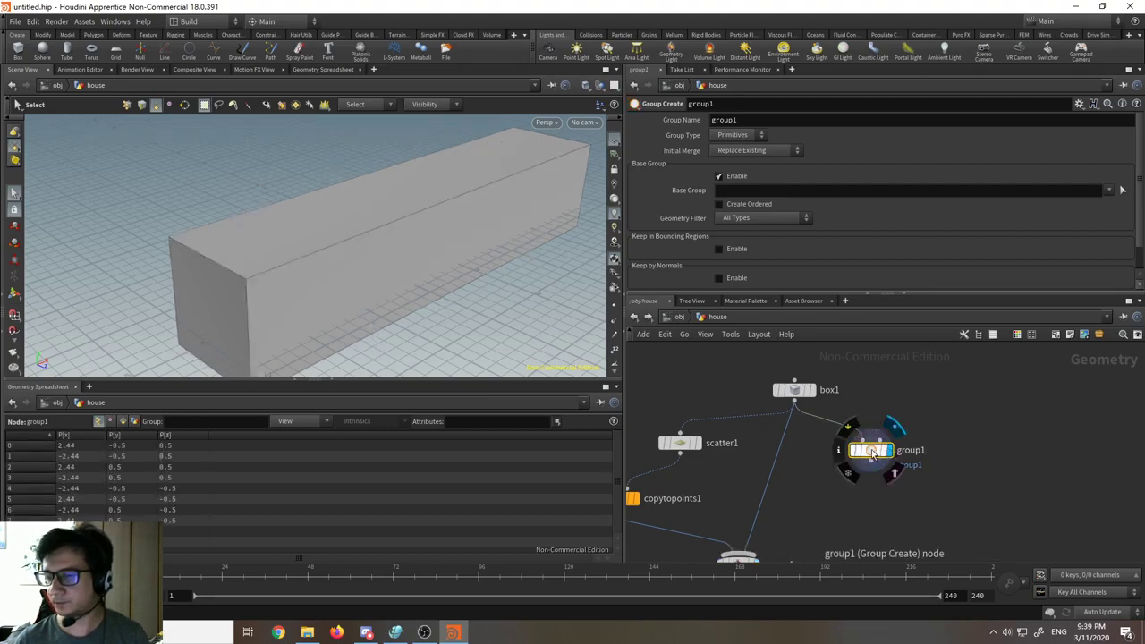
{"action": "left_click_drag", "start_coordinate": [871, 449], "coordinate": [897, 445]}
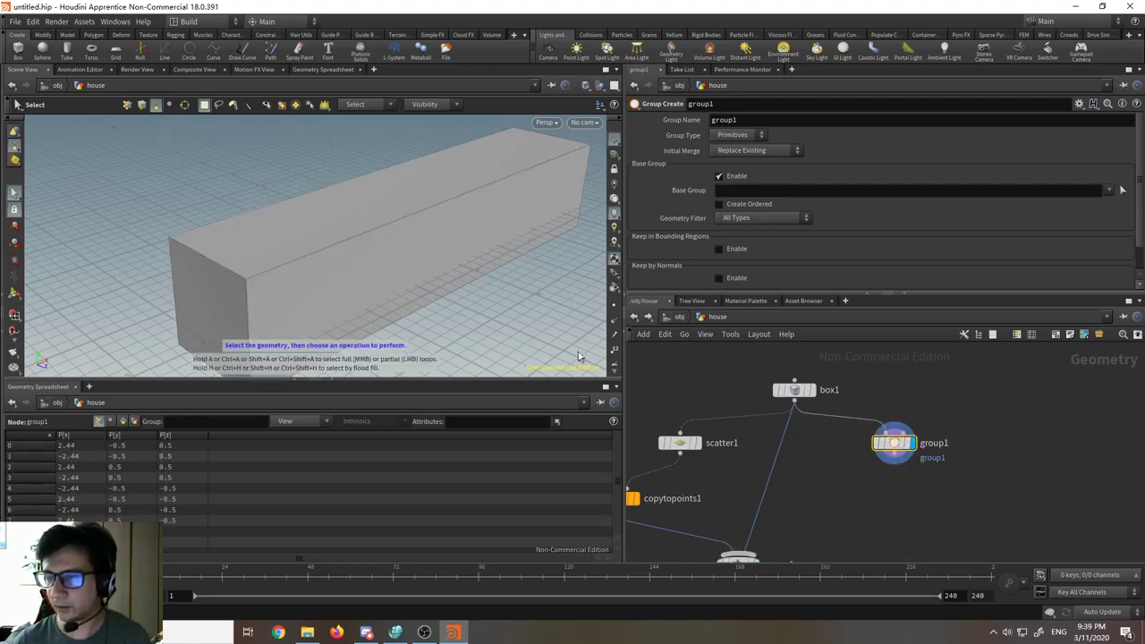
Step: Show the Group Create node's handles and grouped primitives in the viewport, and switch the display to box1 for comparison
{"action": "left_click", "coordinate": [17, 301]}
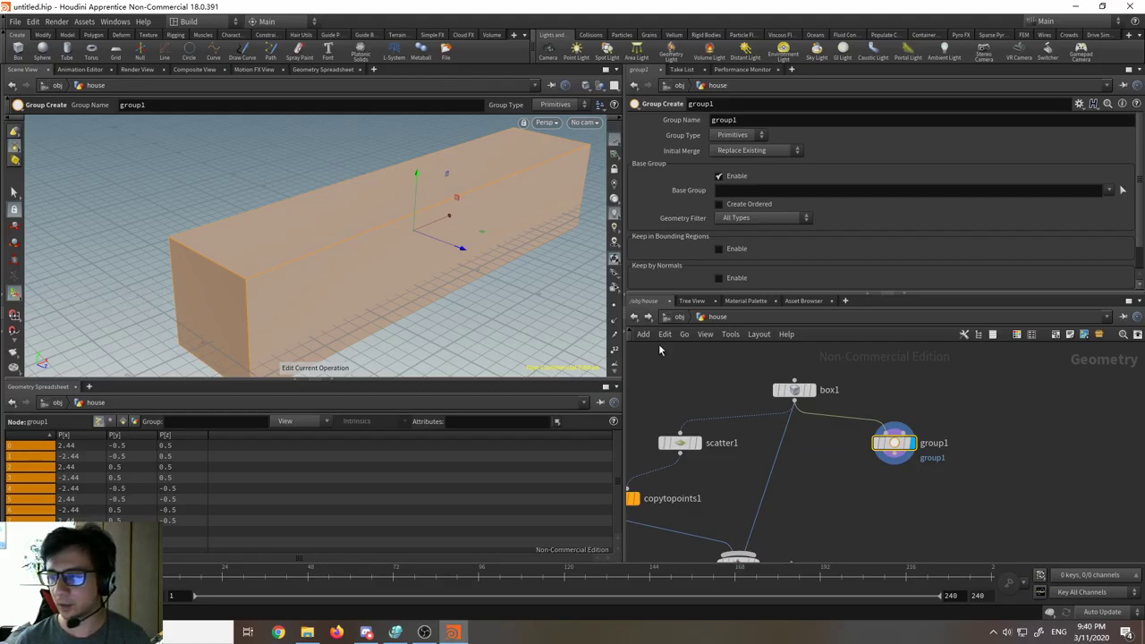
{"action": "scroll", "coordinate": [846, 488], "scroll_direction": "down", "scroll_amount": 3}
{"action": "scroll", "coordinate": [971, 439], "scroll_direction": "up", "scroll_amount": 5}
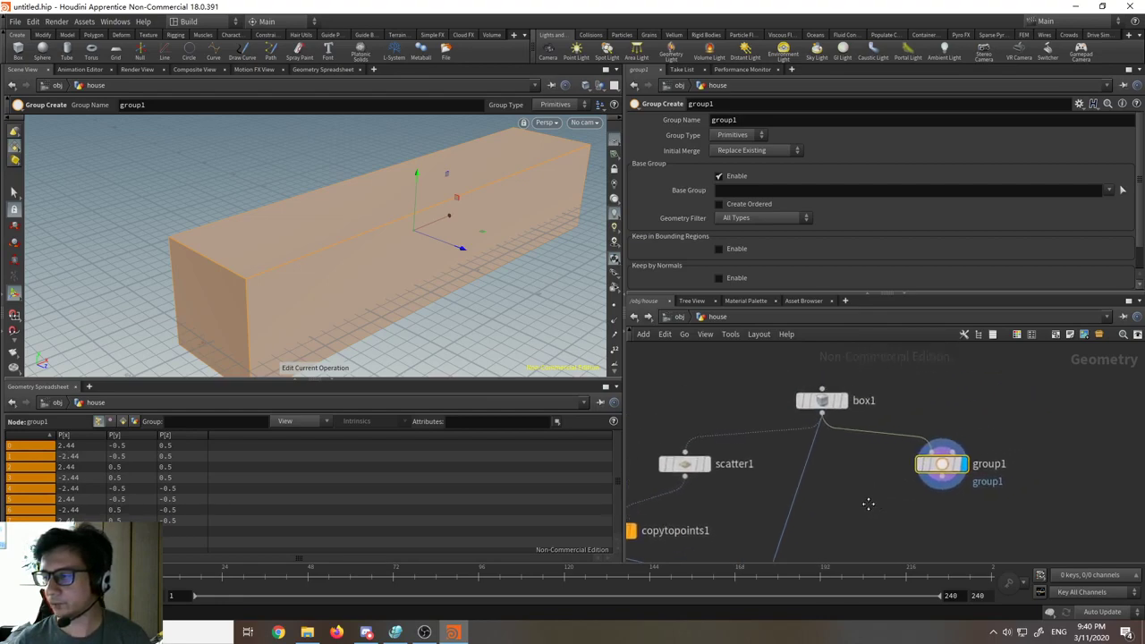
{"action": "mouse_move", "coordinate": [947, 463]}
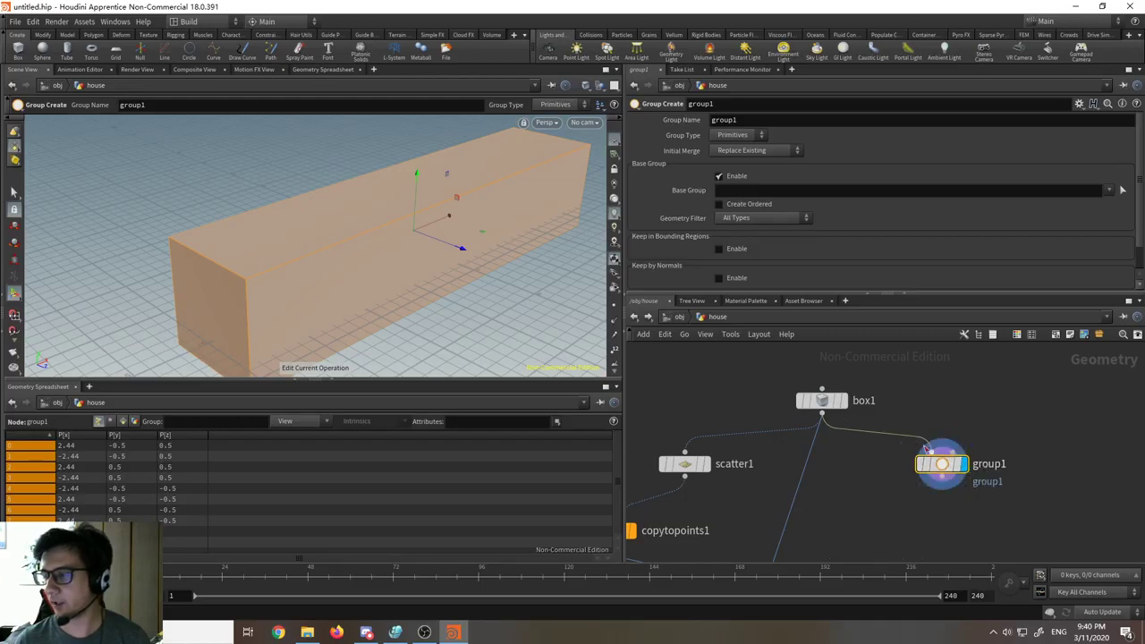
{"action": "left_click", "coordinate": [845, 402]}
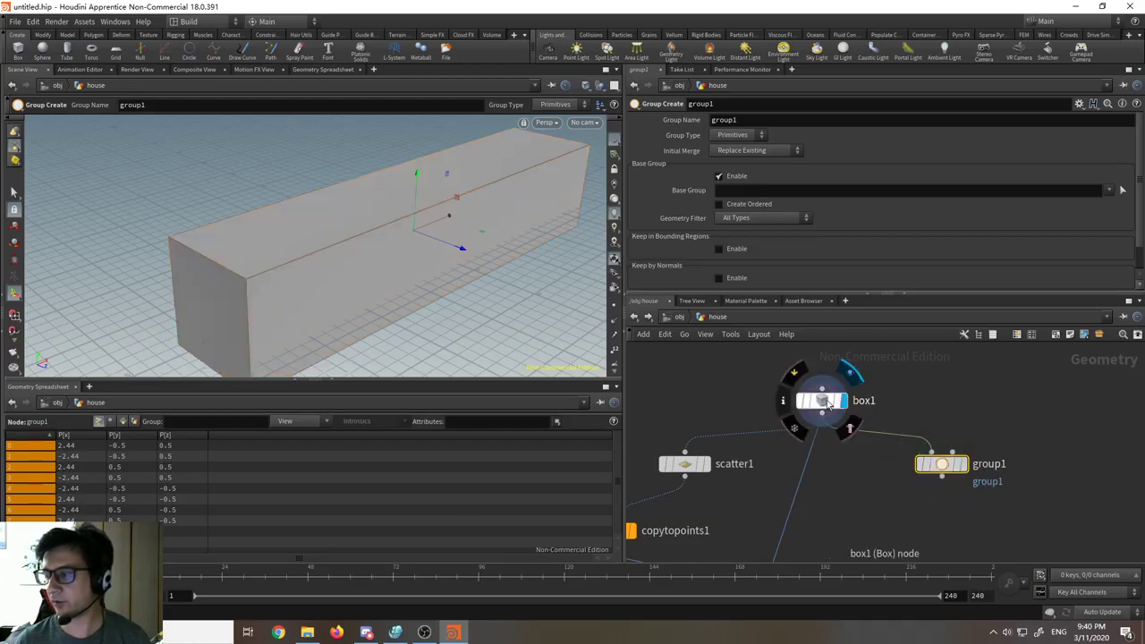
Step: Display the Group Create node's result instead of box1, move the node farther from box1, and select it to show its parameters
{"action": "left_click", "coordinate": [823, 402]}
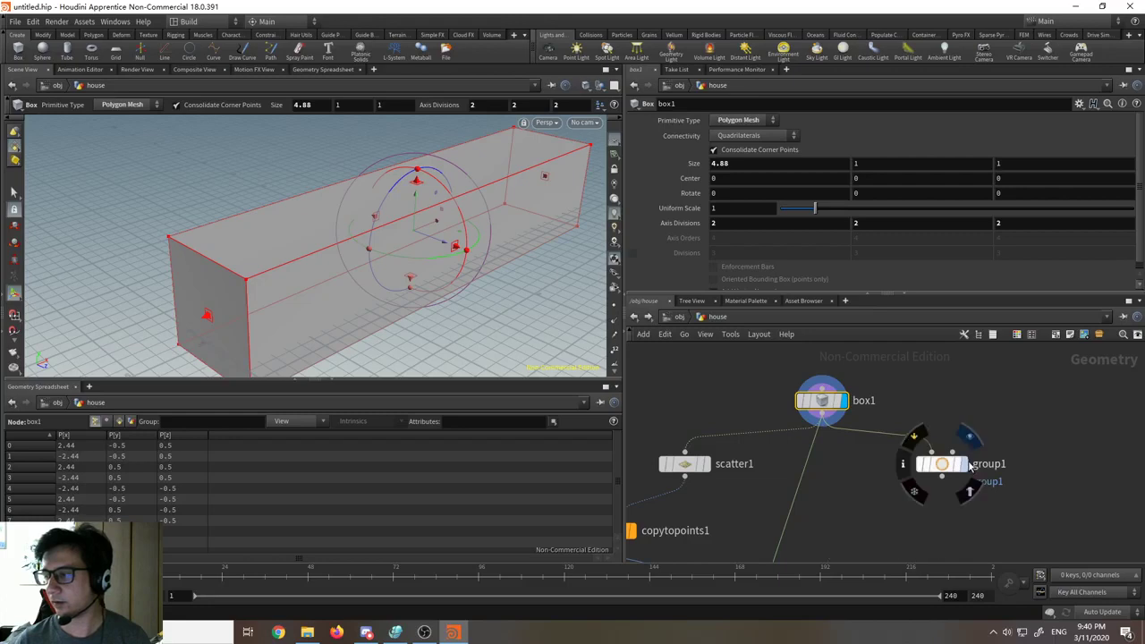
{"action": "left_click", "coordinate": [961, 464]}
{"action": "left_click_drag", "start_coordinate": [938, 467], "coordinate": [977, 467]}
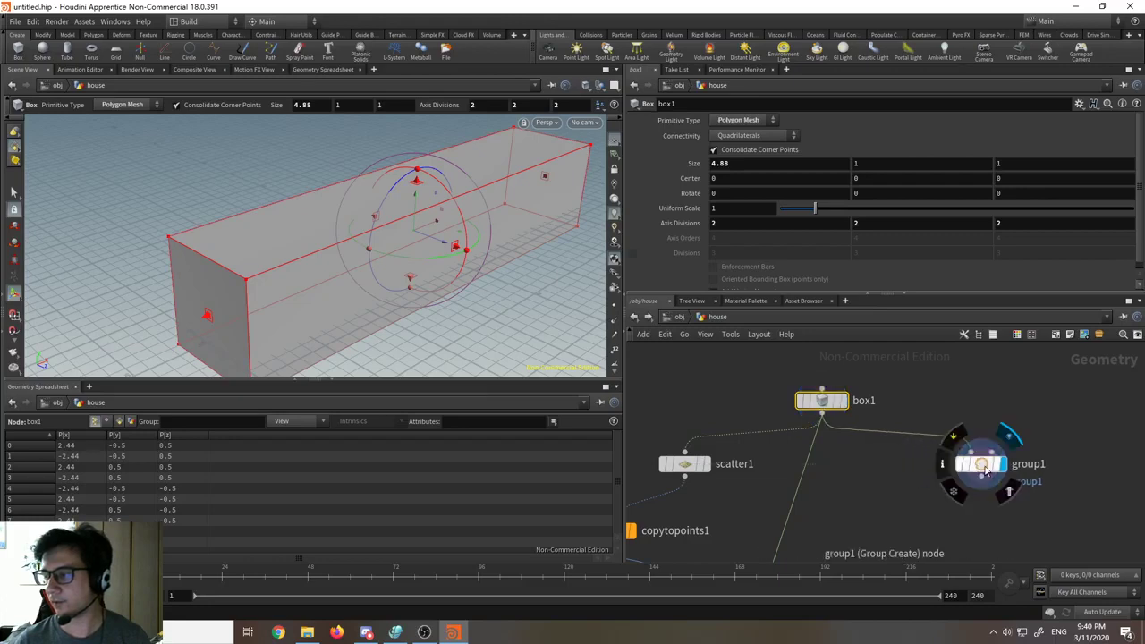
{"action": "left_click", "coordinate": [980, 466]}
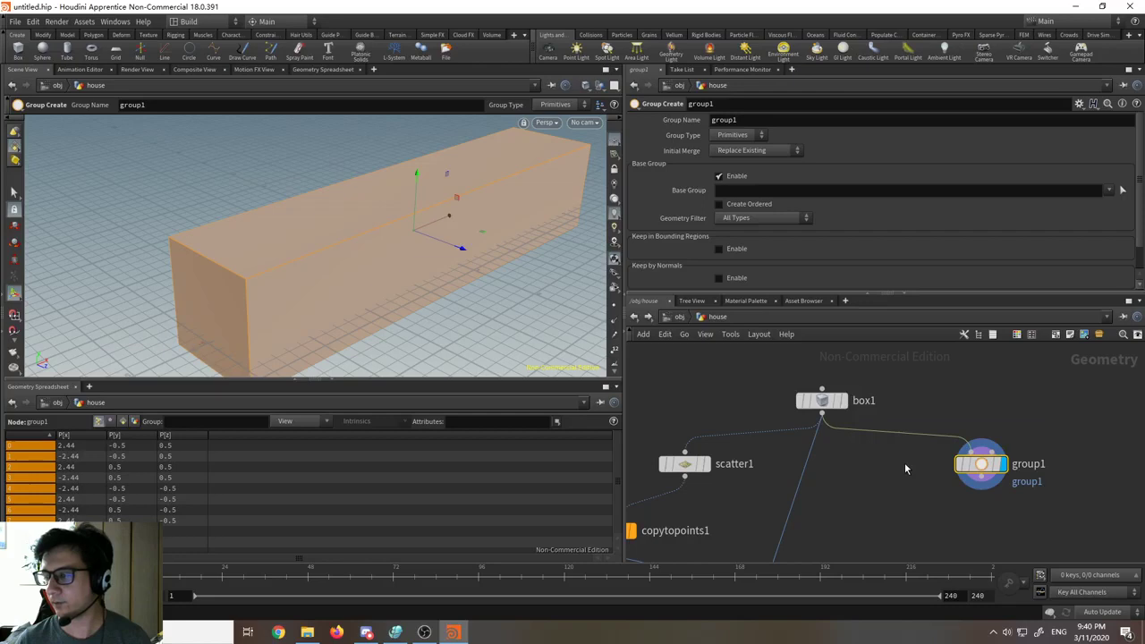
{"action": "scroll", "coordinate": [910, 465], "scroll_direction": "down", "scroll_amount": 3}
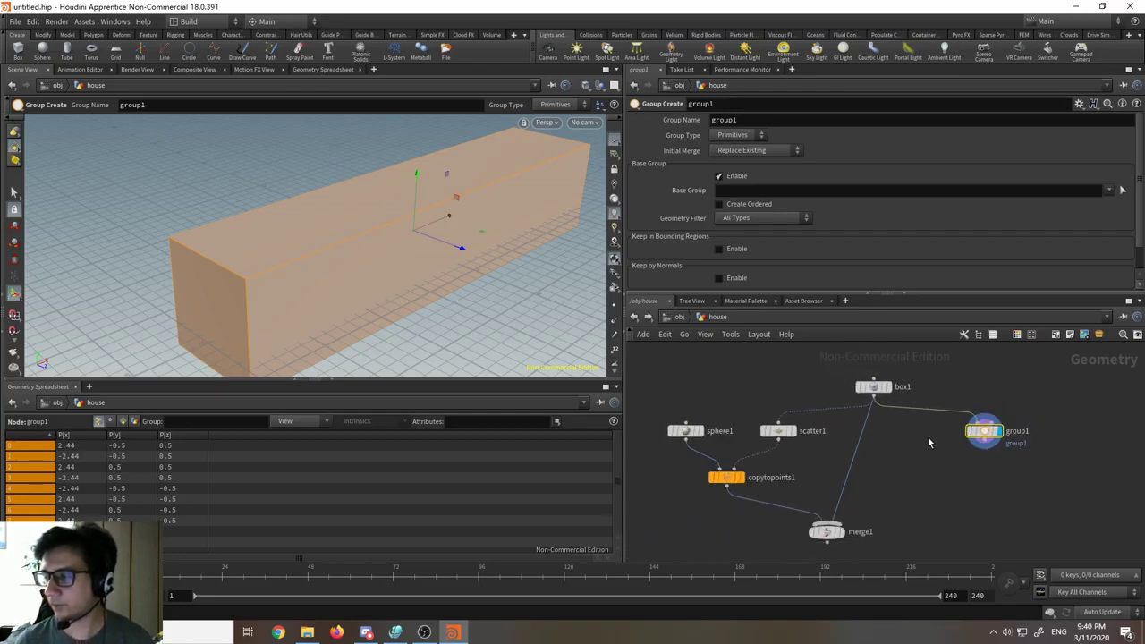
{"action": "scroll", "coordinate": [984, 430], "scroll_direction": "up", "scroll_amount": 5}
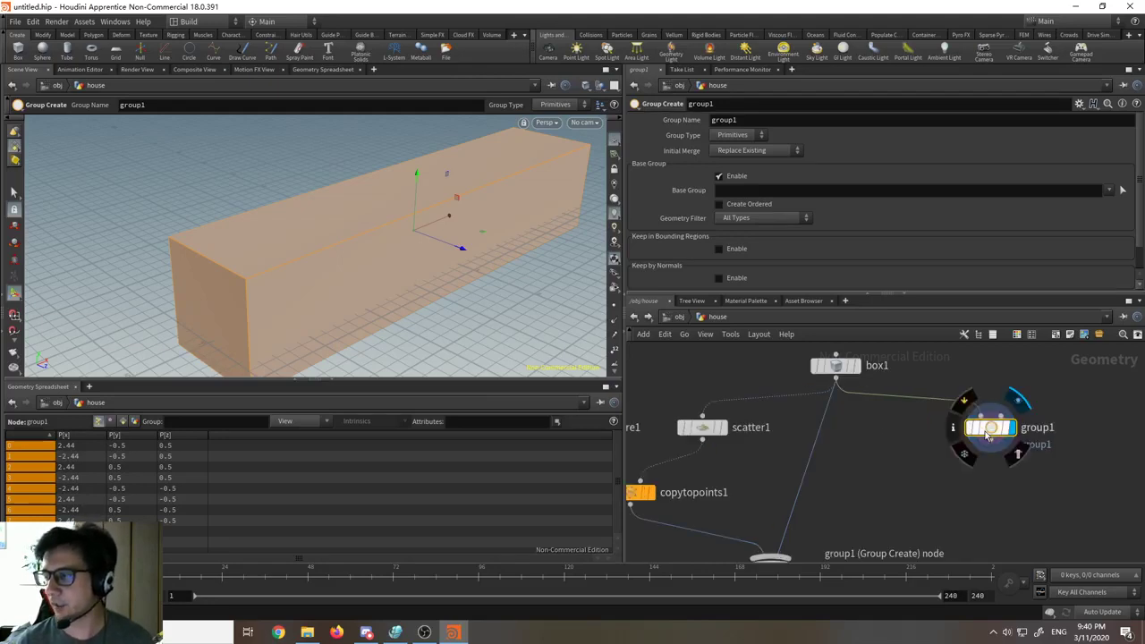
{"action": "scroll", "coordinate": [899, 429], "scroll_direction": "down", "scroll_amount": 2}
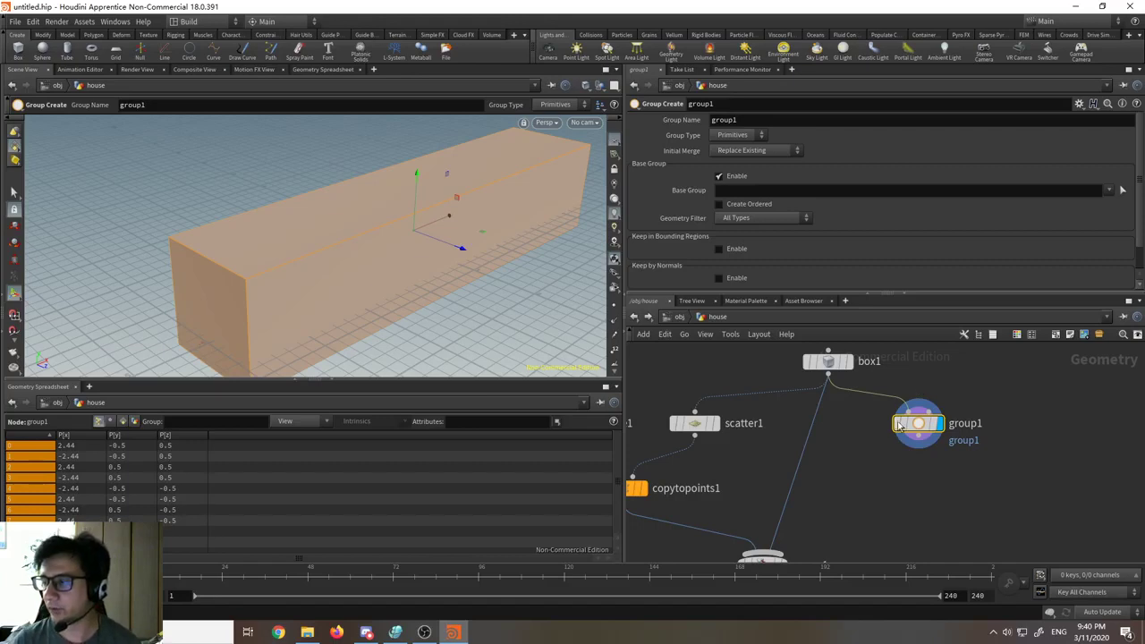
{"action": "scroll", "coordinate": [851, 461], "scroll_direction": "down", "scroll_amount": 2}
{"action": "scroll", "coordinate": [872, 460], "scroll_direction": "up", "scroll_amount": 2}
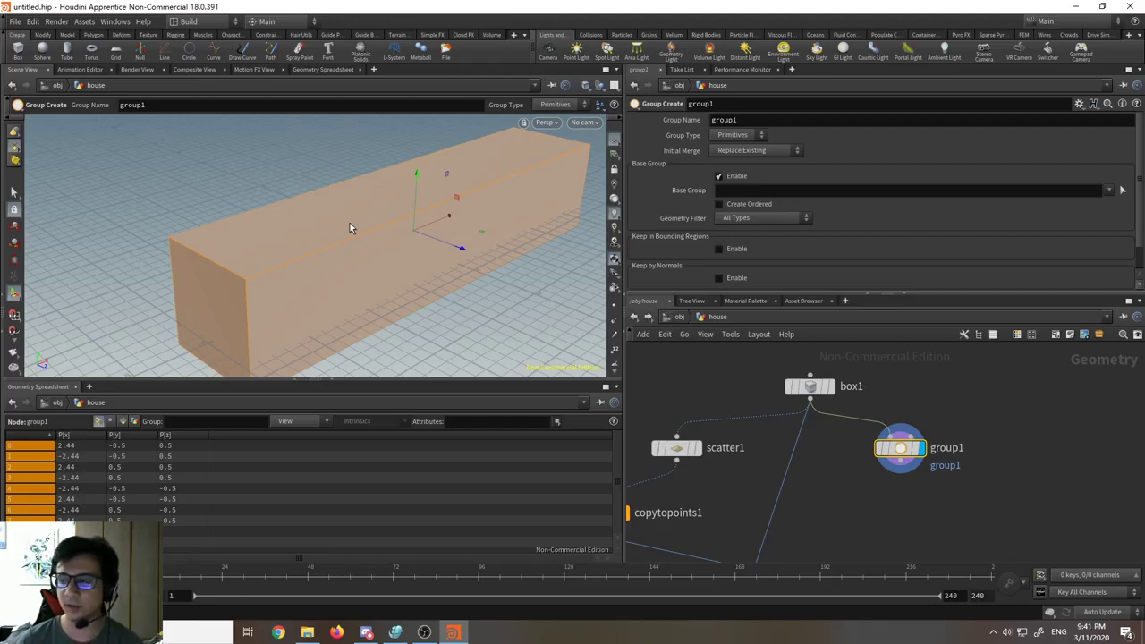
{"action": "middle_click_drag", "start_coordinate": [708, 497], "coordinate": [782, 504]}
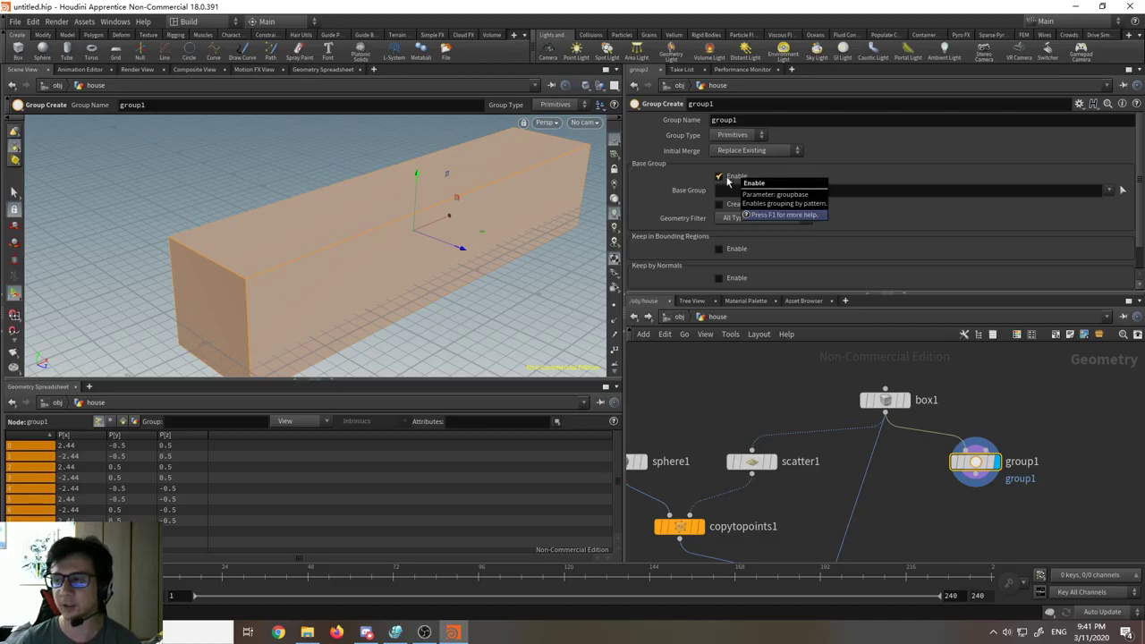
Step: Disable the Base Group option of the Group Create node and enable Keep by Normals
{"action": "scroll", "coordinate": [842, 192], "scroll_direction": "down", "scroll_amount": 1}
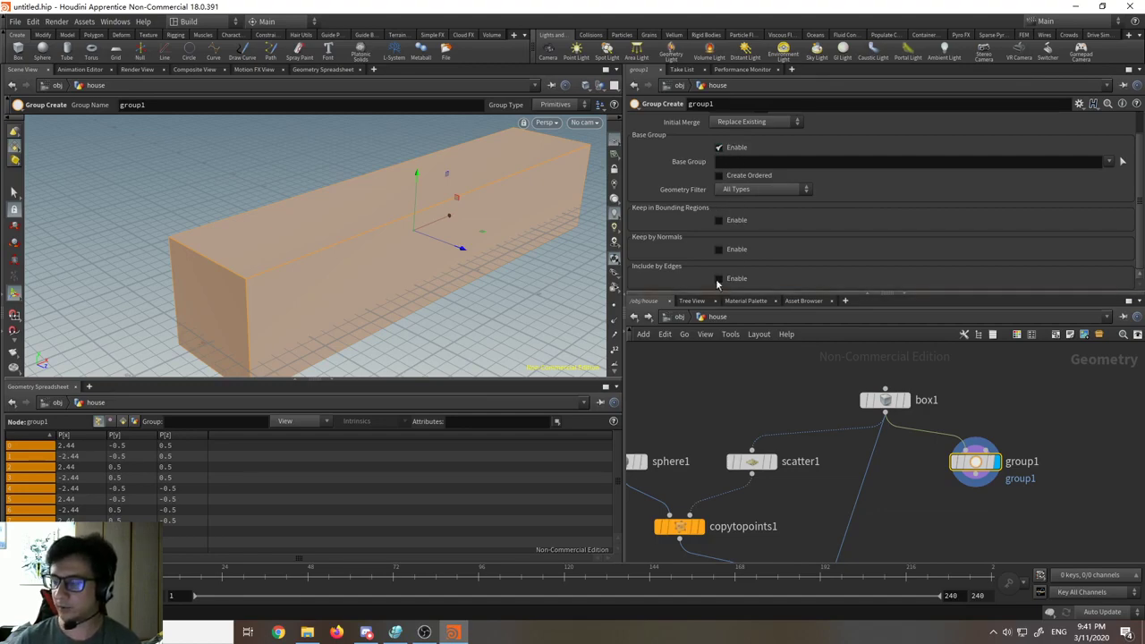
{"action": "left_click", "coordinate": [720, 149]}
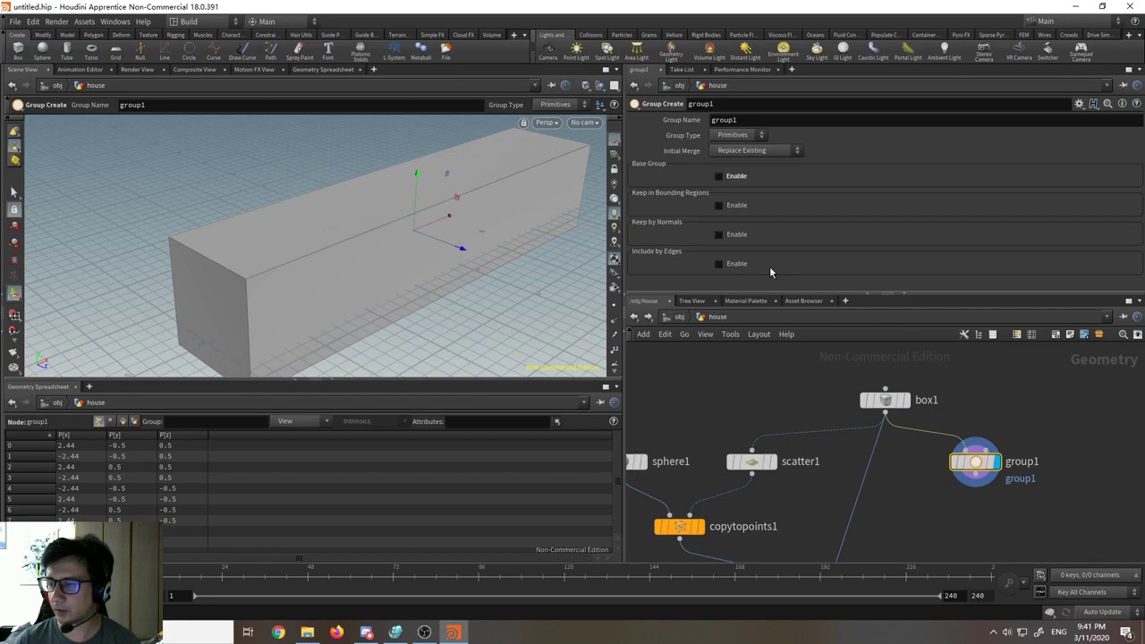
{"action": "left_click", "coordinate": [718, 236]}
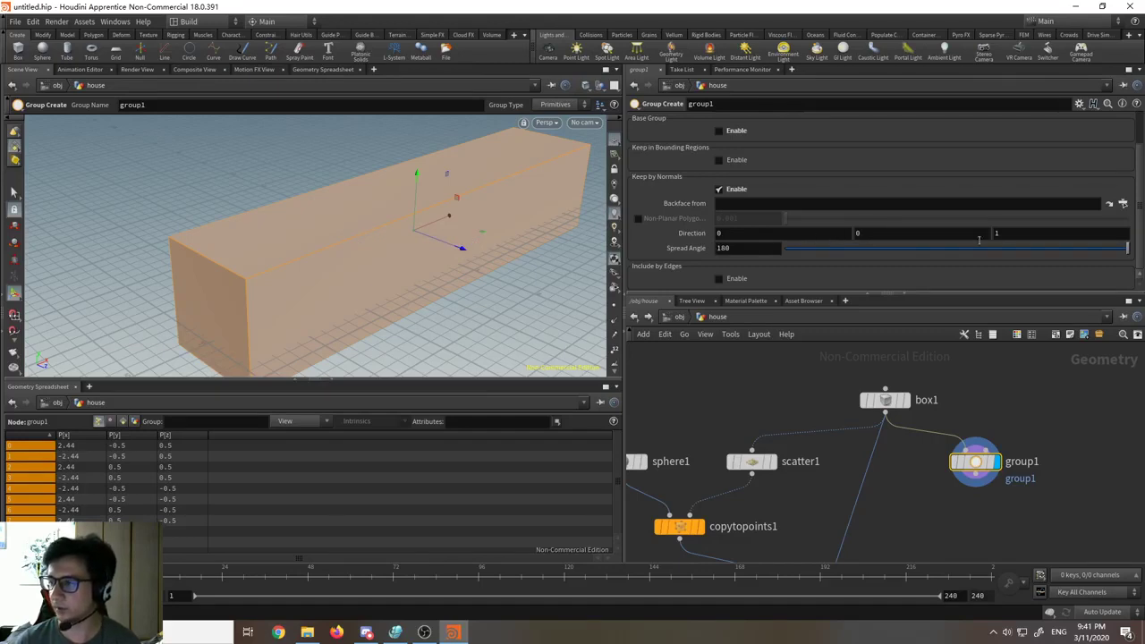
Step: Set the Keep by Normals spread angle to 71.7 so that only the box's front face stays grouped
{"action": "left_click_drag", "start_coordinate": [432, 277], "coordinate": [504, 324], "text": "alt"}
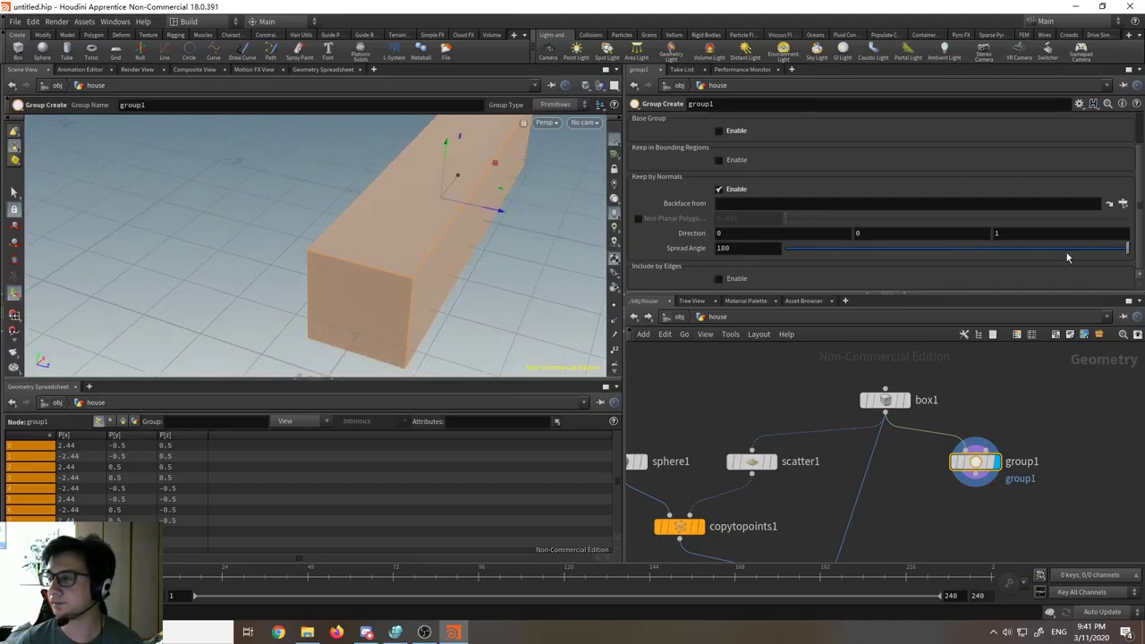
{"action": "left_click_drag", "start_coordinate": [1102, 250], "coordinate": [921, 259]}
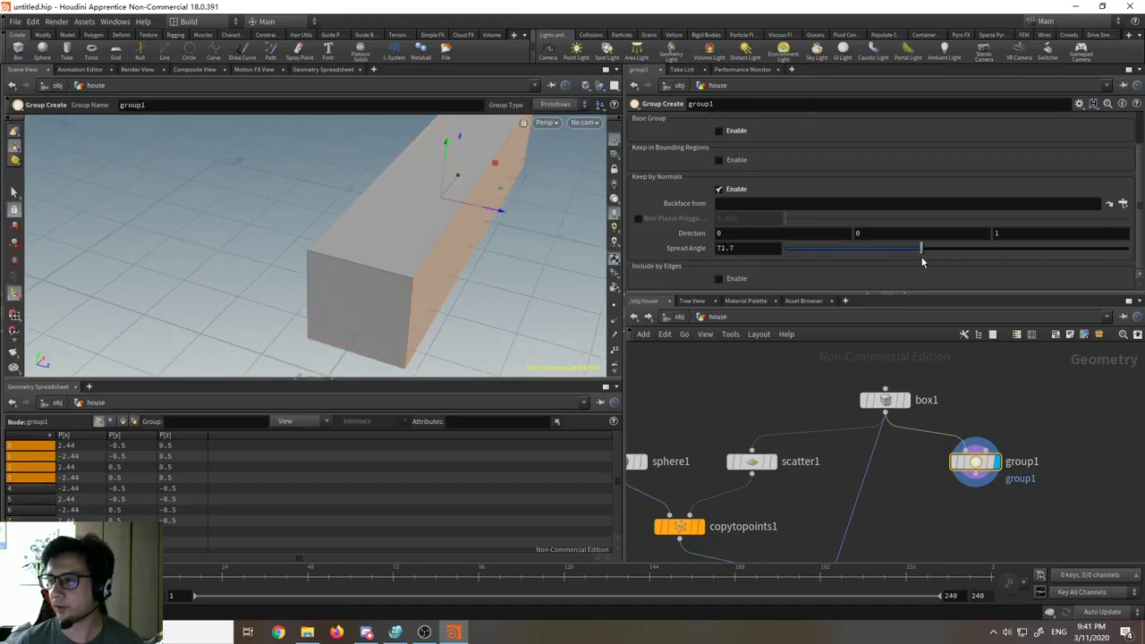
{"action": "left_click_drag", "start_coordinate": [492, 287], "coordinate": [442, 258], "text": "alt"}
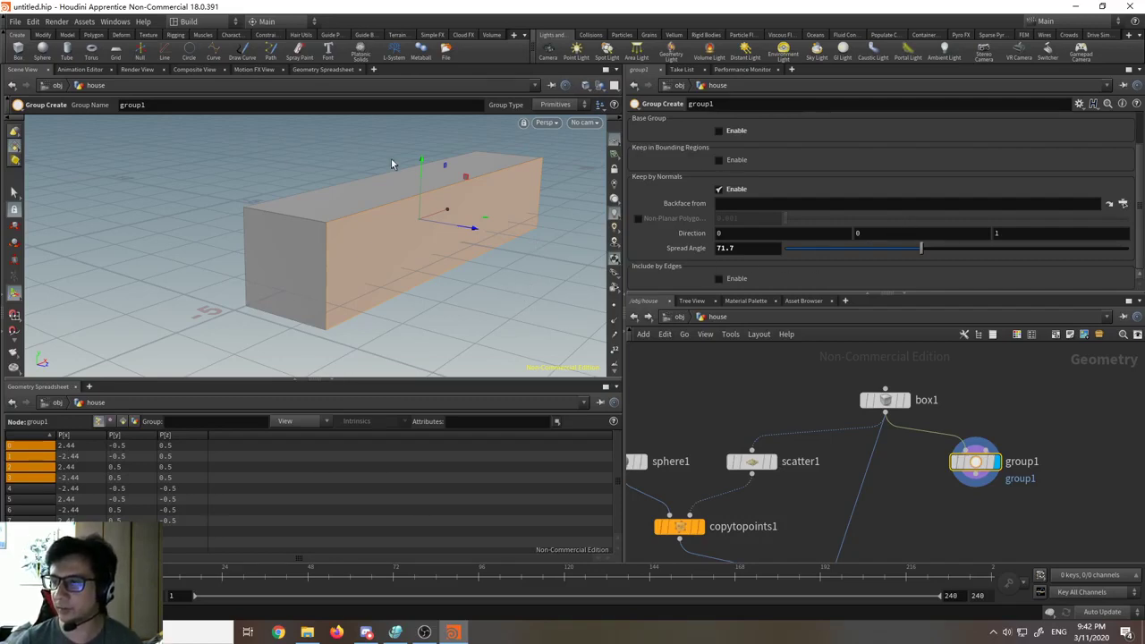
Step: Set the Keep by Normals direction to 0, 1, 0 so the group holds the box's upward-facing side
{"action": "left_click", "coordinate": [869, 231]}
{"action": "key", "text": "BackSpace"}
{"action": "type", "text": "1"}
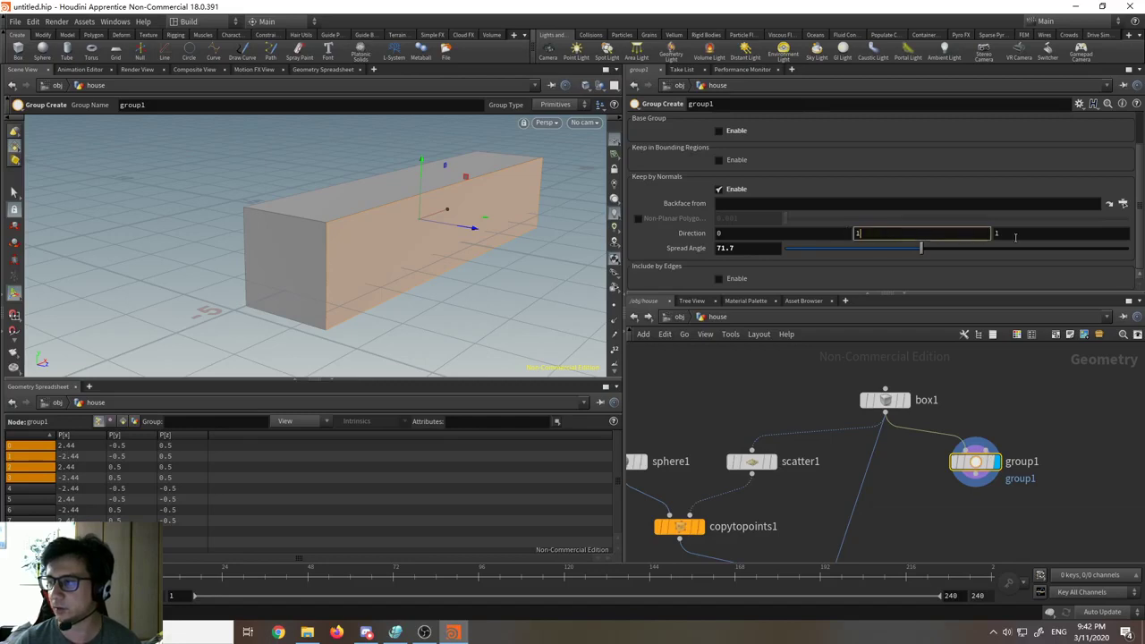
{"action": "key", "text": "Tab"}
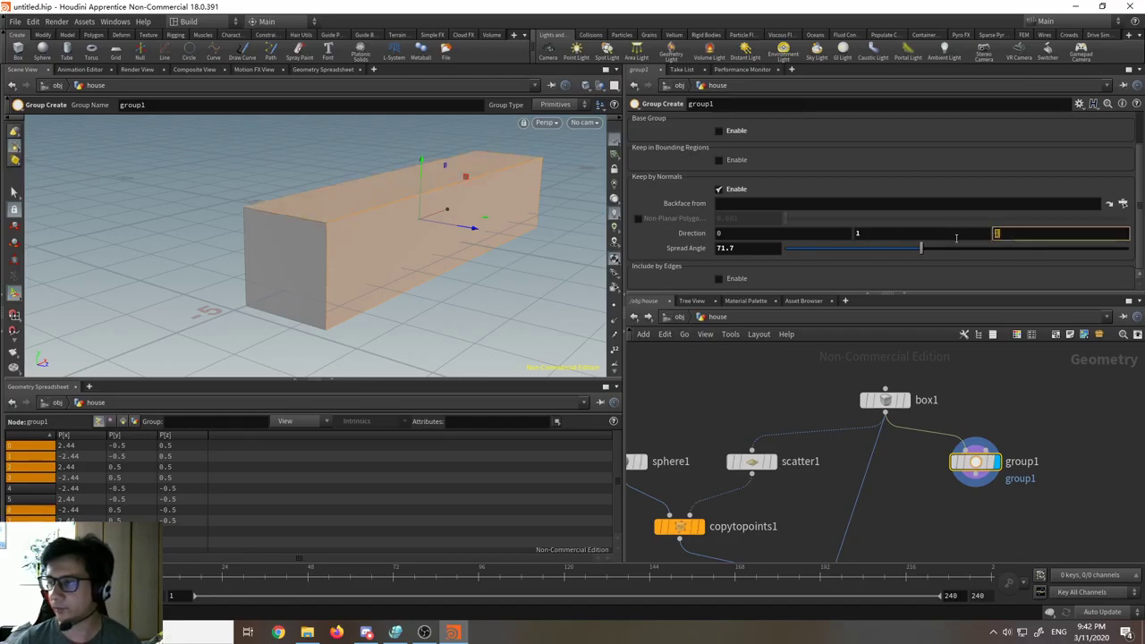
{"action": "type", "text": "0"}
{"action": "key", "text": "Return"}
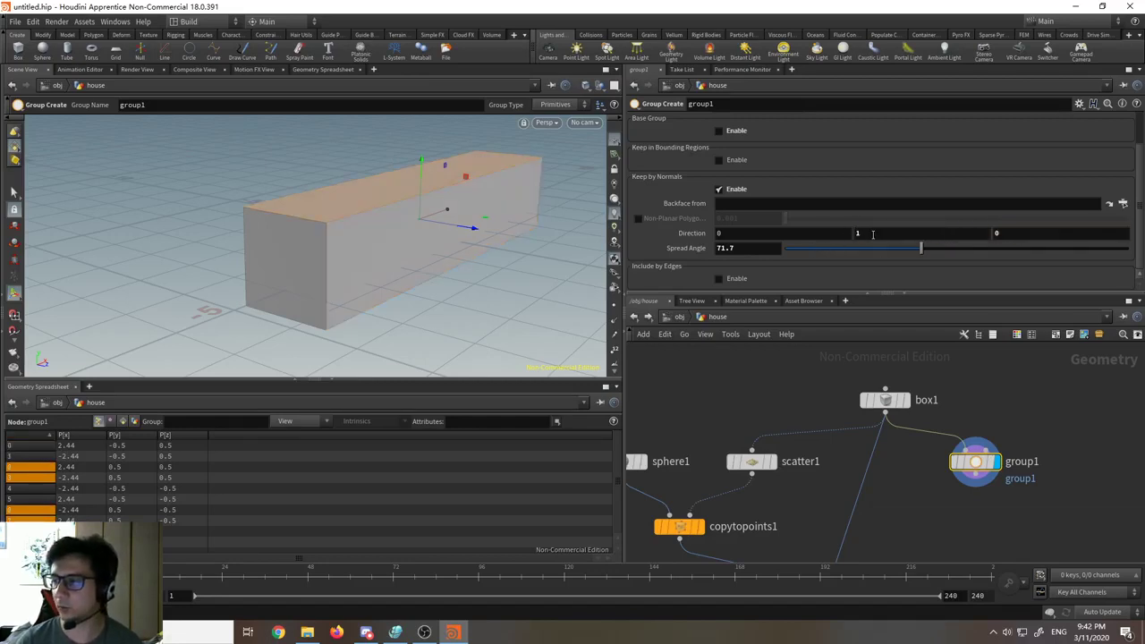
{"action": "key", "text": "Escape"}
{"action": "left_click_drag", "start_coordinate": [536, 266], "coordinate": [457, 274]}
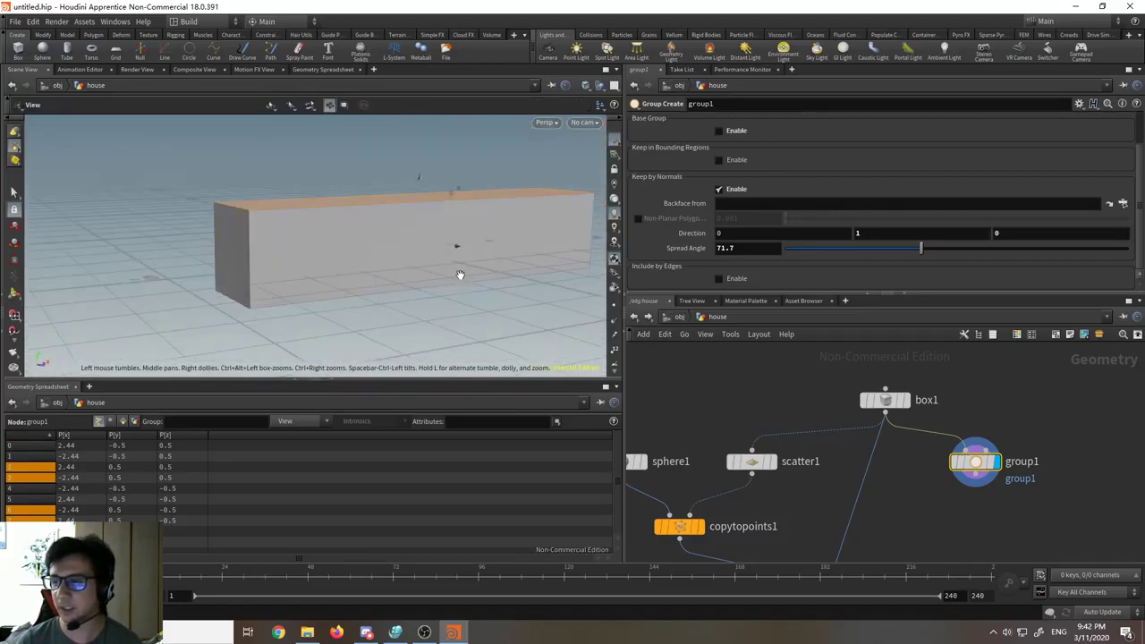
{"action": "key", "text": "Return"}
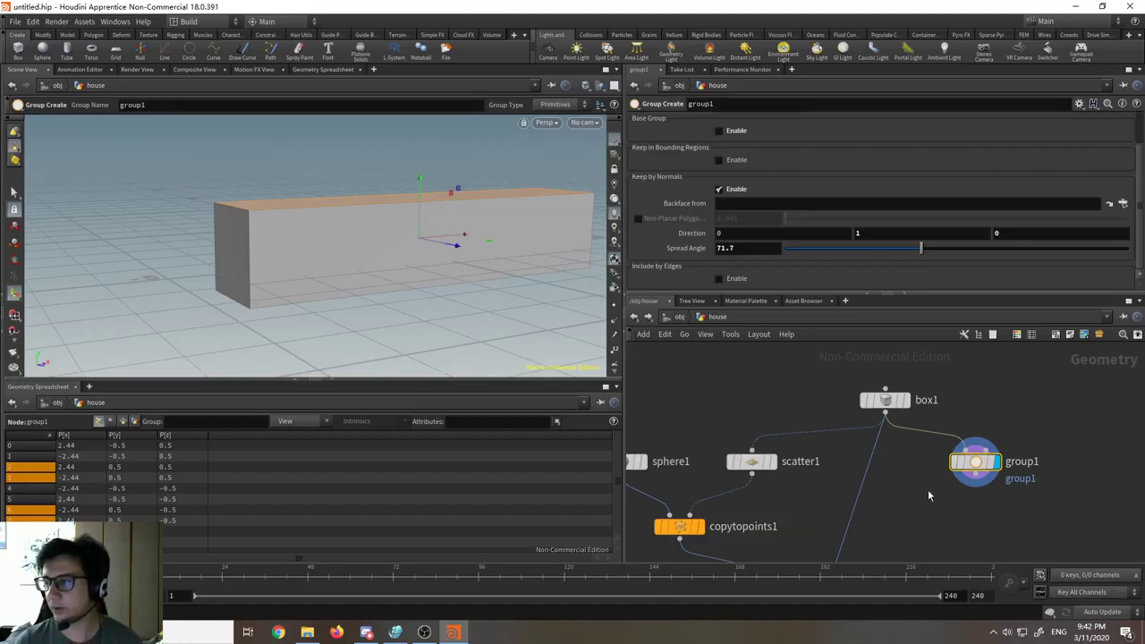
{"action": "middle_click_drag", "start_coordinate": [927, 484], "coordinate": [877, 495]}
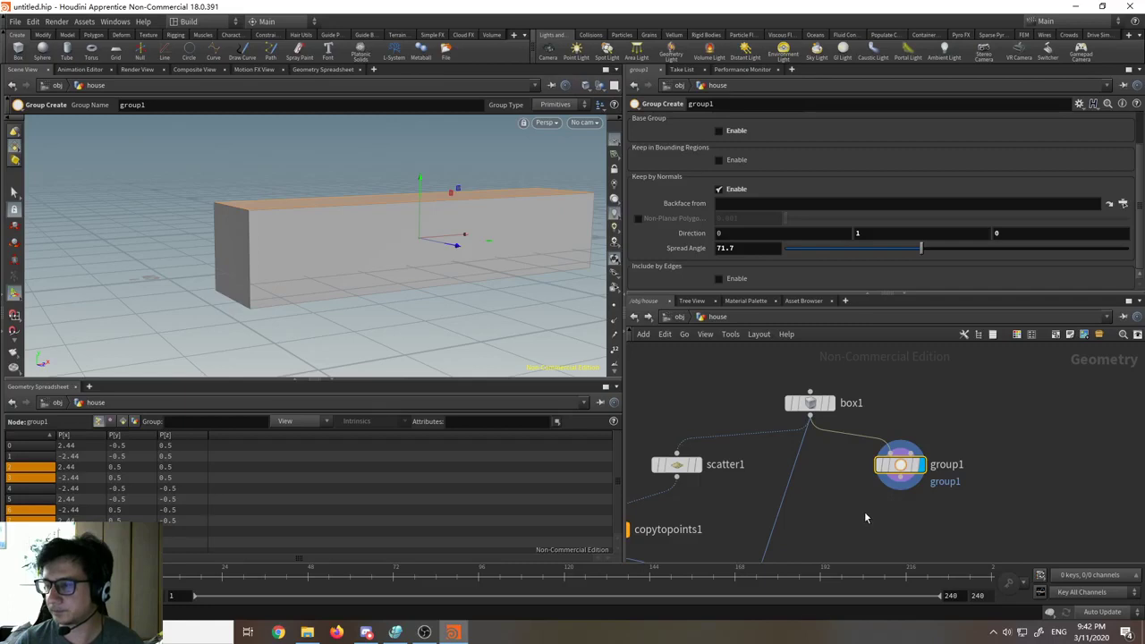
{"action": "mouse_move", "coordinate": [884, 469]}
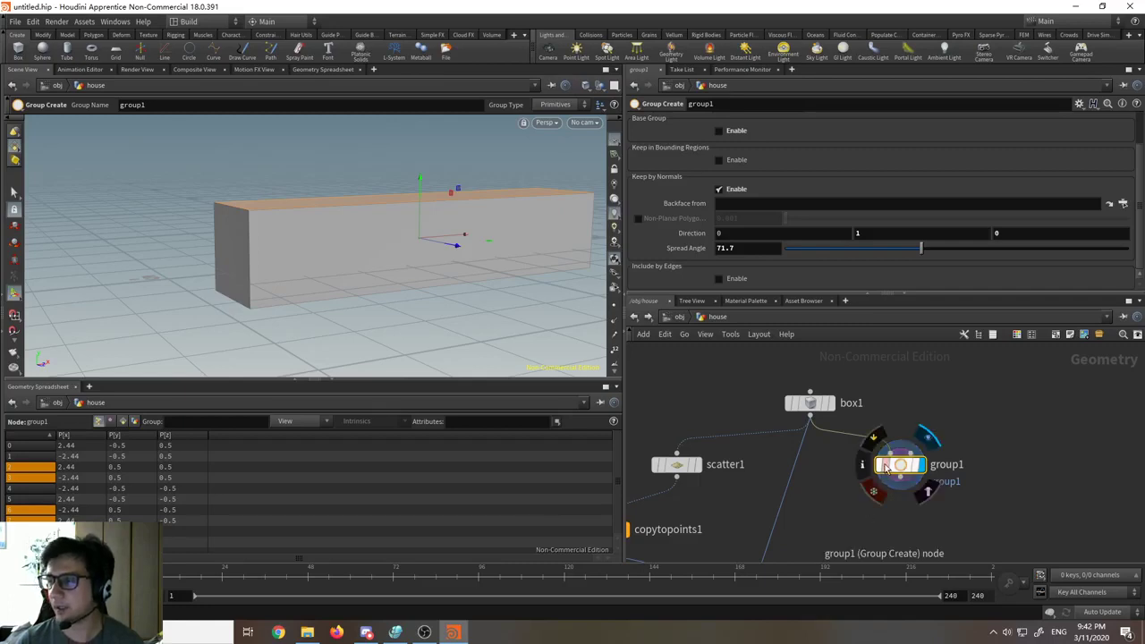
{"action": "scroll", "coordinate": [887, 468], "scroll_direction": "up", "scroll_amount": 4}
{"action": "middle_click_drag", "start_coordinate": [1027, 490], "coordinate": [901, 427]}
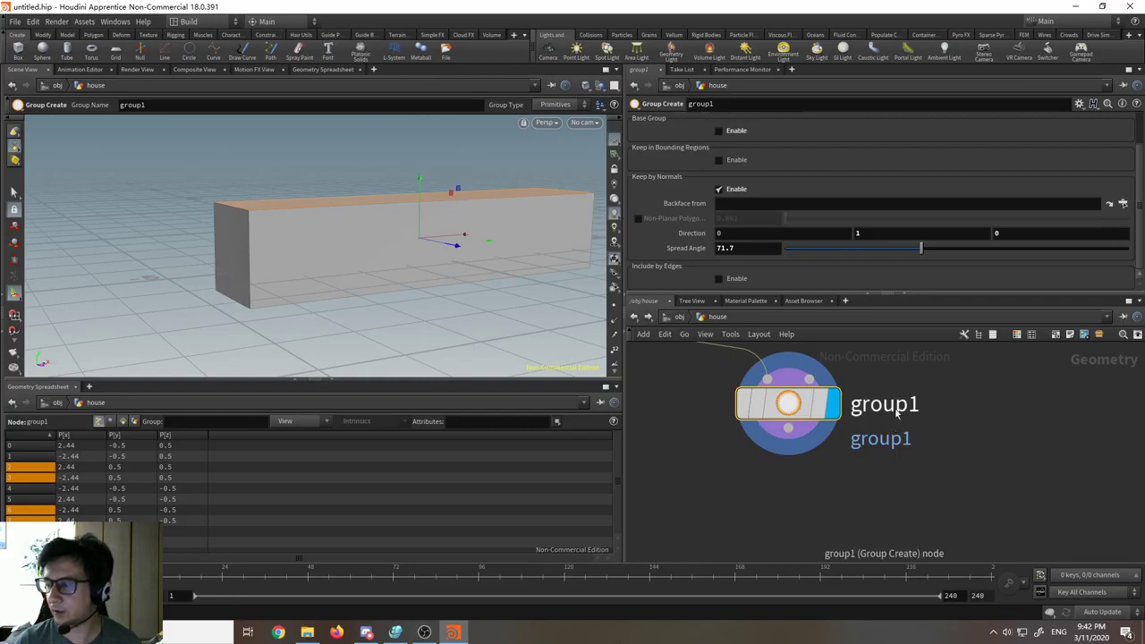
{"action": "double_click", "coordinate": [897, 410]}
{"action": "left_click_drag", "start_coordinate": [930, 406], "coordinate": [850, 407]}
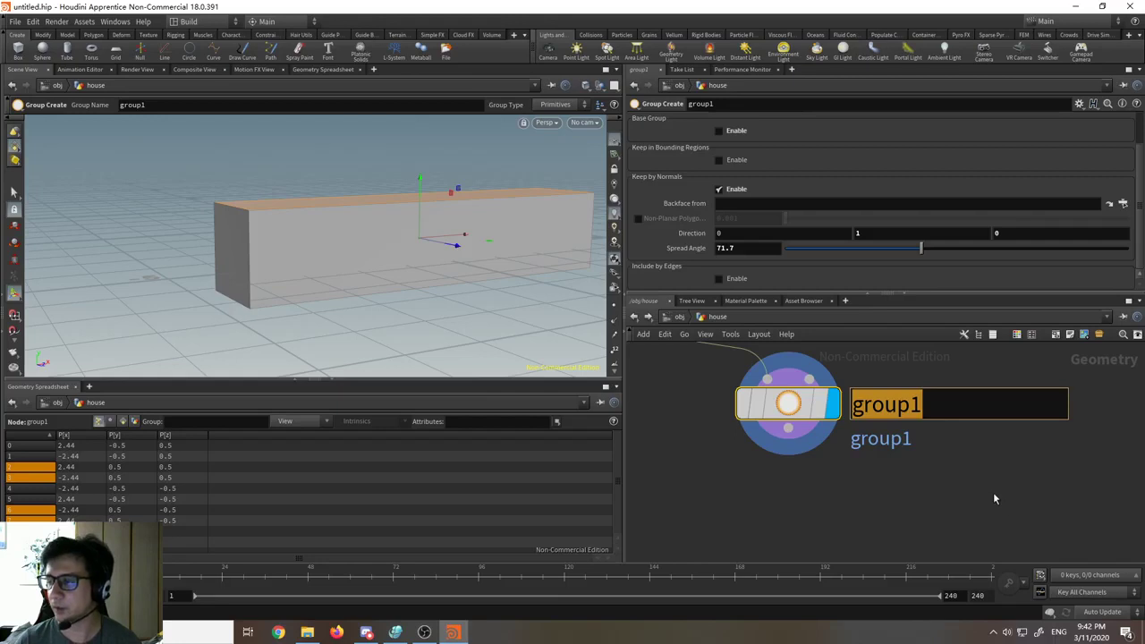
{"action": "key", "text": "Return"}
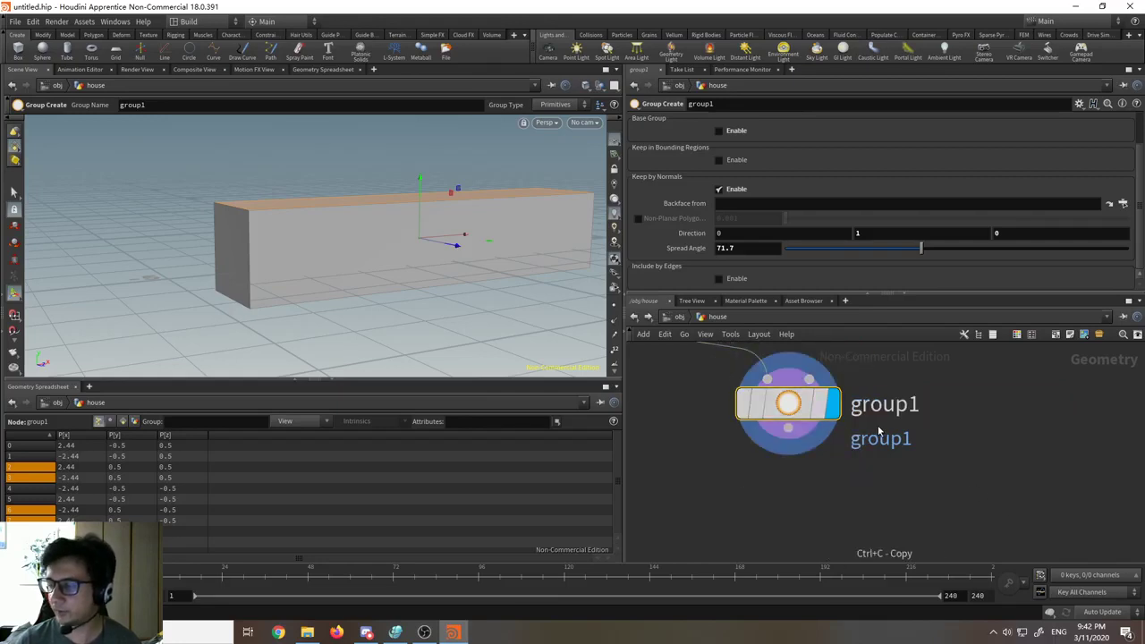
Step: Duplicate the group1 node beside the original, display the copy's result, and move the copy slightly farther away
{"action": "scroll", "coordinate": [894, 447], "scroll_direction": "down", "scroll_amount": 3}
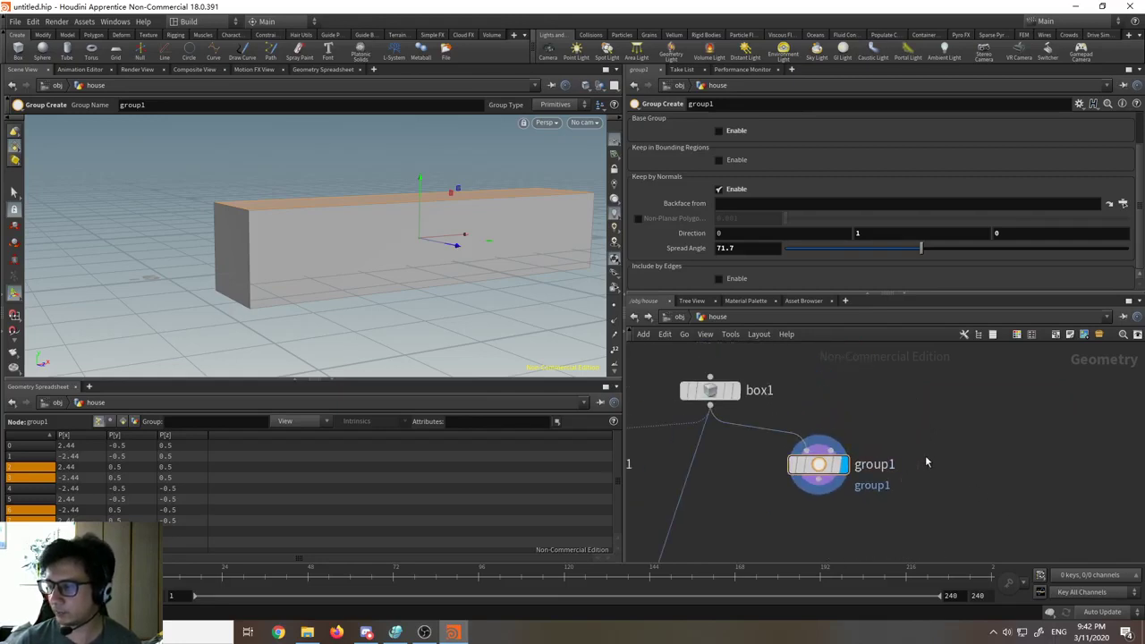
{"action": "key", "text": "ctrl+c"}
{"action": "key", "text": "ctrl+v"}
{"action": "left_click", "coordinate": [925, 464]}
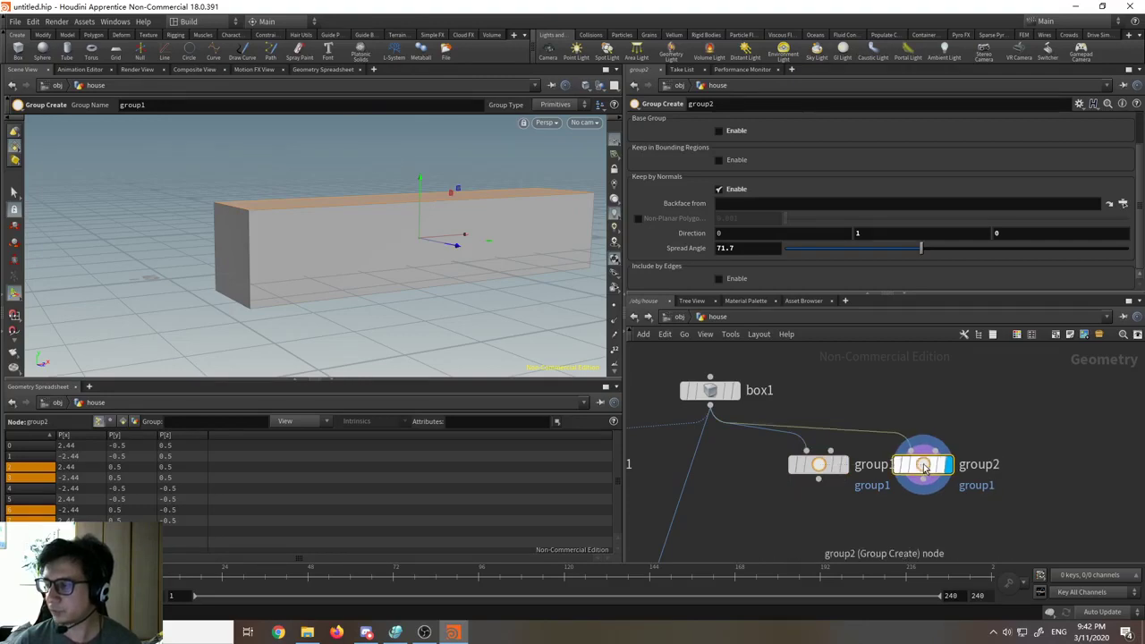
{"action": "left_click_drag", "start_coordinate": [925, 464], "coordinate": [952, 464]}
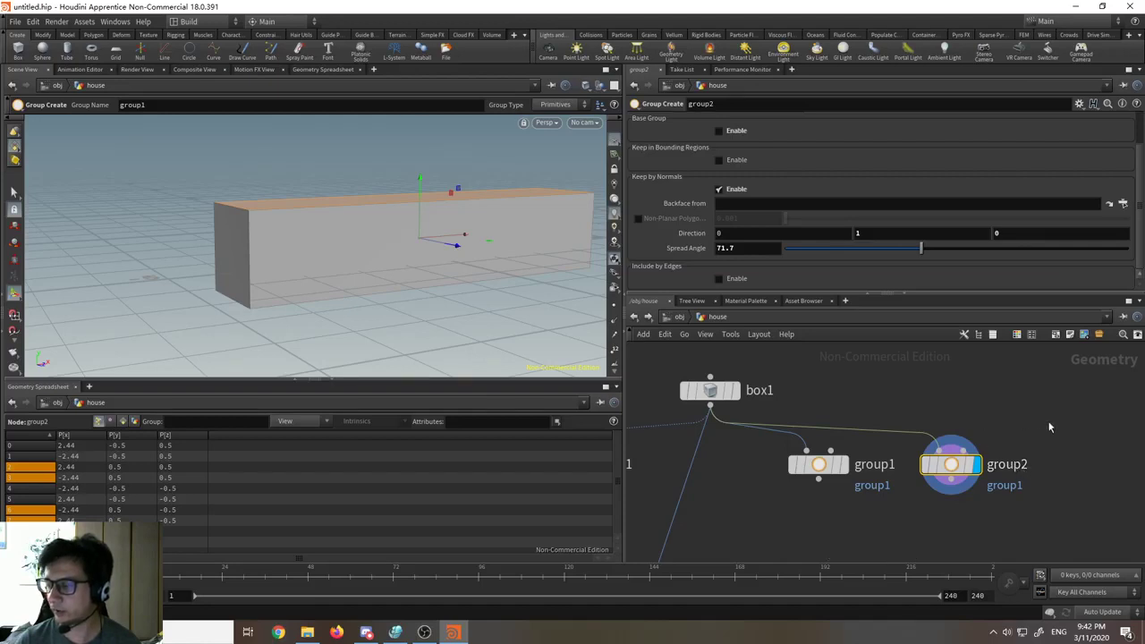
{"action": "left_click_drag", "start_coordinate": [1058, 515], "coordinate": [897, 408]}
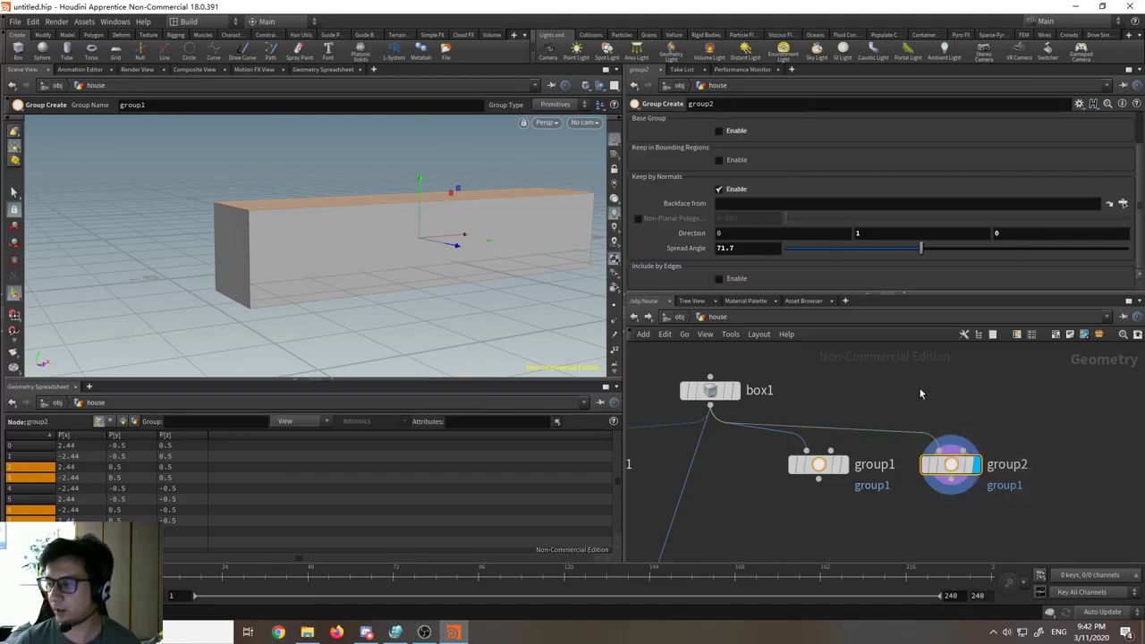
Step: Compare the node names and group name labels of the two Group Create nodes
{"action": "middle_click_drag", "start_coordinate": [920, 392], "coordinate": [996, 408]}
{"action": "scroll", "coordinate": [996, 405], "scroll_direction": "down", "scroll_amount": 4}
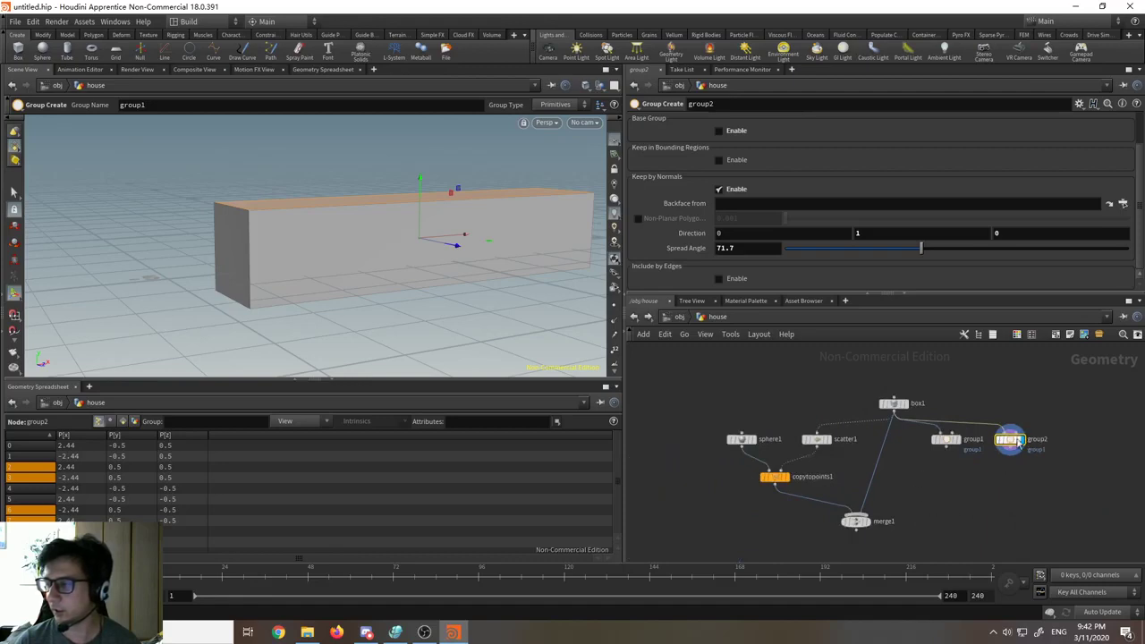
{"action": "scroll", "coordinate": [1021, 437], "scroll_direction": "up", "scroll_amount": 4}
{"action": "scroll", "coordinate": [1044, 434], "scroll_direction": "up", "scroll_amount": 4}
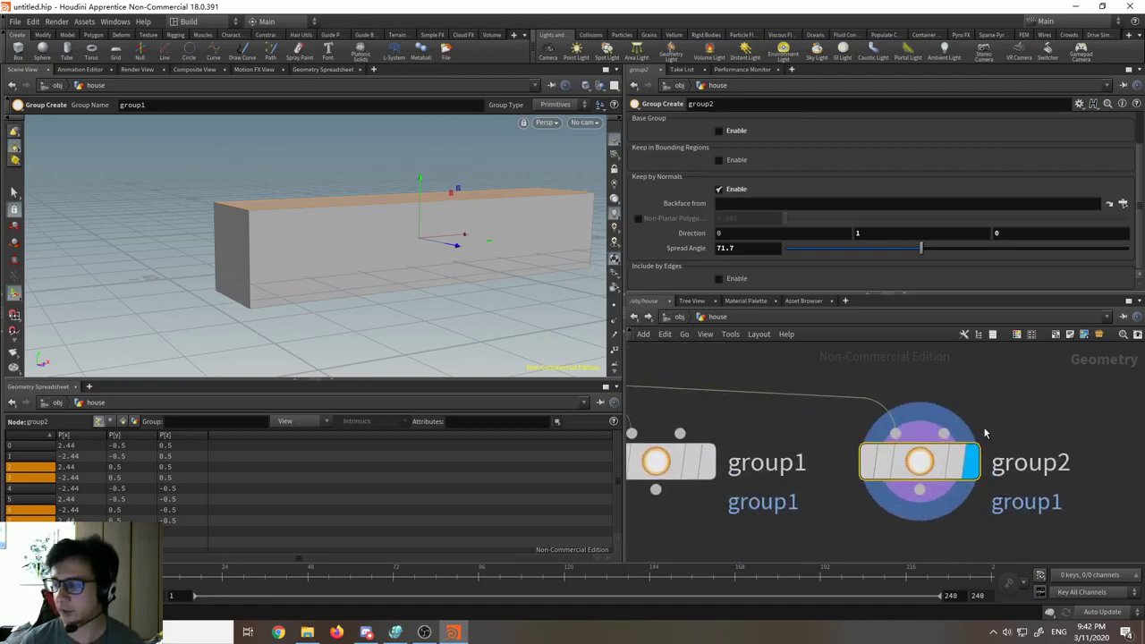
{"action": "scroll", "coordinate": [985, 419], "scroll_direction": "down", "scroll_amount": 4}
{"action": "scroll", "coordinate": [988, 407], "scroll_direction": "up", "scroll_amount": 4}
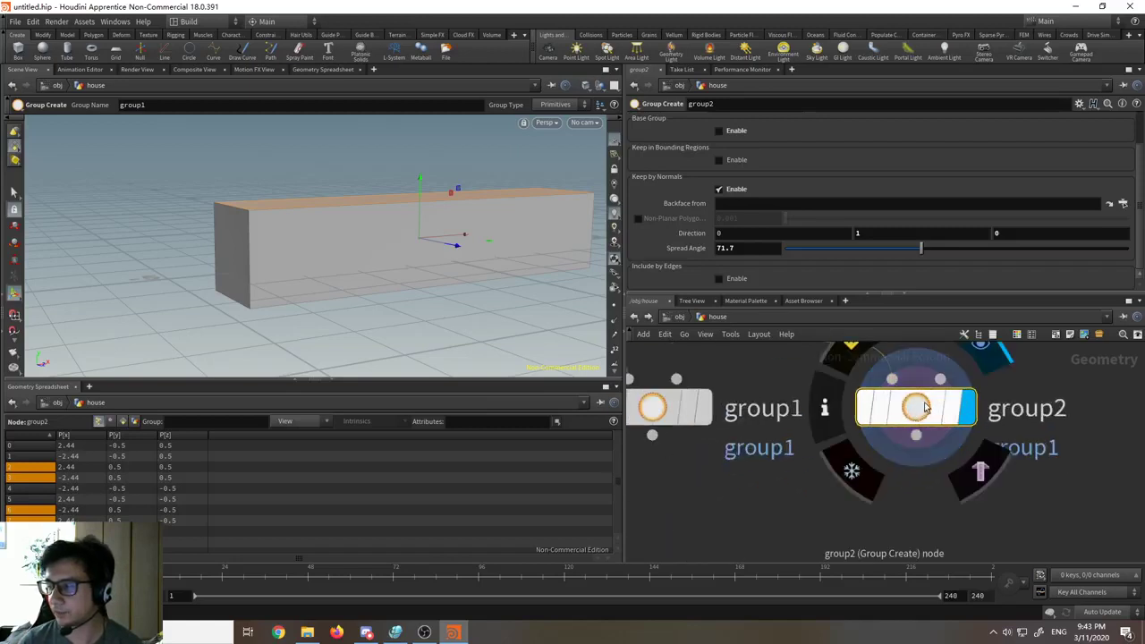
{"action": "scroll", "coordinate": [1011, 389], "scroll_direction": "down", "scroll_amount": 4}
{"action": "scroll", "coordinate": [1024, 436], "scroll_direction": "up", "scroll_amount": 4}
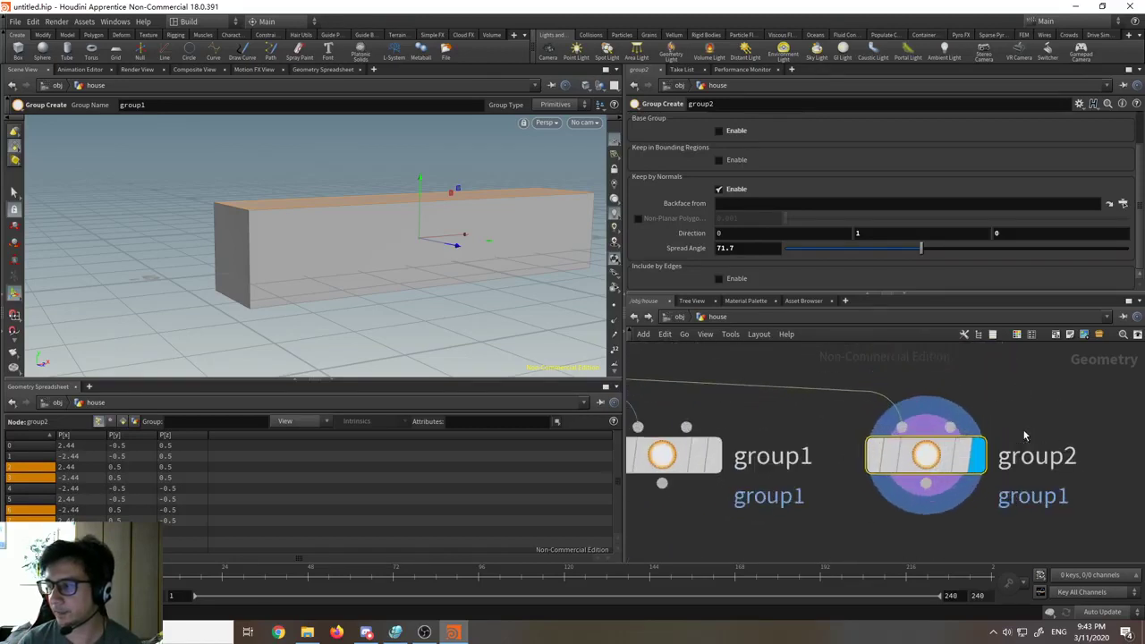
{"action": "middle_click_drag", "start_coordinate": [1011, 429], "coordinate": [1023, 426]}
{"action": "left_click", "coordinate": [1073, 454]}
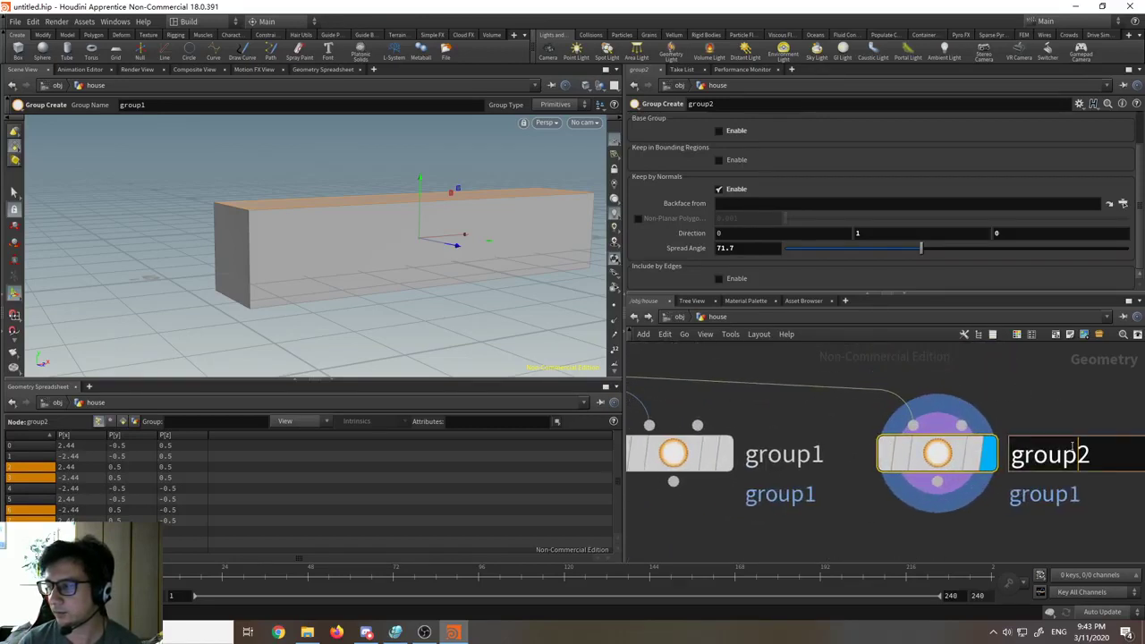
{"action": "left_click", "coordinate": [1047, 400]}
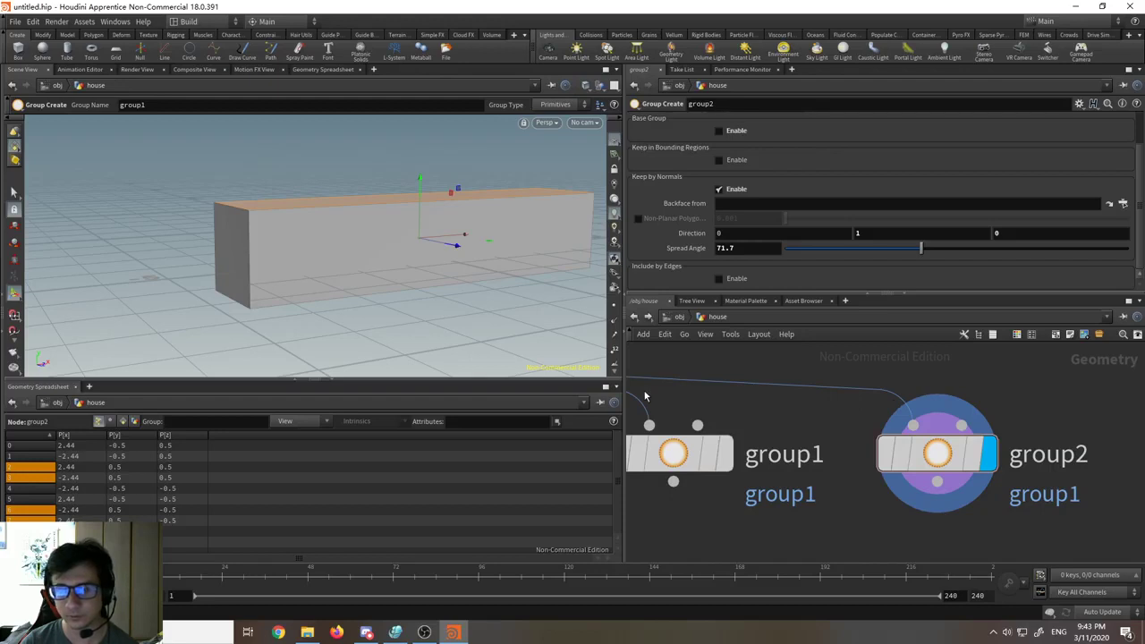
{"action": "scroll", "coordinate": [741, 426], "scroll_direction": "down", "scroll_amount": 3}
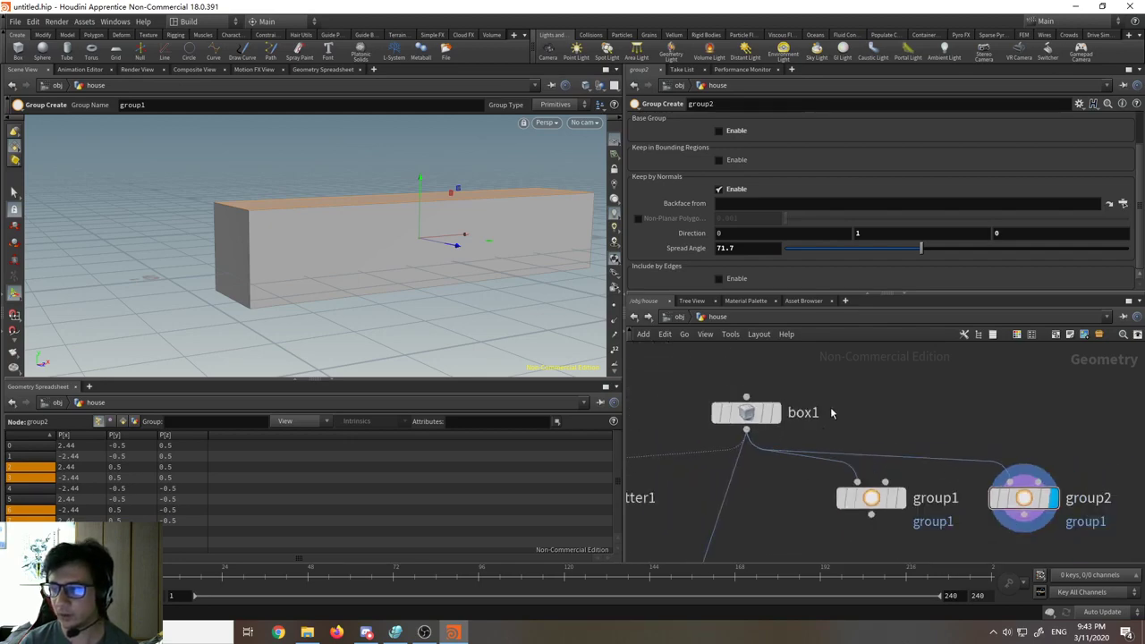
Step: Add a second Box node to the network, placed above and beside box1
{"action": "mouse_move", "coordinate": [749, 415]}
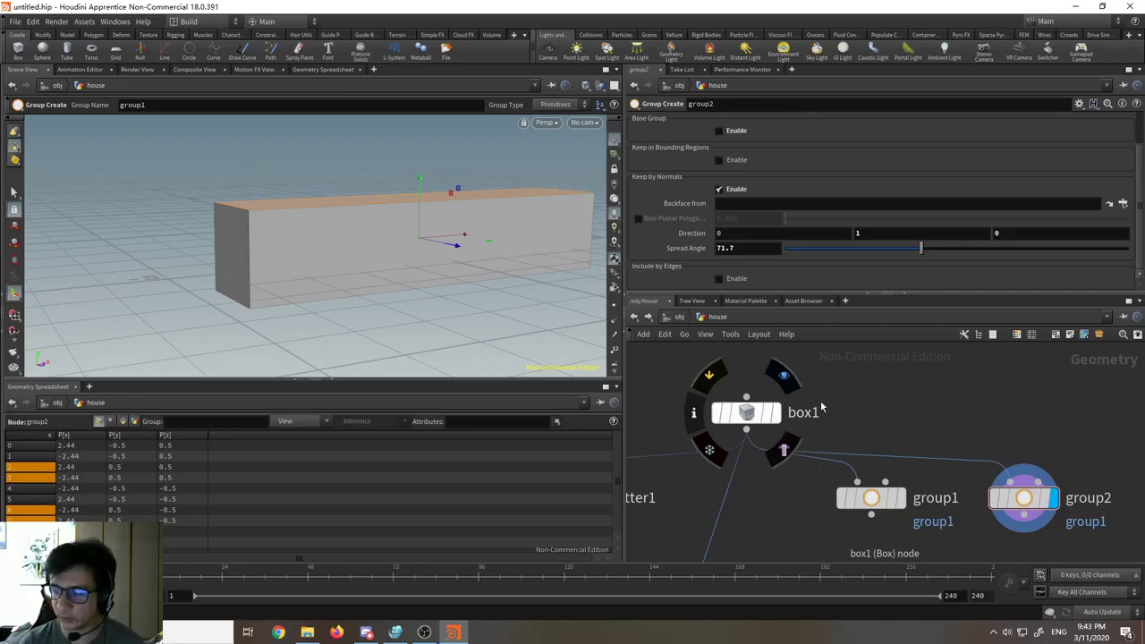
{"action": "key", "text": "Escape"}
{"action": "left_click_drag", "start_coordinate": [370, 283], "coordinate": [374, 307]}
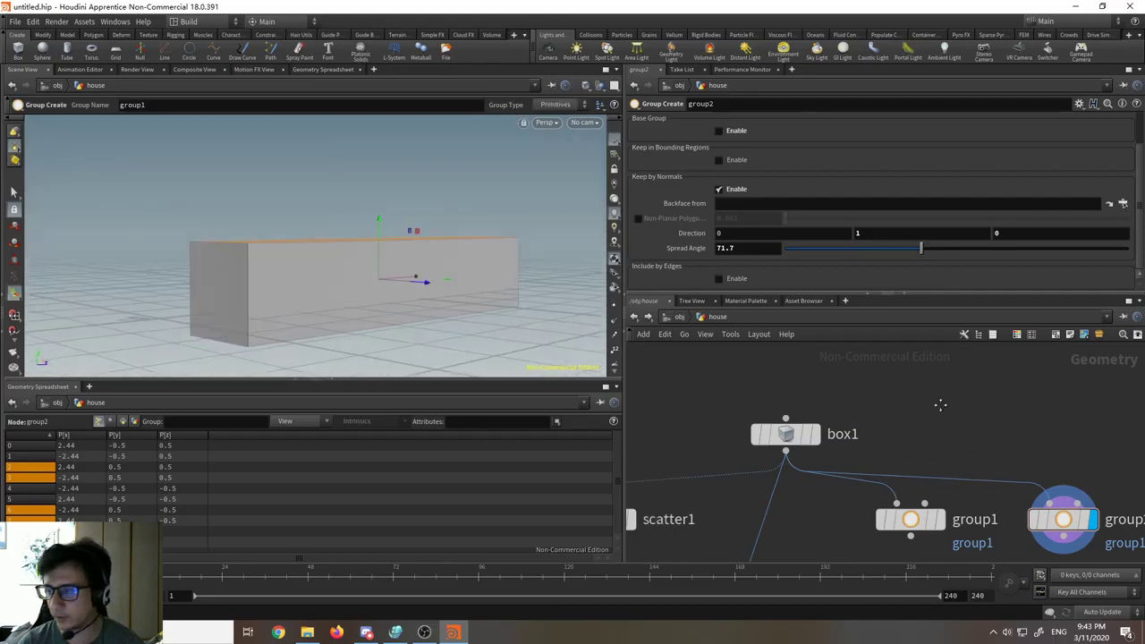
{"action": "left_click", "coordinate": [816, 449]}
{"action": "scroll", "coordinate": [787, 407], "scroll_direction": "down", "scroll_amount": 2}
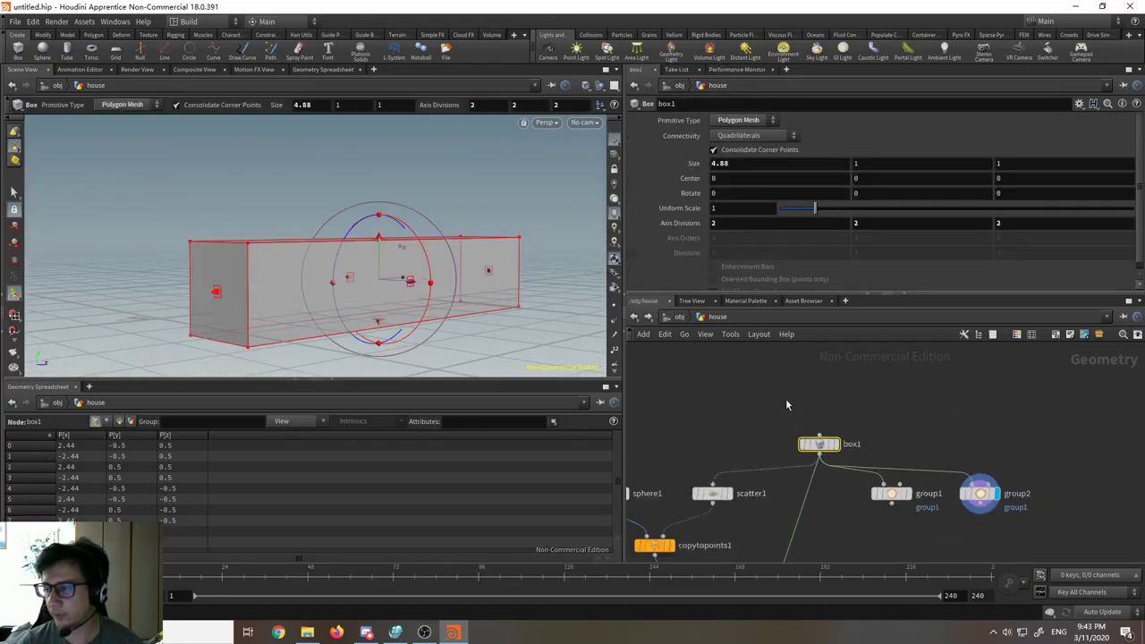
{"action": "key", "text": "Tab"}
{"action": "type", "text": "box"}
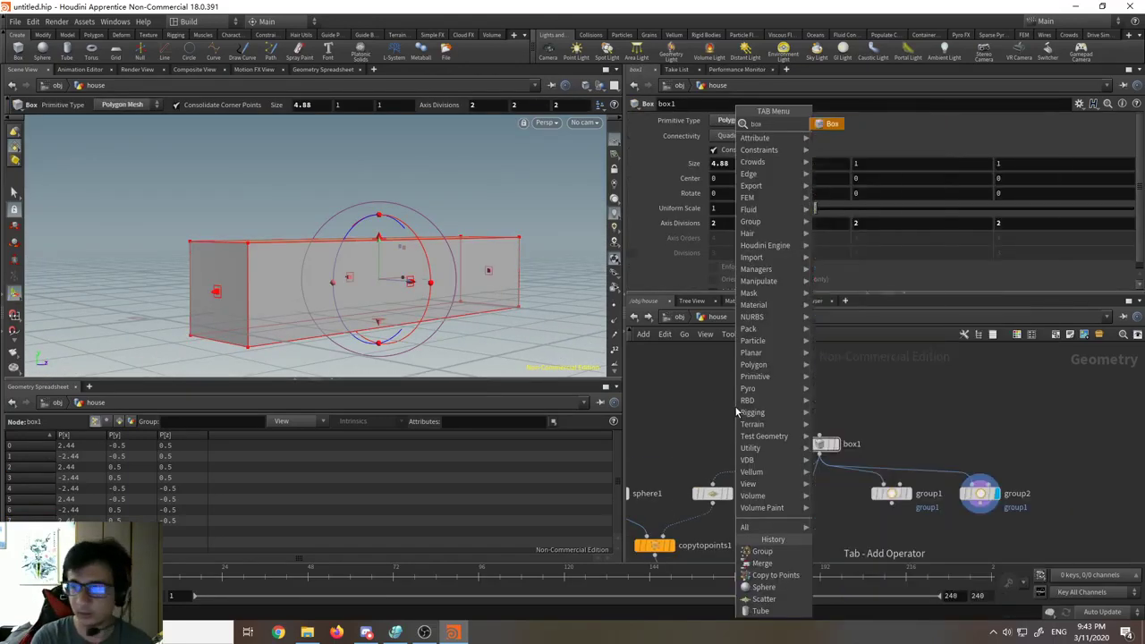
{"action": "key", "text": "Return"}
{"action": "left_click", "coordinate": [716, 374]}
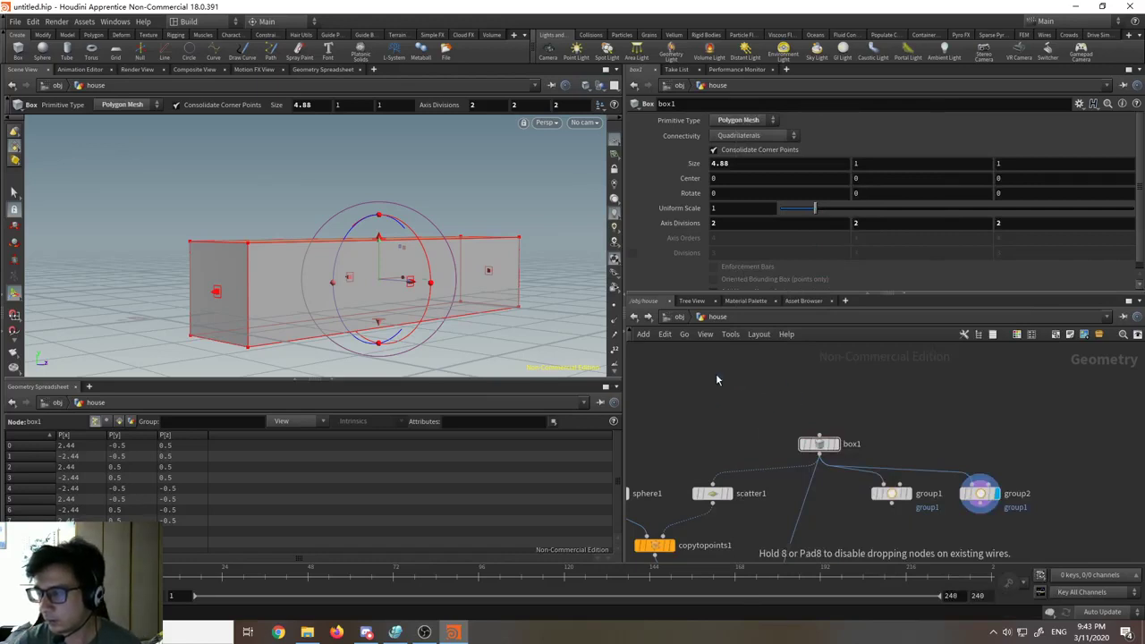
{"action": "left_click_drag", "start_coordinate": [716, 376], "coordinate": [741, 405]}
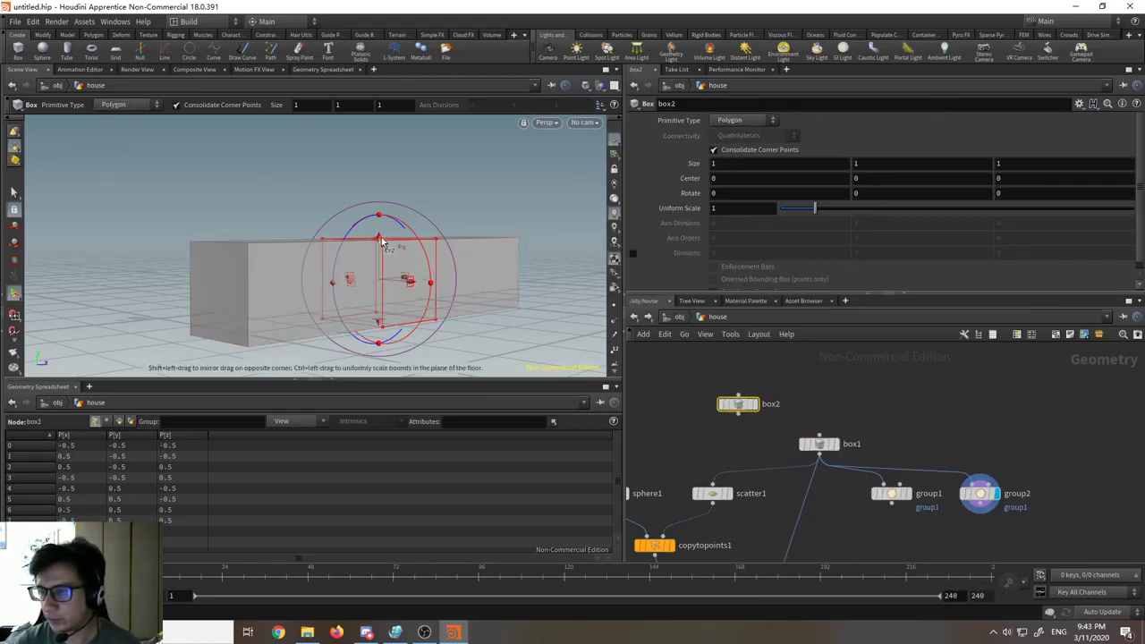
Step: Reduce box2's height to 0.828404 and raise its center to Y 1.4142 so it sits above the long box
{"action": "left_click_drag", "start_coordinate": [381, 240], "coordinate": [380, 253]}
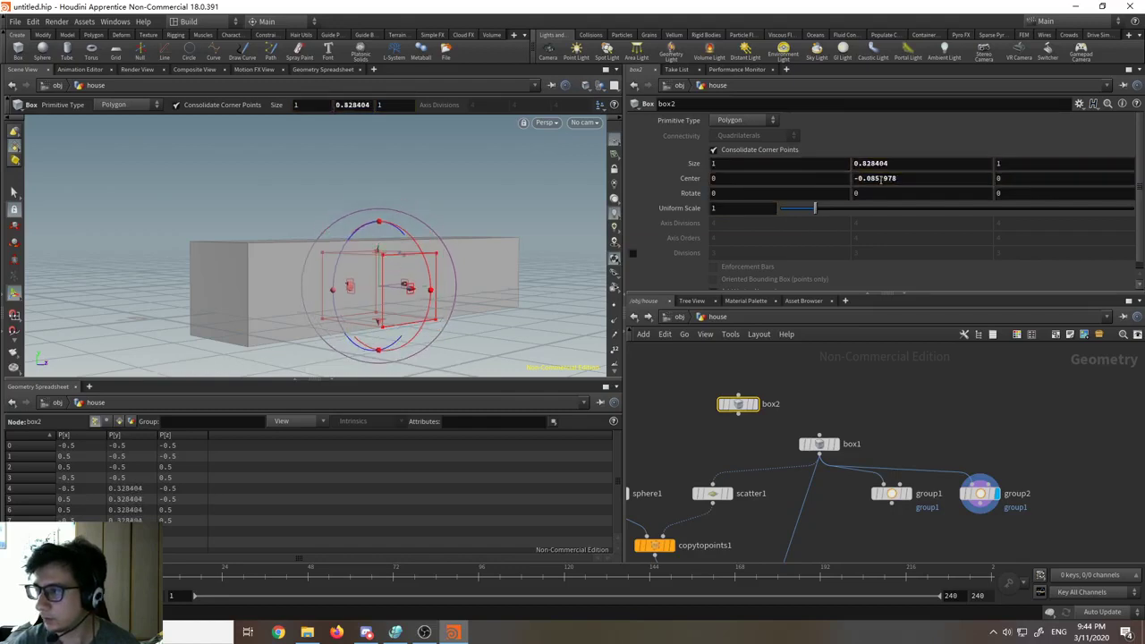
{"action": "middle_click_drag", "start_coordinate": [881, 178], "coordinate": [969, 188]}
{"action": "key", "text": "space"}
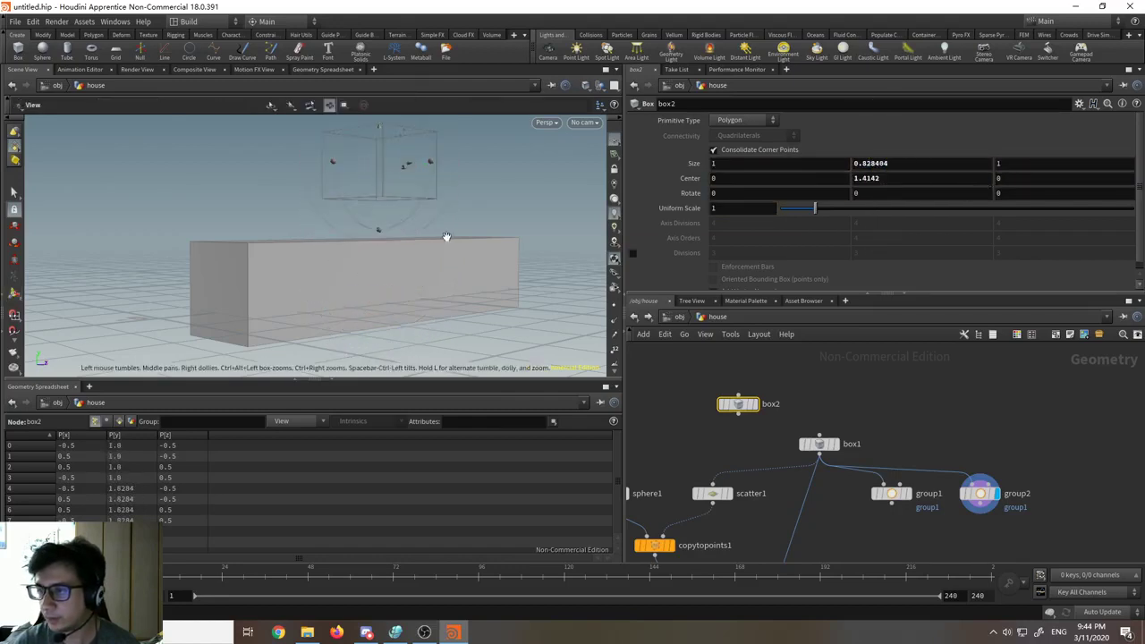
{"action": "left_click_drag", "start_coordinate": [446, 236], "coordinate": [434, 289]}
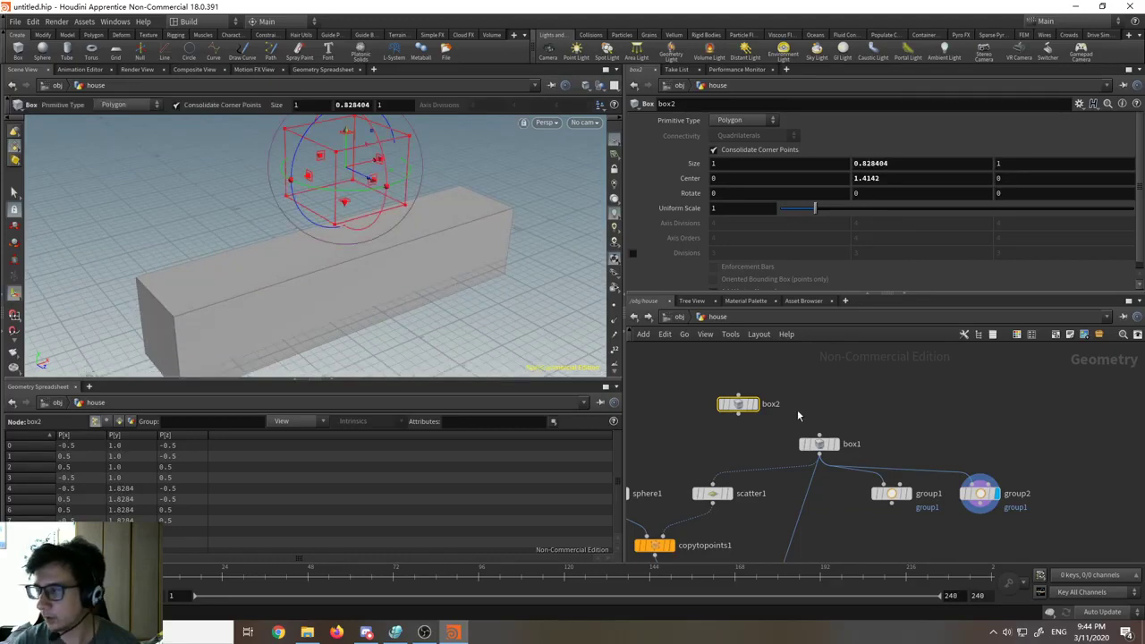
Step: Move box2 slightly up in the network and add a new Merge node below the two boxes
{"action": "left_click_drag", "start_coordinate": [751, 403], "coordinate": [752, 387]}
{"action": "key", "text": "Tab"}
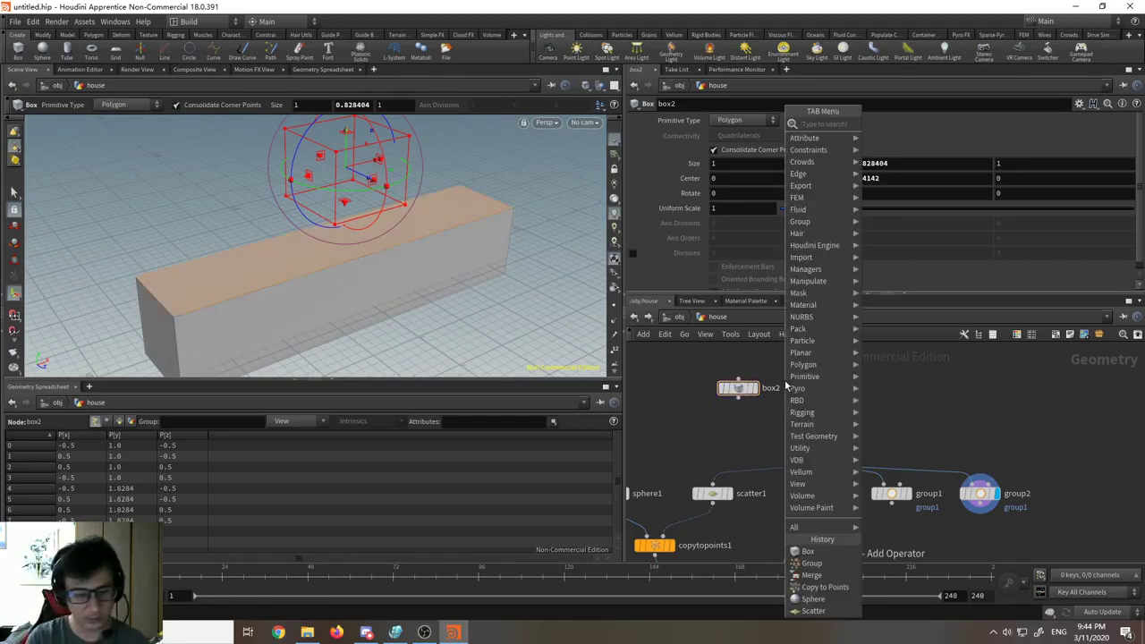
{"action": "type", "text": "box"}
{"action": "key", "text": "Return"}
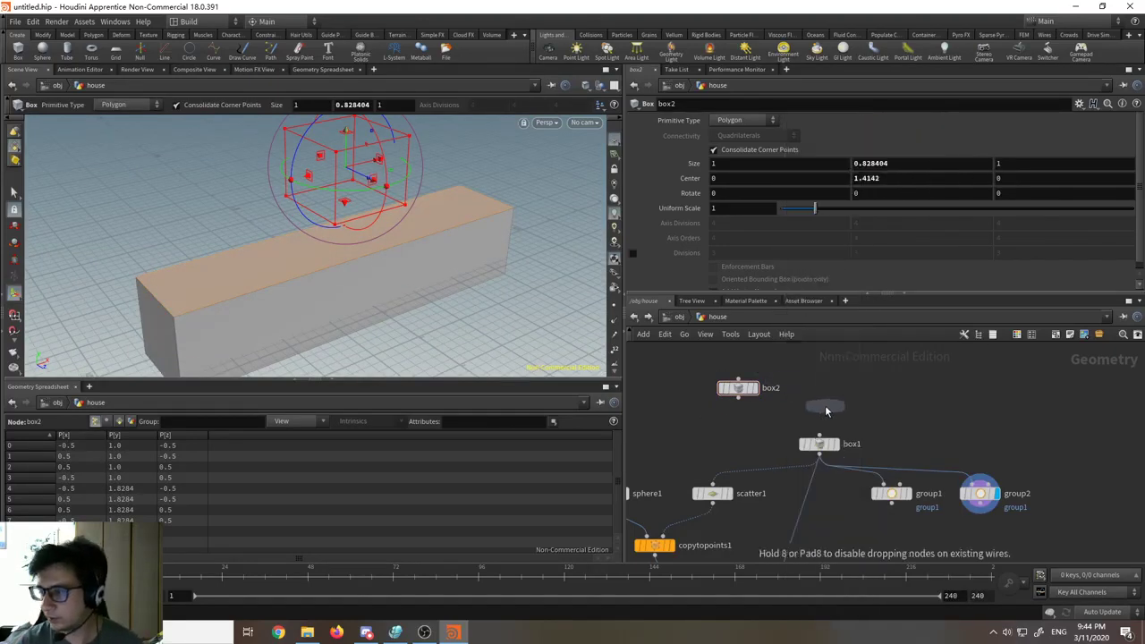
{"action": "left_click", "coordinate": [764, 437]}
Step: Make room around the new Merge node by moving box1 and group1 apart, and delete the duplicate group2 node
{"action": "left_click_drag", "start_coordinate": [824, 444], "coordinate": [832, 409]}
{"action": "left_click_drag", "start_coordinate": [767, 443], "coordinate": [914, 528]}
{"action": "left_click_drag", "start_coordinate": [979, 493], "coordinate": [1040, 473]}
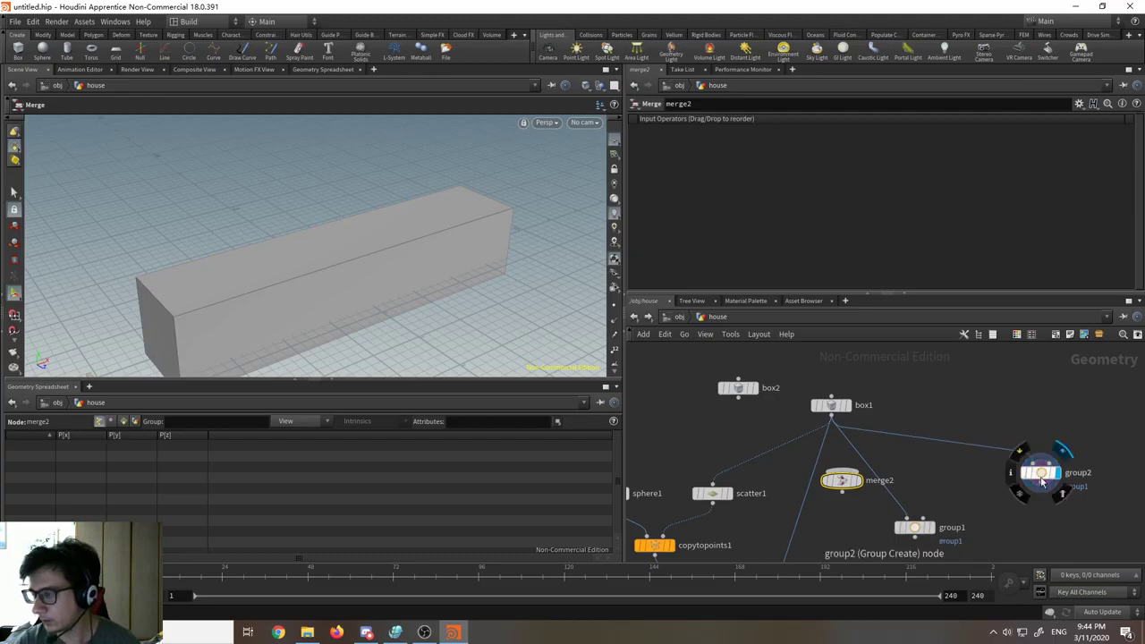
{"action": "left_click", "coordinate": [1037, 474]}
{"action": "key", "text": "Delete"}
{"action": "left_click_drag", "start_coordinate": [921, 526], "coordinate": [965, 496]}
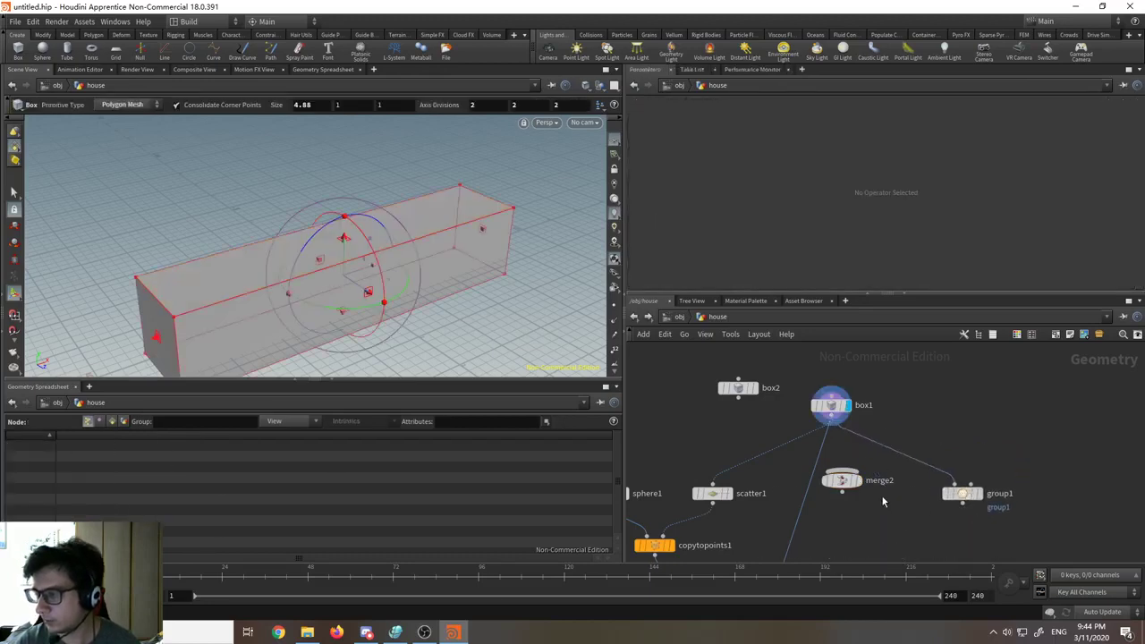
Step: Wire box1 and box2 into merge2 and place box2 beside box1
{"action": "left_click_drag", "start_coordinate": [847, 484], "coordinate": [886, 491]}
{"action": "left_click_drag", "start_coordinate": [832, 422], "coordinate": [876, 474]}
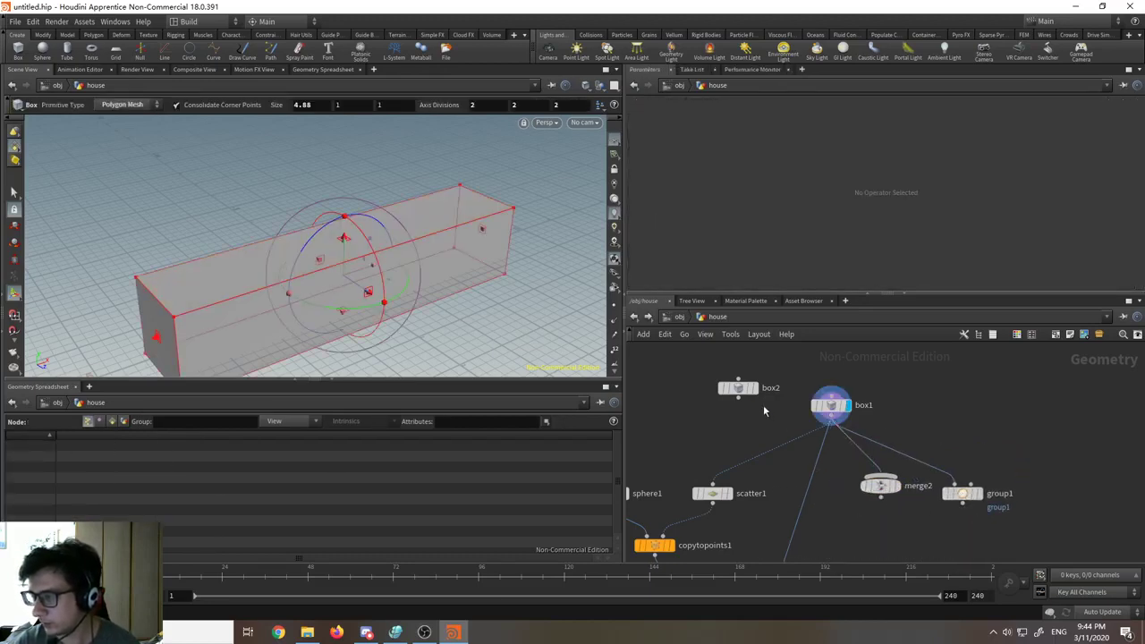
{"action": "left_click_drag", "start_coordinate": [737, 396], "coordinate": [854, 478]}
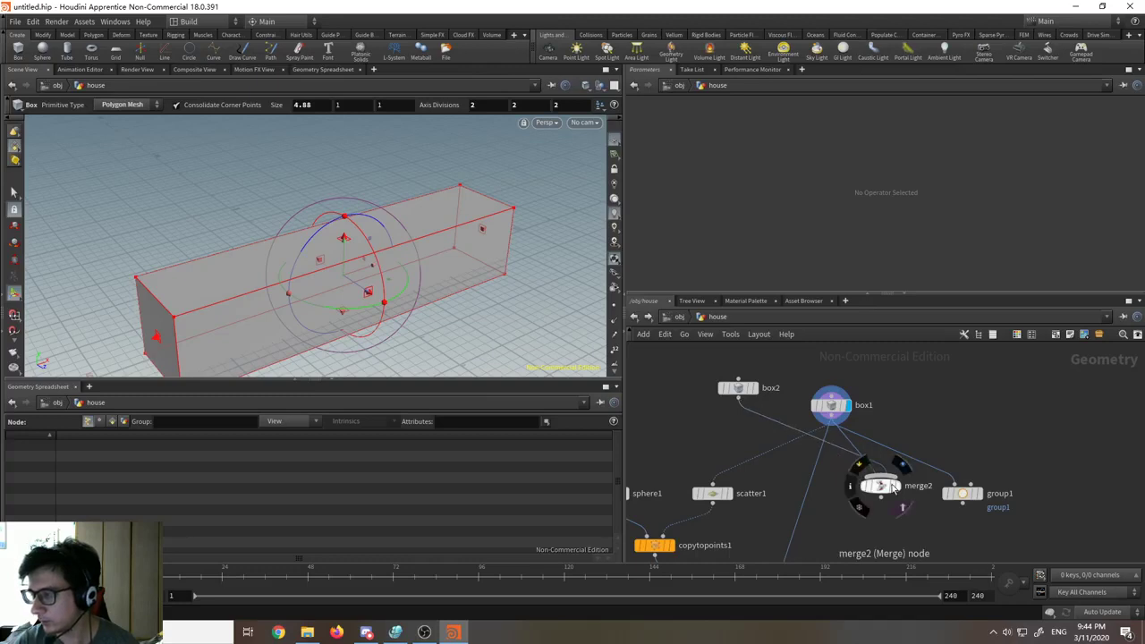
{"action": "left_click_drag", "start_coordinate": [738, 387], "coordinate": [897, 423]}
{"action": "middle_click_drag", "start_coordinate": [1003, 445], "coordinate": [1005, 428]}
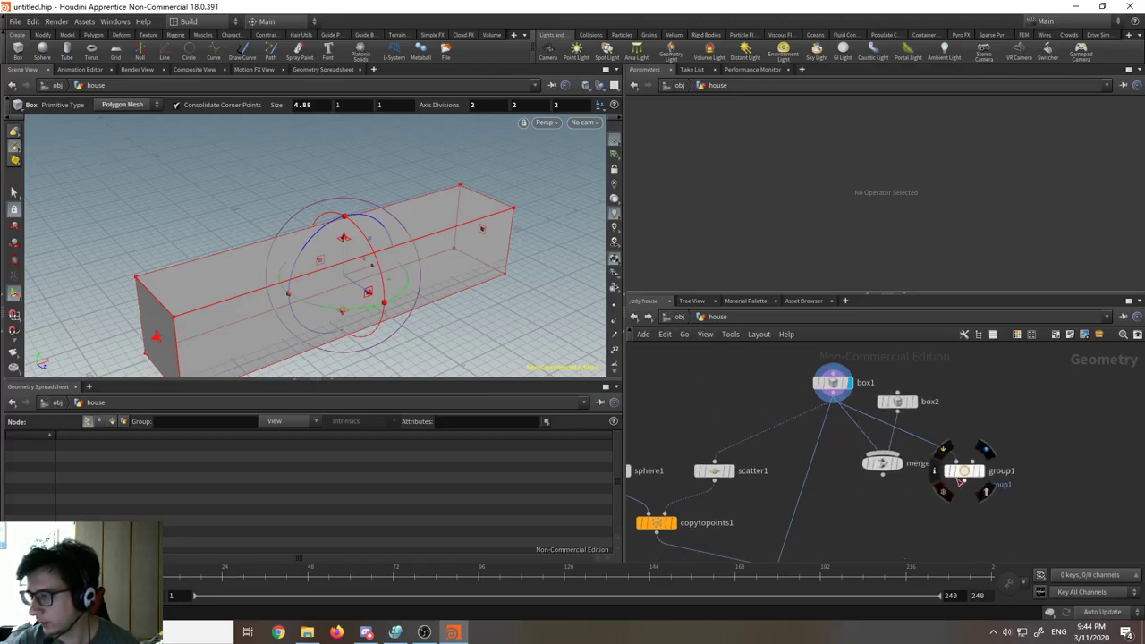
Step: Feed merge2's output into group1 and display group1 to check the grouped upper faces of both boxes
{"action": "left_click_drag", "start_coordinate": [965, 477], "coordinate": [964, 504]}
{"action": "left_click_drag", "start_coordinate": [884, 477], "coordinate": [963, 490]}
{"action": "left_click", "coordinate": [983, 504]}
{"action": "key", "text": "Escape"}
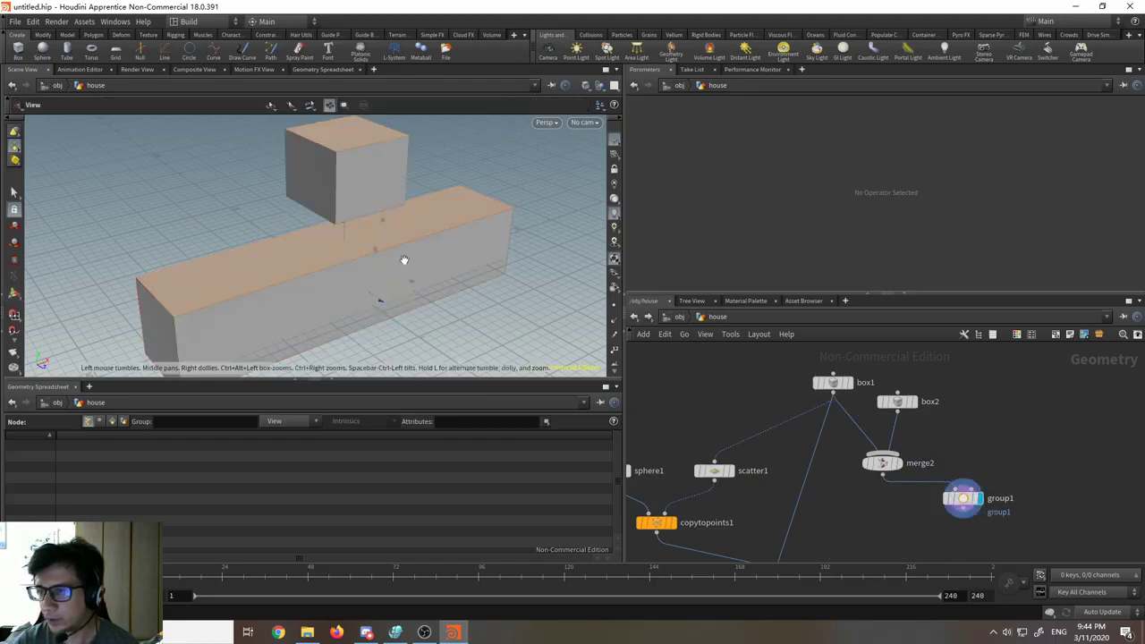
{"action": "left_click_drag", "start_coordinate": [403, 259], "coordinate": [439, 192]}
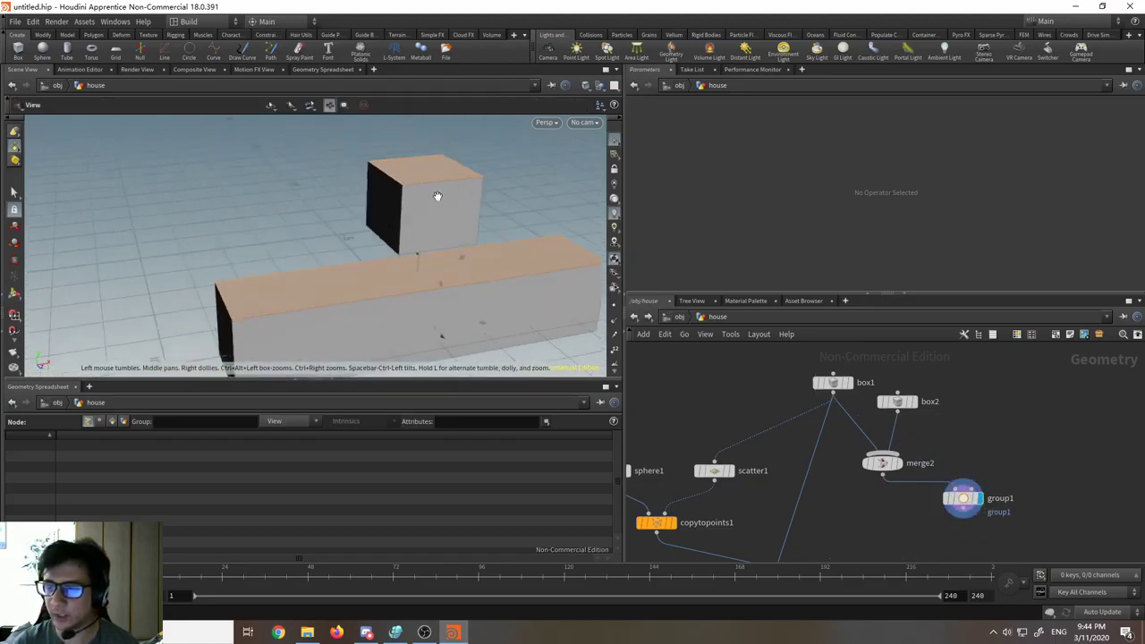
{"action": "key", "text": "Return"}
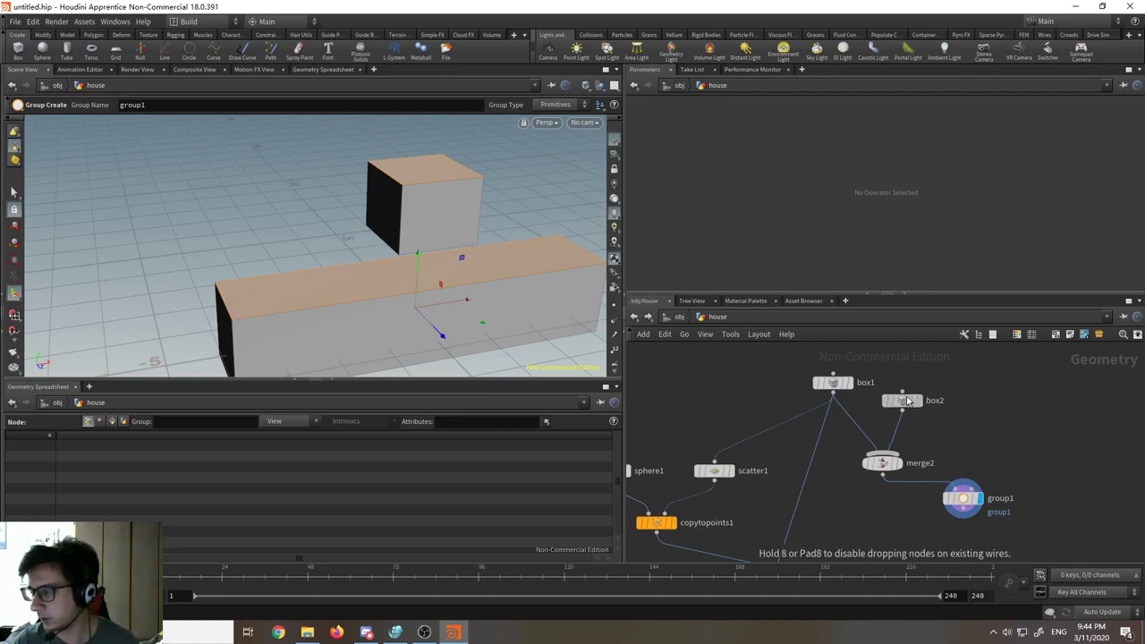
Step: Disconnect box2 from merge2, move group1 under merge2, and place box2 beside them
{"action": "mouse_move", "coordinate": [903, 404]}
{"action": "left_click_drag", "start_coordinate": [903, 404], "coordinate": [984, 405]}
{"action": "middle_click_drag", "start_coordinate": [1017, 462], "coordinate": [976, 444]}
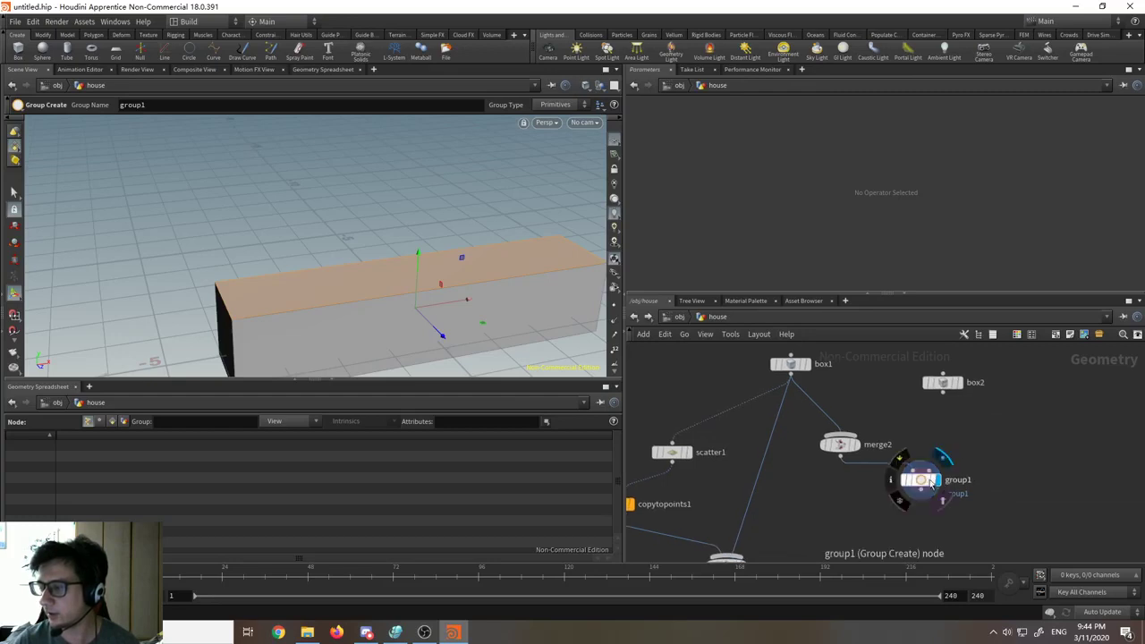
{"action": "left_click_drag", "start_coordinate": [929, 484], "coordinate": [903, 487]}
{"action": "middle_click_drag", "start_coordinate": [927, 462], "coordinate": [928, 405]}
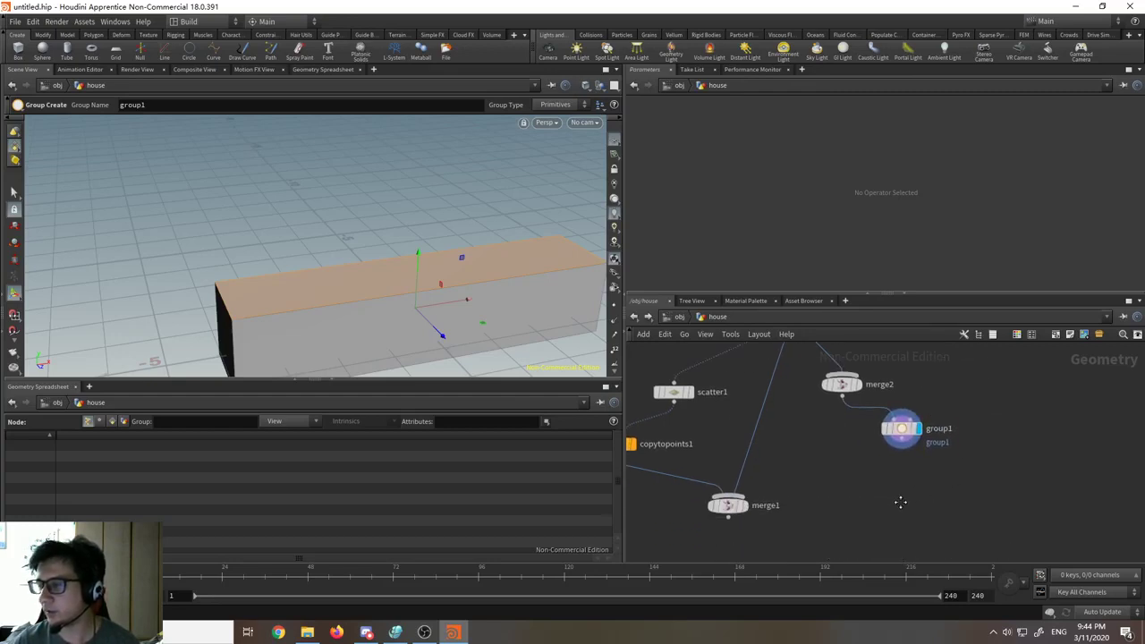
{"action": "middle_click_drag", "start_coordinate": [900, 501], "coordinate": [928, 492]}
{"action": "left_click_drag", "start_coordinate": [822, 470], "coordinate": [787, 471]}
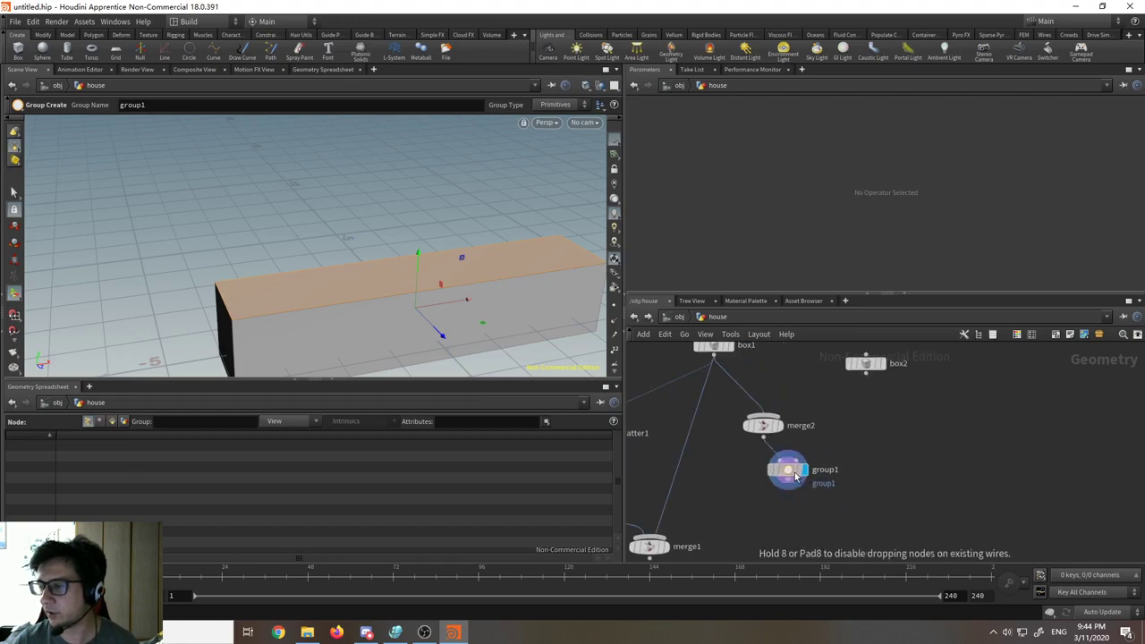
{"action": "left_click_drag", "start_coordinate": [870, 368], "coordinate": [870, 448]}
Step: Wire box1 directly into group1, bypassing merge2, and delete the merge2 node
{"action": "left_click", "coordinate": [763, 425]}
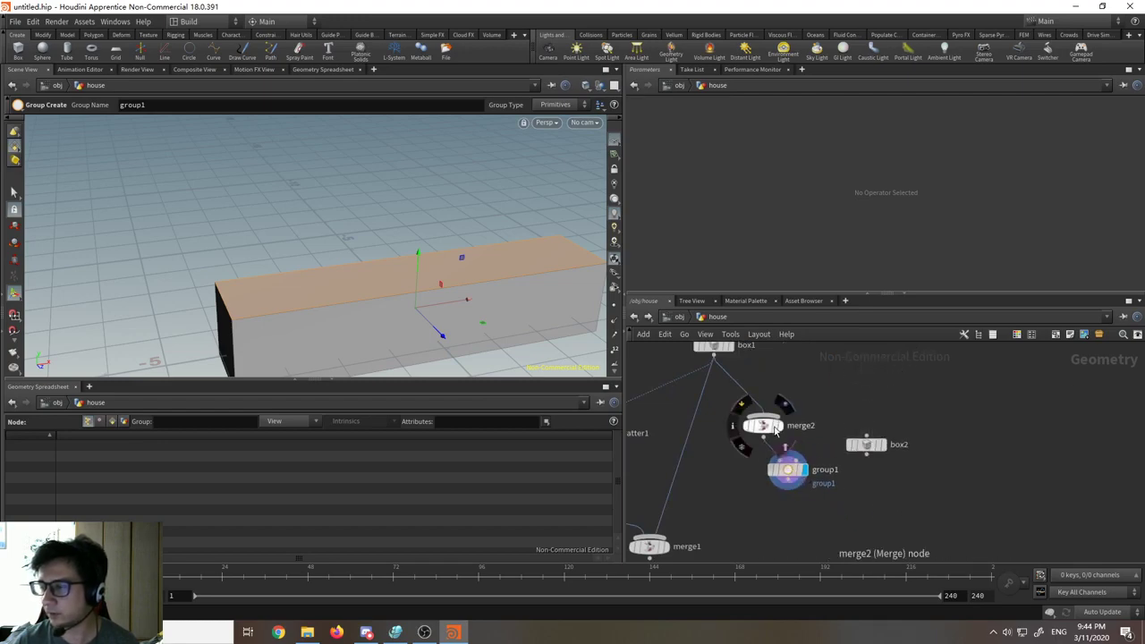
{"action": "left_click_drag", "start_coordinate": [714, 356], "coordinate": [773, 467]}
{"action": "left_click_drag", "start_coordinate": [762, 425], "coordinate": [805, 388]}
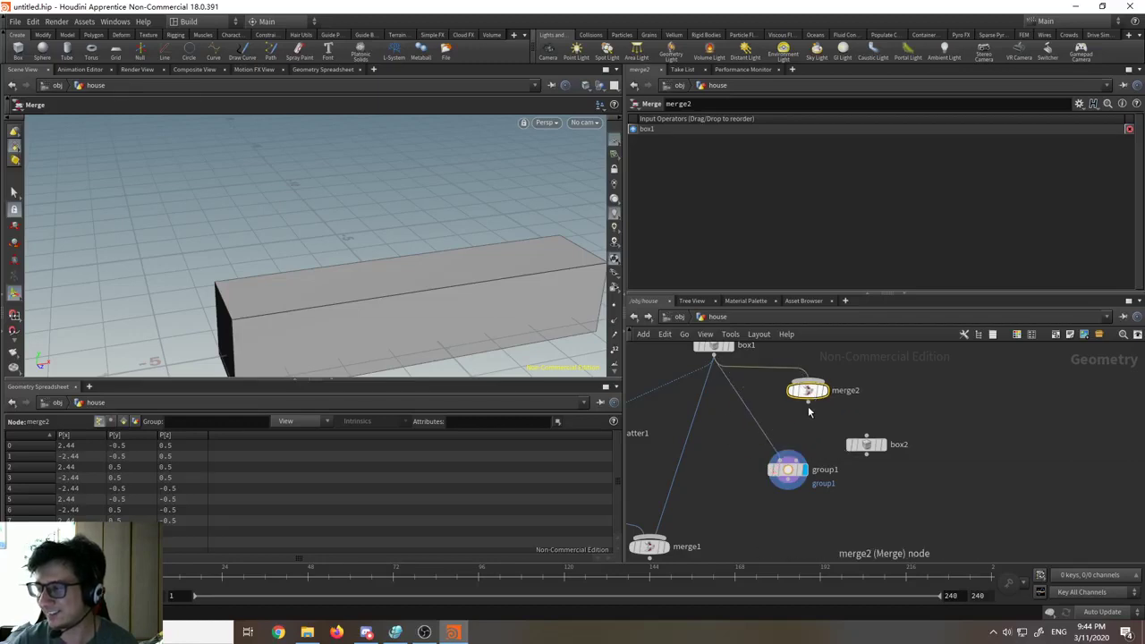
{"action": "key", "text": "Delete"}
{"action": "middle_click_drag", "start_coordinate": [811, 414], "coordinate": [829, 380]}
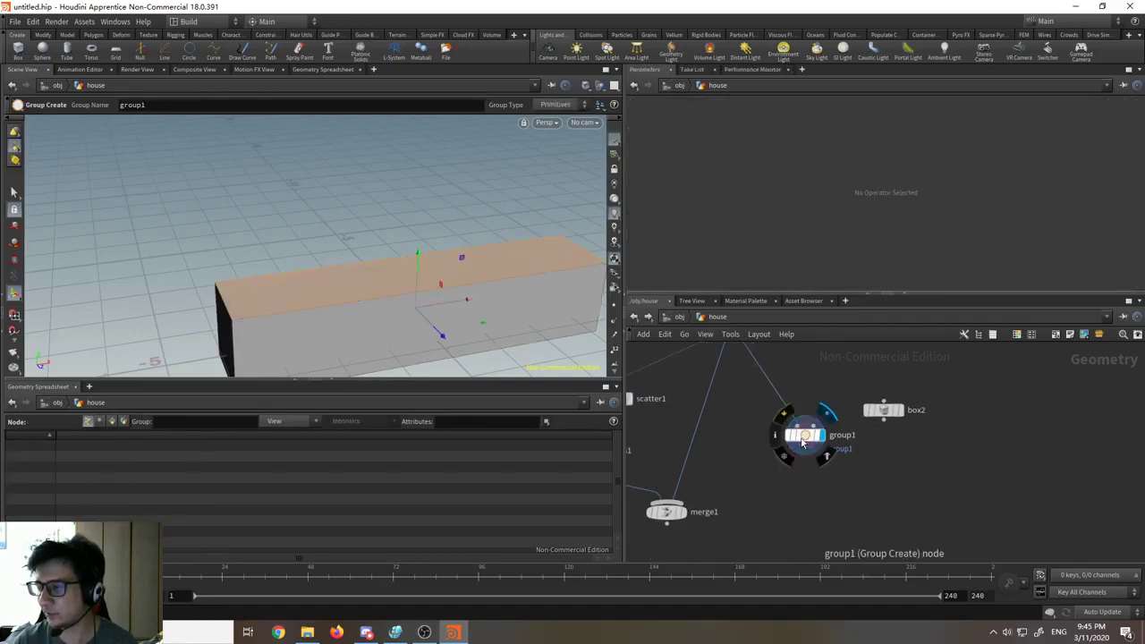
Step: Line box2 up beside group1 and add a Merge node below the two
{"action": "left_click", "coordinate": [805, 435]}
{"action": "left_click", "coordinate": [885, 412]}
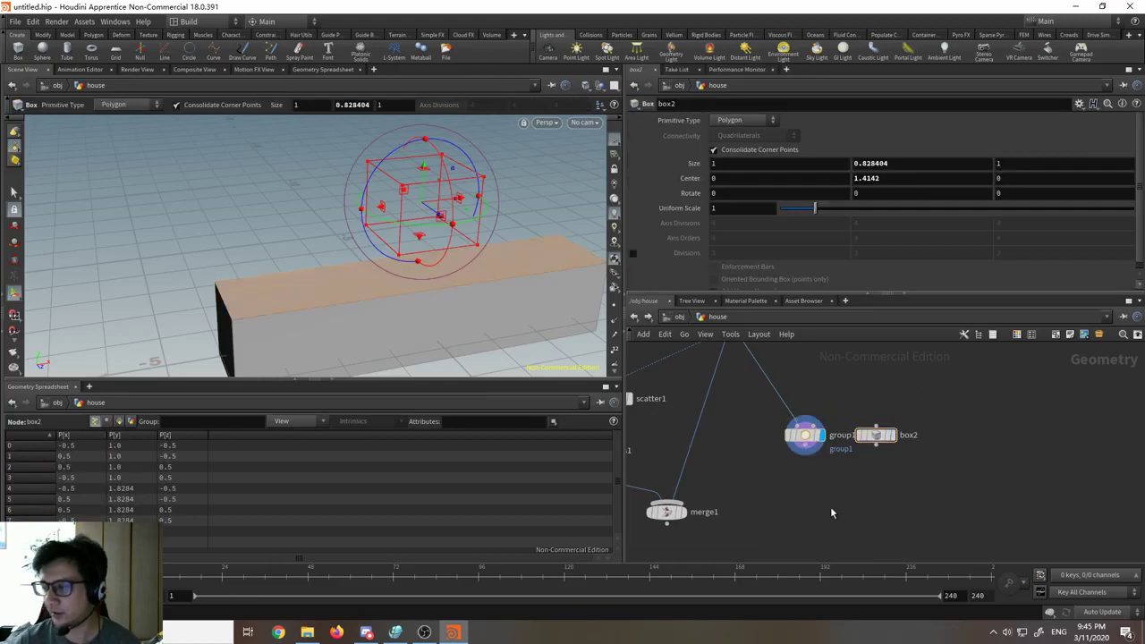
{"action": "key", "text": "Tab"}
{"action": "left_click", "coordinate": [855, 551]}
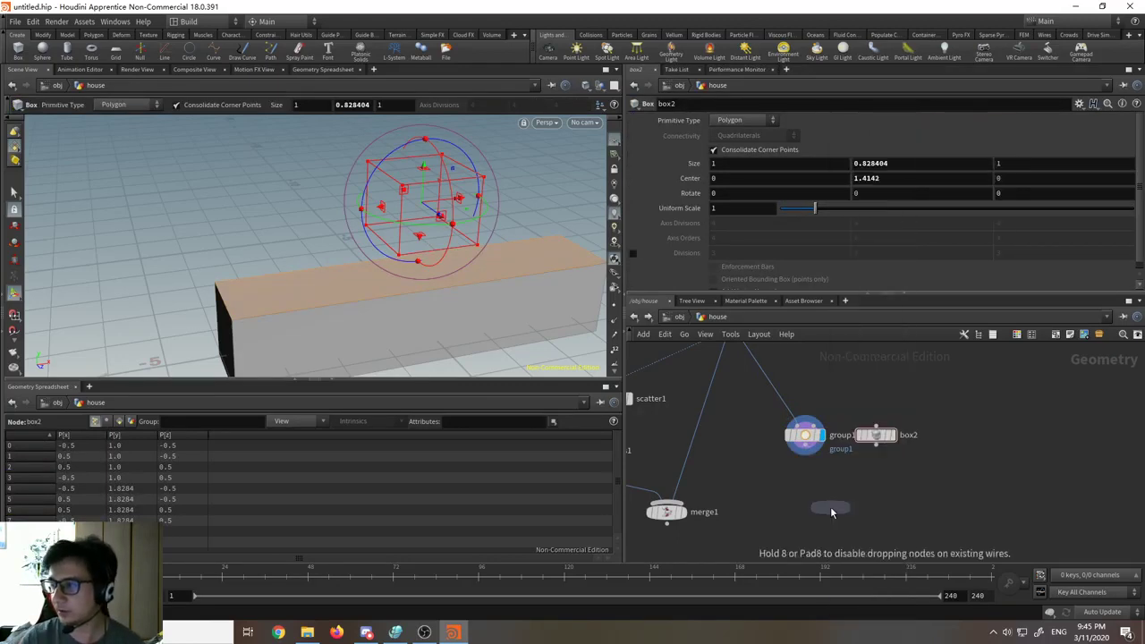
{"action": "left_click", "coordinate": [832, 507]}
Step: Wire group1 and box2 into the new Merge node and display its merged result
{"action": "left_click_drag", "start_coordinate": [805, 446], "coordinate": [832, 494]}
{"action": "left_click_drag", "start_coordinate": [875, 445], "coordinate": [851, 492]}
{"action": "left_click", "coordinate": [836, 499]}
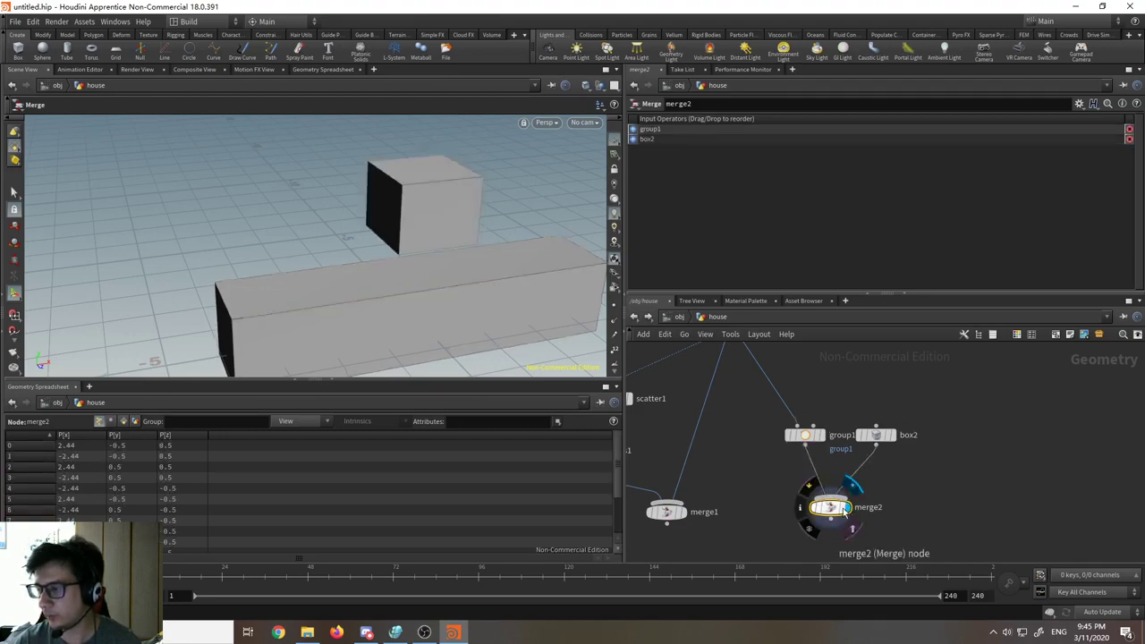
{"action": "key", "text": "Escape"}
{"action": "left_click_drag", "start_coordinate": [445, 299], "coordinate": [523, 269]}
{"action": "key", "text": "Return"}
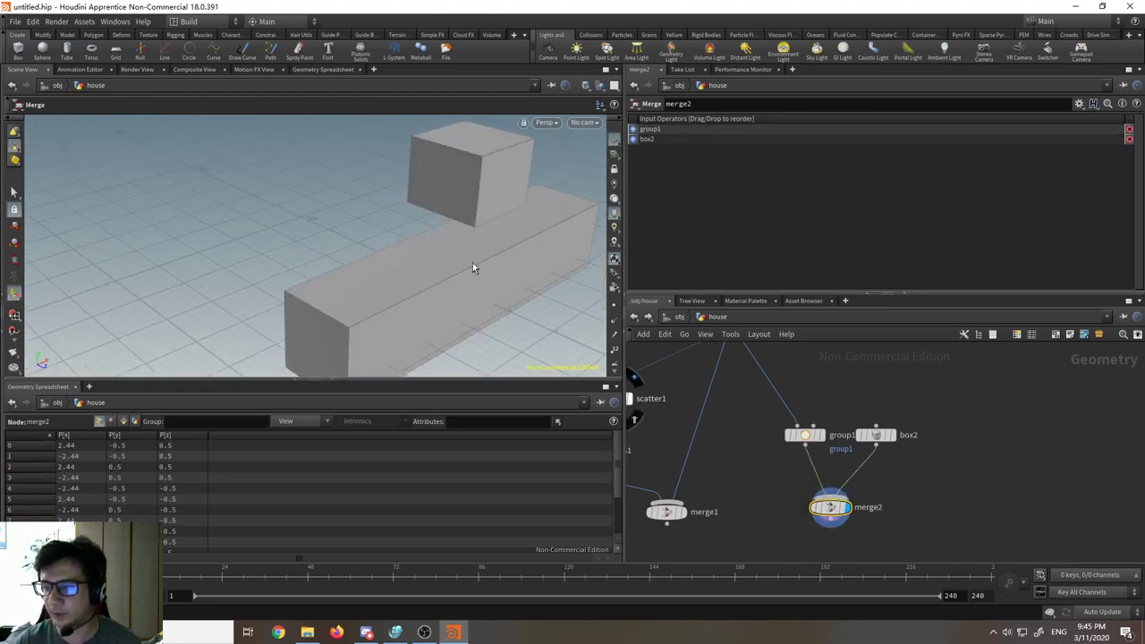
Step: Show merge2's primitive attributes in the spreadsheet, widen the group:group1 column, and examine the entry for primitive 2
{"action": "left_click", "coordinate": [123, 421]}
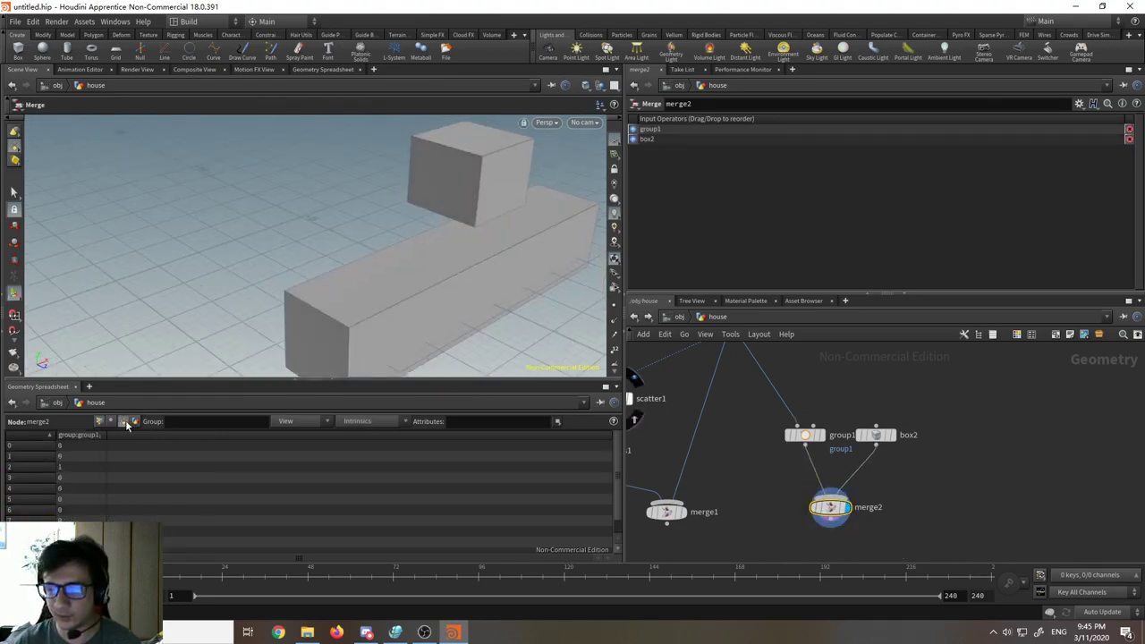
{"action": "left_click_drag", "start_coordinate": [110, 434], "coordinate": [161, 435]}
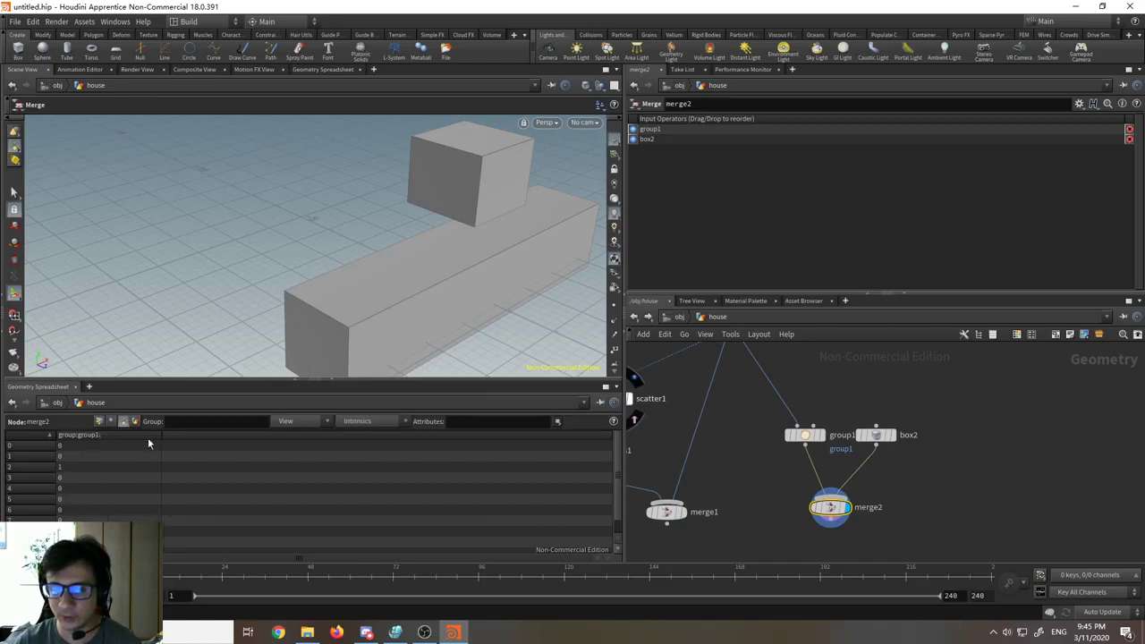
{"action": "double_click", "coordinate": [57, 465]}
{"action": "type", "text": "1"}
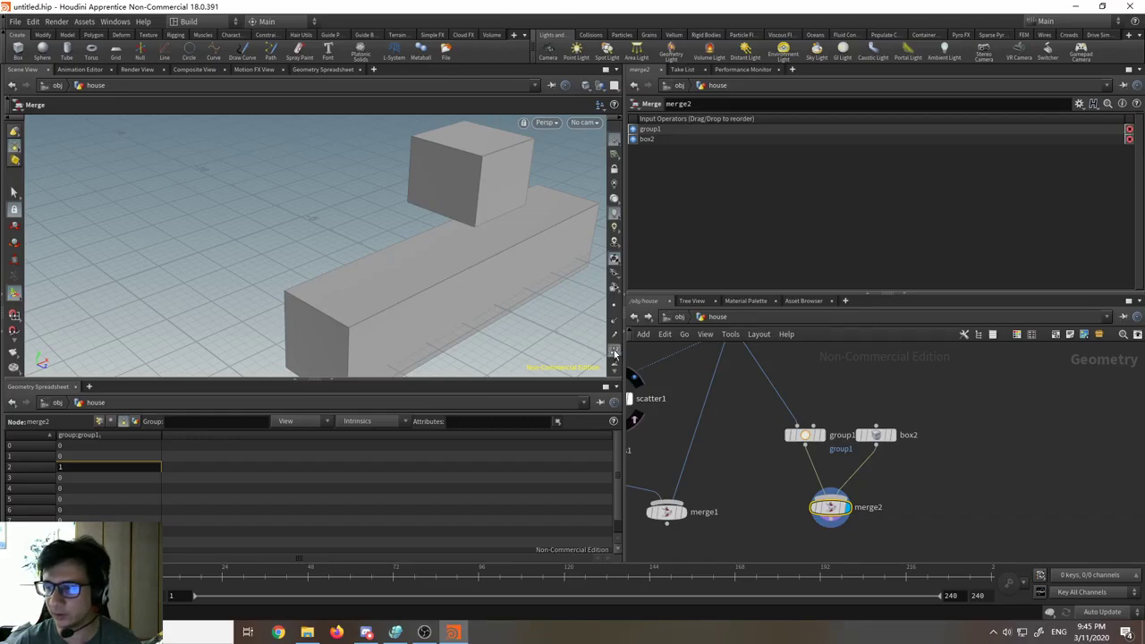
Step: Display point and primitive numbers in the viewport and locate primitive 2 on the long box
{"action": "key", "text": "Escape"}
{"action": "left_click_drag", "start_coordinate": [465, 280], "coordinate": [427, 268]}
{"action": "key", "text": "Return"}
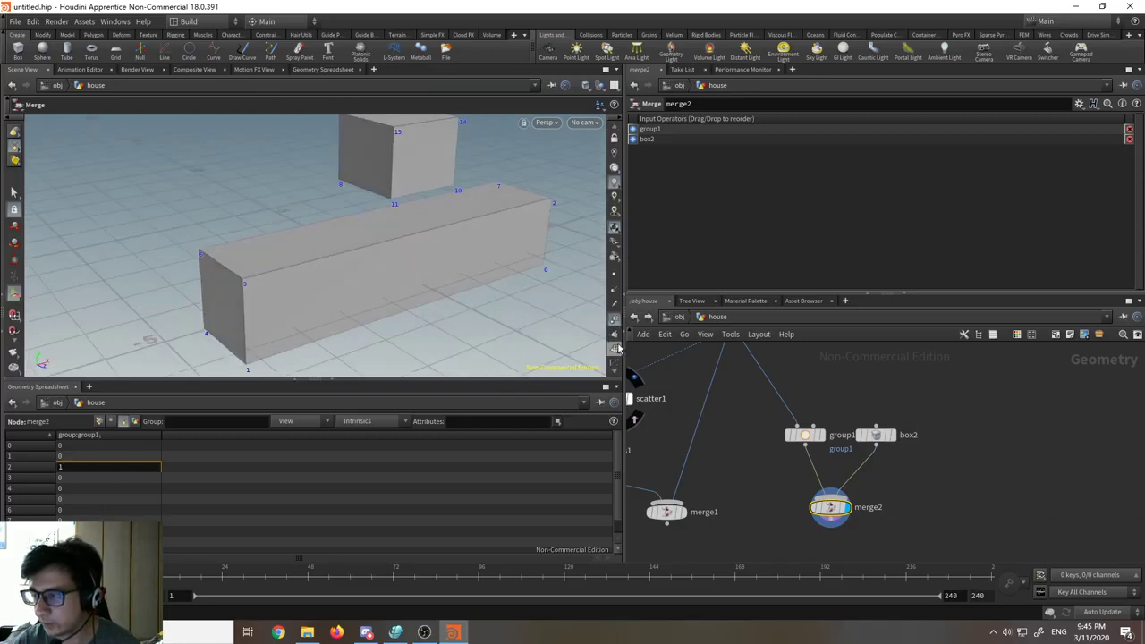
{"action": "left_click", "coordinate": [615, 349]}
{"action": "left_click_drag", "start_coordinate": [390, 268], "coordinate": [442, 274], "text": "alt"}
{"action": "right_click_drag", "start_coordinate": [442, 274], "coordinate": [425, 102], "text": "alt"}
{"action": "left_click_drag", "start_coordinate": [394, 238], "coordinate": [418, 231], "text": "alt"}
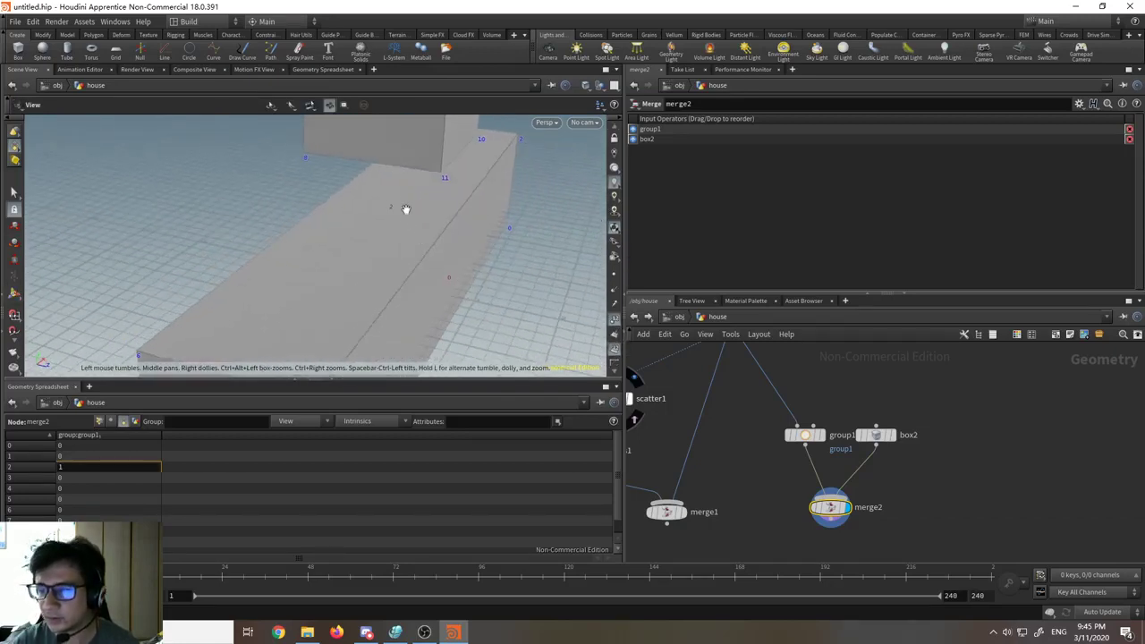
{"action": "key", "text": "Return"}
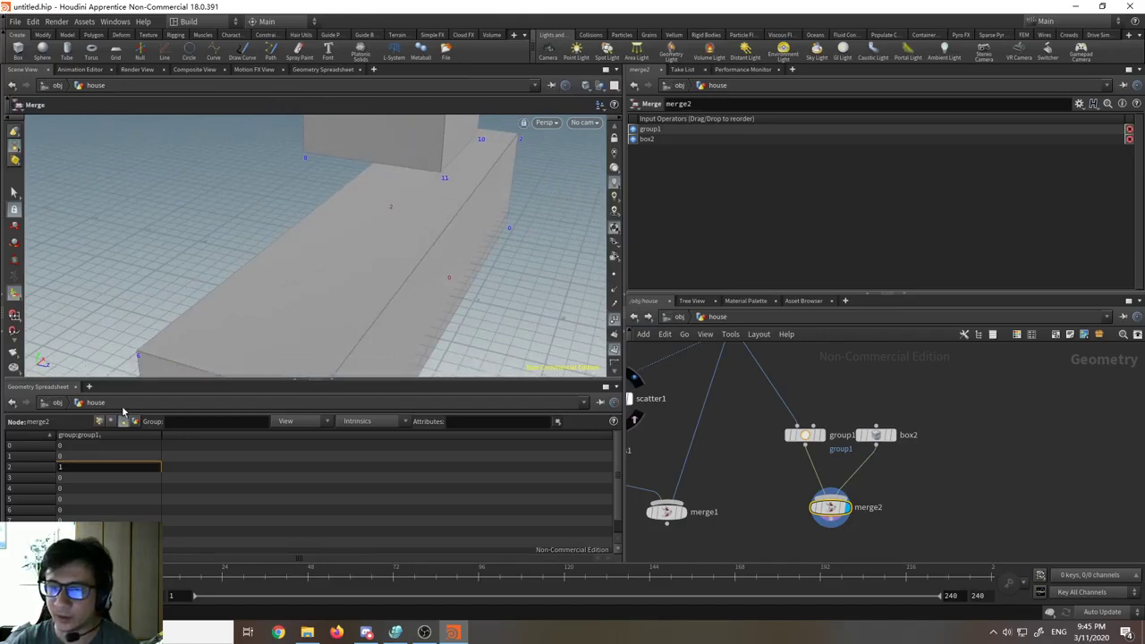
Step: Delete the box2 and merge2 nodes, keeping only group1 on that branch of the network
{"action": "key", "text": "Escape"}
{"action": "left_click_drag", "start_coordinate": [474, 253], "coordinate": [459, 309]}
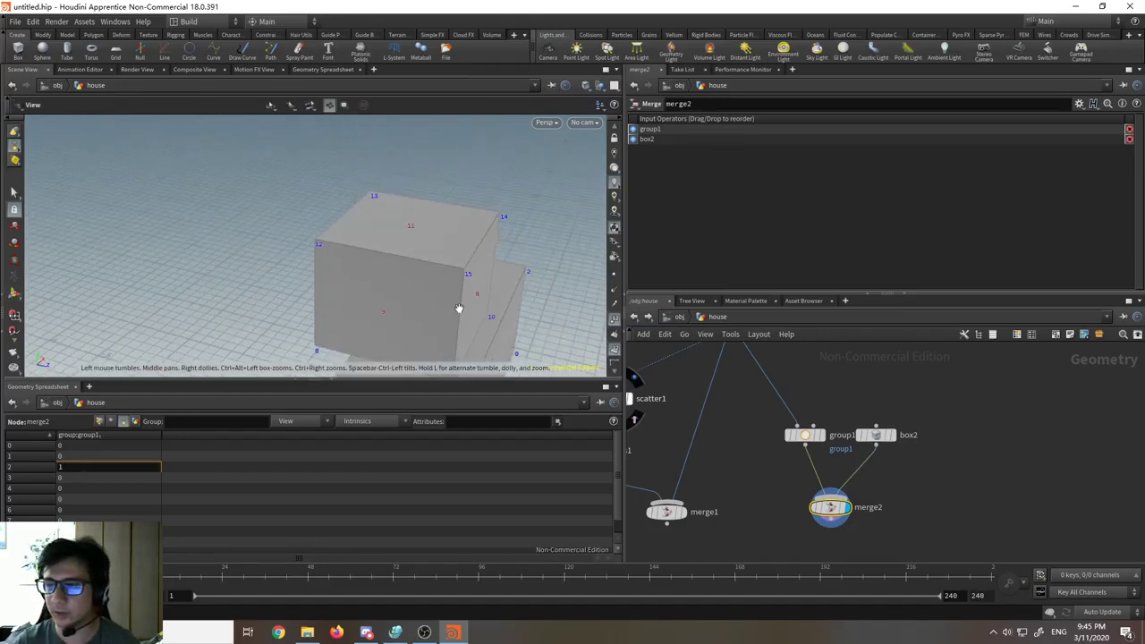
{"action": "scroll", "coordinate": [67, 483], "scroll_direction": "down", "scroll_amount": 1}
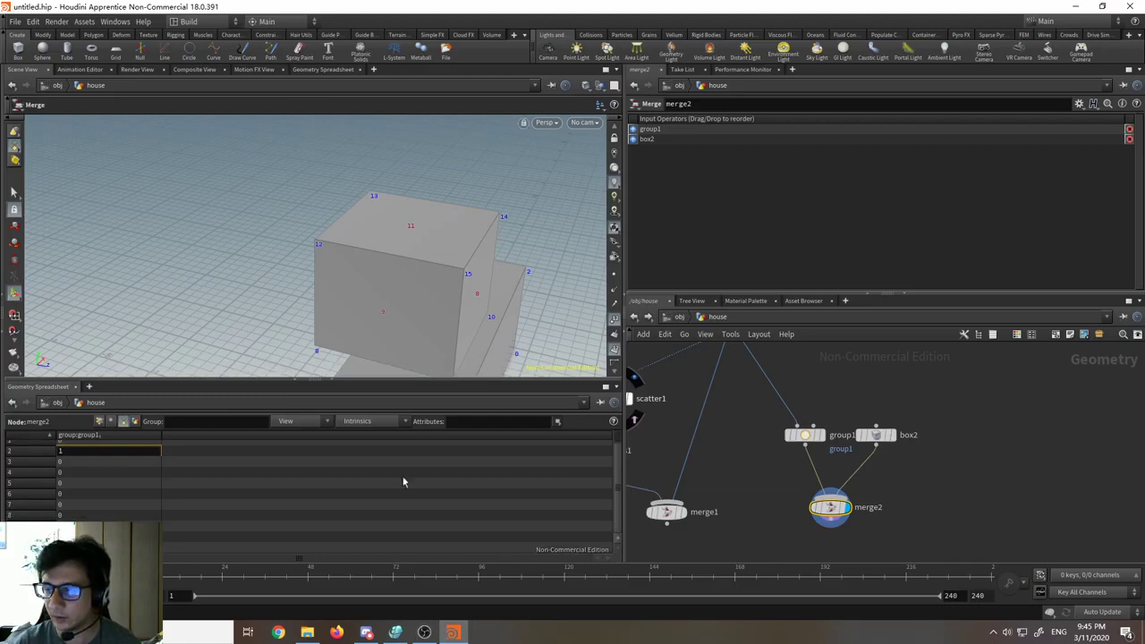
{"action": "key", "text": "Escape"}
{"action": "left_click_drag", "start_coordinate": [434, 306], "coordinate": [511, 350]}
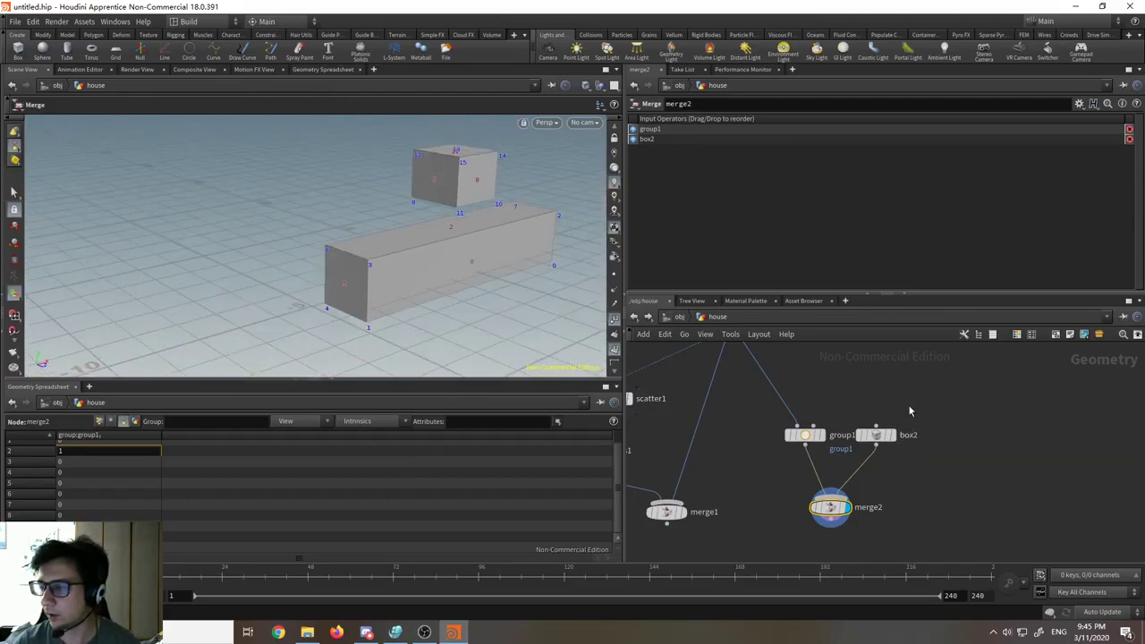
{"action": "left_click", "coordinate": [877, 436]}
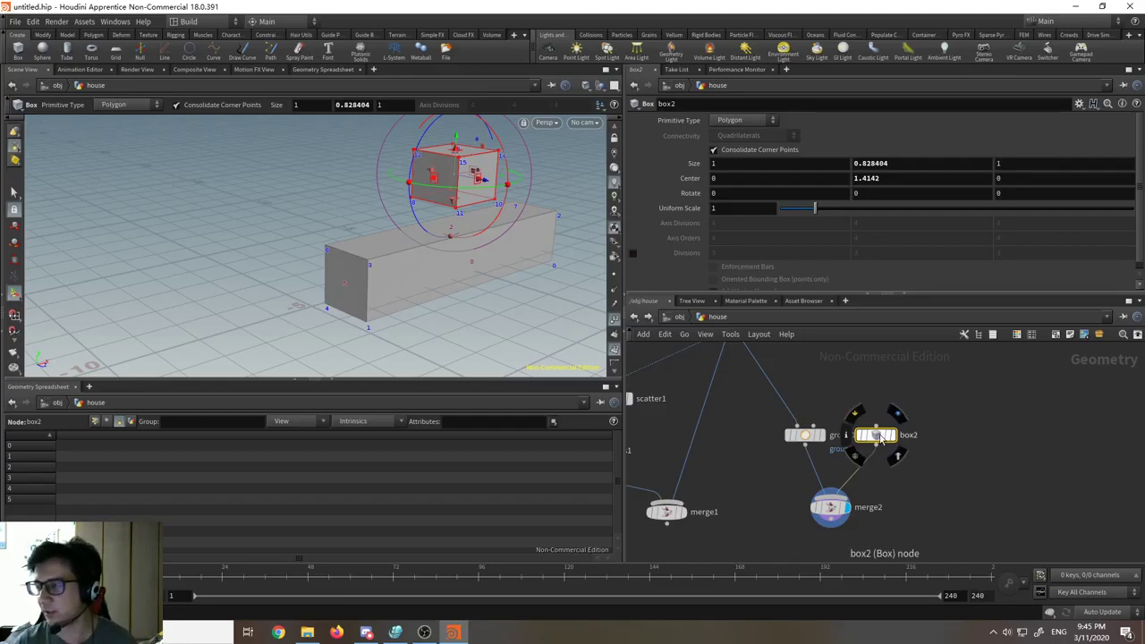
{"action": "left_click_drag", "start_coordinate": [880, 437], "coordinate": [903, 436]}
{"action": "key", "text": "Delete"}
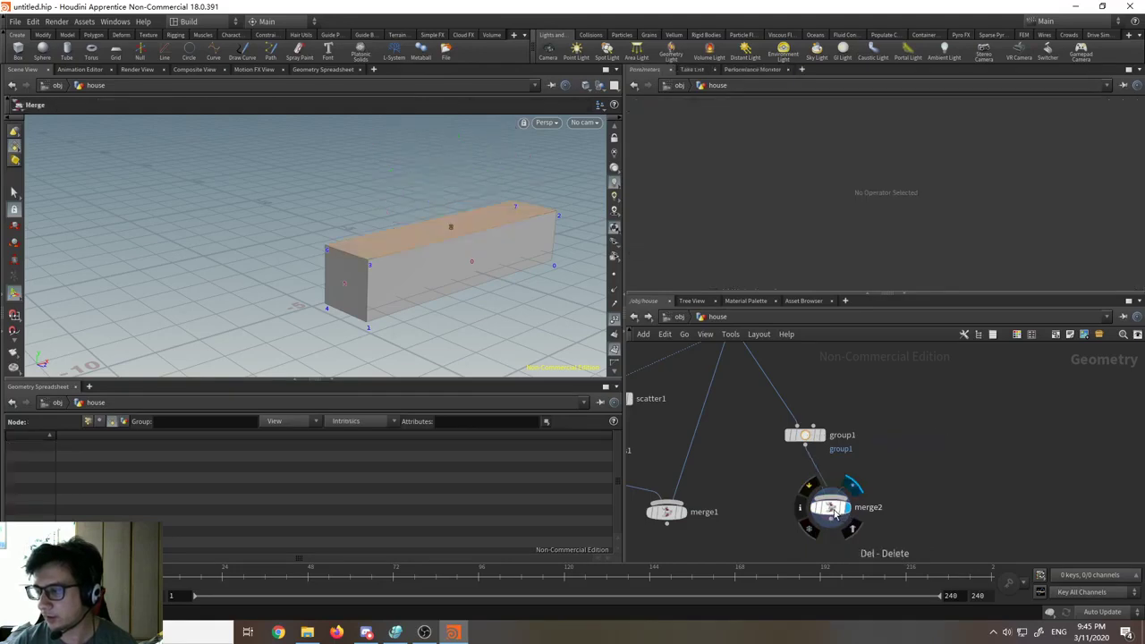
{"action": "left_click", "coordinate": [832, 508]}
{"action": "key", "text": "Delete"}
Step: Move the group1 node closer beneath box1 and select it
{"action": "middle_click_drag", "start_coordinate": [924, 494], "coordinate": [951, 534]}
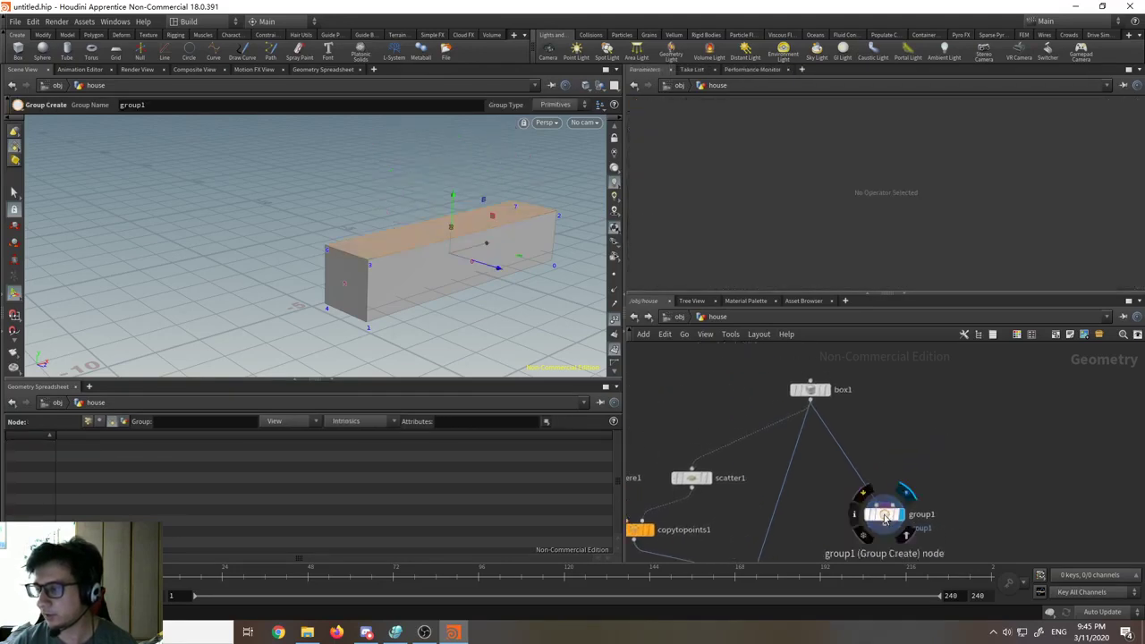
{"action": "left_click_drag", "start_coordinate": [884, 518], "coordinate": [858, 455]}
{"action": "left_click", "coordinate": [859, 457]}
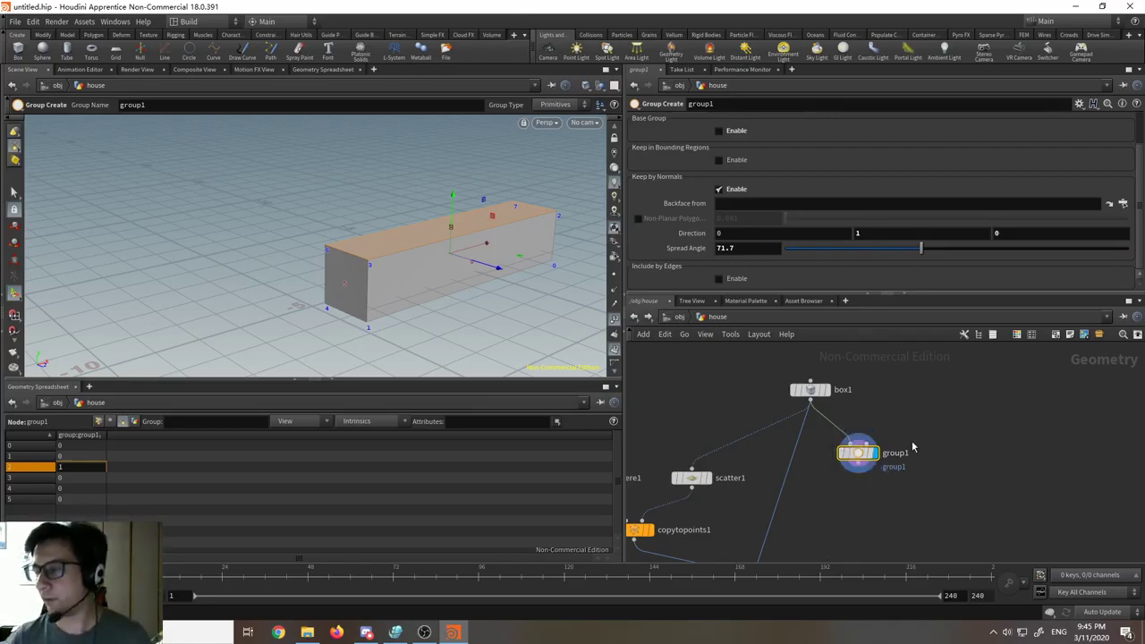
Step: Rename the group1 node to selectTopFaces
{"action": "scroll", "coordinate": [916, 447], "scroll_direction": "up", "scroll_amount": 5}
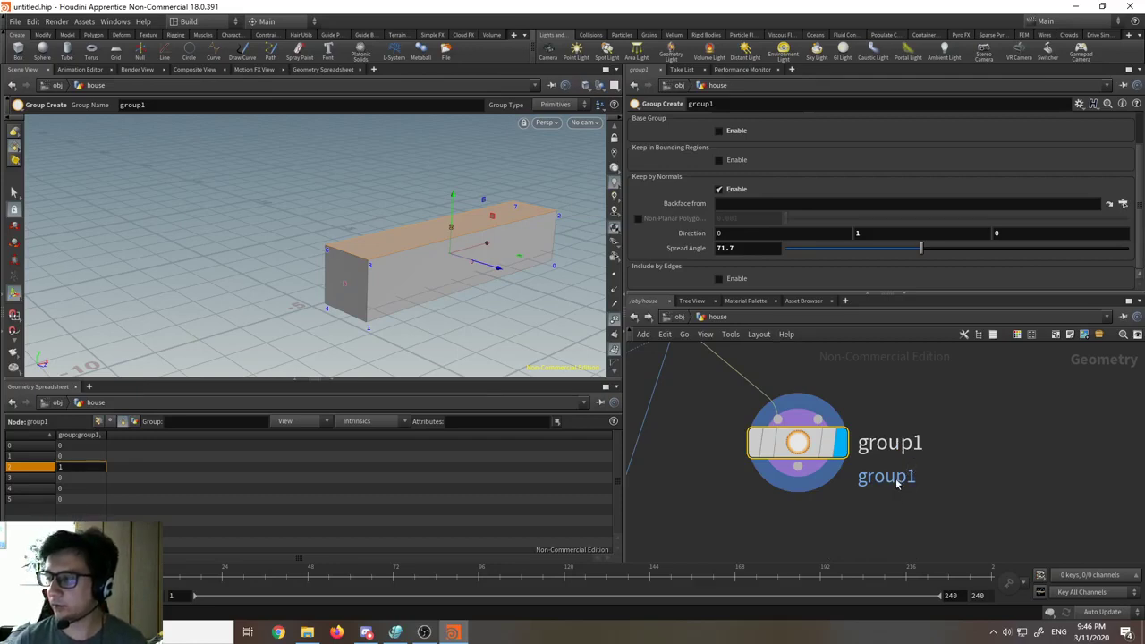
{"action": "double_click", "coordinate": [898, 446]}
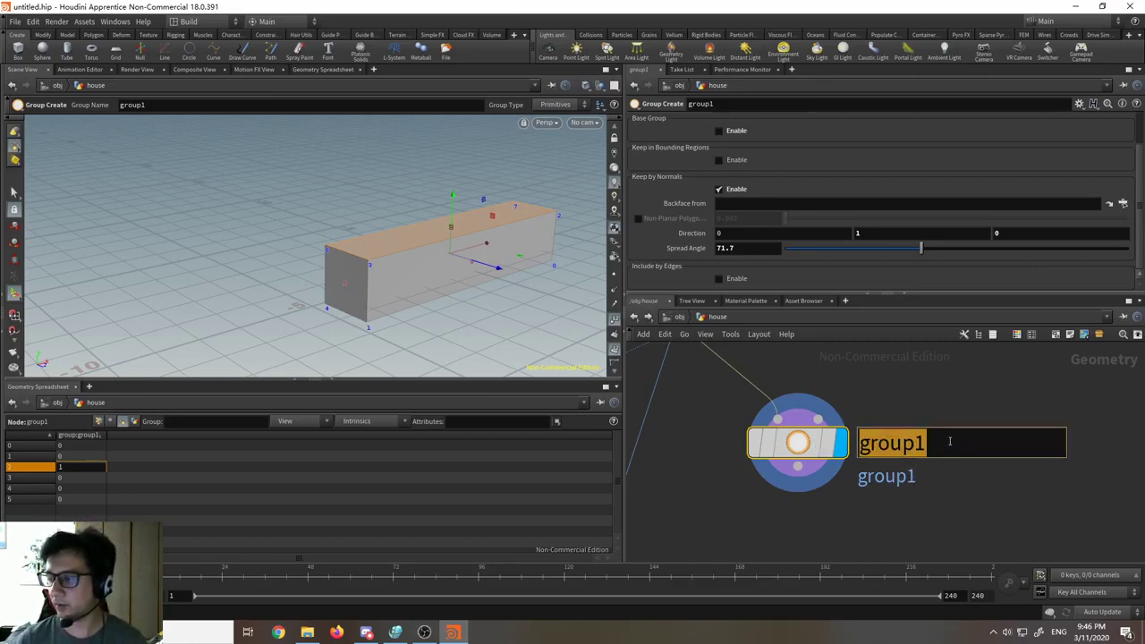
{"action": "left_click", "coordinate": [932, 490]}
{"action": "left_click", "coordinate": [904, 444]}
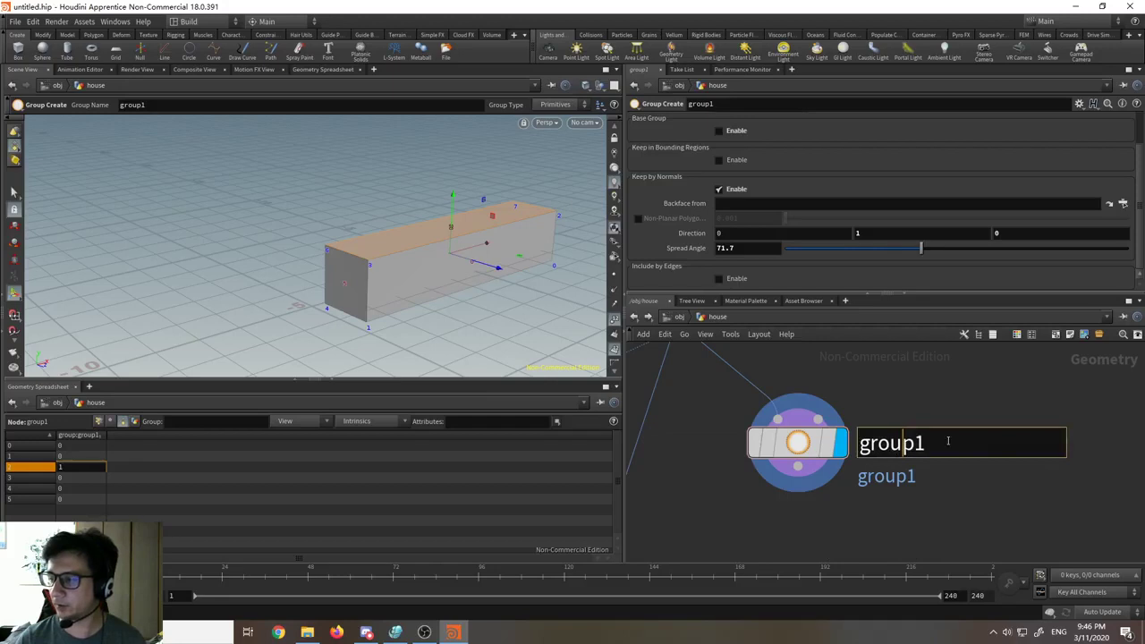
{"action": "left_click_drag", "start_coordinate": [948, 439], "coordinate": [868, 404]}
{"action": "left_click", "coordinate": [870, 406]}
{"action": "left_click", "coordinate": [905, 443]}
{"action": "double_click", "coordinate": [925, 441]}
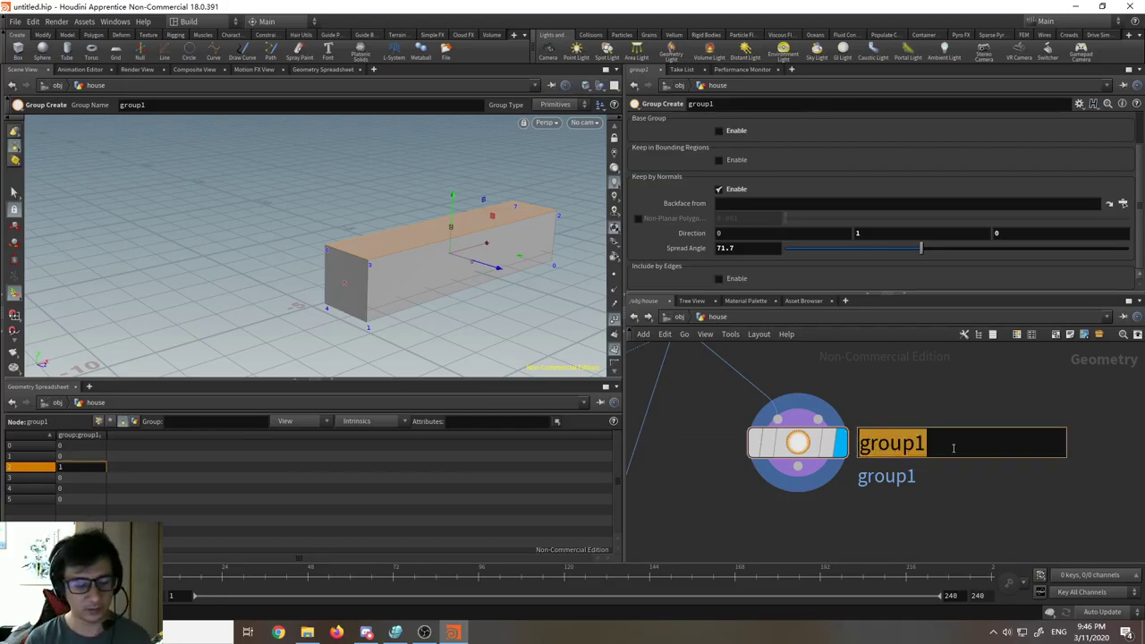
{"action": "type", "text": "selectT"}
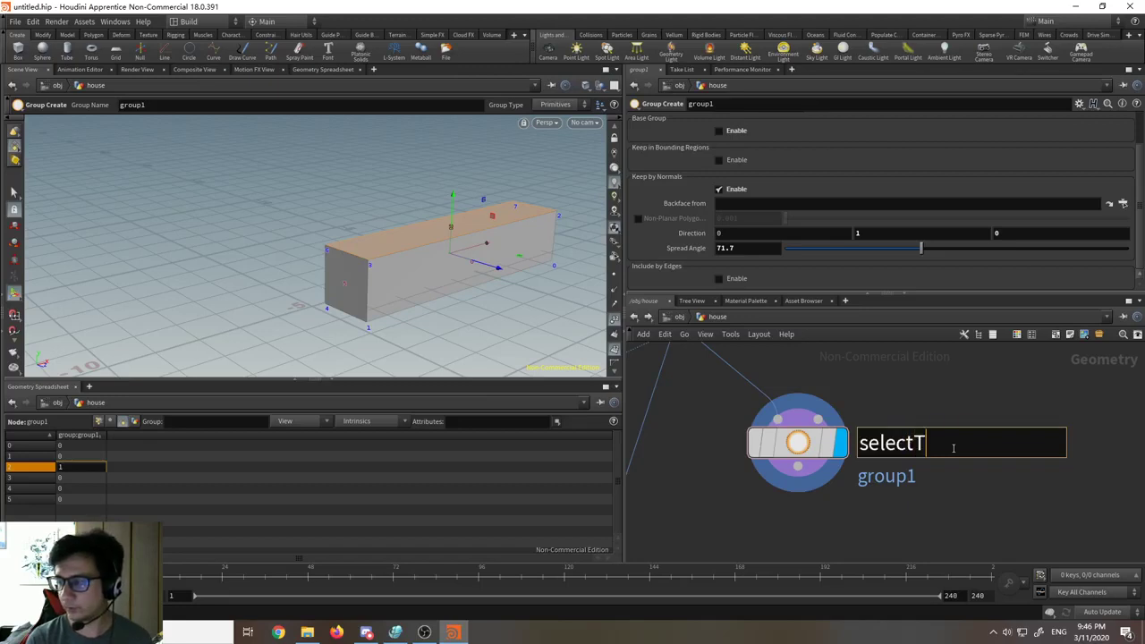
{"action": "type", "text": "opFaces"}
{"action": "key", "text": "Return"}
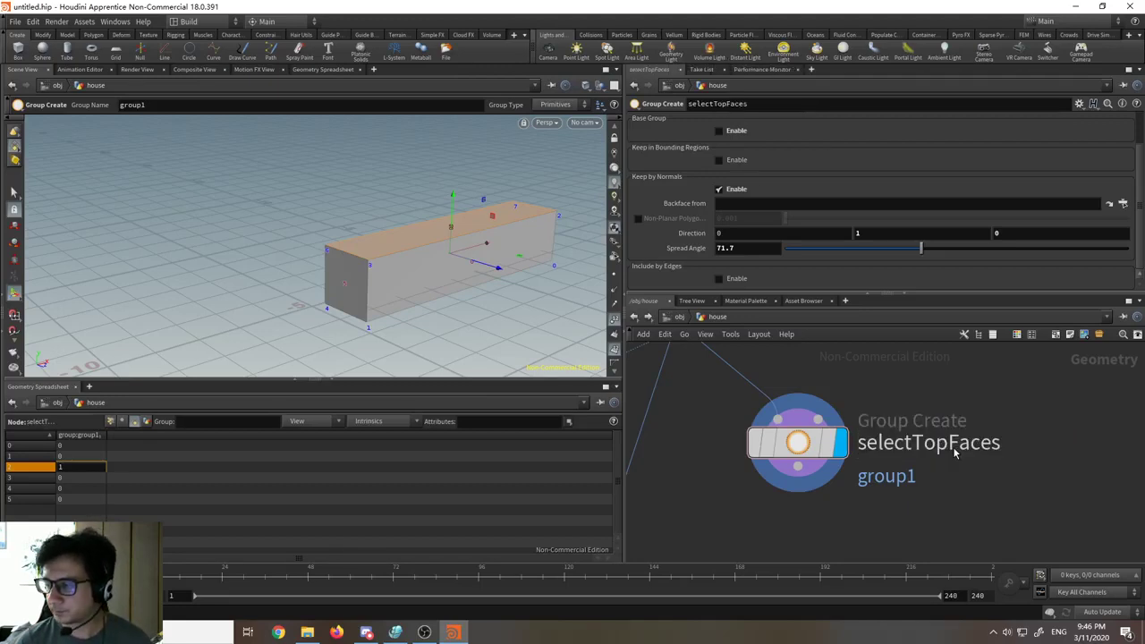
{"action": "left_click", "coordinate": [954, 448]}
{"action": "left_click", "coordinate": [1017, 445]}
{"action": "left_click", "coordinate": [1005, 408]}
{"action": "left_click", "coordinate": [995, 444]}
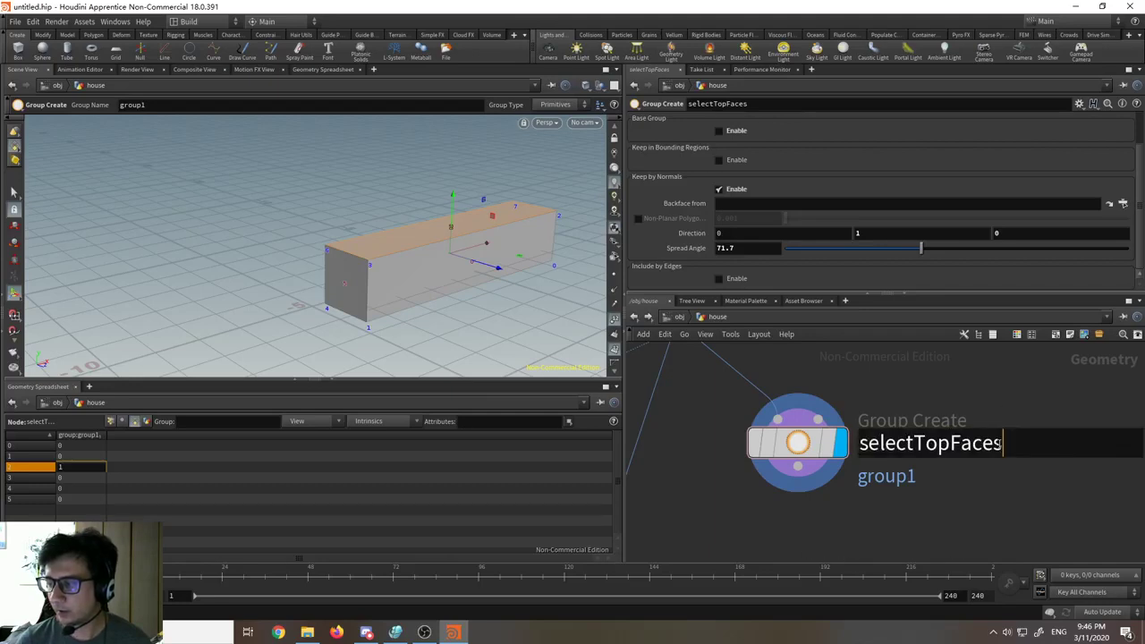
{"action": "left_click", "coordinate": [1008, 411]}
Step: Rename the Group Create node to select_top_faces, with underscores between lowercase words
{"action": "left_click", "coordinate": [991, 447]}
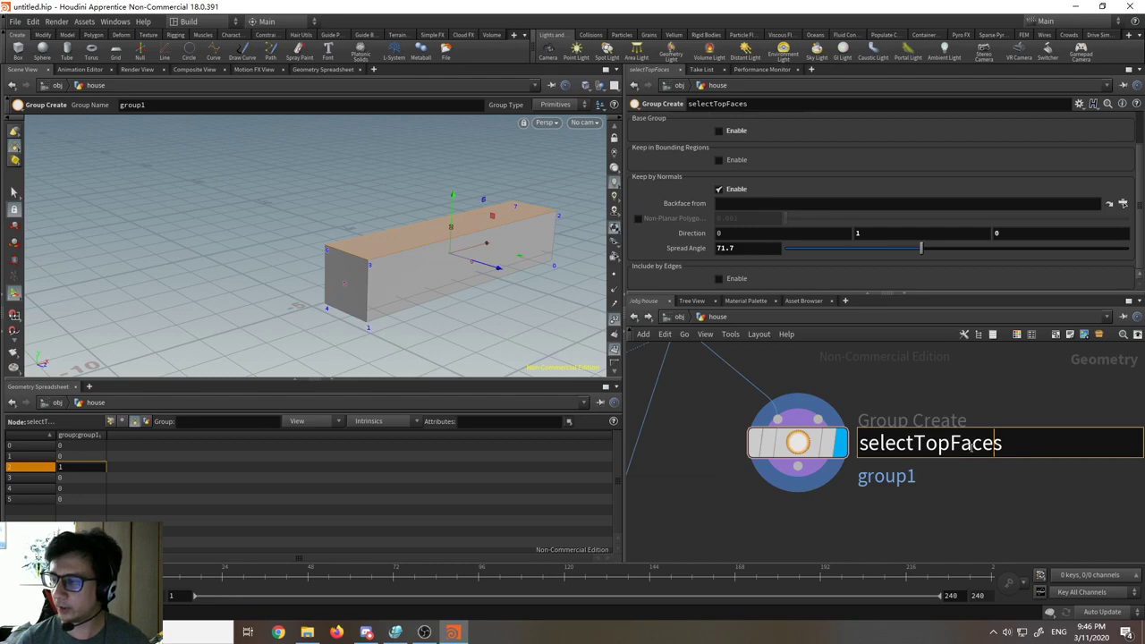
{"action": "left_click_drag", "start_coordinate": [1003, 444], "coordinate": [860, 446]}
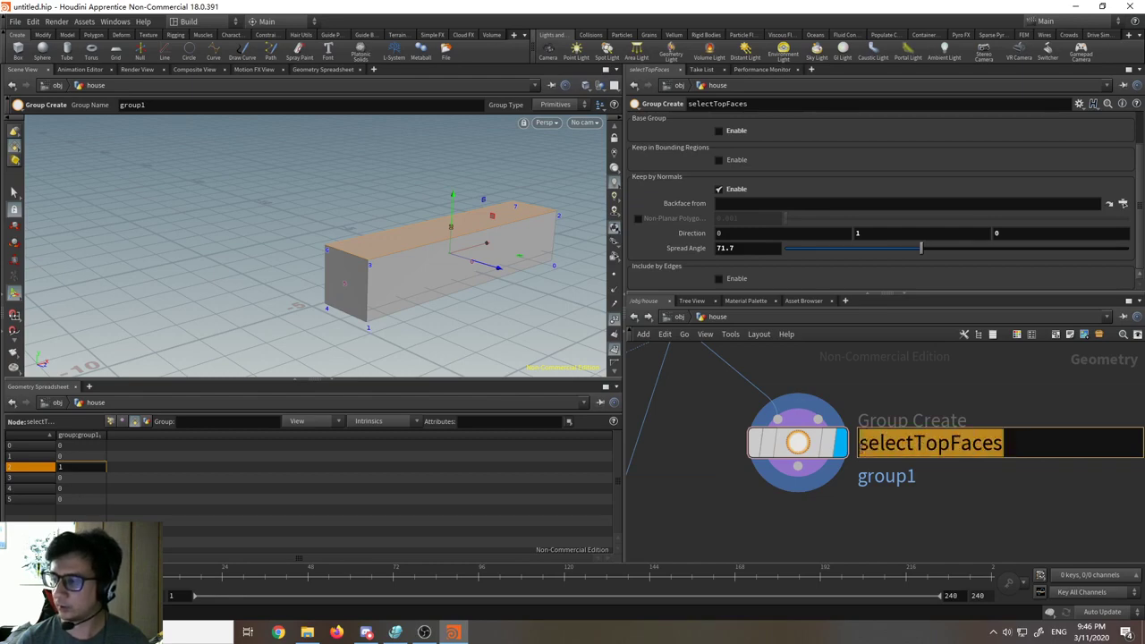
{"action": "left_click_drag", "start_coordinate": [1002, 444], "coordinate": [860, 444]}
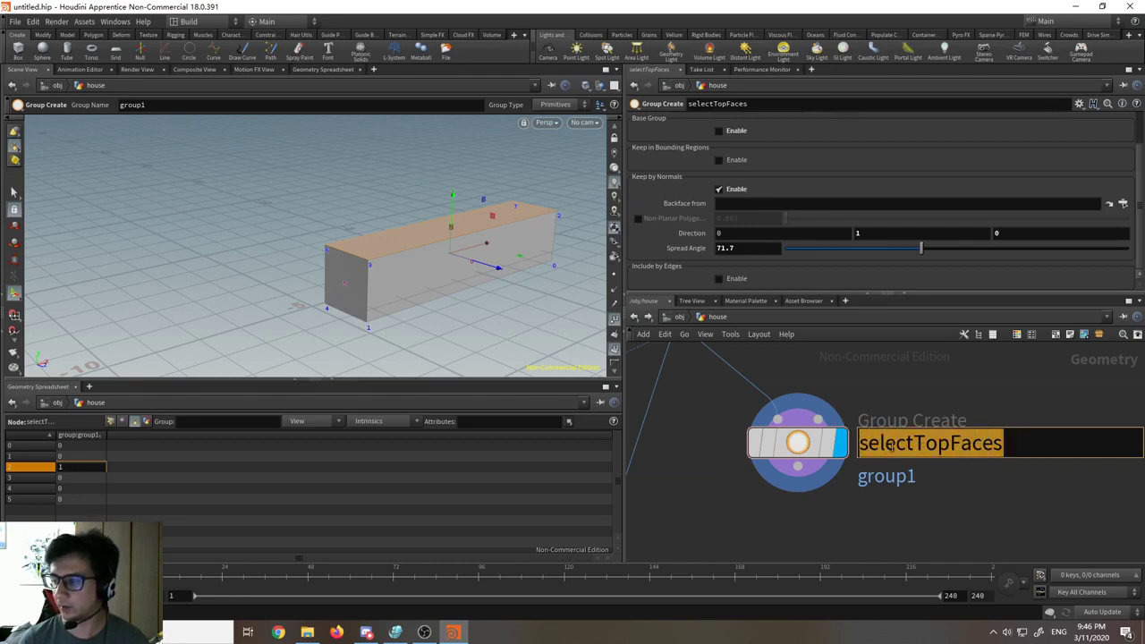
{"action": "type", "text": "selec"}
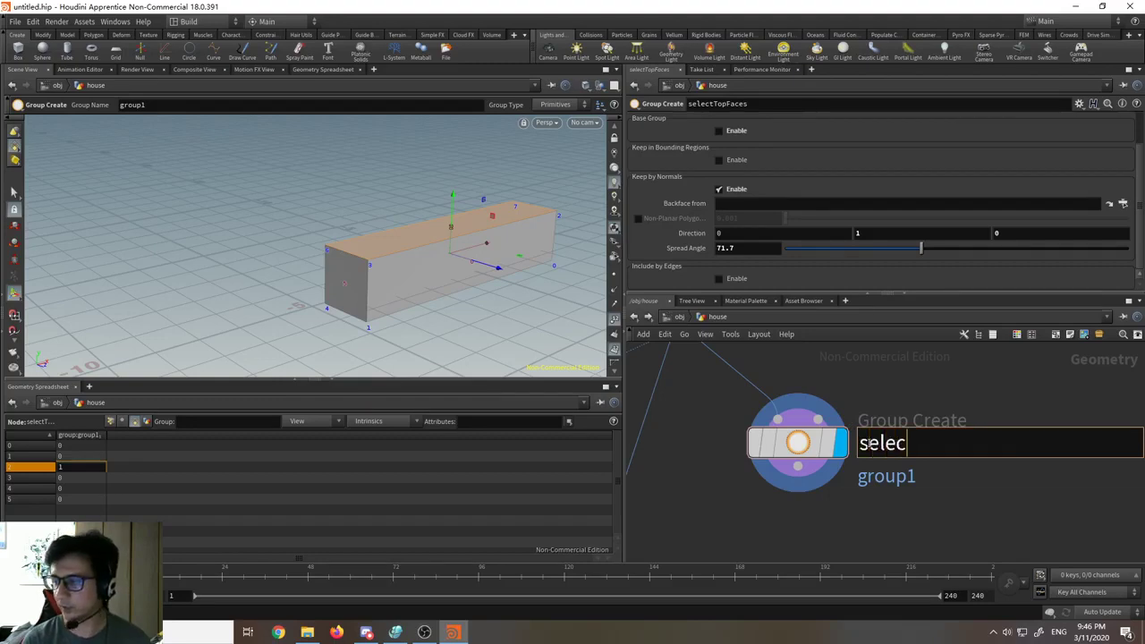
{"action": "type", "text": "tT"}
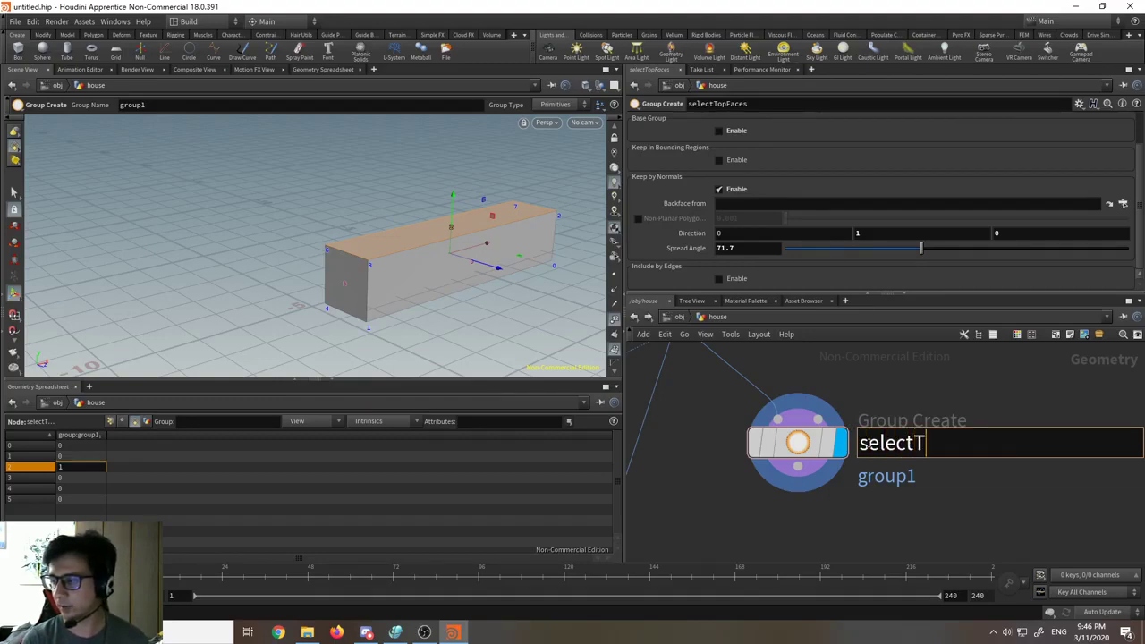
{"action": "type", "text": "opFaces"}
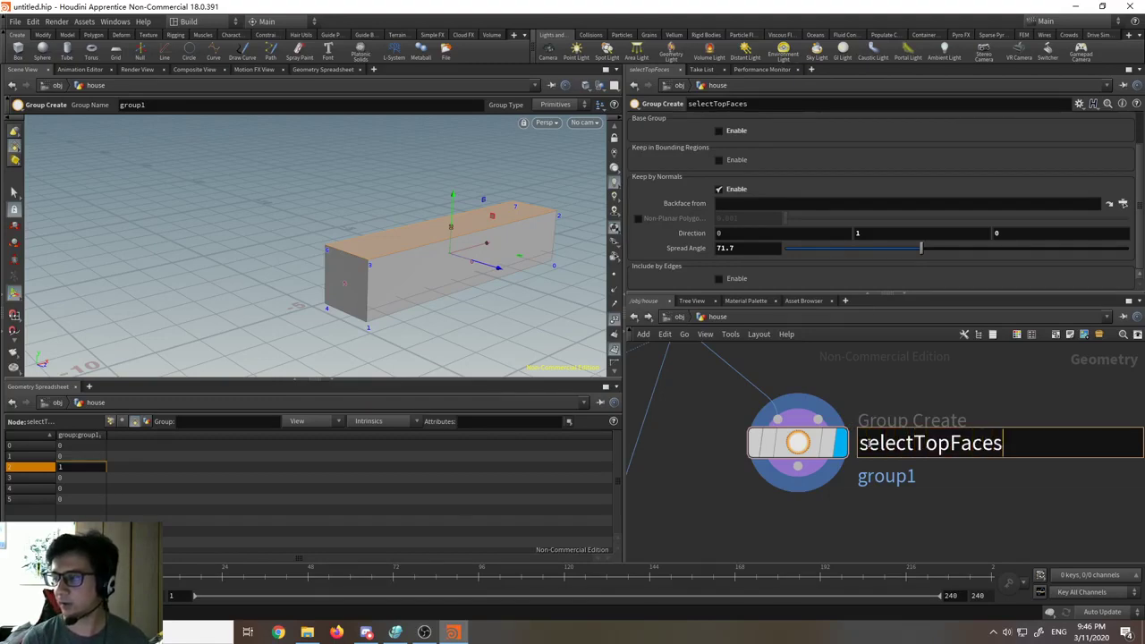
{"action": "key", "text": "BackSpace"}
{"action": "key", "text": "BackSpace"}
{"action": "key", "text": "BackSpace"}
{"action": "key", "text": "BackSpace"}
{"action": "key", "text": "BackSpace"}
{"action": "key", "text": "BackSpace"}
{"action": "key", "text": "BackSpace"}
{"action": "key", "text": "BackSpace"}
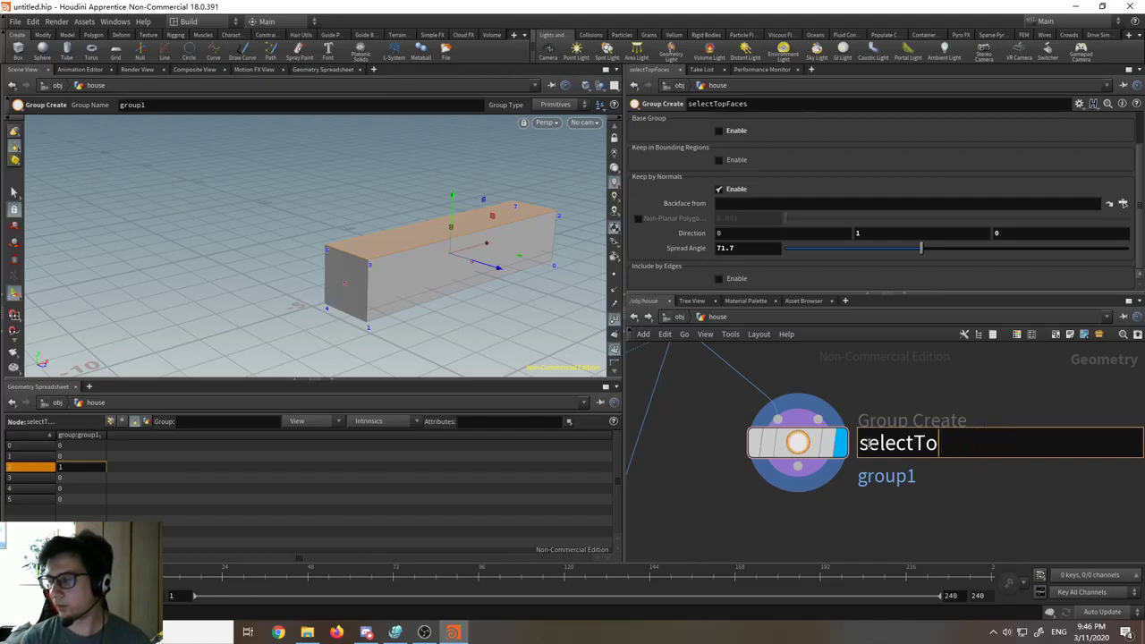
{"action": "type", "text": "_"}
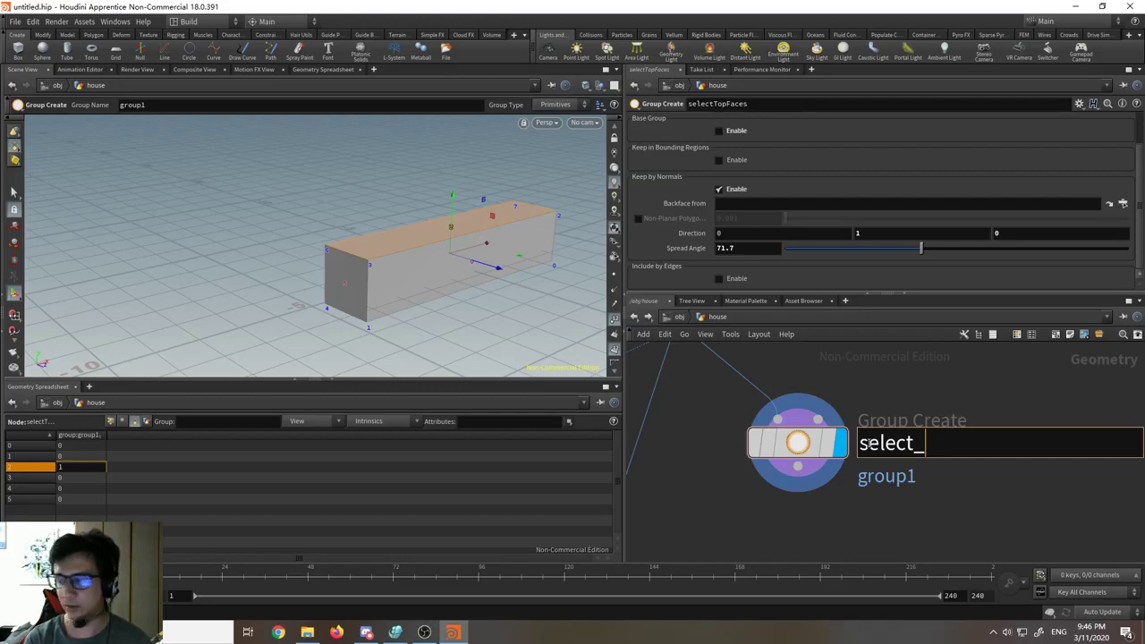
{"action": "type", "text": "top_faces"}
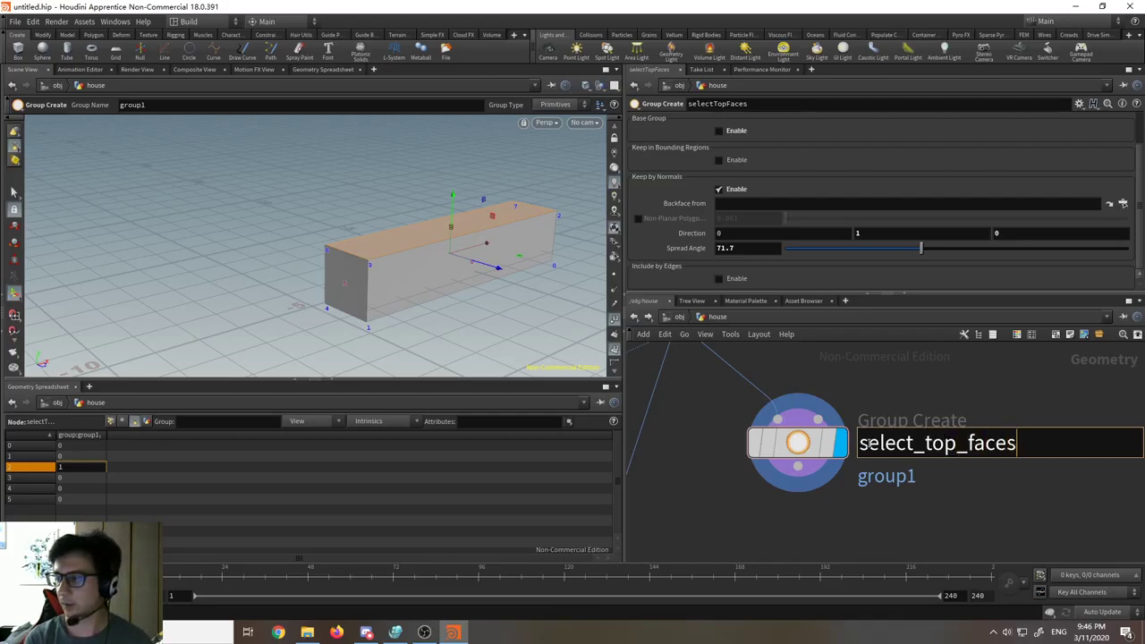
{"action": "key", "text": "Return"}
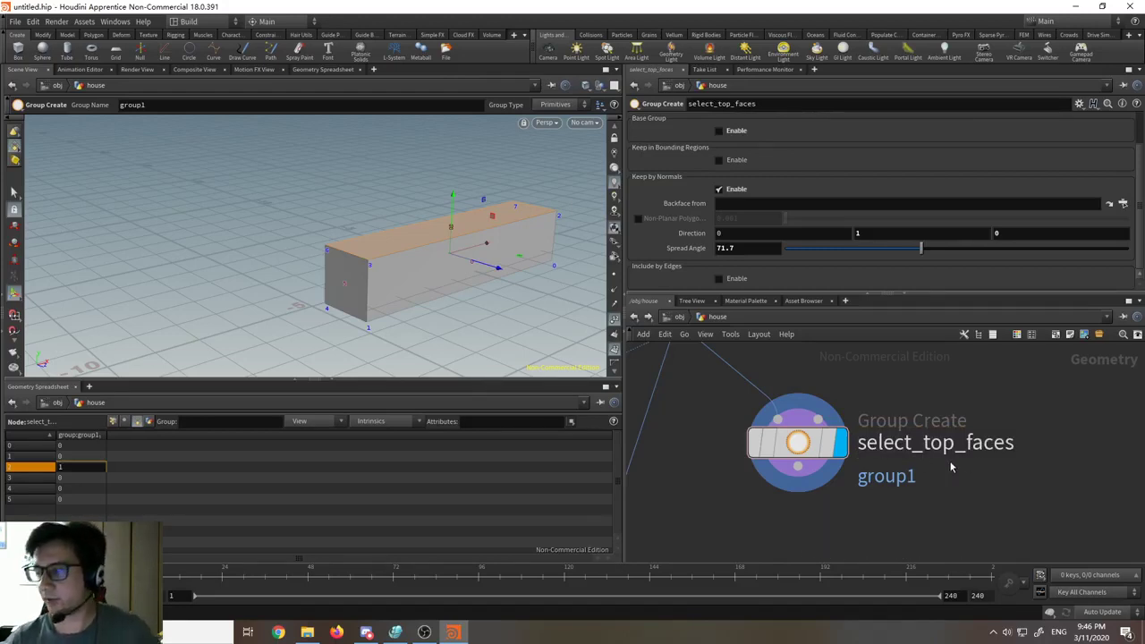
Step: Set the group name of the select_top_faces node to topFaces
{"action": "scroll", "coordinate": [980, 449], "scroll_direction": "down", "scroll_amount": 3}
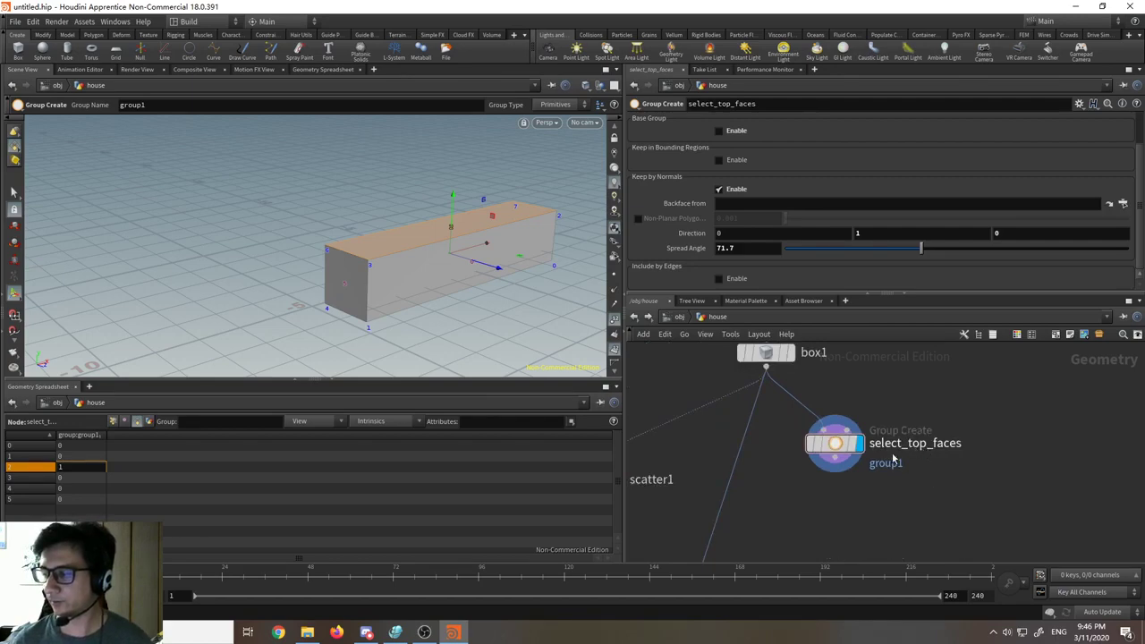
{"action": "middle_click_drag", "start_coordinate": [1000, 446], "coordinate": [1010, 461]}
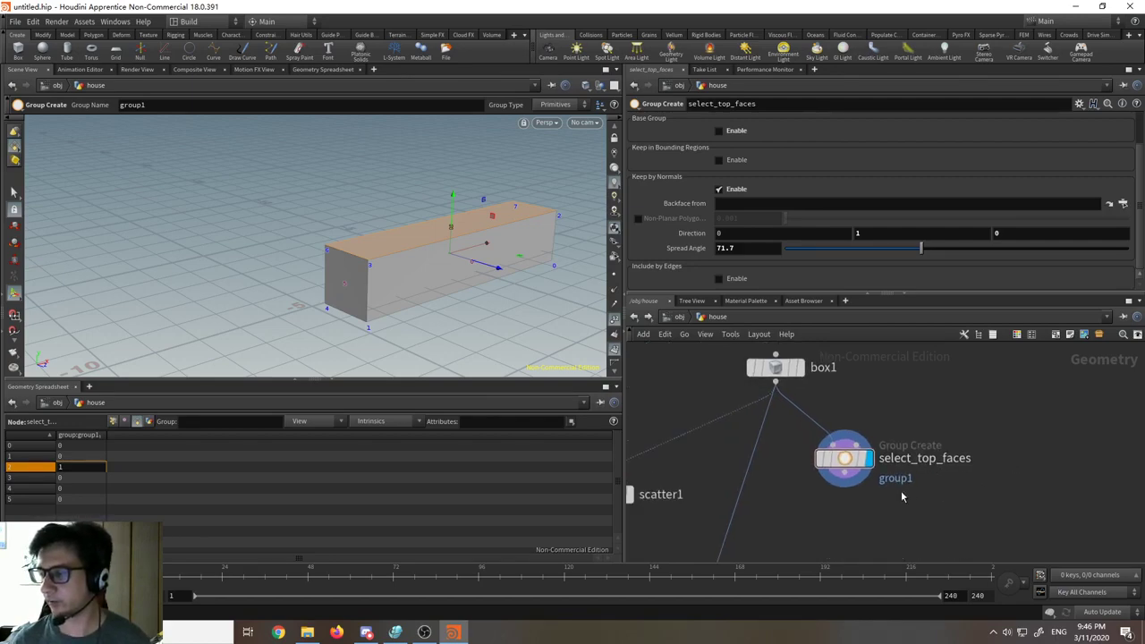
{"action": "scroll", "coordinate": [930, 478], "scroll_direction": "up", "scroll_amount": 3}
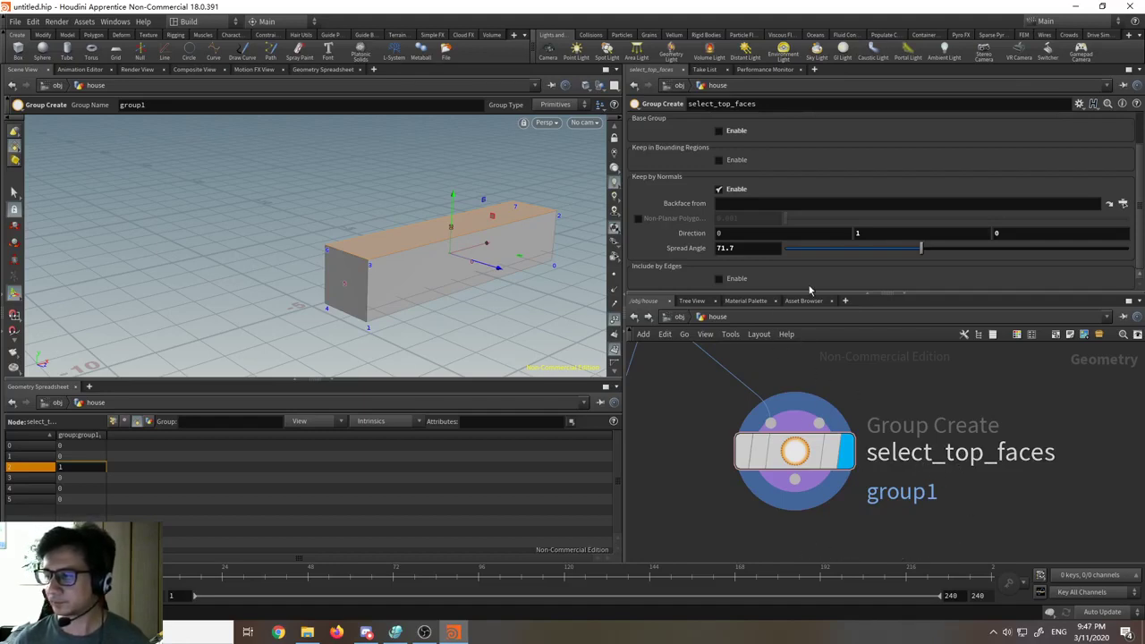
{"action": "scroll", "coordinate": [810, 286], "scroll_direction": "up", "scroll_amount": 2}
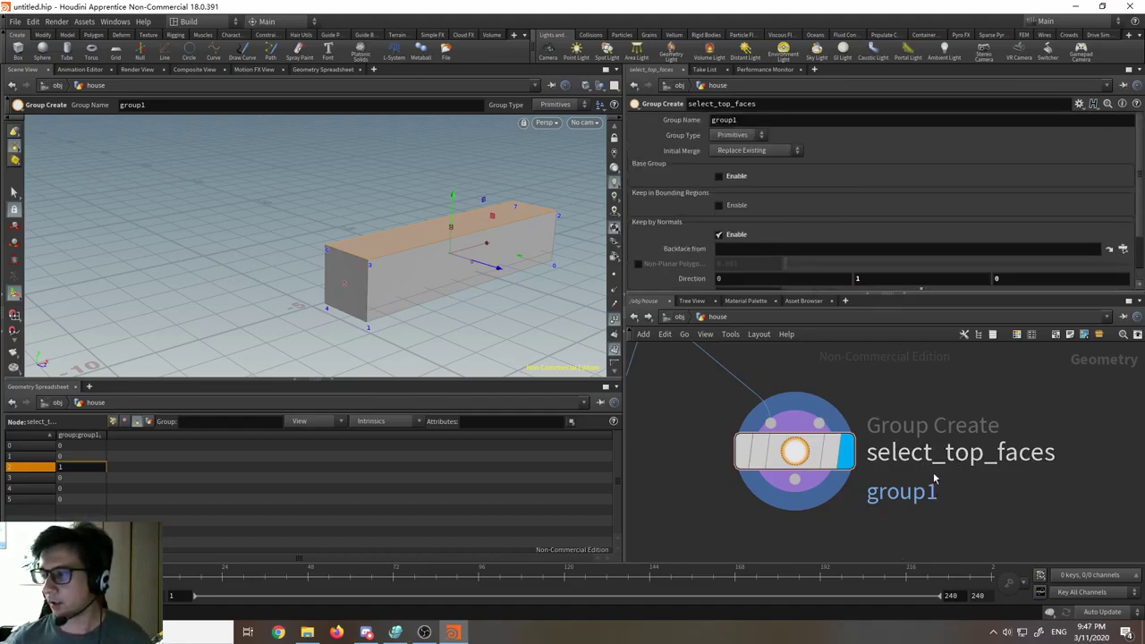
{"action": "left_click", "coordinate": [805, 442]}
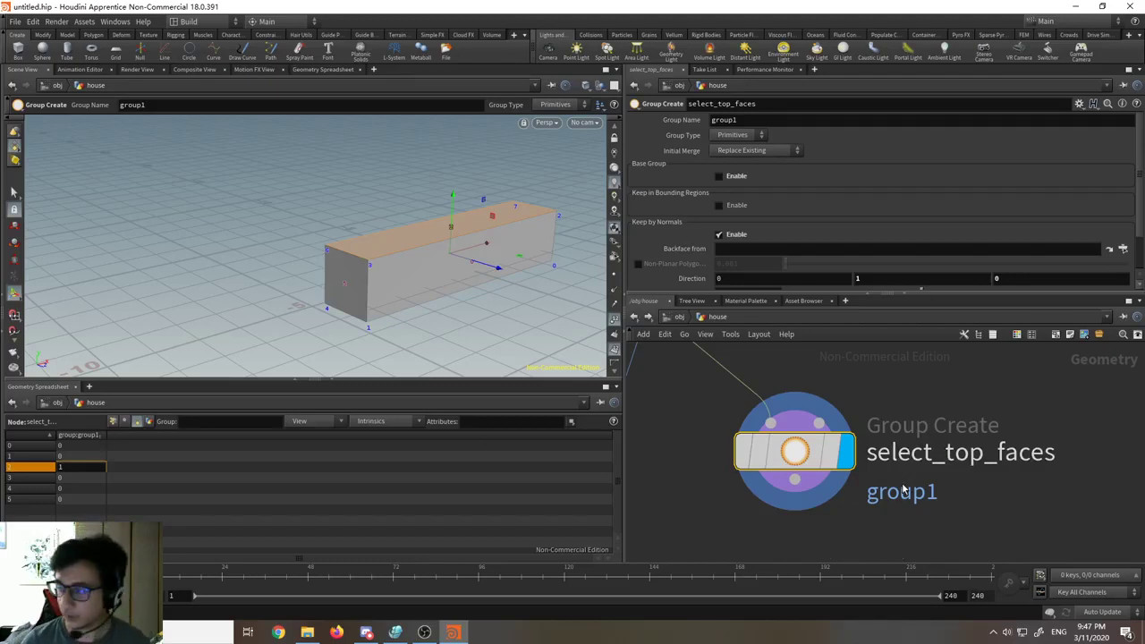
{"action": "mouse_move", "coordinate": [815, 458]}
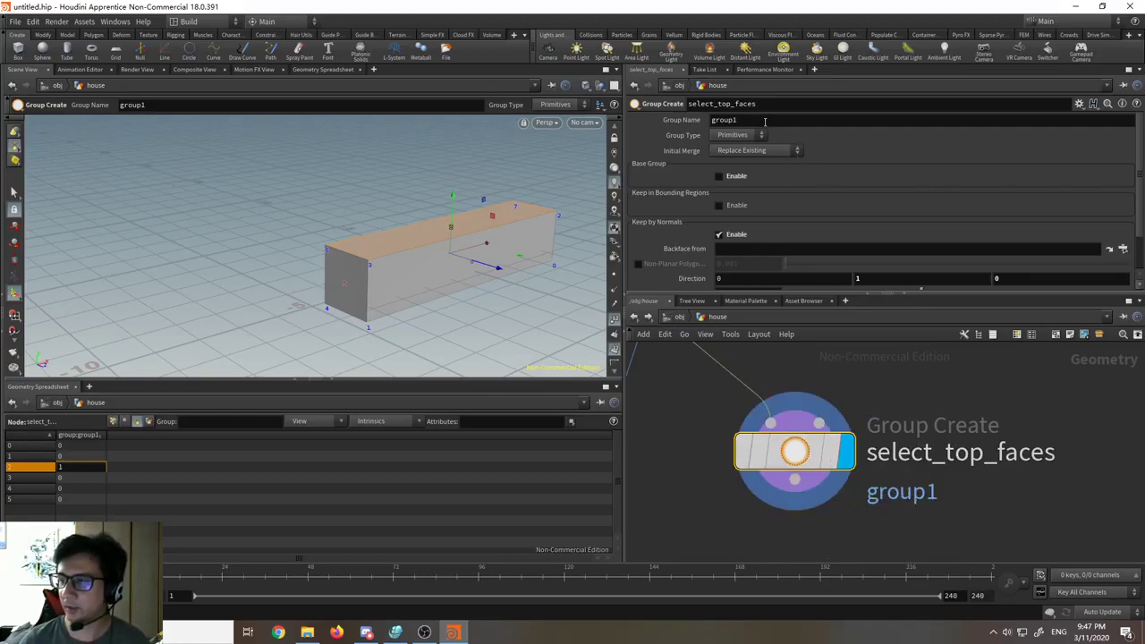
{"action": "double_click", "coordinate": [726, 119]}
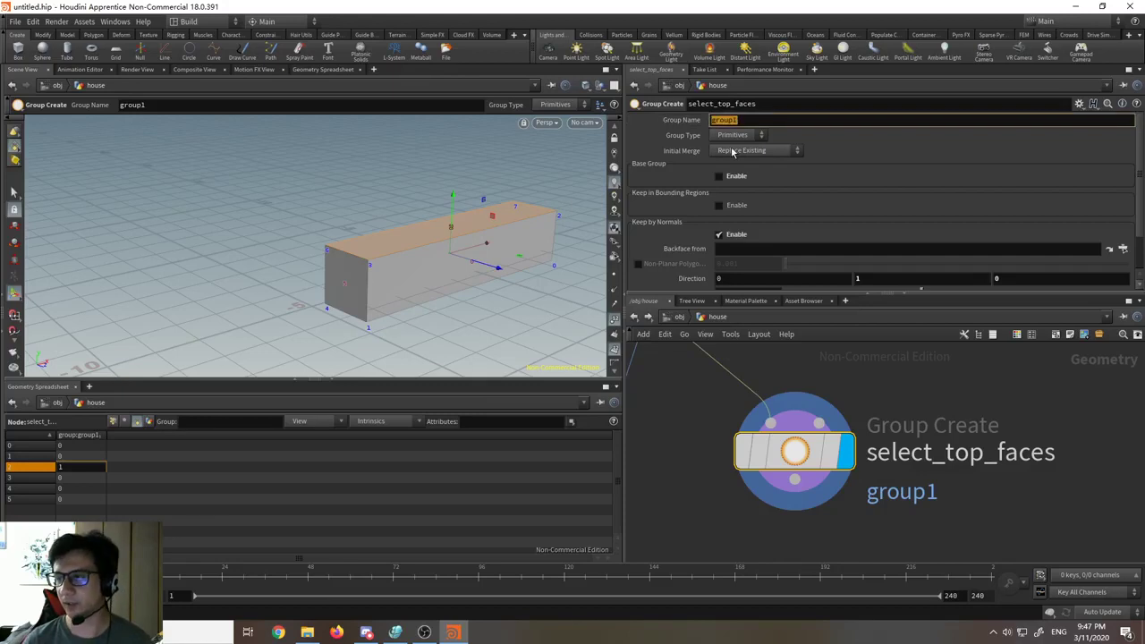
{"action": "type", "text": "topFaces"}
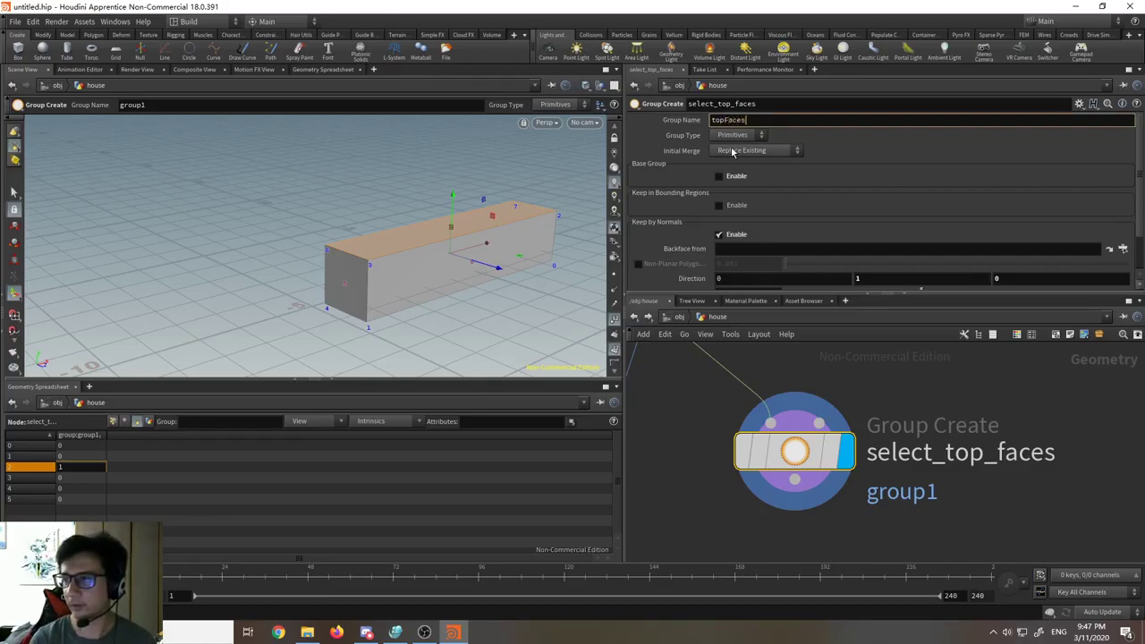
{"action": "key", "text": "Return"}
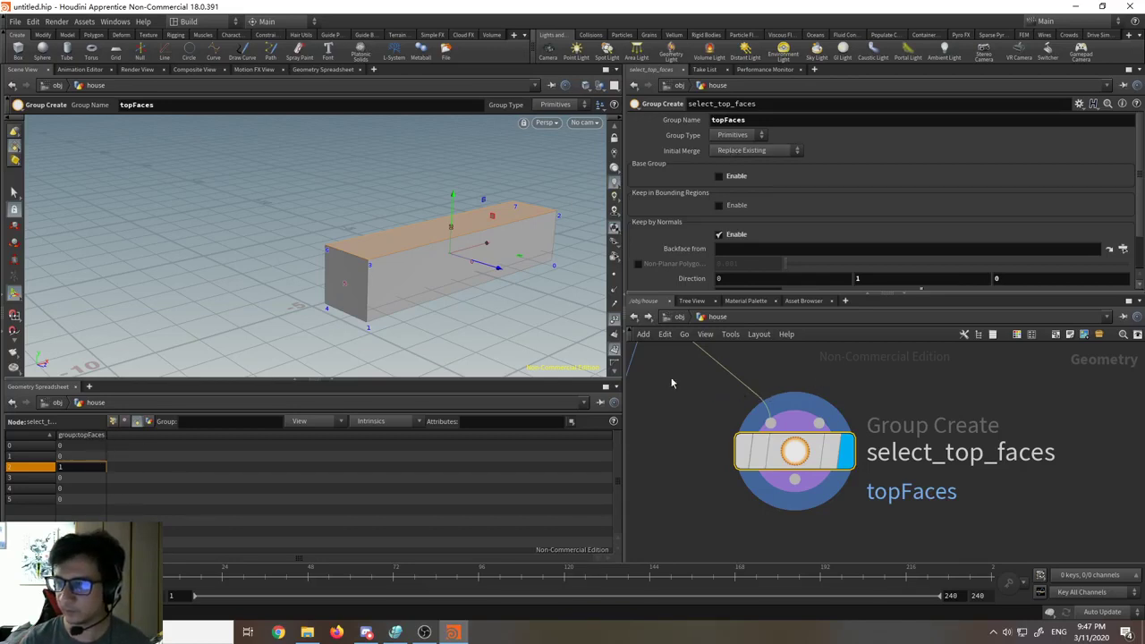
{"action": "middle_click_drag", "start_coordinate": [686, 406], "coordinate": [726, 417]}
{"action": "scroll", "coordinate": [727, 417], "scroll_direction": "down", "scroll_amount": 5}
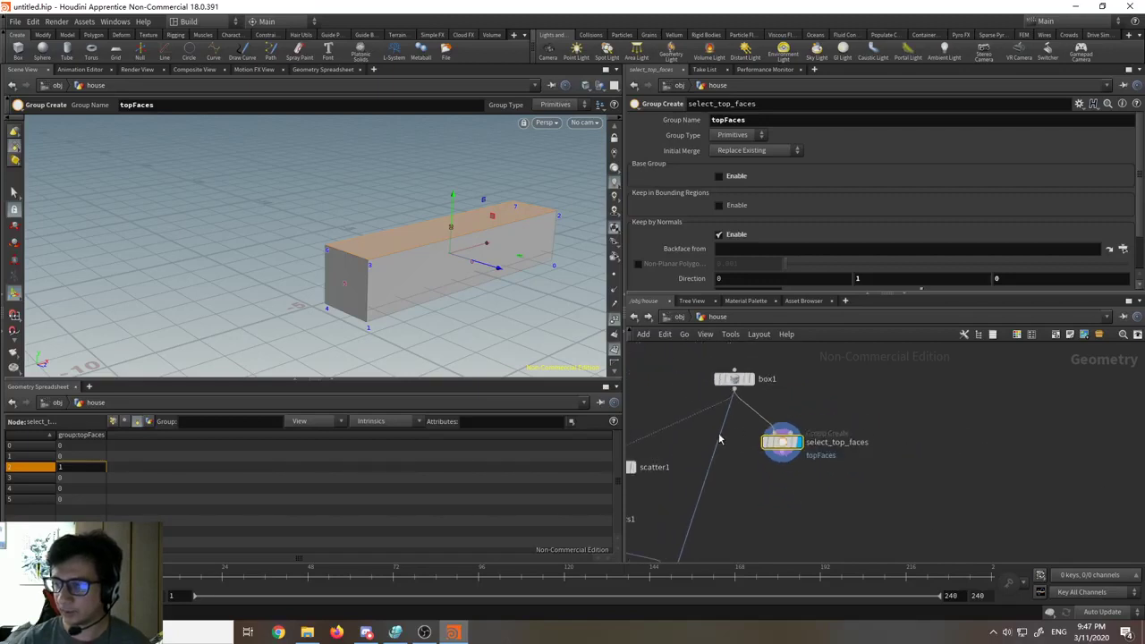
{"action": "middle_click_drag", "start_coordinate": [739, 460], "coordinate": [802, 430]}
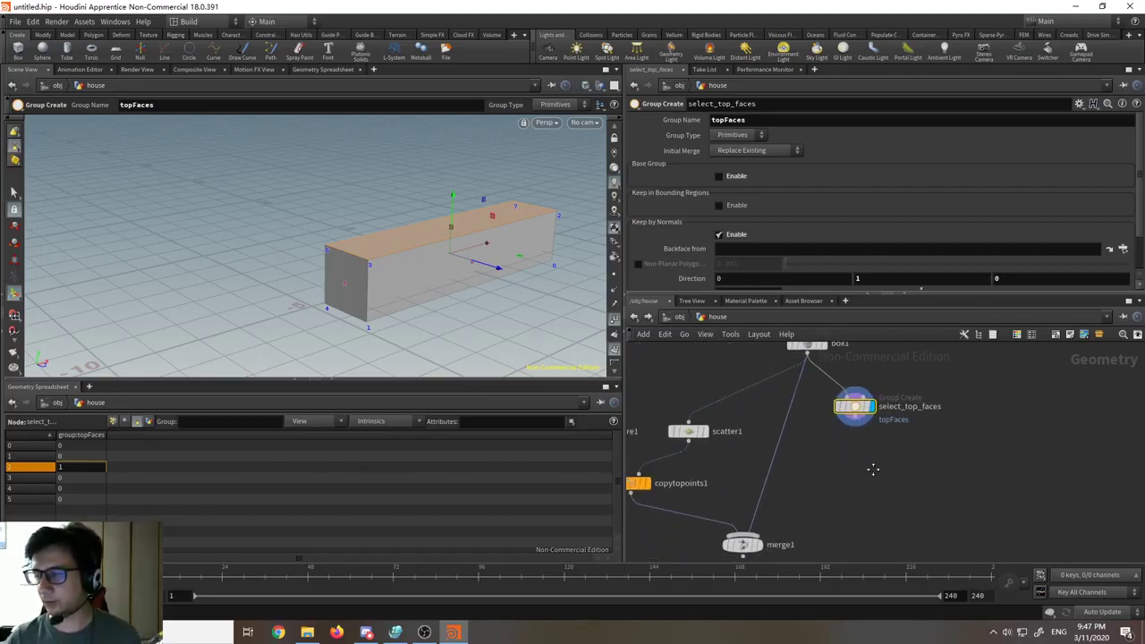
Step: Display the merge1 result and turn off the point and primitive numbers in the viewport
{"action": "middle_click_drag", "start_coordinate": [873, 470], "coordinate": [884, 495]}
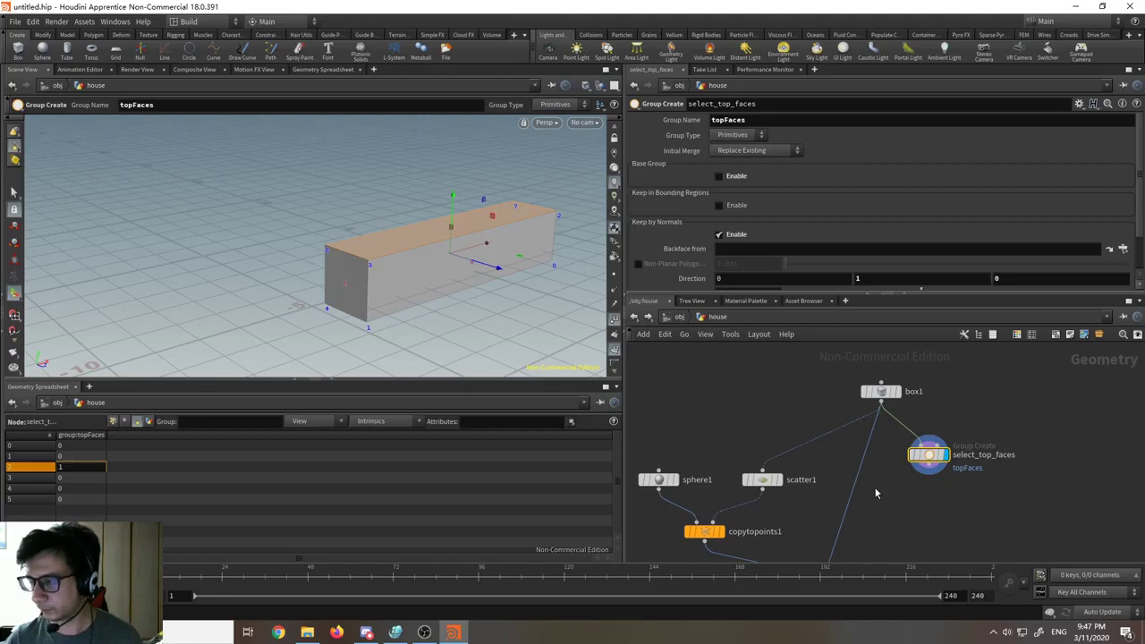
{"action": "middle_click_drag", "start_coordinate": [794, 525], "coordinate": [843, 446]}
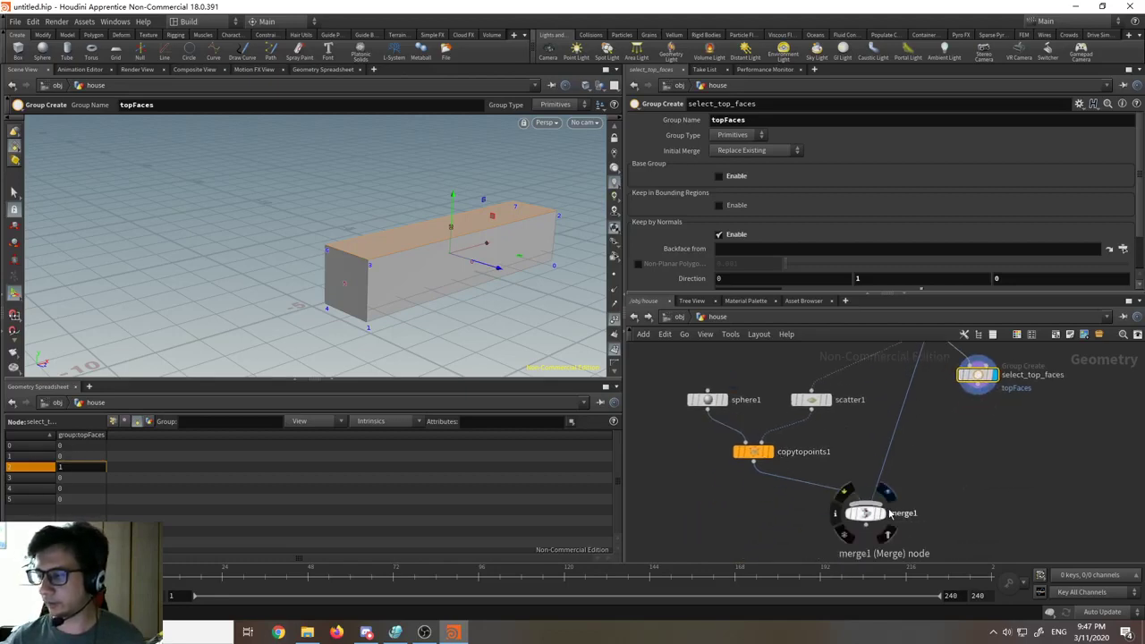
{"action": "left_click", "coordinate": [883, 493]}
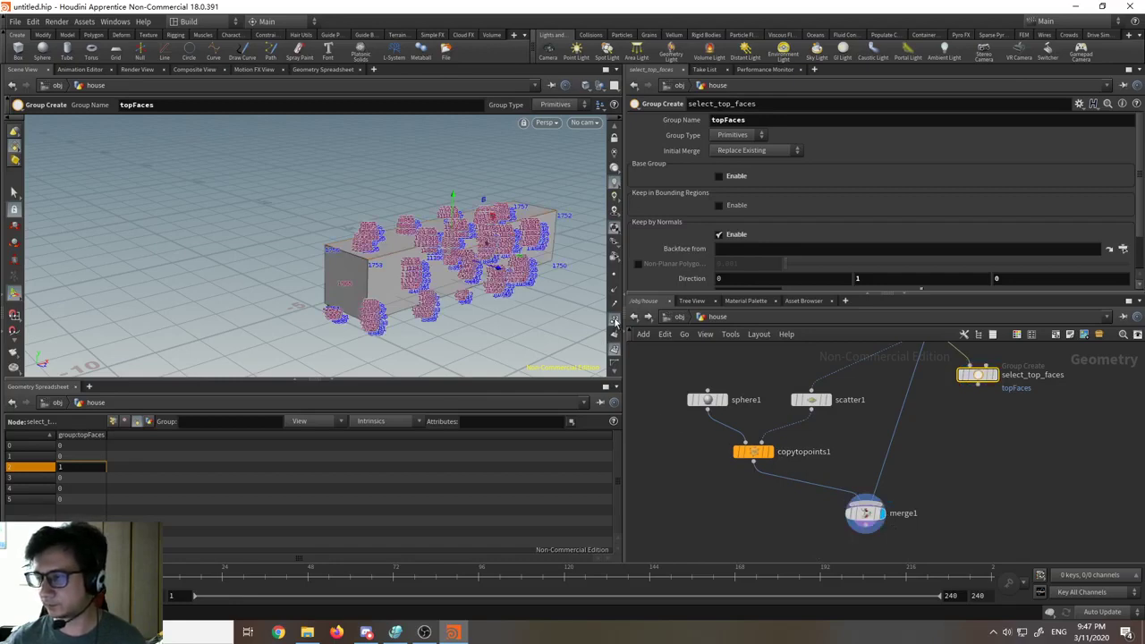
{"action": "left_click", "coordinate": [615, 322]}
{"action": "left_click", "coordinate": [616, 351]}
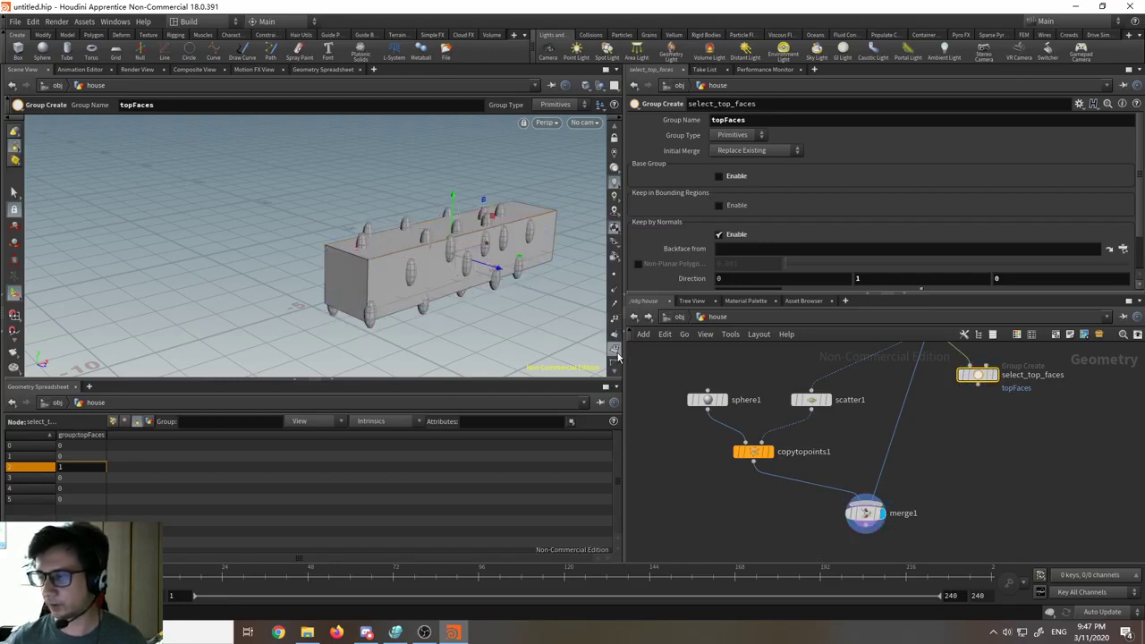
{"action": "key", "text": "Escape"}
{"action": "left_click_drag", "start_coordinate": [485, 307], "coordinate": [499, 250]}
{"action": "key", "text": "Return"}
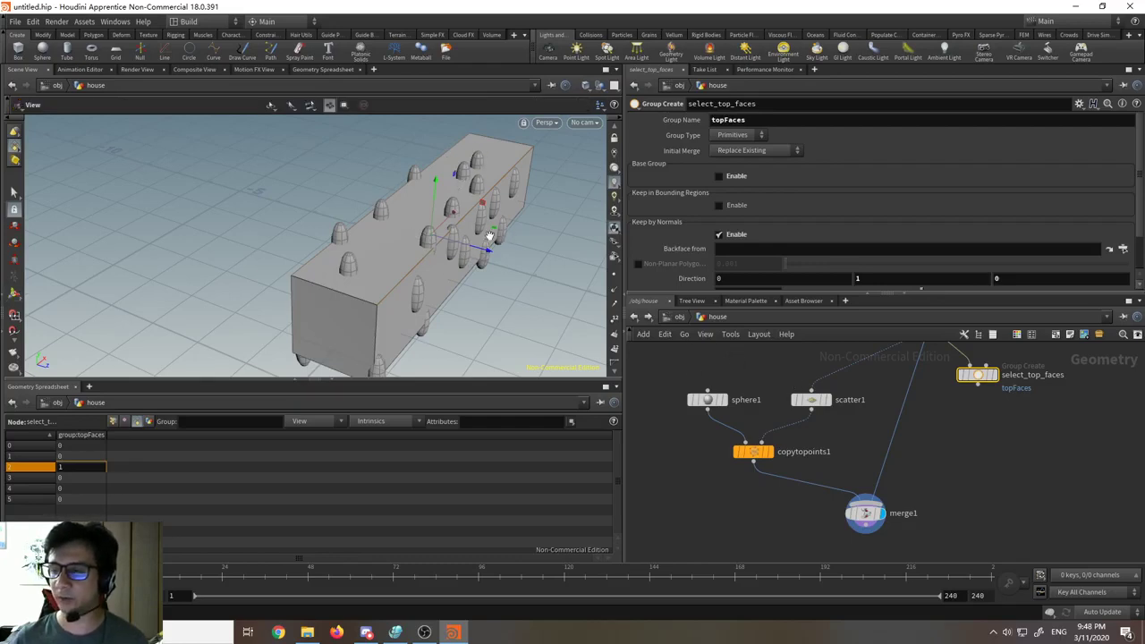
{"action": "left_click_drag", "start_coordinate": [485, 237], "coordinate": [444, 301]}
{"action": "key", "text": "Return"}
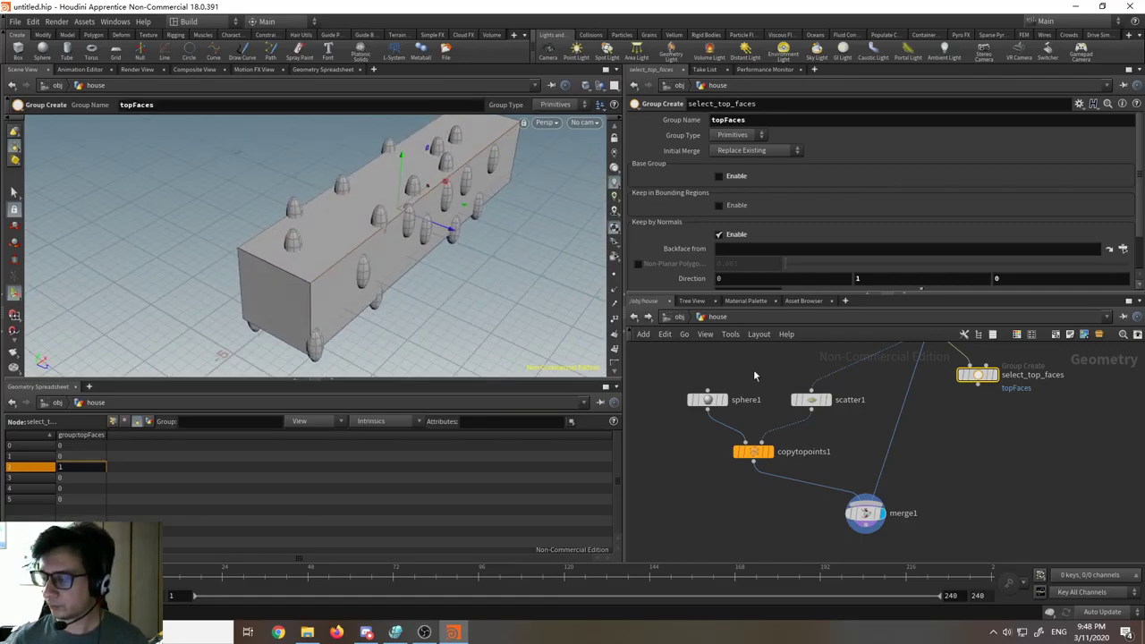
Step: Insert the select_top_faces node into the connection between box1 and scatter1
{"action": "middle_click_drag", "start_coordinate": [753, 376], "coordinate": [766, 419]}
{"action": "left_click_drag", "start_coordinate": [713, 396], "coordinate": [832, 445]}
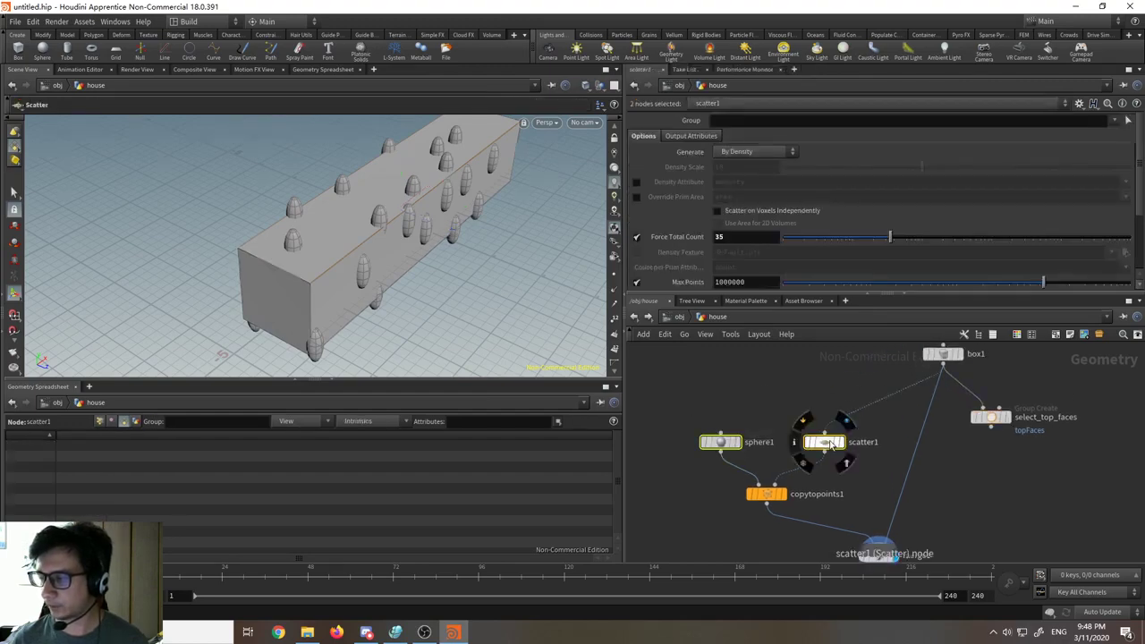
{"action": "left_click", "coordinate": [831, 444]}
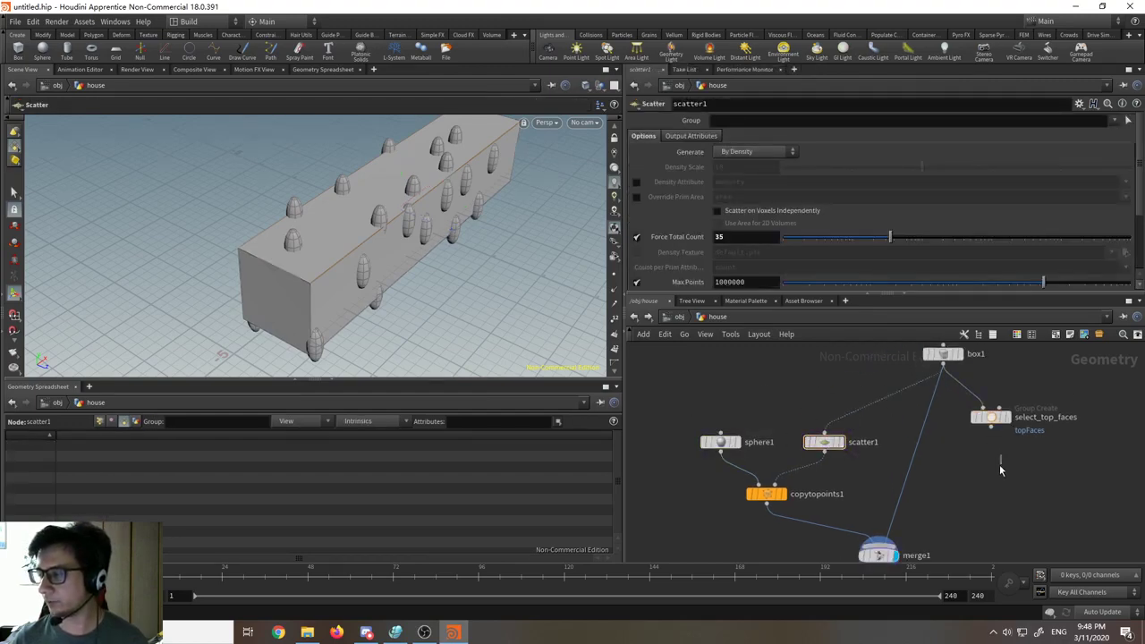
{"action": "mouse_move", "coordinate": [993, 422]}
{"action": "left_click_drag", "start_coordinate": [992, 422], "coordinate": [881, 409]}
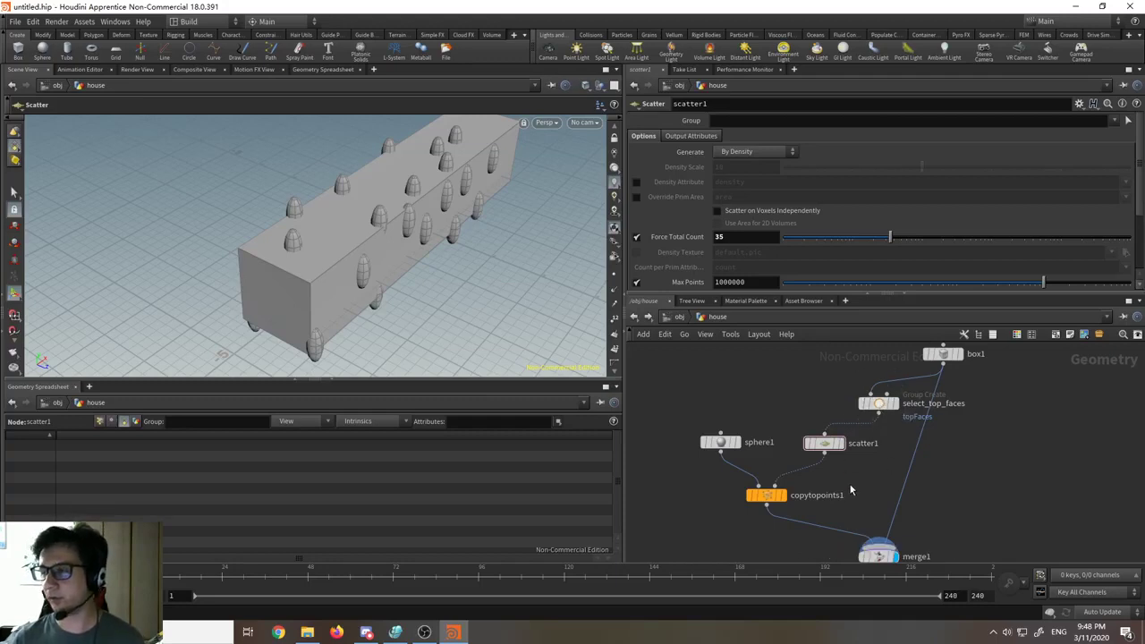
Step: Restrict the scatter1 node to the topFaces group and view the box from another angle
{"action": "scroll", "coordinate": [840, 461], "scroll_direction": "up", "scroll_amount": 5}
{"action": "scroll", "coordinate": [853, 466], "scroll_direction": "down", "scroll_amount": 4}
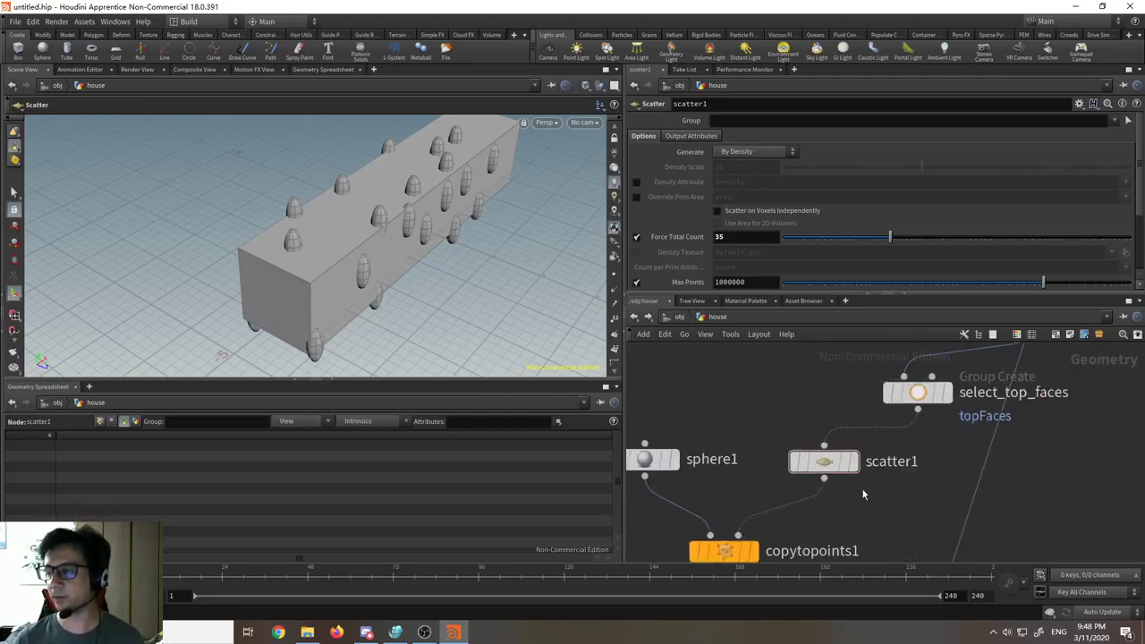
{"action": "left_click", "coordinate": [917, 392]}
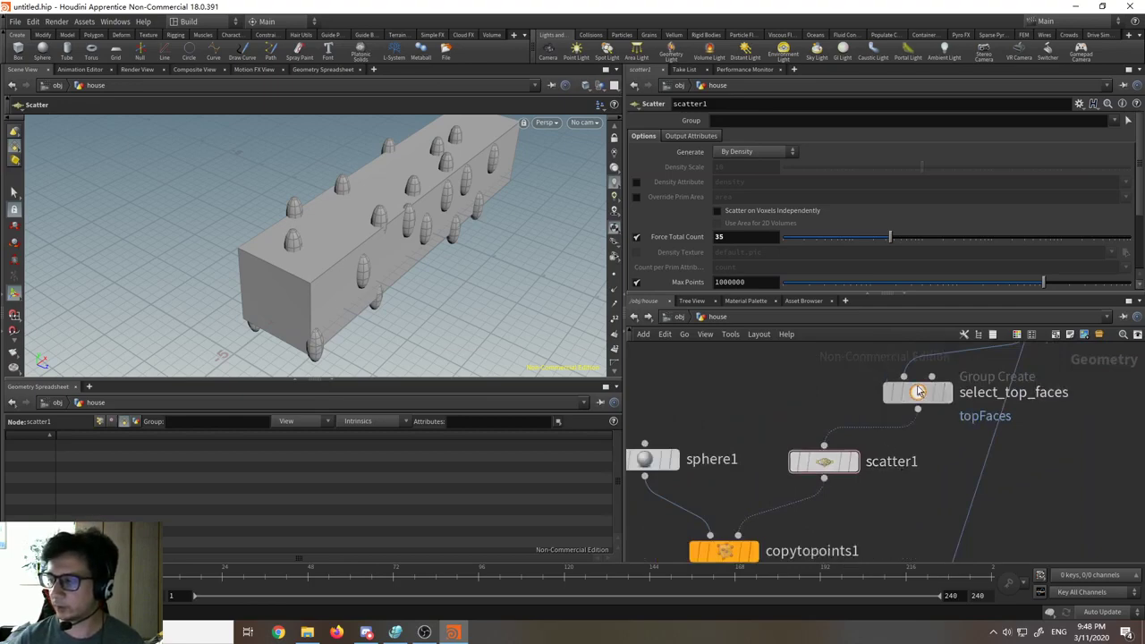
{"action": "left_click", "coordinate": [833, 472]}
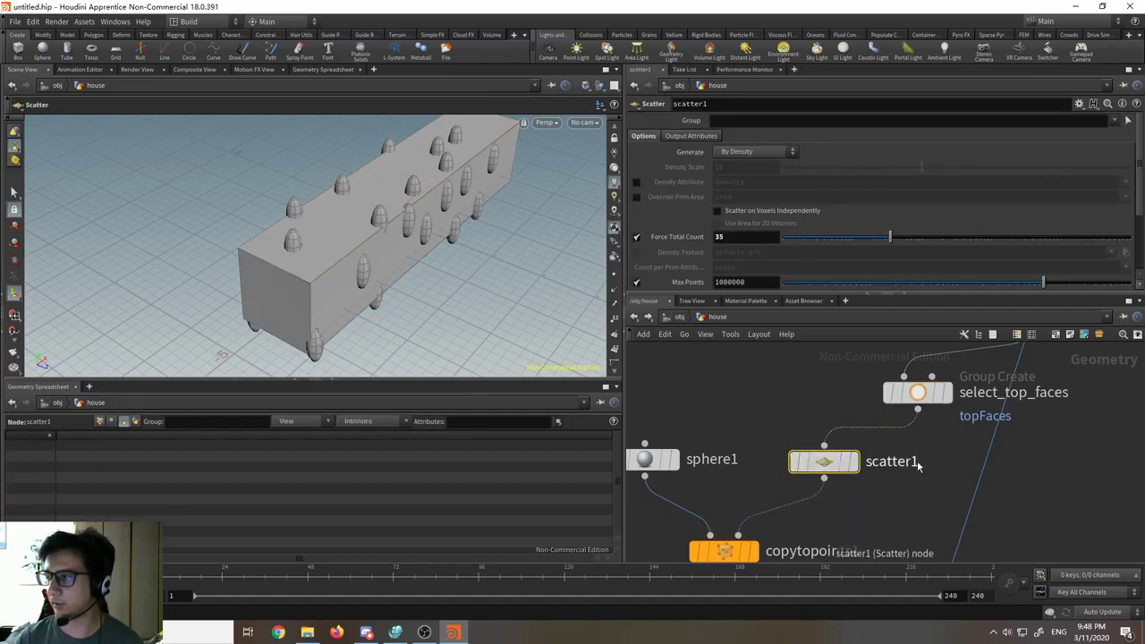
{"action": "left_click", "coordinate": [730, 120]}
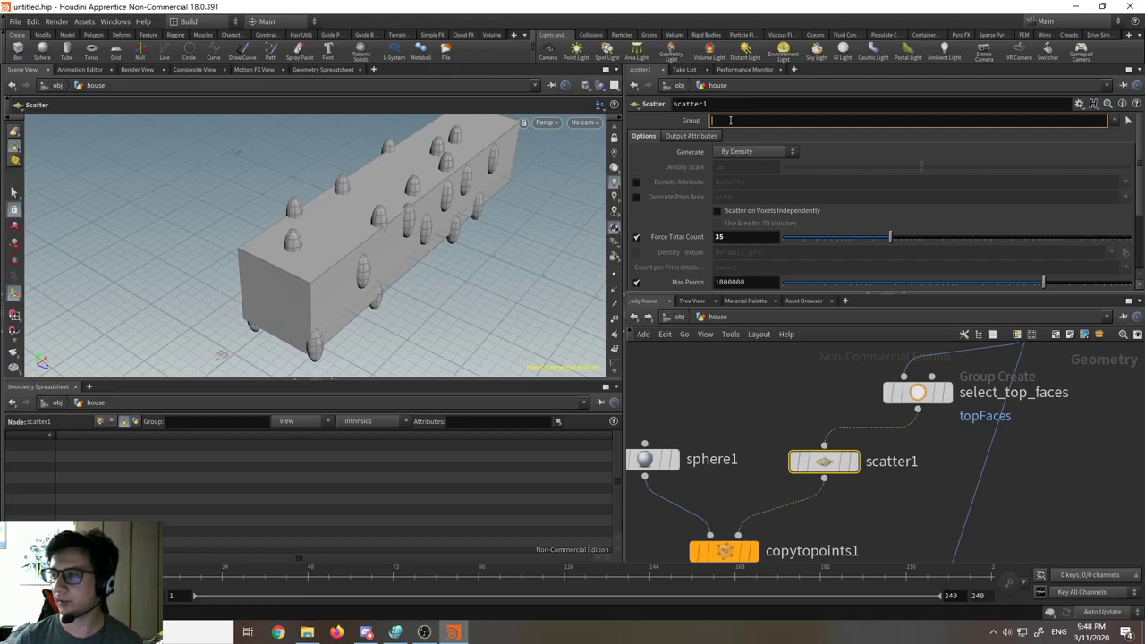
{"action": "type", "text": "t"}
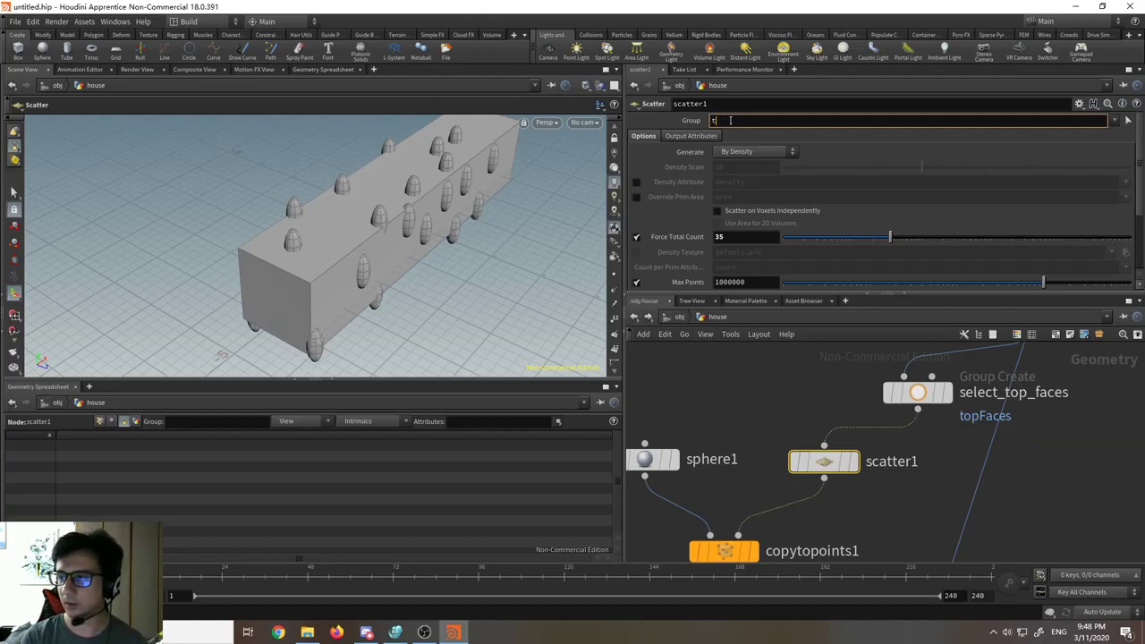
{"action": "type", "text": "opF"}
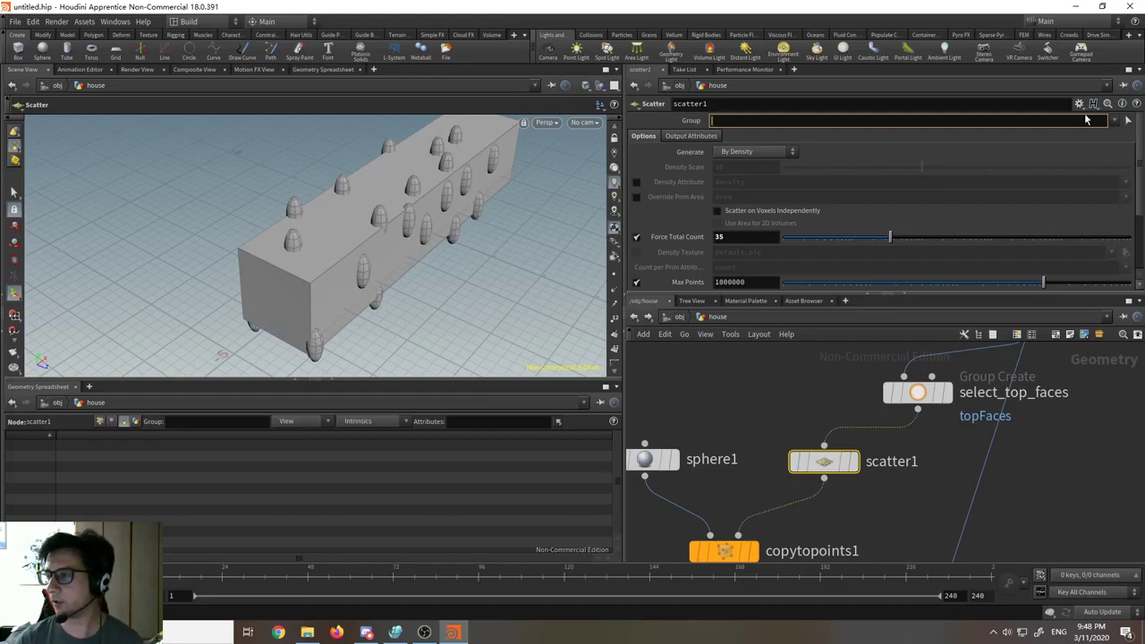
{"action": "left_click", "coordinate": [1116, 120]}
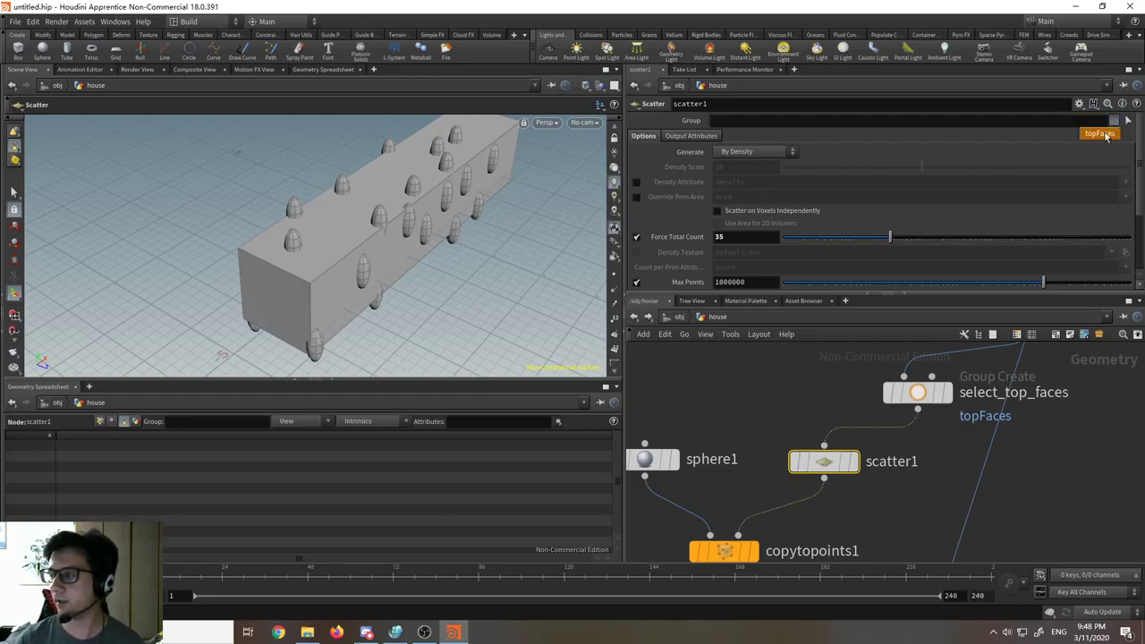
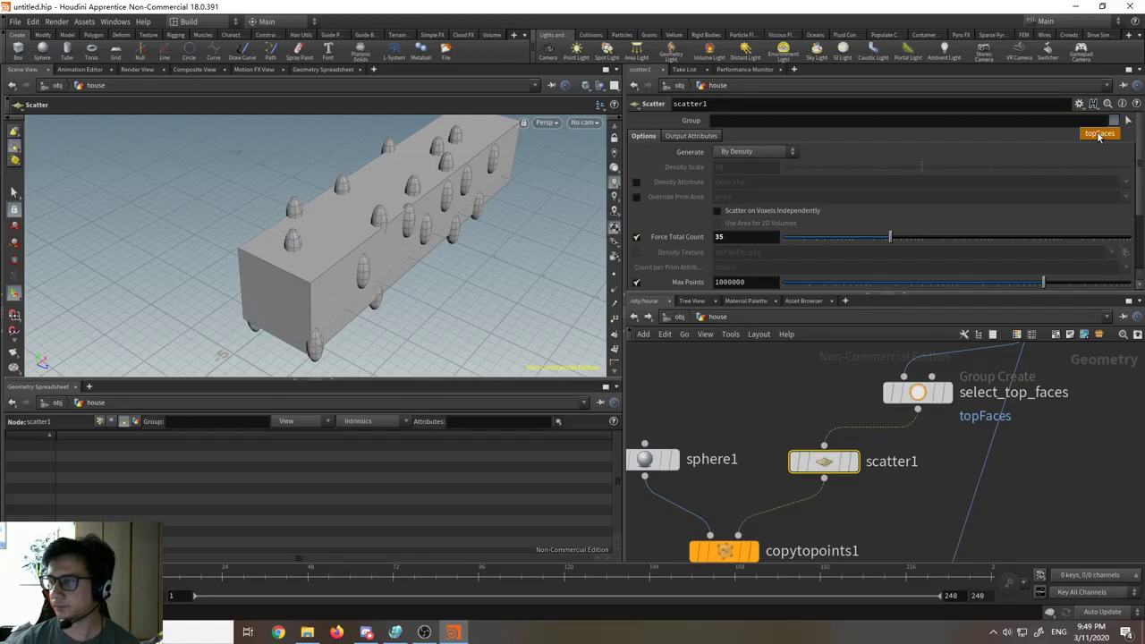
{"action": "left_click", "coordinate": [1099, 134]}
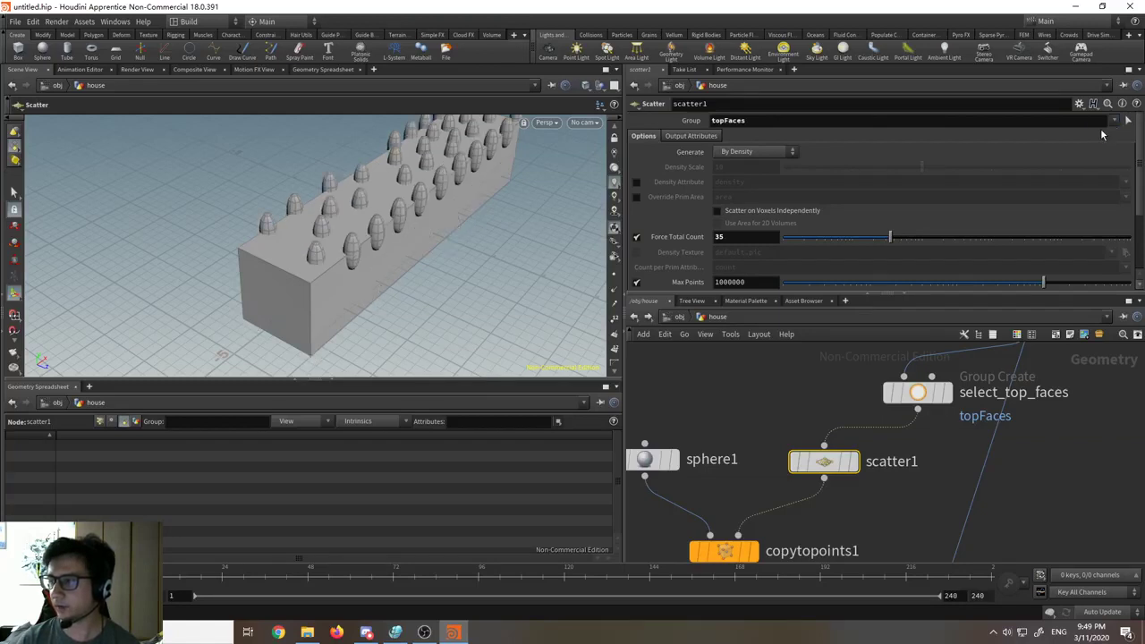
{"action": "key", "text": "Escape"}
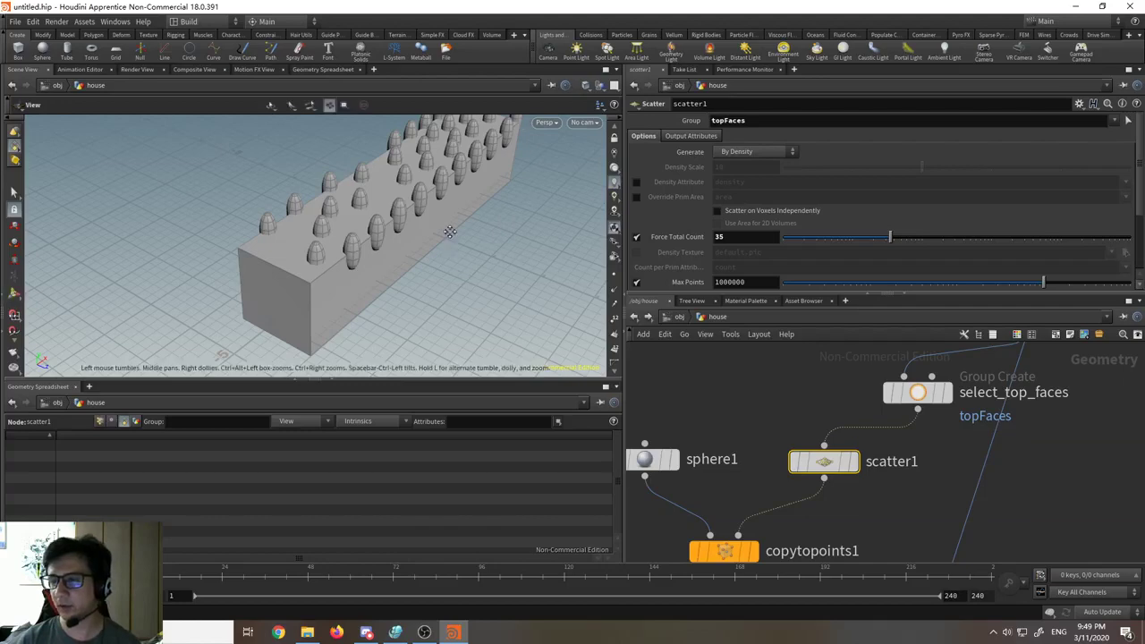
{"action": "left_click_drag", "start_coordinate": [462, 271], "coordinate": [564, 286]}
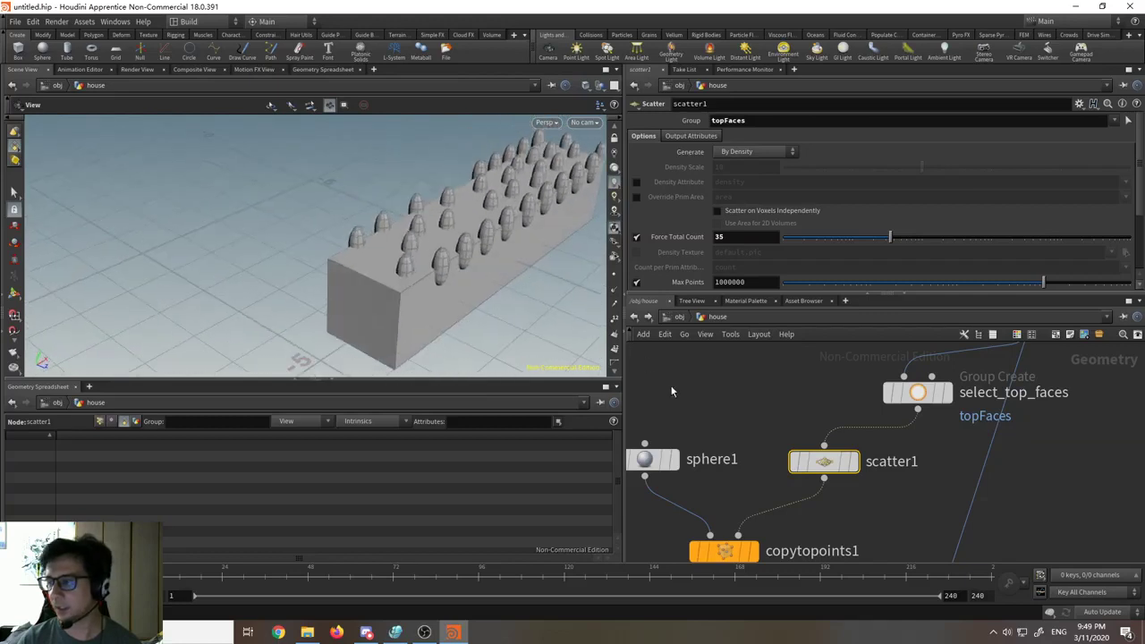
Step: Display the copytopoints1 output on its own, then the scatter1 points
{"action": "scroll", "coordinate": [850, 469], "scroll_direction": "down", "scroll_amount": 1}
{"action": "left_click", "coordinate": [820, 509]}
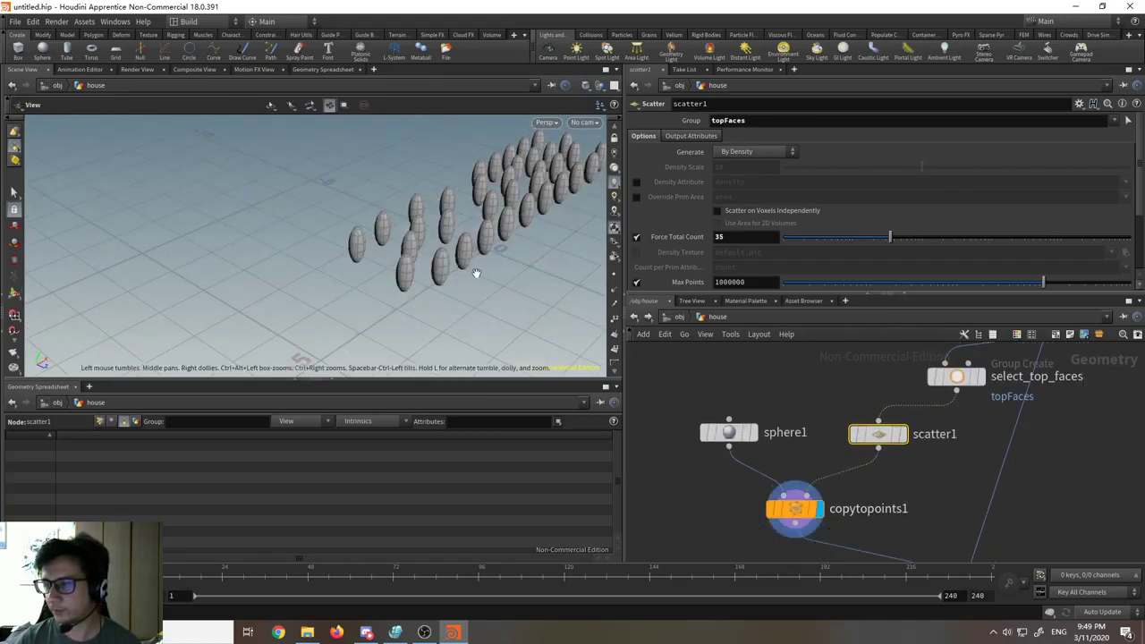
{"action": "left_click_drag", "start_coordinate": [475, 271], "coordinate": [435, 306]}
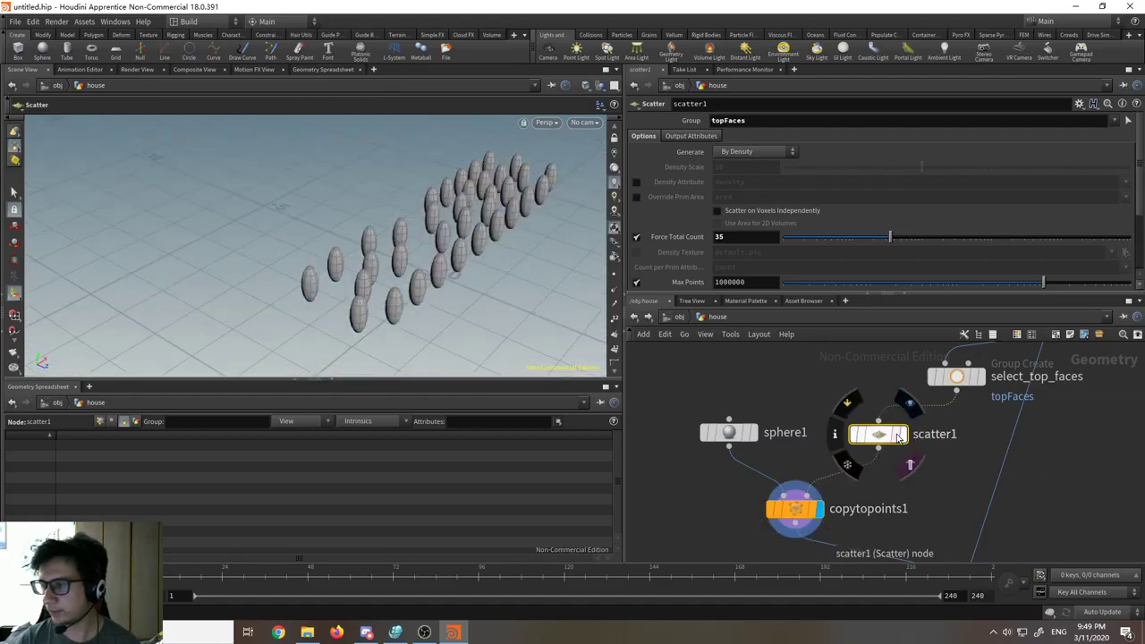
{"action": "left_click", "coordinate": [899, 436]}
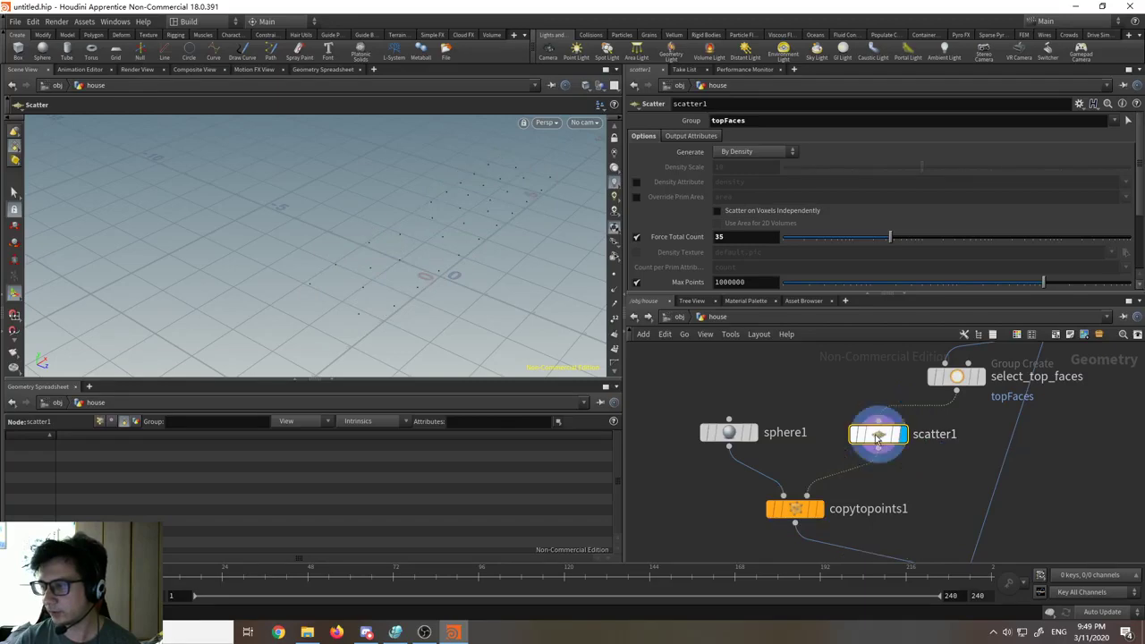
Step: Template copytopoints1 over the scatter1 points, turn on point display, and inspect the wireframe spheres up close
{"action": "left_click", "coordinate": [812, 514]}
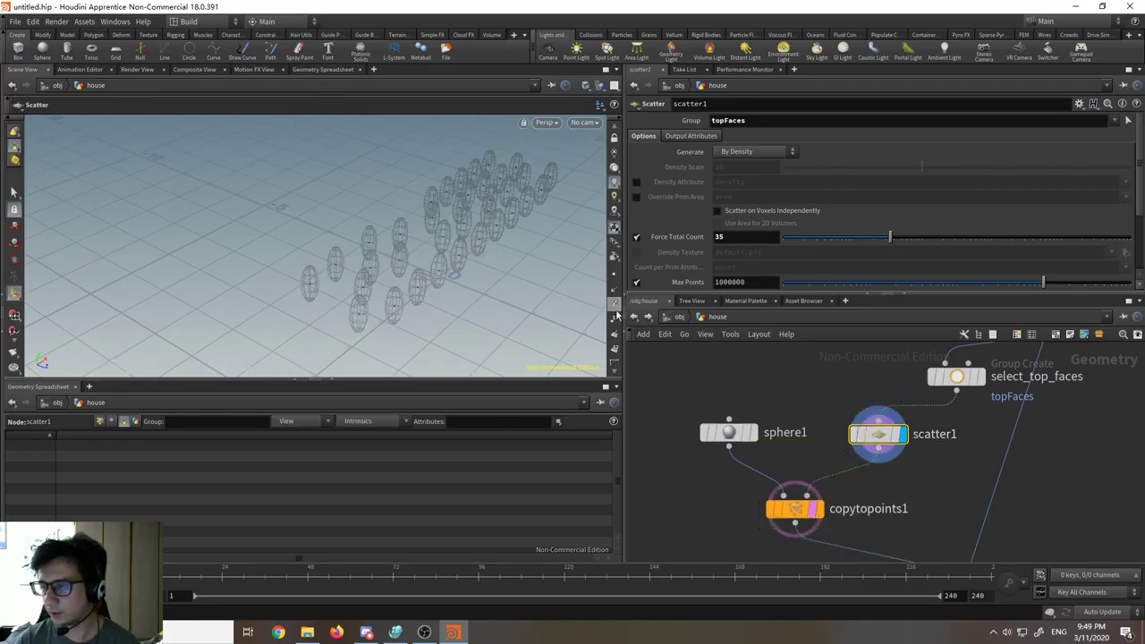
{"action": "left_click", "coordinate": [613, 274]}
{"action": "right_click_drag", "start_coordinate": [497, 288], "coordinate": [479, 92], "text": "alt"}
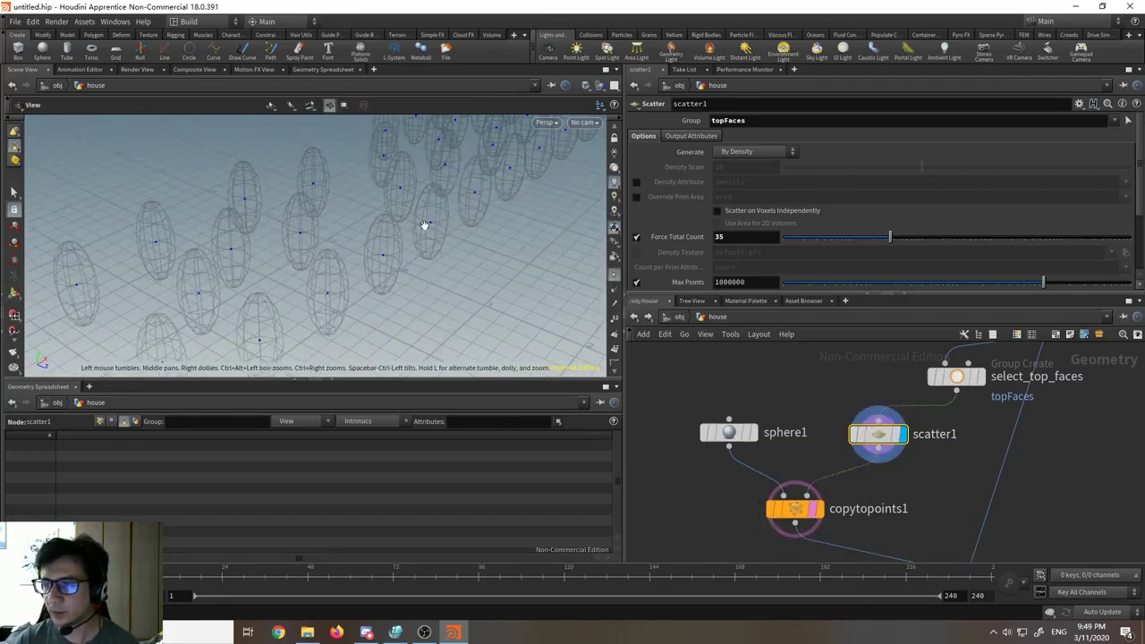
{"action": "mouse_move", "coordinate": [425, 225]}
{"action": "left_mouse_down", "text": "alt"}
{"action": "mouse_move", "coordinate": [492, 230]}
{"action": "mouse_move", "coordinate": [504, 217]}
{"action": "mouse_move", "coordinate": [406, 238]}
{"action": "left_mouse_up", "text": "alt"}
{"action": "right_click_drag", "start_coordinate": [406, 238], "coordinate": [387, 120], "text": "alt"}
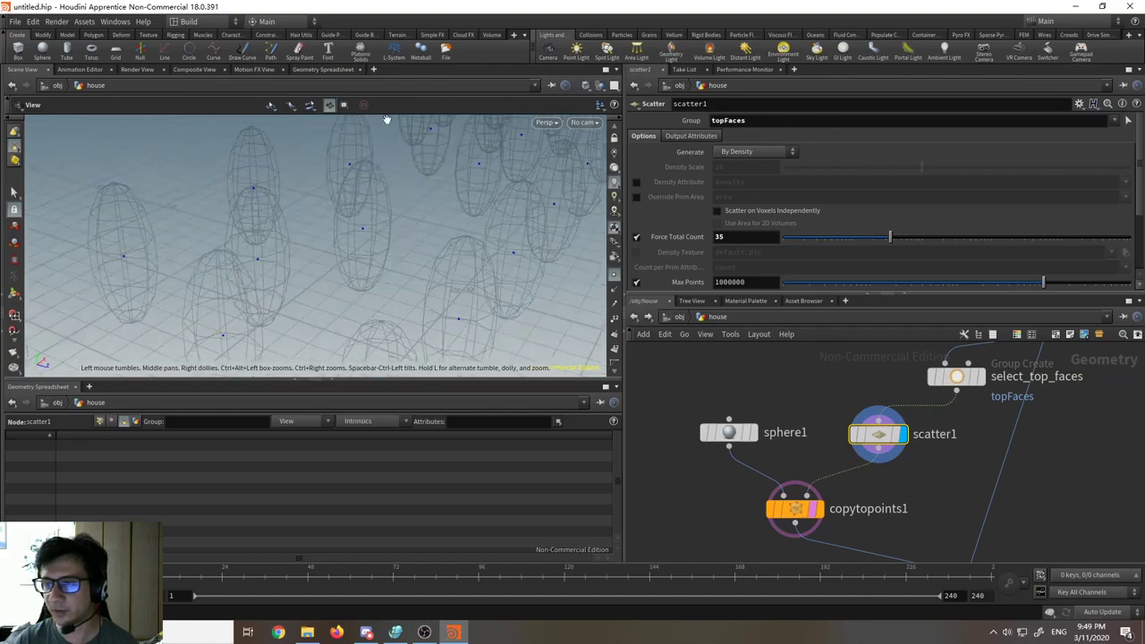
{"action": "middle_click_drag", "start_coordinate": [381, 218], "coordinate": [314, 318], "text": "alt"}
{"action": "left_click_drag", "start_coordinate": [522, 227], "coordinate": [524, 174], "text": "alt"}
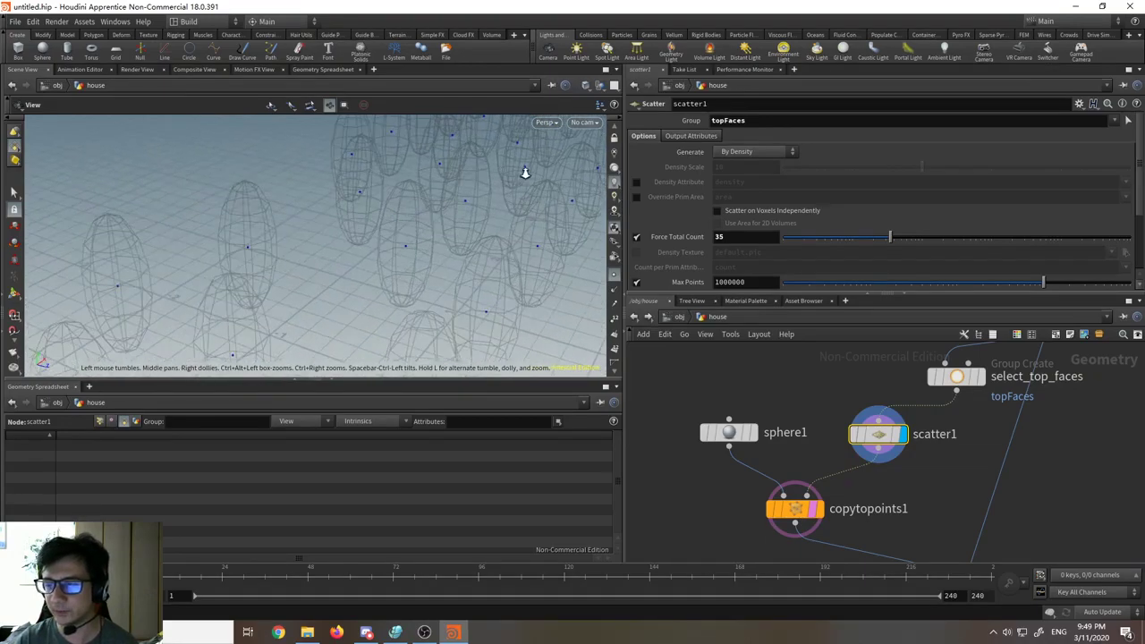
{"action": "middle_click_drag", "start_coordinate": [524, 173], "coordinate": [402, 263], "text": "alt"}
{"action": "left_click_drag", "start_coordinate": [402, 263], "coordinate": [443, 358], "text": "alt"}
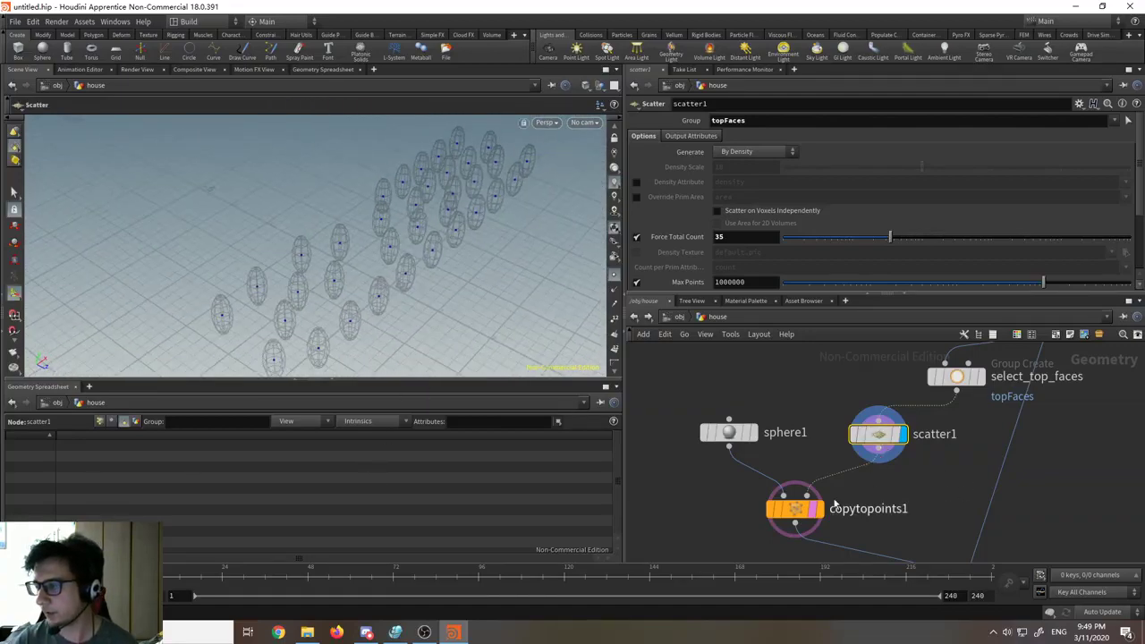
Step: Remove the template from copytopoints1 and display the merge1 node again
{"action": "left_click", "coordinate": [814, 509]}
{"action": "middle_click_drag", "start_coordinate": [892, 510], "coordinate": [849, 443]}
{"action": "scroll", "coordinate": [850, 443], "scroll_direction": "down", "scroll_amount": 2}
{"action": "left_click", "coordinate": [921, 514]}
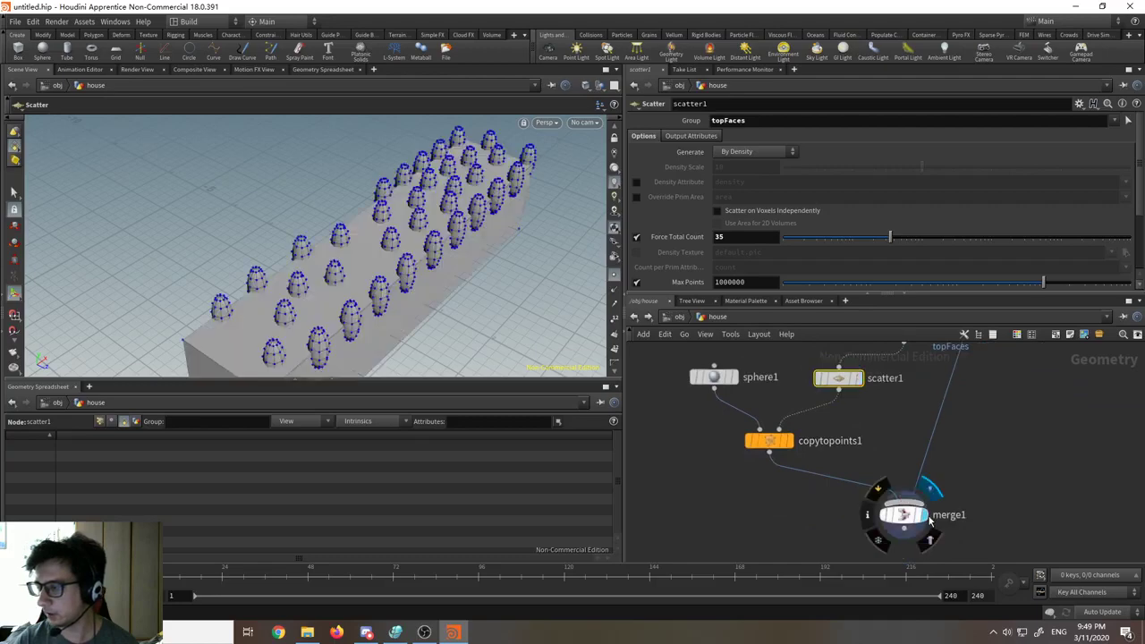
{"action": "left_click", "coordinate": [901, 514]}
Step: Set the Force Total Count of the scatter1 node to 100
{"action": "middle_click_drag", "start_coordinate": [769, 441], "coordinate": [754, 462]}
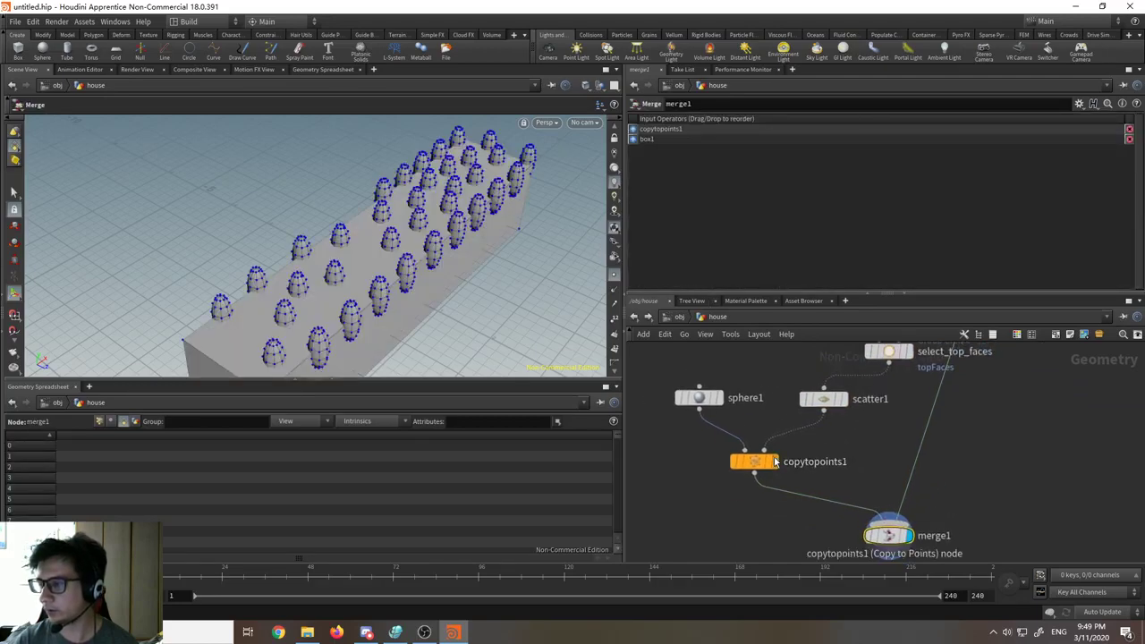
{"action": "left_click", "coordinate": [754, 461]}
{"action": "middle_click_drag", "start_coordinate": [804, 367], "coordinate": [736, 396]}
{"action": "left_click", "coordinate": [754, 427]}
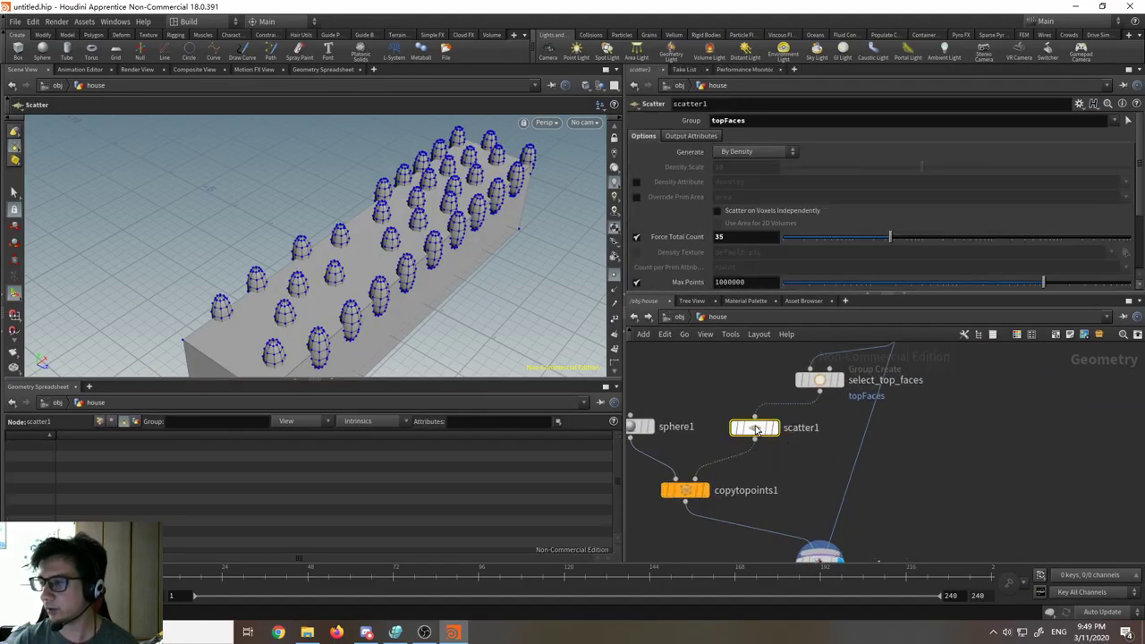
{"action": "left_click", "coordinate": [738, 239]}
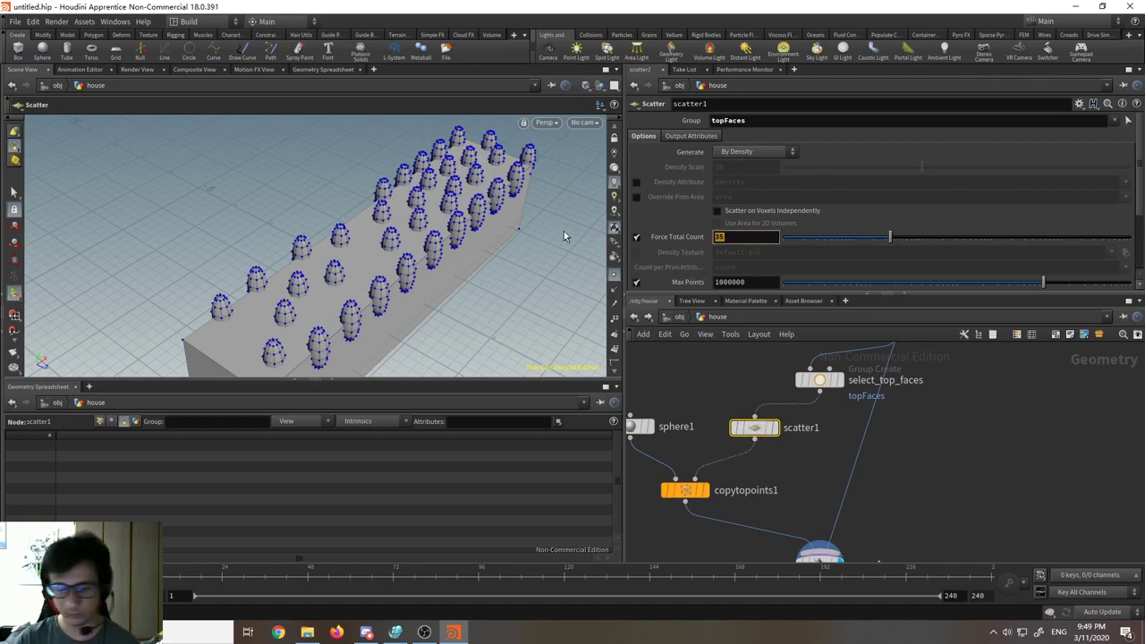
{"action": "type", "text": "100"}
{"action": "key", "text": "Return"}
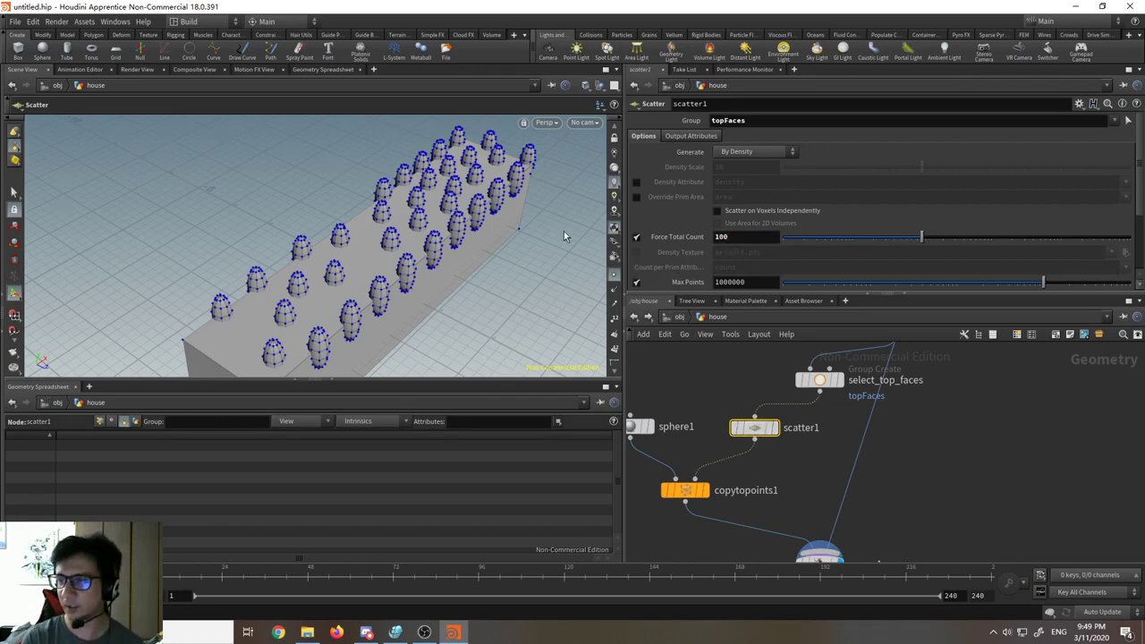
{"action": "left_click_drag", "start_coordinate": [491, 325], "coordinate": [496, 286], "text": "alt"}
Step: Set the Force Total Count of the scatter1 node to 250 and inspect the spheres along the box's top
{"action": "left_click", "coordinate": [733, 238]}
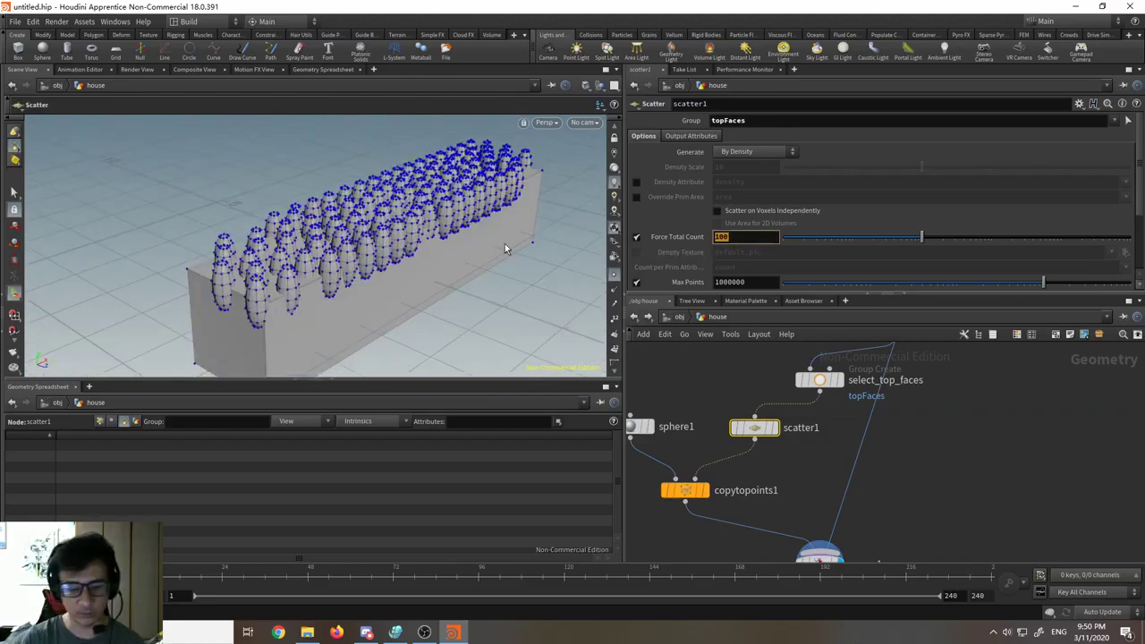
{"action": "type", "text": "250"}
{"action": "key", "text": "Return"}
{"action": "left_click_drag", "start_coordinate": [505, 243], "coordinate": [518, 274], "text": "alt"}
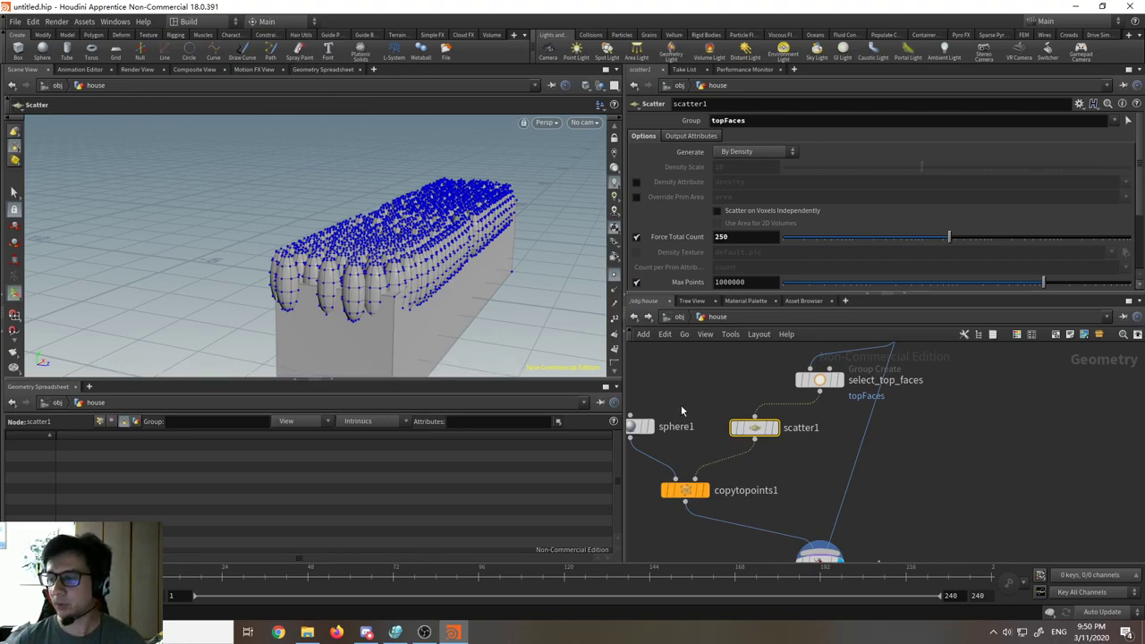
Step: Shift the sphere1 node slightly away from scatter1, then display and select the box1 node
{"action": "middle_click_drag", "start_coordinate": [680, 411], "coordinate": [724, 410]}
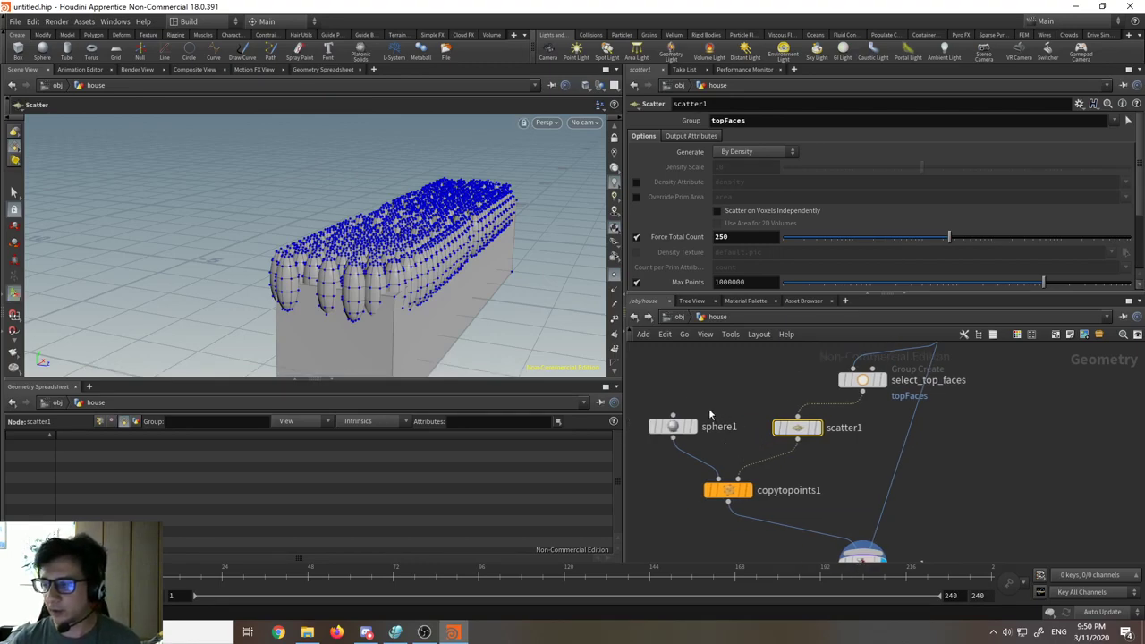
{"action": "left_click_drag", "start_coordinate": [675, 427], "coordinate": [664, 428]}
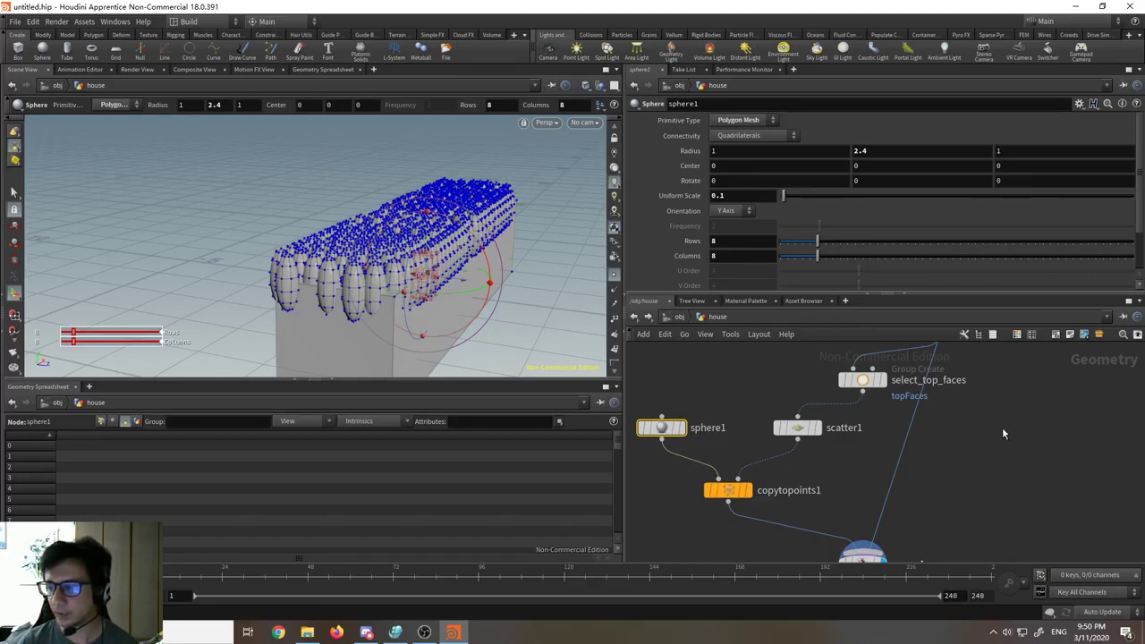
{"action": "scroll", "coordinate": [969, 445], "scroll_direction": "down", "scroll_amount": 2}
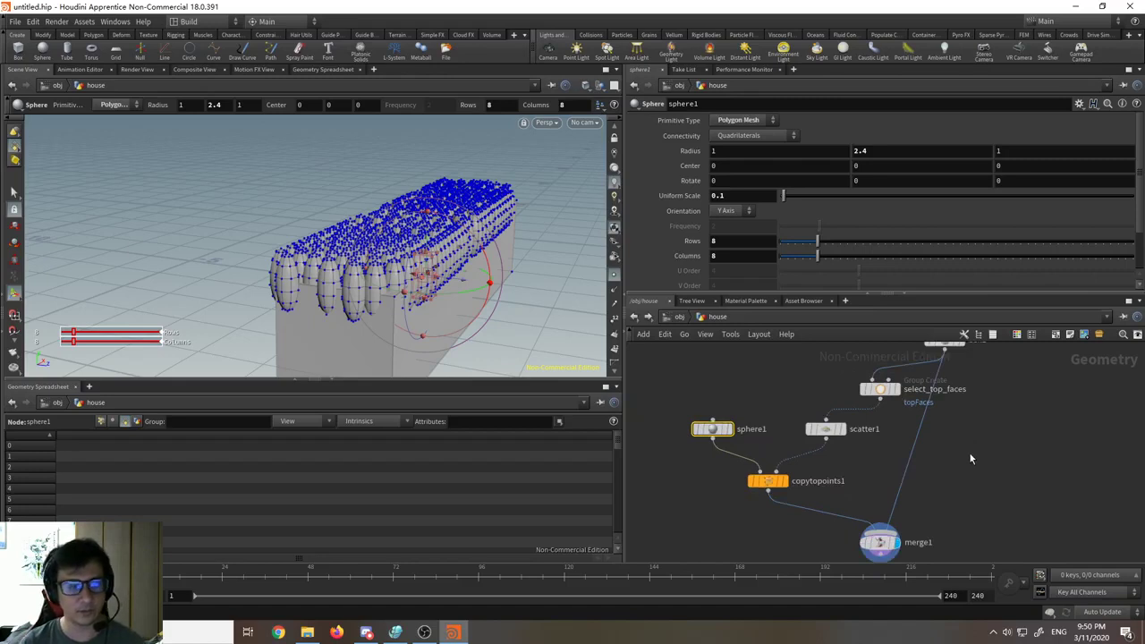
{"action": "middle_click_drag", "start_coordinate": [999, 449], "coordinate": [926, 491]}
{"action": "scroll", "coordinate": [947, 402], "scroll_direction": "up", "scroll_amount": 2}
{"action": "middle_click_drag", "start_coordinate": [947, 402], "coordinate": [830, 449]}
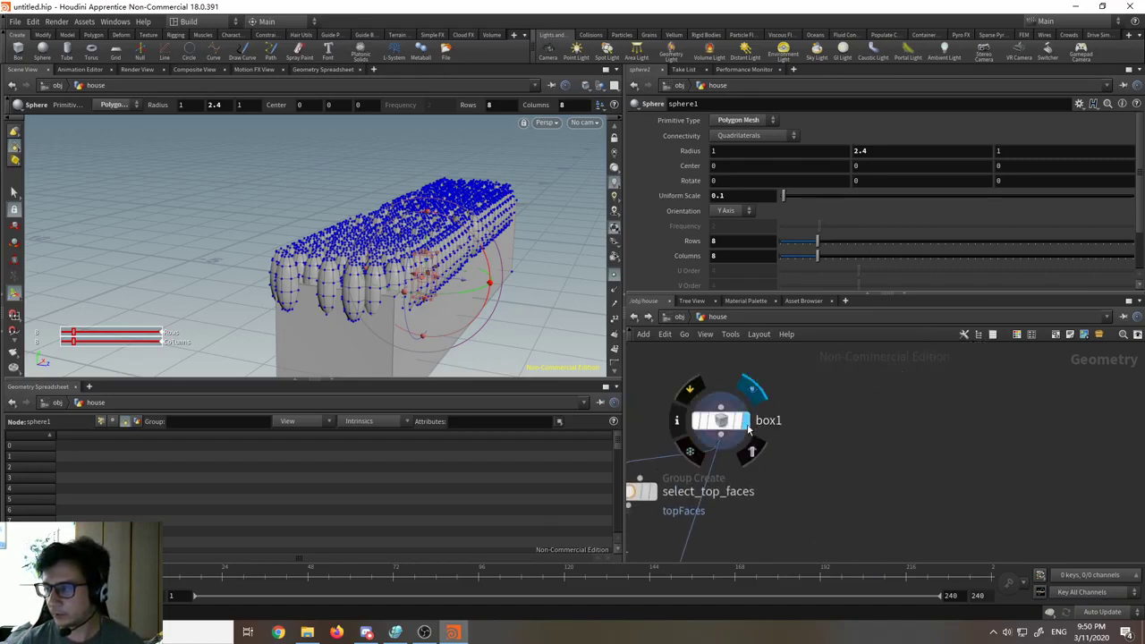
{"action": "left_click", "coordinate": [744, 420]}
{"action": "left_click", "coordinate": [721, 420]}
Step: Activate the Select tool and turn on primitive number display for the box's faces
{"action": "left_click_drag", "start_coordinate": [534, 289], "coordinate": [458, 292], "text": "alt"}
{"action": "left_click_drag", "start_coordinate": [542, 303], "coordinate": [572, 300], "text": "alt"}
{"action": "left_click", "coordinate": [14, 192]}
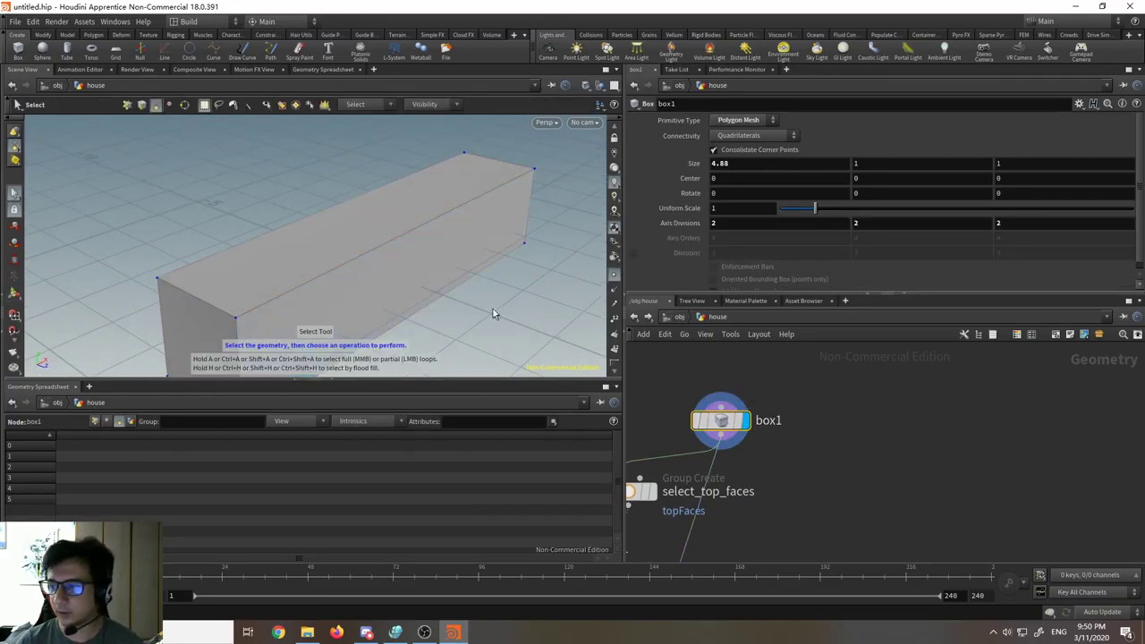
{"action": "left_click", "coordinate": [616, 350]}
{"action": "middle_click_drag", "start_coordinate": [450, 332], "coordinate": [495, 316], "text": "alt"}
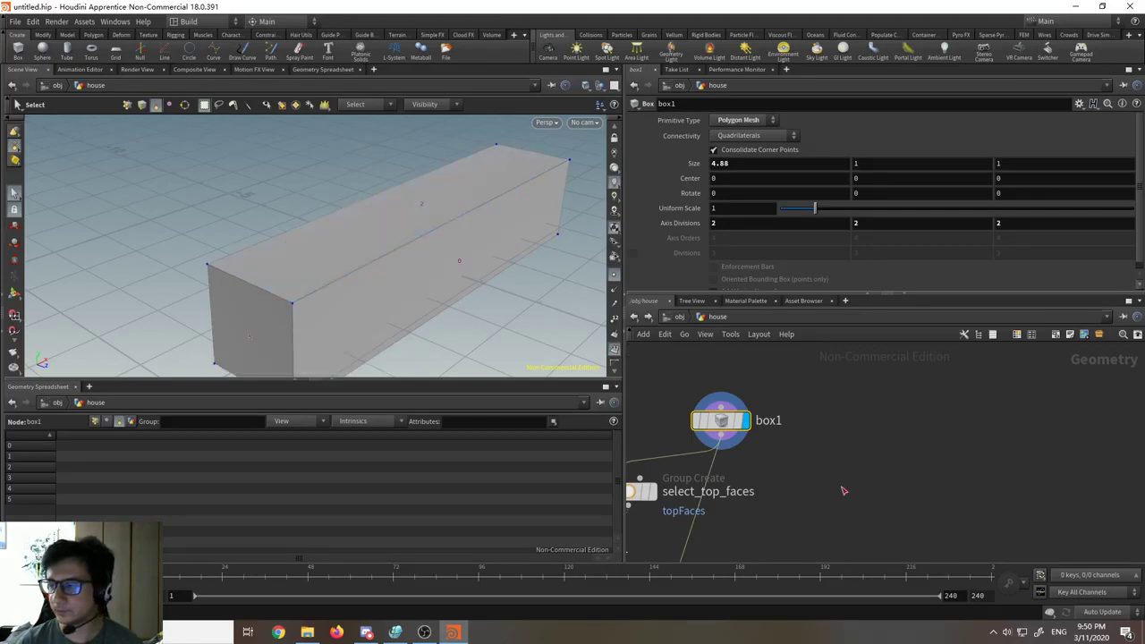
Step: Add a Group node beside select_top_faces and wire box1's output into its first input
{"action": "middle_click_drag", "start_coordinate": [841, 486], "coordinate": [804, 469]}
{"action": "key", "text": "Tab"}
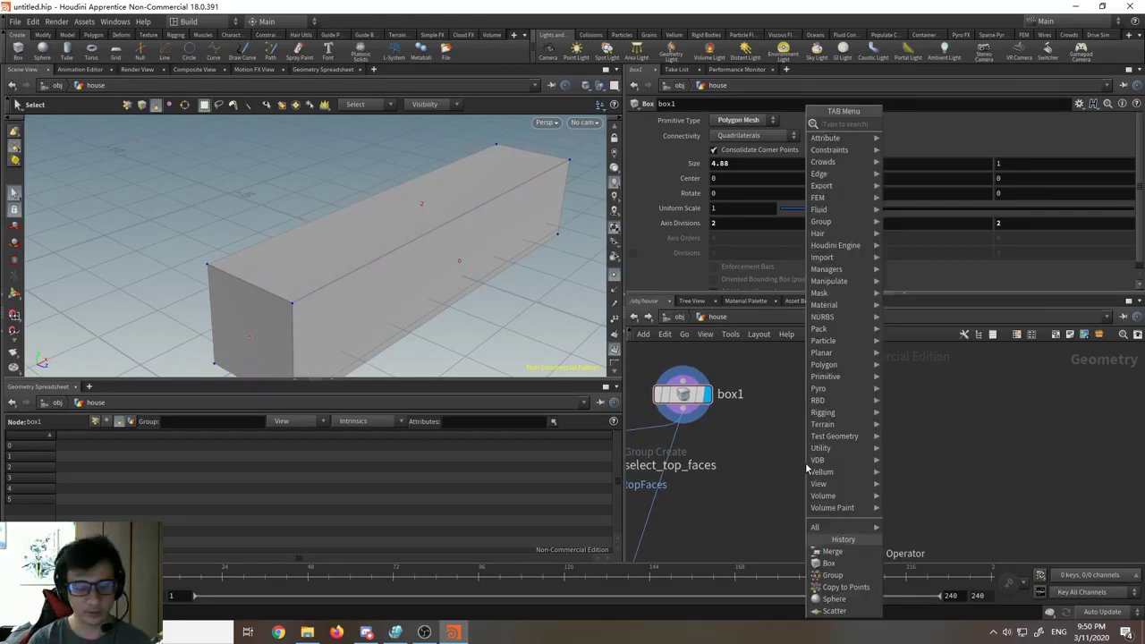
{"action": "type", "text": "group"}
{"action": "key", "text": "Return"}
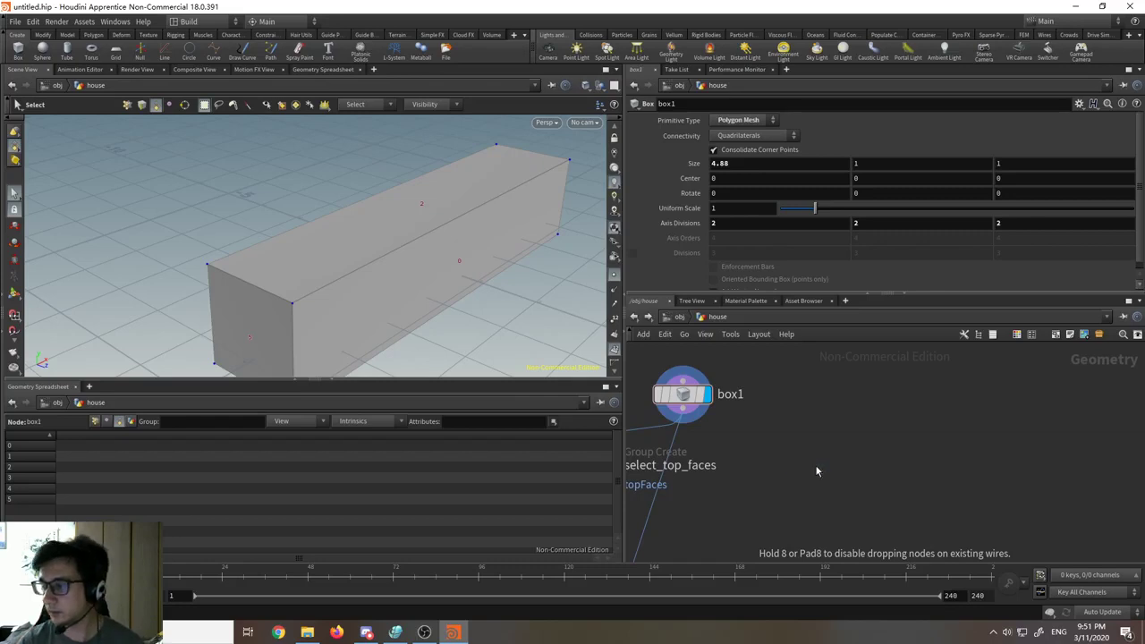
{"action": "left_click", "coordinate": [816, 470]}
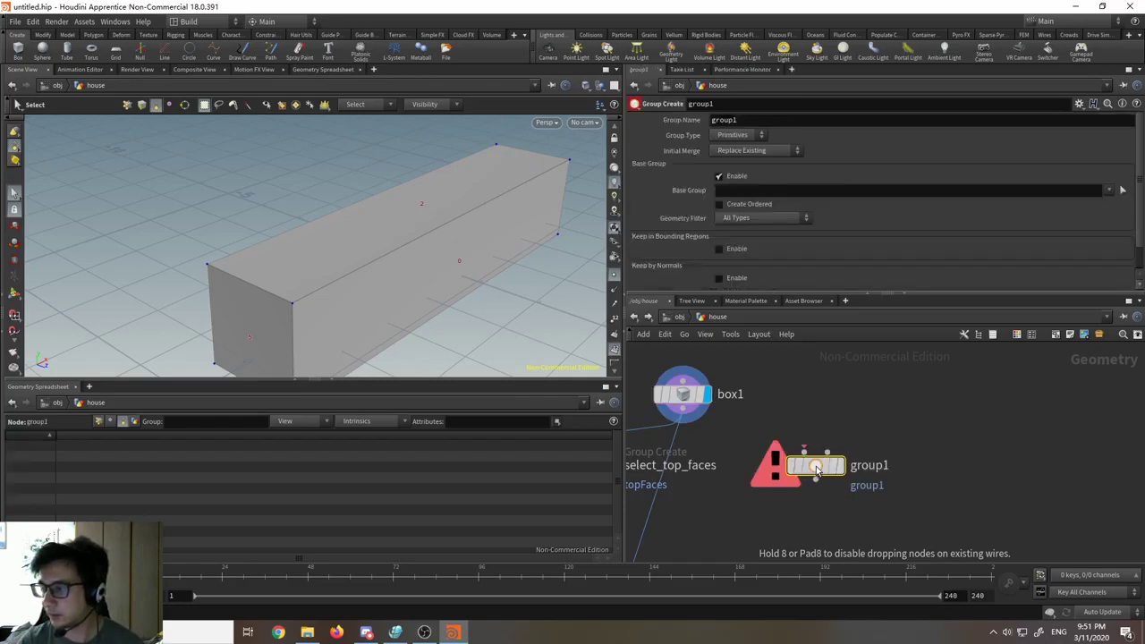
{"action": "left_click", "coordinate": [683, 414]}
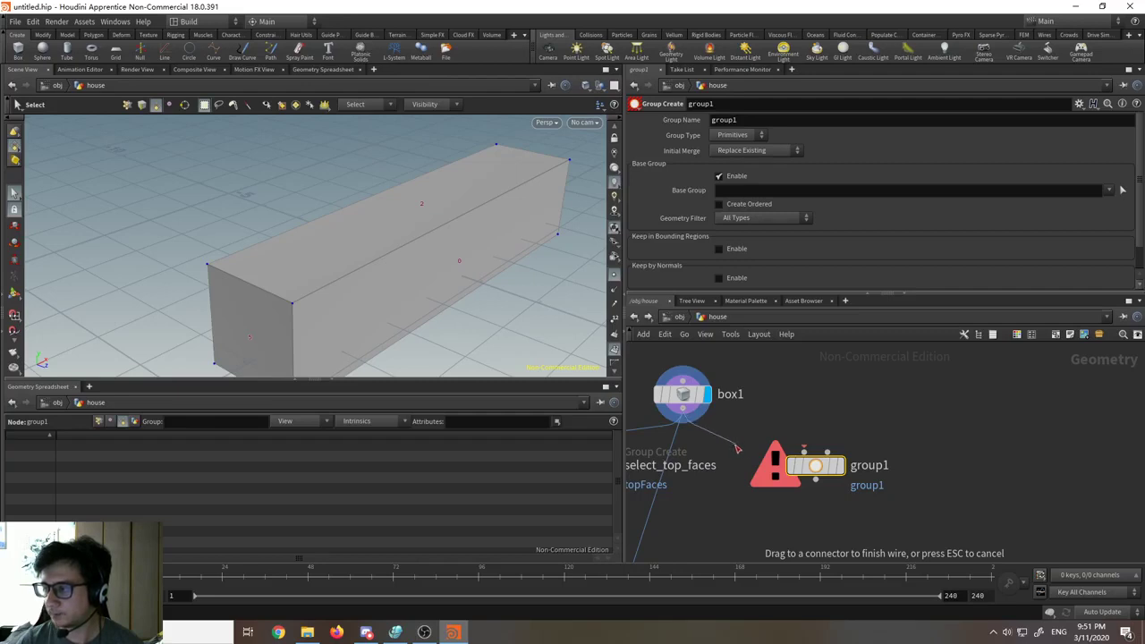
{"action": "left_click", "coordinate": [803, 452]}
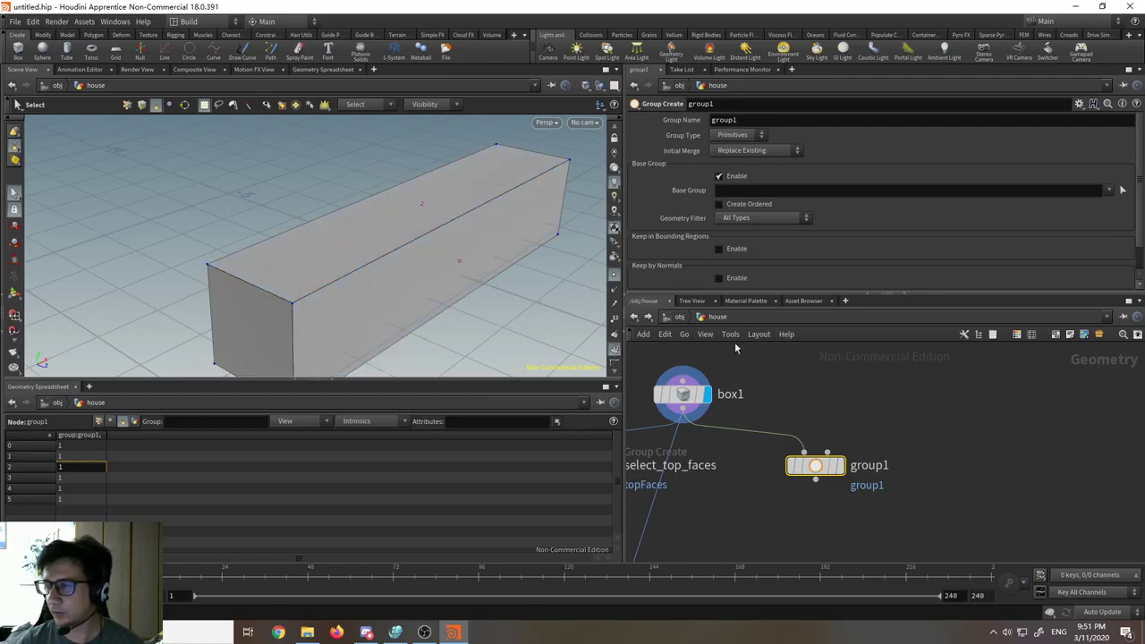
{"action": "left_click_drag", "start_coordinate": [814, 465], "coordinate": [816, 465]}
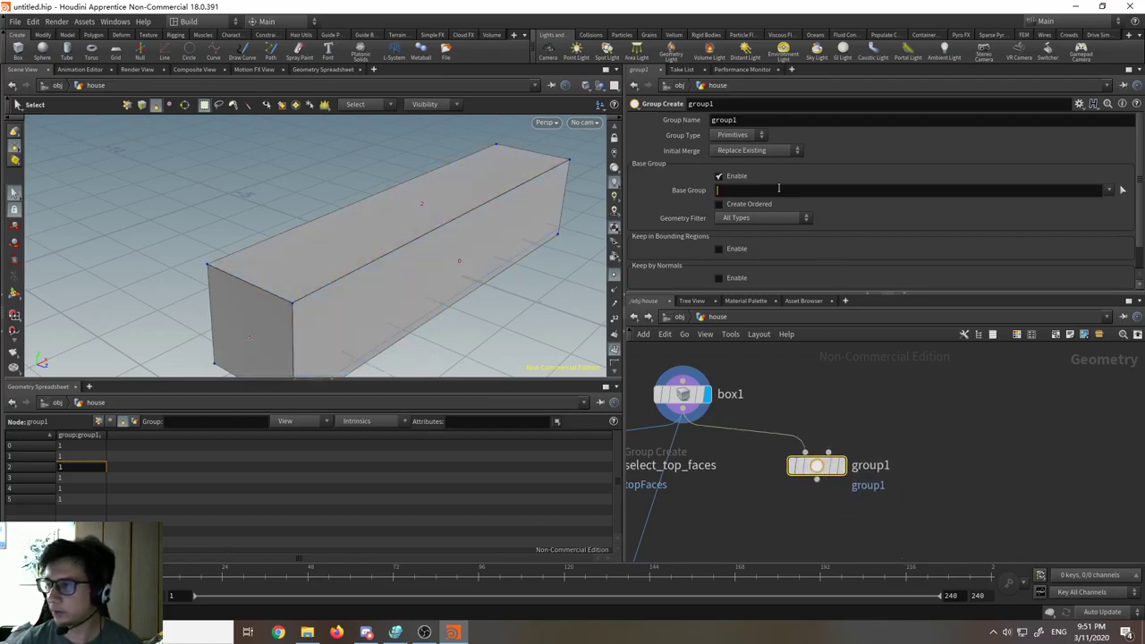
Step: Set the Base Group of the group1 node to 2
{"action": "left_click", "coordinate": [1122, 190]}
{"action": "left_click", "coordinate": [1109, 193]}
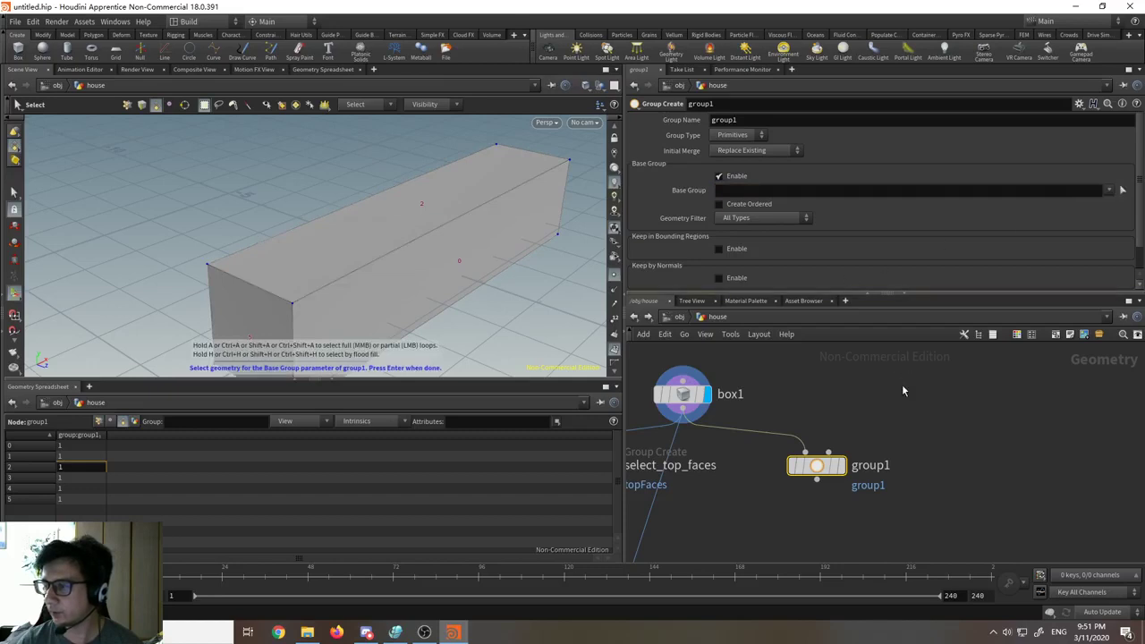
{"action": "left_click", "coordinate": [1084, 191]}
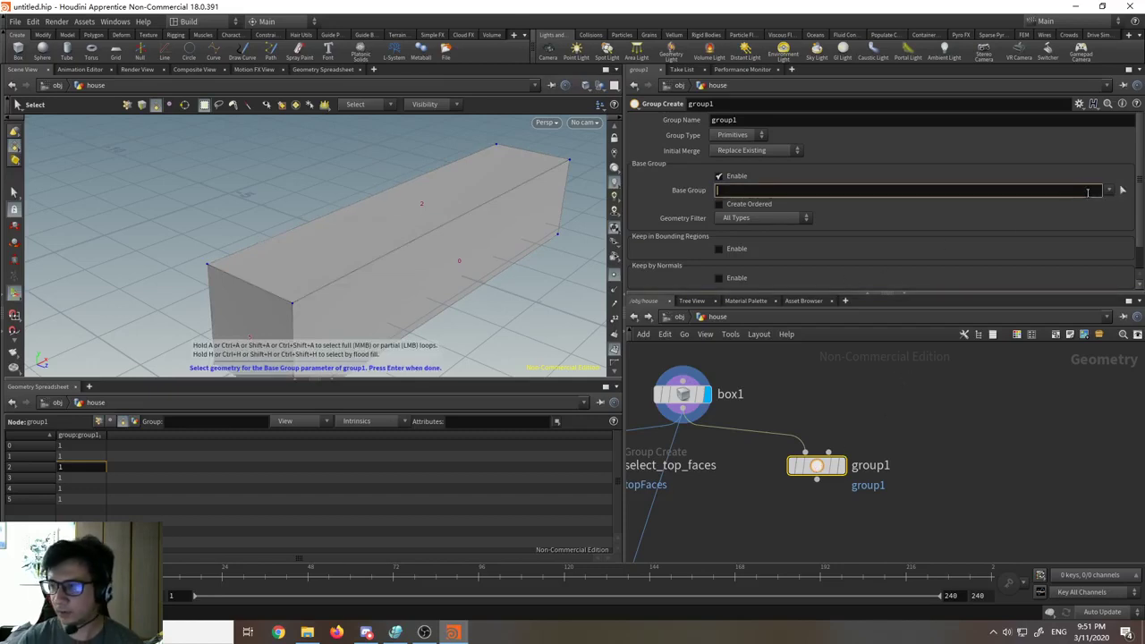
{"action": "type", "text": "2"}
{"action": "key", "text": "Return"}
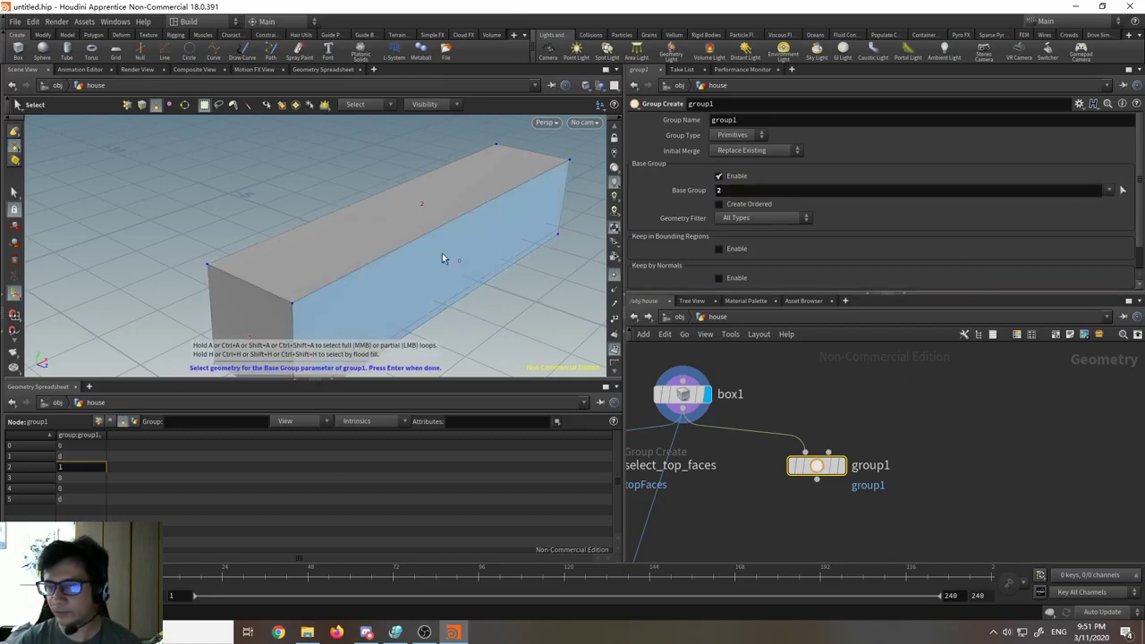
{"action": "key", "text": "Return"}
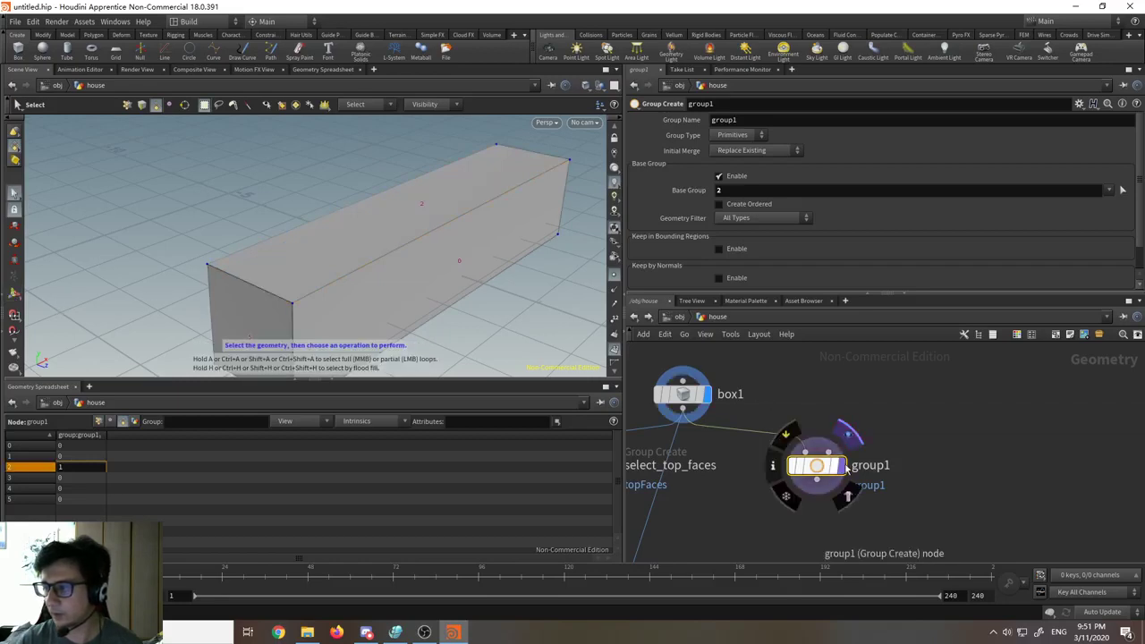
Step: Display group1 to inspect its grouped face on the box, then delete the node
{"action": "left_click", "coordinate": [842, 466]}
{"action": "key", "text": "Escape"}
{"action": "left_click_drag", "start_coordinate": [417, 281], "coordinate": [460, 256]}
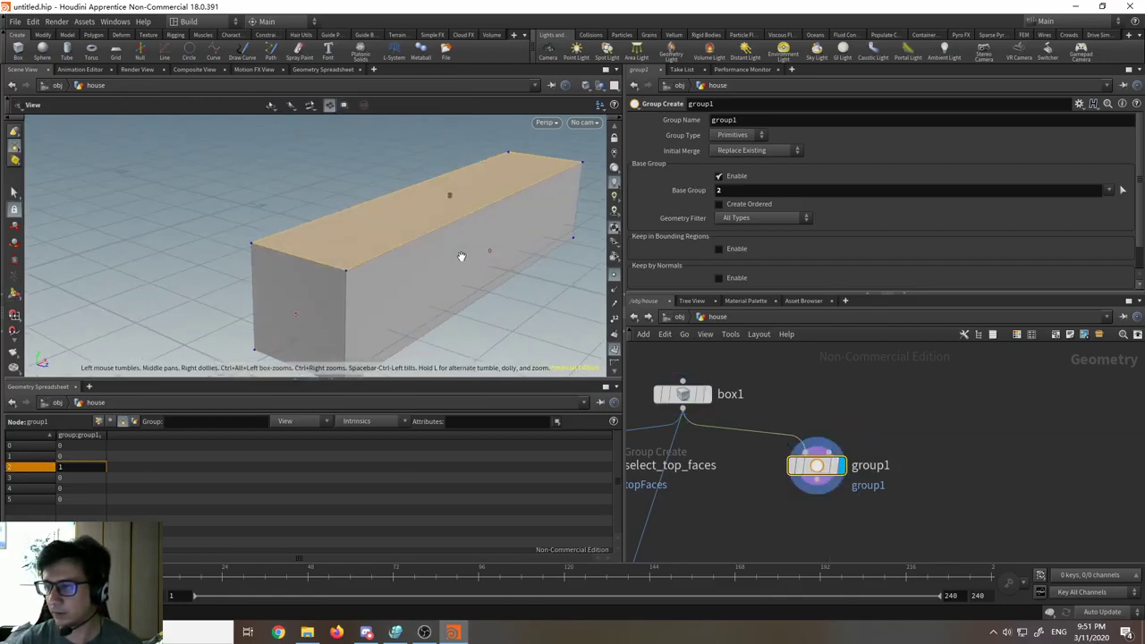
{"action": "key", "text": "s"}
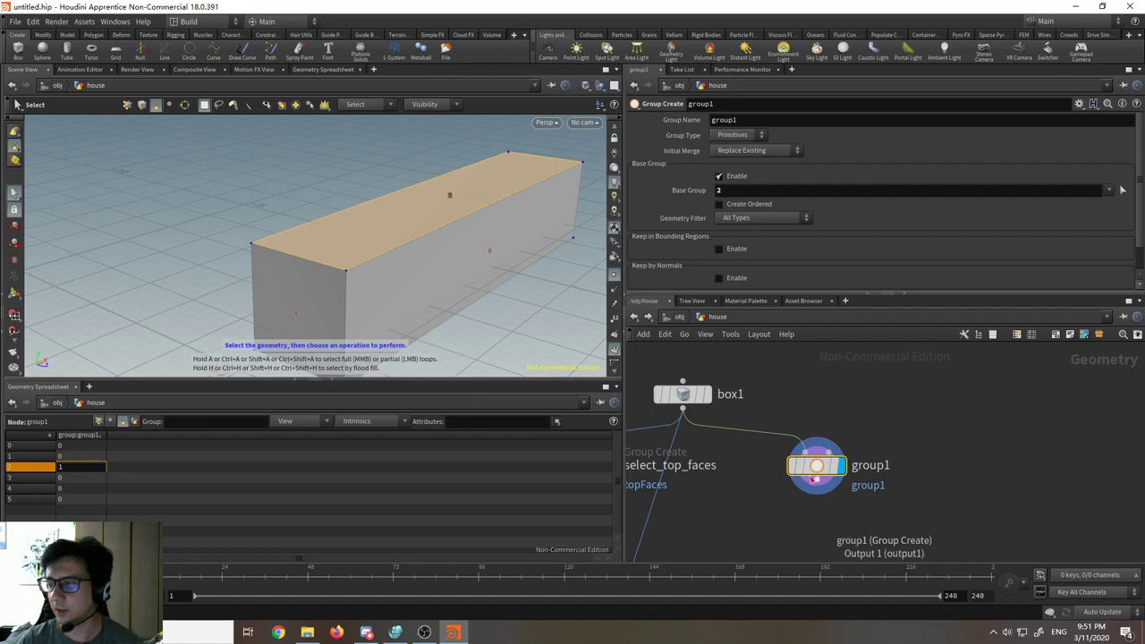
{"action": "key", "text": "Delete"}
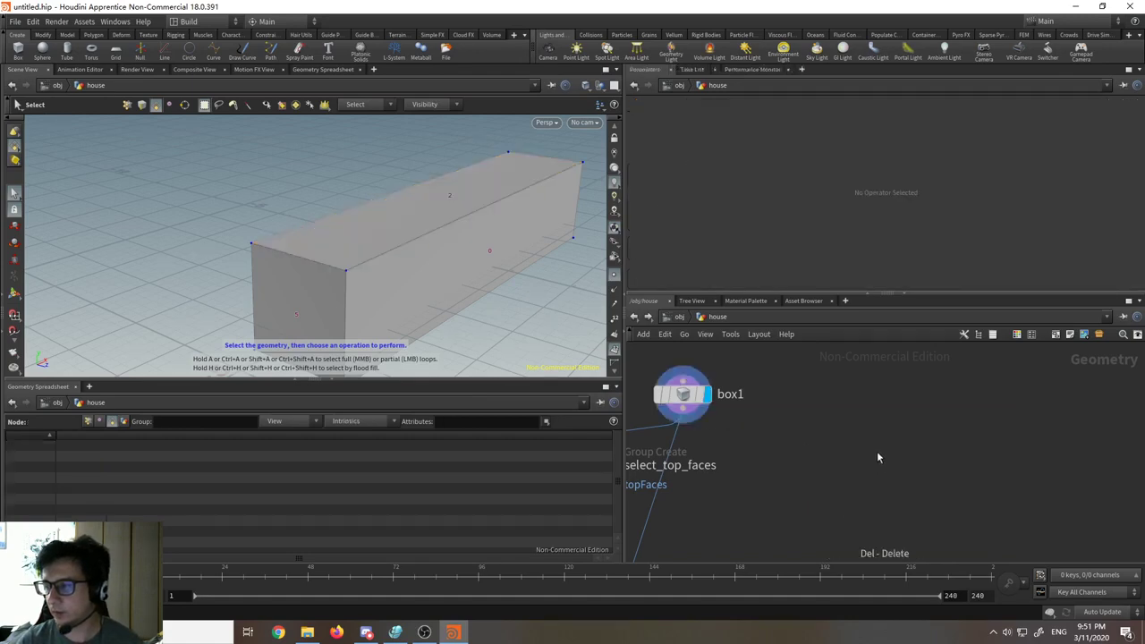
Step: Select the box's top face in the viewport and create a Group node from that selection
{"action": "left_click", "coordinate": [414, 205]}
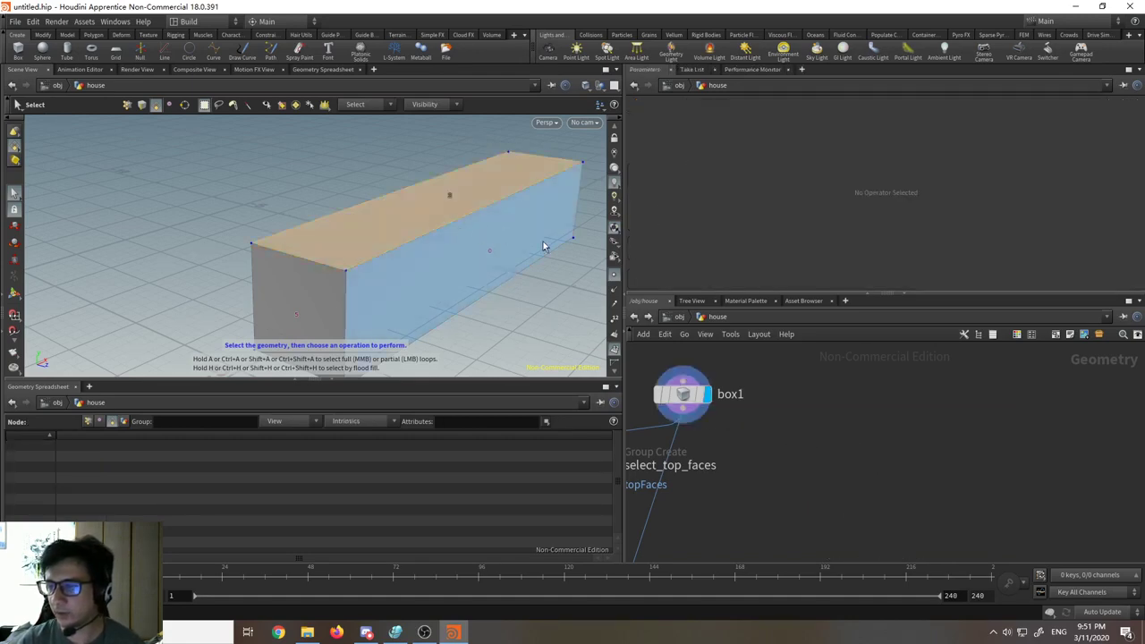
{"action": "key", "text": "Tab"}
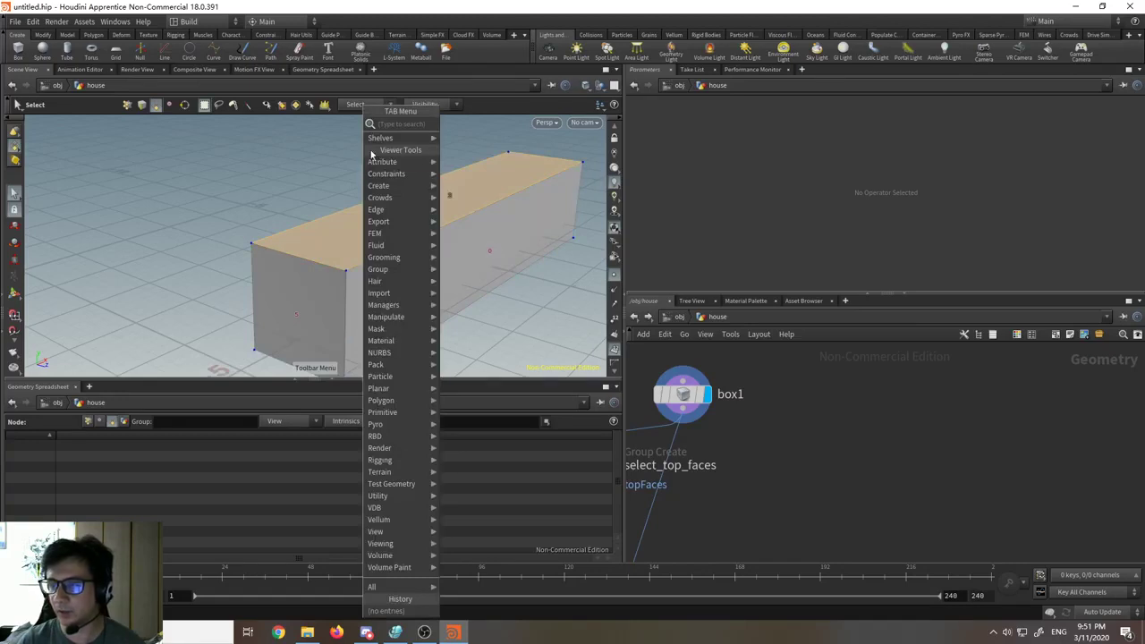
{"action": "mouse_move", "coordinate": [400, 246]}
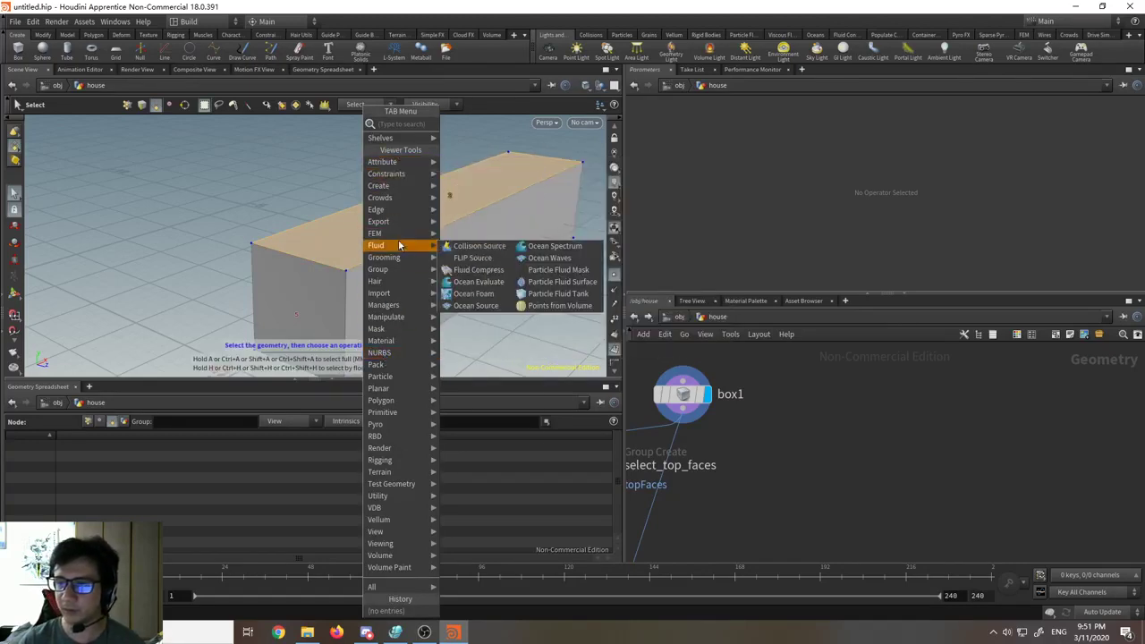
{"action": "type", "text": "group"}
{"action": "key", "text": "Return"}
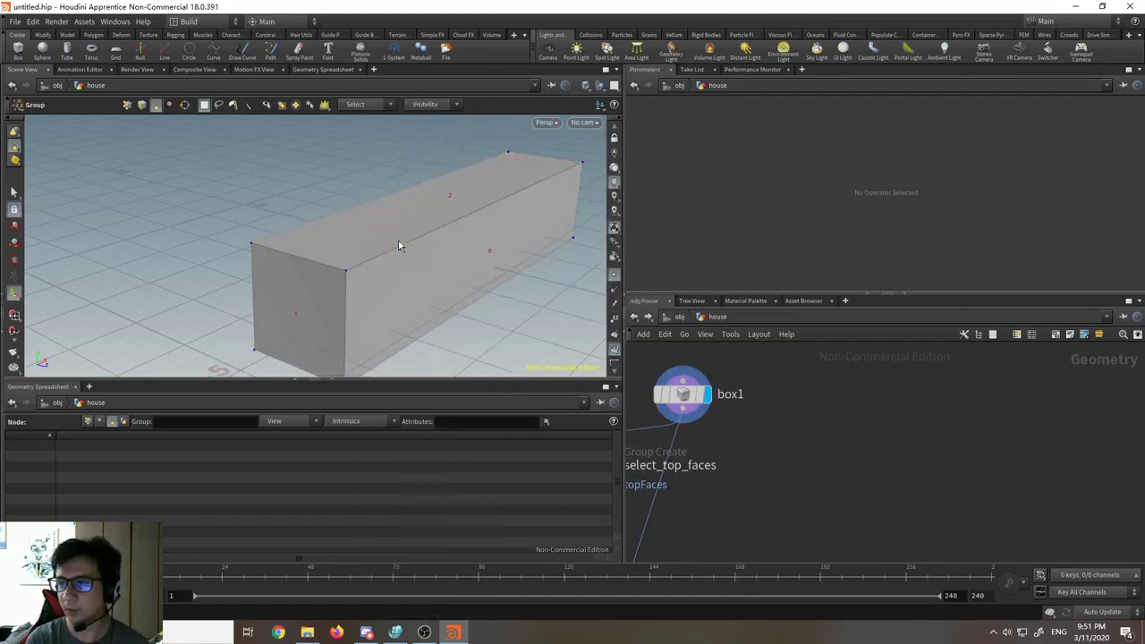
Step: Place the new group1 node below box1 and wire box1's output into its first input
{"action": "left_click_drag", "start_coordinate": [688, 400], "coordinate": [795, 454]}
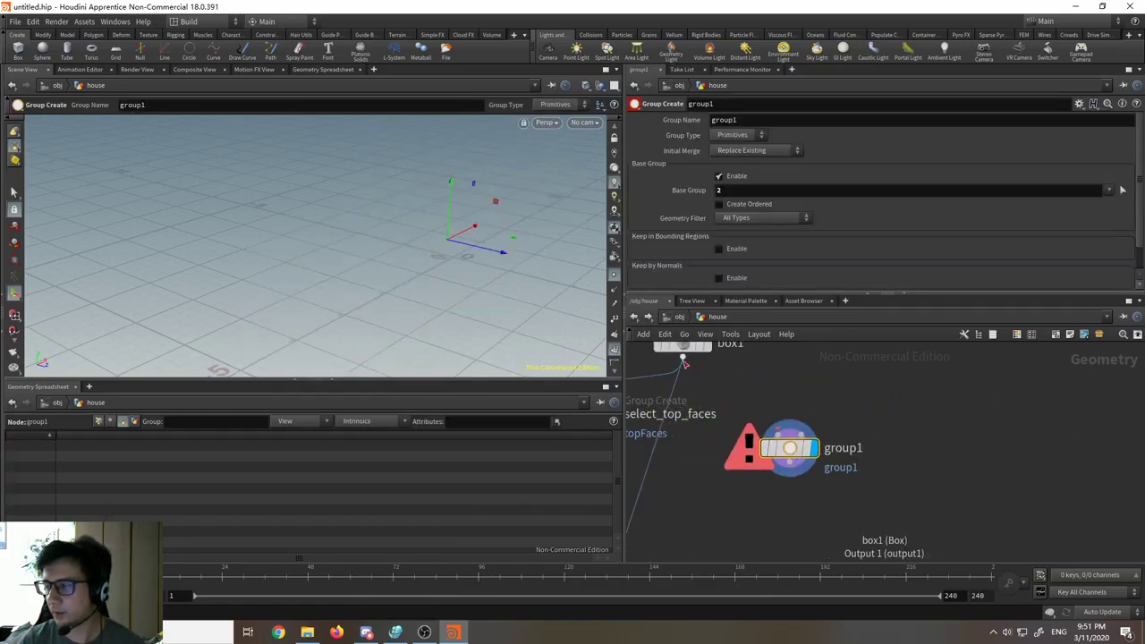
{"action": "left_click_drag", "start_coordinate": [682, 358], "coordinate": [776, 417]}
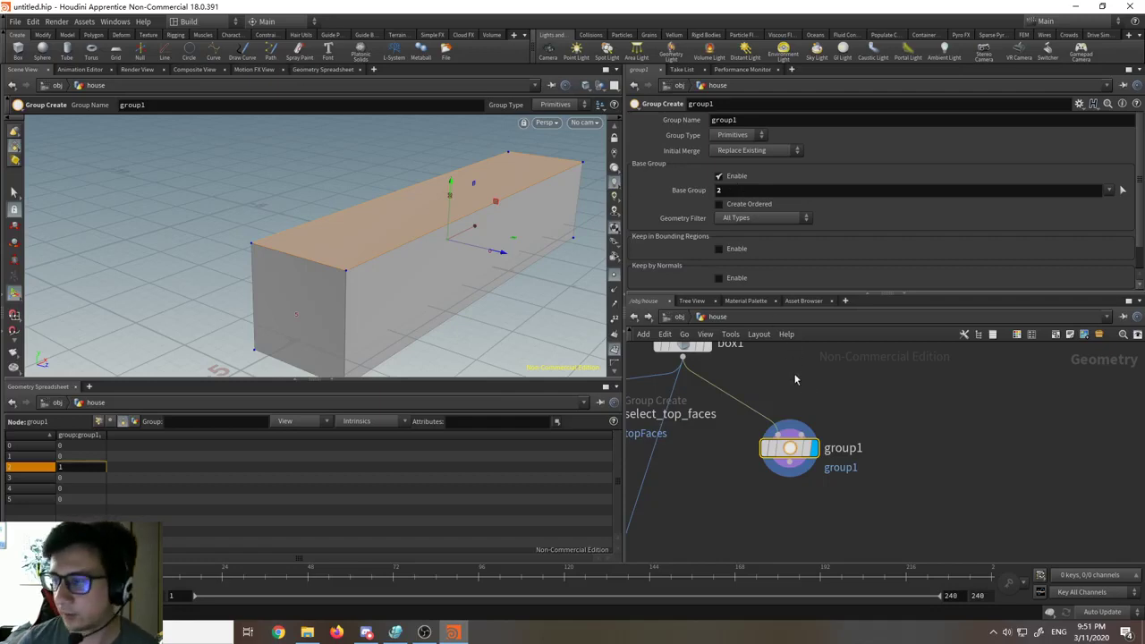
{"action": "middle_click_drag", "start_coordinate": [794, 379], "coordinate": [838, 435]}
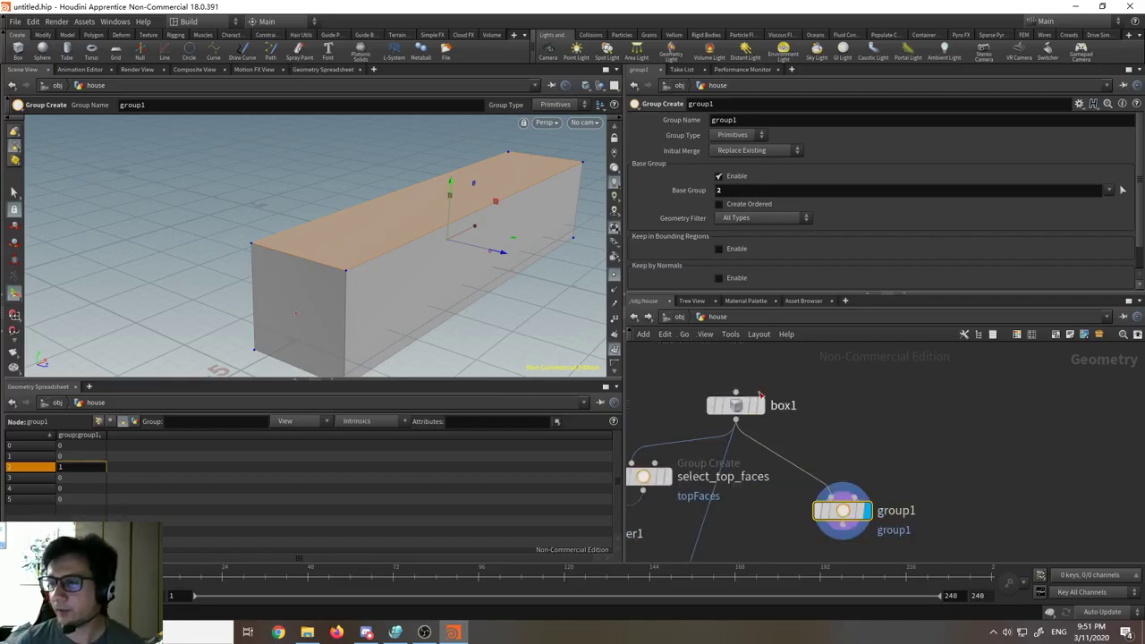
{"action": "left_click_drag", "start_coordinate": [487, 300], "coordinate": [503, 333], "text": "alt"}
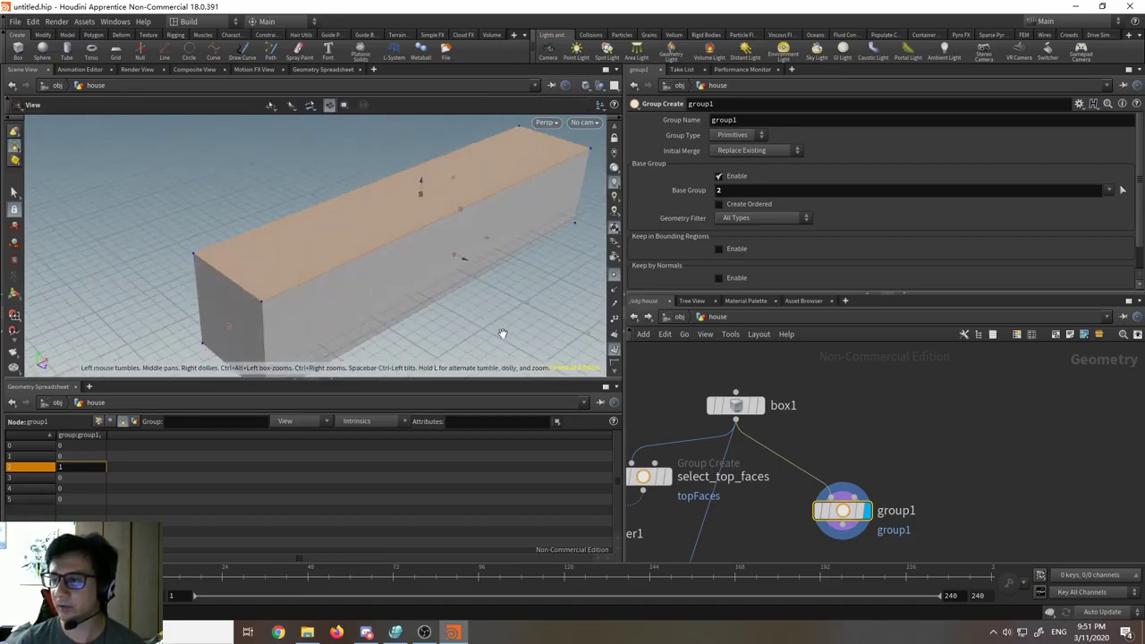
{"action": "key", "text": "Return"}
Step: Display box1 and set its first two Axis Divisions values to 3
{"action": "left_click", "coordinate": [758, 405]}
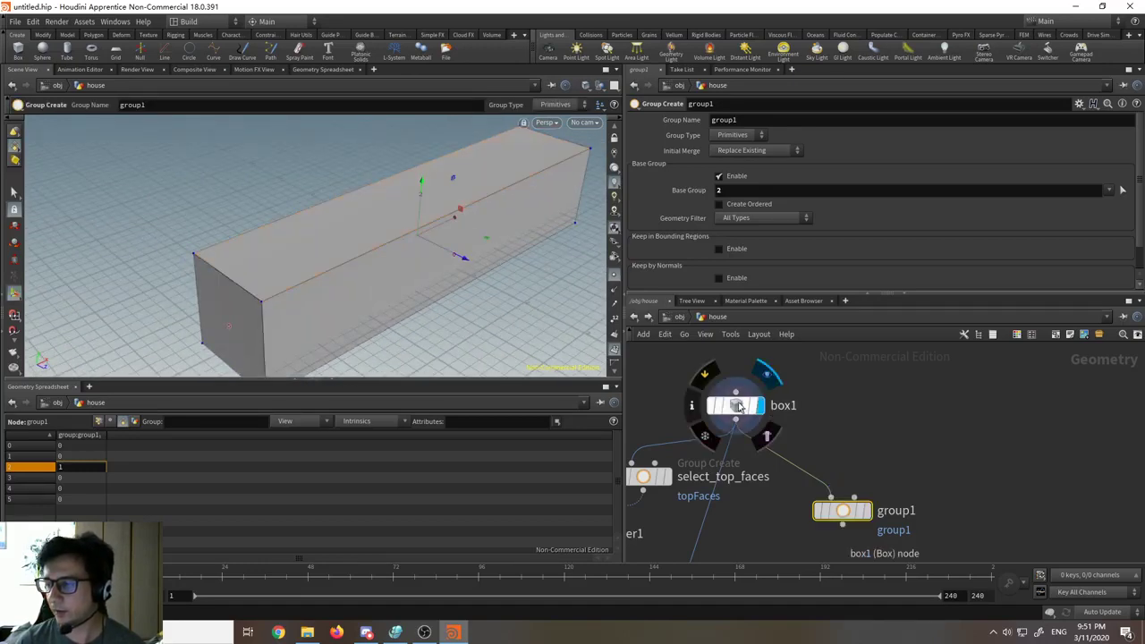
{"action": "left_click", "coordinate": [733, 405]}
{"action": "left_click", "coordinate": [14, 191]}
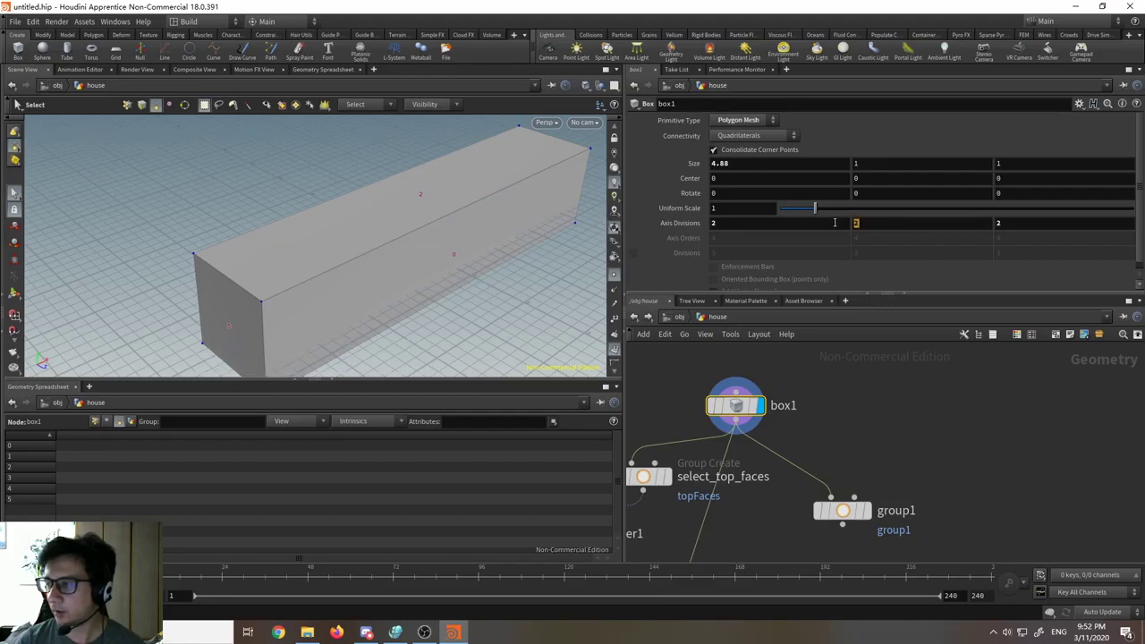
{"action": "type", "text": "3"}
{"action": "key", "text": "Return"}
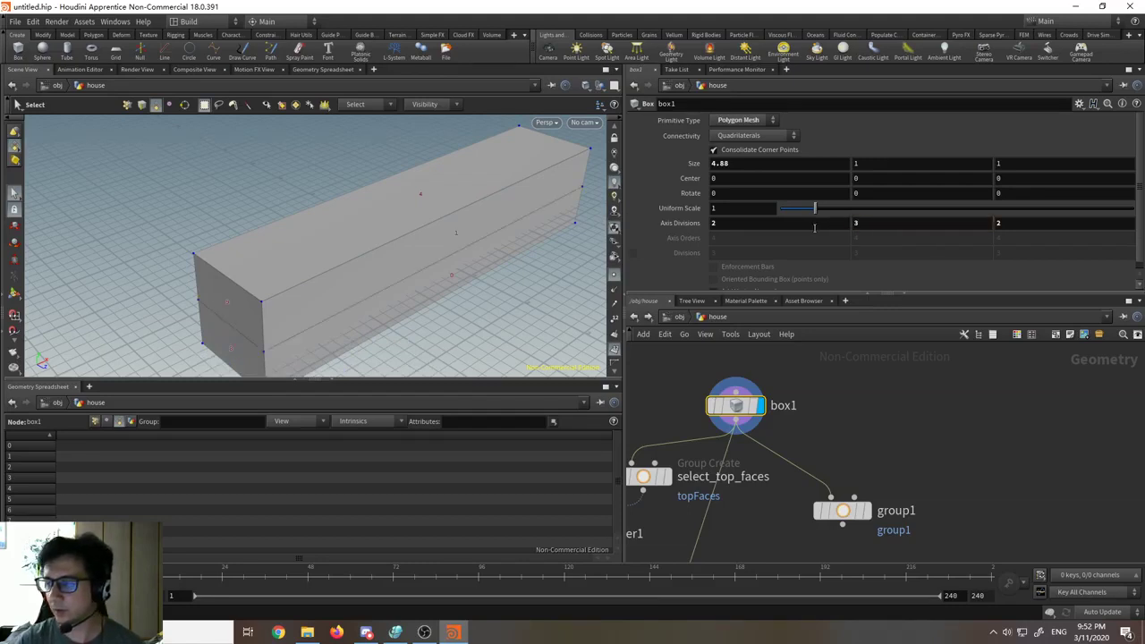
{"action": "double_click", "coordinate": [715, 221]}
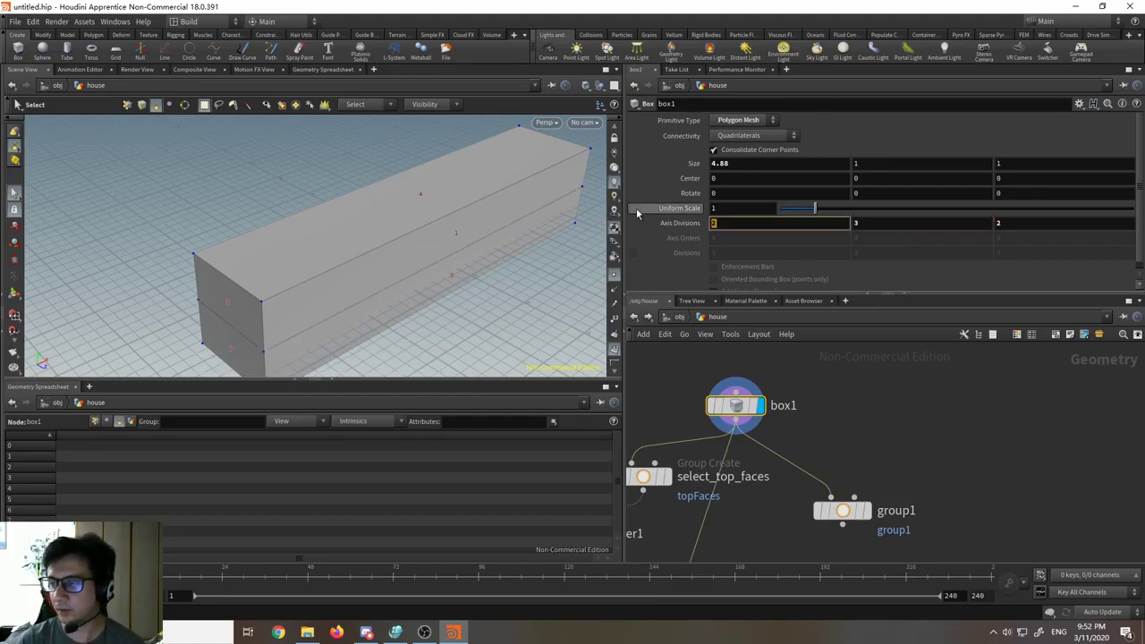
{"action": "type", "text": "3"}
{"action": "key", "text": "Return"}
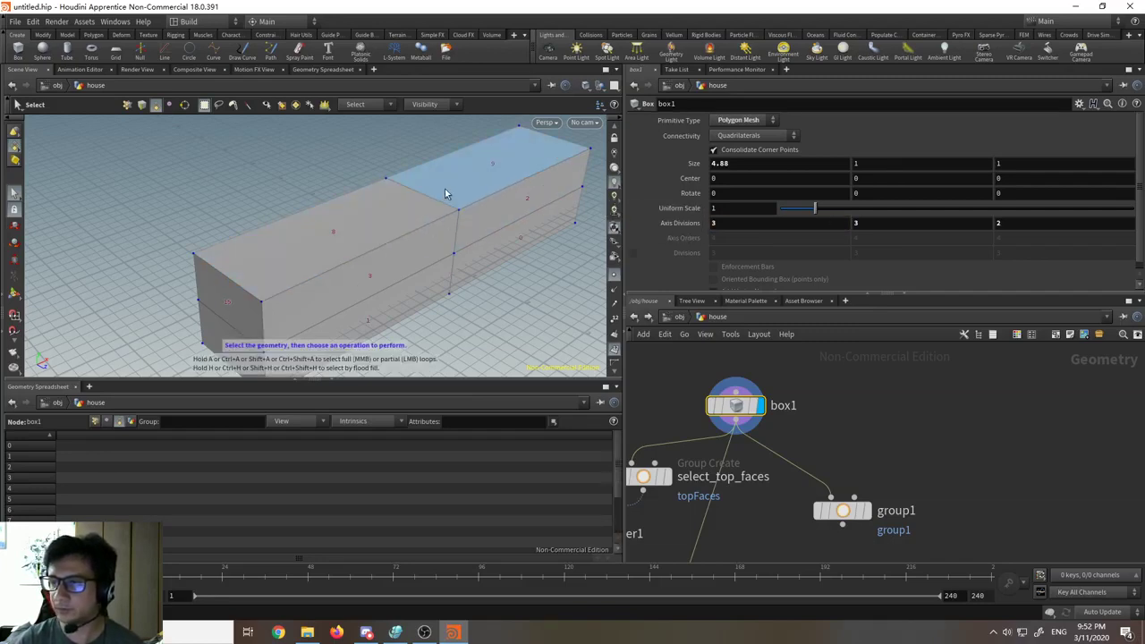
Step: Display group1 again and inspect which face of the subdivided box its Base Group selects
{"action": "left_click", "coordinate": [847, 516]}
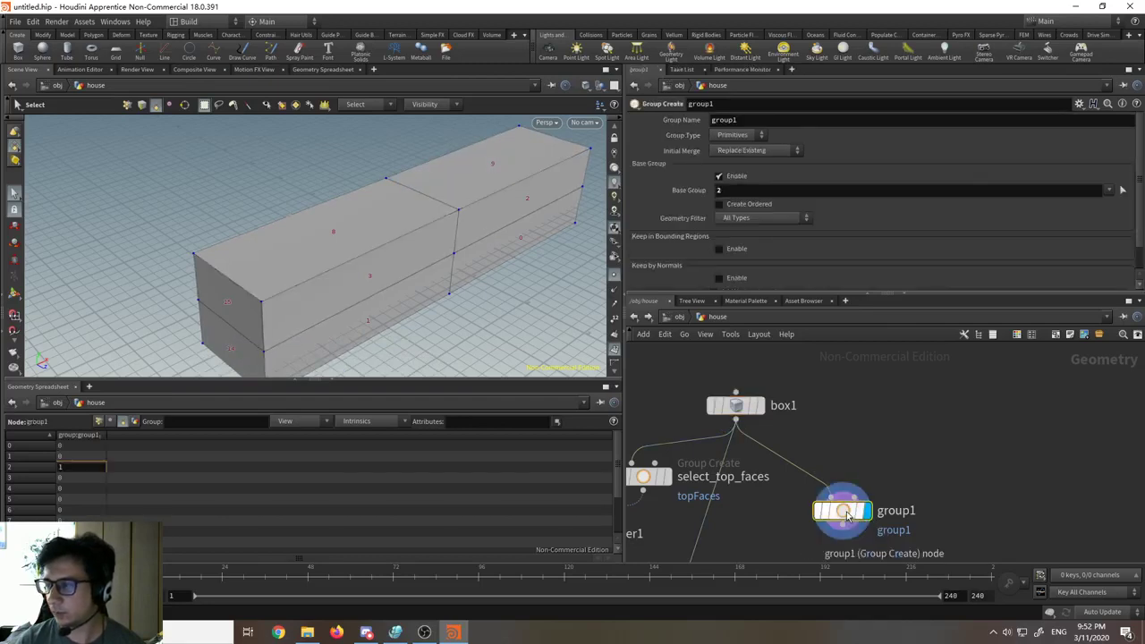
{"action": "middle_click_drag", "start_coordinate": [496, 292], "coordinate": [477, 285], "text": "alt"}
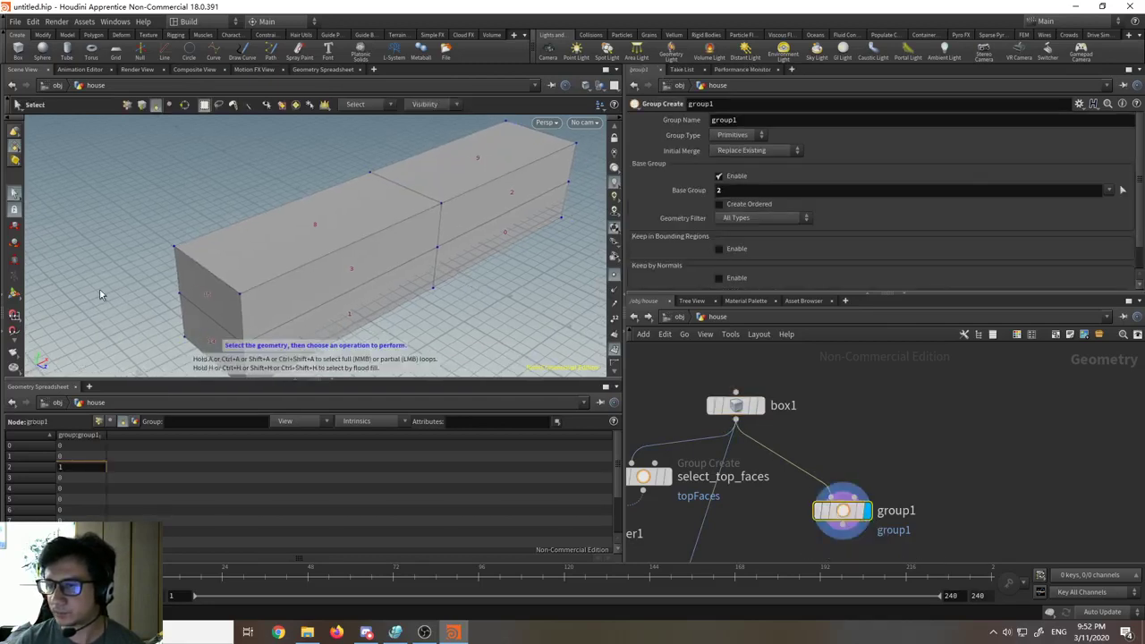
{"action": "left_click", "coordinate": [14, 294]}
{"action": "middle_click_drag", "start_coordinate": [511, 197], "coordinate": [491, 220], "text": "alt"}
{"action": "mouse_move", "coordinate": [500, 231]}
{"action": "left_mouse_down", "text": "alt"}
{"action": "mouse_move", "coordinate": [427, 215]}
{"action": "mouse_move", "coordinate": [491, 220]}
{"action": "left_mouse_up", "text": "alt"}
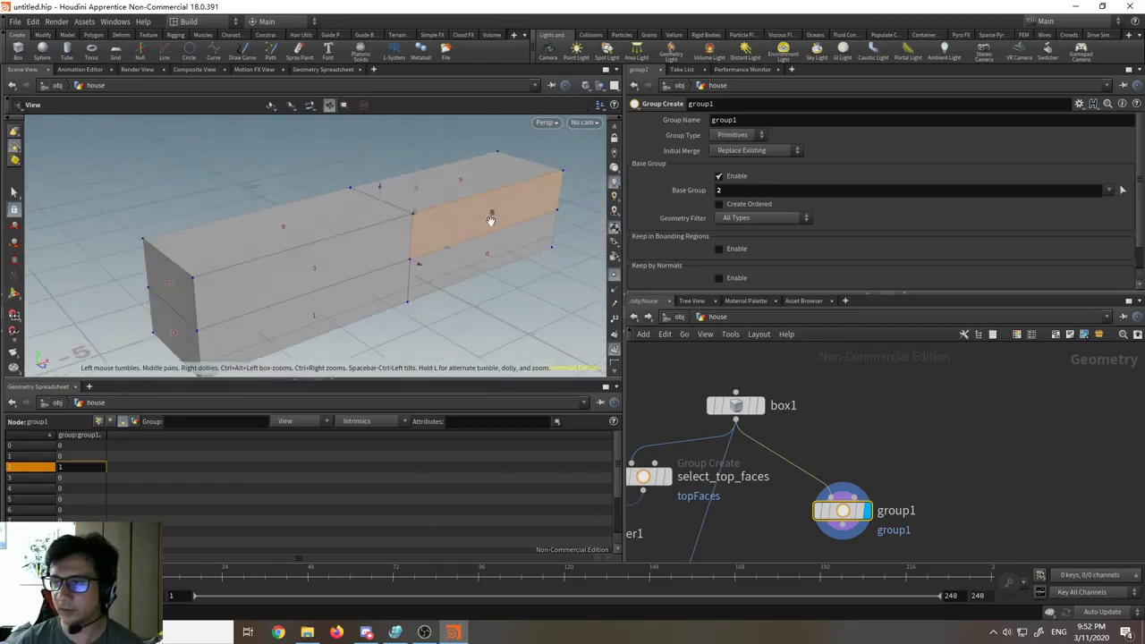
Step: Examine the highlighted group1 face and the face numbers around it on the subdivided box from several angles
{"action": "right_click_drag", "start_coordinate": [491, 220], "coordinate": [481, 13], "text": "alt"}
{"action": "middle_click_drag", "start_coordinate": [421, 185], "coordinate": [407, 282], "text": "alt"}
{"action": "left_click_drag", "start_coordinate": [373, 281], "coordinate": [353, 287], "text": "alt"}
{"action": "right_click_drag", "start_coordinate": [352, 286], "coordinate": [372, 325], "text": "alt"}
{"action": "middle_click_drag", "start_coordinate": [372, 325], "coordinate": [389, 316], "text": "alt"}
{"action": "right_click_drag", "start_coordinate": [430, 281], "coordinate": [373, 346]}
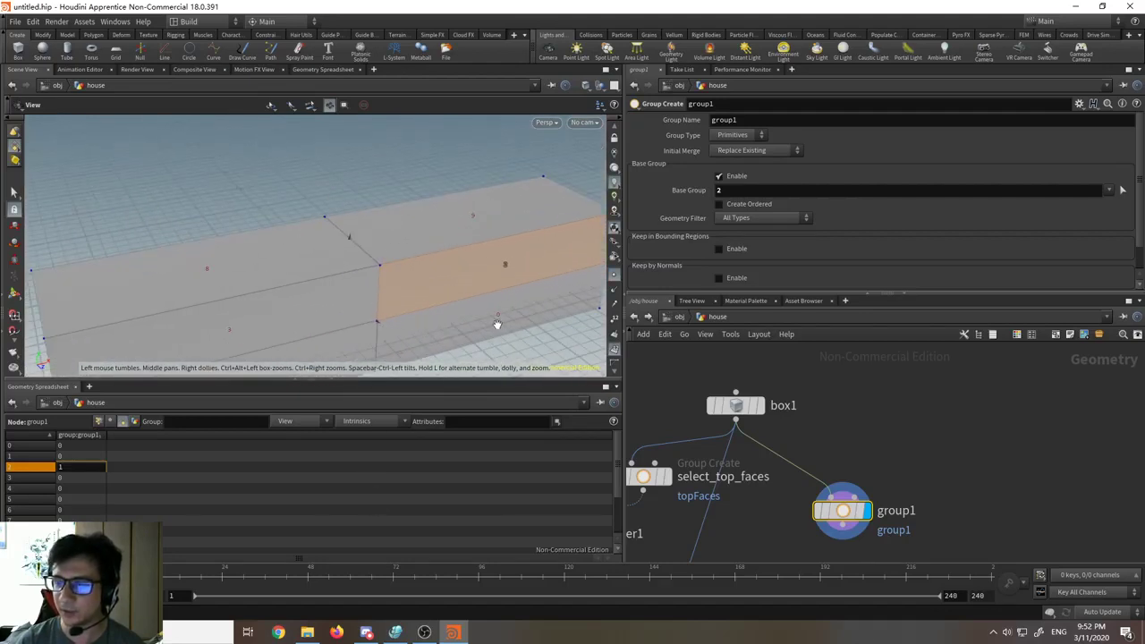
{"action": "mouse_move", "coordinate": [498, 322]}
{"action": "left_mouse_down"}
{"action": "mouse_move", "coordinate": [363, 296]}
{"action": "mouse_move", "coordinate": [536, 289]}
{"action": "mouse_move", "coordinate": [322, 281]}
{"action": "mouse_move", "coordinate": [532, 307]}
{"action": "mouse_move", "coordinate": [480, 324]}
{"action": "mouse_move", "coordinate": [411, 307]}
{"action": "mouse_move", "coordinate": [482, 313]}
{"action": "left_mouse_up"}
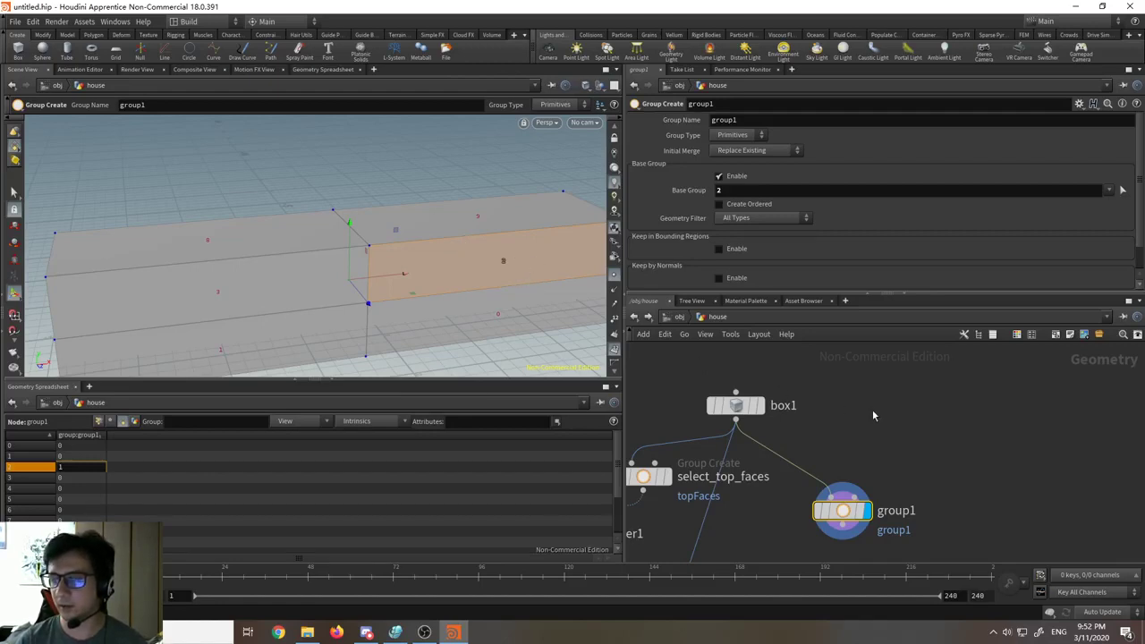
Step: Delete the manually picked group1 node from the network, keeping the select_top_faces branch
{"action": "middle_click_drag", "start_coordinate": [849, 449], "coordinate": [937, 434]}
{"action": "scroll", "coordinate": [937, 435], "scroll_direction": "down", "scroll_amount": 2}
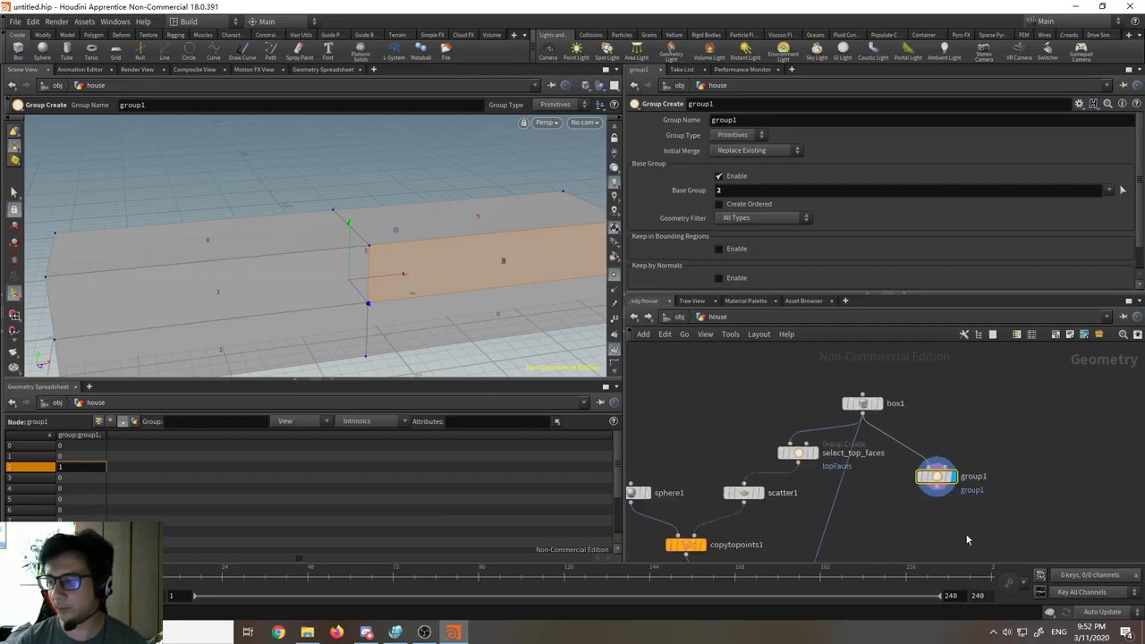
{"action": "middle_click_drag", "start_coordinate": [907, 515], "coordinate": [921, 491]}
{"action": "middle_click_drag", "start_coordinate": [837, 525], "coordinate": [831, 462]}
{"action": "scroll", "coordinate": [831, 460], "scroll_direction": "down", "scroll_amount": 1}
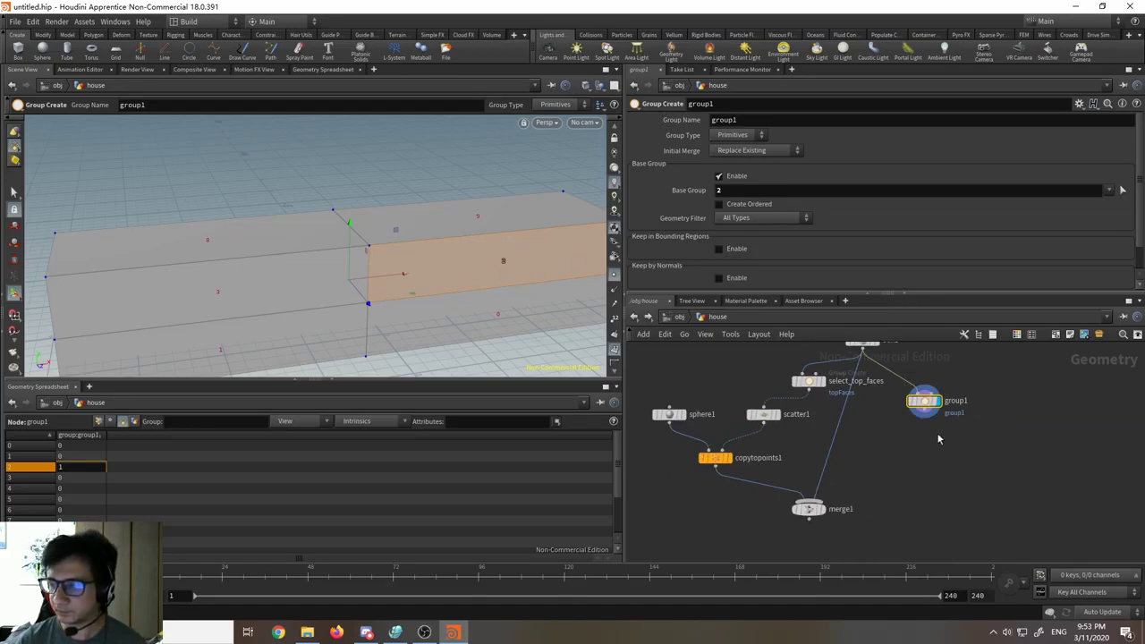
{"action": "scroll", "coordinate": [890, 394], "scroll_direction": "up", "scroll_amount": 3}
{"action": "middle_click_drag", "start_coordinate": [888, 394], "coordinate": [908, 477]}
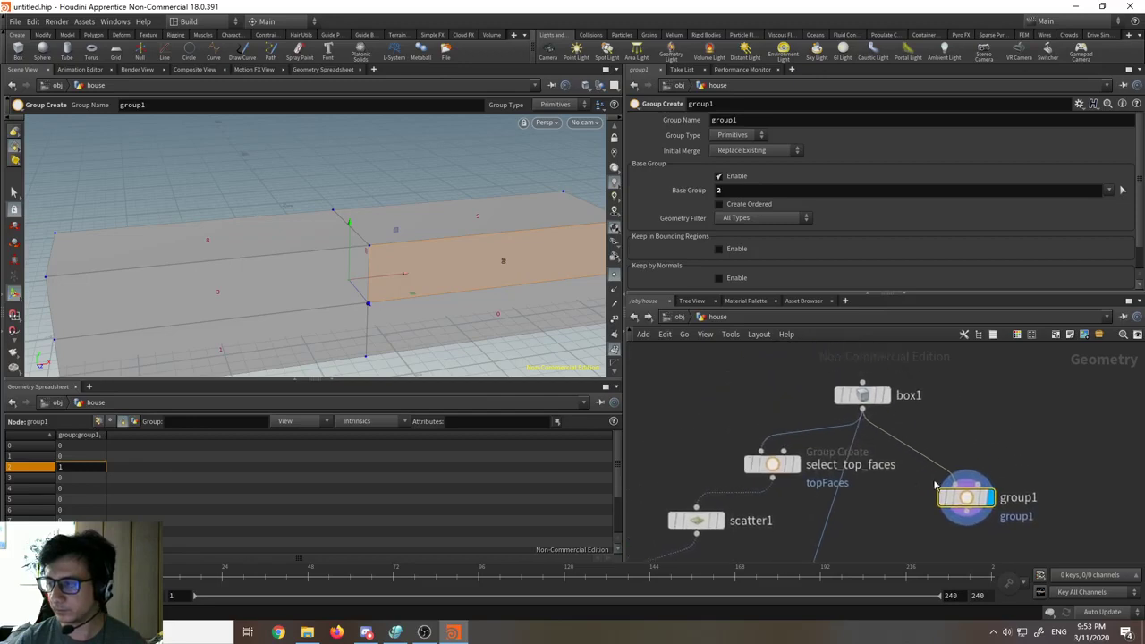
{"action": "left_click_drag", "start_coordinate": [962, 492], "coordinate": [953, 464]}
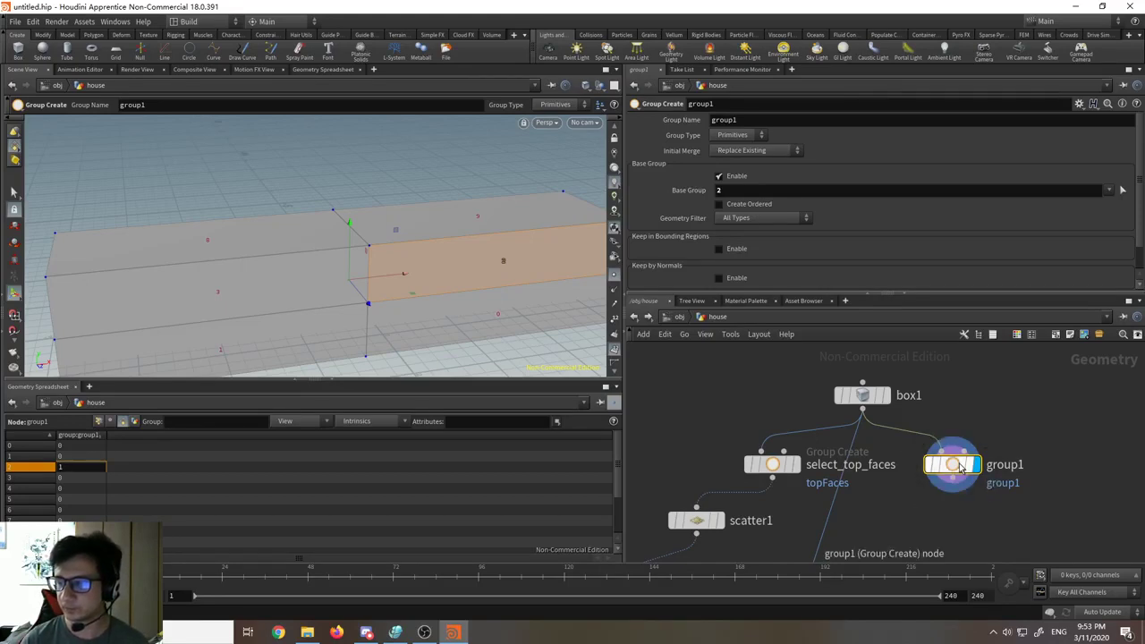
{"action": "mouse_move", "coordinate": [957, 466]}
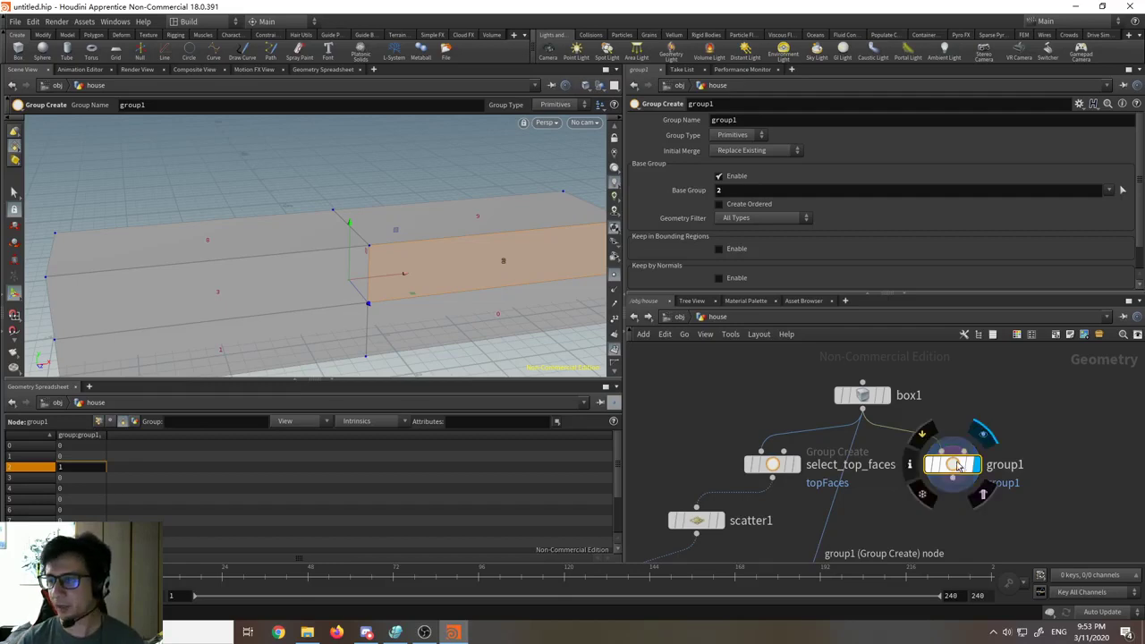
{"action": "key", "text": "Delete"}
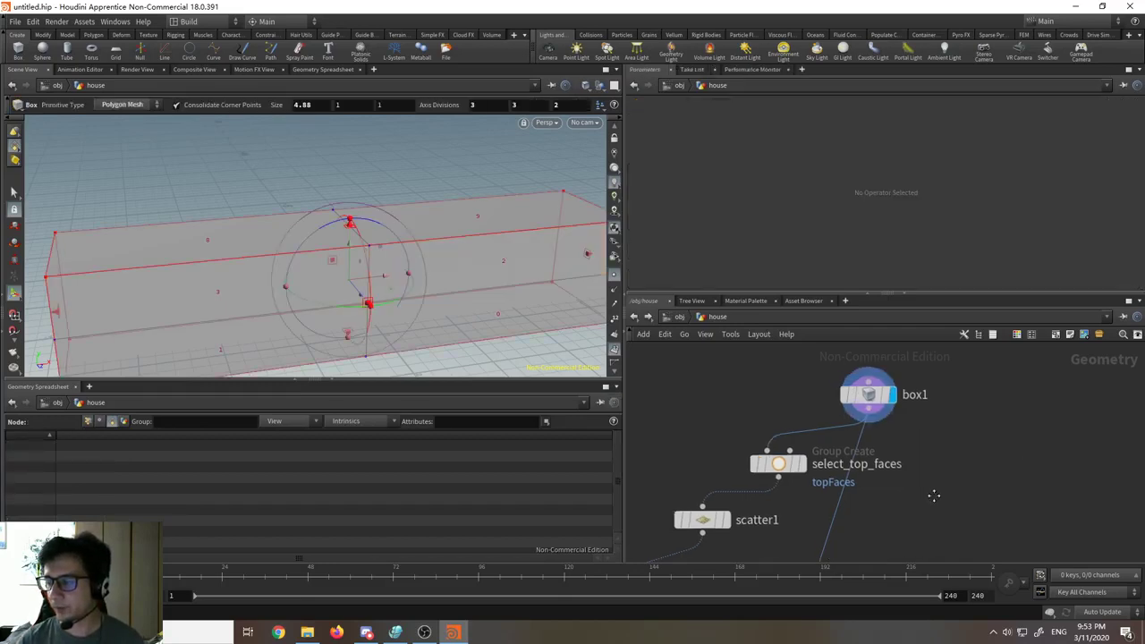
Step: Display the merge1 node and view the combined box and scattered spheres from an elevated angle
{"action": "key", "text": "h"}
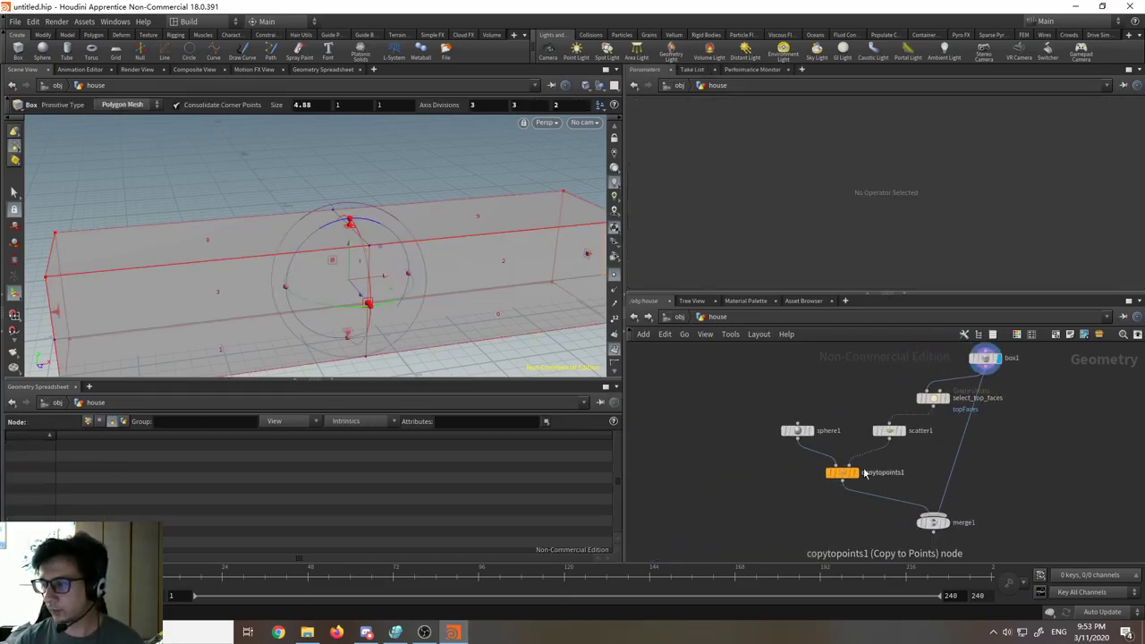
{"action": "left_click", "coordinate": [948, 518]}
{"action": "left_click", "coordinate": [930, 526]}
{"action": "key", "text": "Escape"}
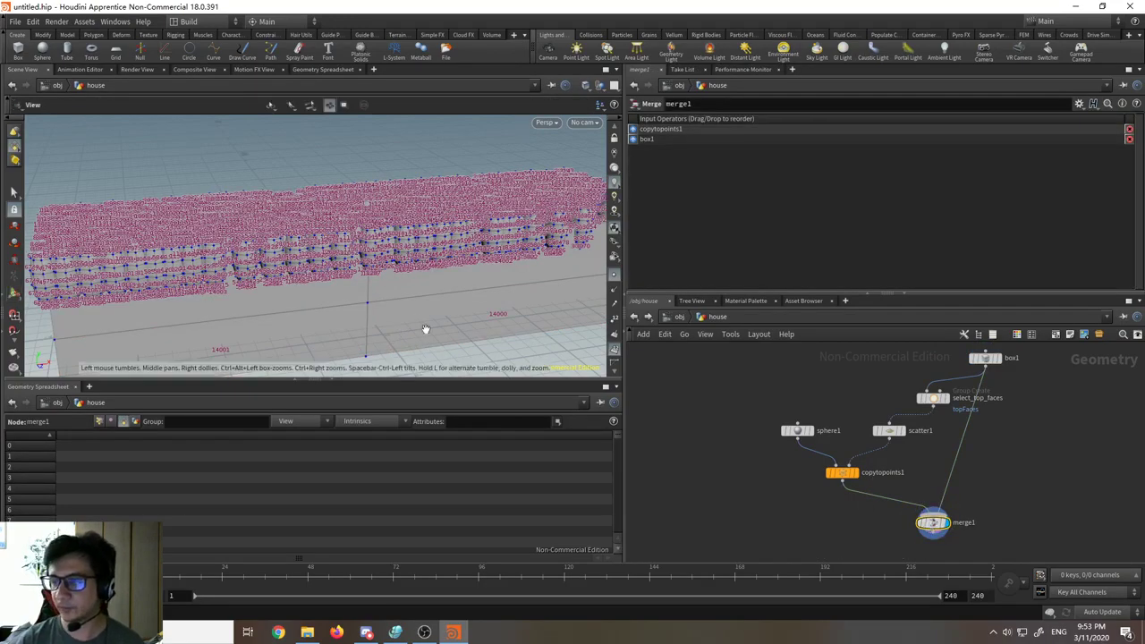
{"action": "left_click_drag", "start_coordinate": [424, 328], "coordinate": [504, 291]}
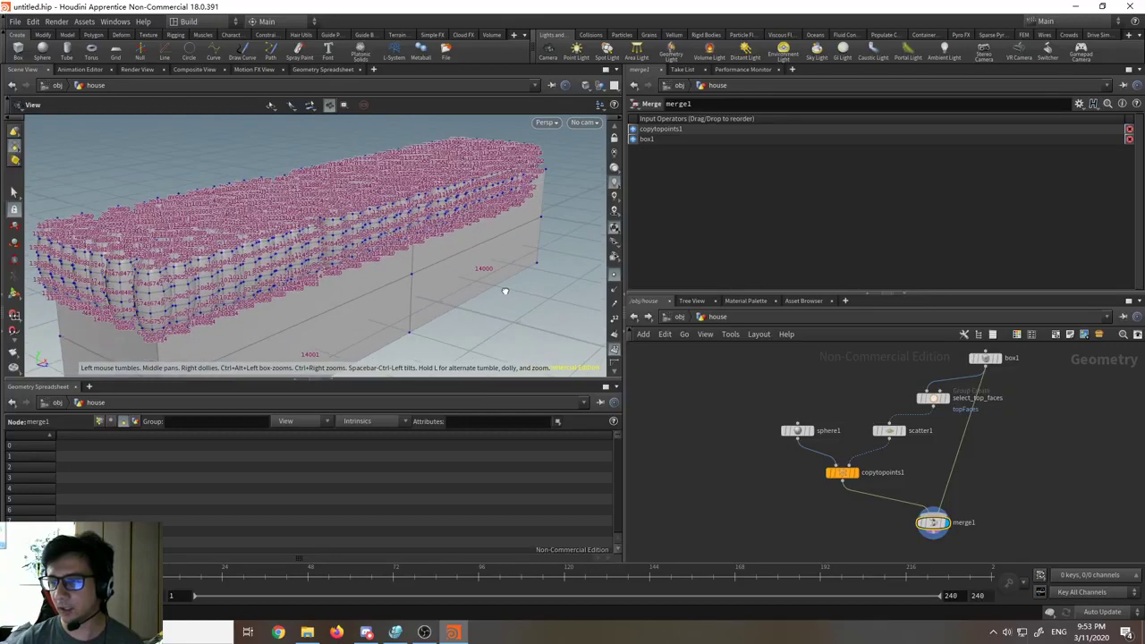
{"action": "key", "text": "Return"}
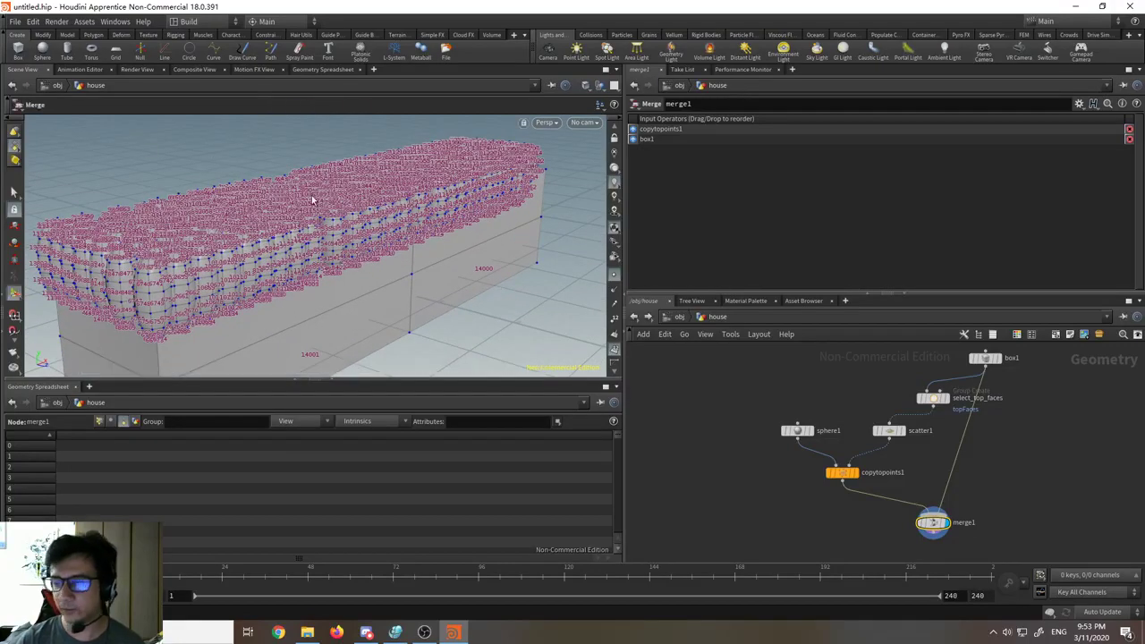
Step: Enable Pack and Instance on the copytopoints1 node
{"action": "scroll", "coordinate": [841, 474], "scroll_direction": "up", "scroll_amount": 5}
{"action": "left_click", "coordinate": [841, 479]}
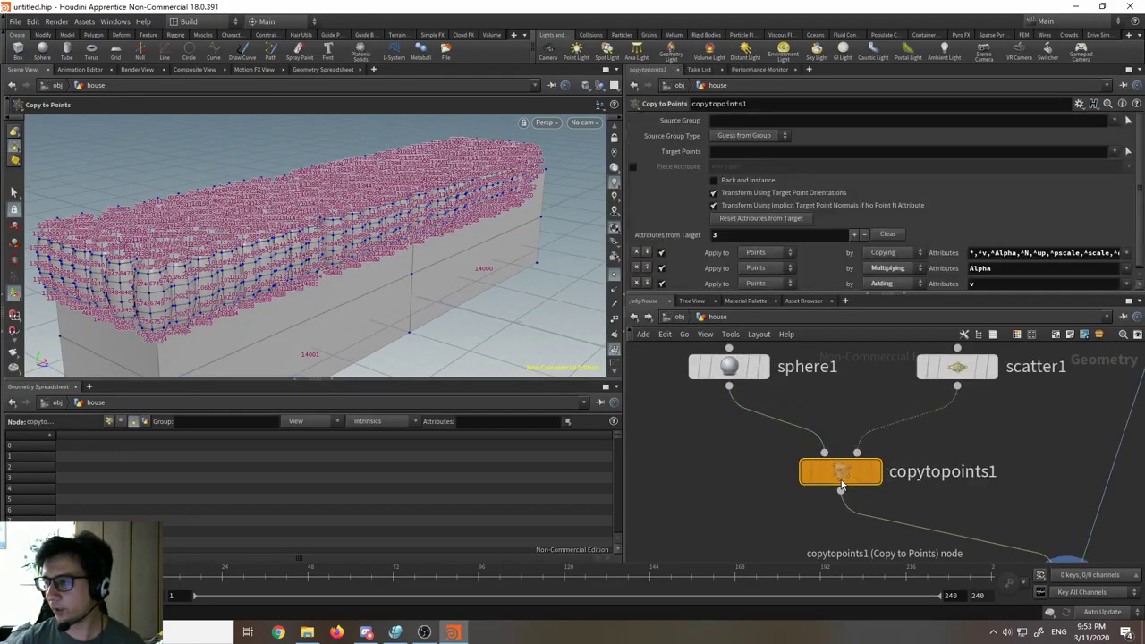
{"action": "middle_click_drag", "start_coordinate": [1000, 445], "coordinate": [939, 443]}
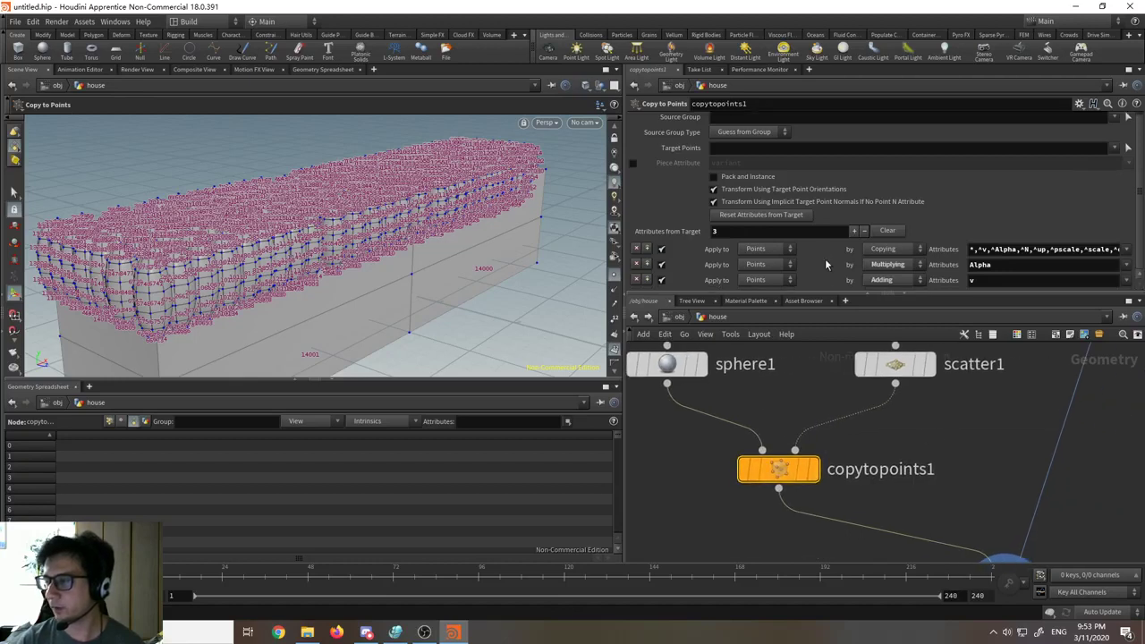
{"action": "left_click", "coordinate": [713, 181]}
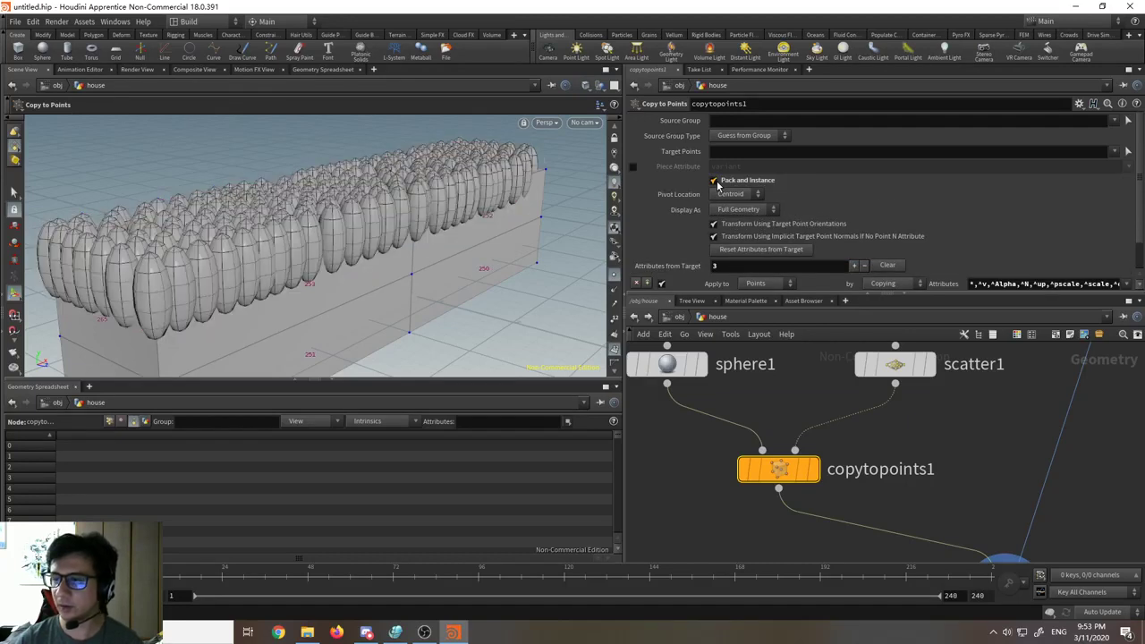
Step: Display copytopoints1 and examine its point, vertex, primitive and detail data in the Geometry Spreadsheet
{"action": "middle_click_drag", "start_coordinate": [922, 456], "coordinate": [851, 394]}
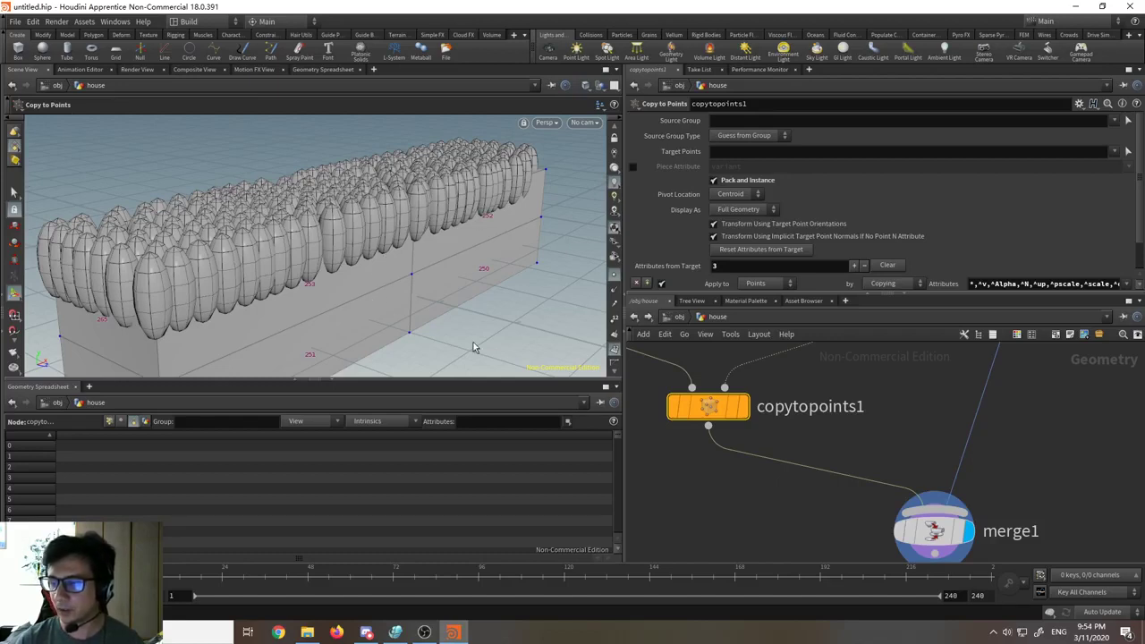
{"action": "left_click", "coordinate": [745, 407]}
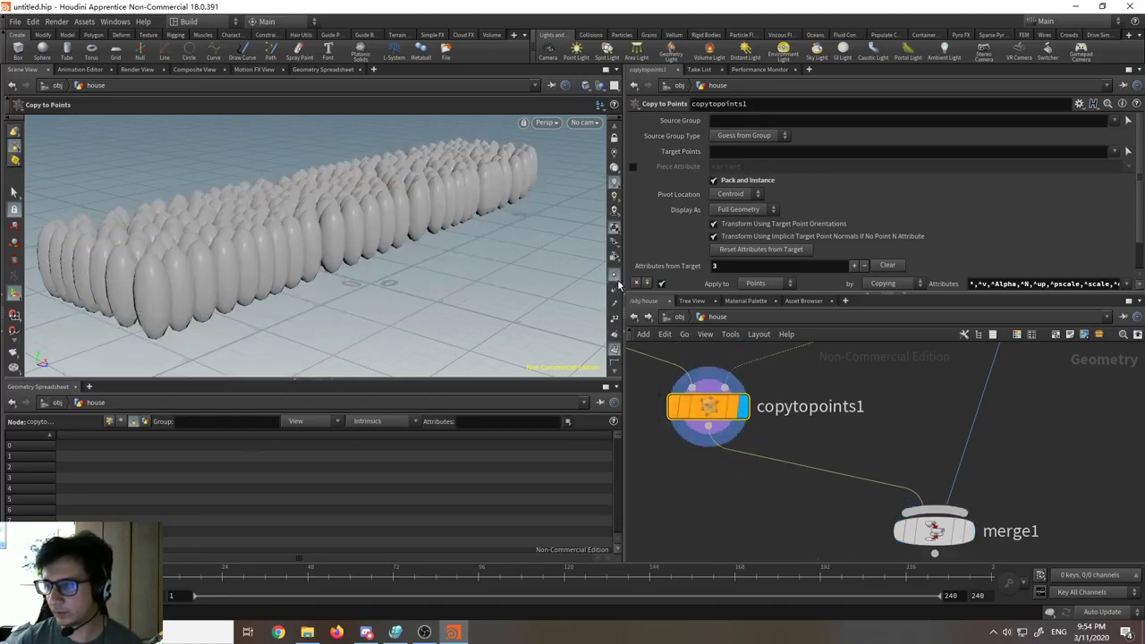
{"action": "left_click_drag", "start_coordinate": [418, 321], "coordinate": [148, 410]}
{"action": "left_click", "coordinate": [110, 421]}
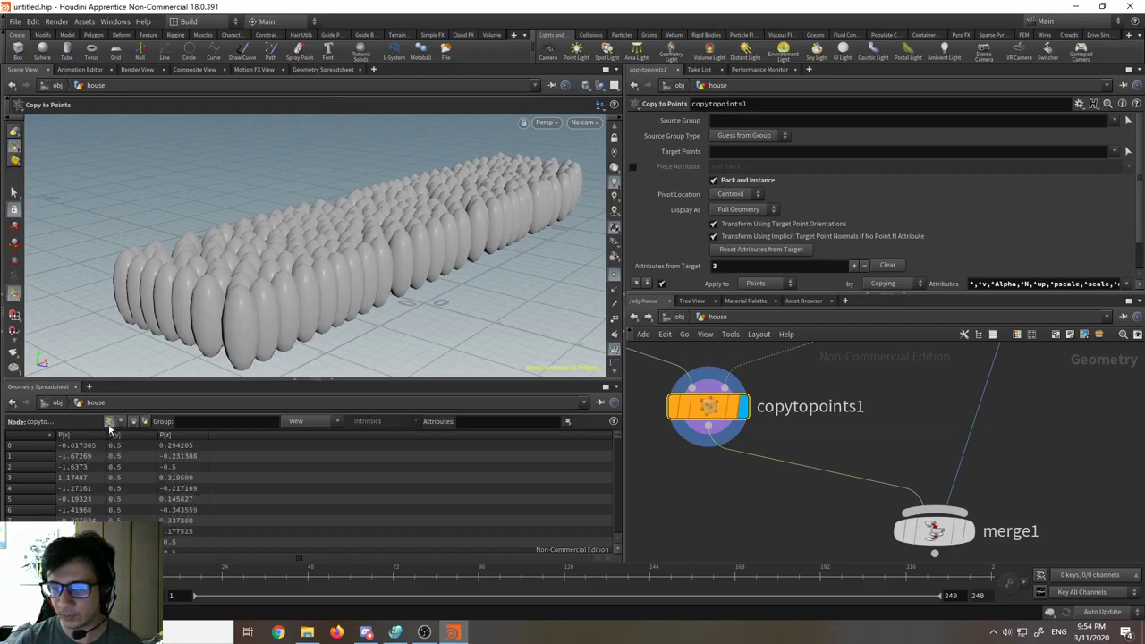
{"action": "left_click", "coordinate": [122, 422]}
{"action": "left_click", "coordinate": [133, 422]}
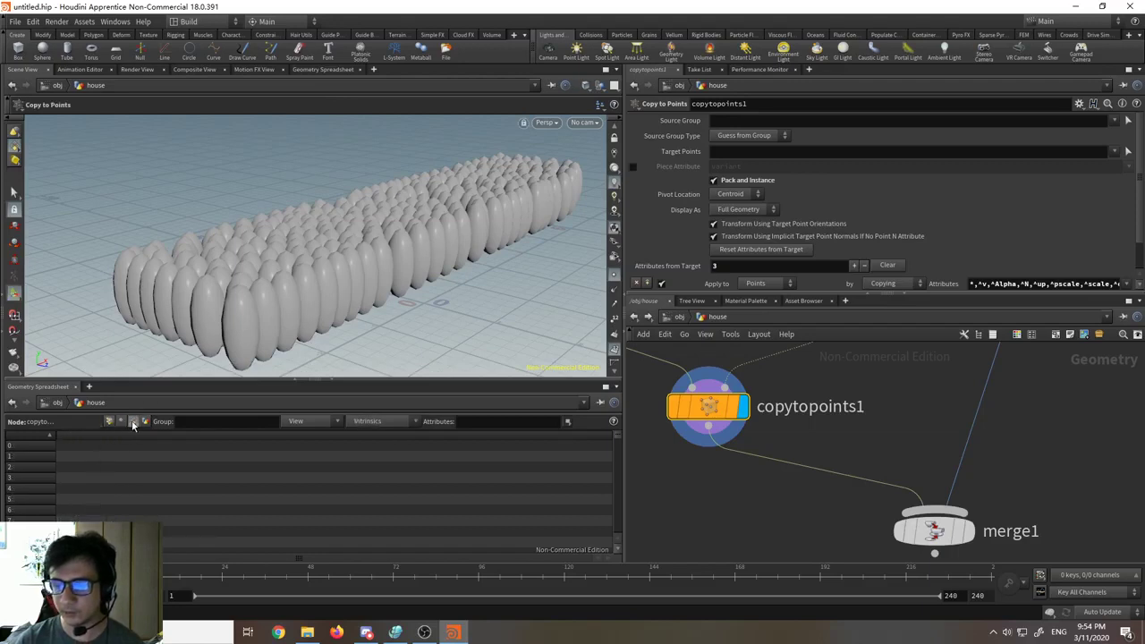
{"action": "left_click", "coordinate": [145, 422]}
{"action": "left_click", "coordinate": [134, 422]}
{"action": "left_click", "coordinate": [123, 422]}
{"action": "left_click", "coordinate": [110, 422]}
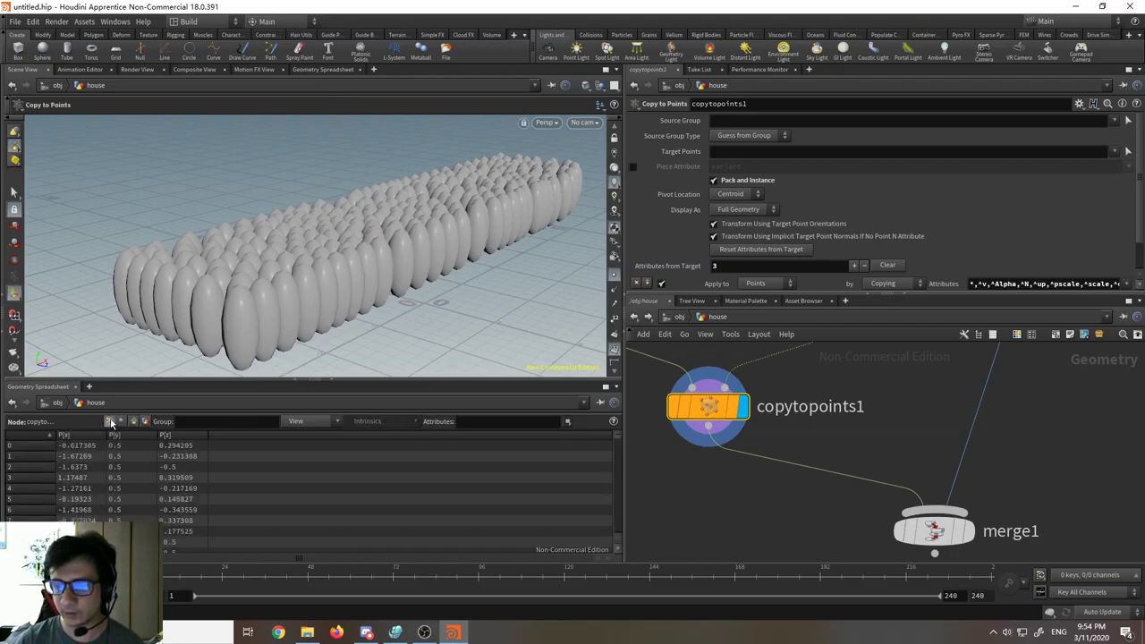
{"action": "scroll", "coordinate": [615, 443], "scroll_direction": "down", "scroll_amount": 5}
{"action": "scroll", "coordinate": [615, 445], "scroll_direction": "up", "scroll_amount": 5}
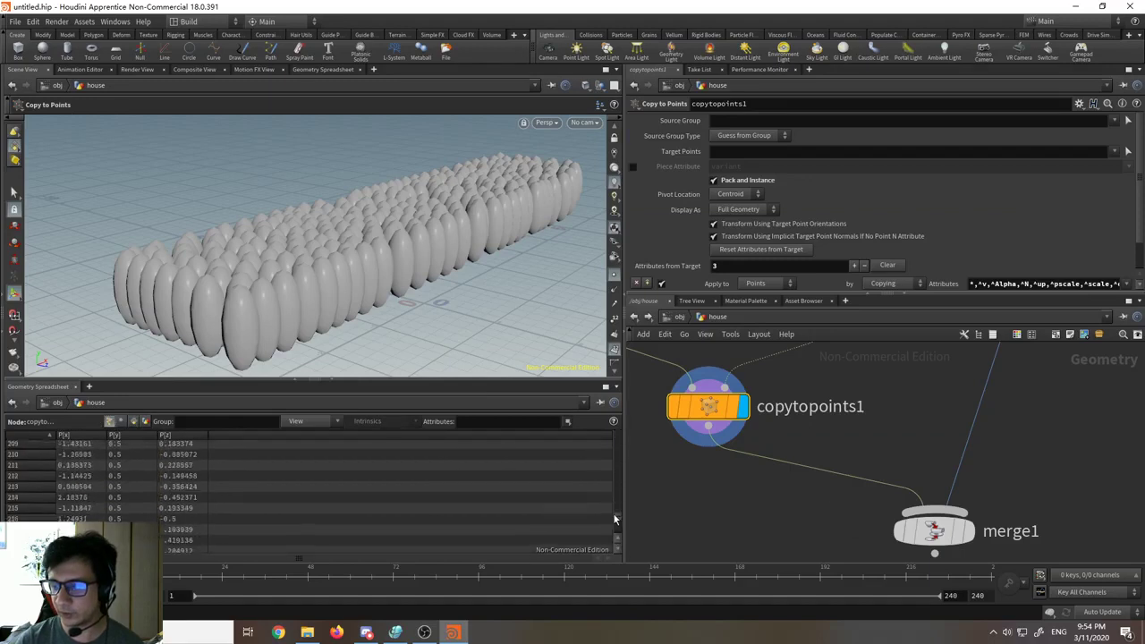
Step: Compare the packed spheres' primitive and vertex listings, ending on the point positions
{"action": "left_click", "coordinate": [137, 424]}
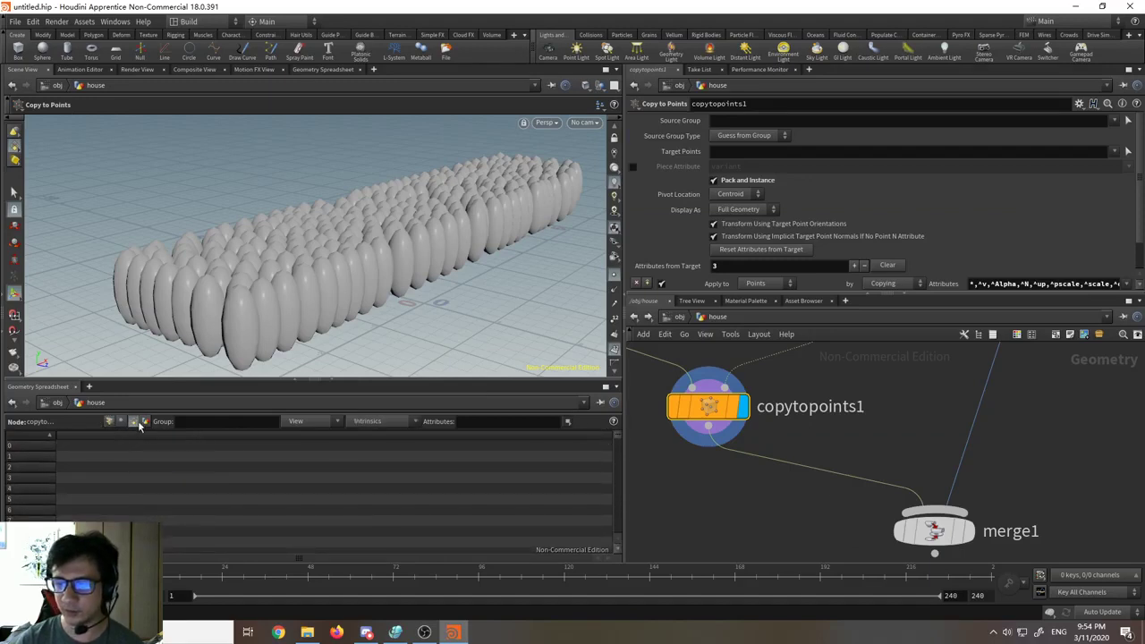
{"action": "left_click_drag", "start_coordinate": [299, 306], "coordinate": [394, 308]}
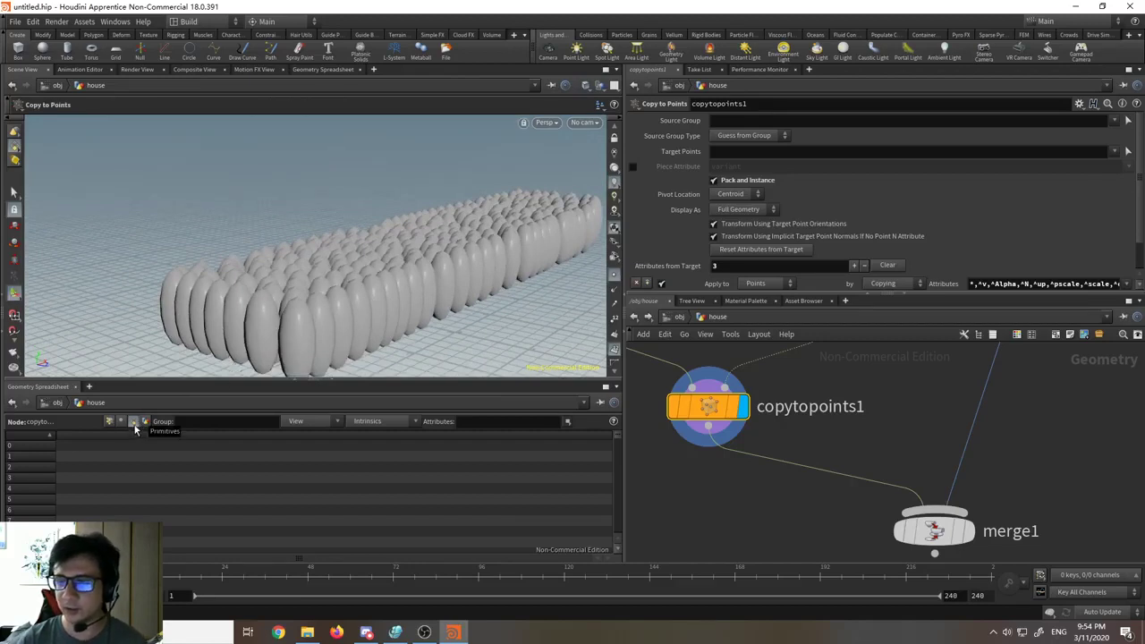
{"action": "left_click", "coordinate": [123, 422]}
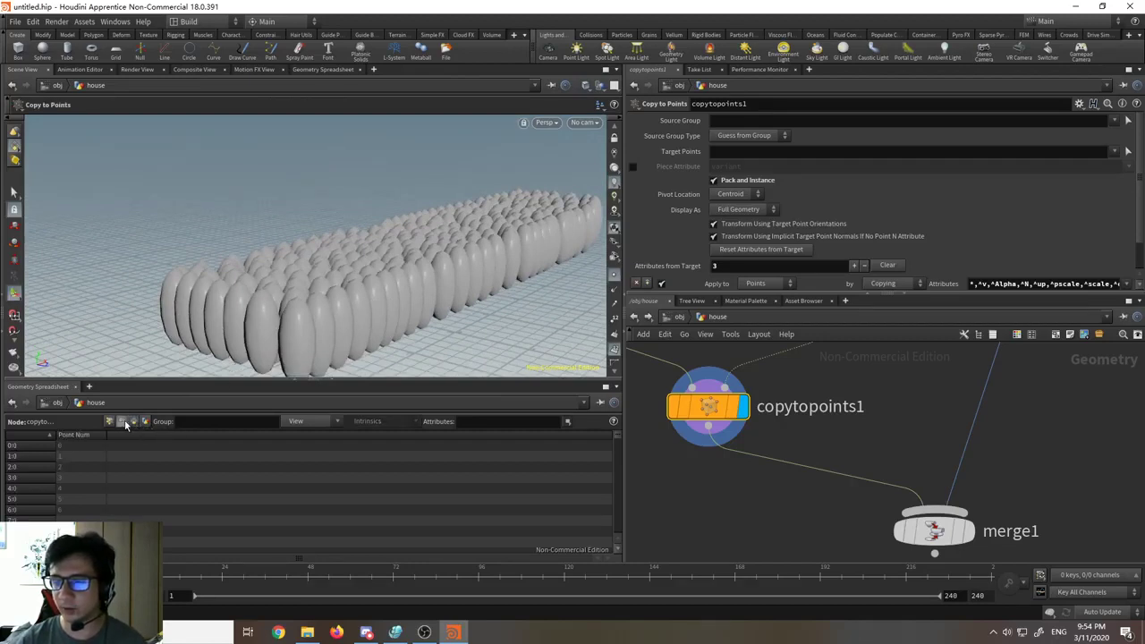
{"action": "left_click", "coordinate": [133, 422]}
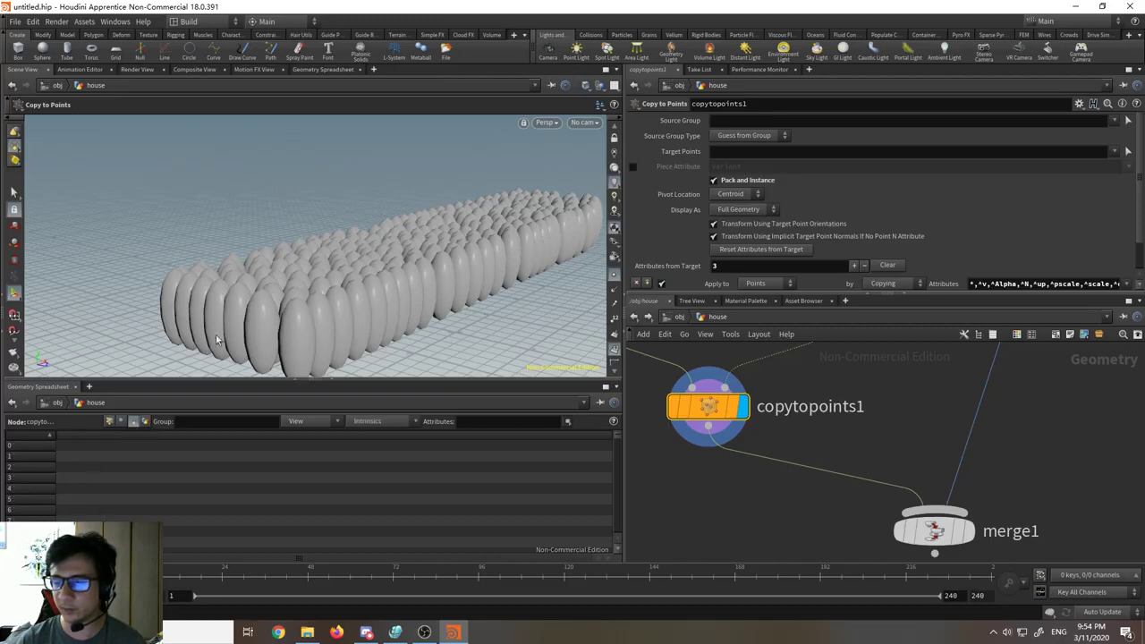
{"action": "left_click_drag", "start_coordinate": [216, 338], "coordinate": [267, 327], "text": "alt"}
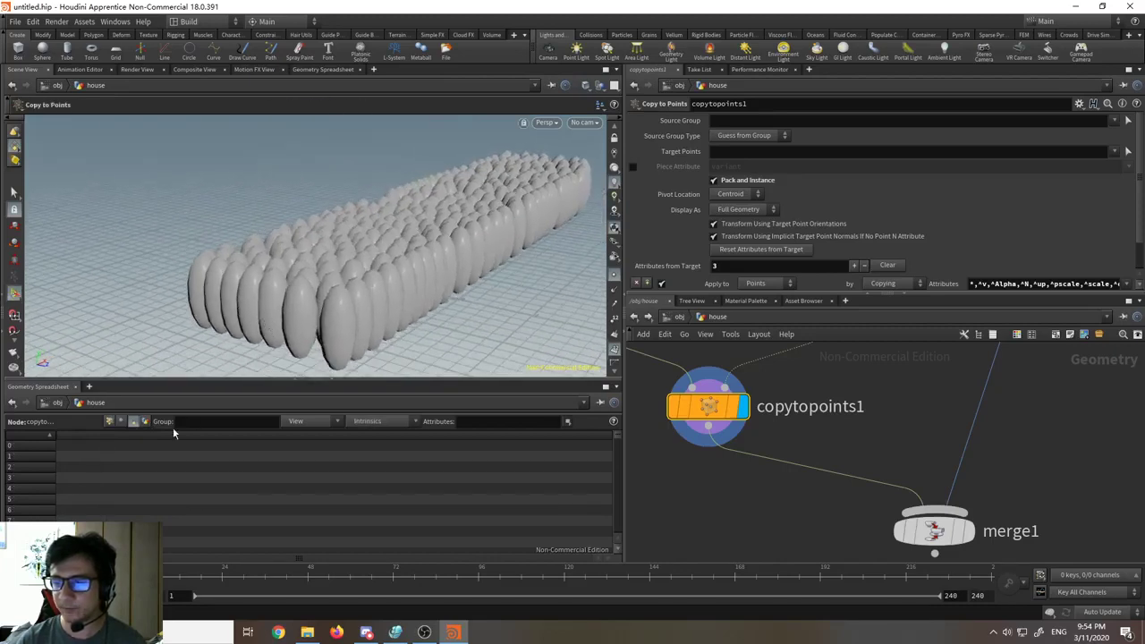
{"action": "left_click", "coordinate": [123, 423]}
{"action": "left_click", "coordinate": [133, 422]}
{"action": "left_click", "coordinate": [123, 421]}
{"action": "left_click", "coordinate": [132, 423]}
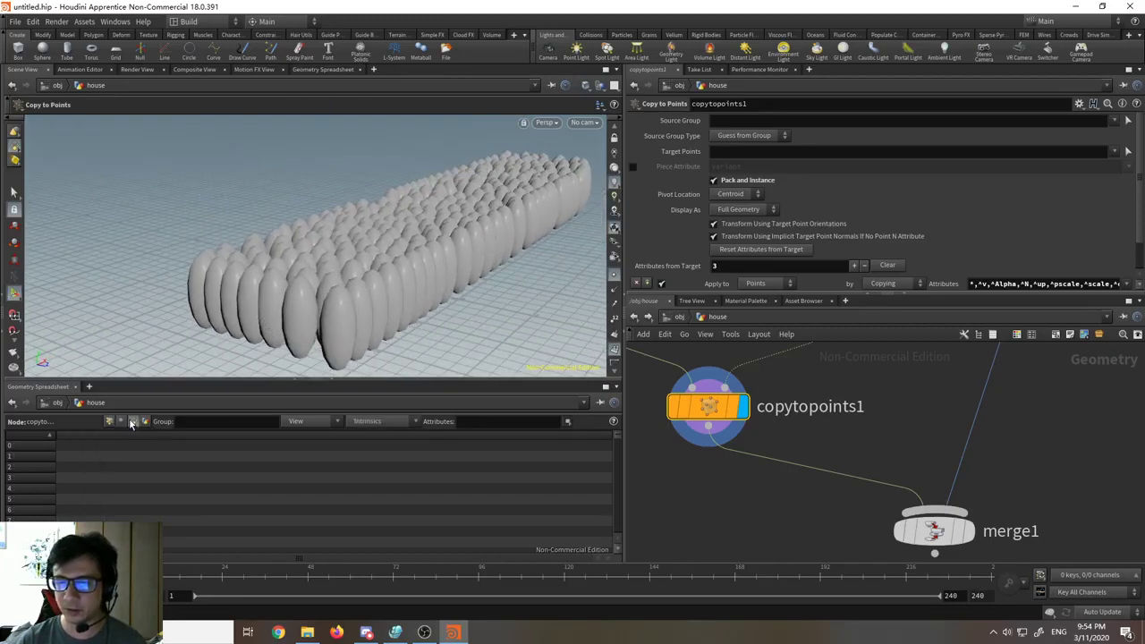
{"action": "left_click", "coordinate": [123, 422]}
{"action": "left_click_drag", "start_coordinate": [431, 237], "coordinate": [242, 316], "text": "alt"}
{"action": "left_click", "coordinate": [110, 421]}
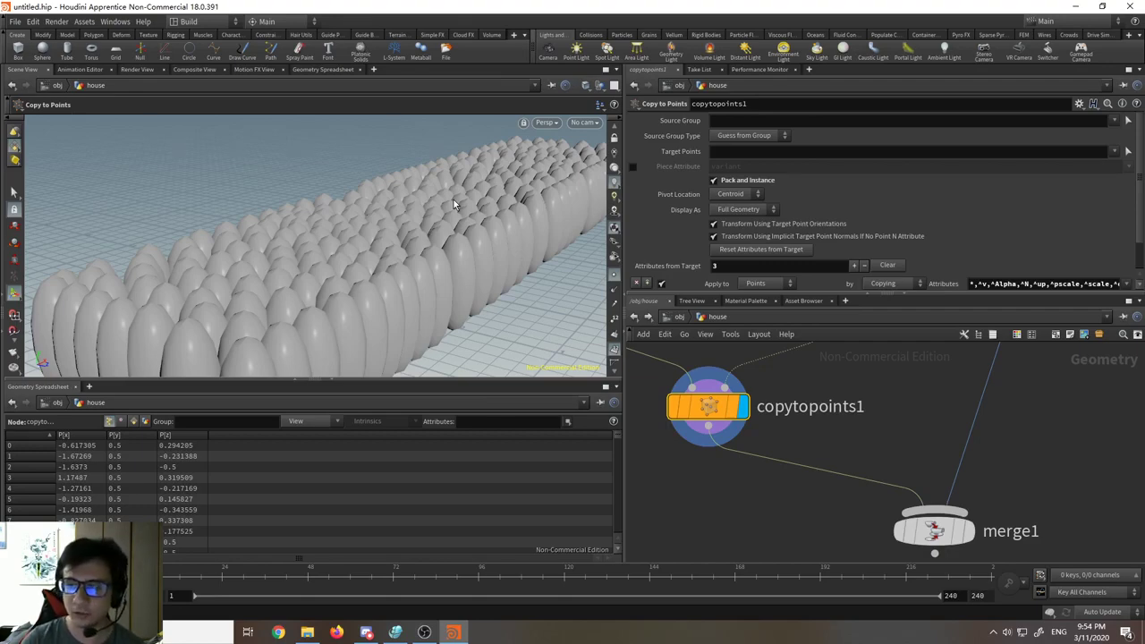
Step: Add an Unpack node below merge1 in the network
{"action": "scroll", "coordinate": [814, 407], "scroll_direction": "down", "scroll_amount": 4}
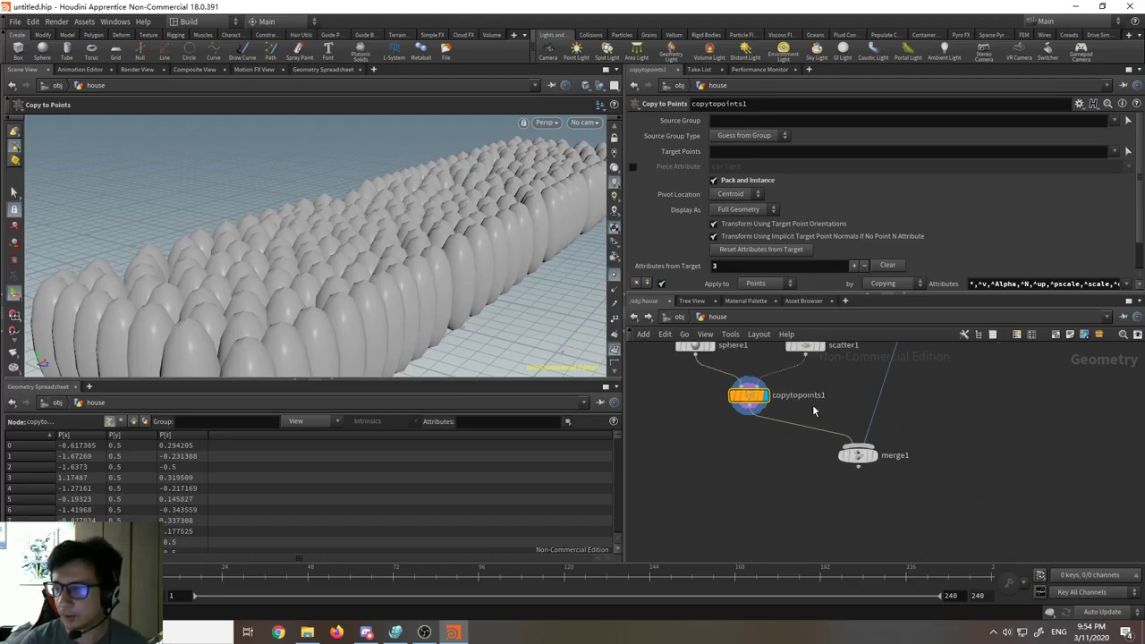
{"action": "scroll", "coordinate": [814, 406], "scroll_direction": "up", "scroll_amount": 3}
{"action": "middle_click_drag", "start_coordinate": [842, 426], "coordinate": [808, 384]}
{"action": "middle_click_drag", "start_coordinate": [828, 456], "coordinate": [805, 417]}
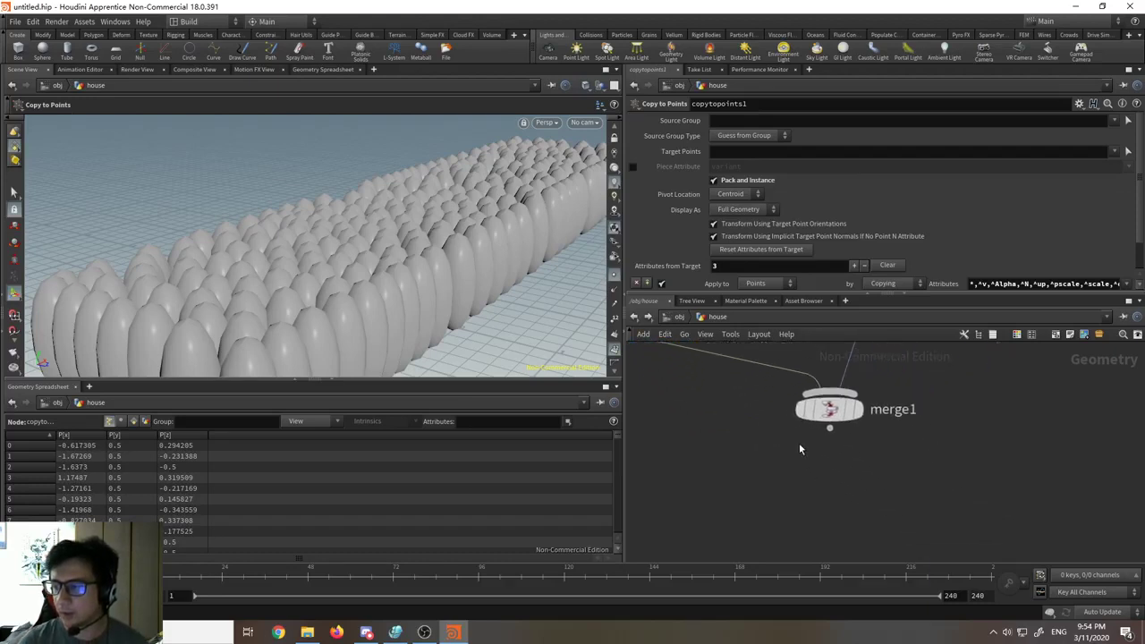
{"action": "scroll", "coordinate": [798, 444], "scroll_direction": "down", "scroll_amount": 2}
{"action": "key", "text": "Tab"}
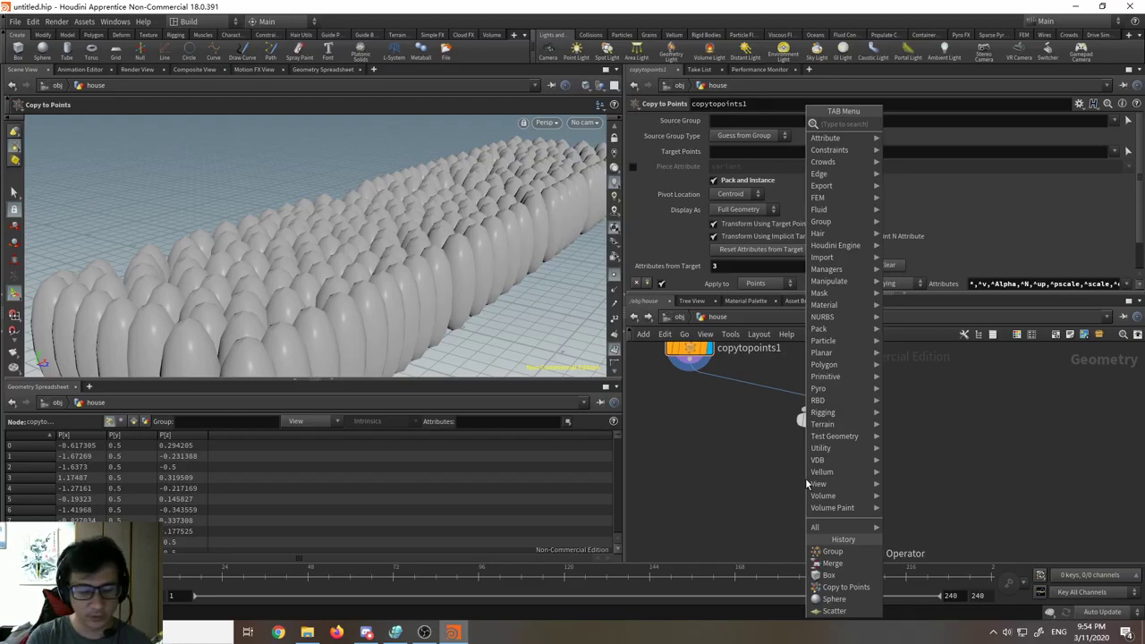
{"action": "type", "text": "unpack"}
{"action": "key", "text": "Return"}
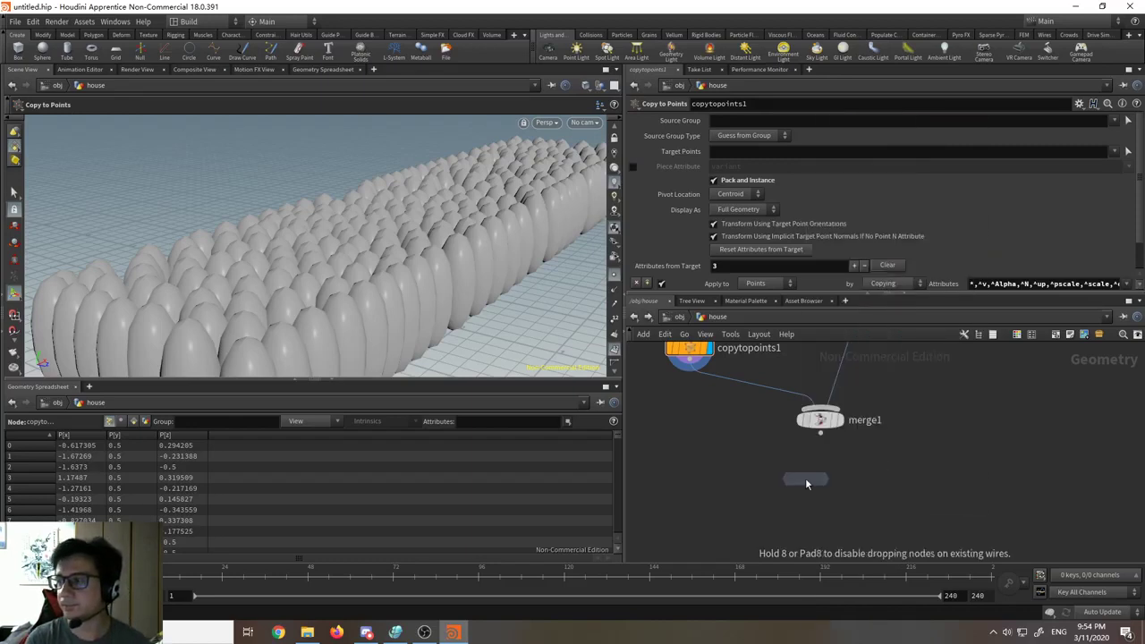
{"action": "left_click", "coordinate": [804, 484]}
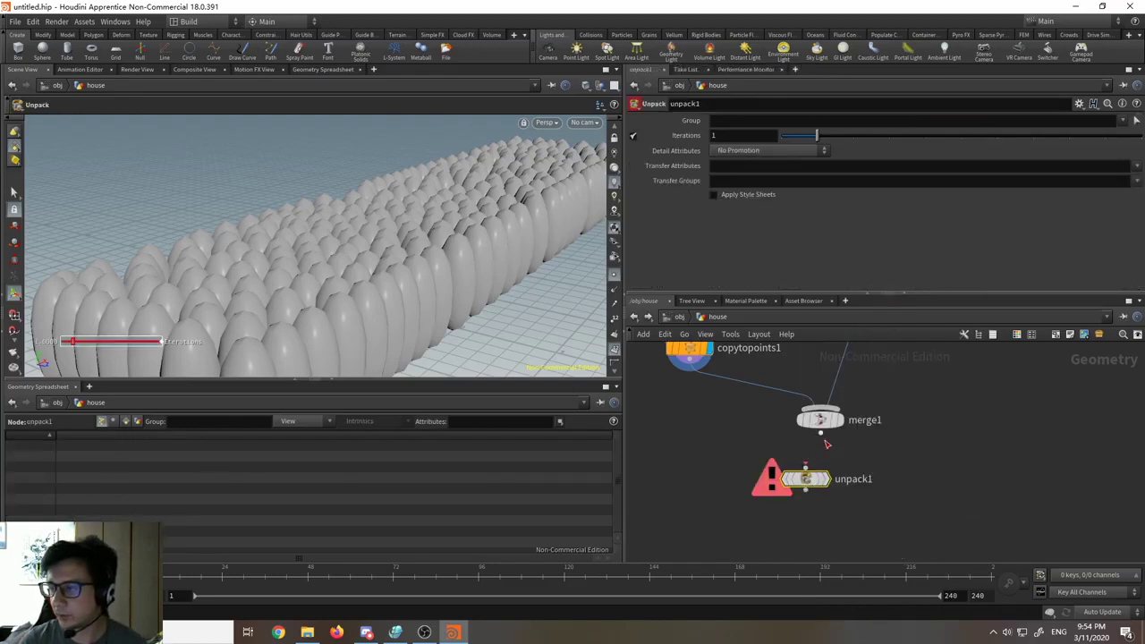
Step: Wire merge1's output into unpack1, display unpack1 and view the unpacked spheres up close
{"action": "mouse_move", "coordinate": [821, 435]}
{"action": "left_mouse_down"}
{"action": "mouse_move", "coordinate": [807, 463]}
{"action": "mouse_move", "coordinate": [832, 485]}
{"action": "left_mouse_up"}
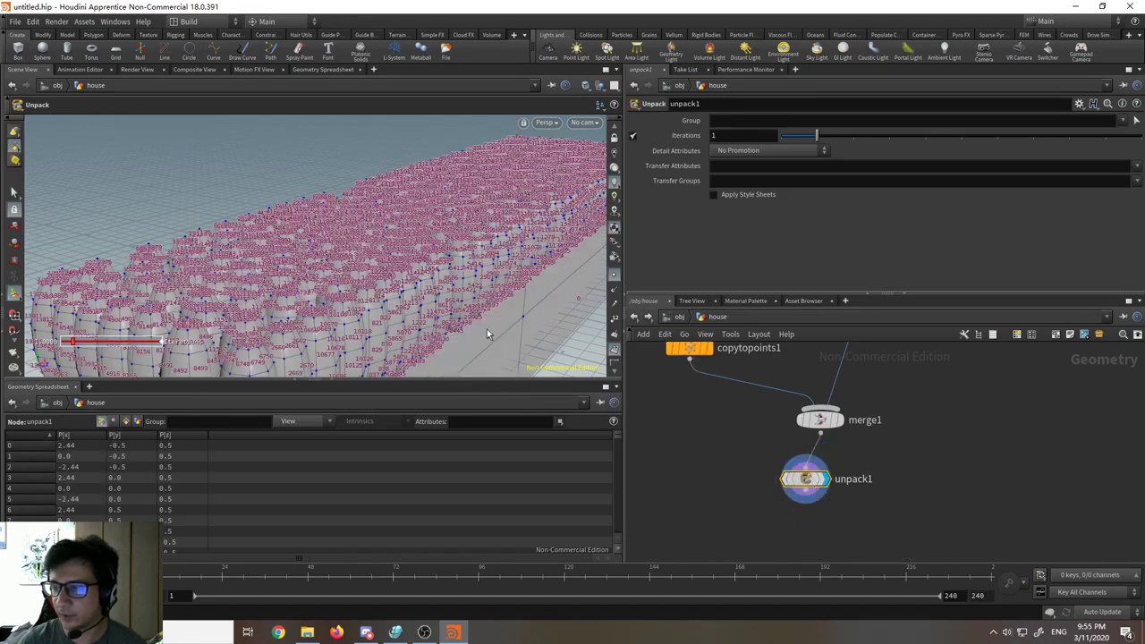
{"action": "key", "text": "Escape"}
{"action": "left_click_drag", "start_coordinate": [531, 323], "coordinate": [521, 274]}
{"action": "key", "text": "Return"}
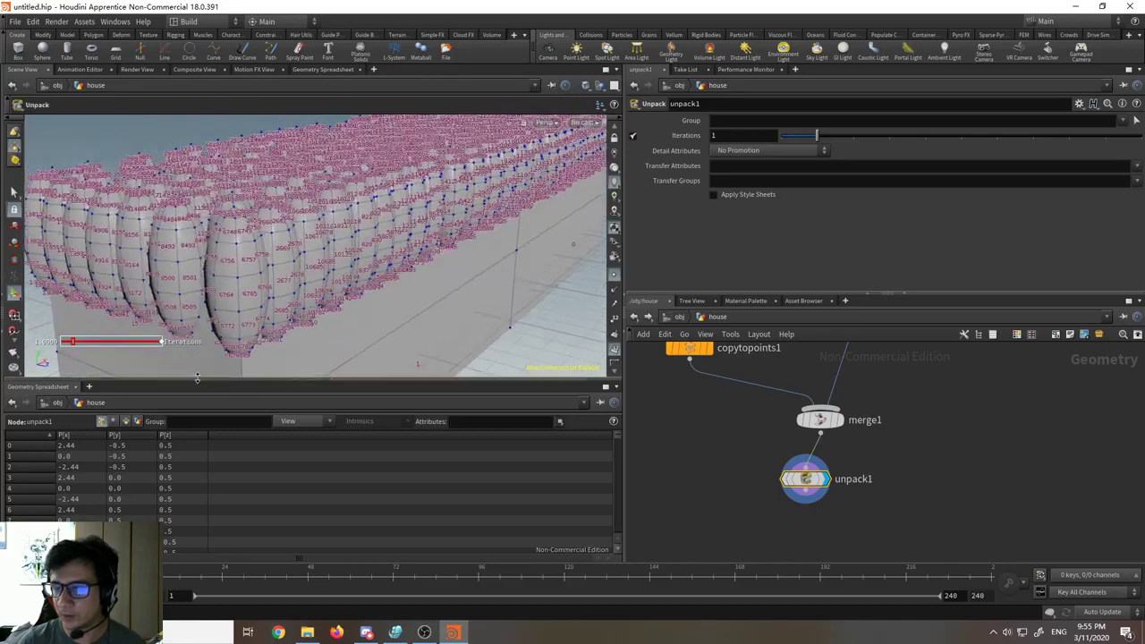
Step: Check unpack1's vertex and point listings in the Geometry Spreadsheet and align the unpack1 node directly beneath merge1
{"action": "left_click", "coordinate": [126, 421]}
{"action": "left_click", "coordinate": [102, 421]}
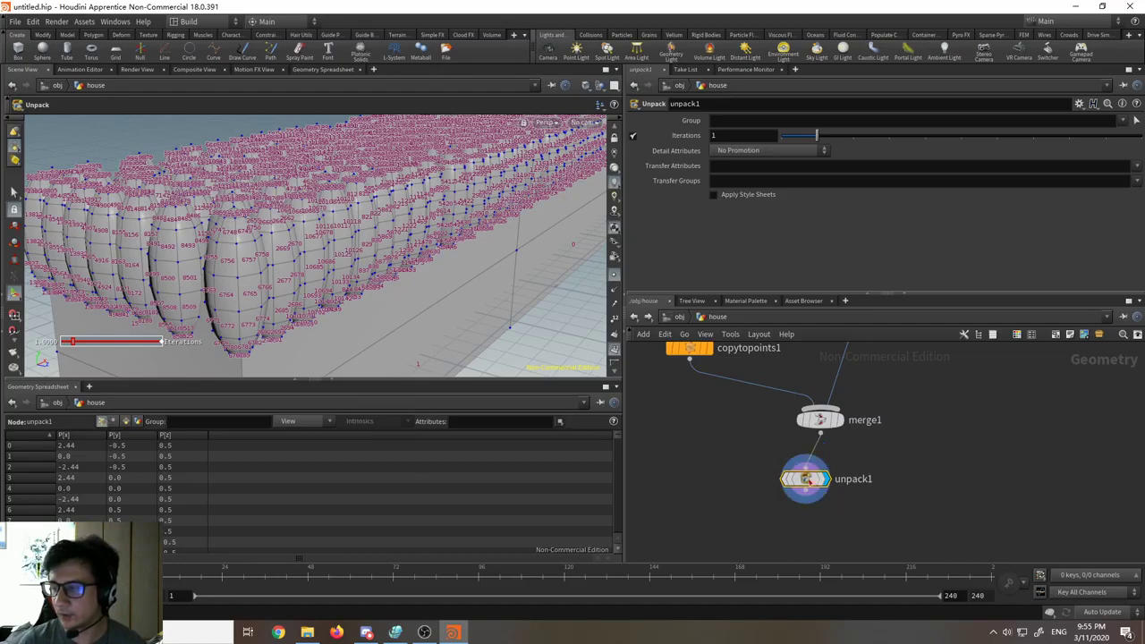
{"action": "left_click_drag", "start_coordinate": [807, 481], "coordinate": [814, 479]}
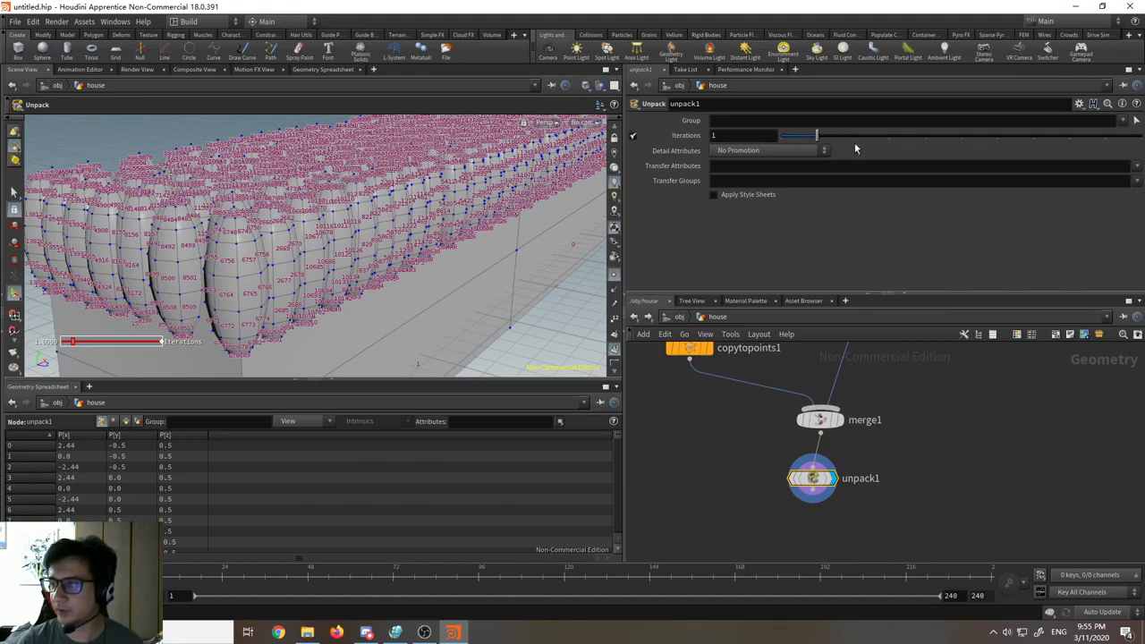
{"action": "middle_click_drag", "start_coordinate": [909, 396], "coordinate": [920, 519]}
{"action": "scroll", "coordinate": [920, 517], "scroll_direction": "down", "scroll_amount": 5}
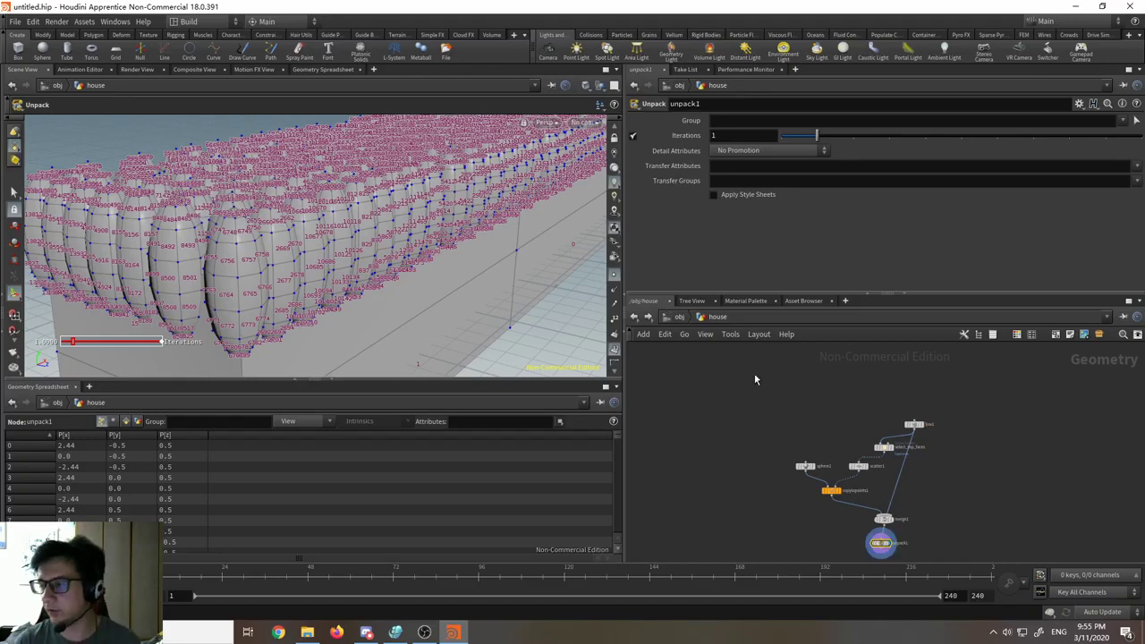
Step: Review the copytopoints1, sphere1, scatter1 and unpack1 nodes by selecting them in the network
{"action": "left_click_drag", "start_coordinate": [732, 367], "coordinate": [846, 496]}
{"action": "left_click_drag", "start_coordinate": [733, 366], "coordinate": [796, 405]}
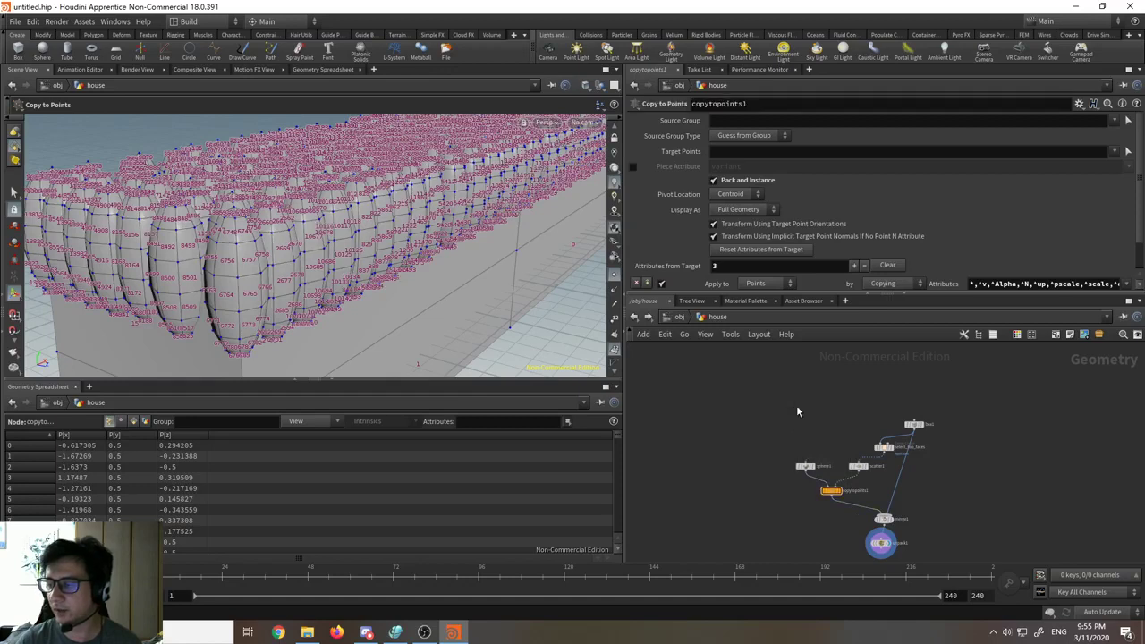
{"action": "left_click", "coordinate": [880, 542]}
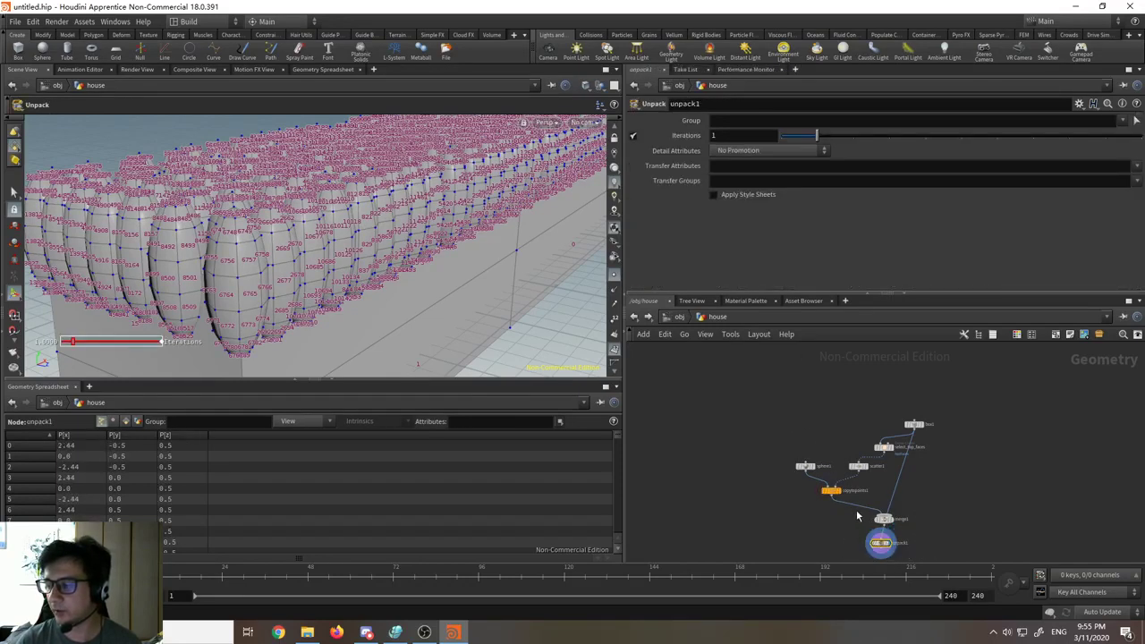
{"action": "left_click_drag", "start_coordinate": [855, 516], "coordinate": [795, 456]}
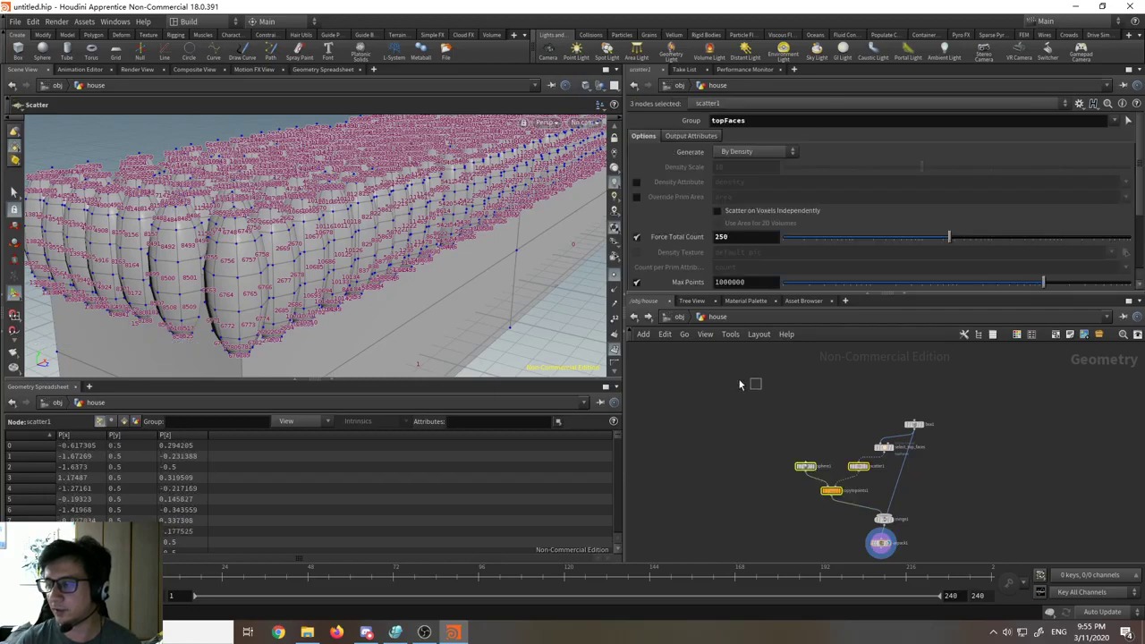
{"action": "left_click_drag", "start_coordinate": [738, 384], "coordinate": [747, 425]}
{"action": "middle_click", "coordinate": [798, 465]}
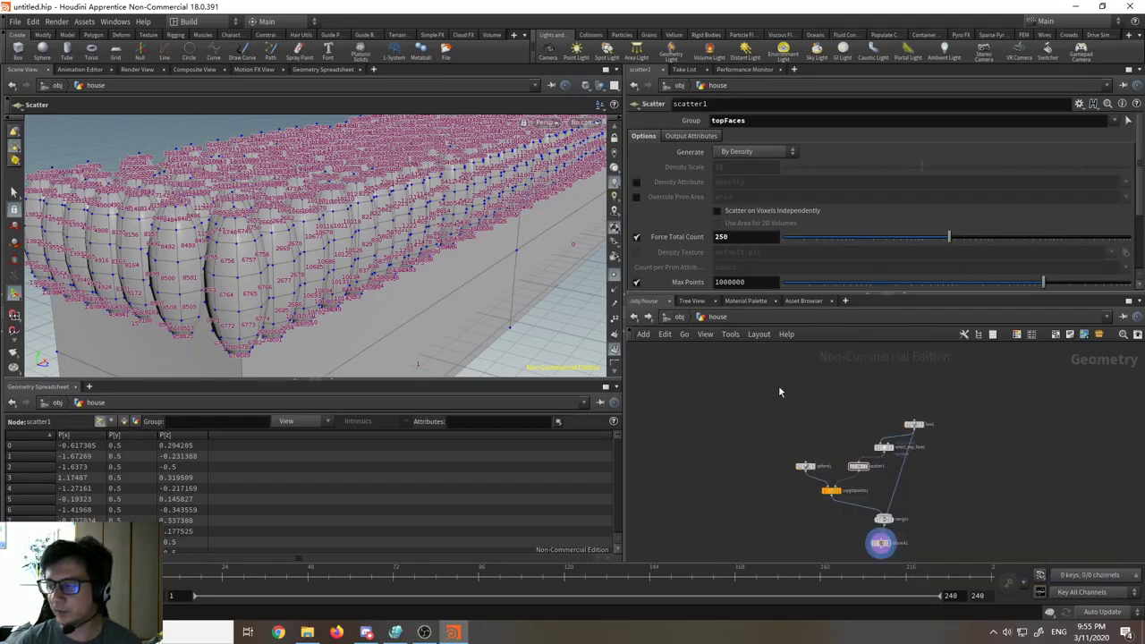
Step: Delete the unpack1 node below merge1
{"action": "middle_click_drag", "start_coordinate": [755, 453], "coordinate": [710, 349]}
{"action": "scroll", "coordinate": [852, 433], "scroll_direction": "up", "scroll_amount": 4}
{"action": "scroll", "coordinate": [854, 438], "scroll_direction": "up", "scroll_amount": 3}
{"action": "left_click", "coordinate": [807, 453]}
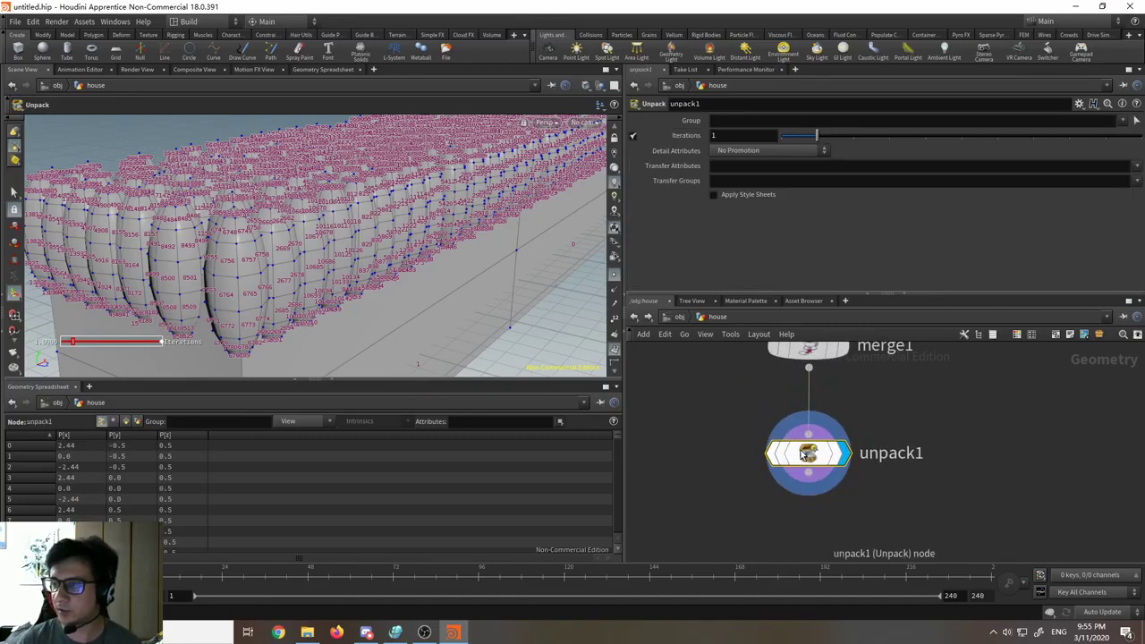
{"action": "scroll", "coordinate": [807, 453], "scroll_direction": "down", "scroll_amount": 3}
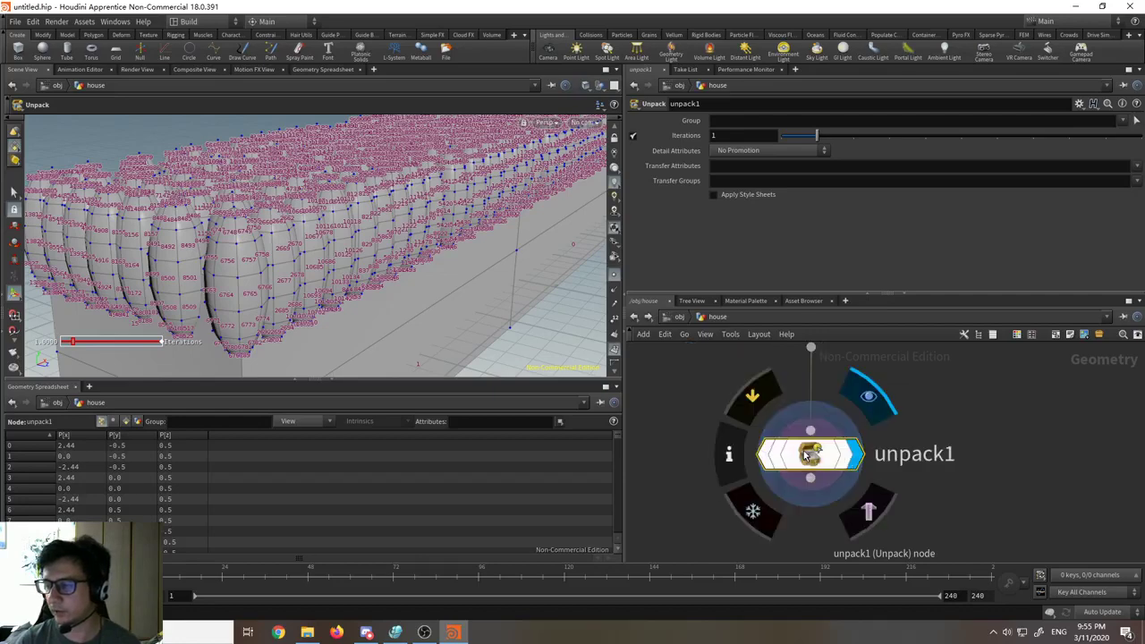
{"action": "scroll", "coordinate": [804, 454], "scroll_direction": "down", "scroll_amount": 2}
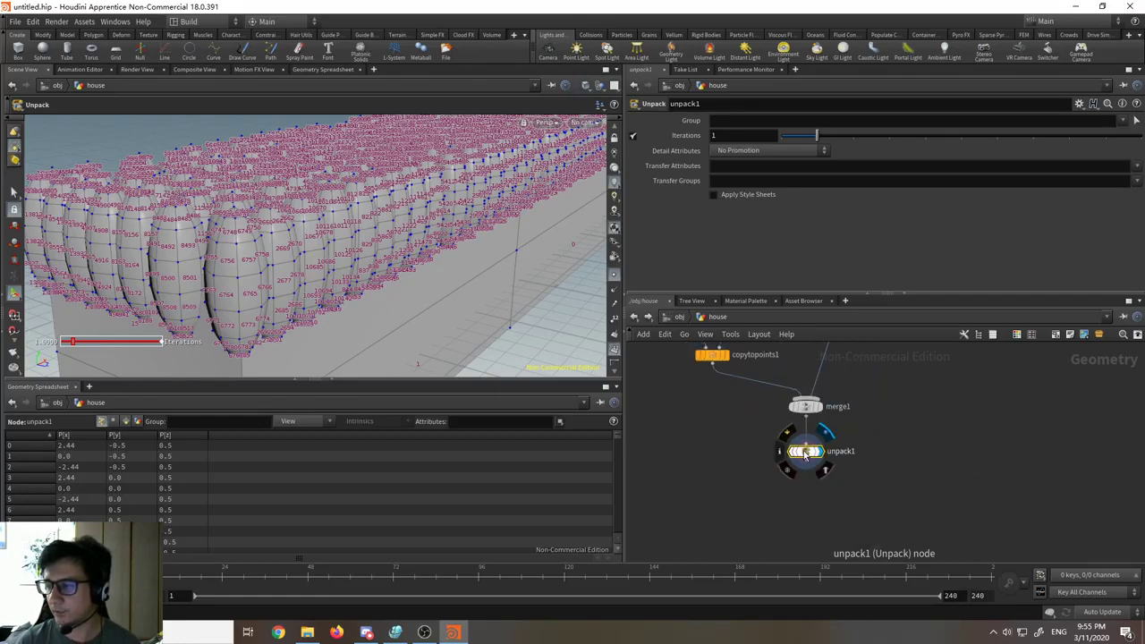
{"action": "key", "text": "Delete"}
Step: Display copytopoints1 on its own and show its parameters
{"action": "scroll", "coordinate": [787, 452], "scroll_direction": "down", "scroll_amount": 3}
{"action": "scroll", "coordinate": [796, 478], "scroll_direction": "up", "scroll_amount": 3}
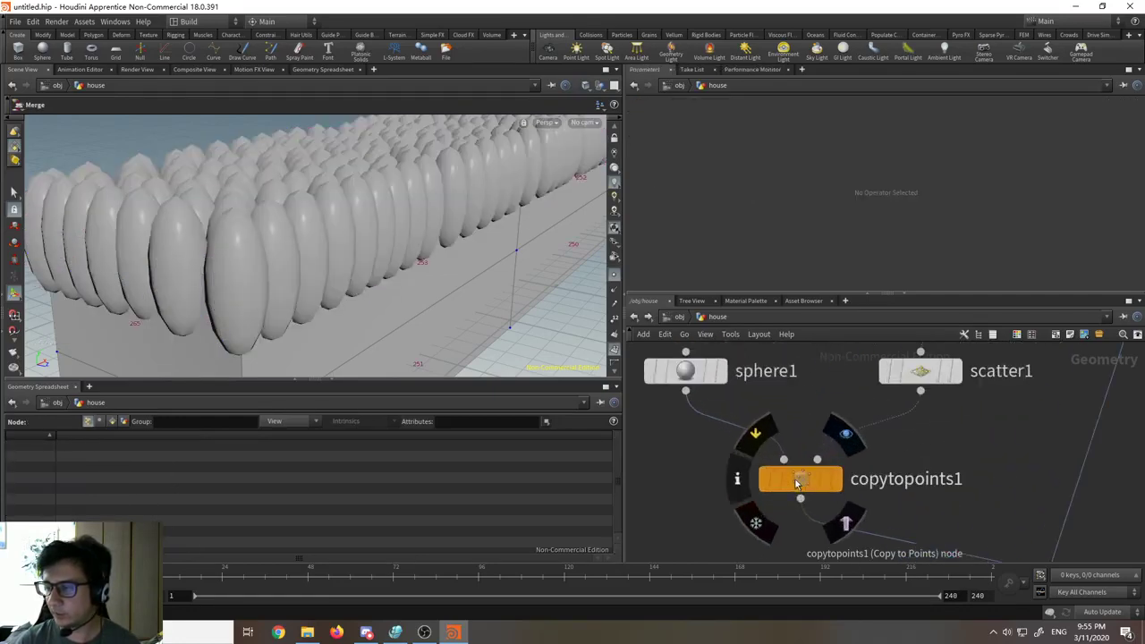
{"action": "left_click", "coordinate": [796, 484]}
{"action": "left_click", "coordinate": [834, 480]}
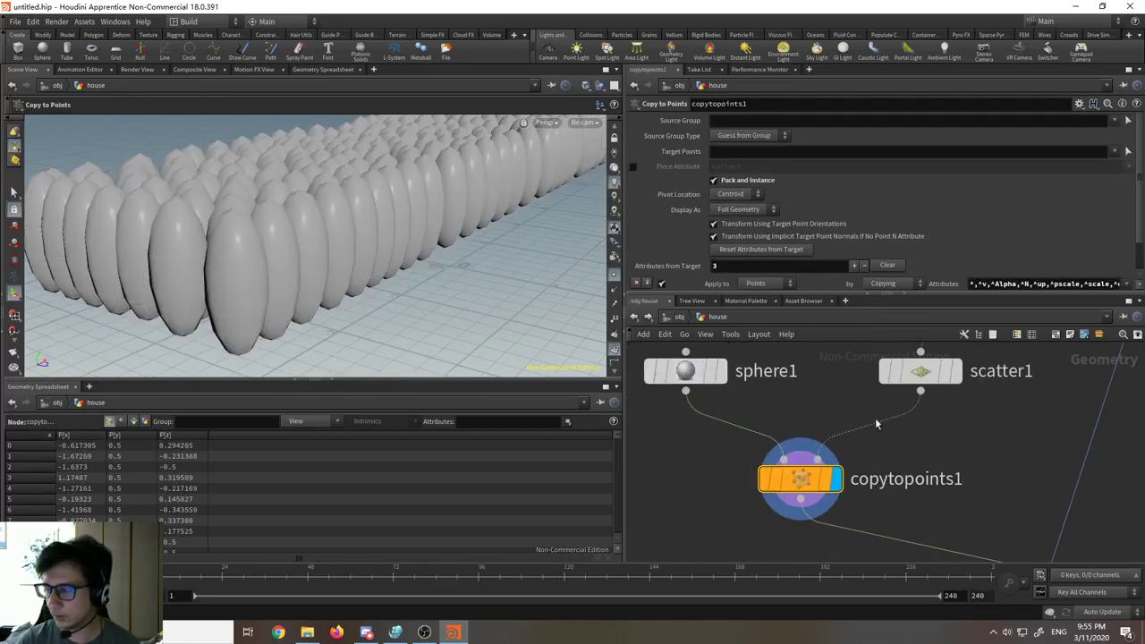
Step: Return the display to merge1 and set scatter1's Force Total Count to 1000
{"action": "scroll", "coordinate": [876, 423], "scroll_direction": "down", "scroll_amount": 3}
{"action": "scroll", "coordinate": [845, 481], "scroll_direction": "up", "scroll_amount": 2}
{"action": "middle_click_drag", "start_coordinate": [764, 427], "coordinate": [779, 515]}
{"action": "left_click", "coordinate": [746, 402]}
{"action": "double_click", "coordinate": [747, 237]}
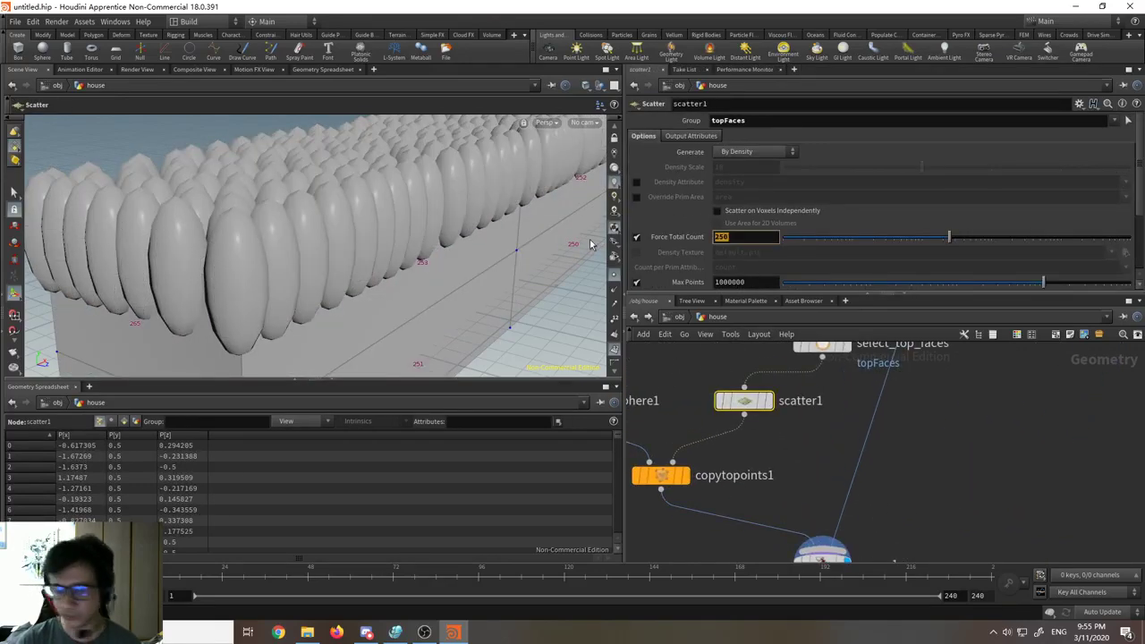
{"action": "key", "text": "Return"}
{"action": "key", "text": "Escape"}
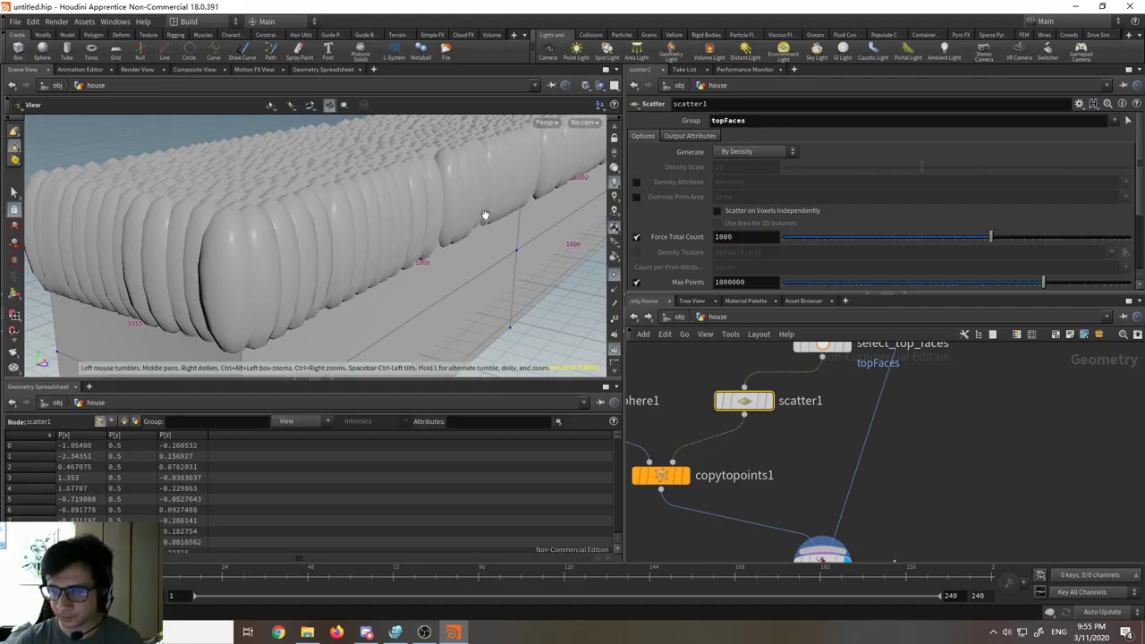
Step: Inspect the scattered spheres from another angle and reduce scatter1's Force Total Count to 36
{"action": "left_click_drag", "start_coordinate": [486, 212], "coordinate": [501, 253]}
{"action": "key", "text": "Return"}
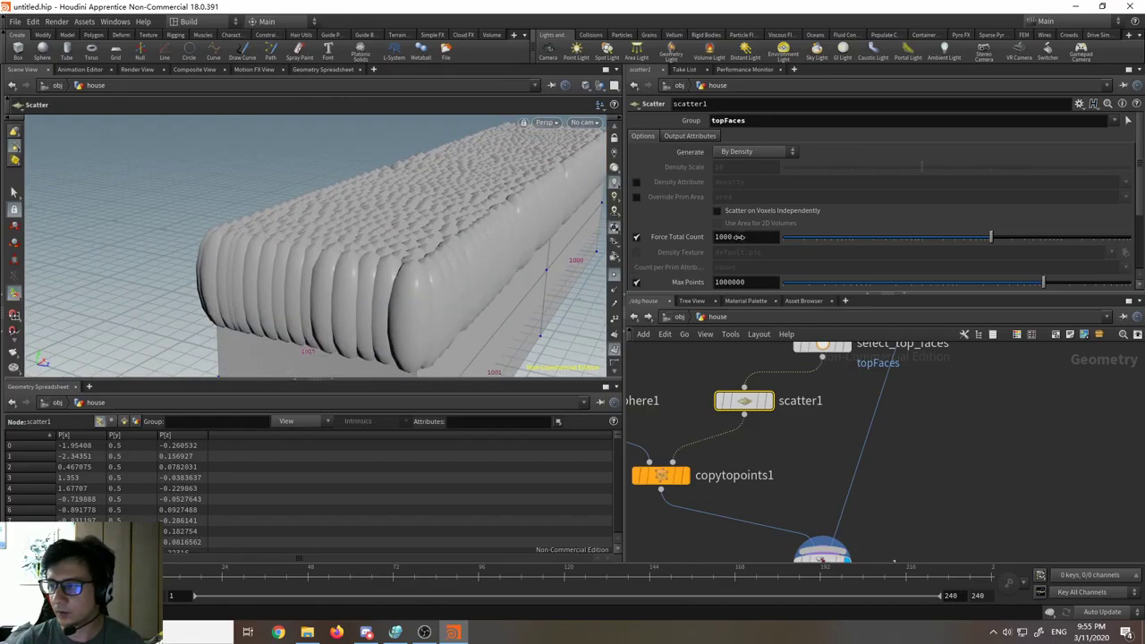
{"action": "middle_click_drag", "start_coordinate": [738, 236], "coordinate": [861, 311]}
{"action": "left_click_drag", "start_coordinate": [955, 231], "coordinate": [891, 235]}
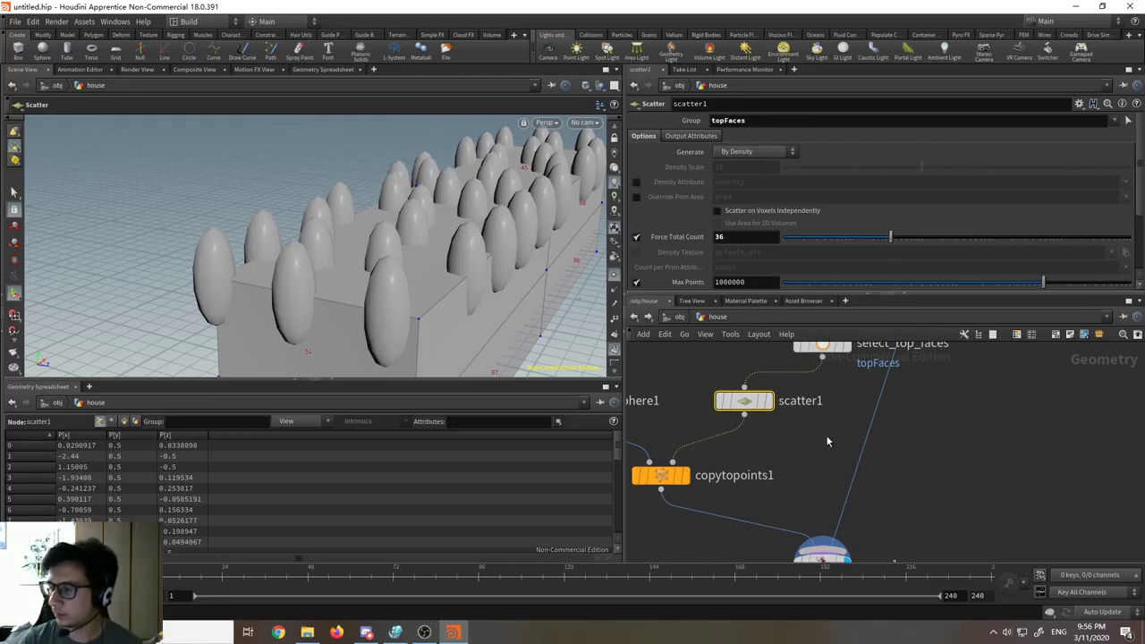
Step: Move the sphere1 node slightly closer to scatter1 in the network layout
{"action": "scroll", "coordinate": [827, 441], "scroll_direction": "down", "scroll_amount": 4}
{"action": "left_click_drag", "start_coordinate": [700, 421], "coordinate": [815, 469]}
{"action": "left_click", "coordinate": [764, 409]}
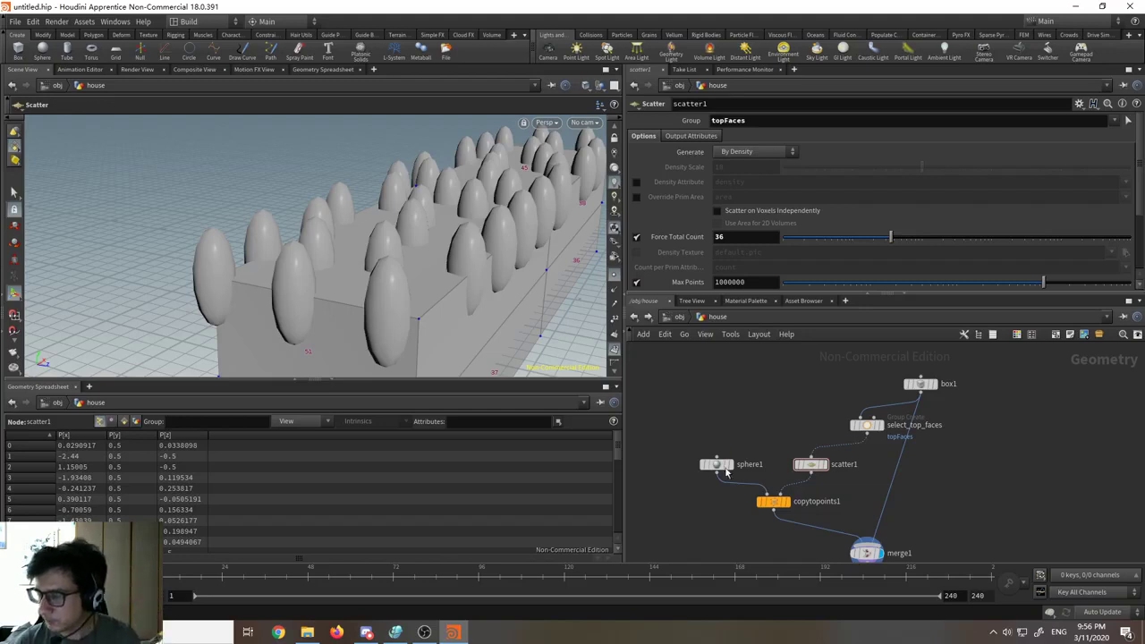
{"action": "mouse_move", "coordinate": [724, 469]}
{"action": "left_mouse_down"}
{"action": "mouse_move", "coordinate": [745, 469]}
{"action": "mouse_move", "coordinate": [729, 469]}
{"action": "left_mouse_up"}
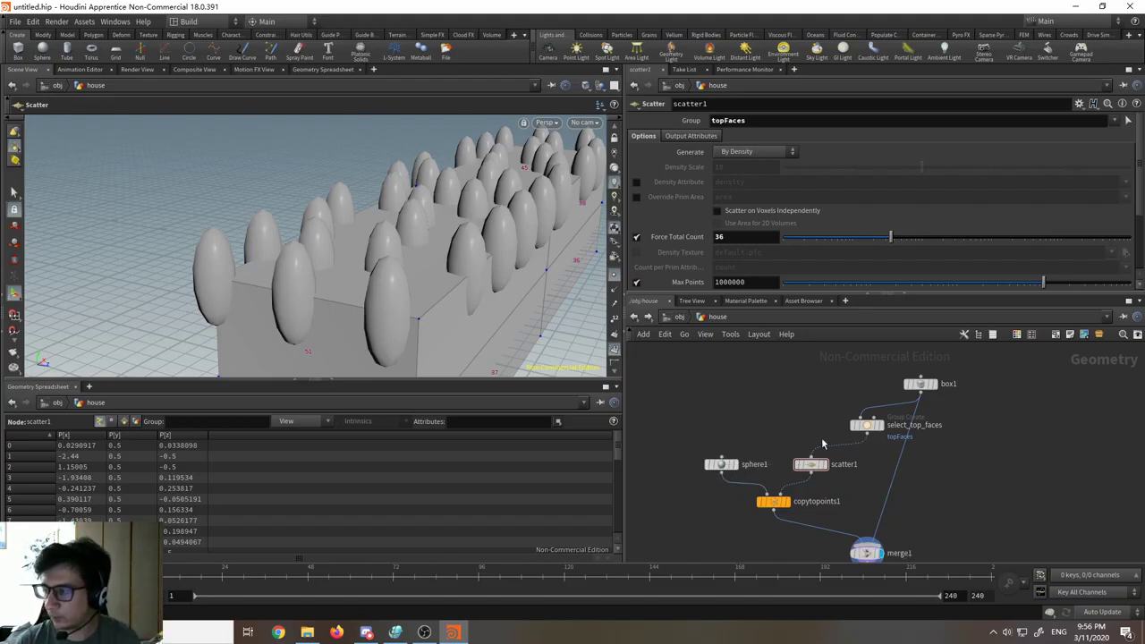
Step: Go up to the object level and re-enter the house geometry network
{"action": "key", "text": "u"}
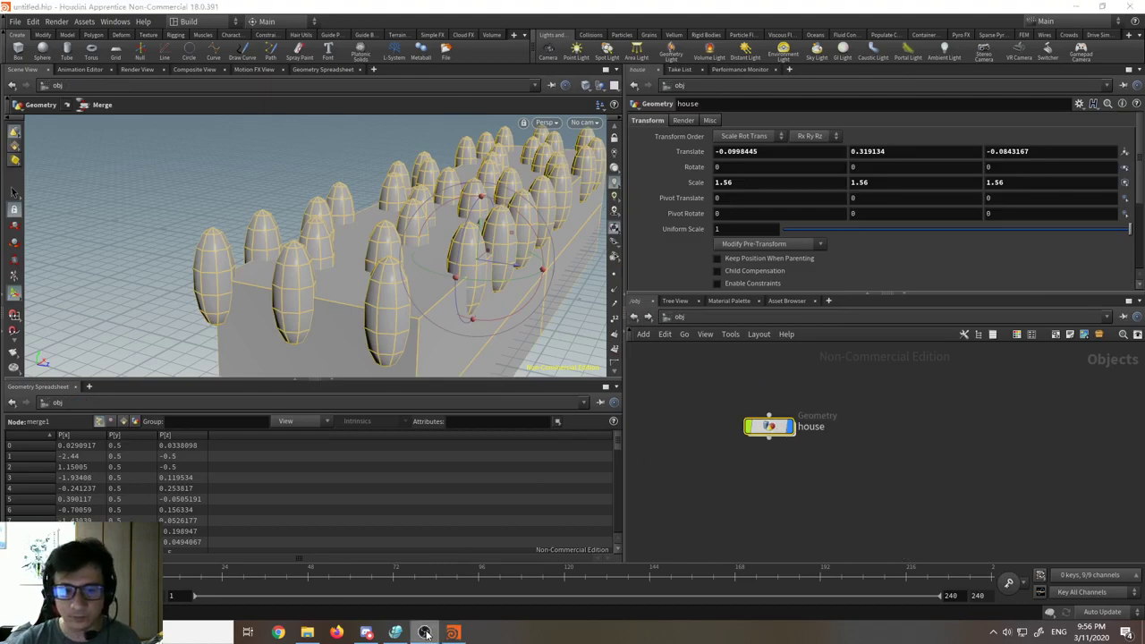
{"action": "scroll", "coordinate": [771, 429], "scroll_direction": "up", "scroll_amount": 3}
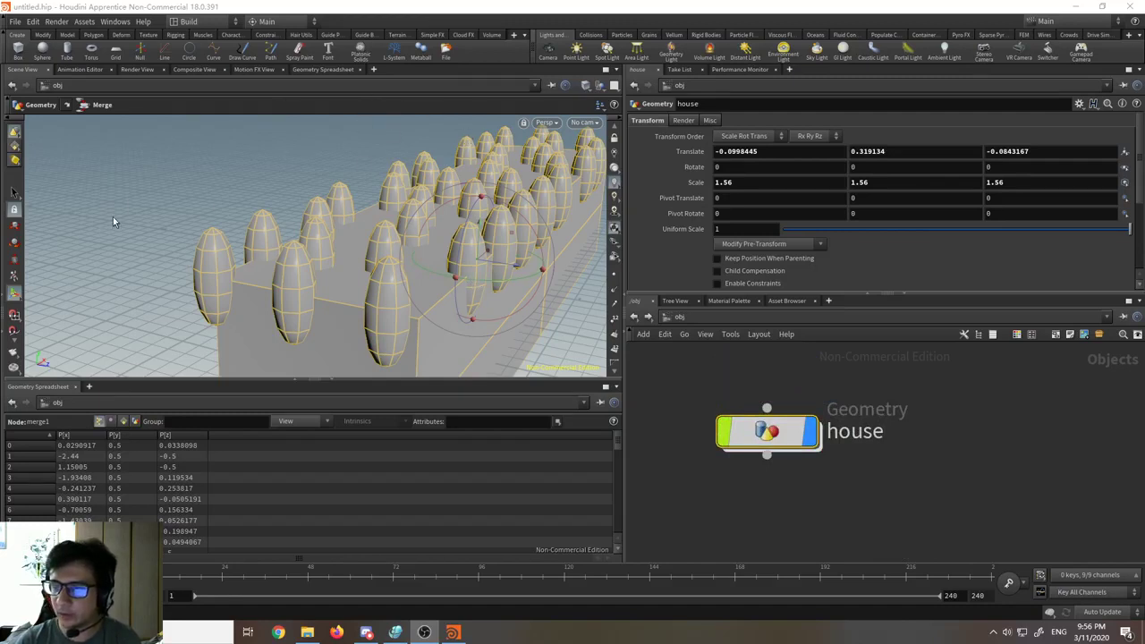
{"action": "double_click", "coordinate": [772, 431]}
Step: Show box1's parameters and move the box1 node slightly farther from select_top_faces
{"action": "scroll", "coordinate": [850, 377], "scroll_direction": "up", "scroll_amount": 3}
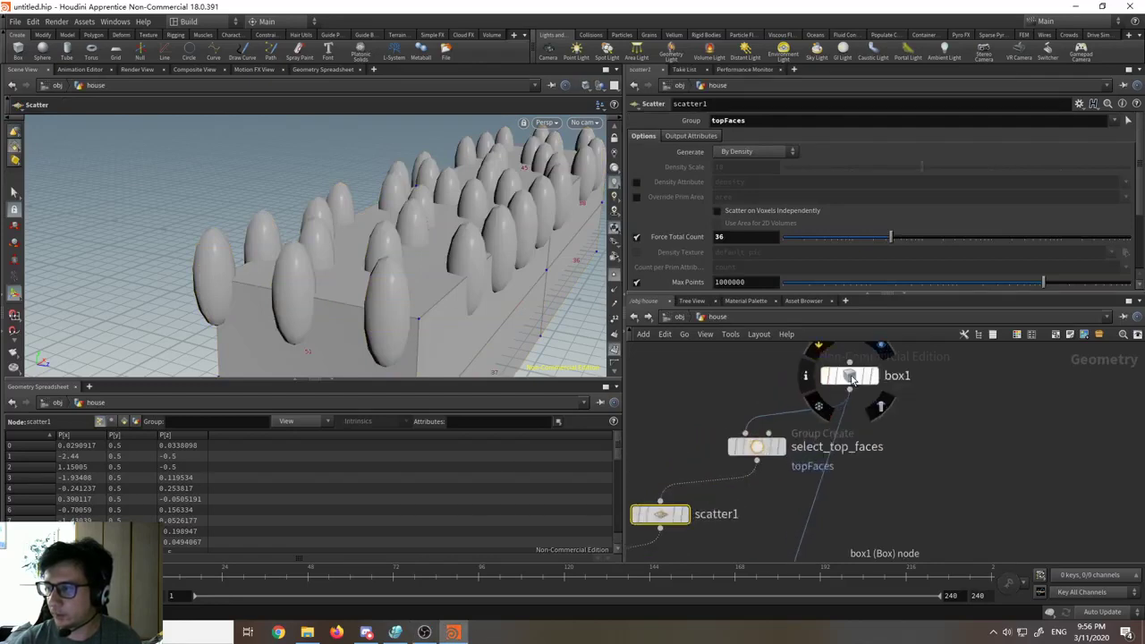
{"action": "left_click", "coordinate": [851, 379]}
{"action": "scroll", "coordinate": [945, 484], "scroll_direction": "down", "scroll_amount": 2}
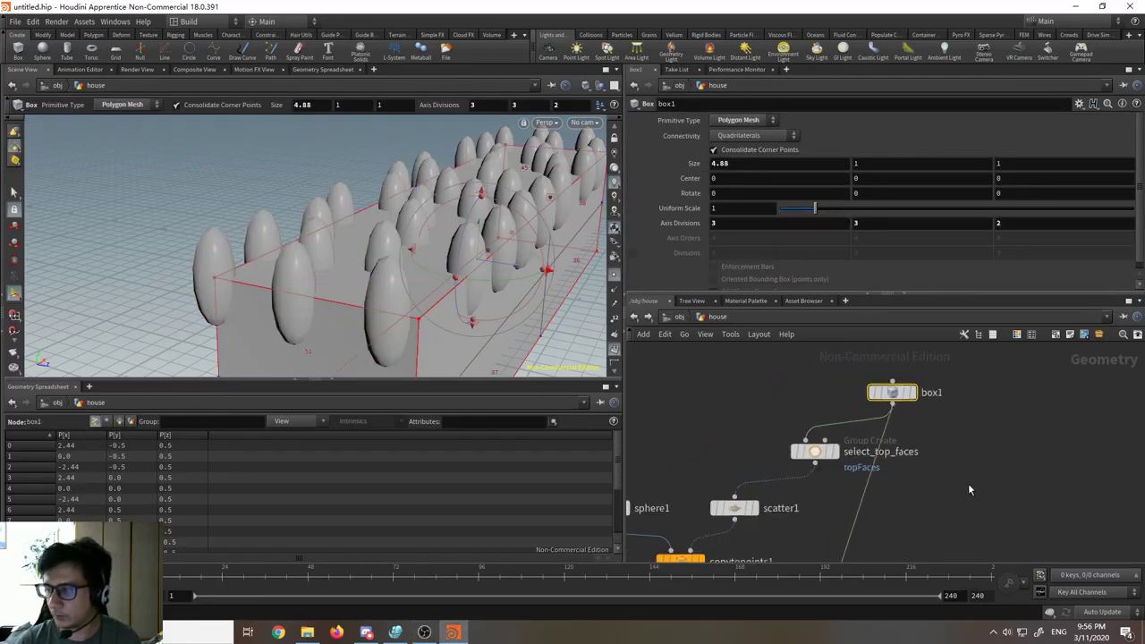
{"action": "left_click_drag", "start_coordinate": [897, 397], "coordinate": [920, 400]}
Step: Review the select_top_faces and scatter1 settings while displaying copytopoints1 alone
{"action": "left_click", "coordinate": [810, 451]}
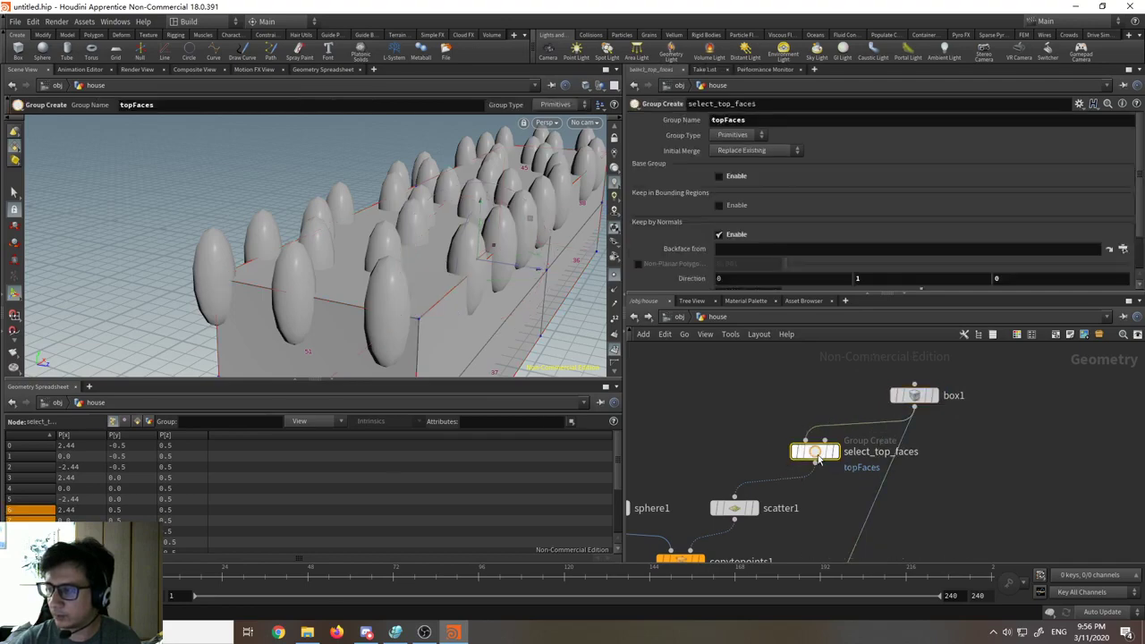
{"action": "scroll", "coordinate": [769, 474], "scroll_direction": "down", "scroll_amount": 1}
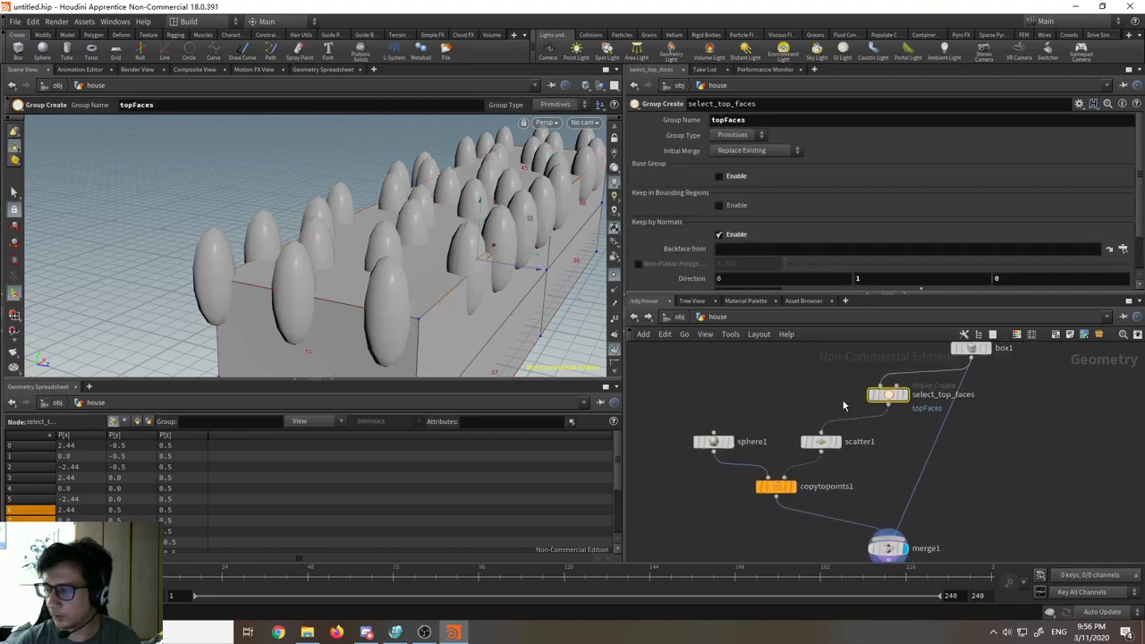
{"action": "left_click", "coordinate": [788, 488]}
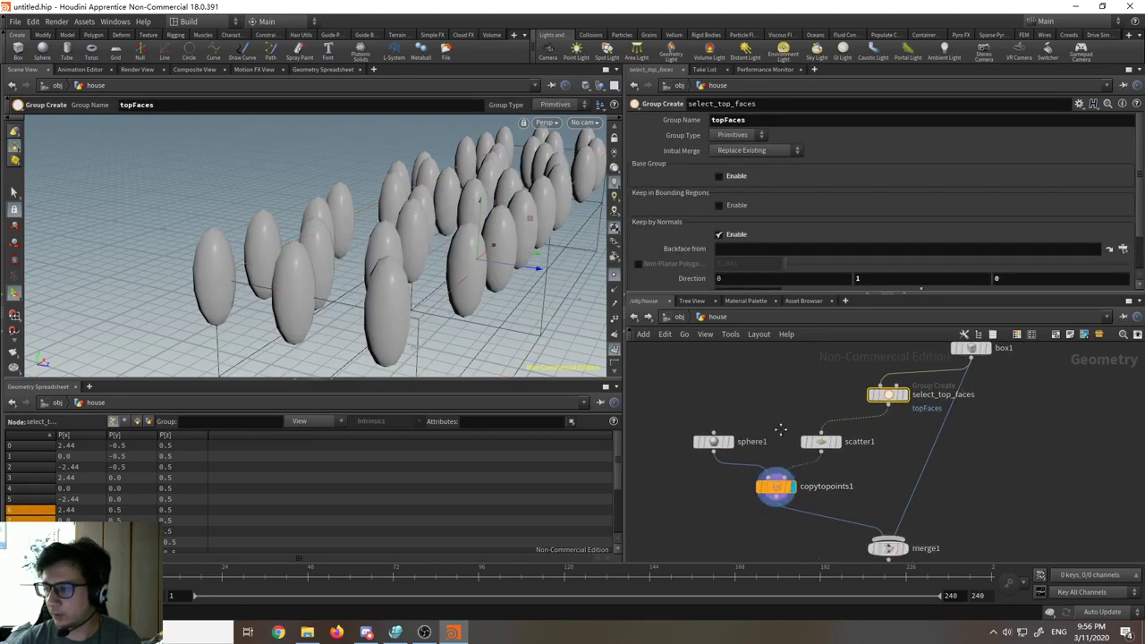
{"action": "middle_click_drag", "start_coordinate": [780, 430], "coordinate": [770, 411]}
{"action": "left_click", "coordinate": [821, 424]}
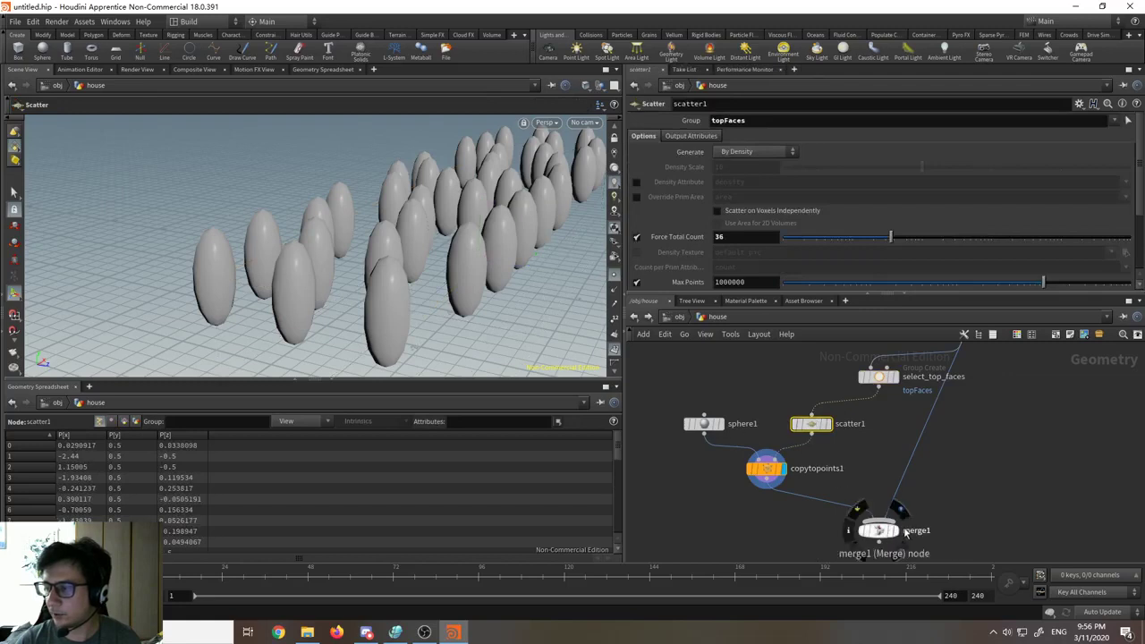
Step: Display merge1 to show the box and spheres together, and show its input list
{"action": "middle_click_drag", "start_coordinate": [875, 451], "coordinate": [840, 475]}
{"action": "scroll", "coordinate": [841, 477], "scroll_direction": "down", "scroll_amount": 2}
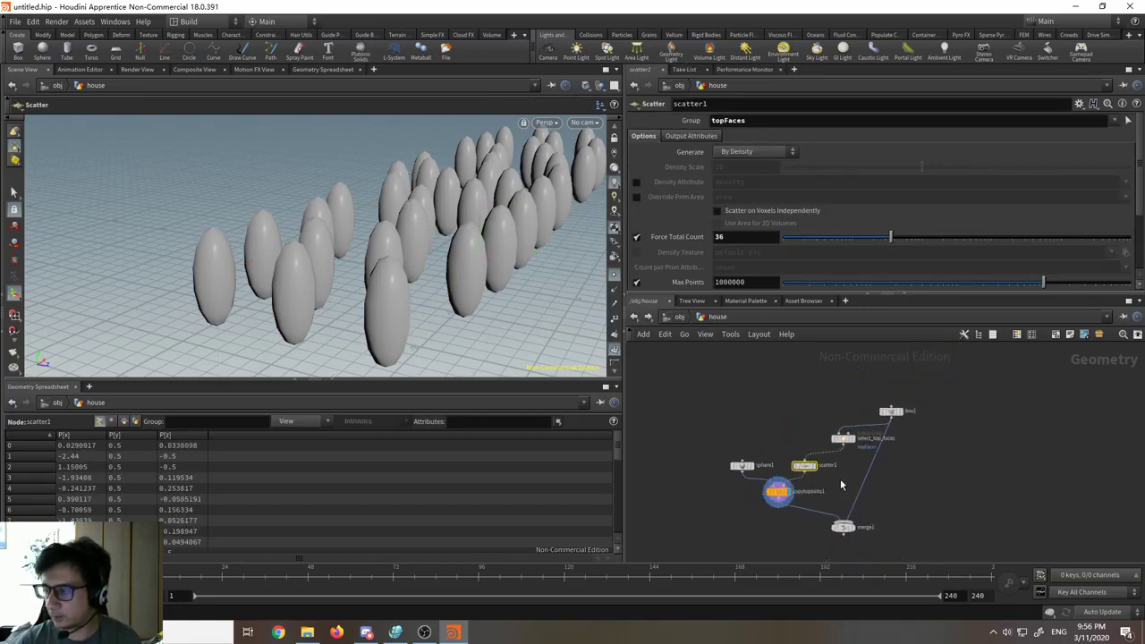
{"action": "scroll", "coordinate": [845, 494], "scroll_direction": "up", "scroll_amount": 4}
{"action": "scroll", "coordinate": [839, 483], "scroll_direction": "down", "scroll_amount": 3}
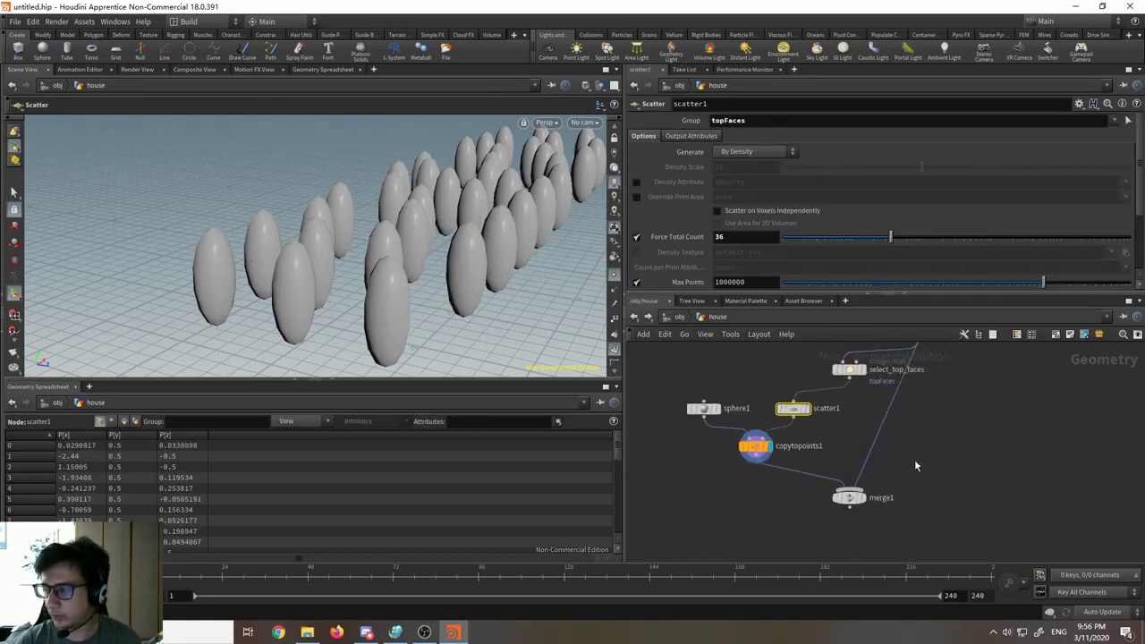
{"action": "scroll", "coordinate": [894, 479], "scroll_direction": "up", "scroll_amount": 1}
{"action": "left_click_drag", "start_coordinate": [874, 542], "coordinate": [766, 394]}
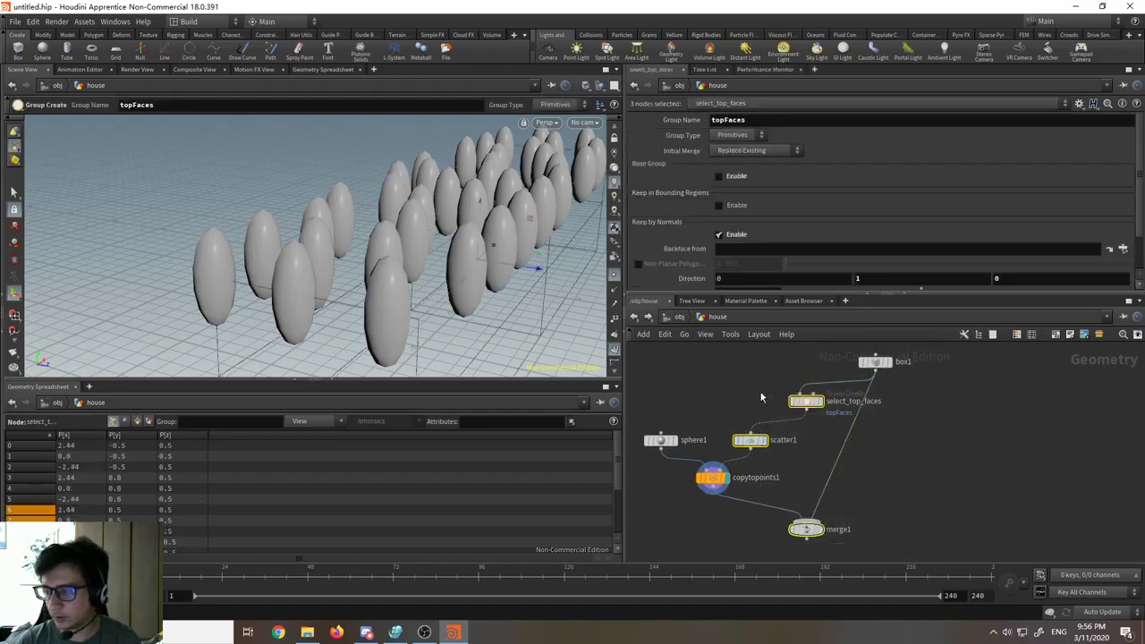
{"action": "left_click", "coordinate": [923, 491]}
{"action": "scroll", "coordinate": [820, 530], "scroll_direction": "up", "scroll_amount": 2}
{"action": "mouse_move", "coordinate": [824, 530]}
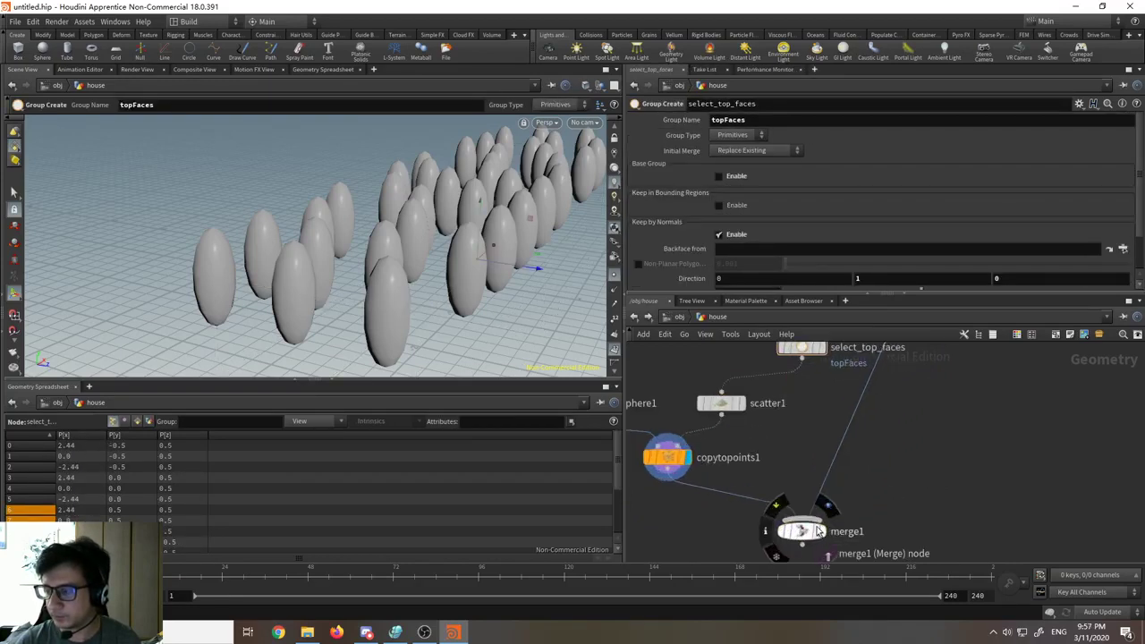
{"action": "left_click", "coordinate": [824, 530]}
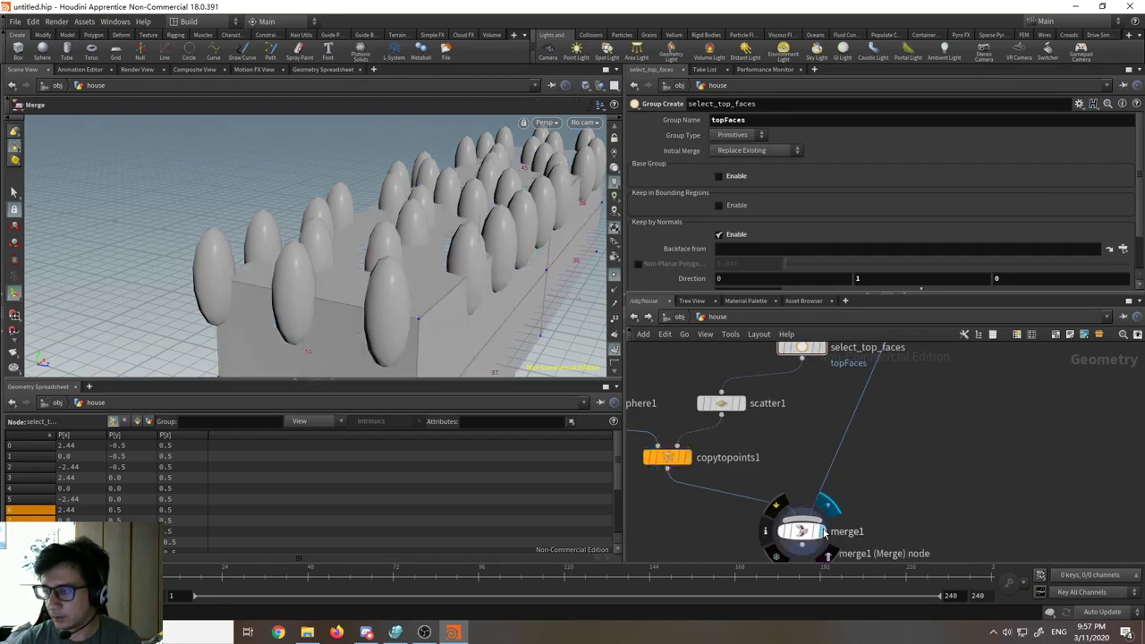
{"action": "left_click", "coordinate": [807, 531]}
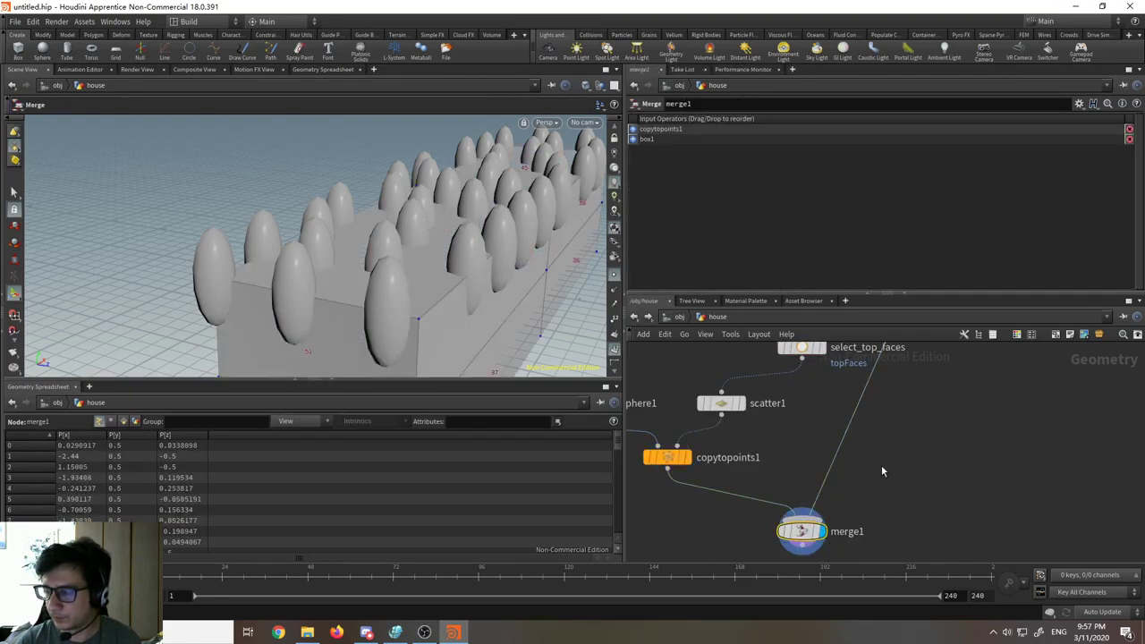
Step: Select the copytopoints1 node and review its Pack and Instance, pivot and display settings
{"action": "scroll", "coordinate": [891, 499], "scroll_direction": "down", "scroll_amount": 3}
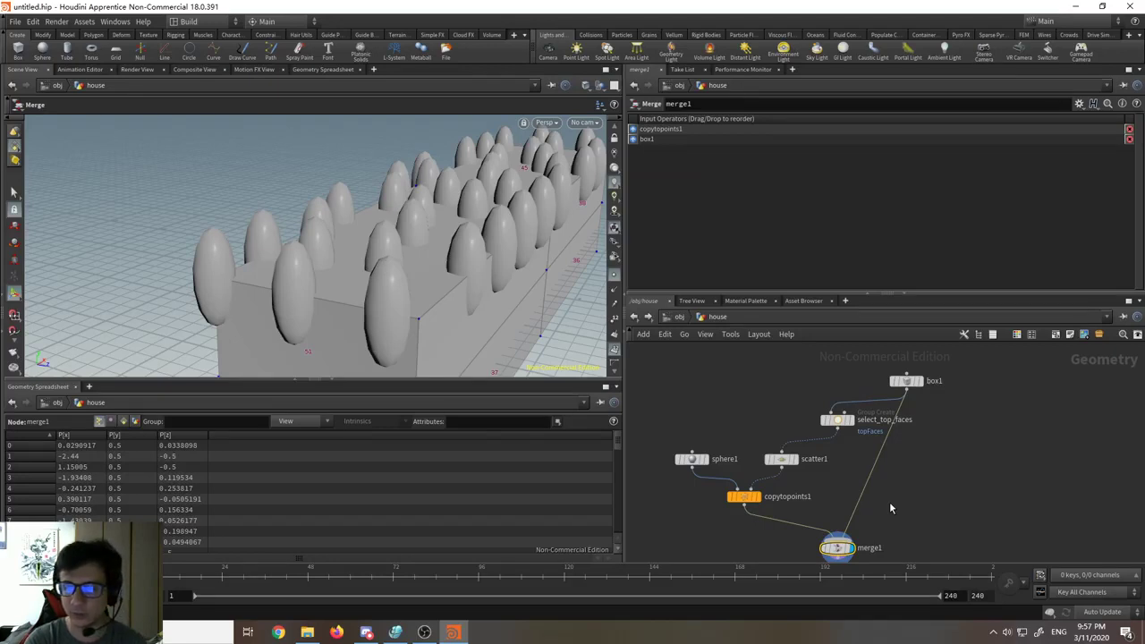
{"action": "scroll", "coordinate": [749, 493], "scroll_direction": "up", "scroll_amount": 5}
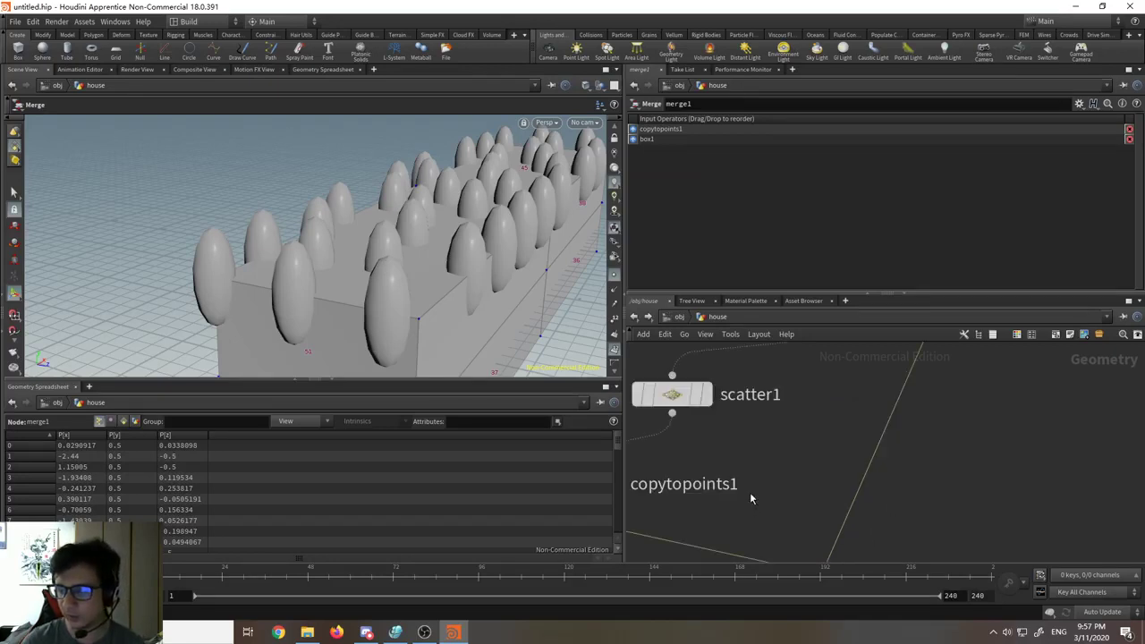
{"action": "left_click", "coordinate": [913, 485]}
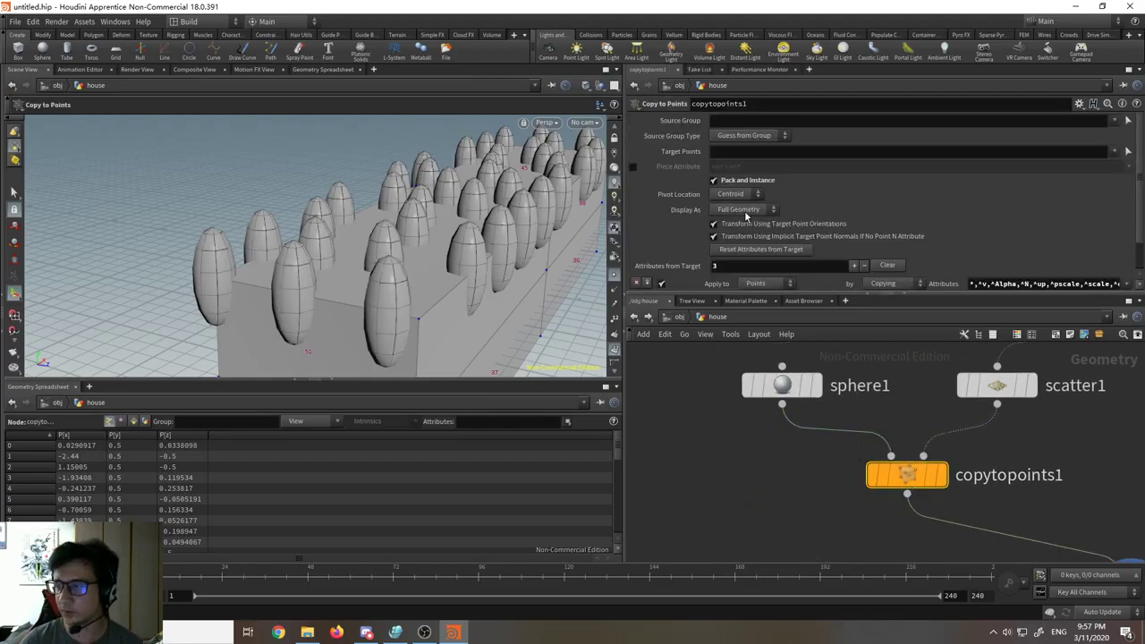
{"action": "scroll", "coordinate": [742, 197], "scroll_direction": "down", "scroll_amount": 2}
{"action": "scroll", "coordinate": [760, 232], "scroll_direction": "up", "scroll_amount": 2}
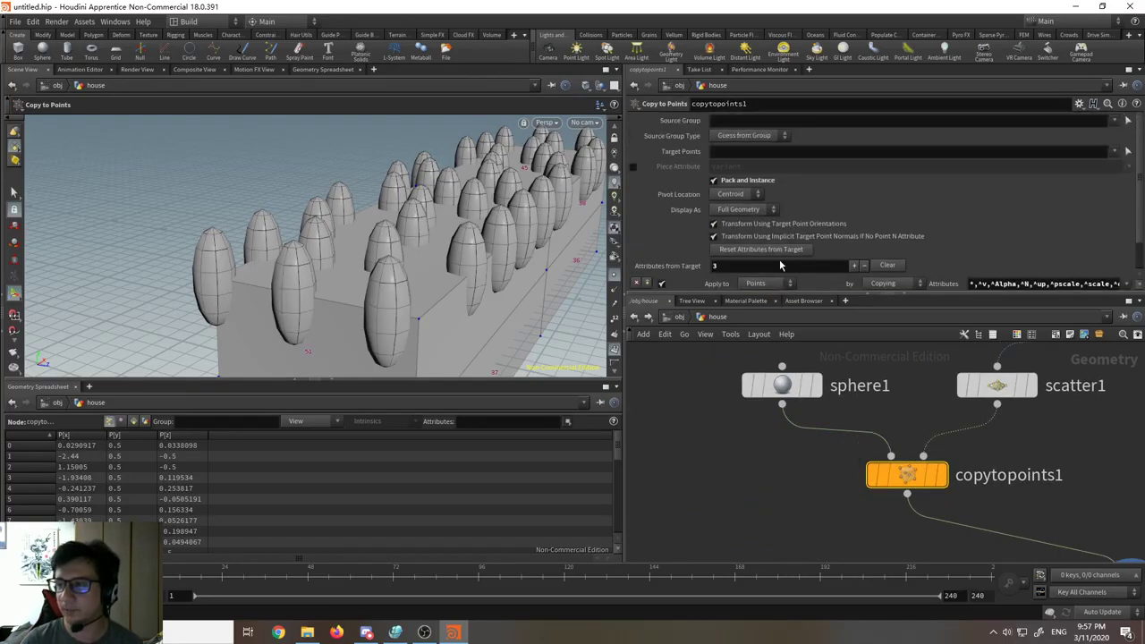
Step: Examine how box1, select_top_faces, scatter1 and sphere1 feed through copytopoints1 into merge1
{"action": "scroll", "coordinate": [1025, 418], "scroll_direction": "down", "scroll_amount": 5}
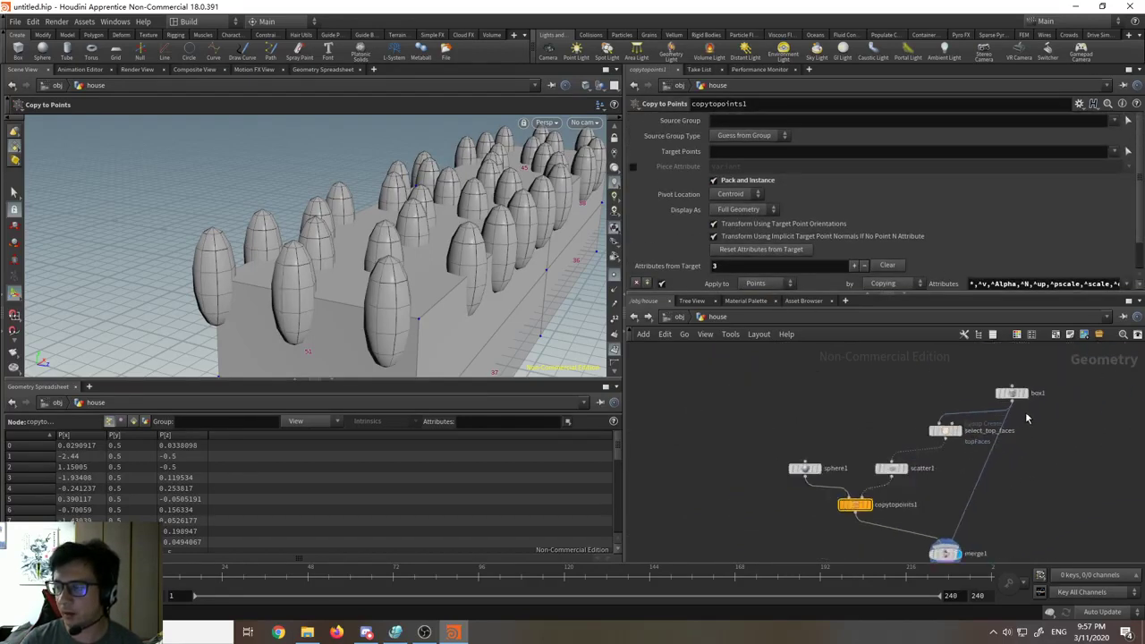
{"action": "scroll", "coordinate": [1027, 417], "scroll_direction": "up", "scroll_amount": 1}
{"action": "left_click_drag", "start_coordinate": [1012, 393], "coordinate": [1014, 395]}
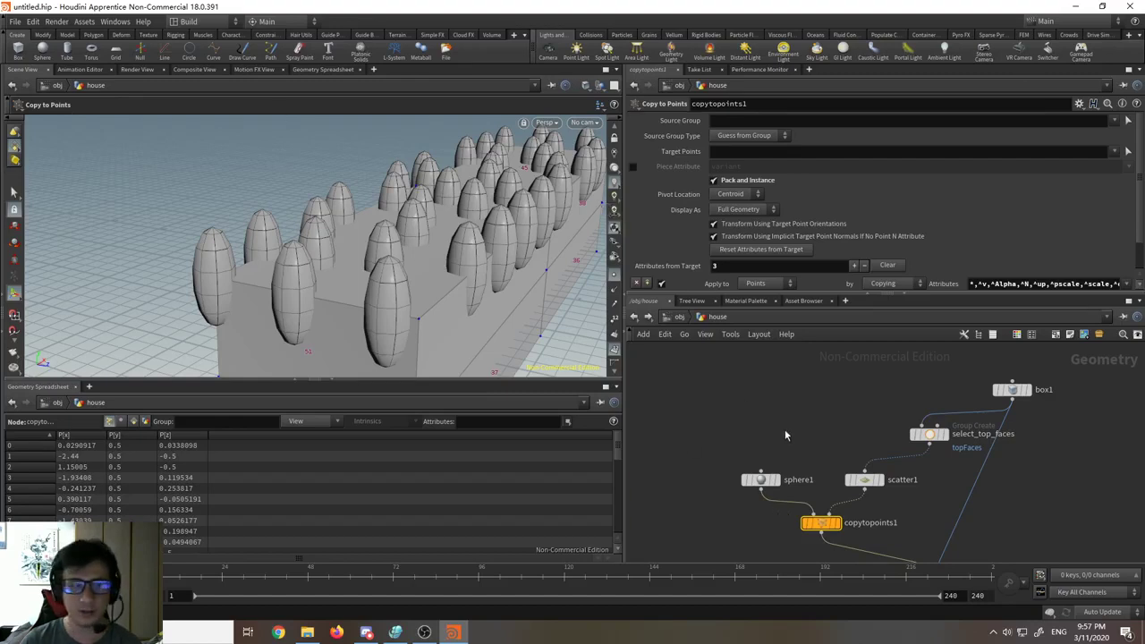
{"action": "middle_click_drag", "start_coordinate": [784, 435], "coordinate": [713, 398]}
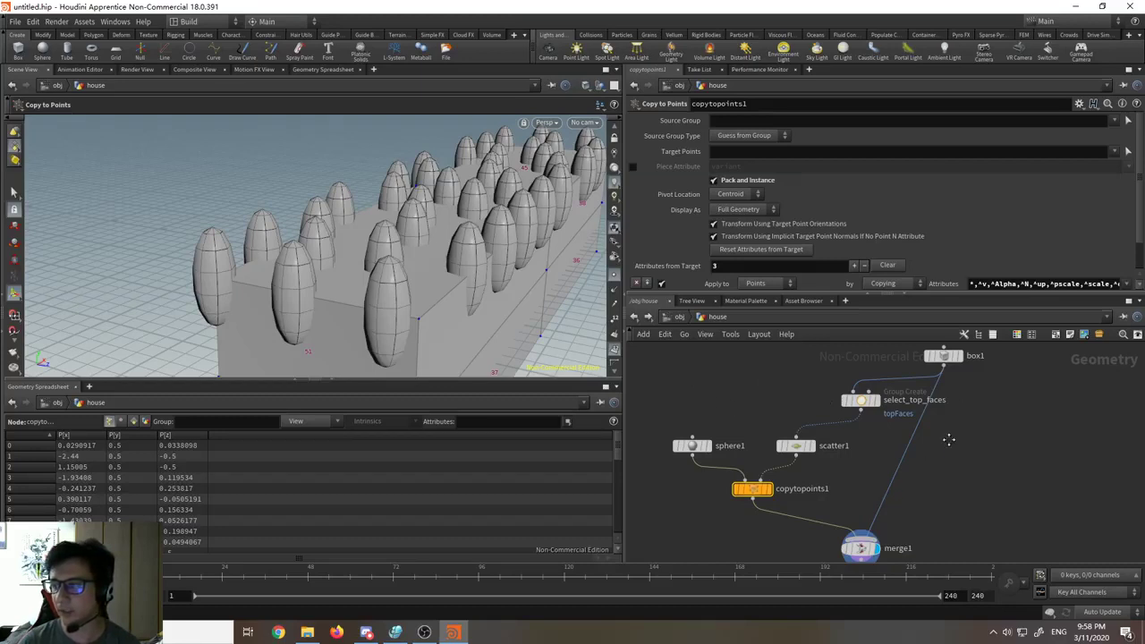
{"action": "middle_click_drag", "start_coordinate": [948, 439], "coordinate": [983, 454]}
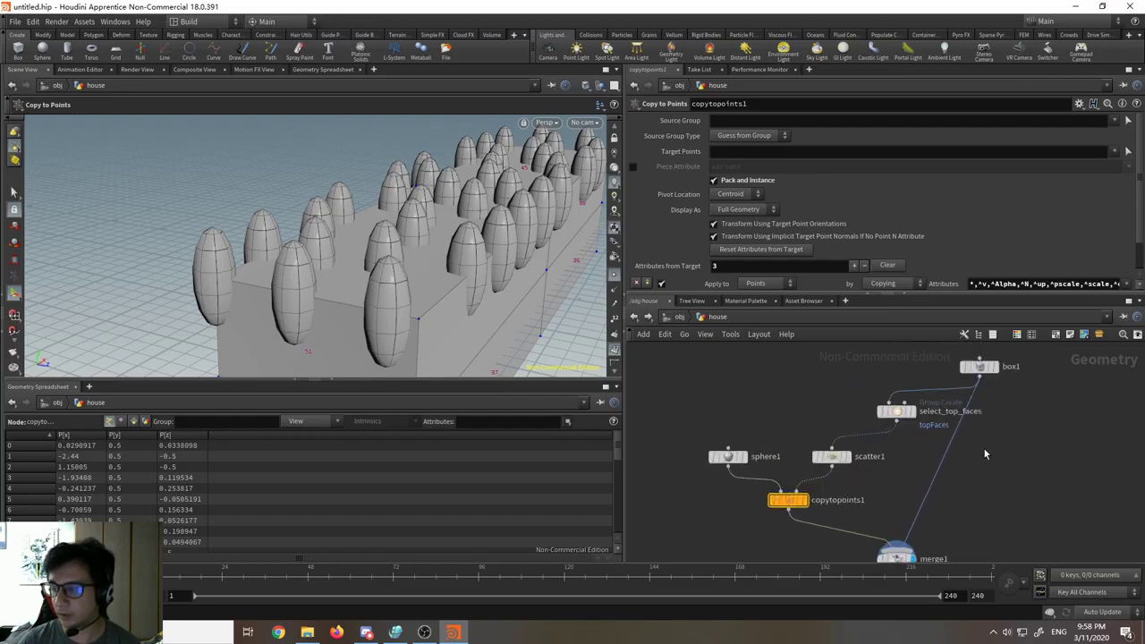
{"action": "scroll", "coordinate": [791, 504], "scroll_direction": "up", "scroll_amount": 5}
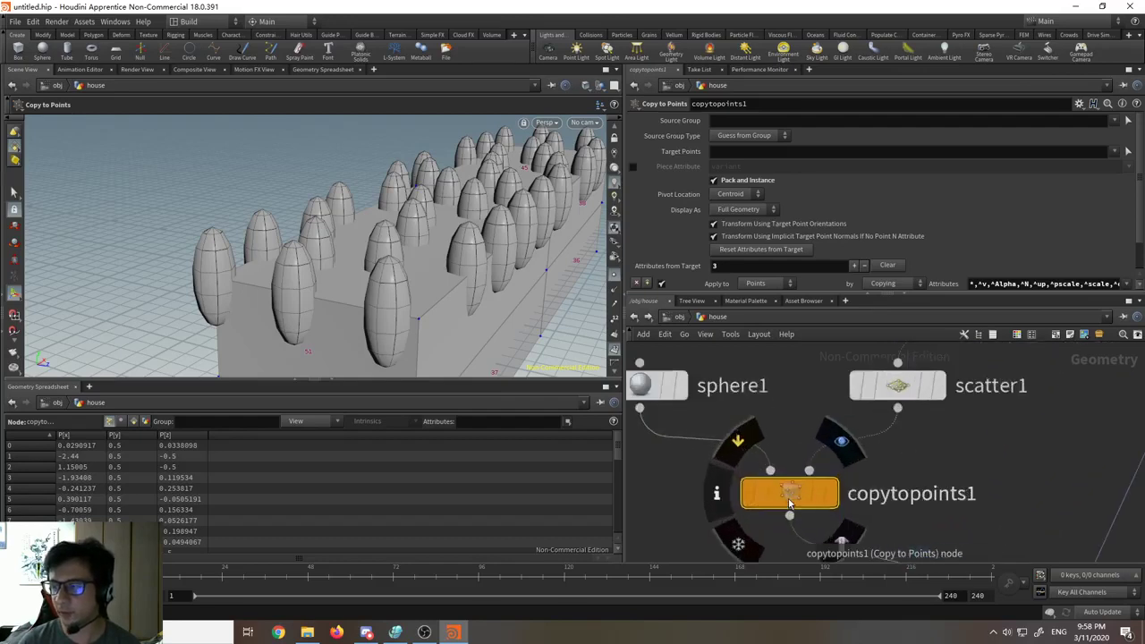
{"action": "scroll", "coordinate": [1048, 428], "scroll_direction": "down", "scroll_amount": 5}
{"action": "middle_click_drag", "start_coordinate": [1047, 427], "coordinate": [949, 471]}
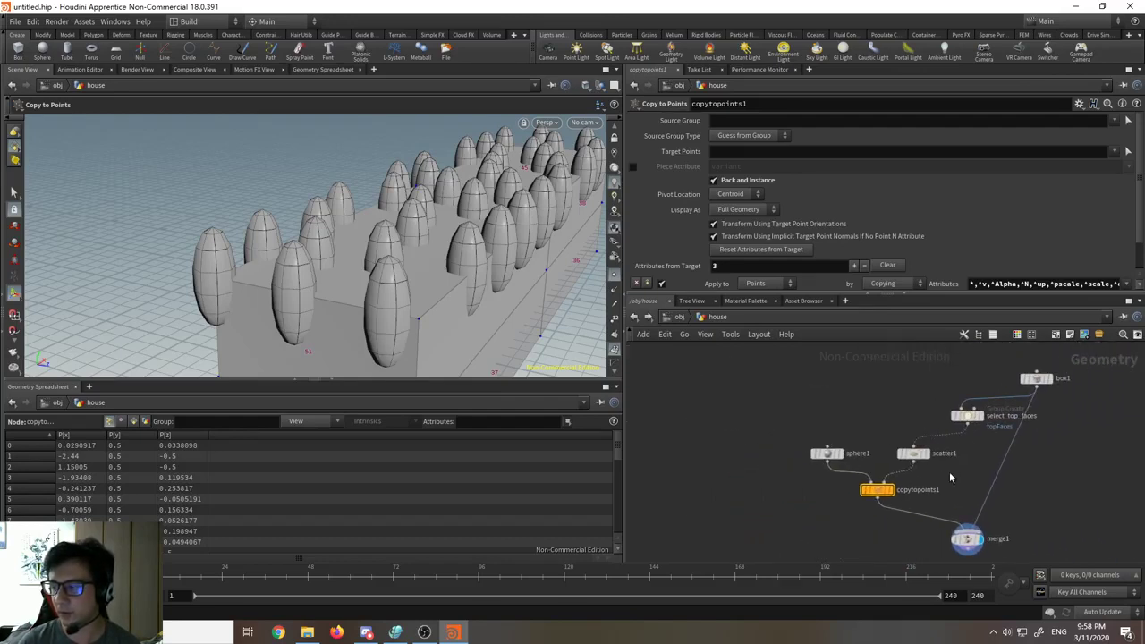
{"action": "scroll", "coordinate": [949, 471], "scroll_direction": "up", "scroll_amount": 2}
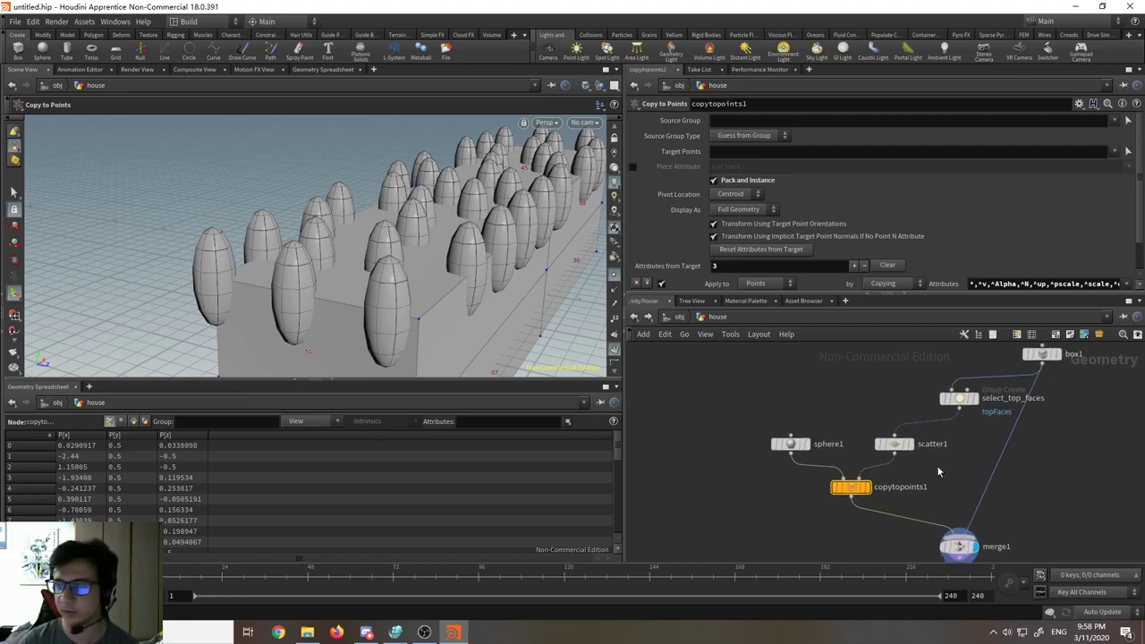
{"action": "middle_click_drag", "start_coordinate": [960, 486], "coordinate": [932, 490]}
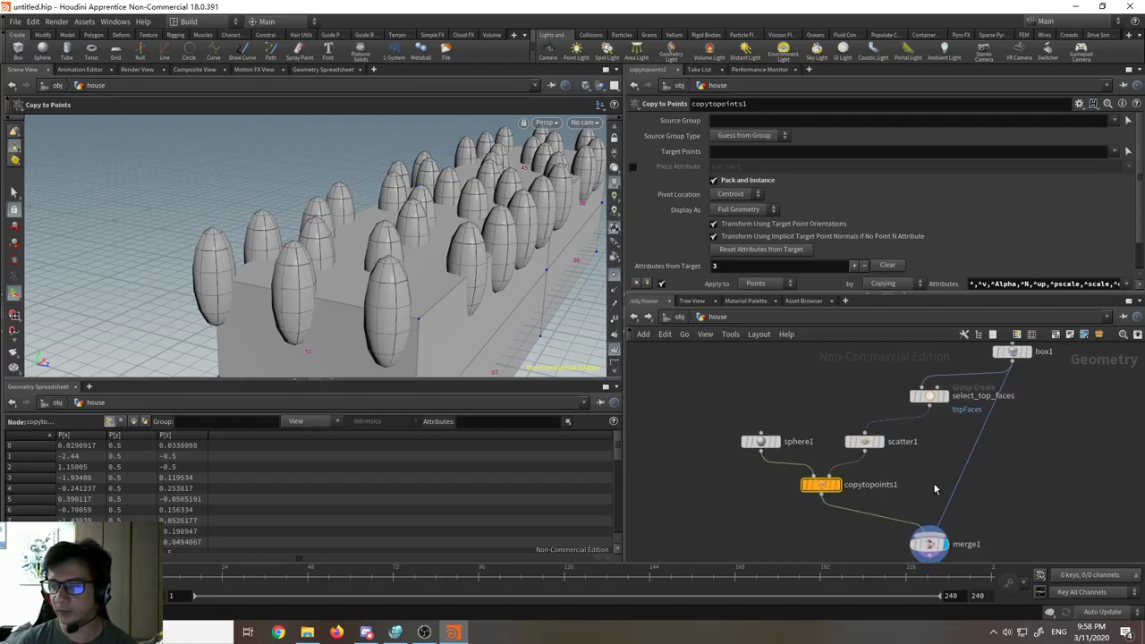
Step: Select the merge1 node to show its list of input operators
{"action": "scroll", "coordinate": [933, 488], "scroll_direction": "up", "scroll_amount": 3}
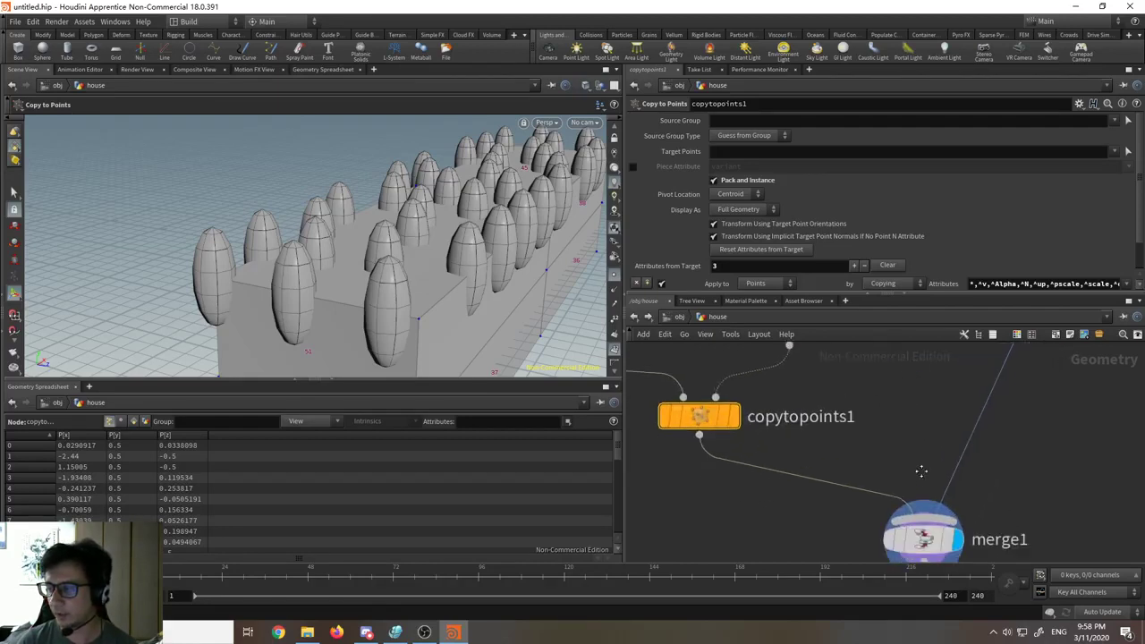
{"action": "left_click", "coordinate": [923, 515]}
{"action": "middle_click_drag", "start_coordinate": [912, 449], "coordinate": [896, 500]}
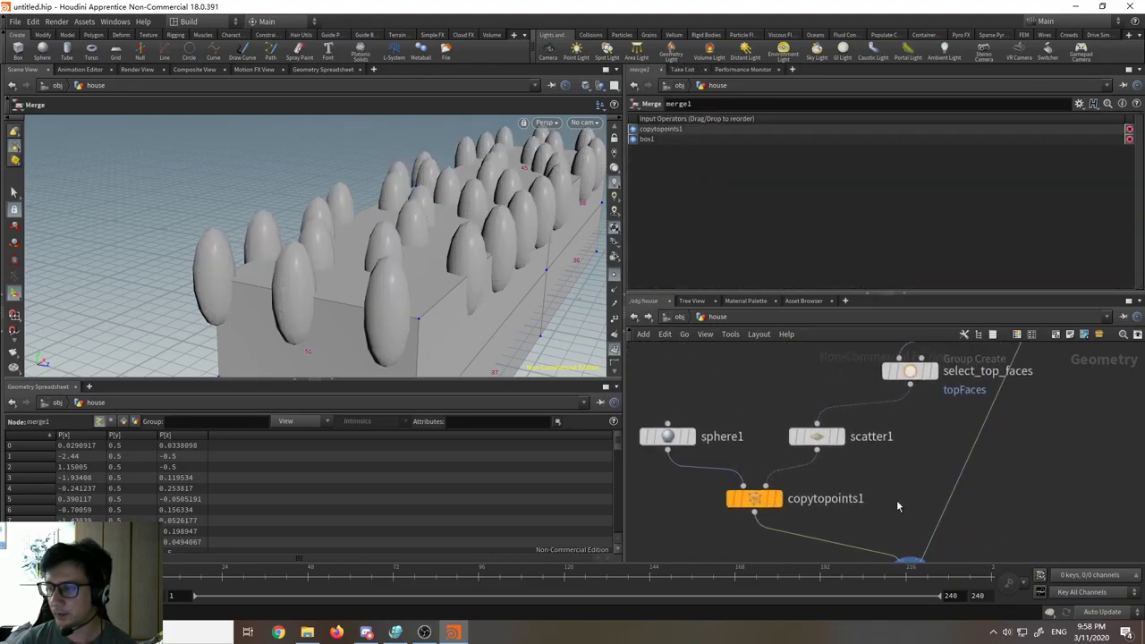
{"action": "scroll", "coordinate": [897, 500], "scroll_direction": "down", "scroll_amount": 3}
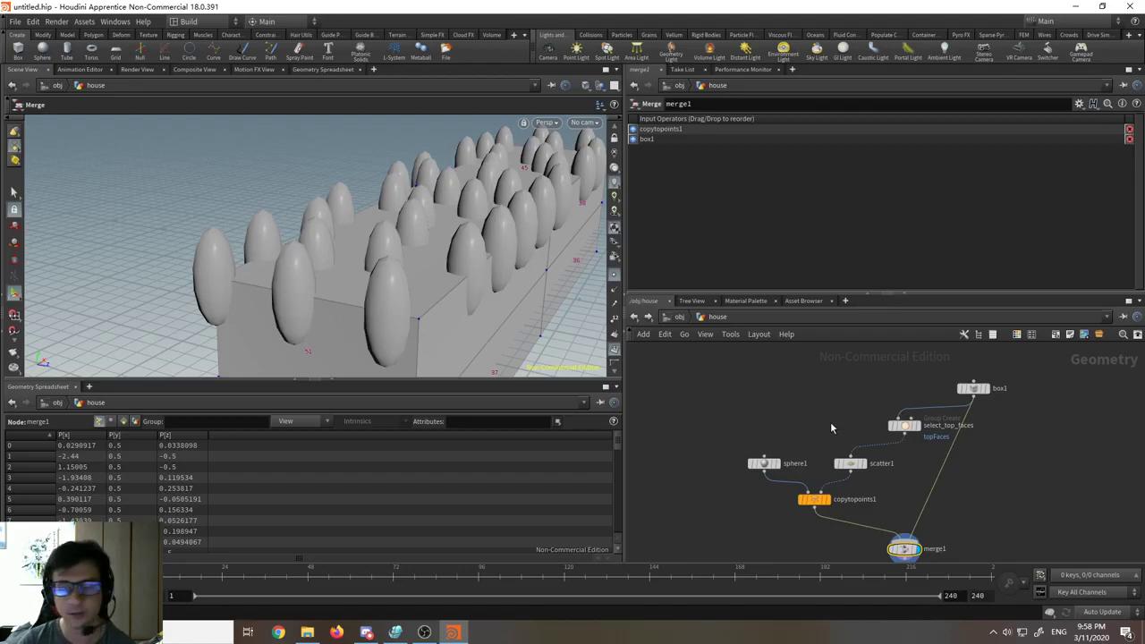
{"action": "scroll", "coordinate": [820, 483], "scroll_direction": "up", "scroll_amount": 2}
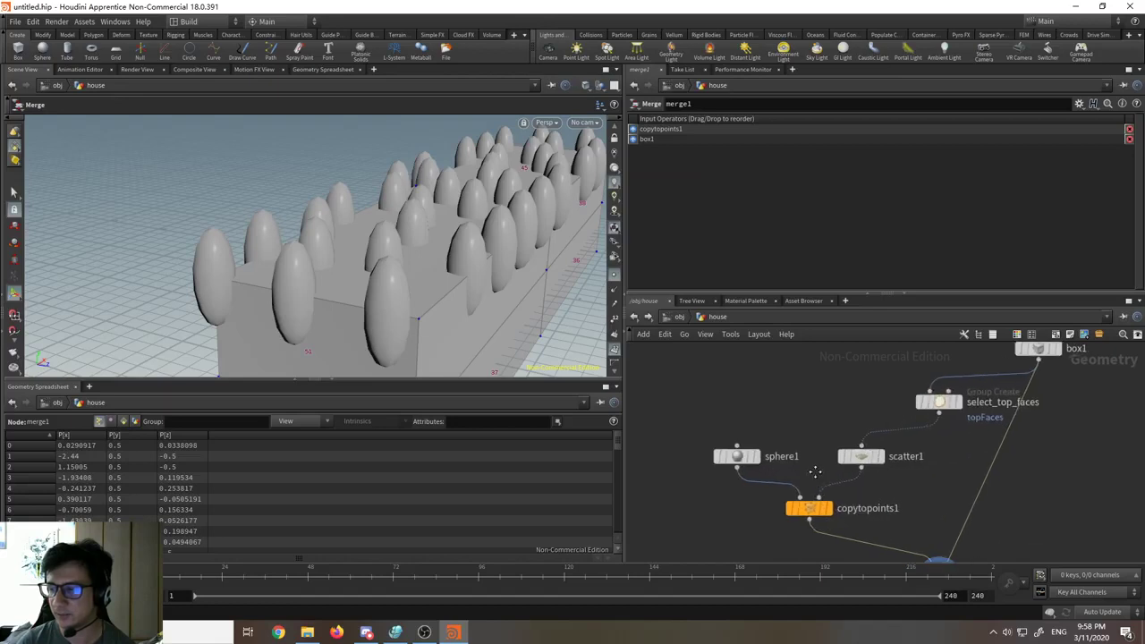
{"action": "scroll", "coordinate": [805, 483], "scroll_direction": "down", "scroll_amount": 3}
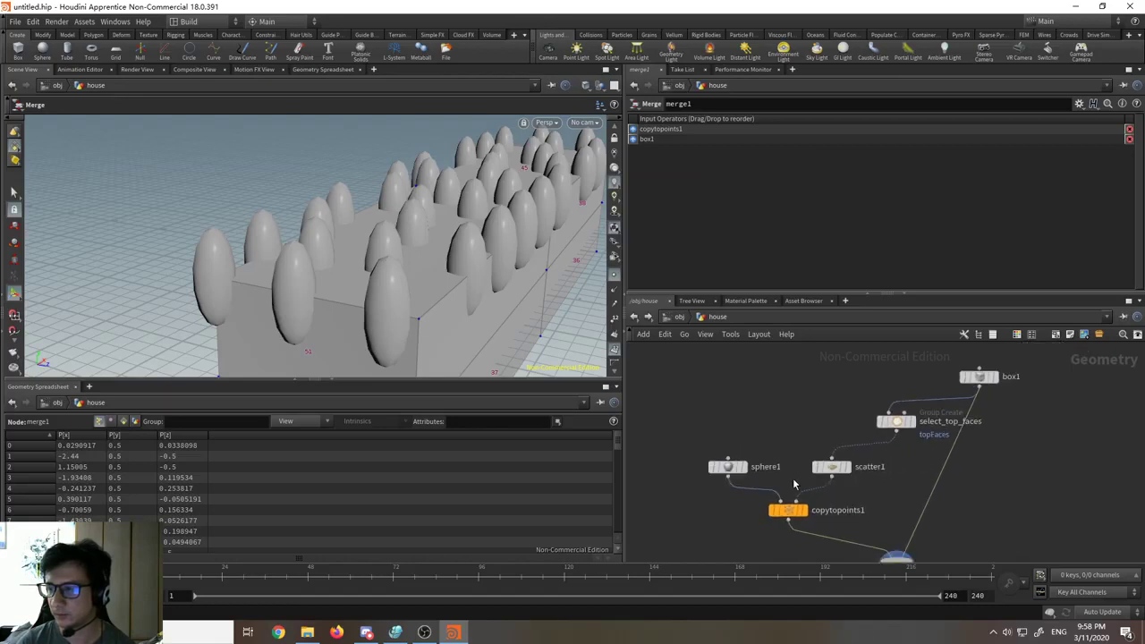
{"action": "middle_click_drag", "start_coordinate": [793, 477], "coordinate": [791, 464]}
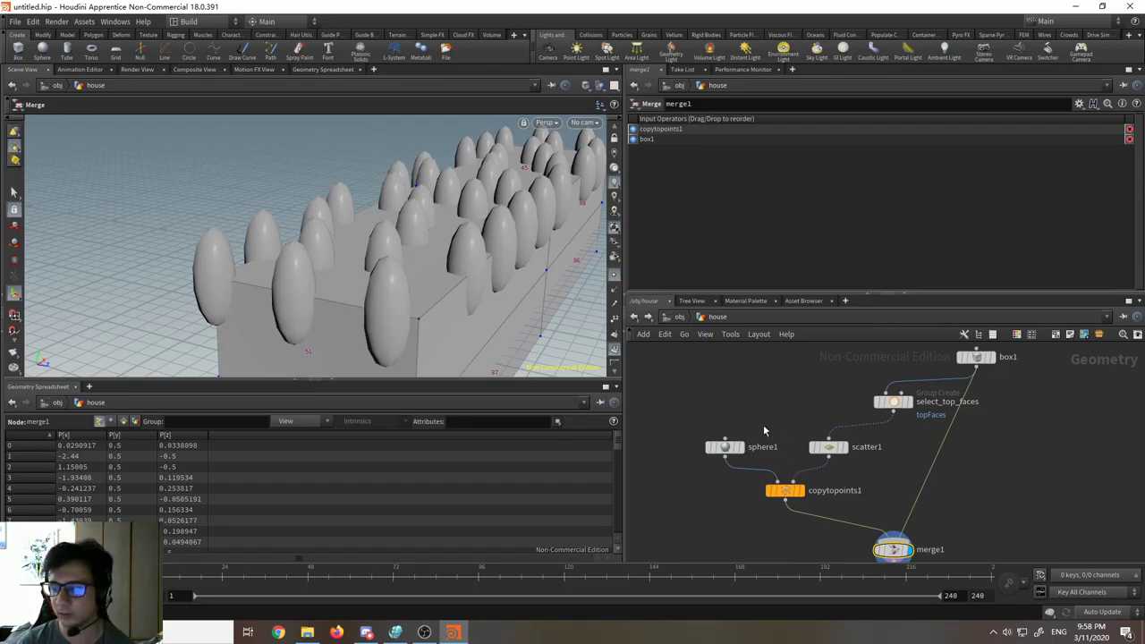
{"action": "mouse_move", "coordinate": [732, 450]}
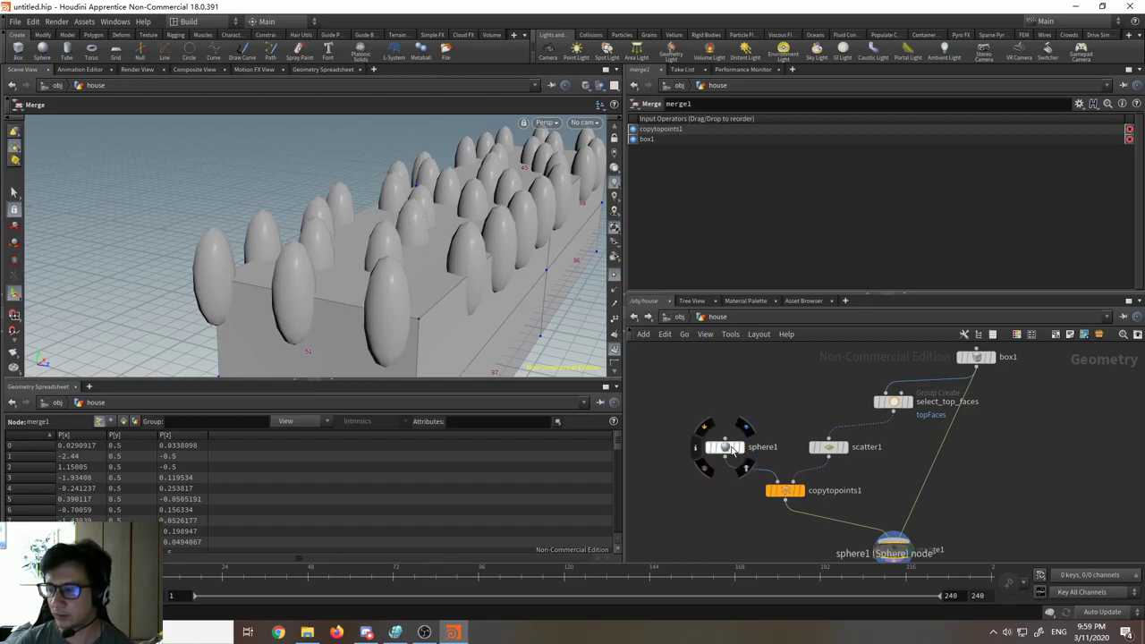
{"action": "scroll", "coordinate": [766, 411], "scroll_direction": "down", "scroll_amount": 3}
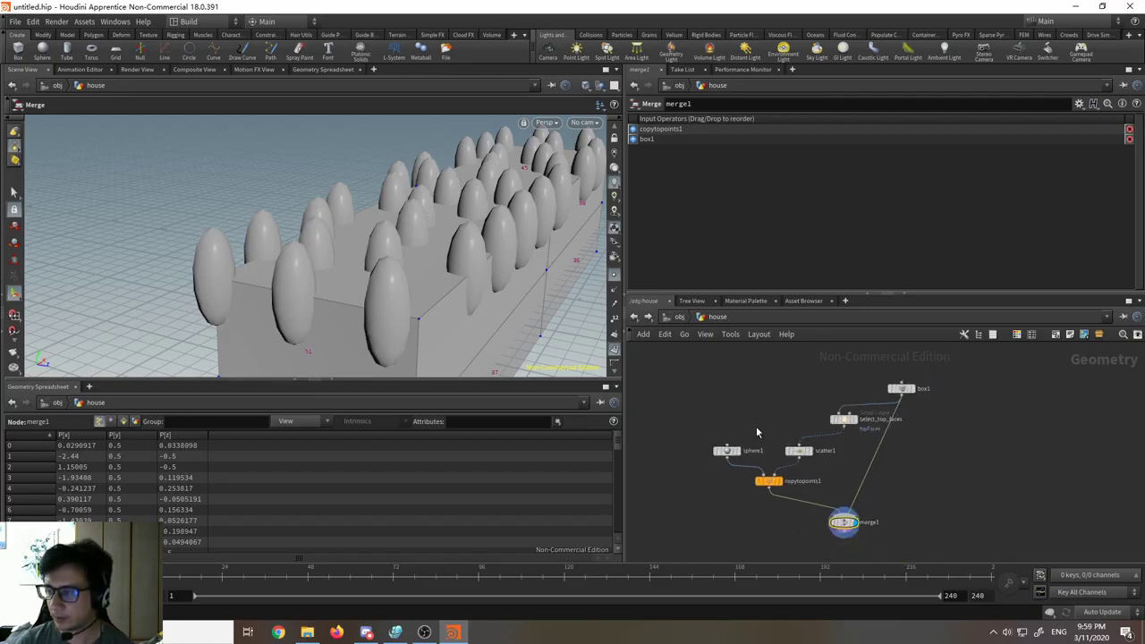
{"action": "scroll", "coordinate": [756, 425], "scroll_direction": "up", "scroll_amount": 3}
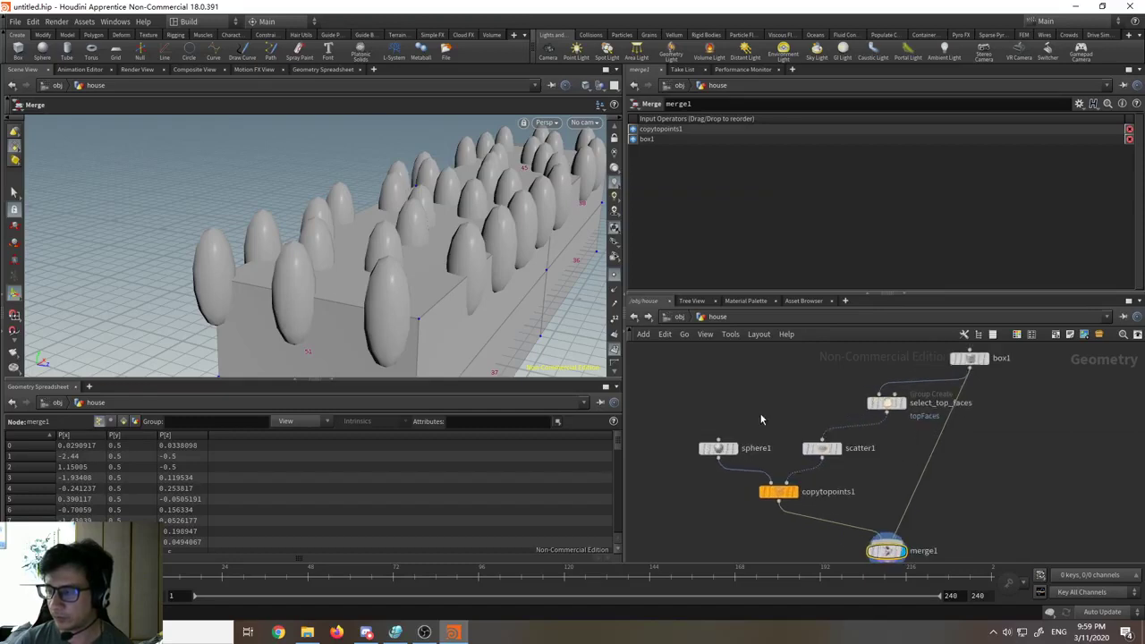
{"action": "middle_click_drag", "start_coordinate": [761, 418], "coordinate": [761, 406]}
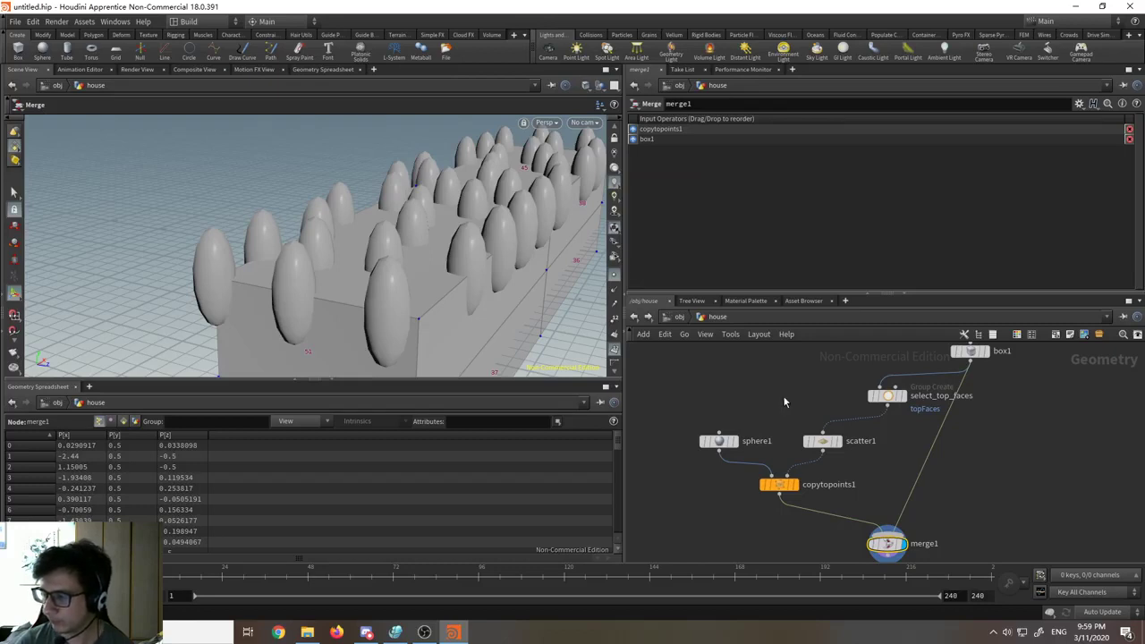
{"action": "middle_click_drag", "start_coordinate": [784, 399], "coordinate": [768, 401]}
{"action": "left_click", "coordinate": [426, 633]}
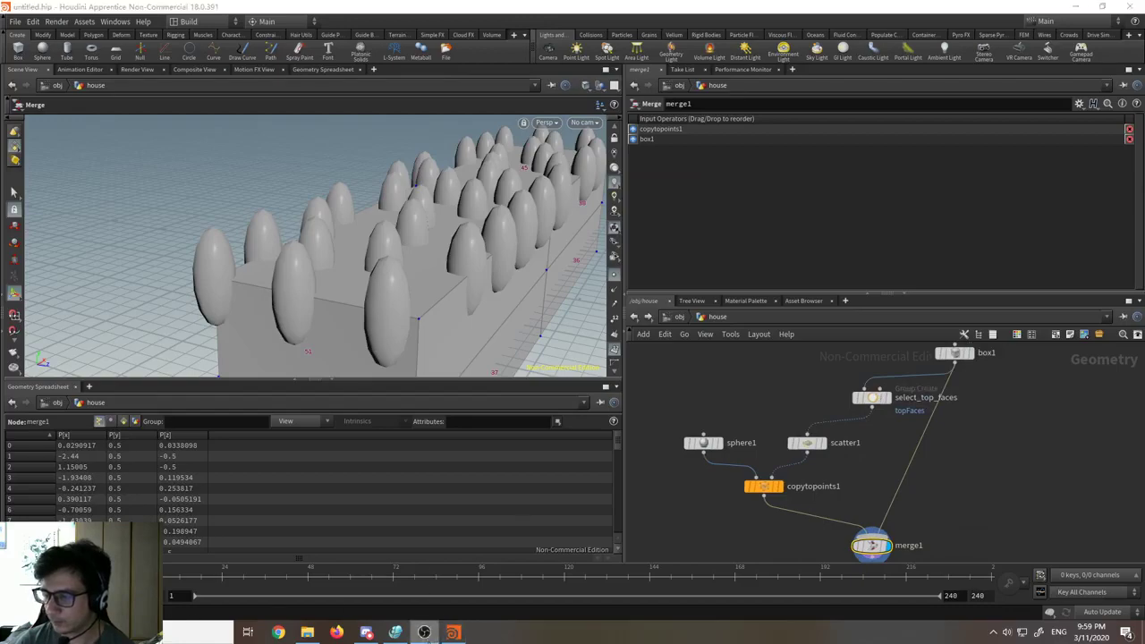